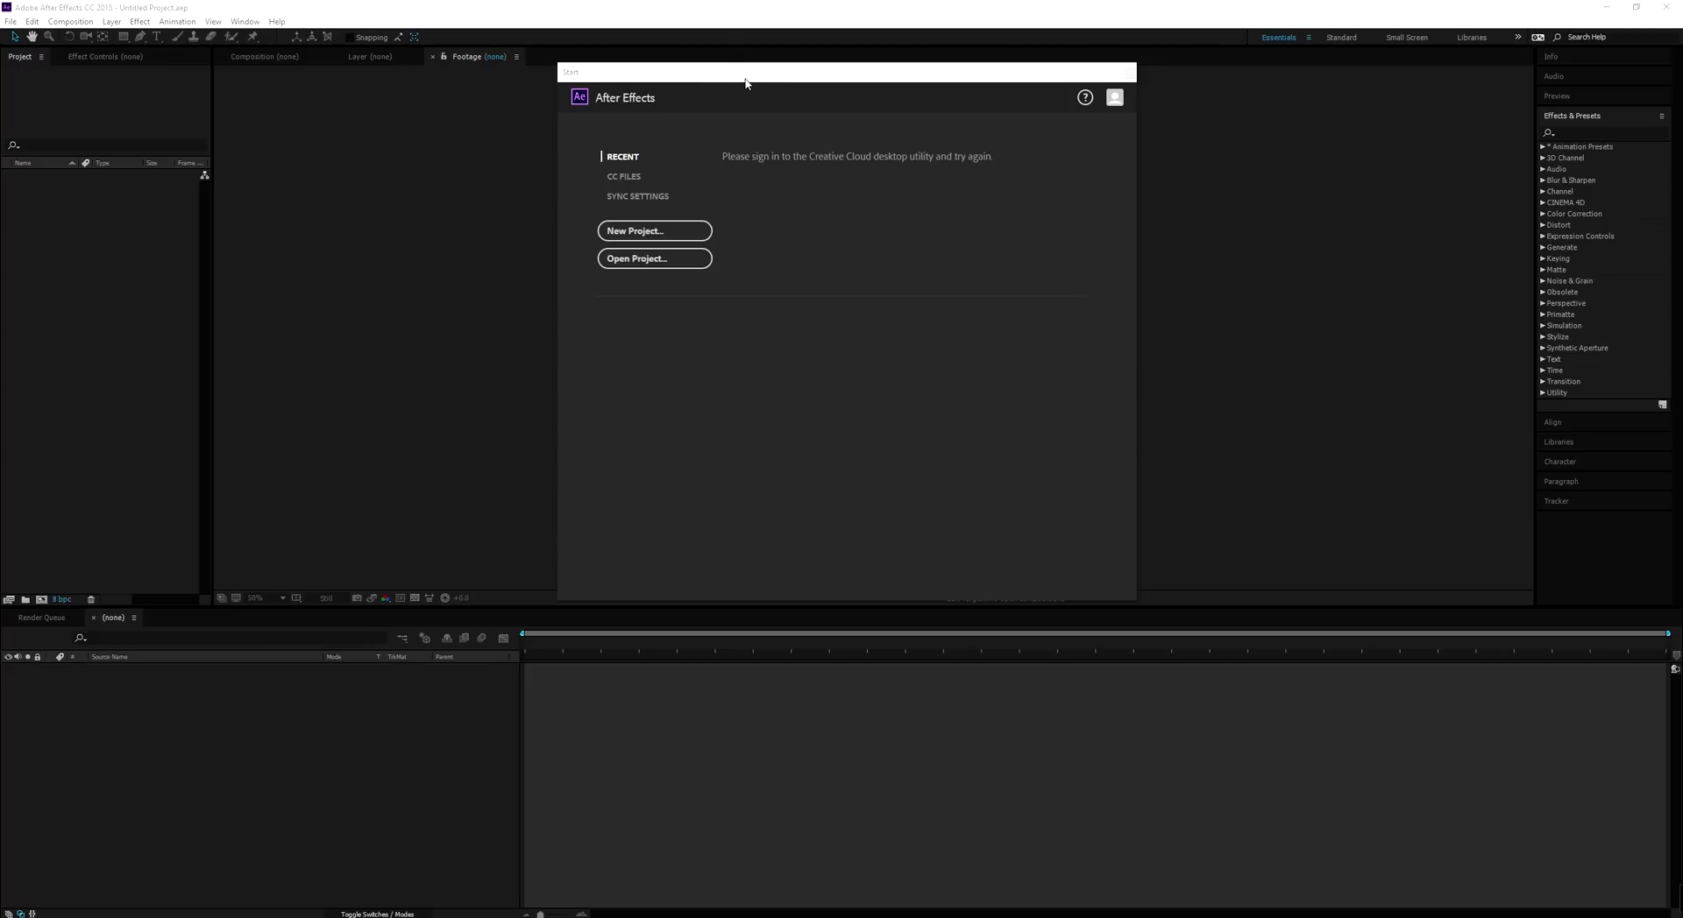
# Shift the Start dialog aside and bring the happyfoxproductions YouTube channel window over After Effects
pyautogui.moveTo(746, 82); pyautogui.dragTo(752, 73)
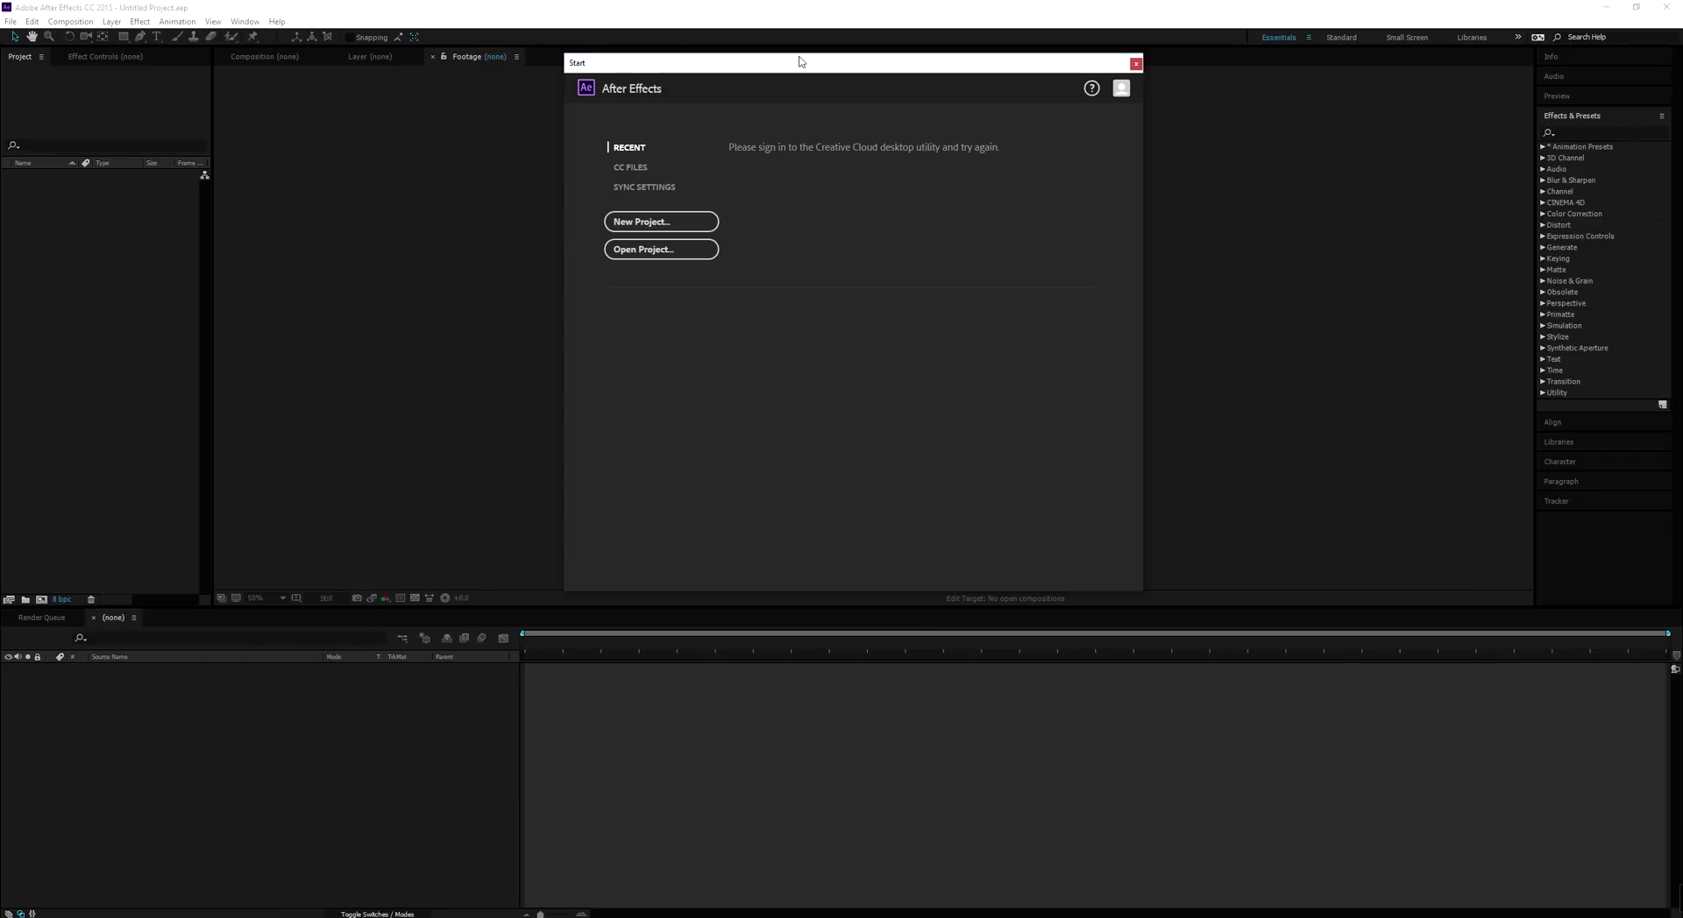
pyautogui.moveTo(770, 88); pyautogui.dragTo(741, 105)
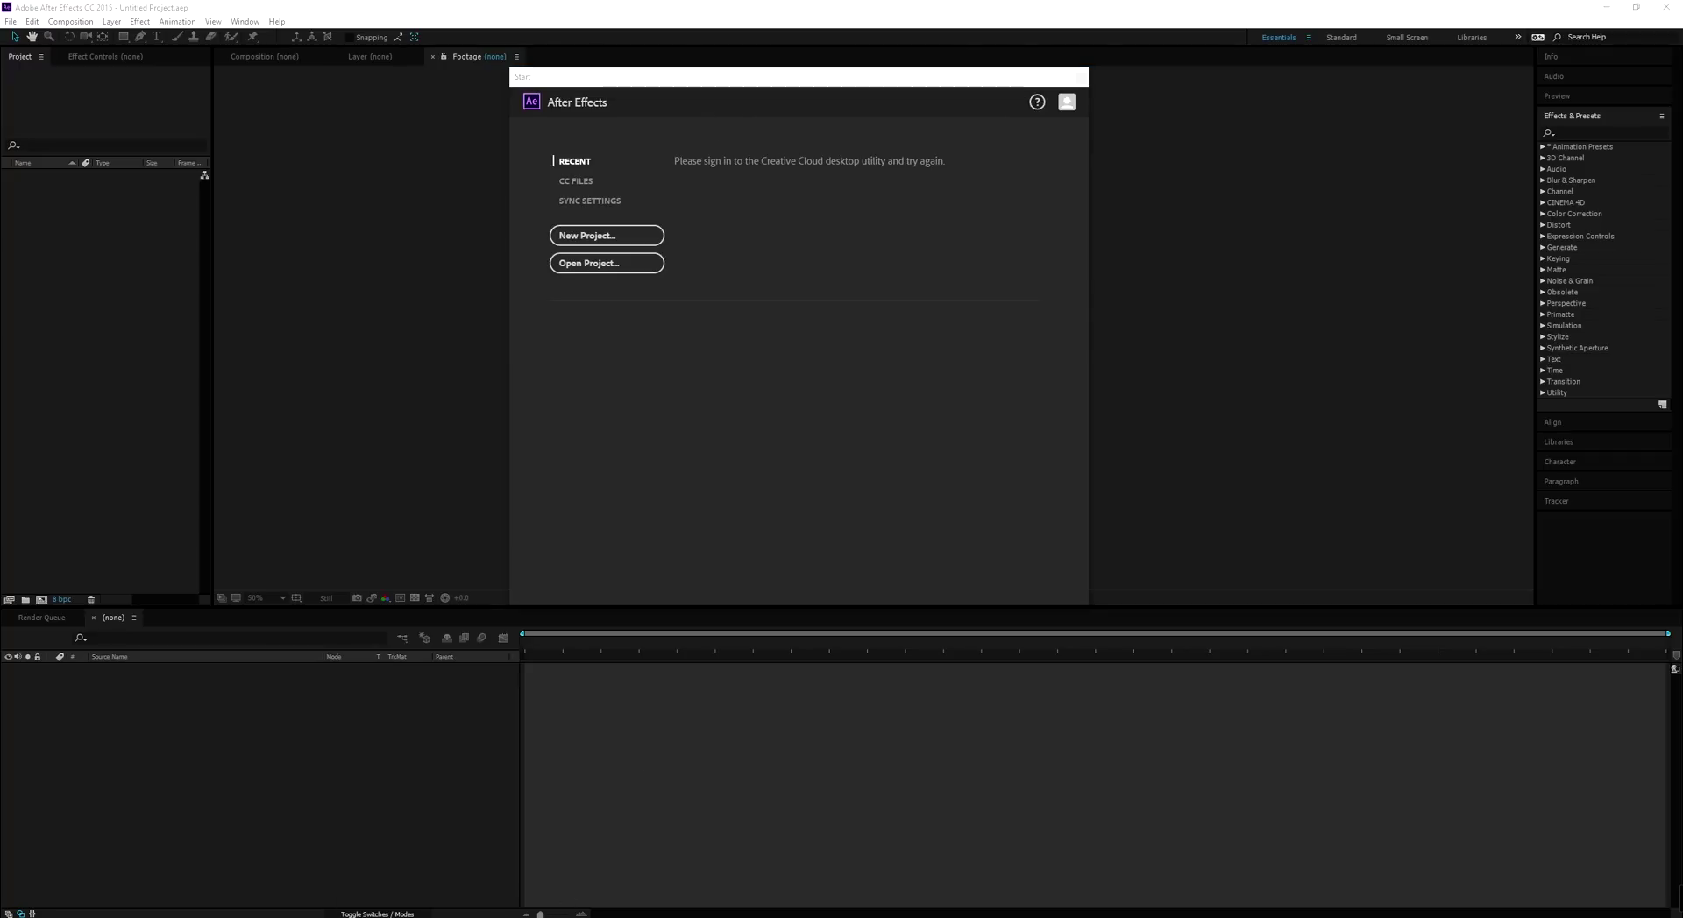
pyautogui.moveTo(1682, 35); pyautogui.dragTo(887, 64)
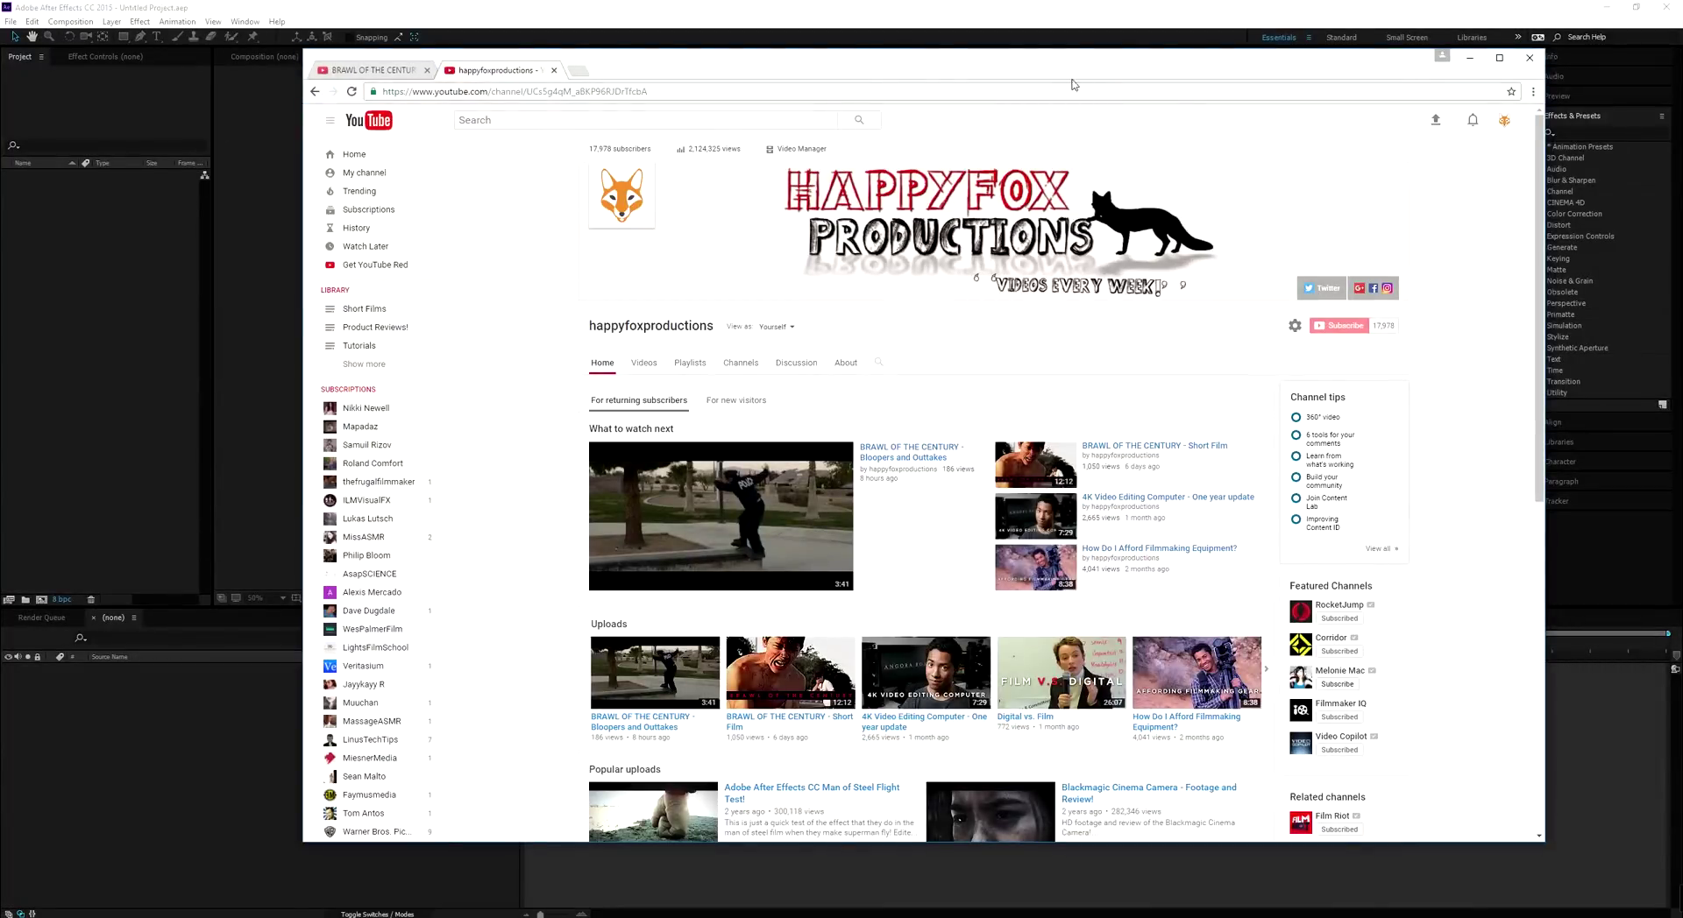
# Scroll the YouTube channel page and move the Chrome window away to reveal the Start dialog
pyautogui.moveTo(1070, 68); pyautogui.dragTo(1062, 66)
pyautogui.scroll(-4, 1154, 281)
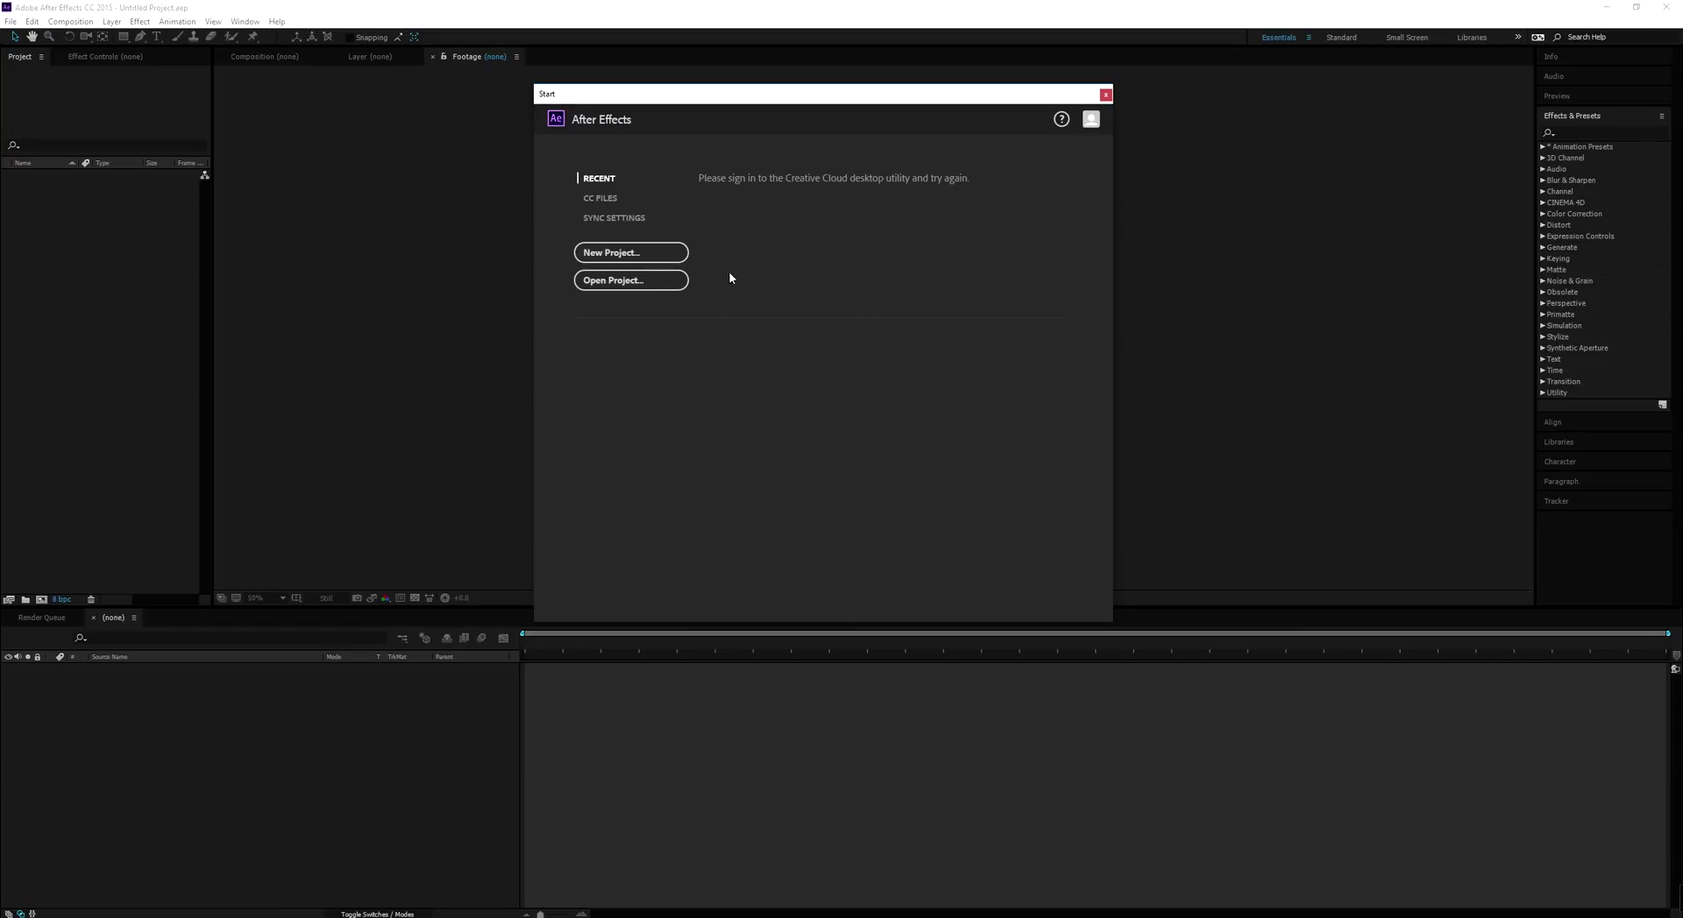
# Create a new empty project from the Start dialog and switch the viewer to the Composition tab
pyautogui.click(619, 256)
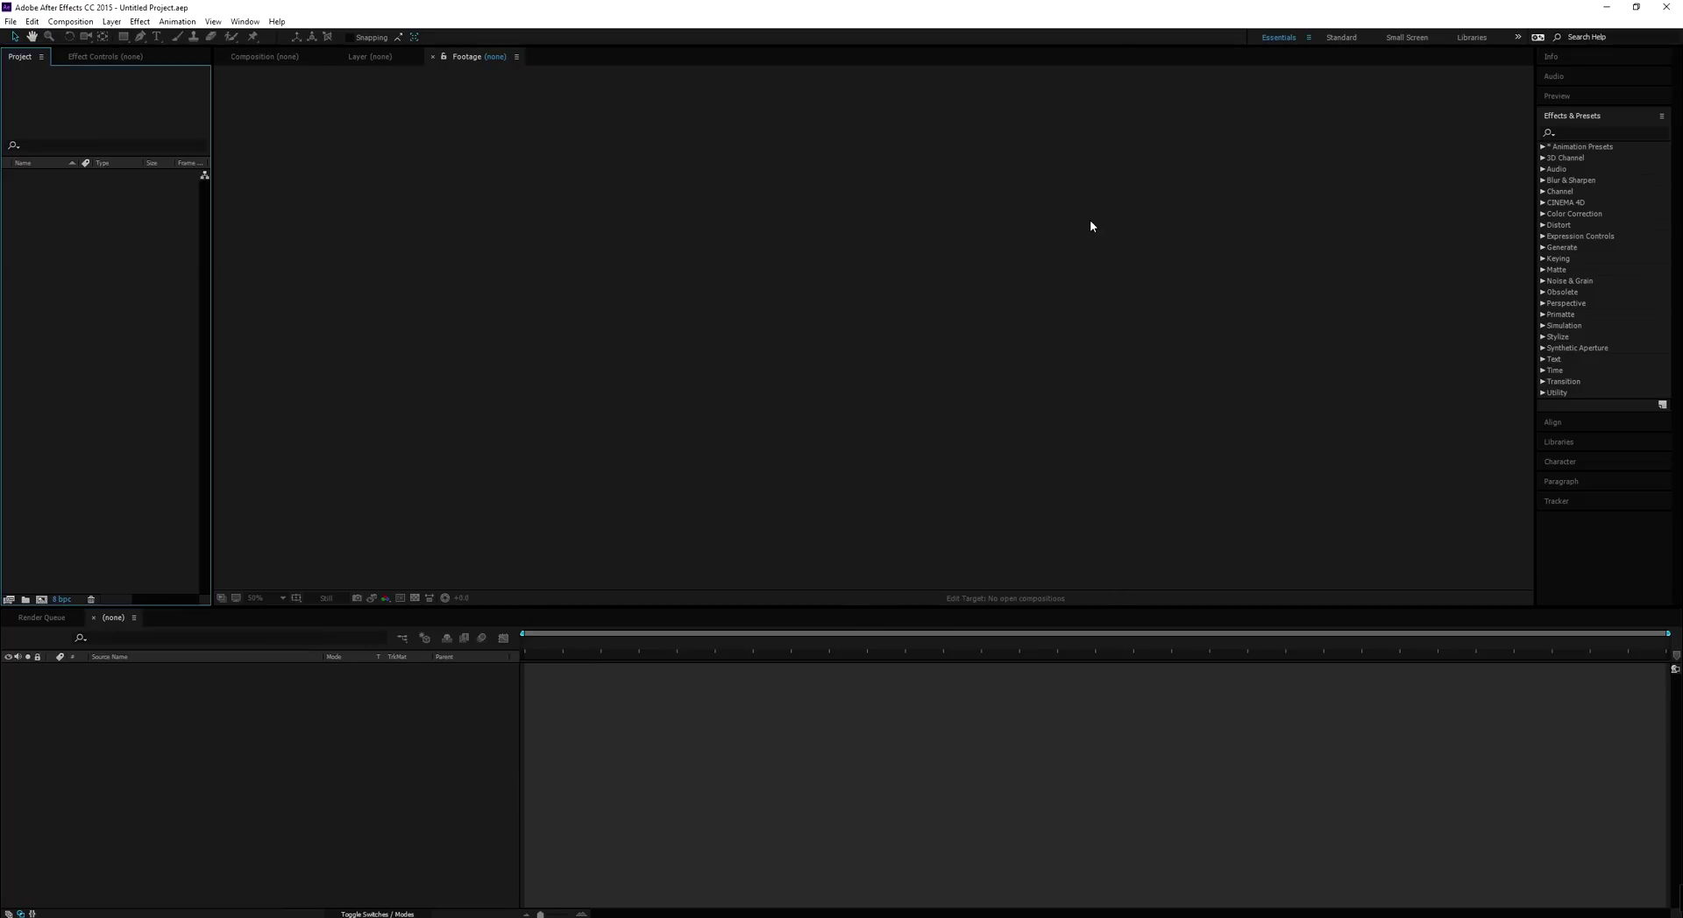
pyautogui.click(298, 58)
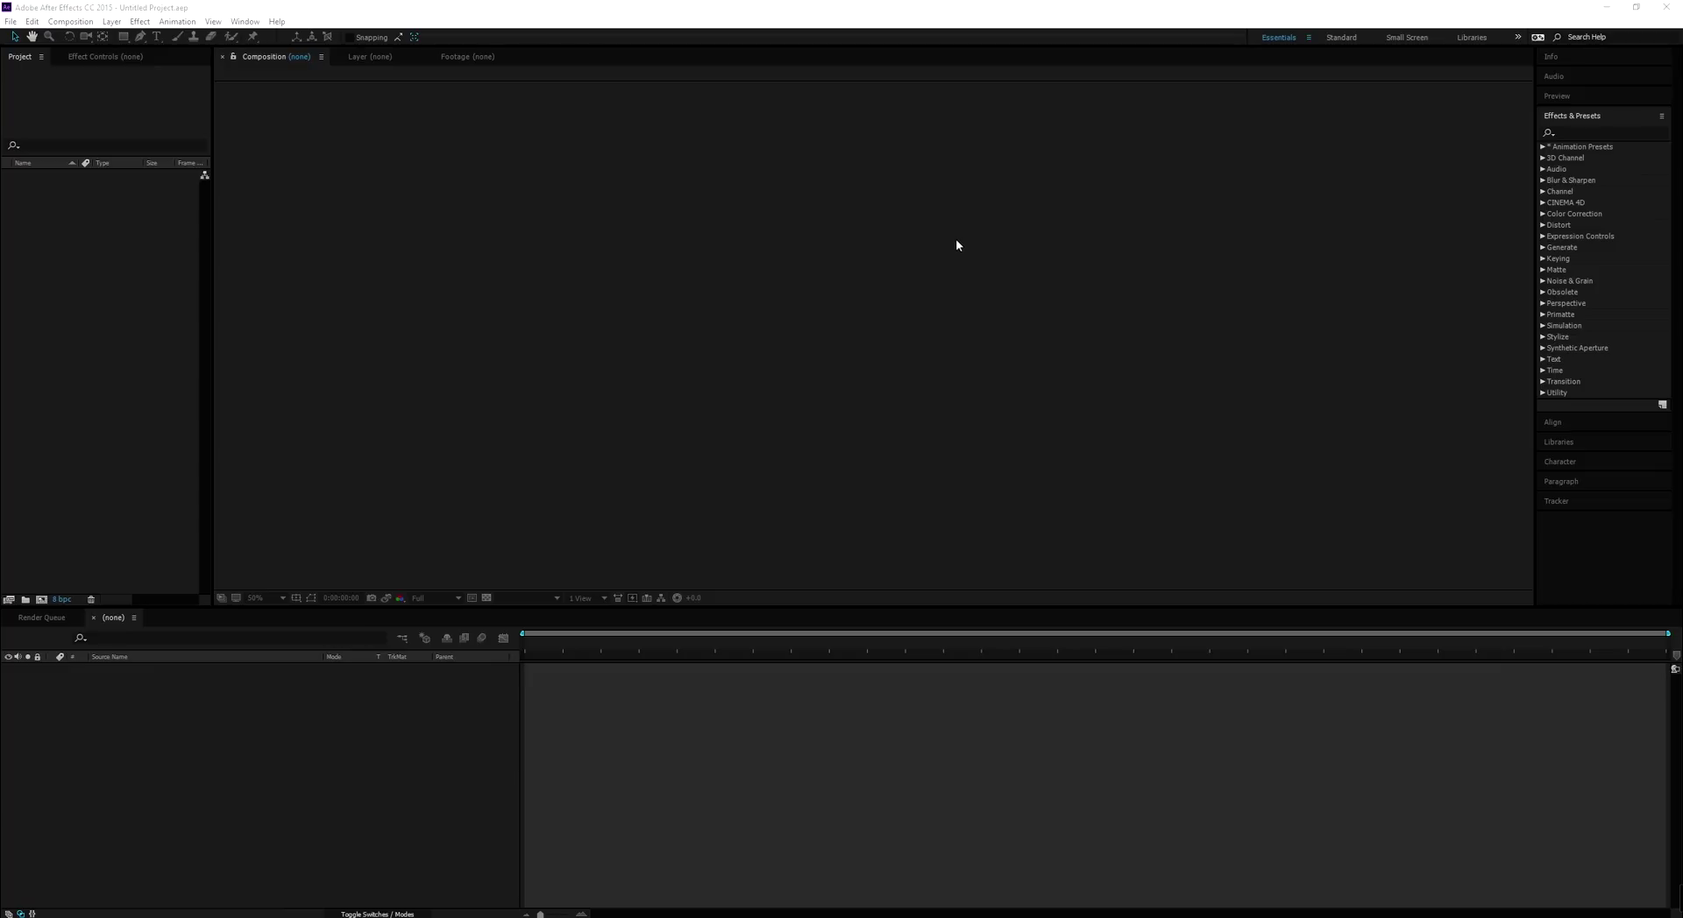
# Cycle through the Effect Controls, Project, Layer, Footage and Composition tabs, then expand the Info panel
pyautogui.click(106, 58)
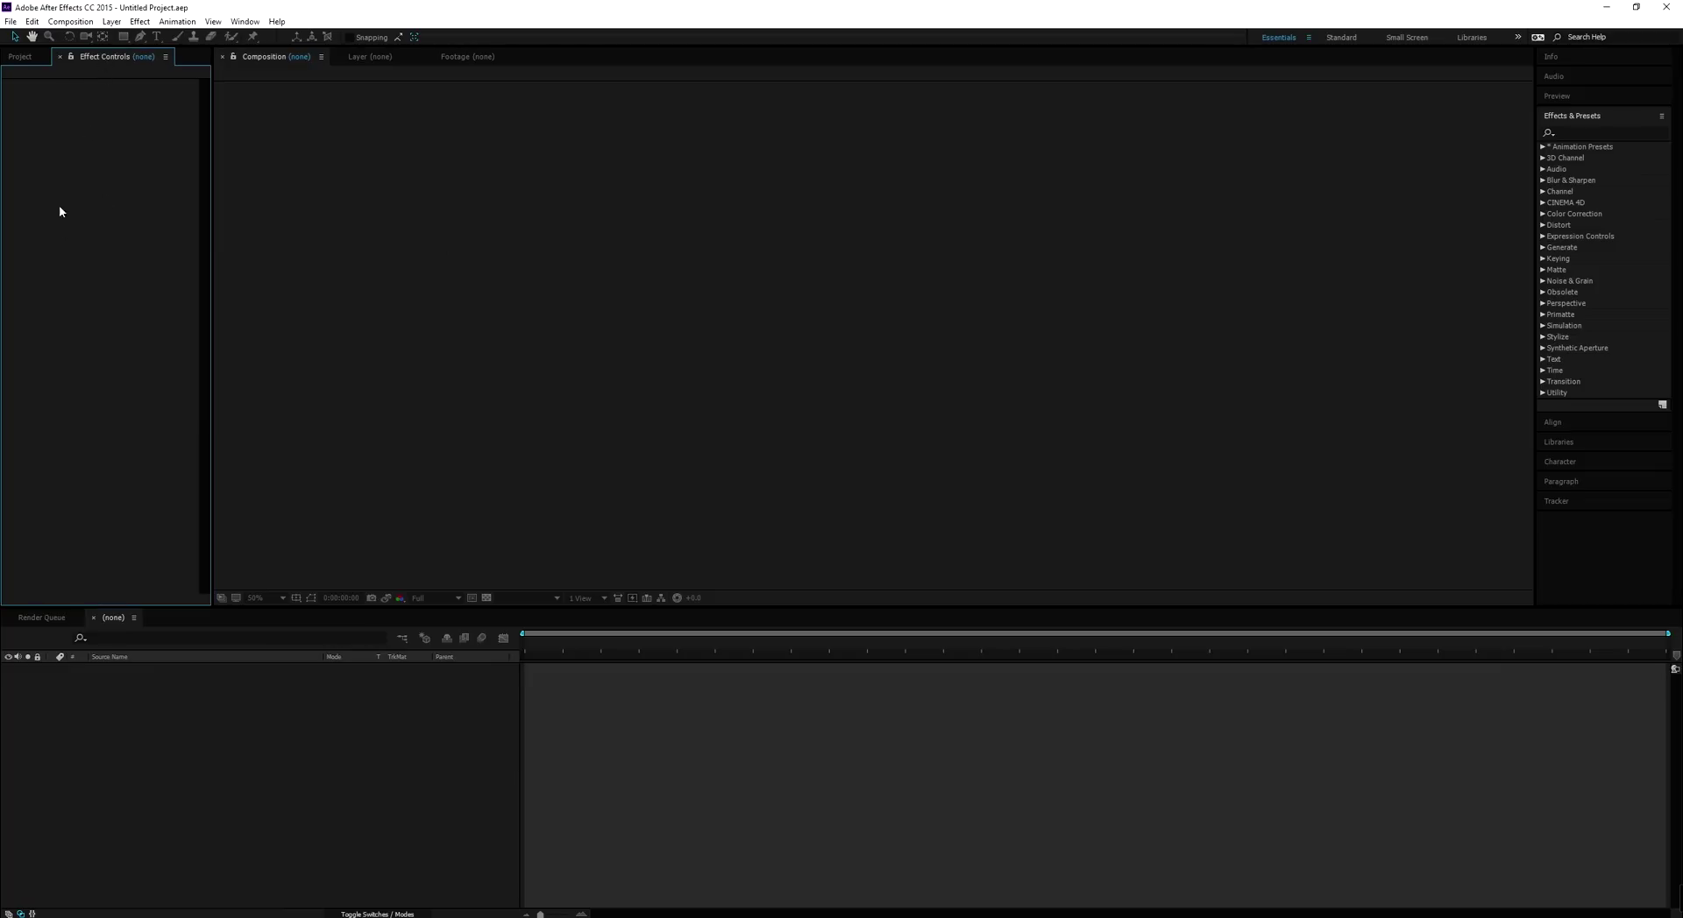
pyautogui.click(29, 58)
pyautogui.click(446, 234)
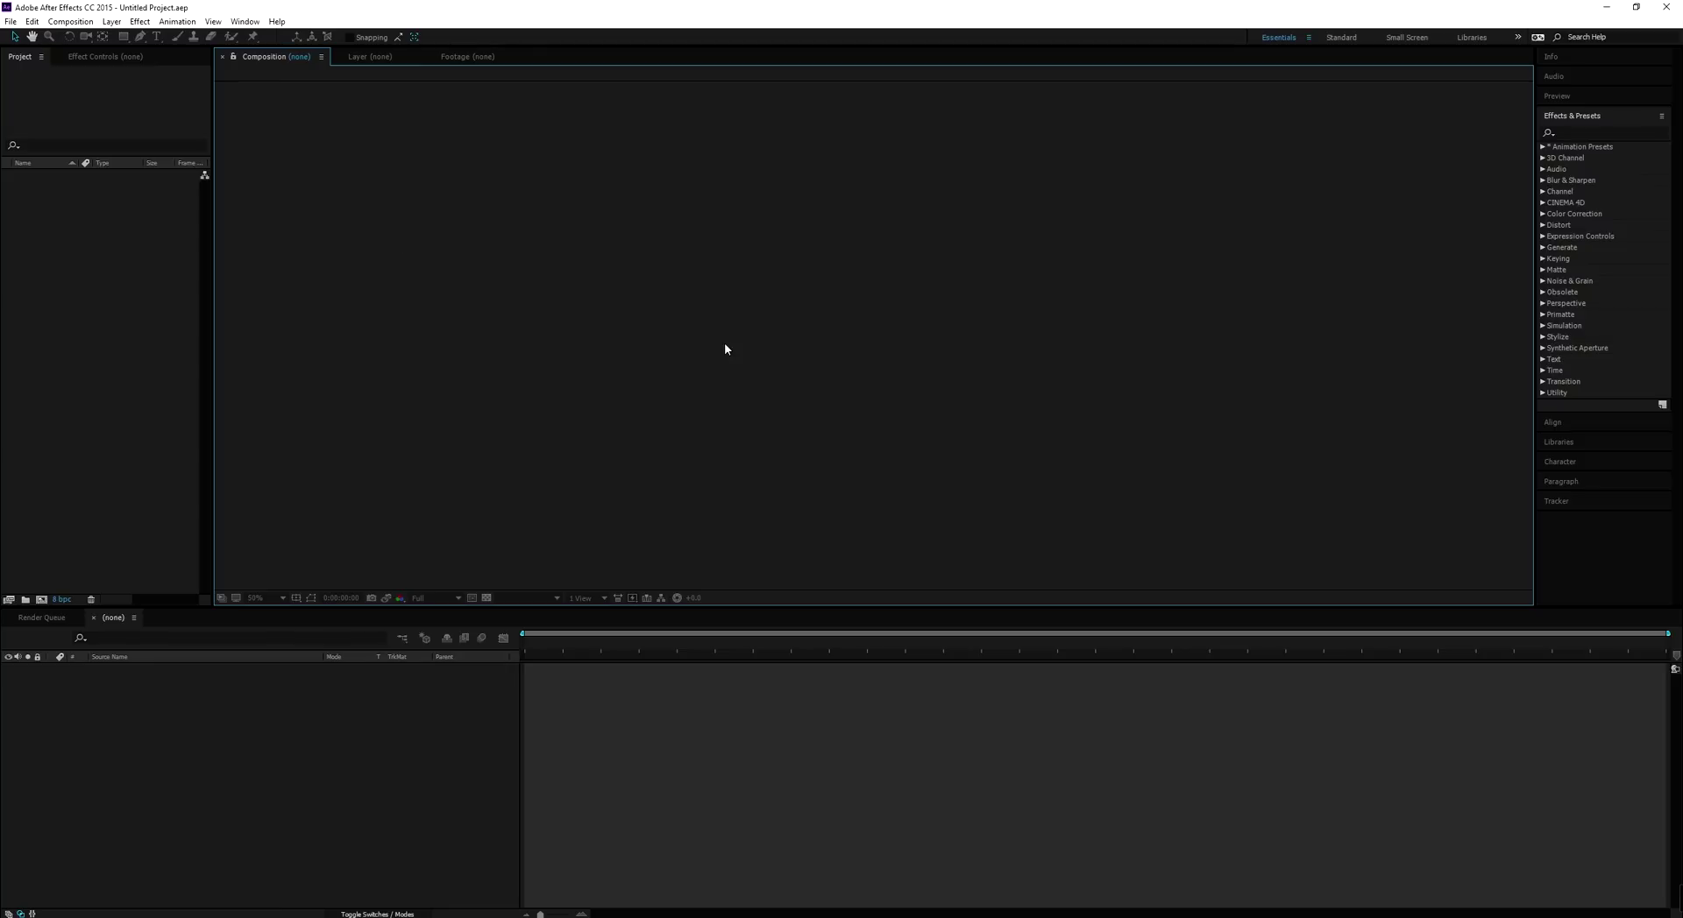
pyautogui.click(369, 58)
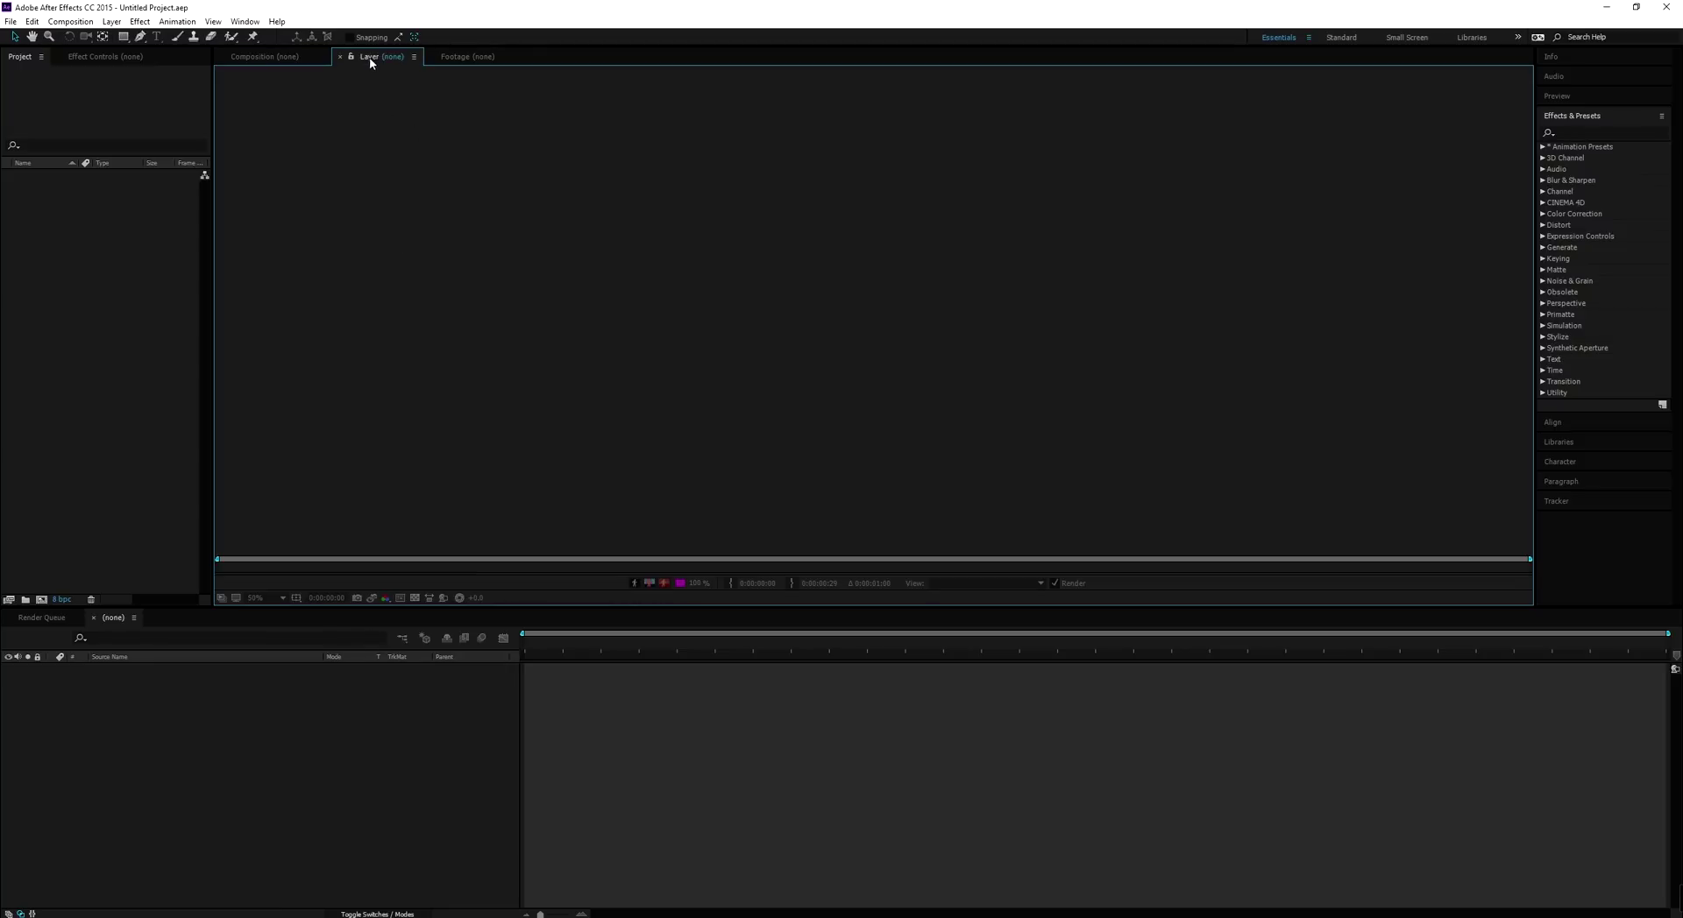
pyautogui.click(473, 59)
pyautogui.click(271, 60)
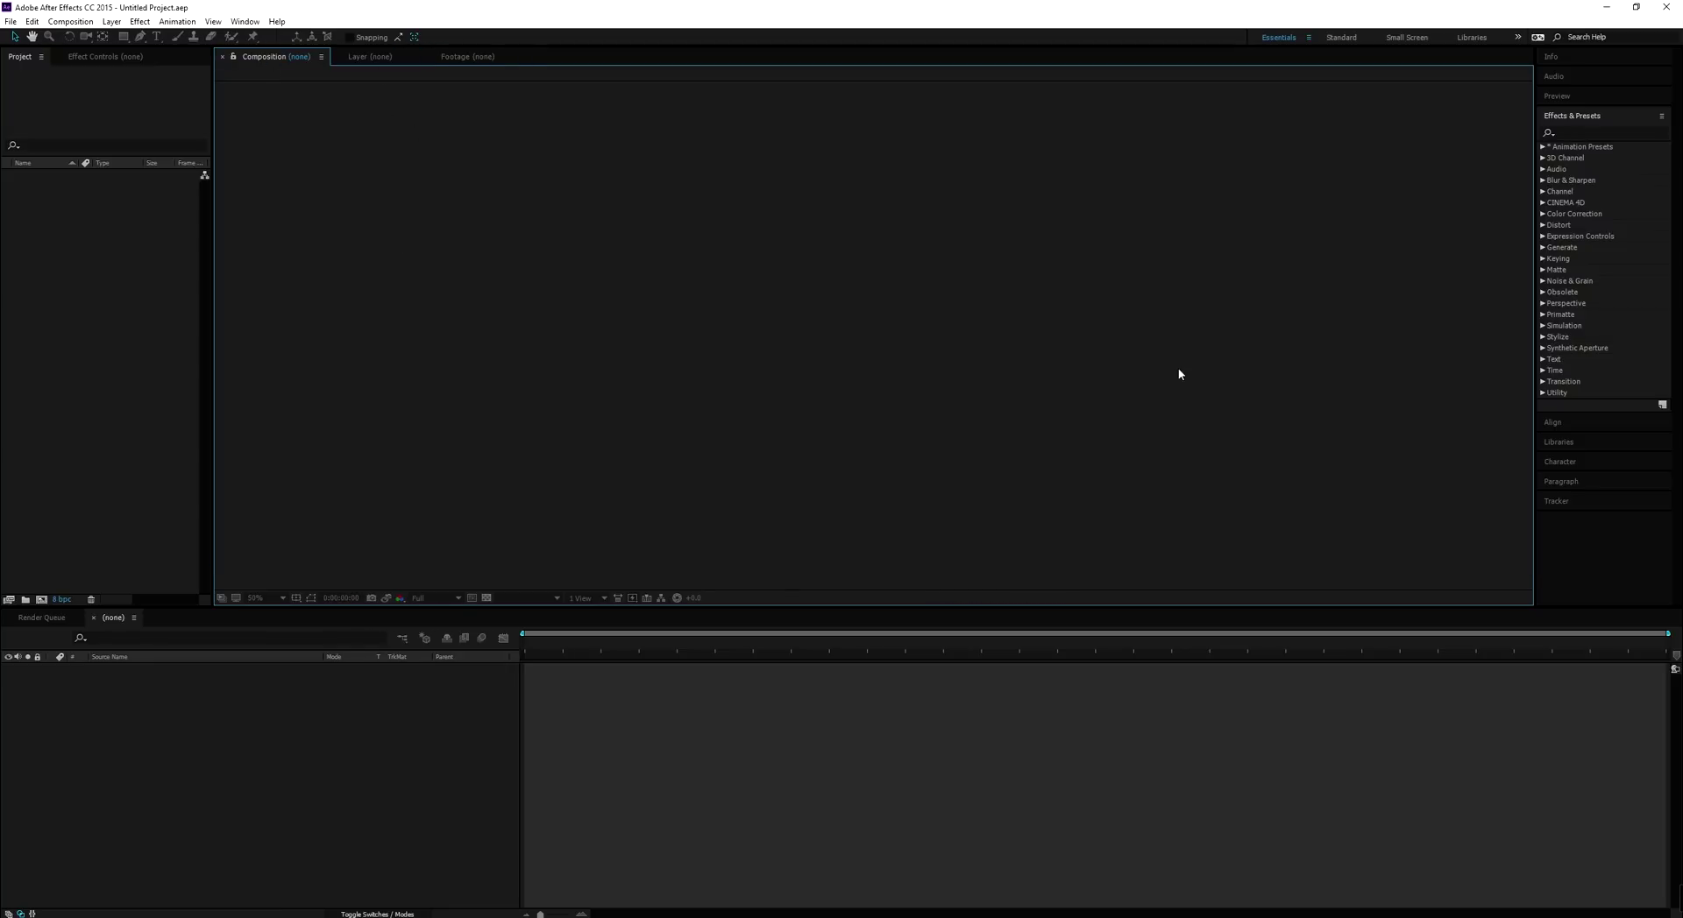
pyautogui.click(1574, 60)
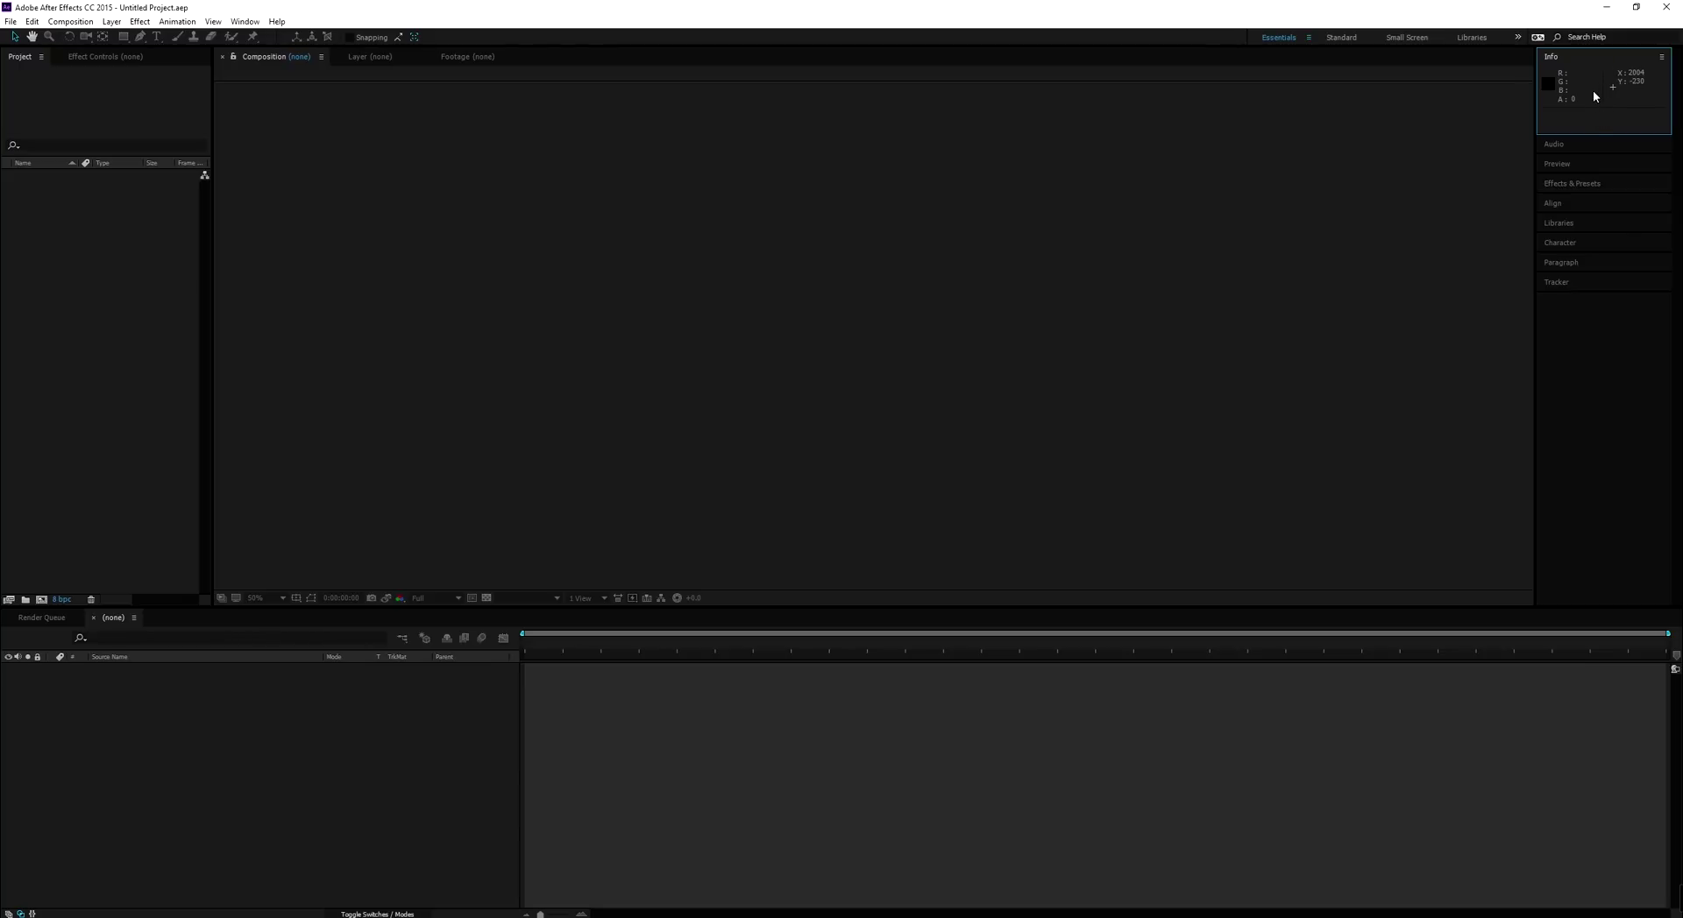
# Expand the Audio, Preview and Effects & Presets panels, searching for 'curves' then clearing it
pyautogui.click(1572, 145)
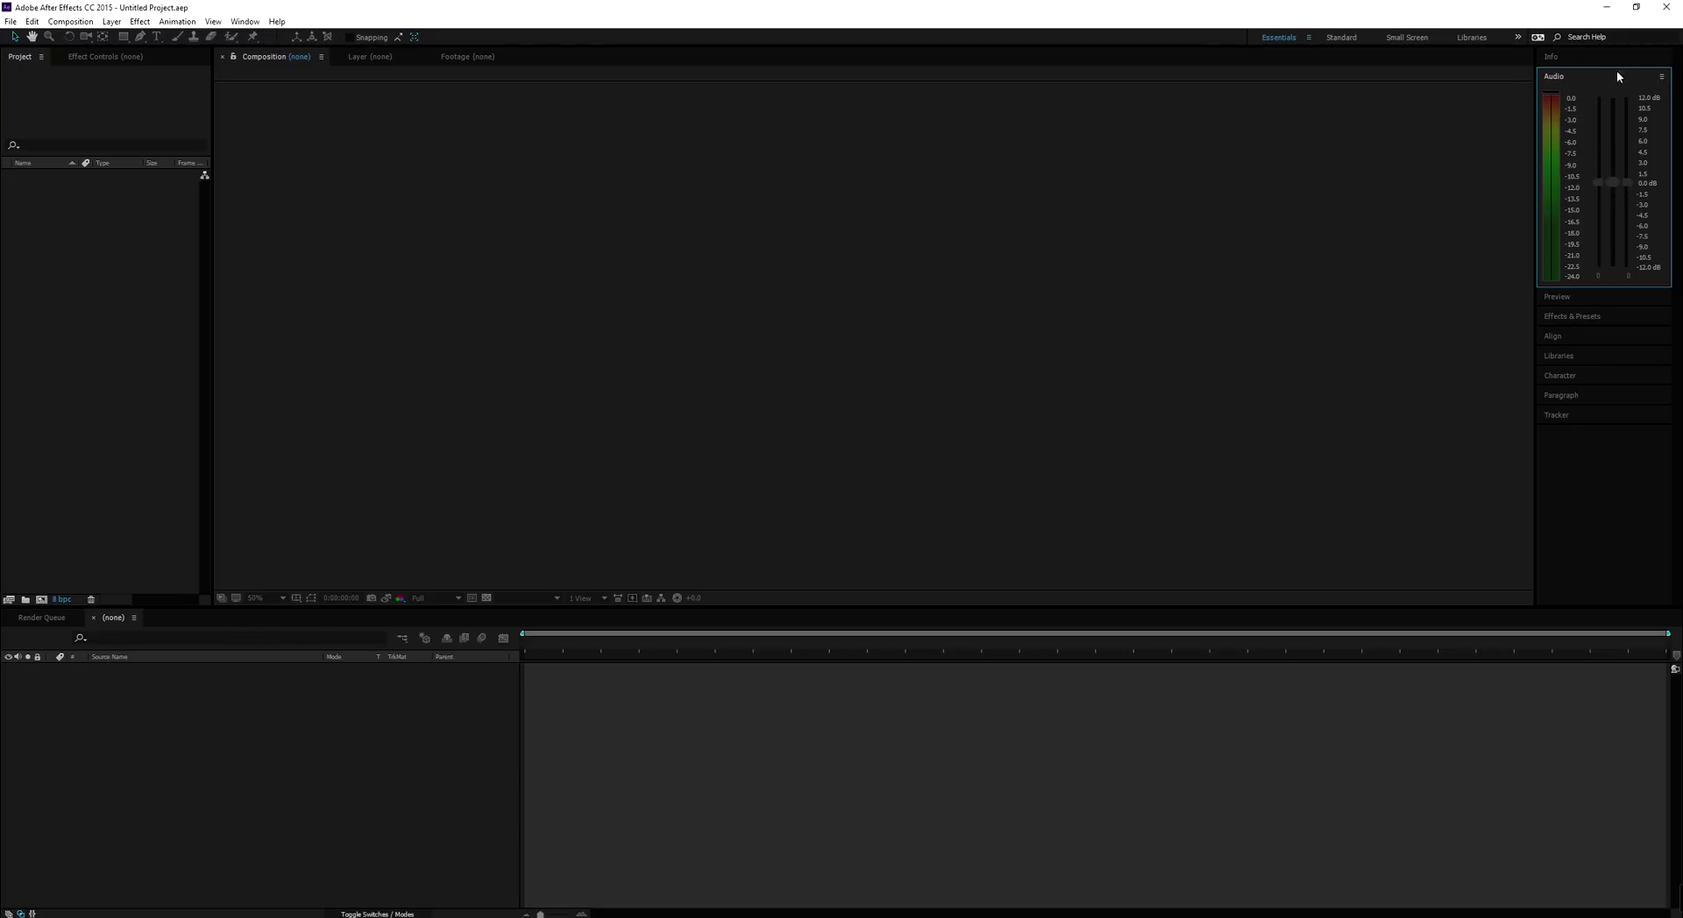
pyautogui.click(1558, 297)
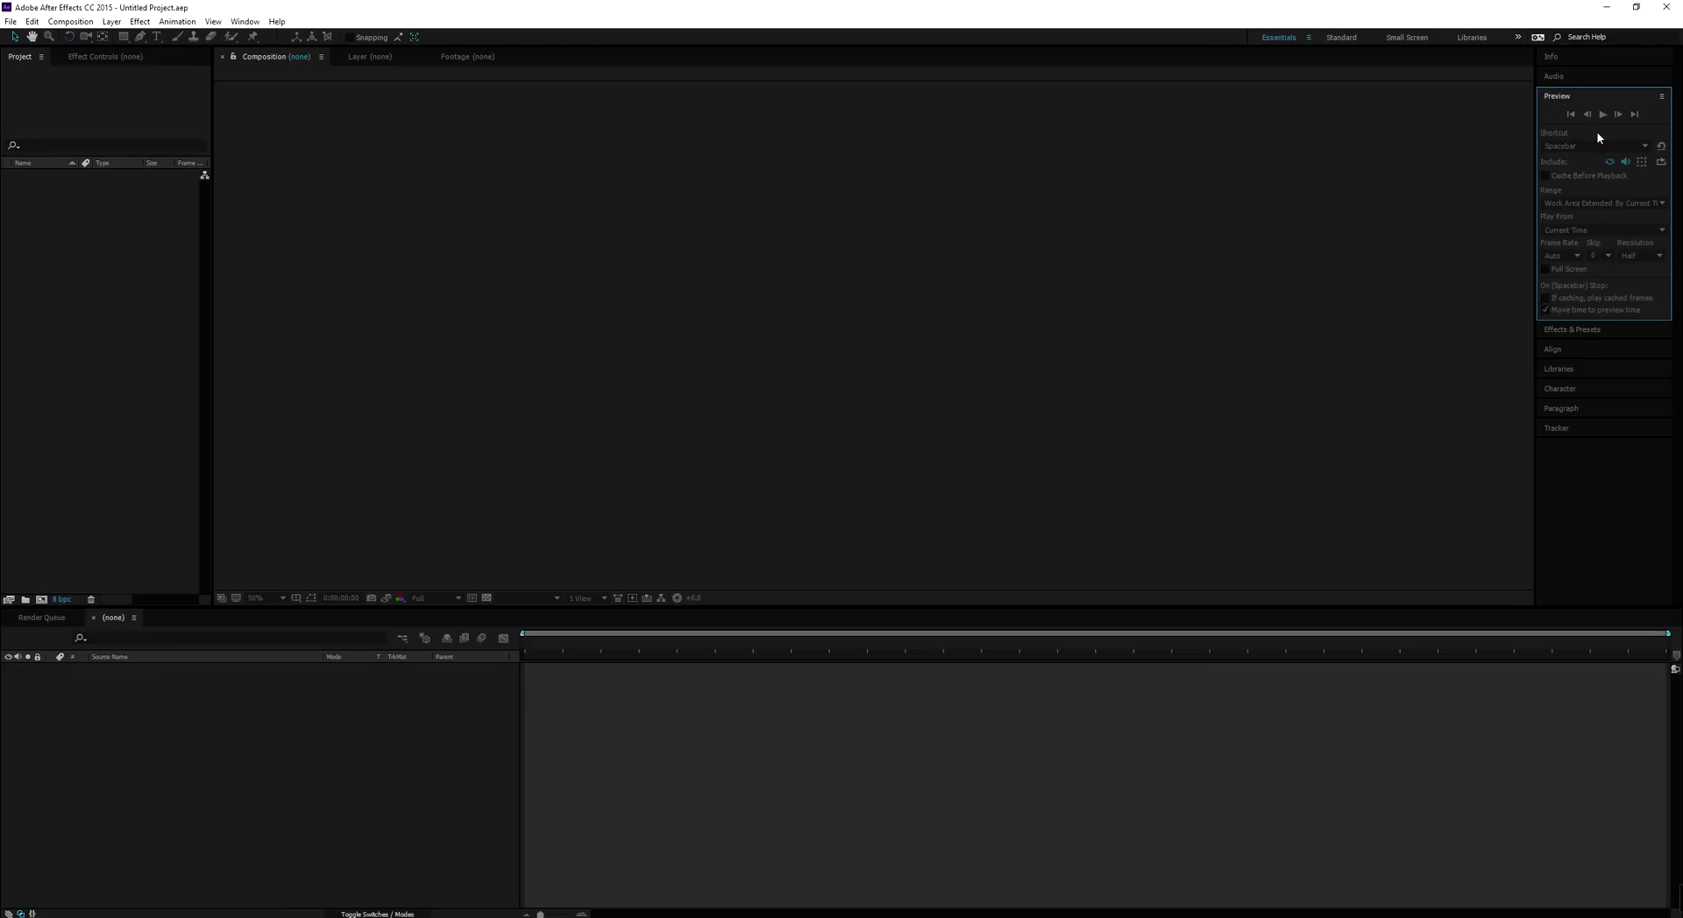
pyautogui.click(1591, 329)
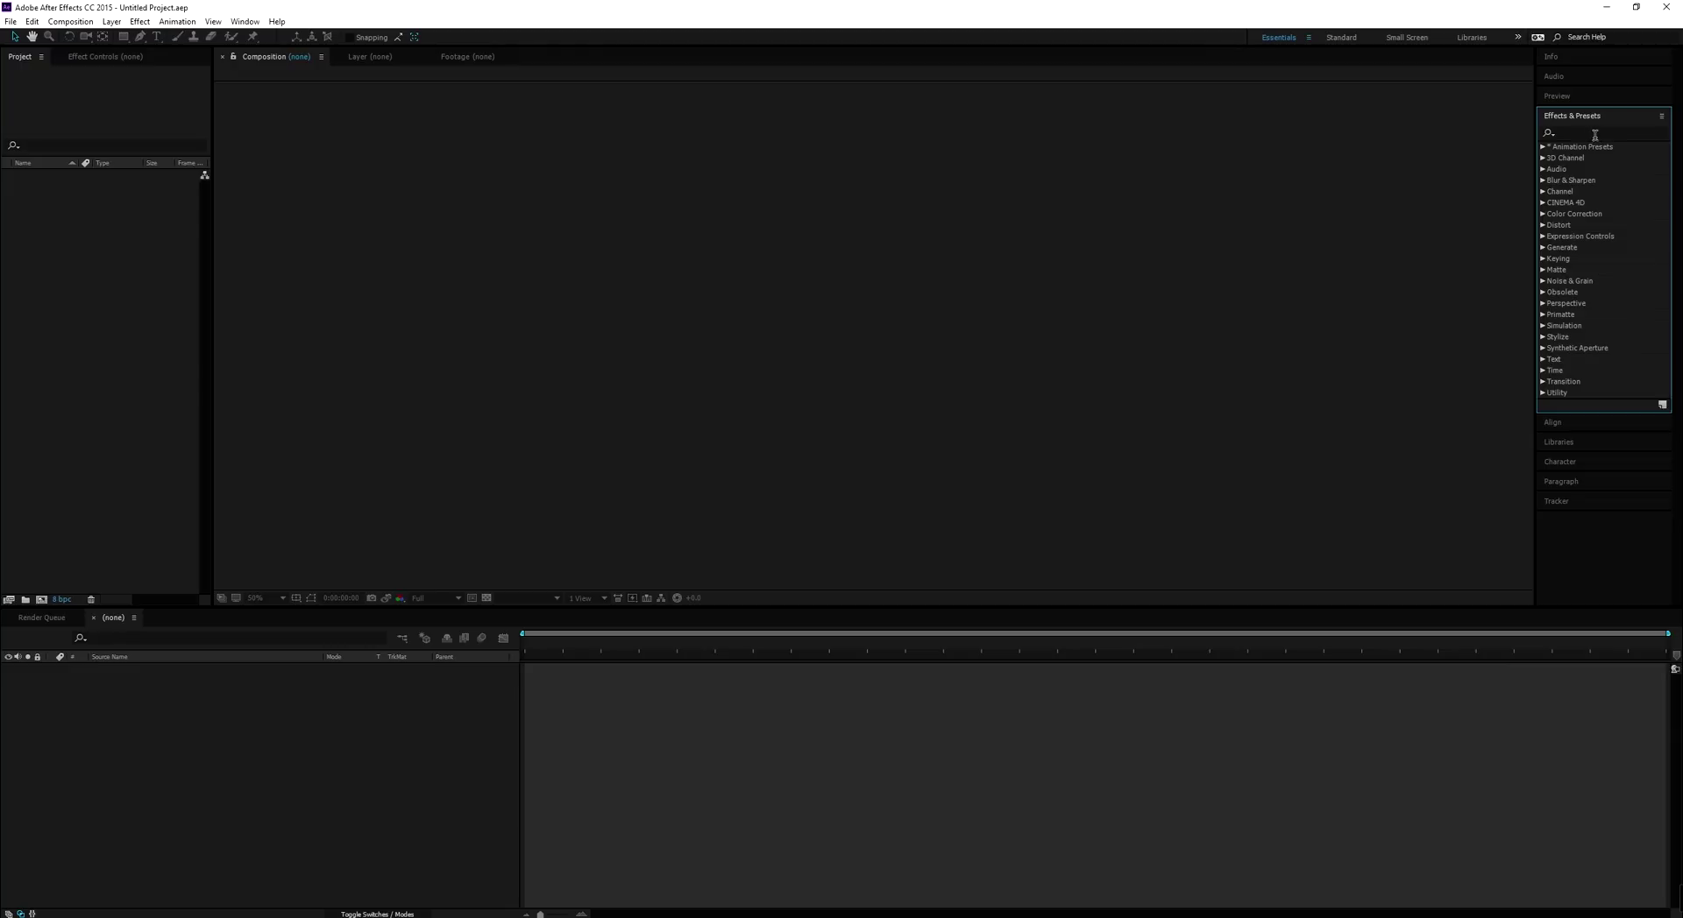
pyautogui.click(1580, 133)
pyautogui.write('curves')
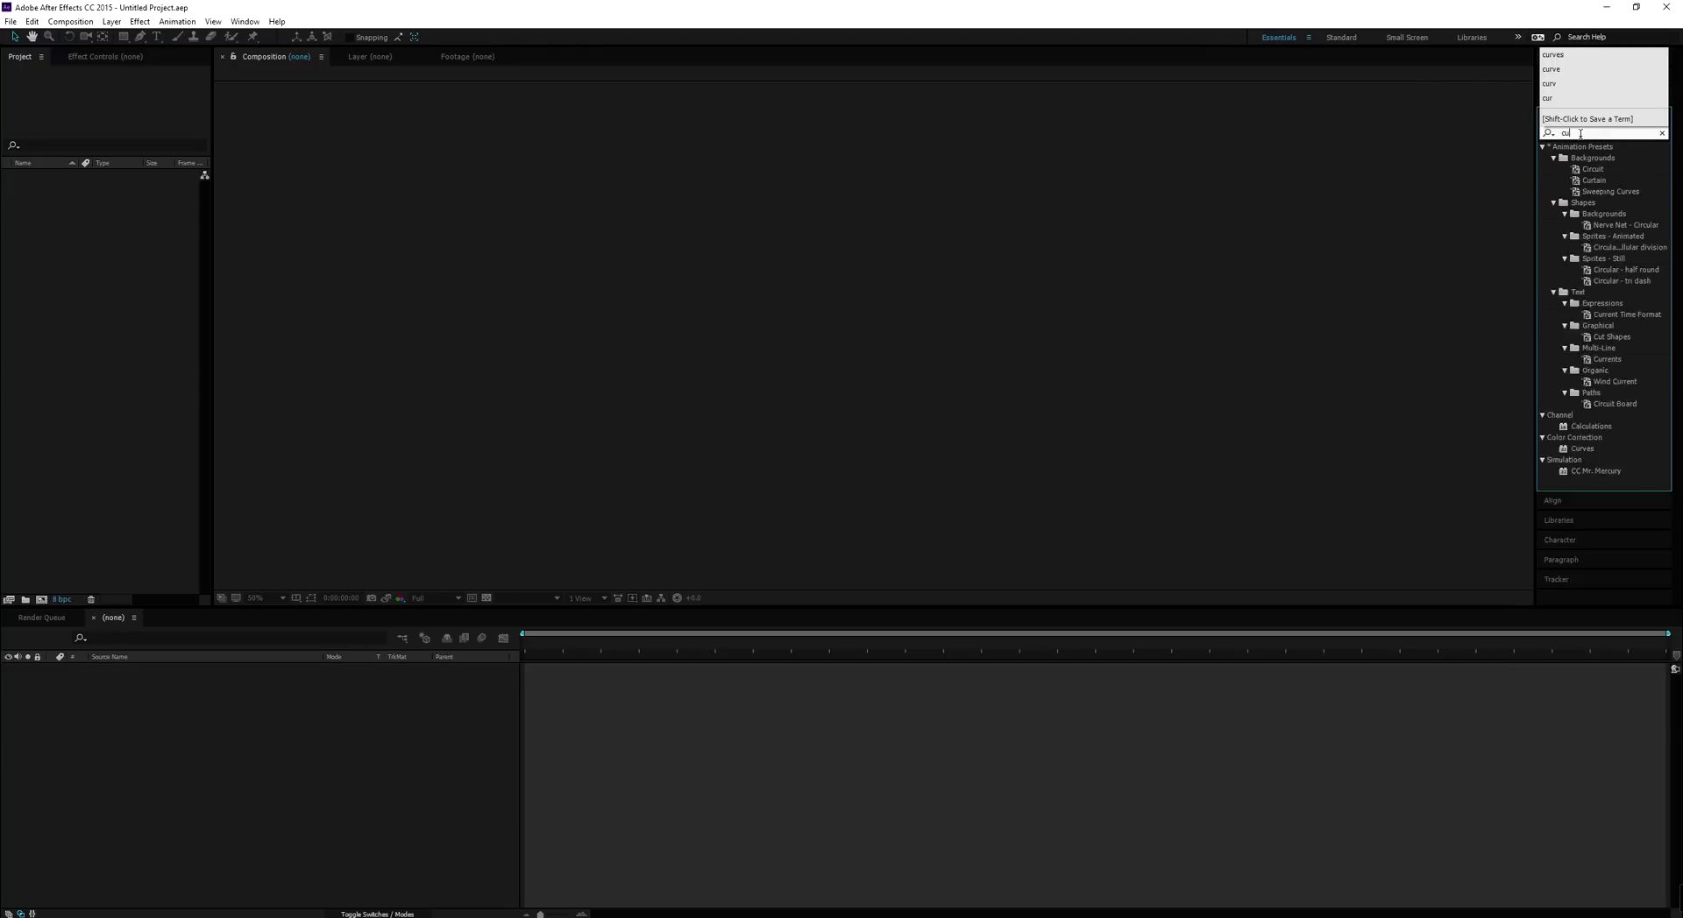
pyautogui.press('BackSpace')
pyautogui.press('BackSpace')
pyautogui.press('BackSpace')
pyautogui.press('BackSpace')
pyautogui.press('BackSpace')
pyautogui.press('BackSpace')
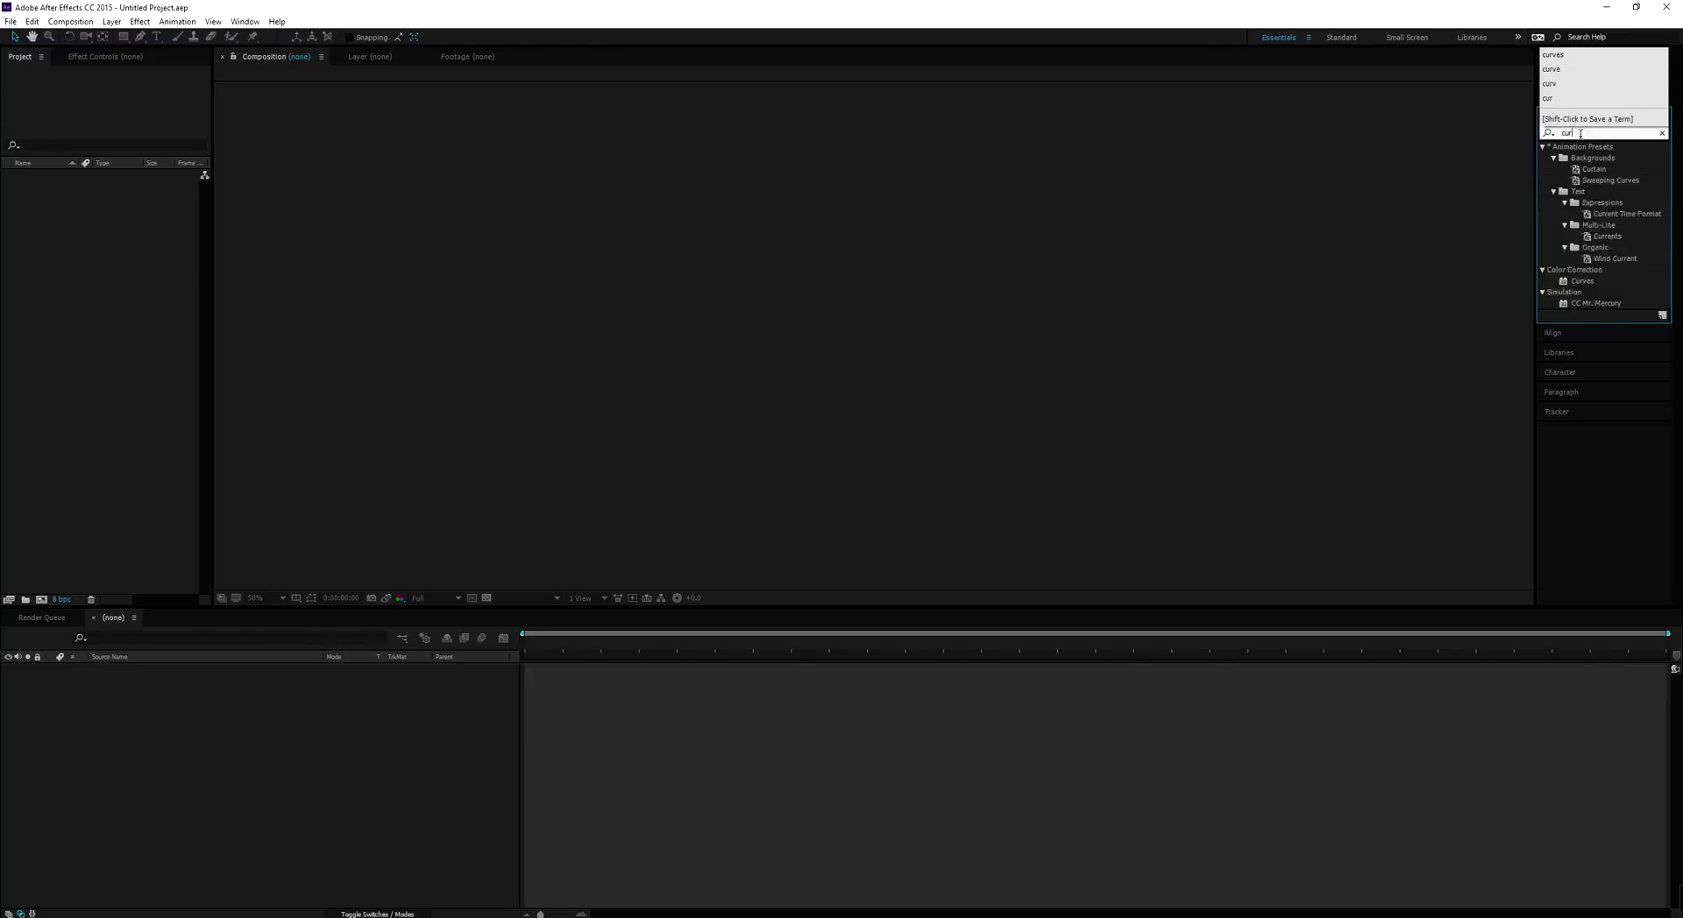
# Expand the Align, Libraries, Character and Paragraph panels, ending on the Tracker panel
pyautogui.click(1575, 422)
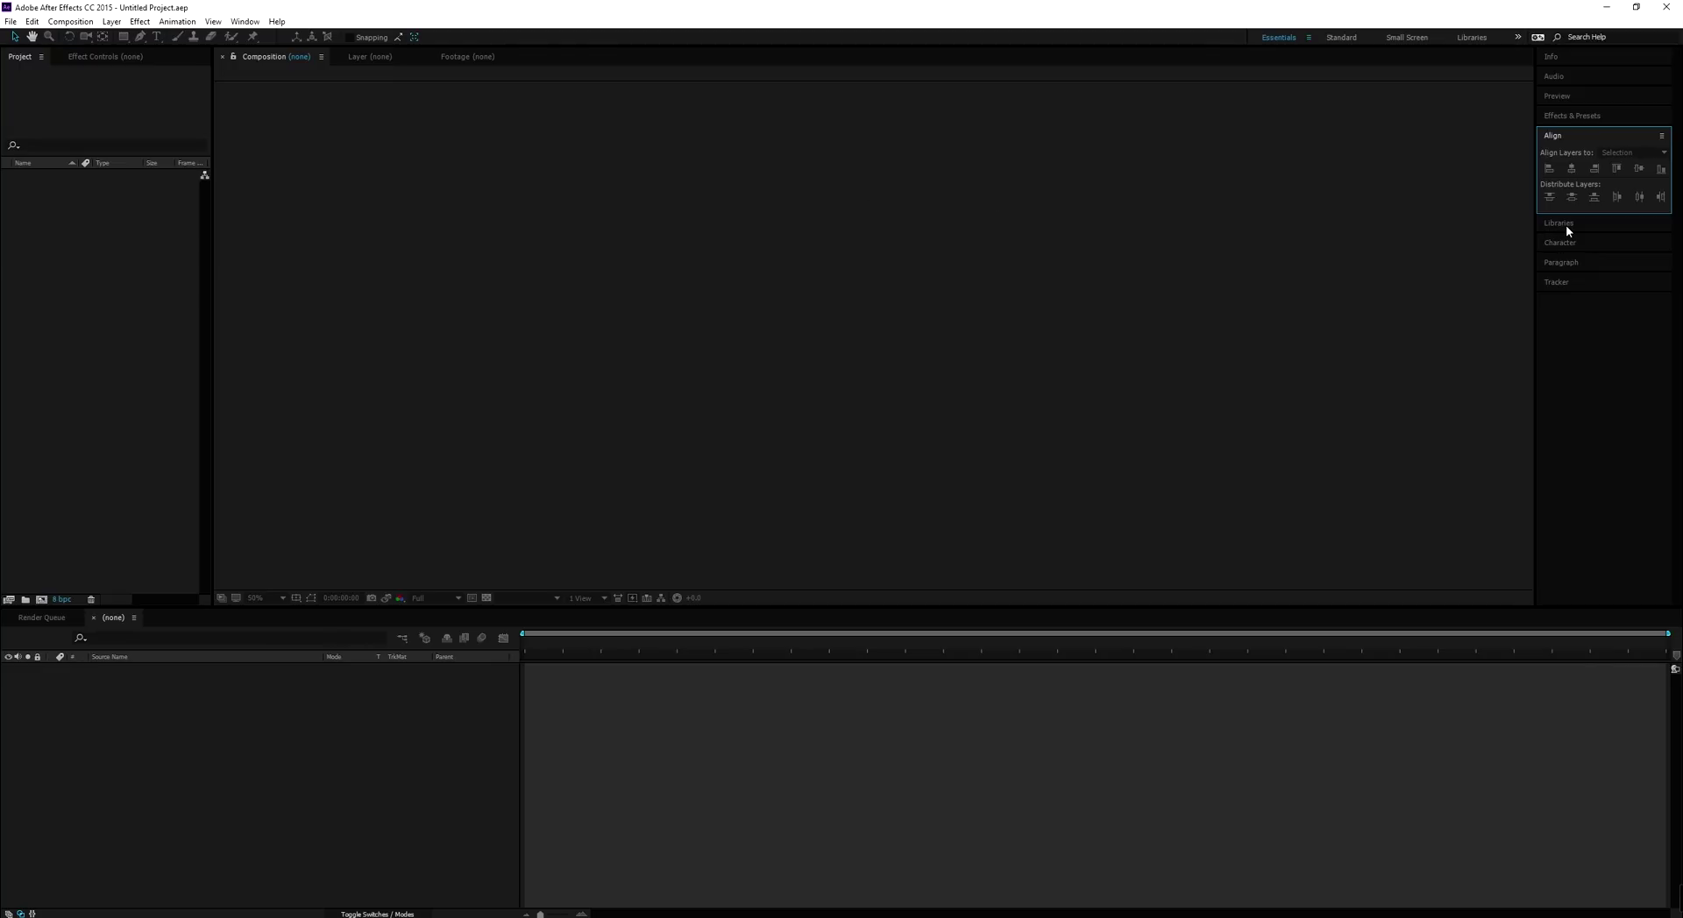
pyautogui.click(1566, 226)
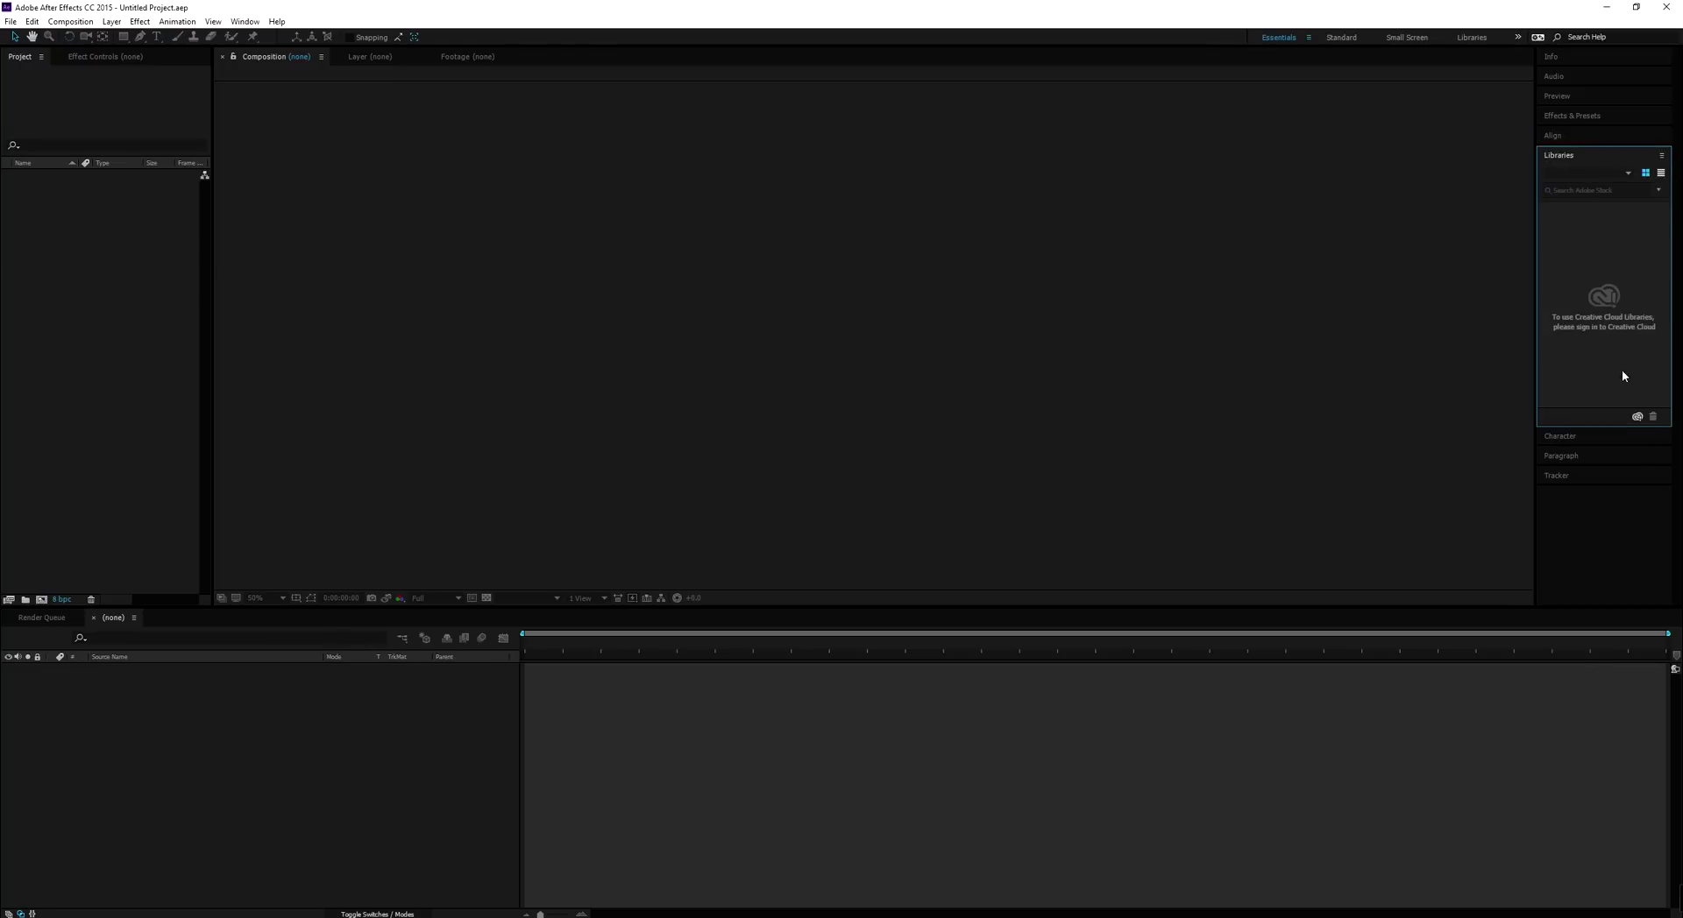
pyautogui.click(1569, 436)
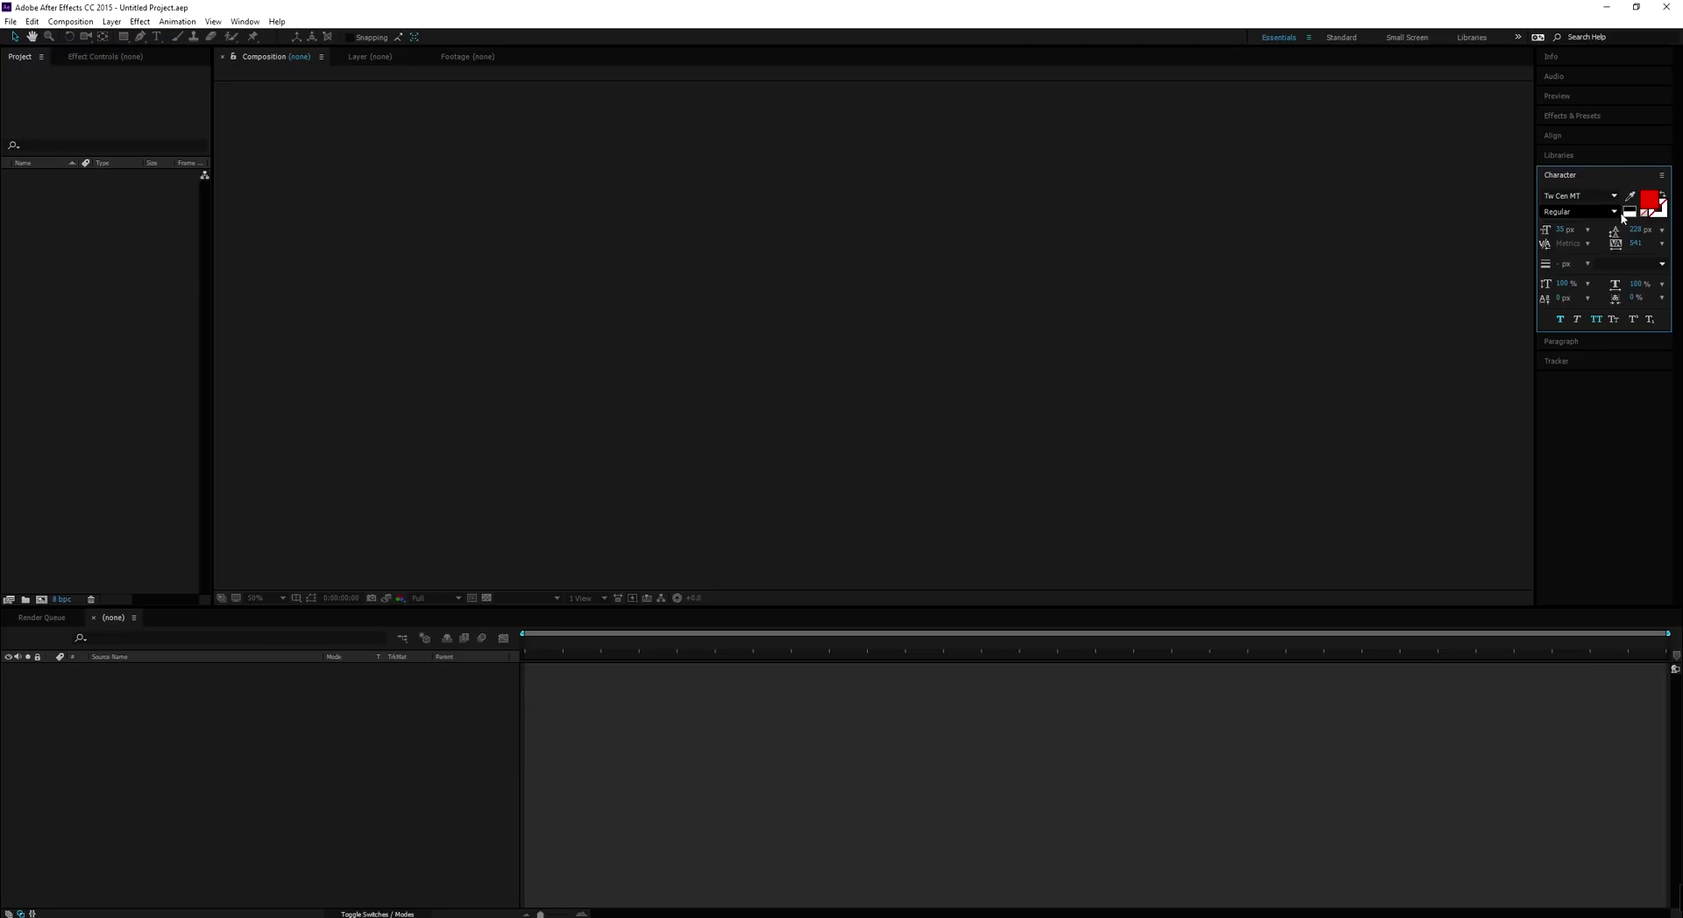
pyautogui.click(1576, 342)
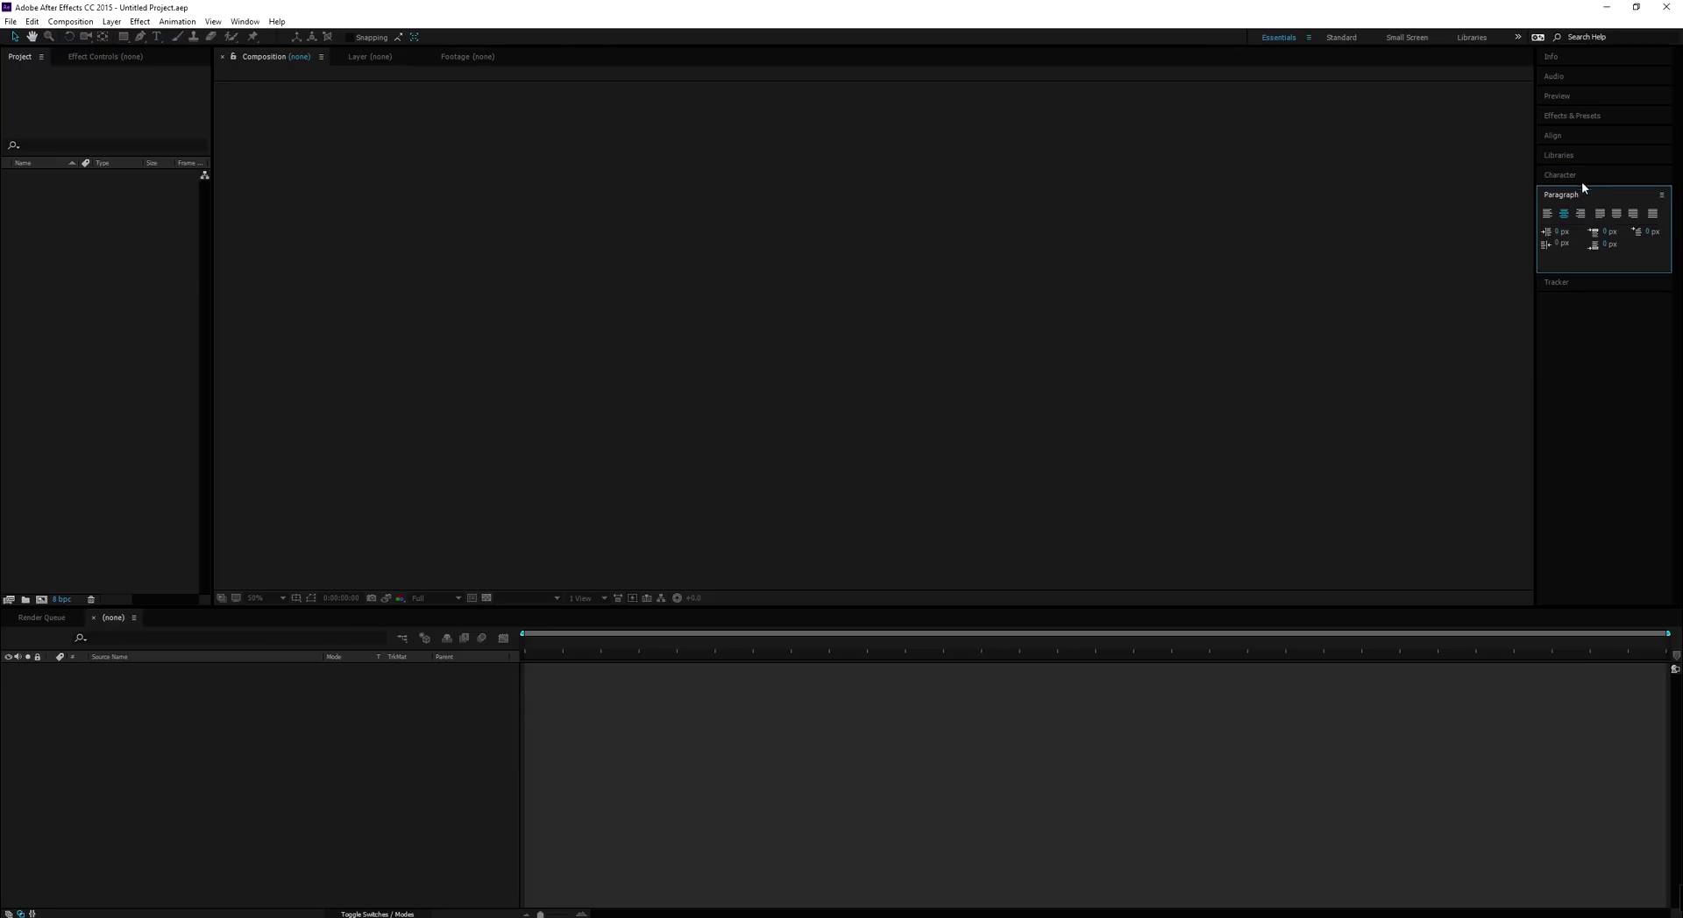
pyautogui.click(1577, 176)
pyautogui.click(1602, 341)
pyautogui.click(1576, 283)
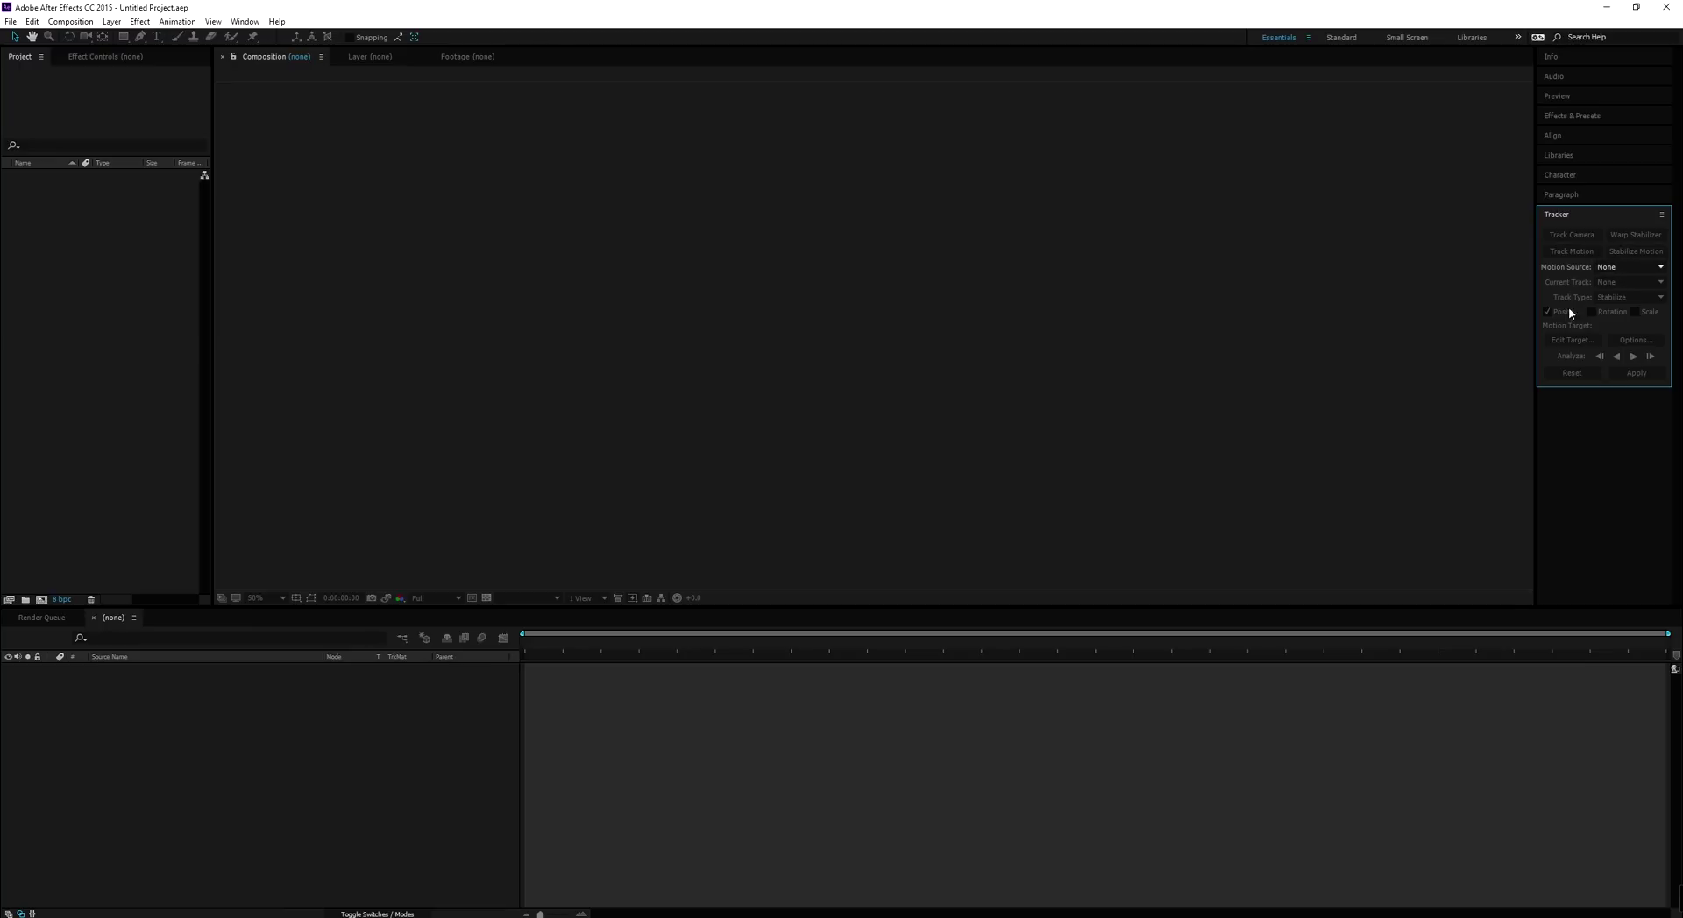
pyautogui.click(1250, 229)
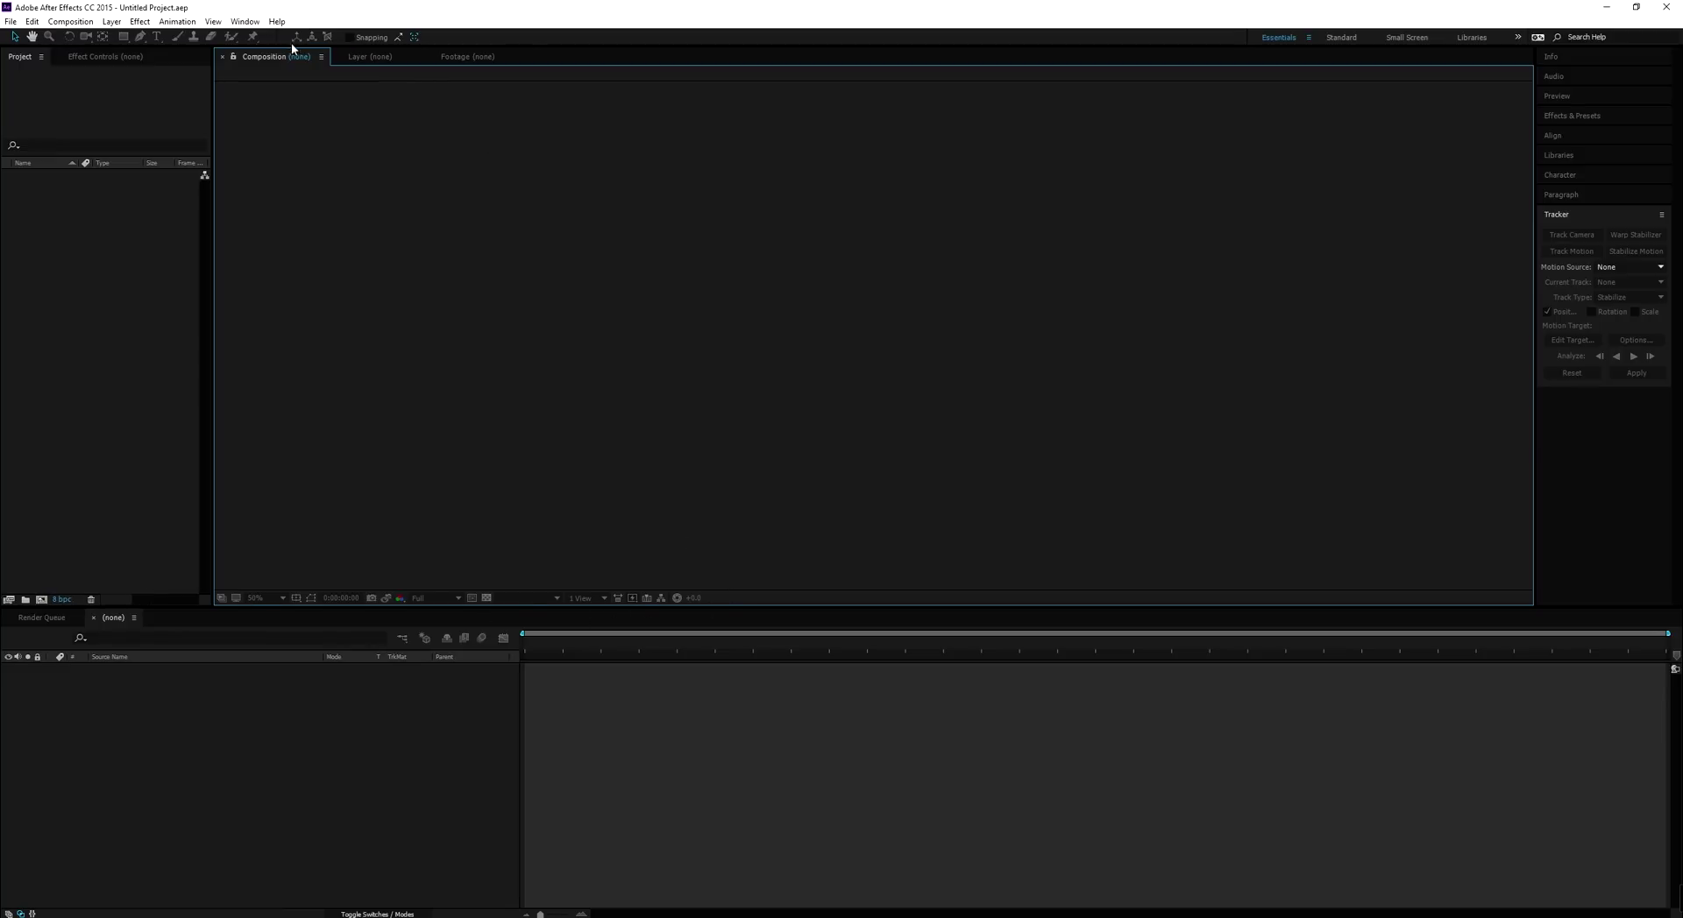
# Browse the Composition menu and start a new composition
pyautogui.click(70, 22)
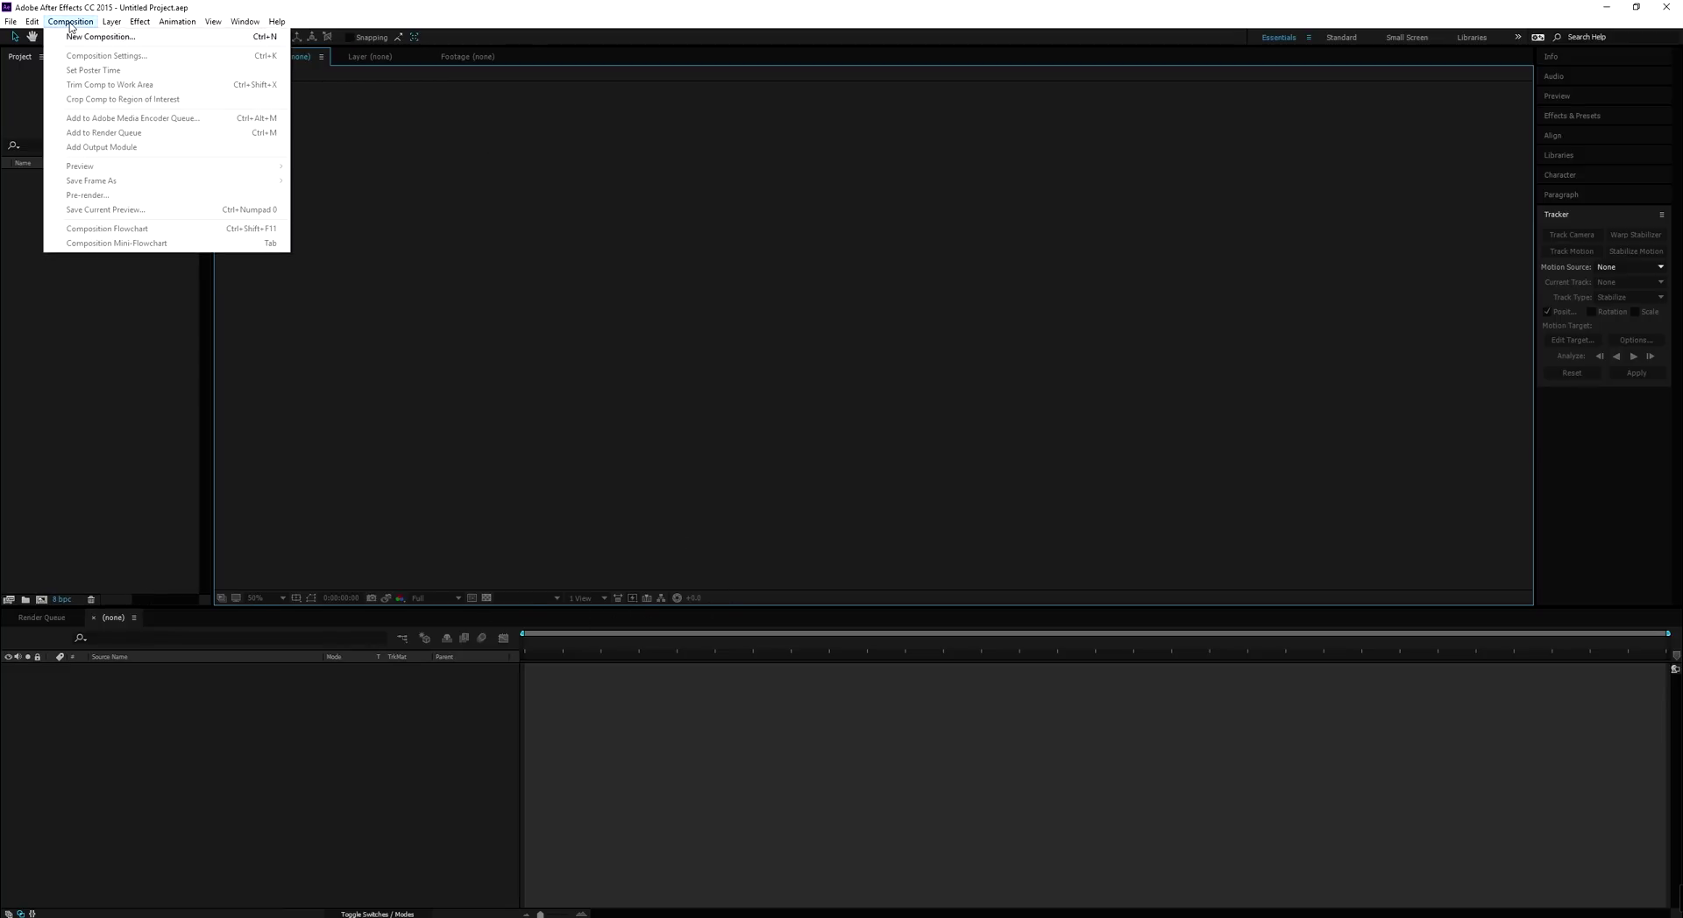
pyautogui.moveTo(145, 21)
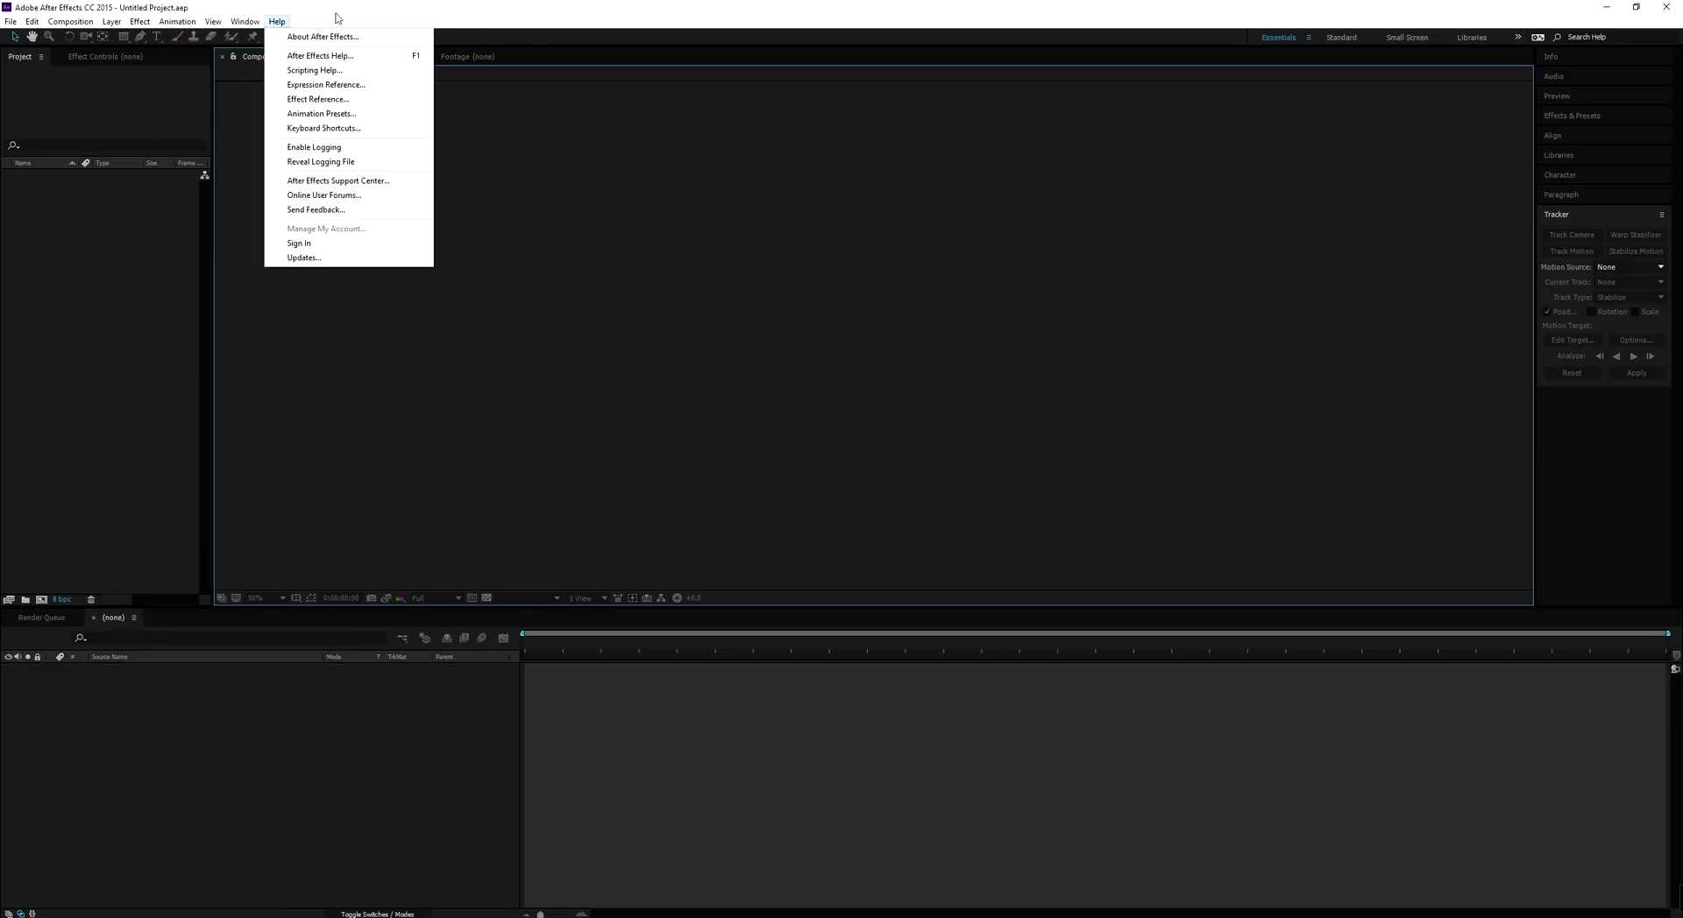
pyautogui.click(376, 11)
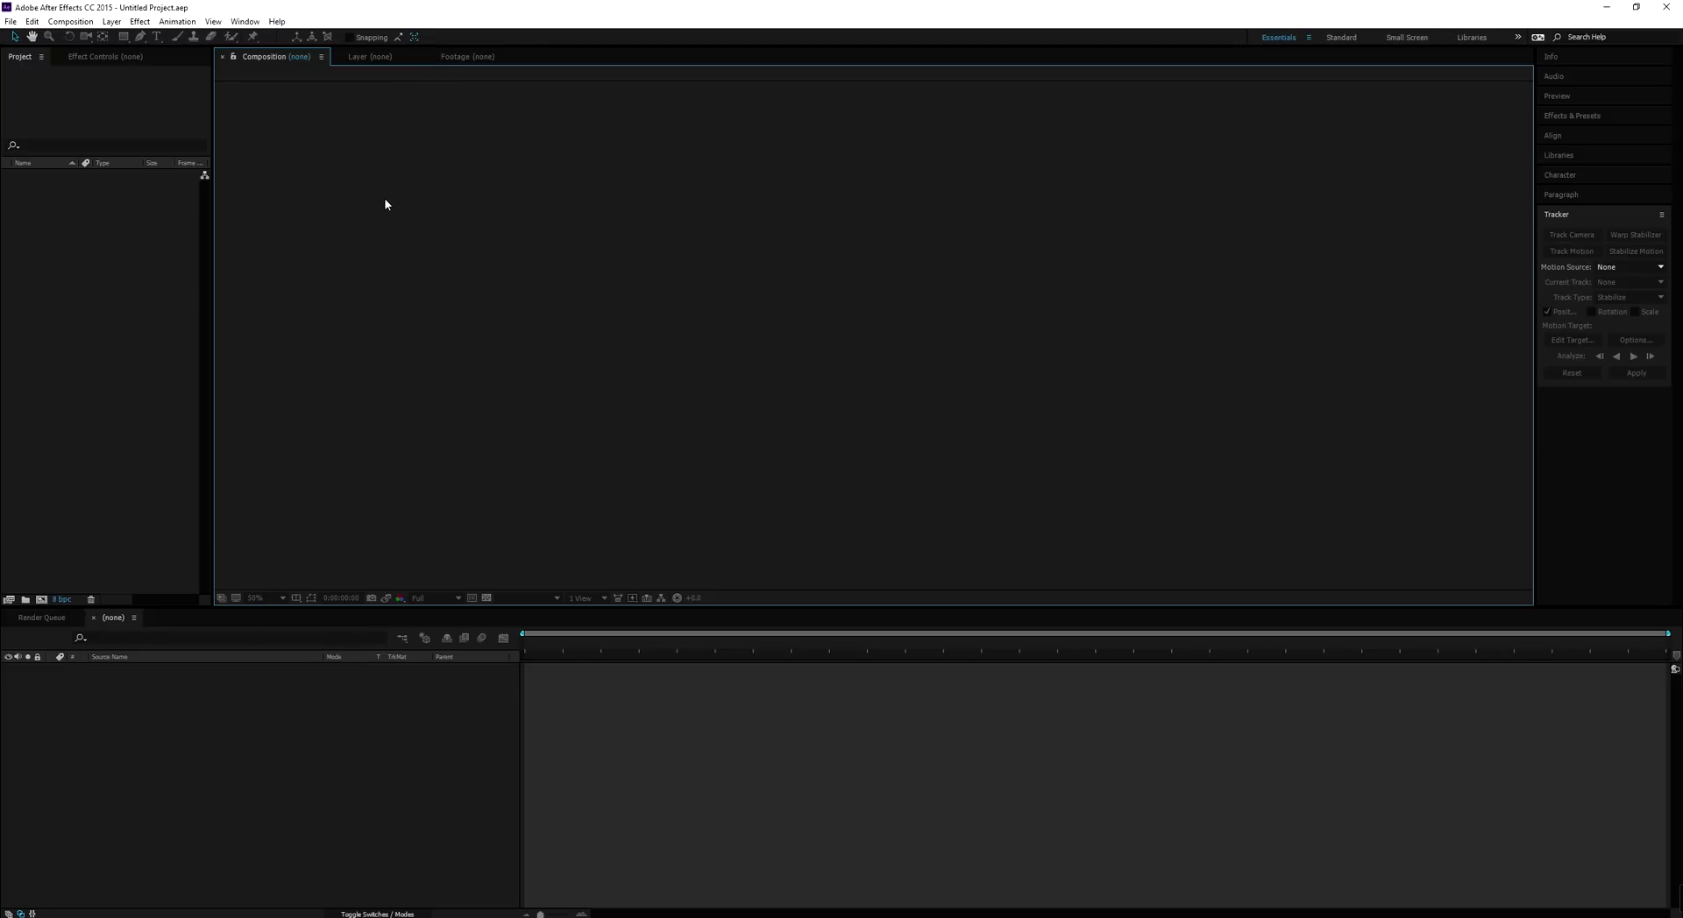
pyautogui.click(83, 24)
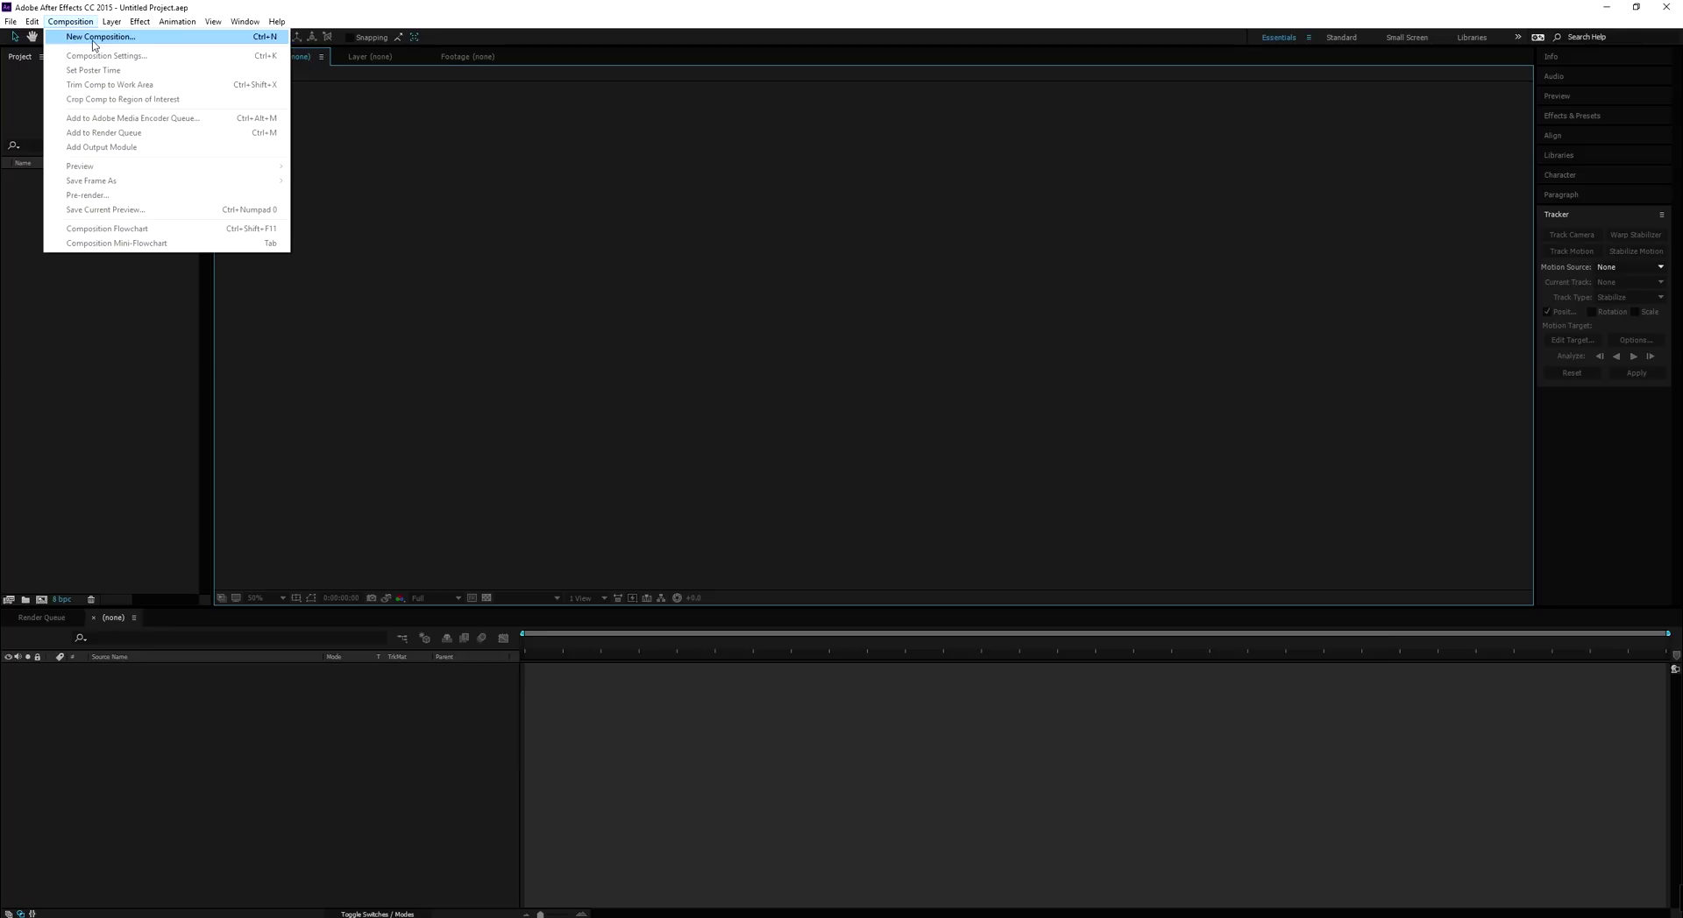
pyautogui.click(94, 37)
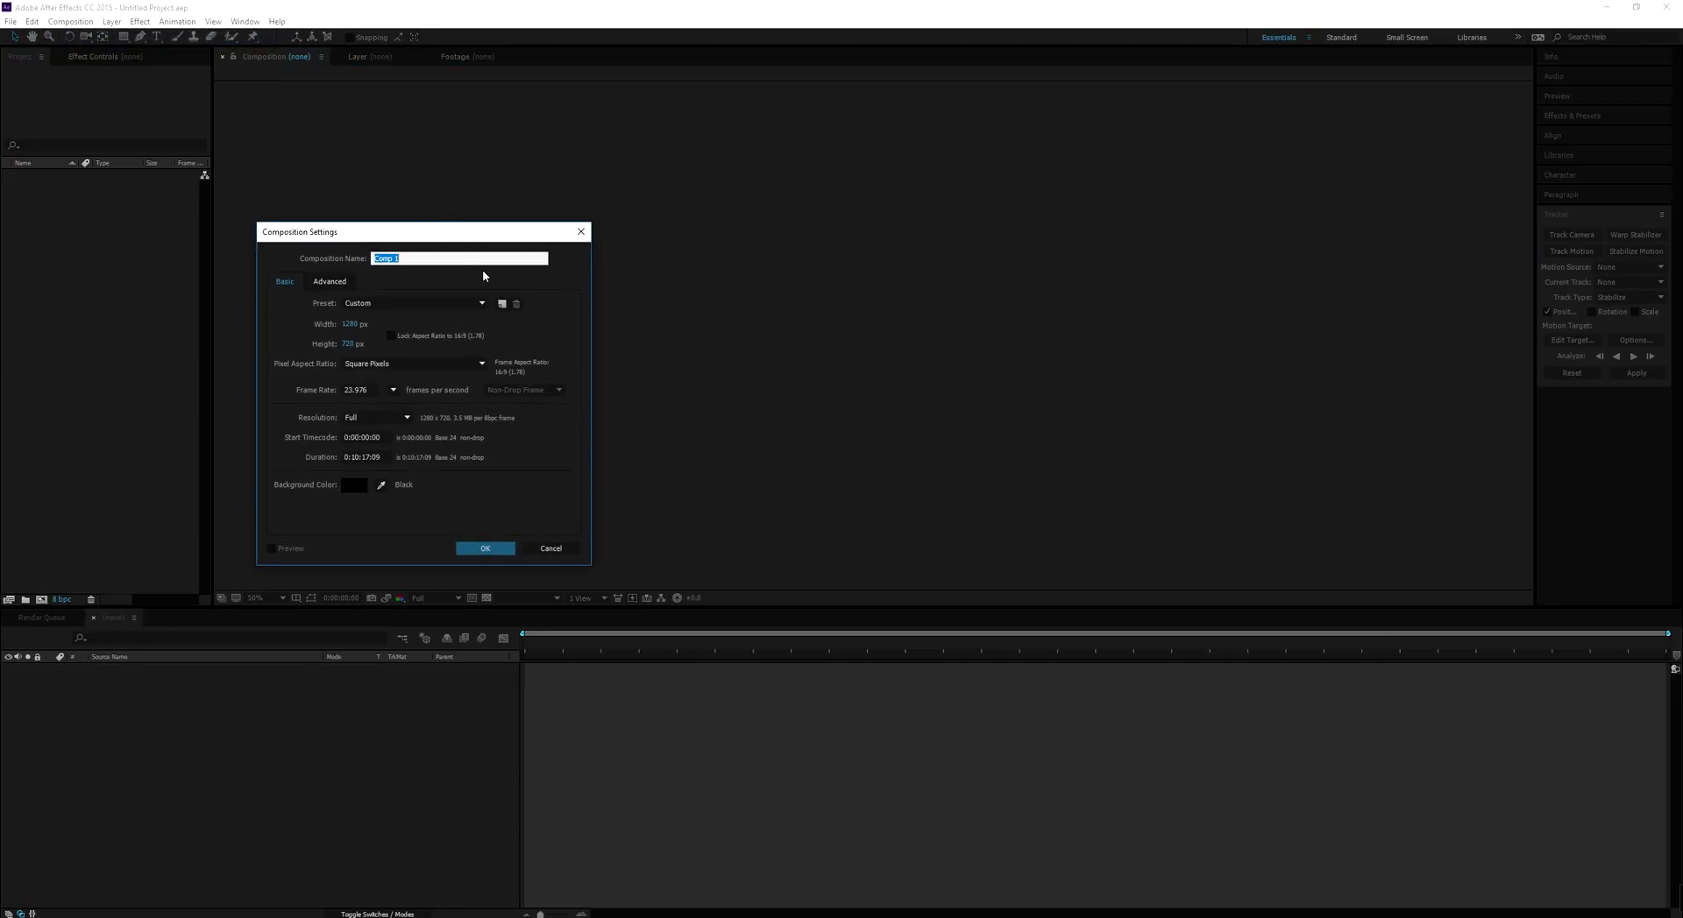
# Create Comp 1 with the HDTV 1080 24 preset at 24 fps and 1920 width, aspect locked
pyautogui.moveTo(453, 238); pyautogui.dragTo(793, 119)
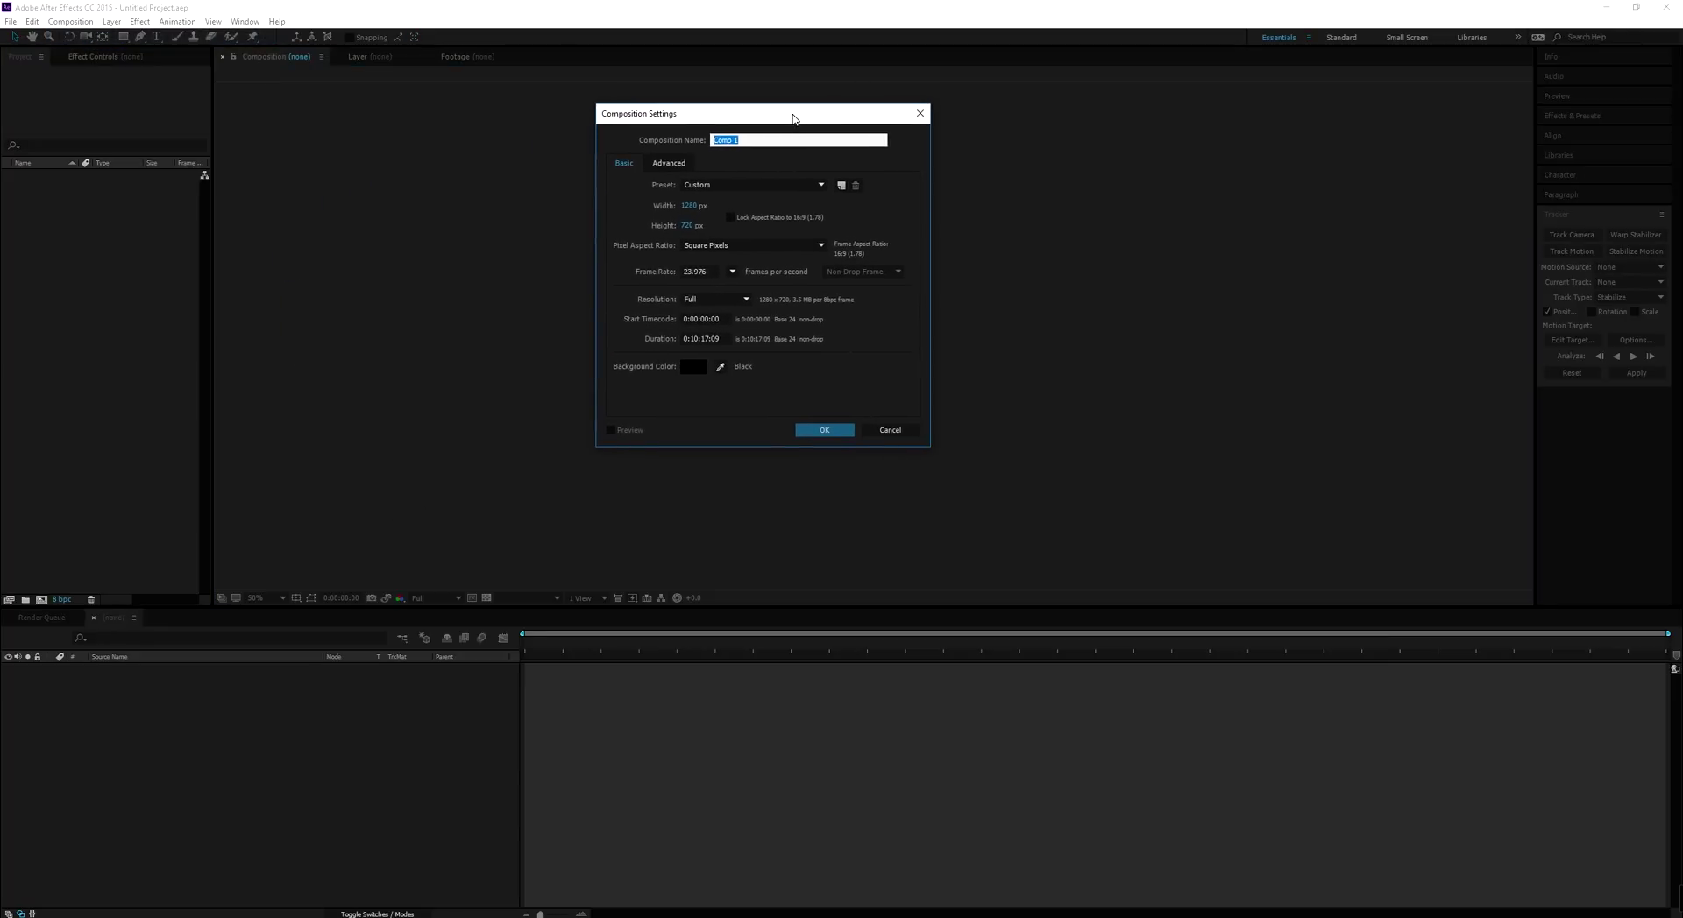
pyautogui.click(755, 189)
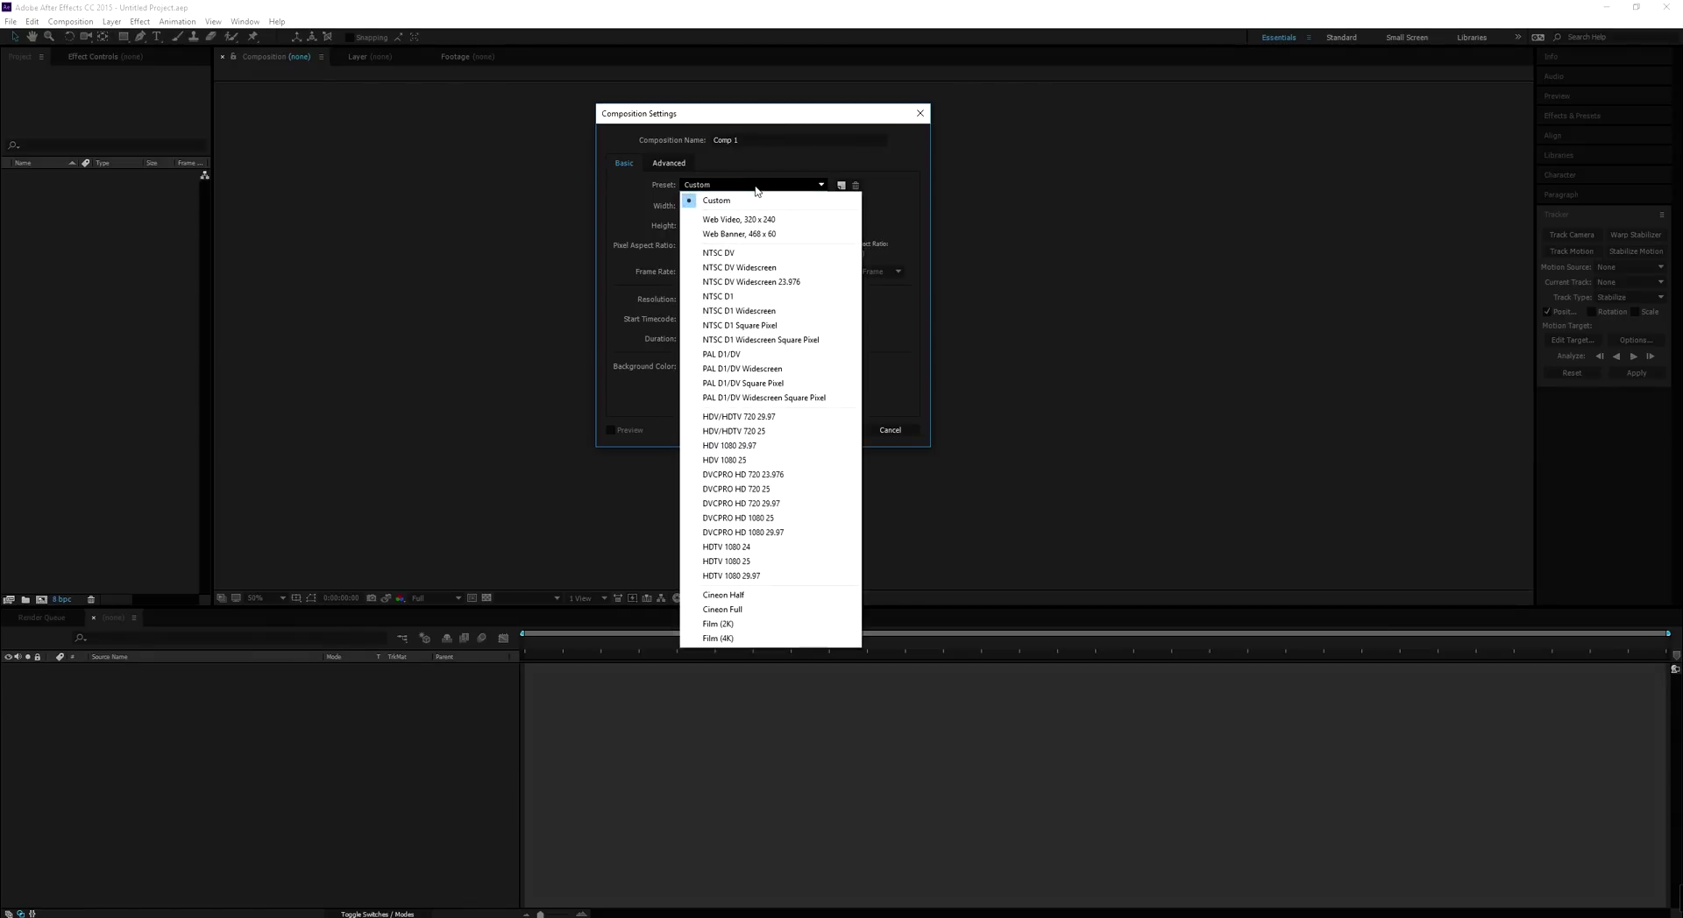
pyautogui.click(756, 577)
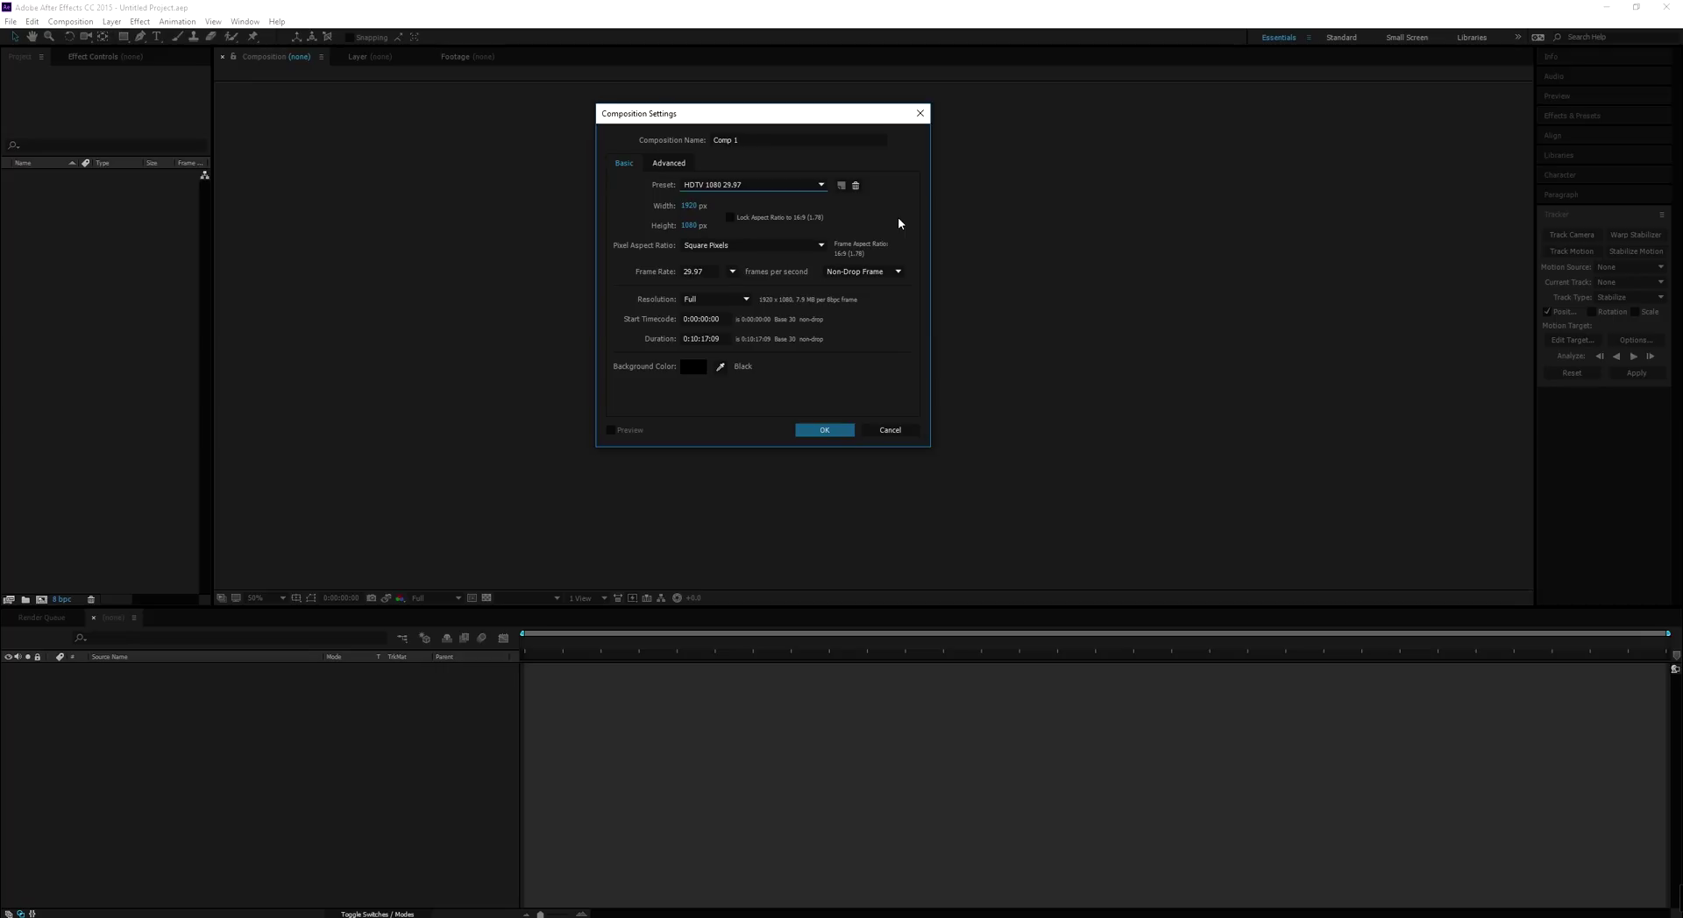
pyautogui.click(780, 186)
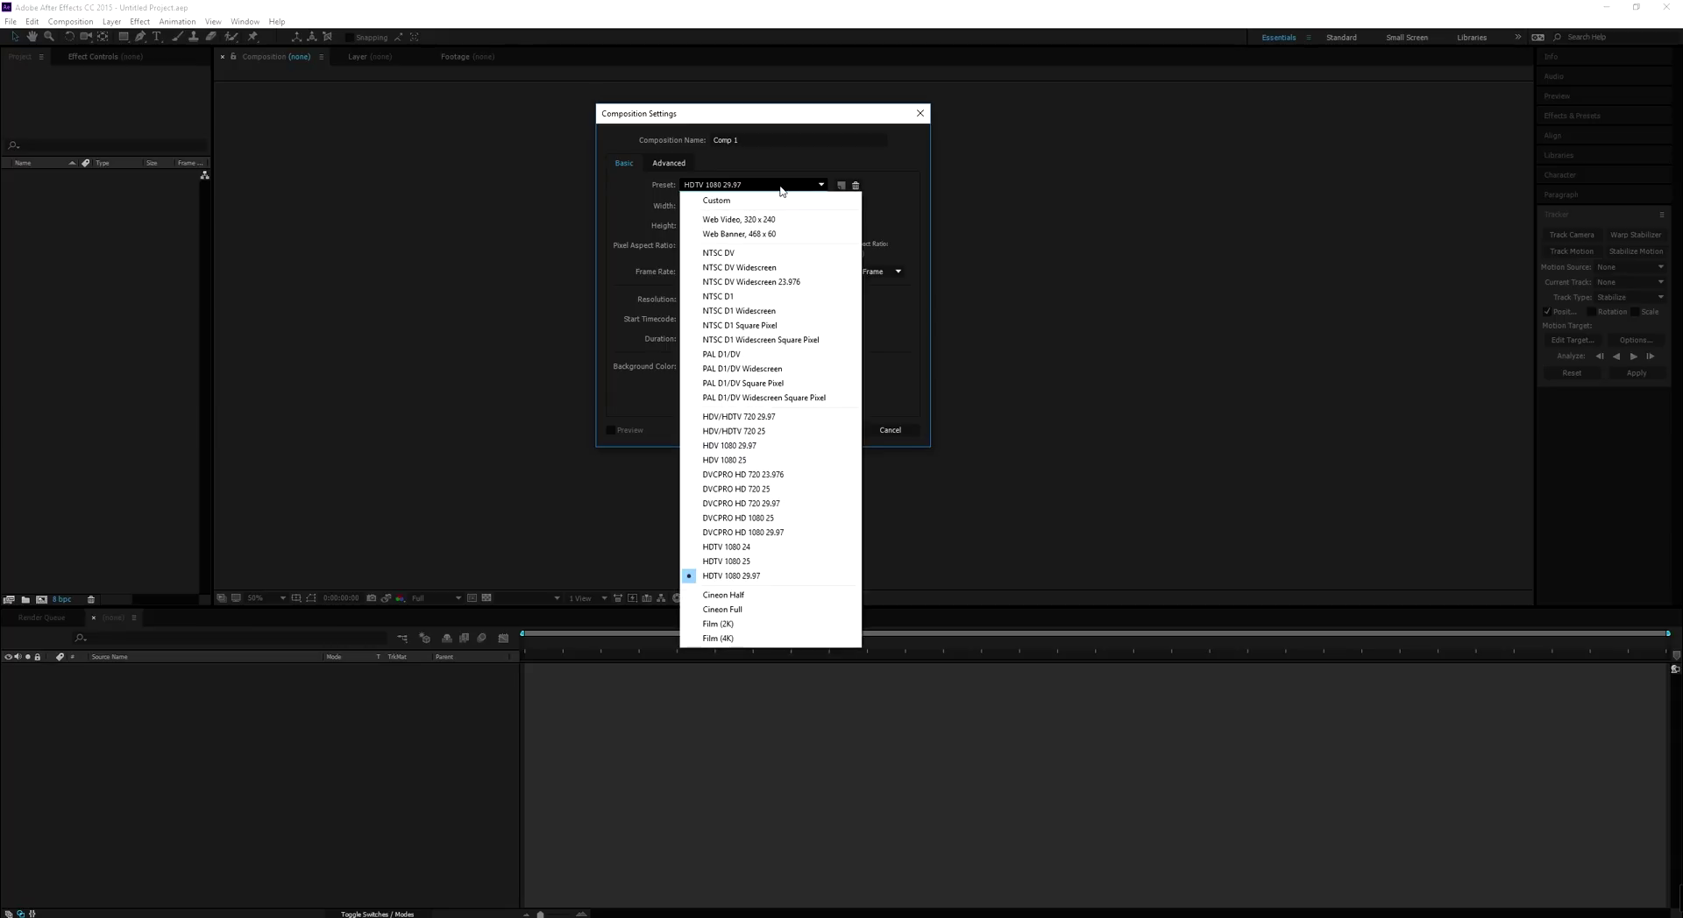
pyautogui.click(759, 548)
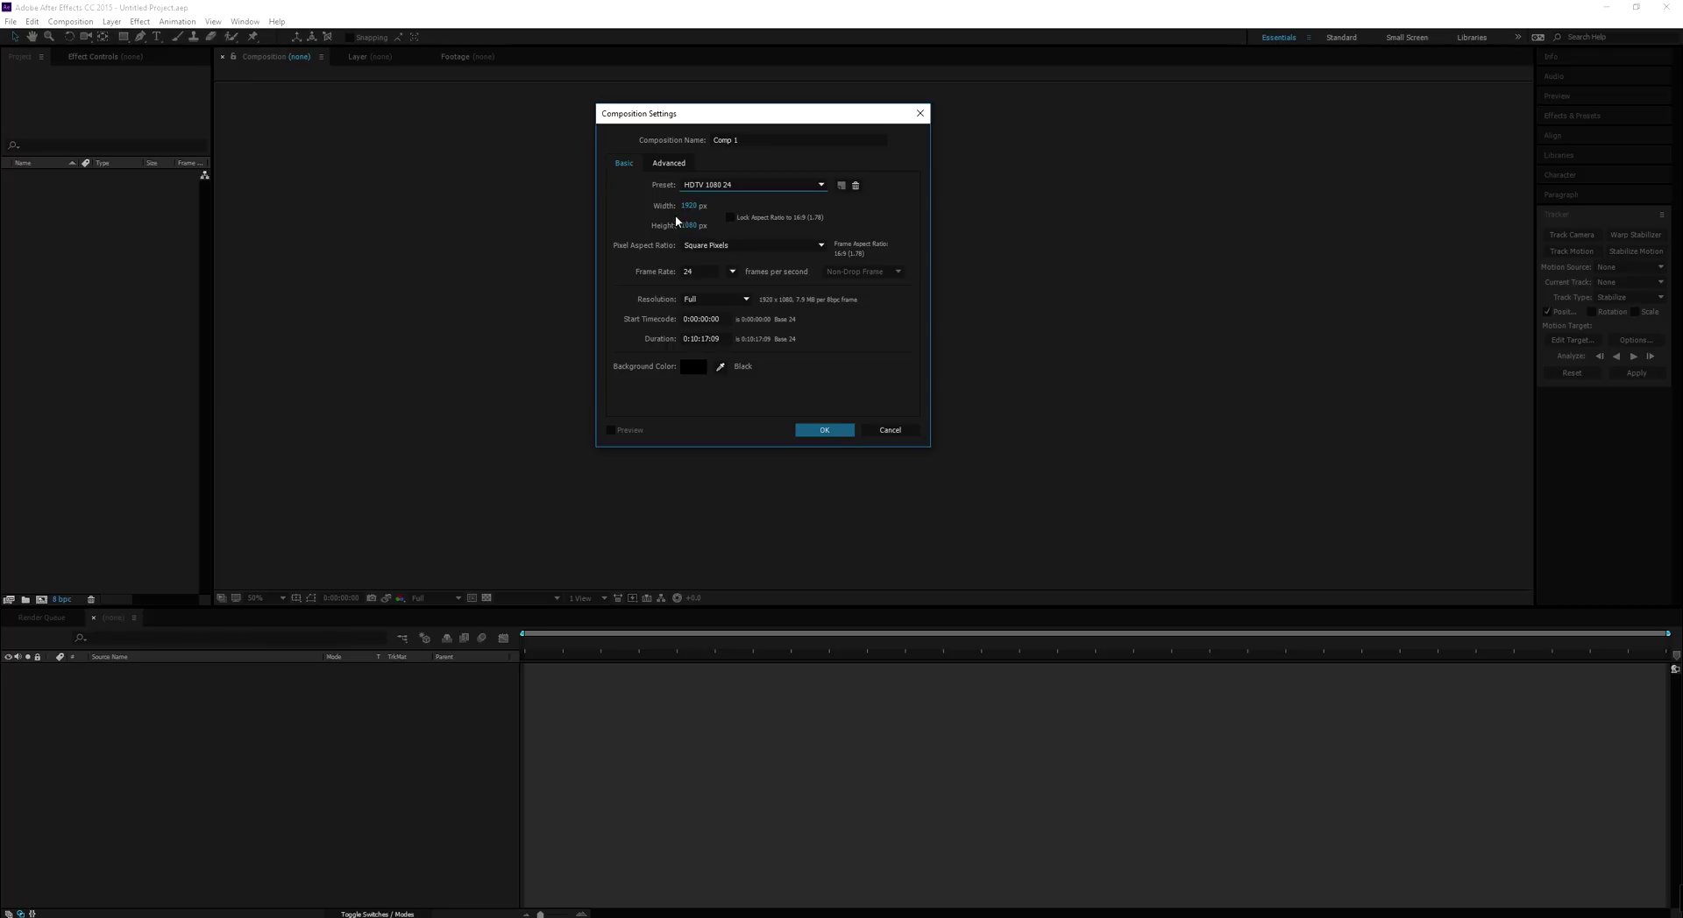
pyautogui.click(732, 273)
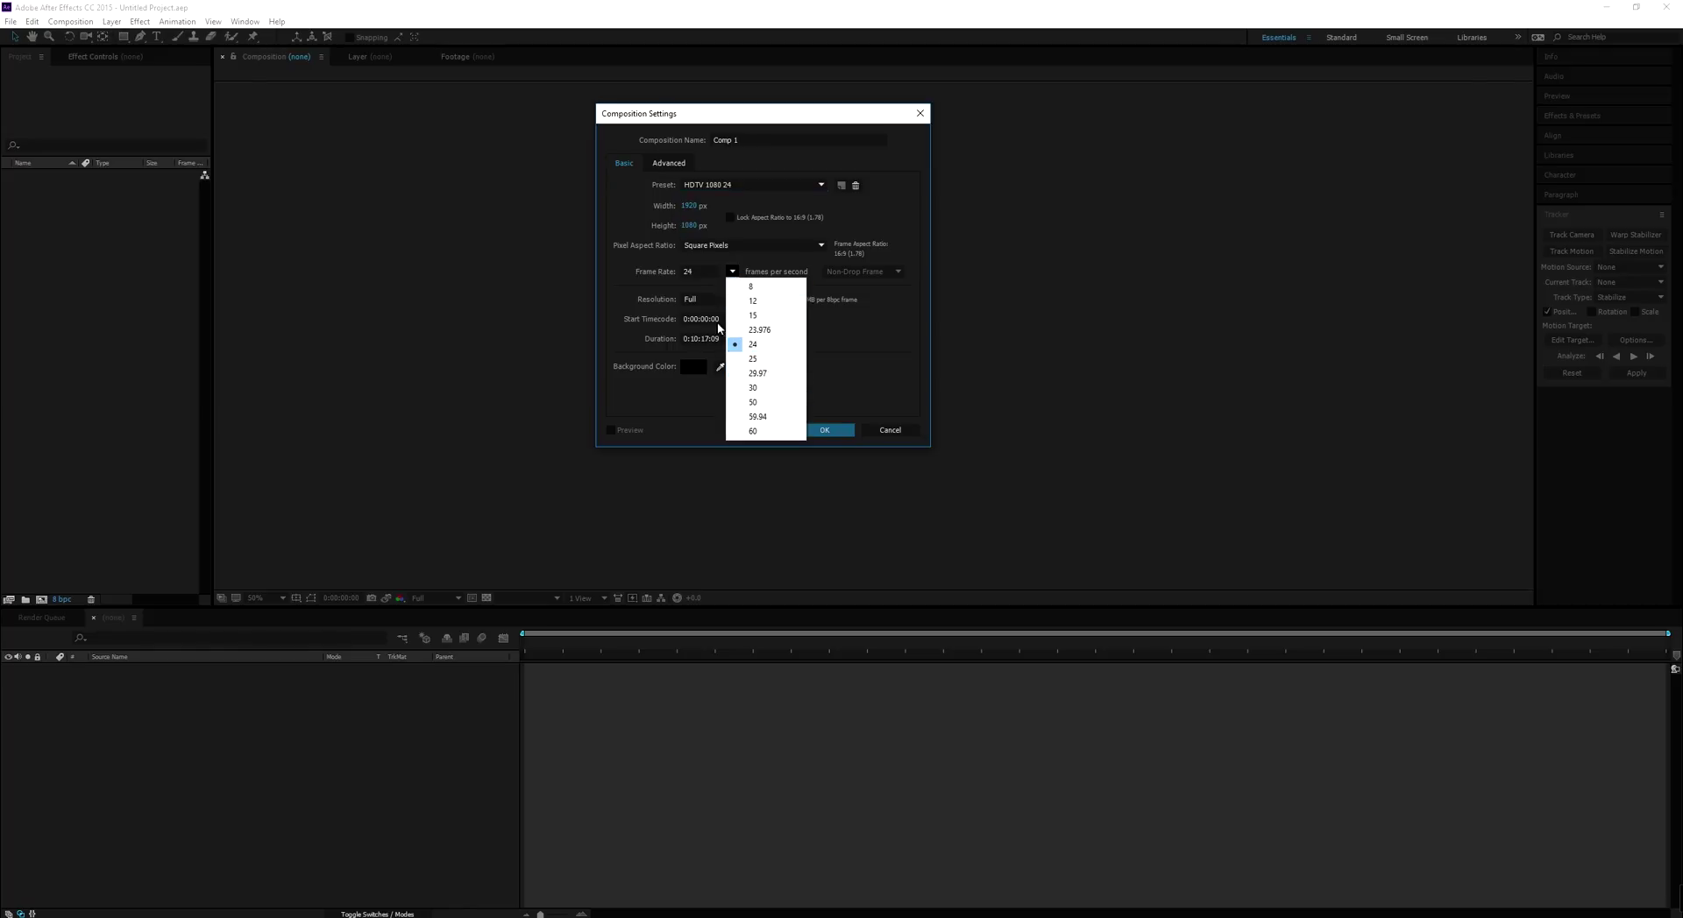
pyautogui.click(639, 184)
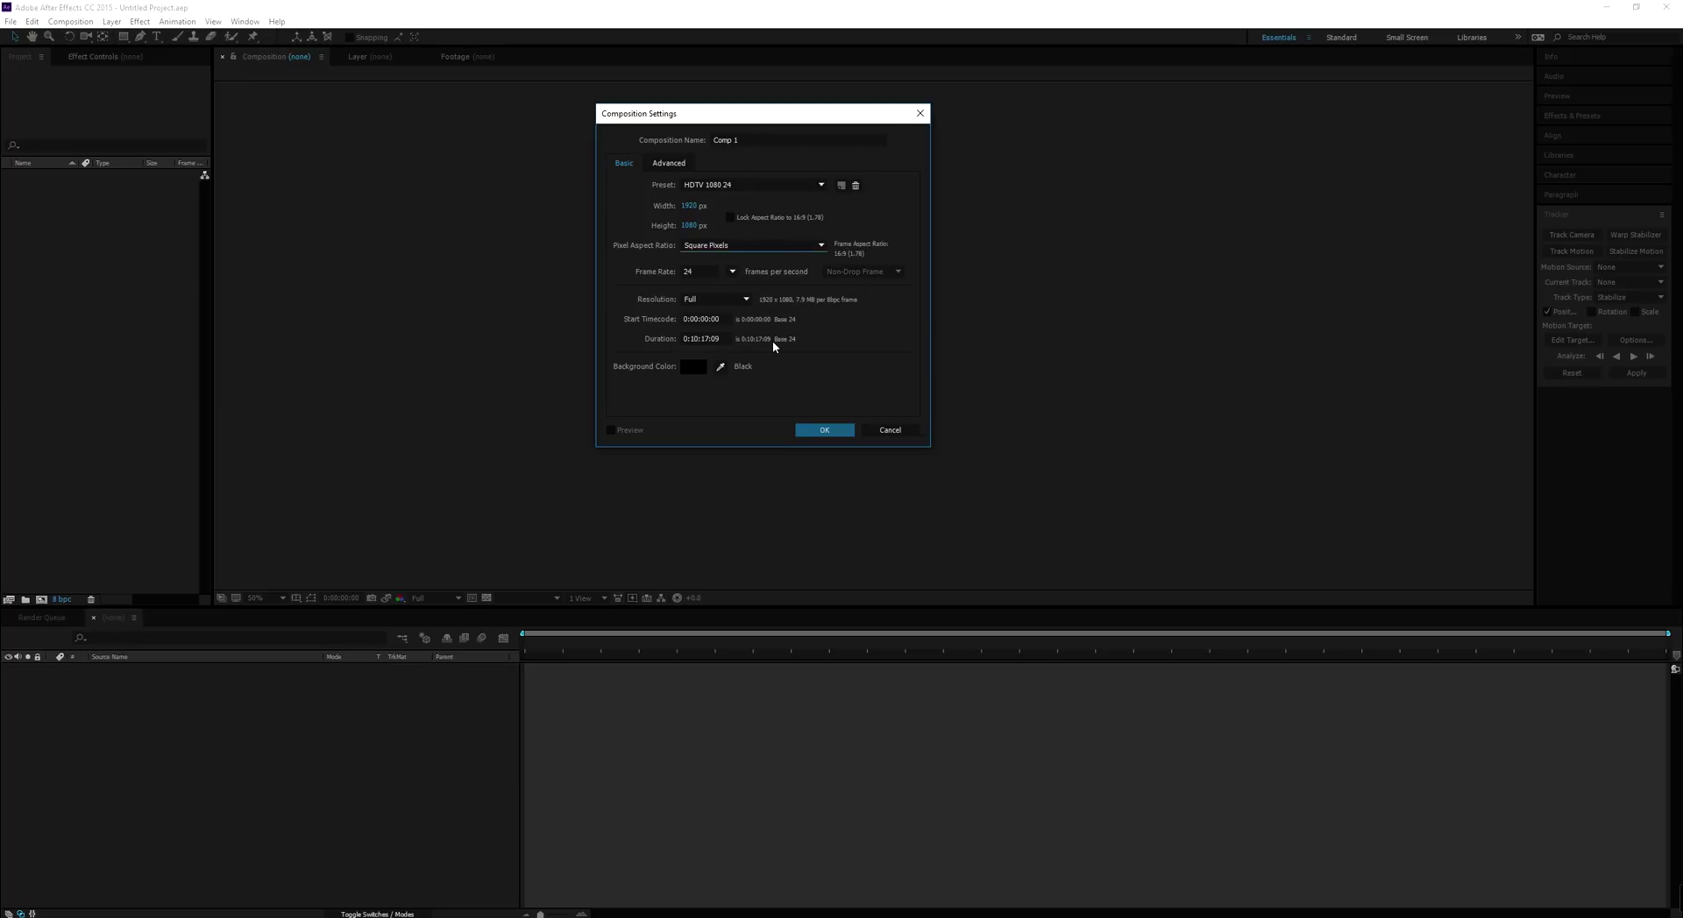
pyautogui.click(690, 226)
pyautogui.write('1920')
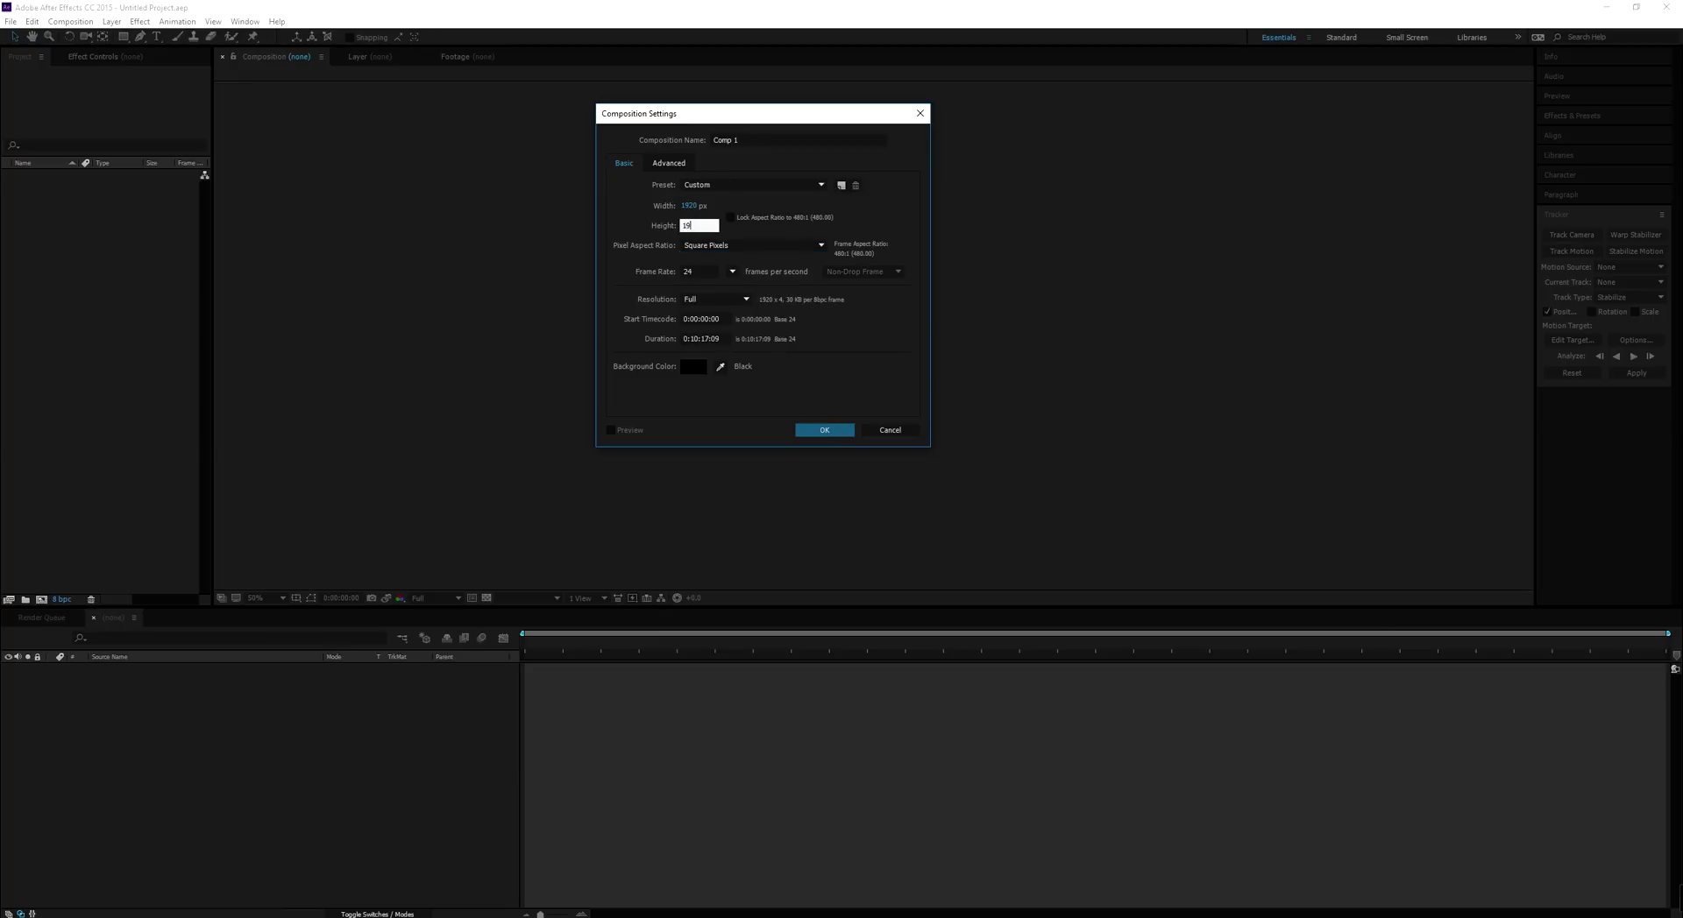
pyautogui.click(806, 218)
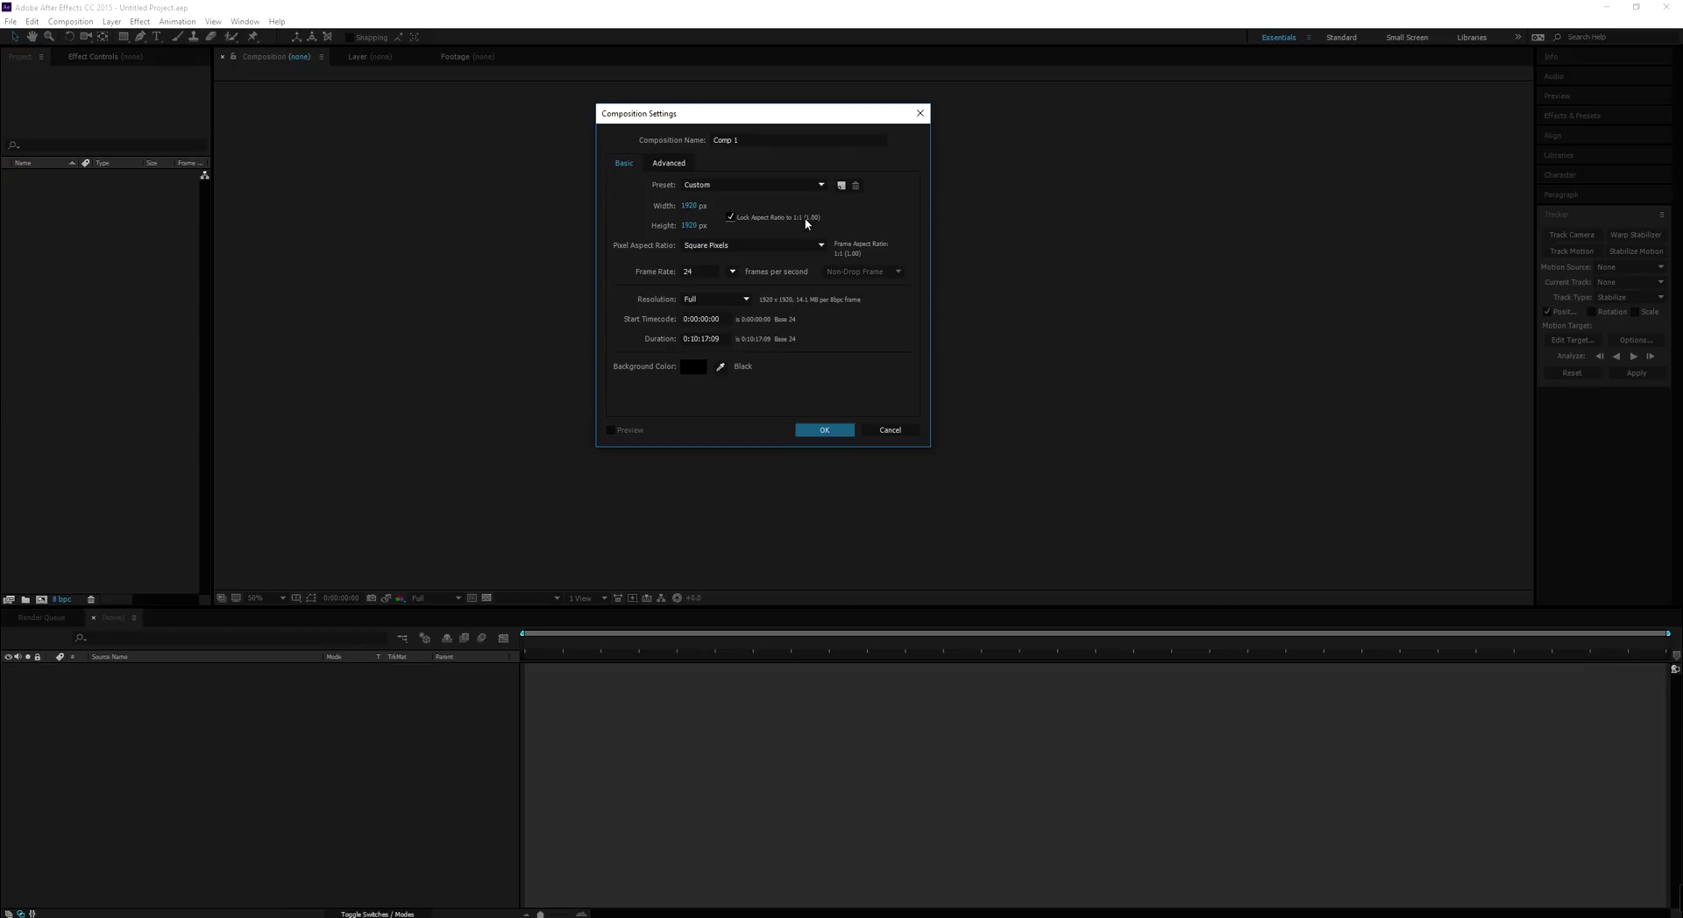
pyautogui.click(824, 430)
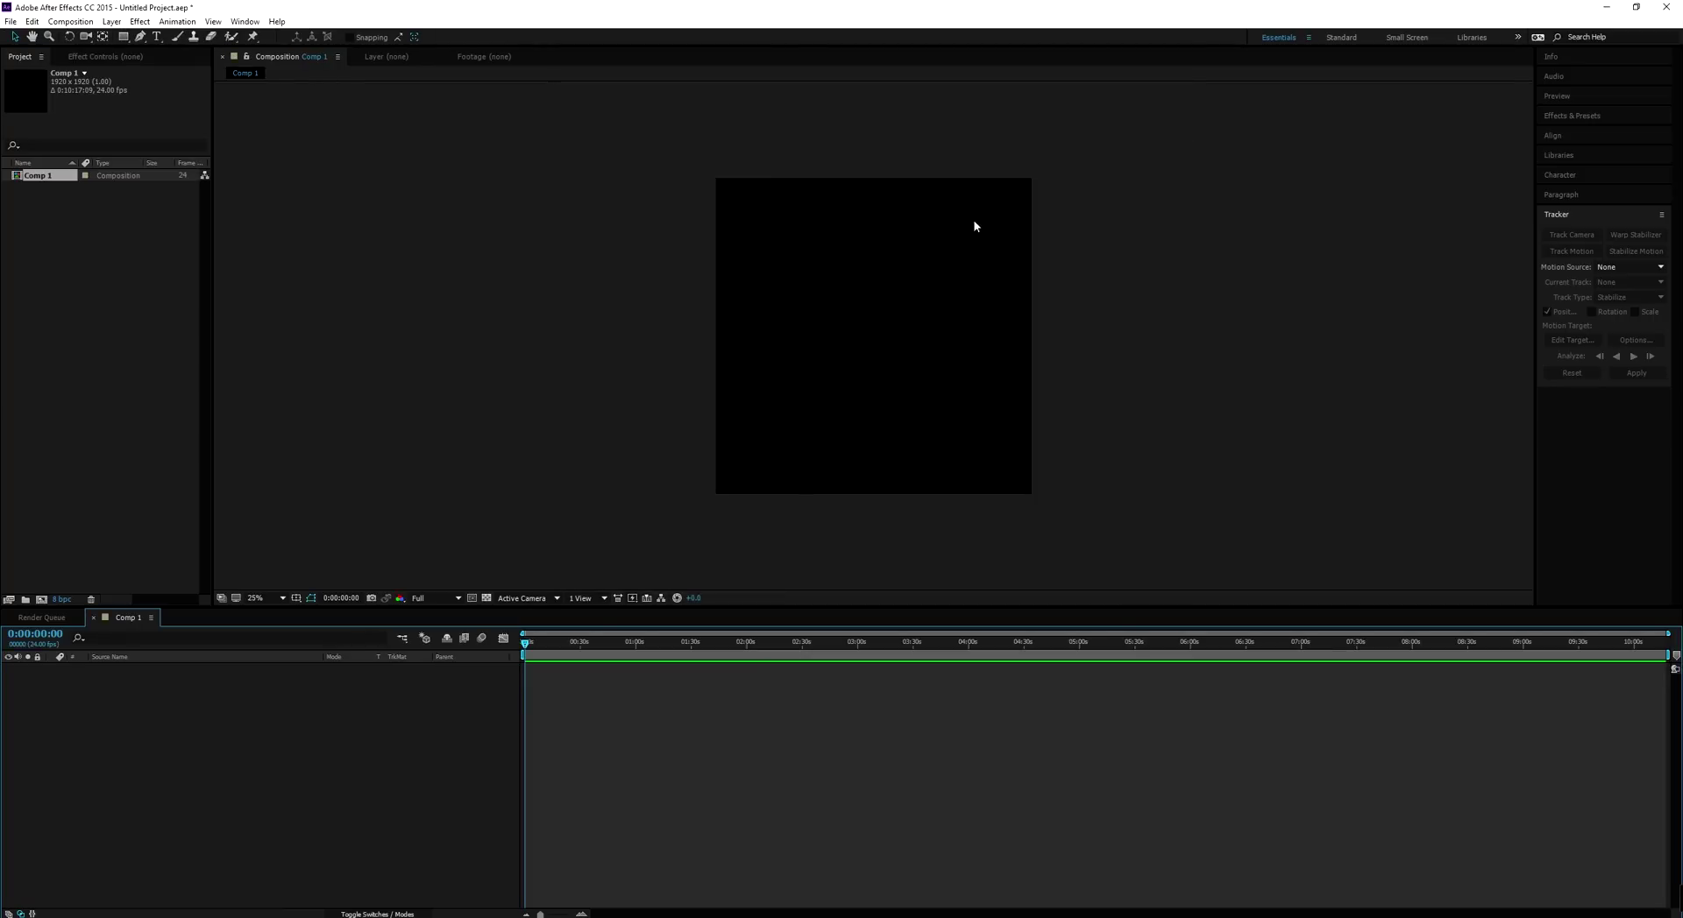
# Reapply the HDTV 1080 24 preset to Comp 1 through Composition Settings
pyautogui.click(70, 21)
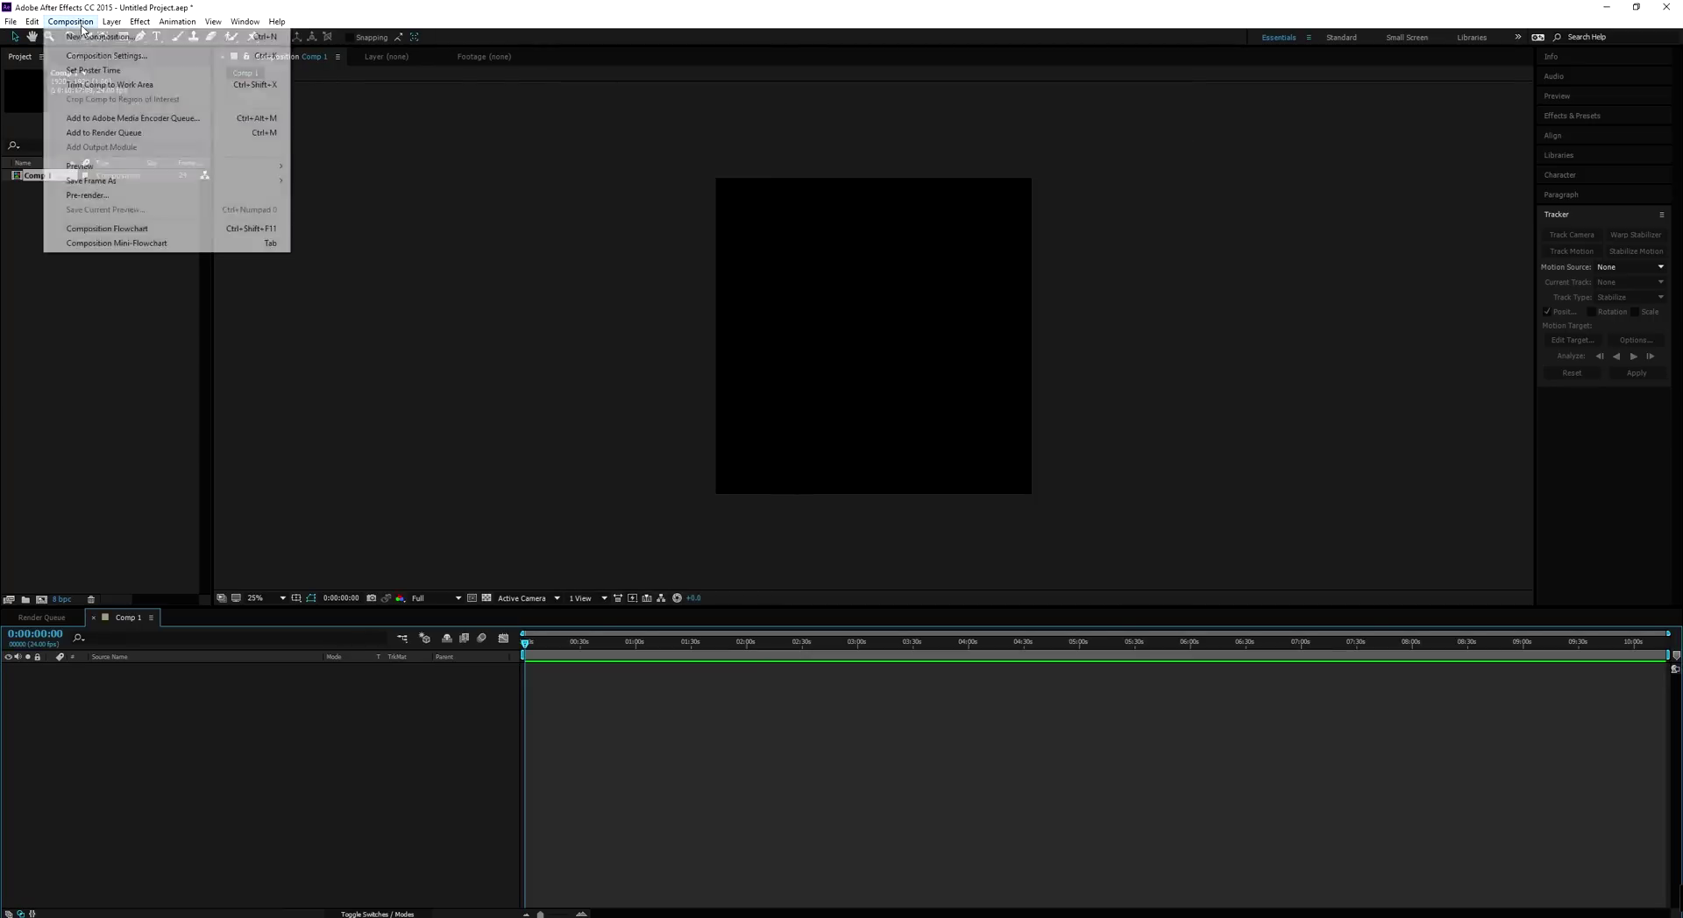
pyautogui.click(96, 54)
pyautogui.click(719, 184)
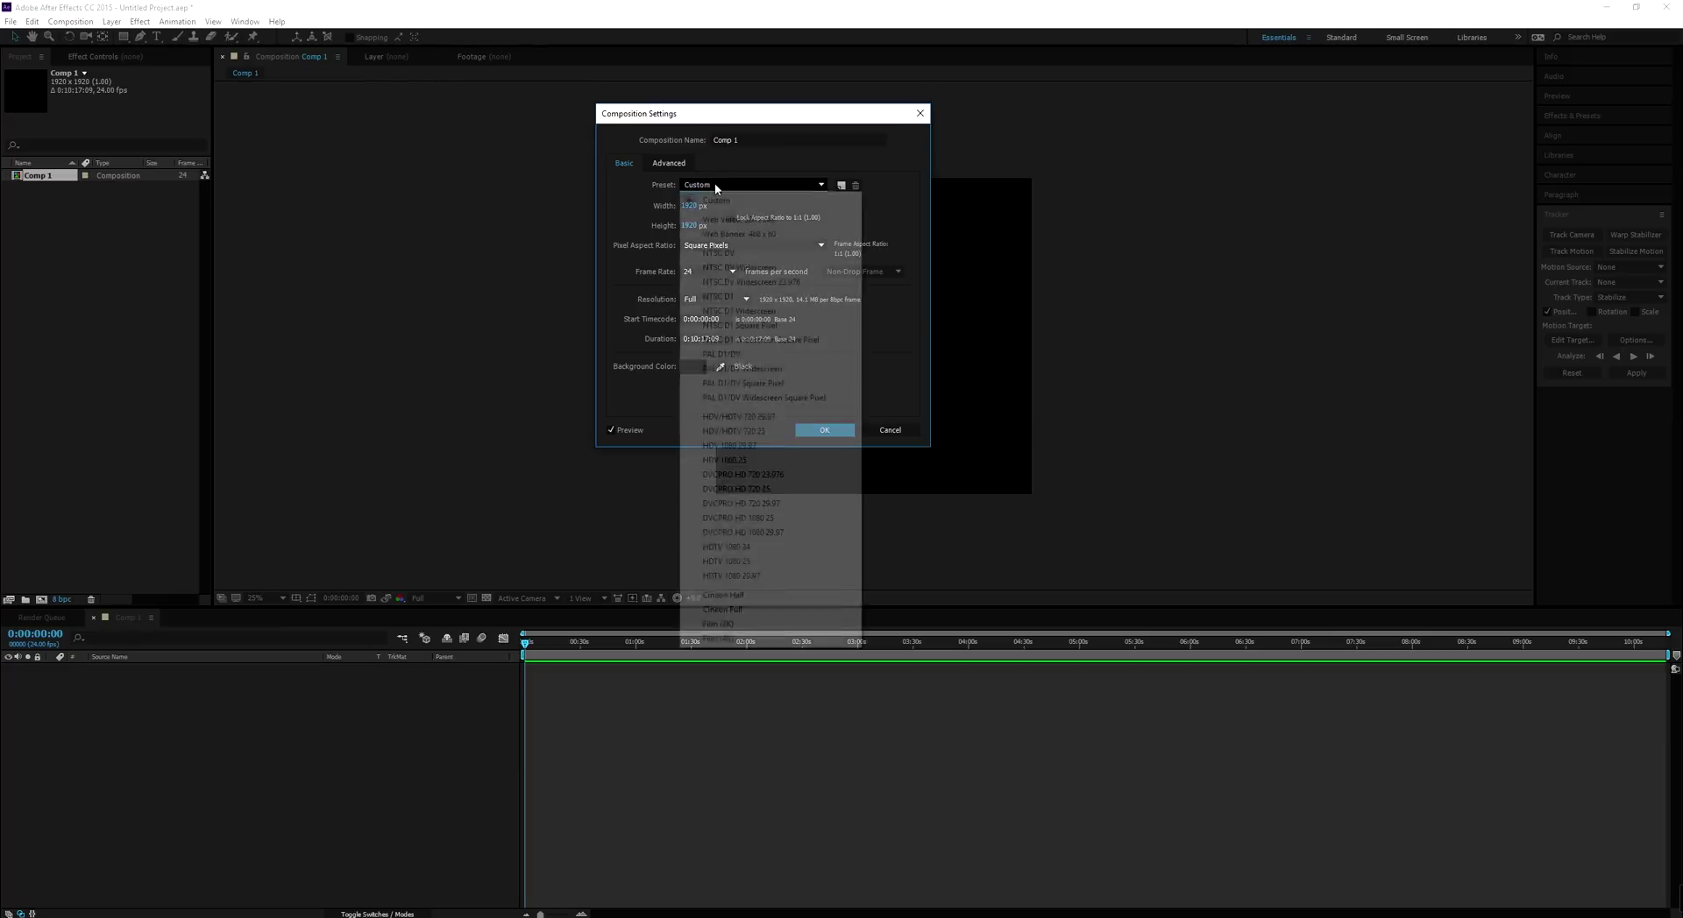
pyautogui.click(744, 549)
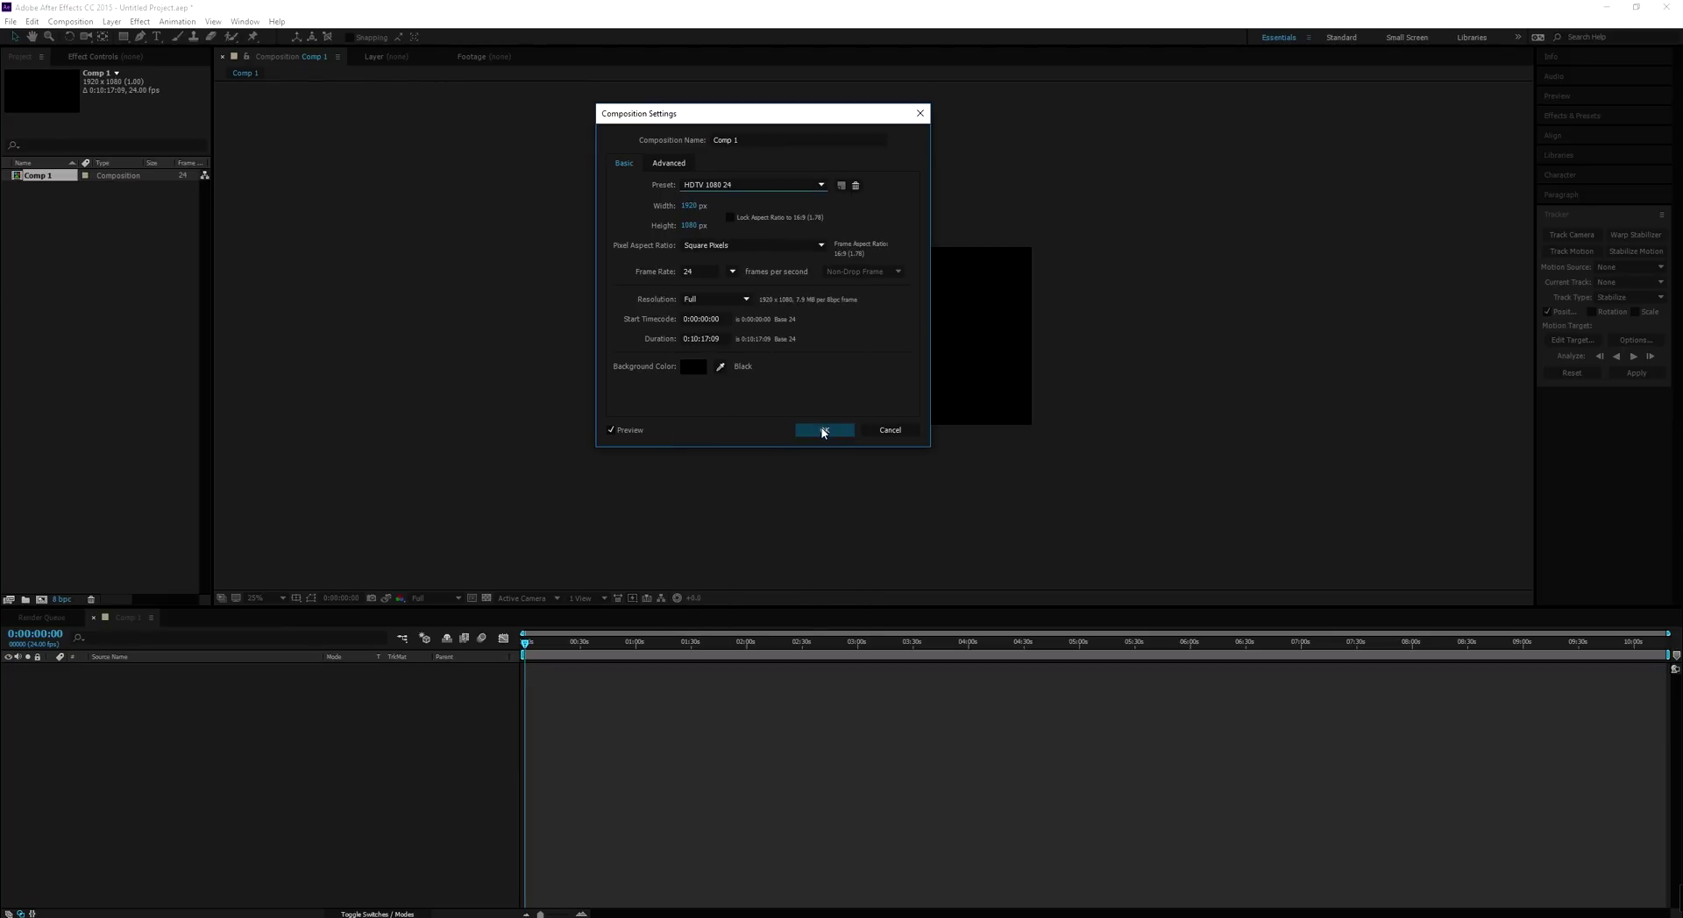
pyautogui.click(824, 431)
pyautogui.press('.')
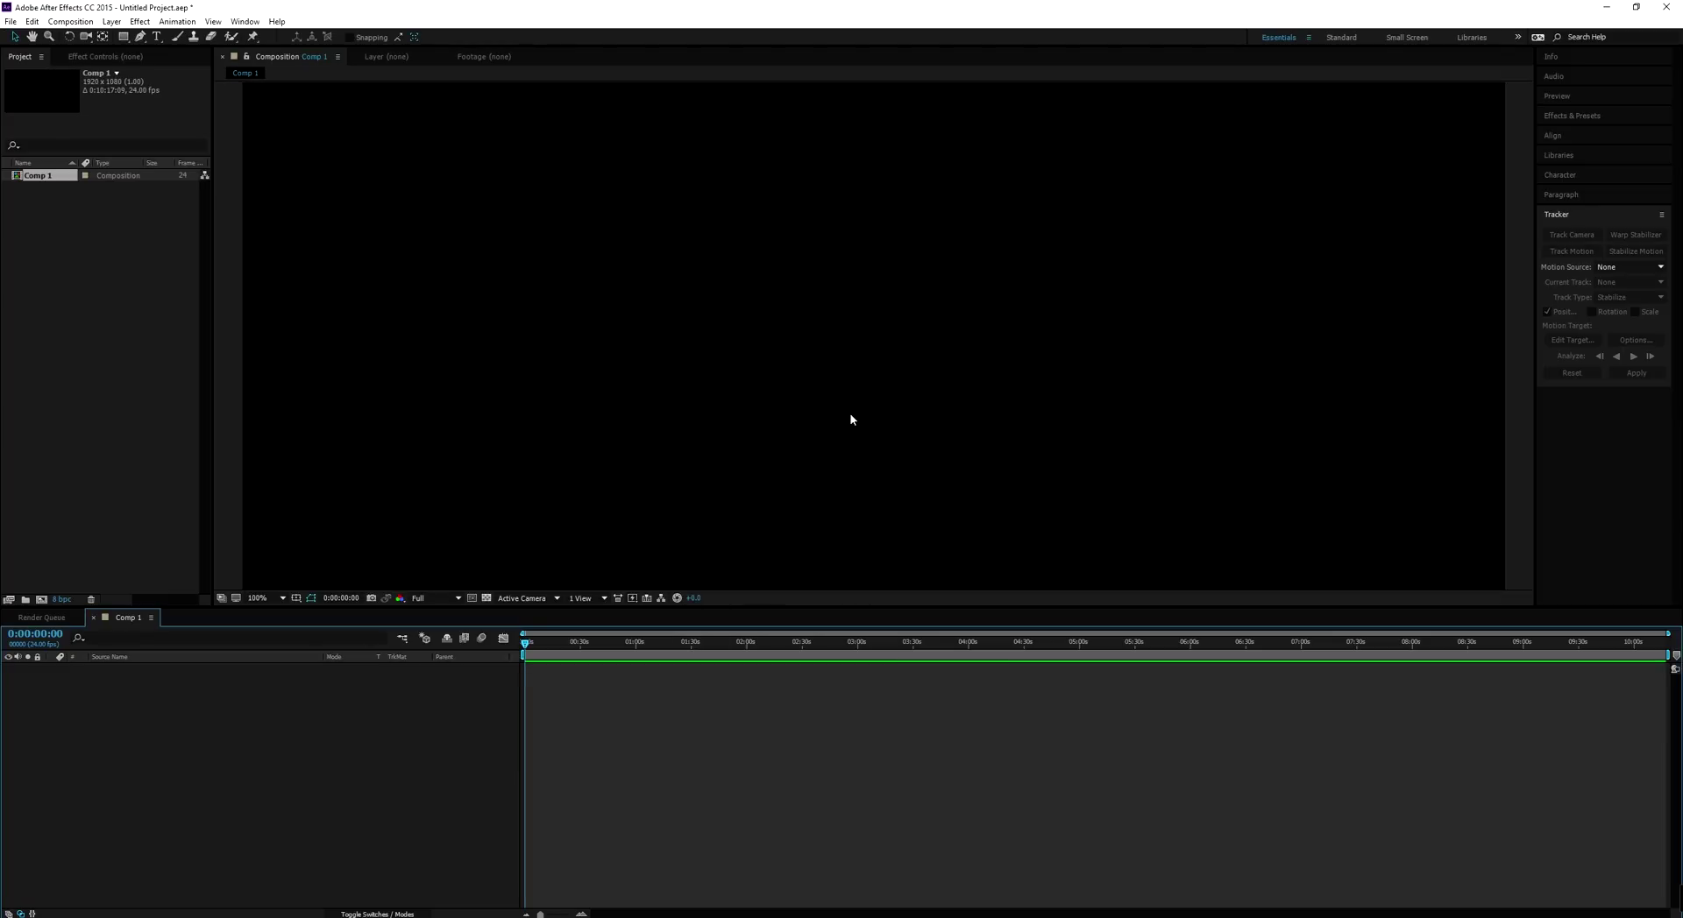
pyautogui.click(162, 240)
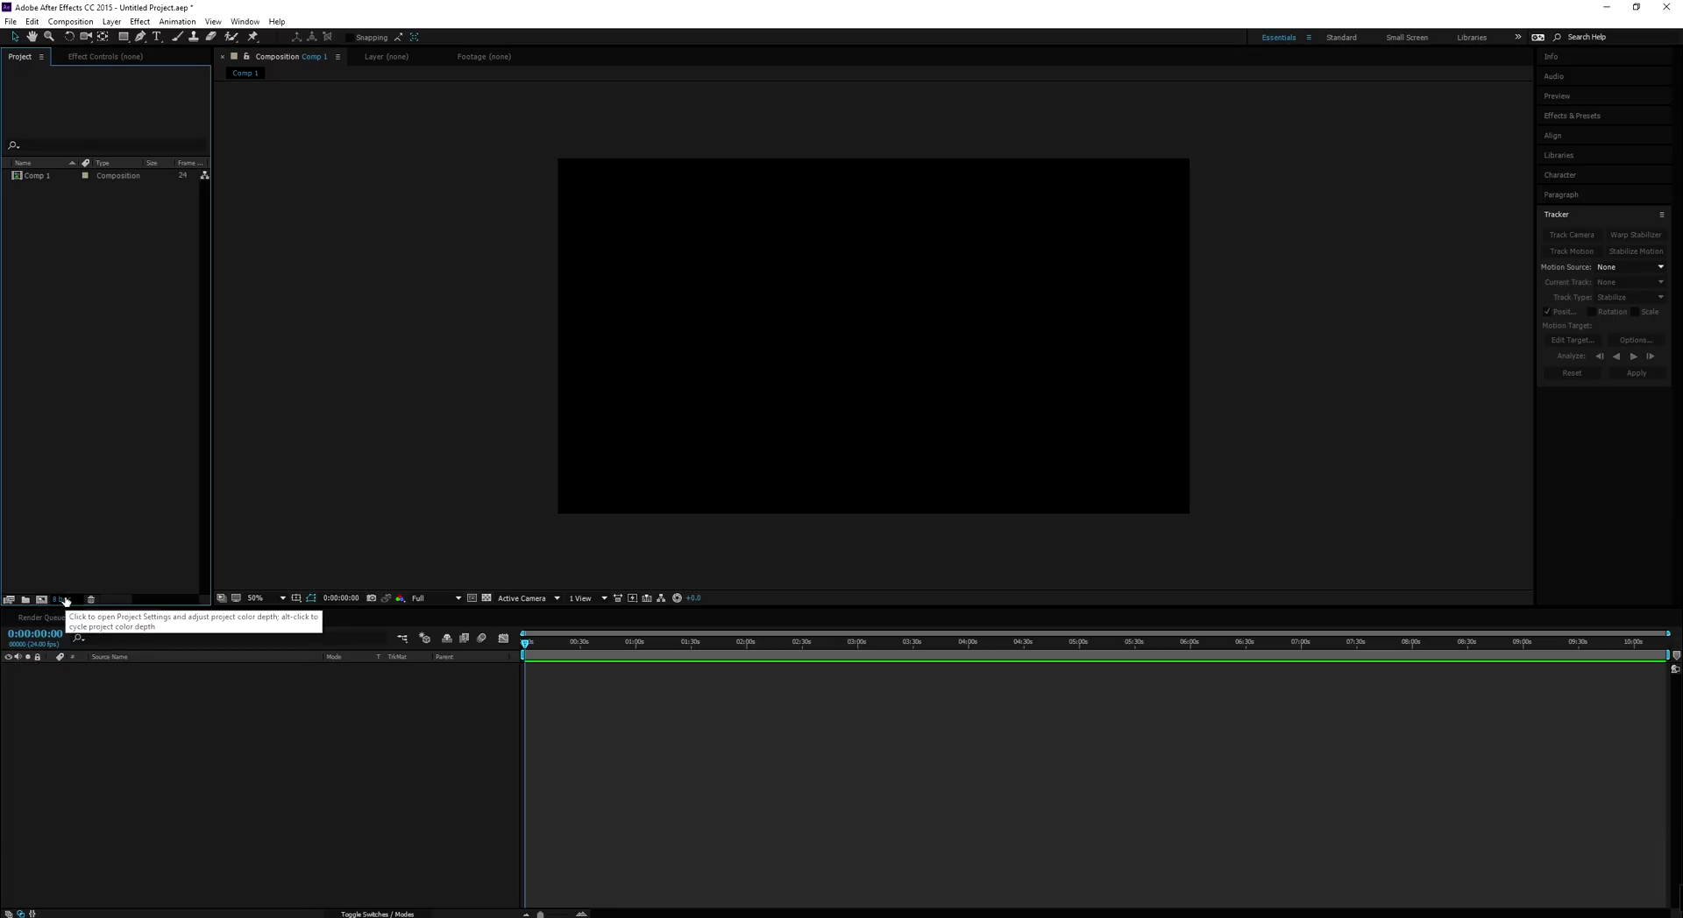
pyautogui.keyDown('alt'); pyautogui.click(66, 601); pyautogui.keyUp('alt')
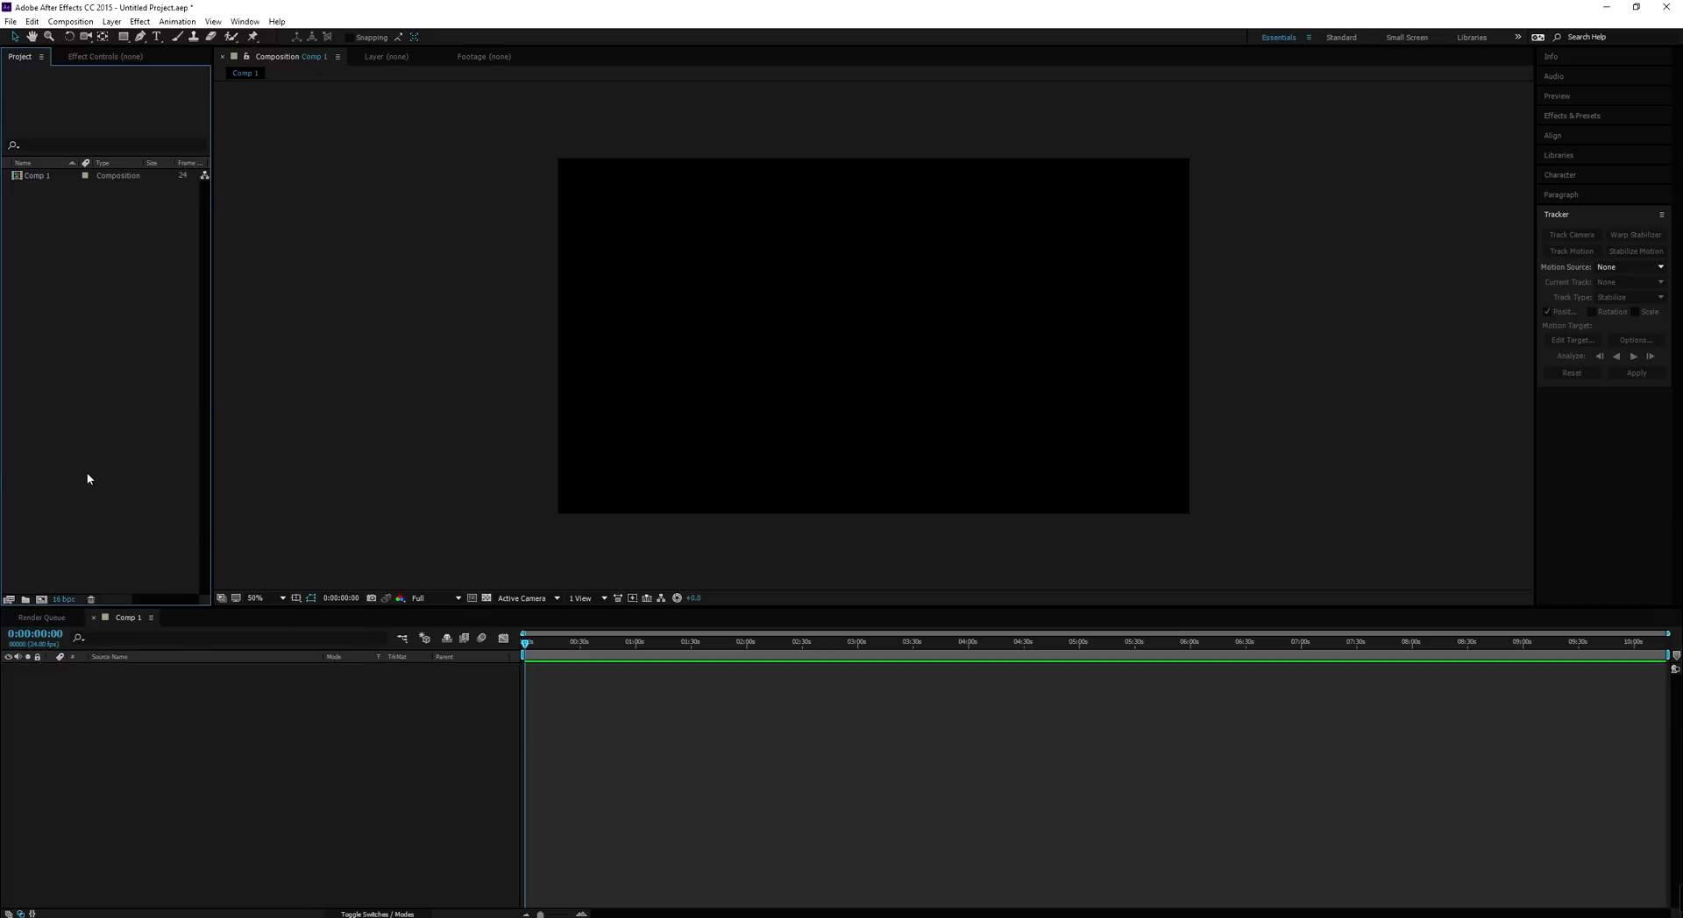
pyautogui.keyDown('alt'); pyautogui.click(67, 601); pyautogui.keyUp('alt')
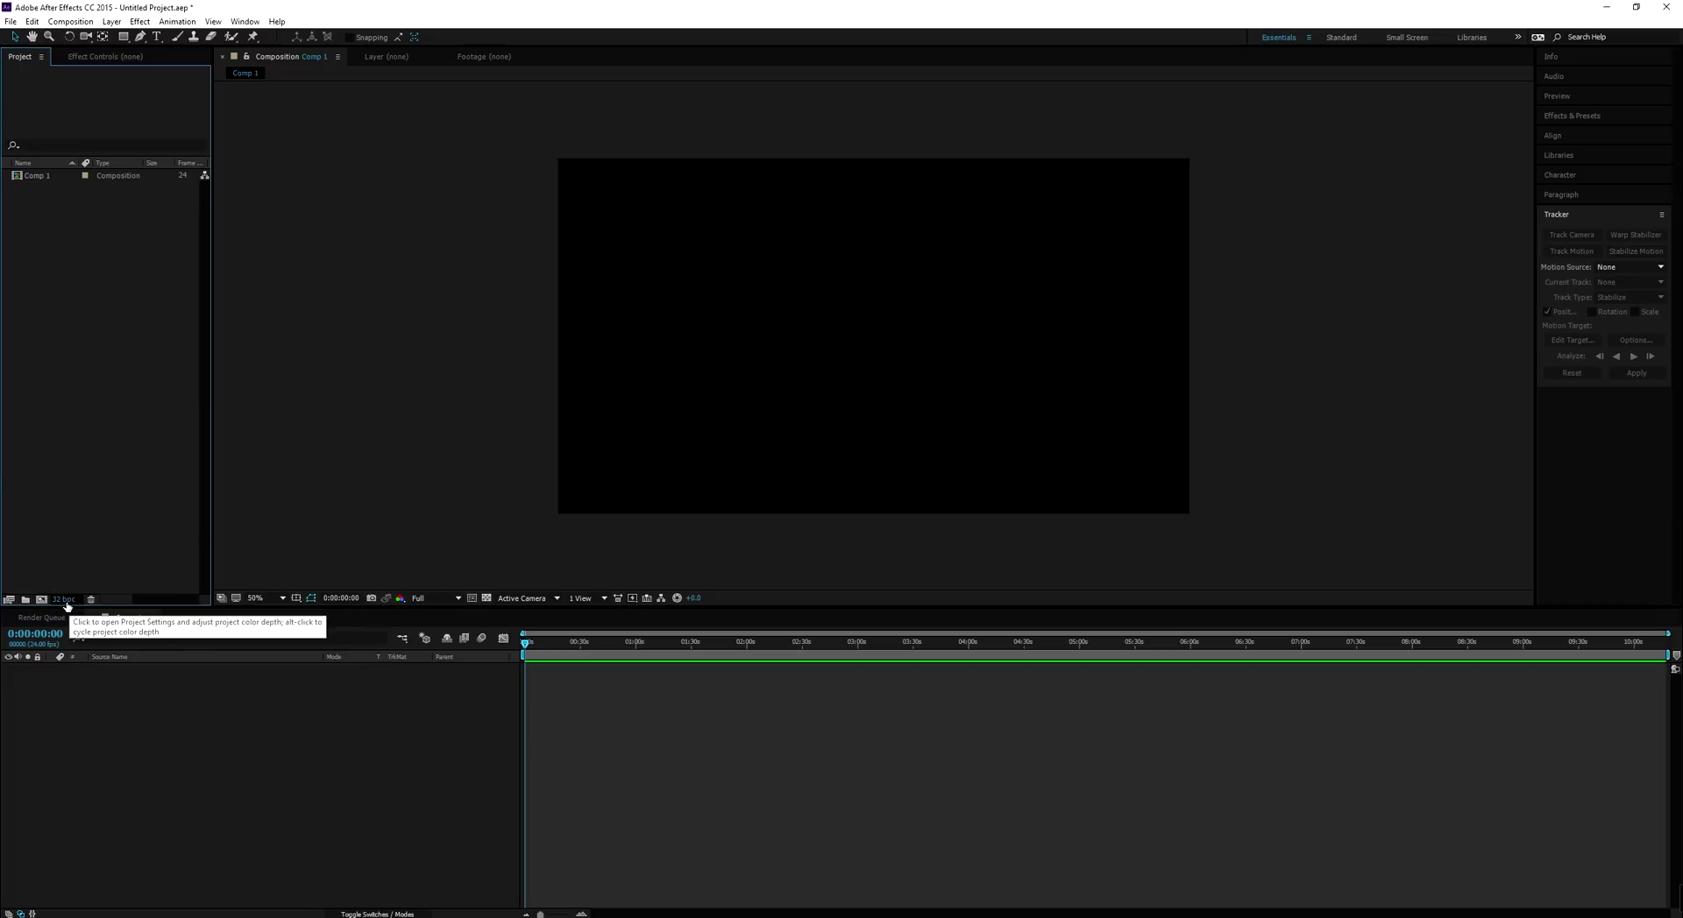
pyautogui.keyDown('alt'); pyautogui.click(67, 603); pyautogui.keyUp('alt')
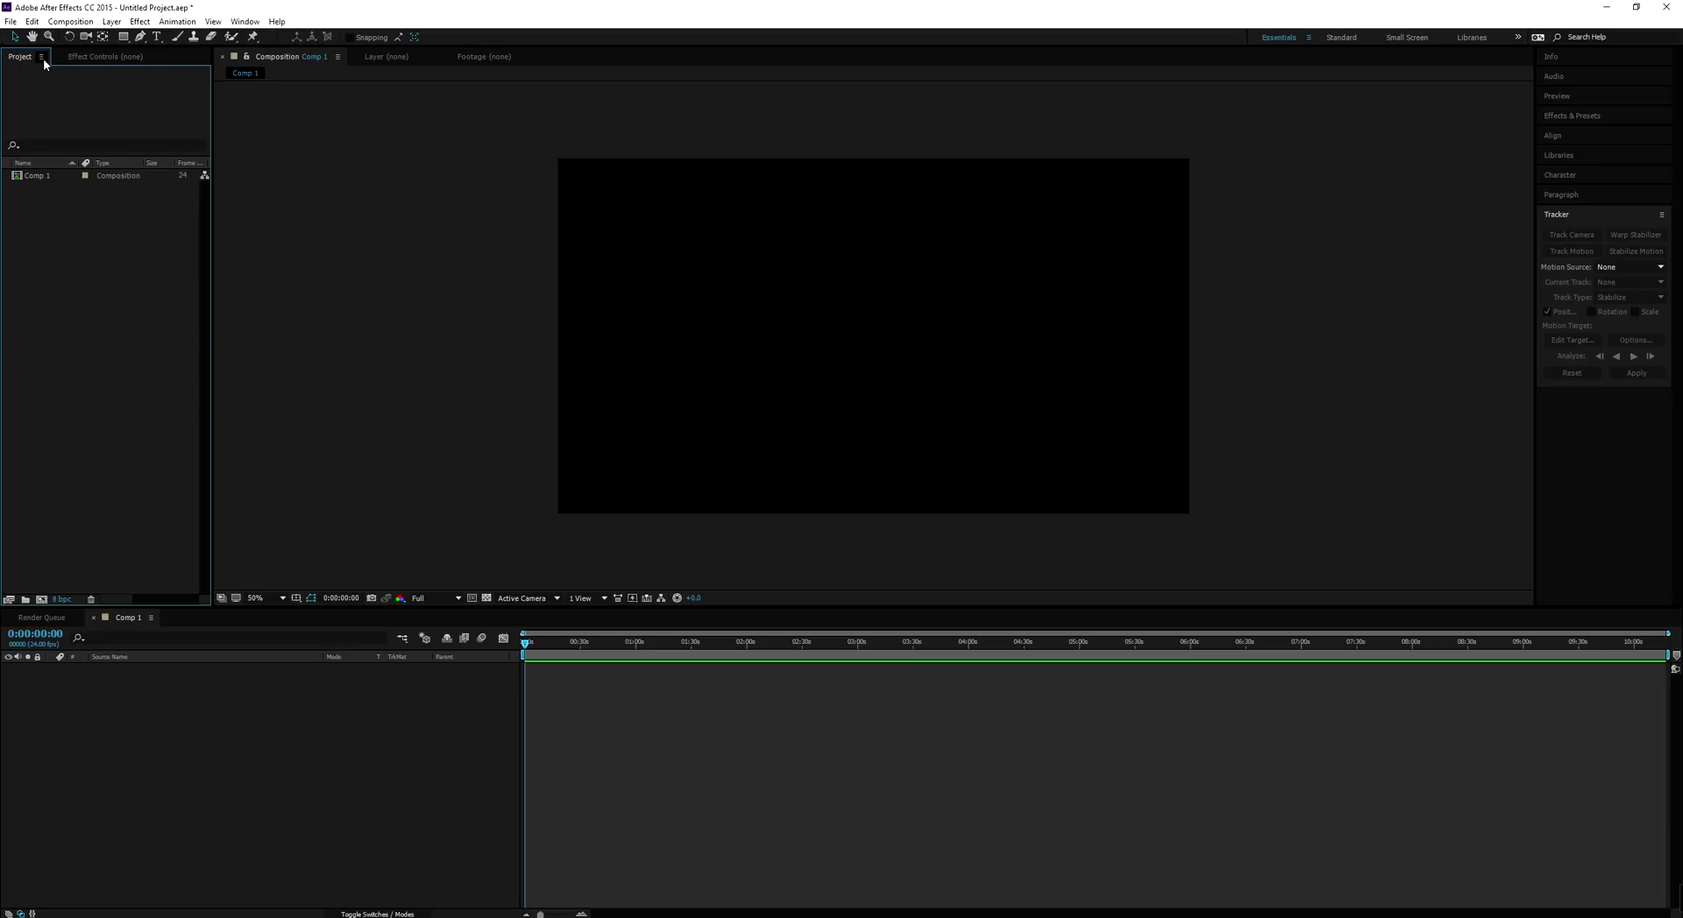
pyautogui.click(34, 39)
pyautogui.moveTo(919, 436); pyautogui.dragTo(854, 458)
pyautogui.moveTo(747, 371)
pyautogui.mouseDown()
pyautogui.moveTo(855, 362)
pyautogui.moveTo(718, 341)
pyautogui.moveTo(770, 386)
pyautogui.moveTo(999, 271)
pyautogui.moveTo(669, 424)
pyautogui.moveTo(1055, 267)
pyautogui.moveTo(736, 394)
pyautogui.moveTo(762, 357)
pyautogui.mouseUp()
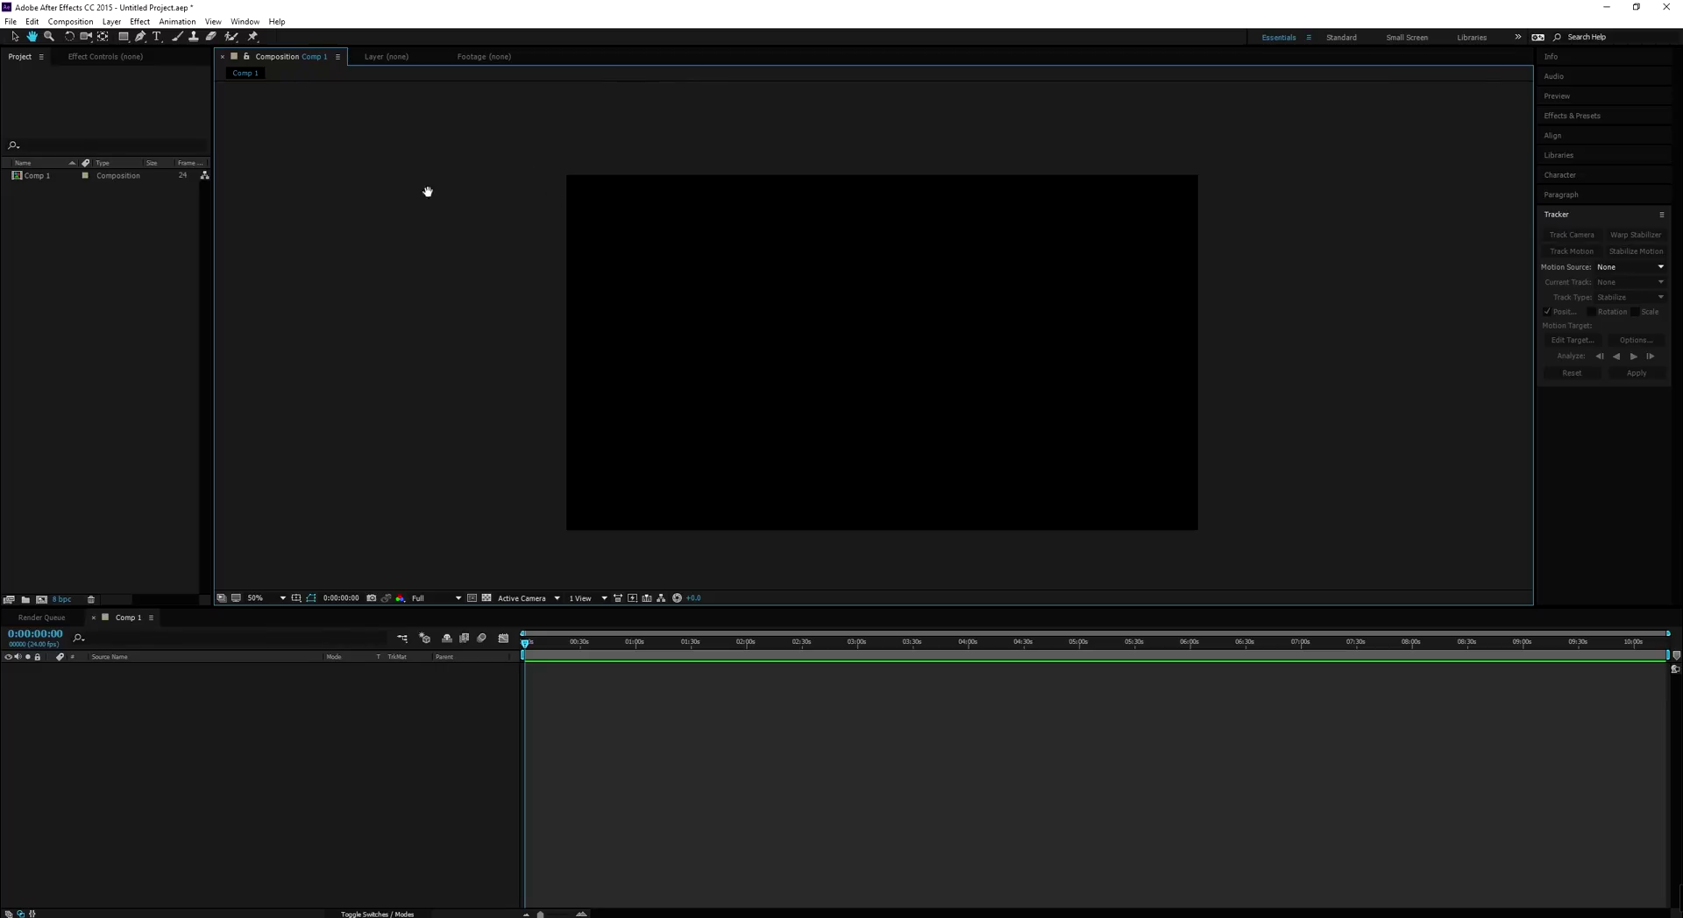
pyautogui.press('v')
pyautogui.press('h')
pyautogui.press('v')
pyautogui.press('space')
pyautogui.moveTo(901, 367); pyautogui.dragTo(887, 334)
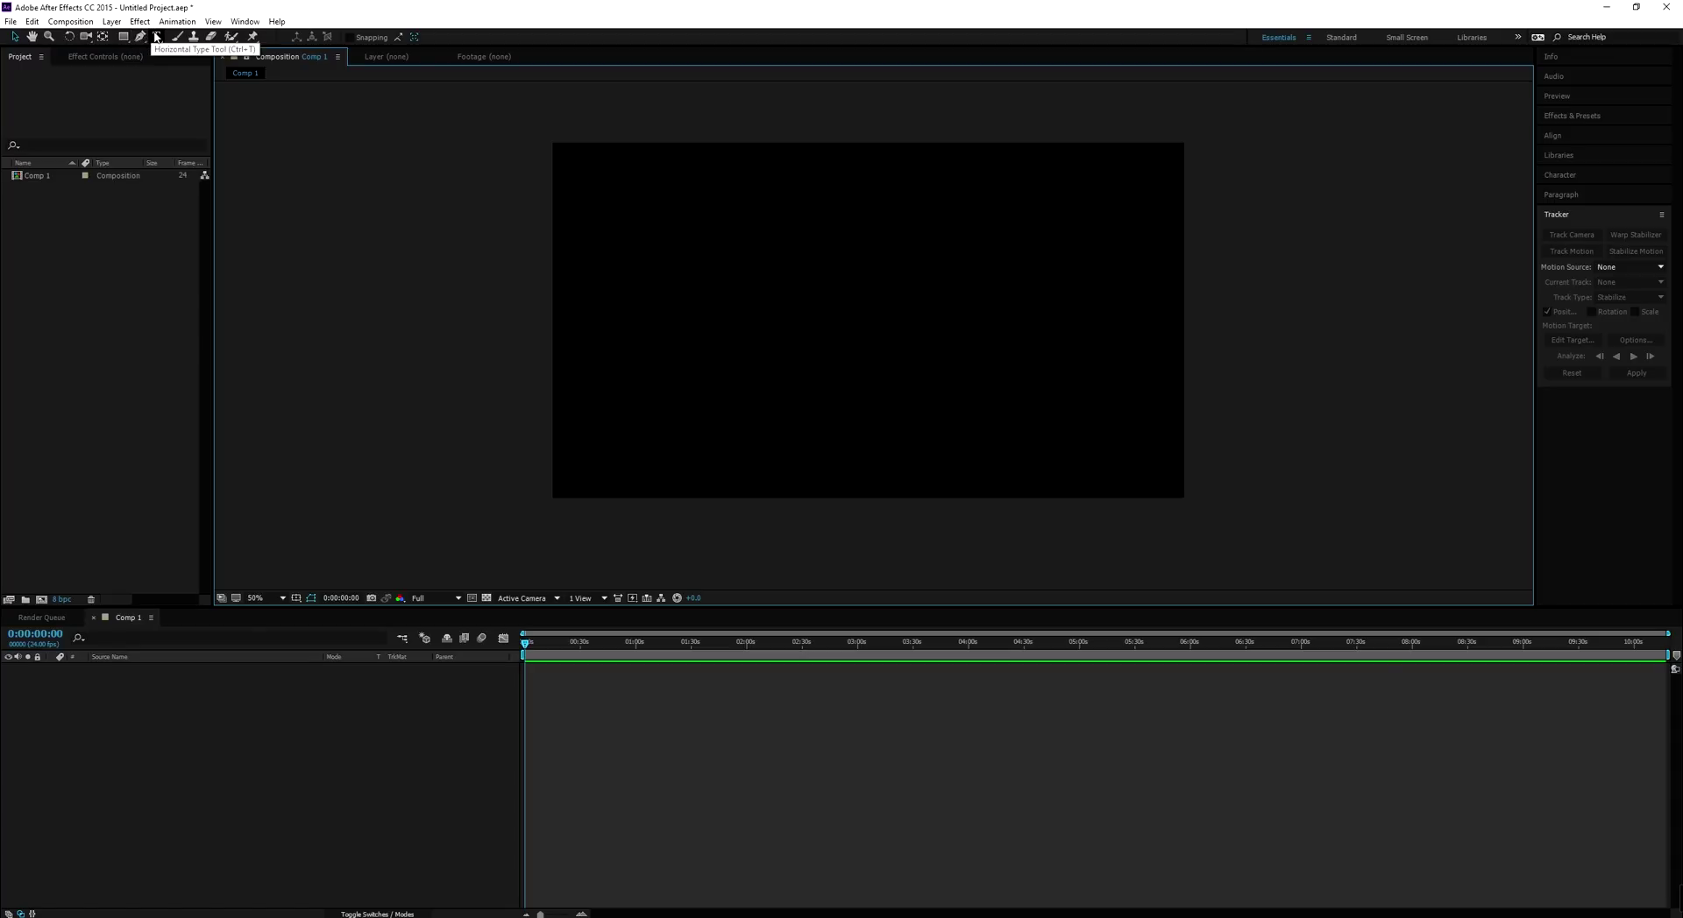
# Add a red text layer with the person's name in Comp 1 and move it right
pyautogui.click(156, 37)
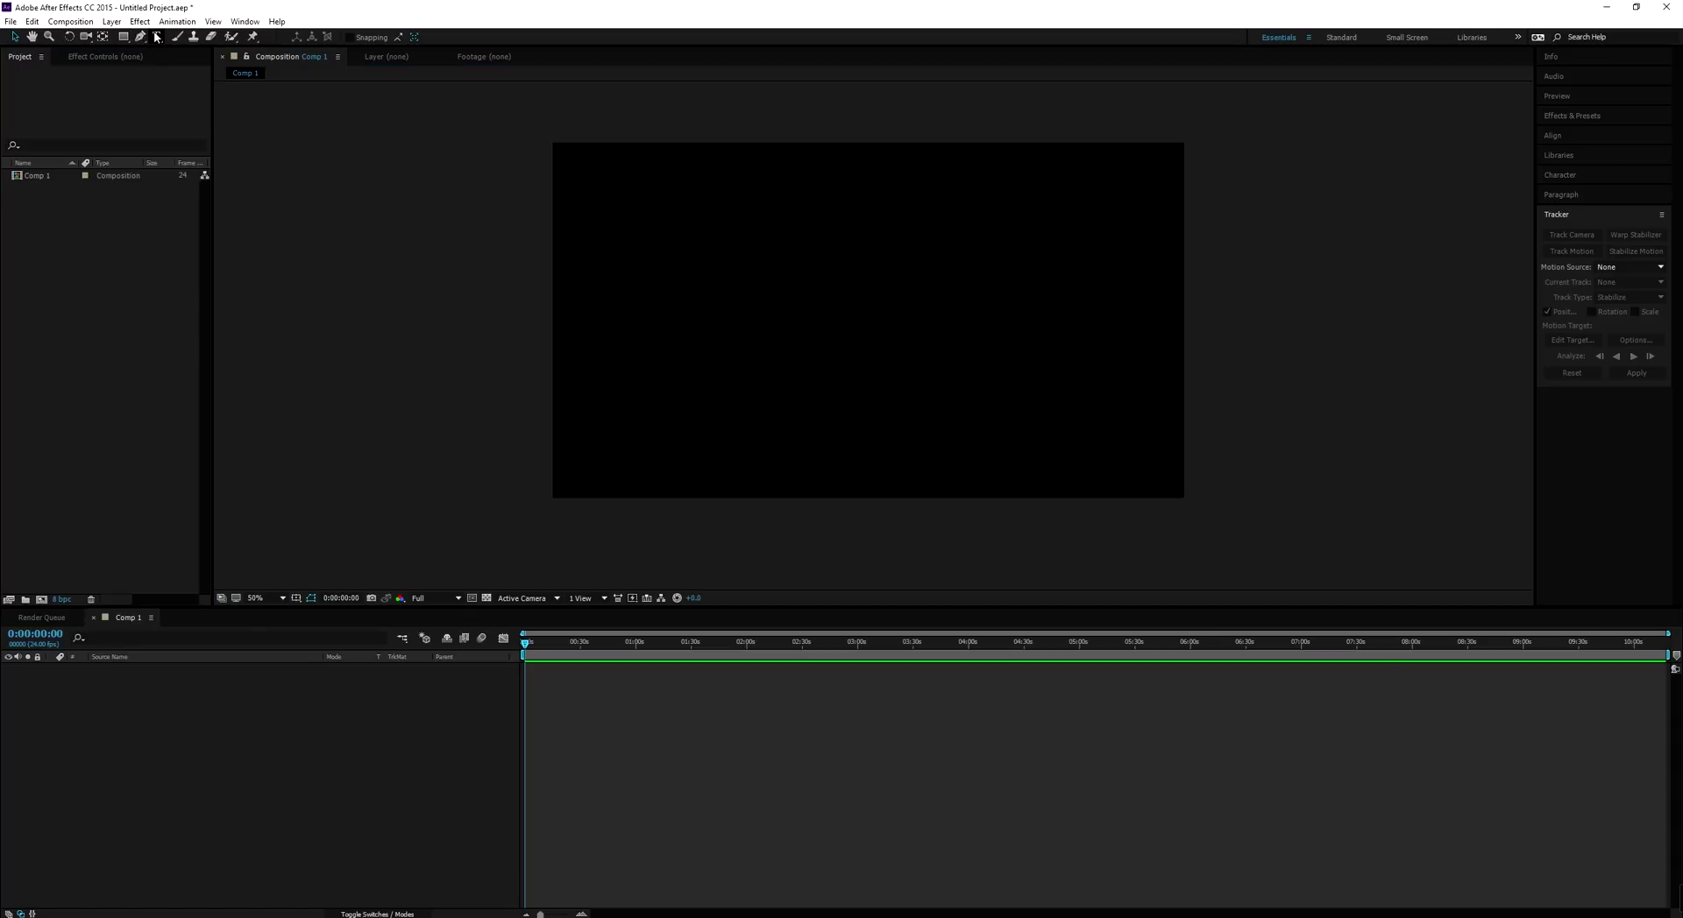
pyautogui.click(672, 307)
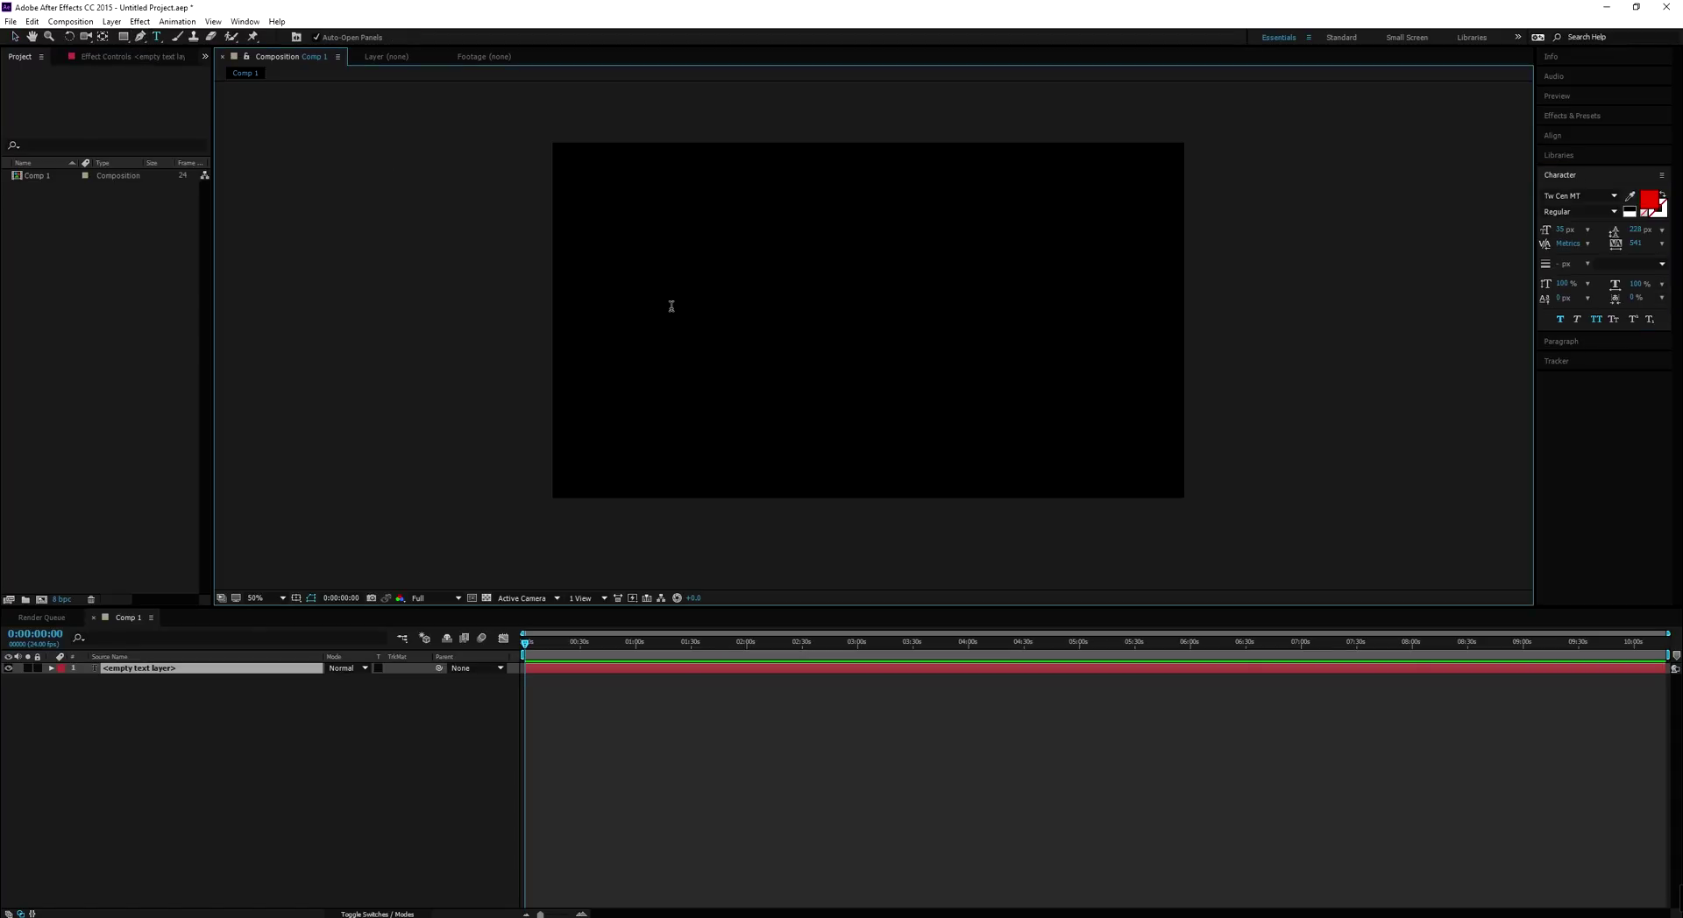
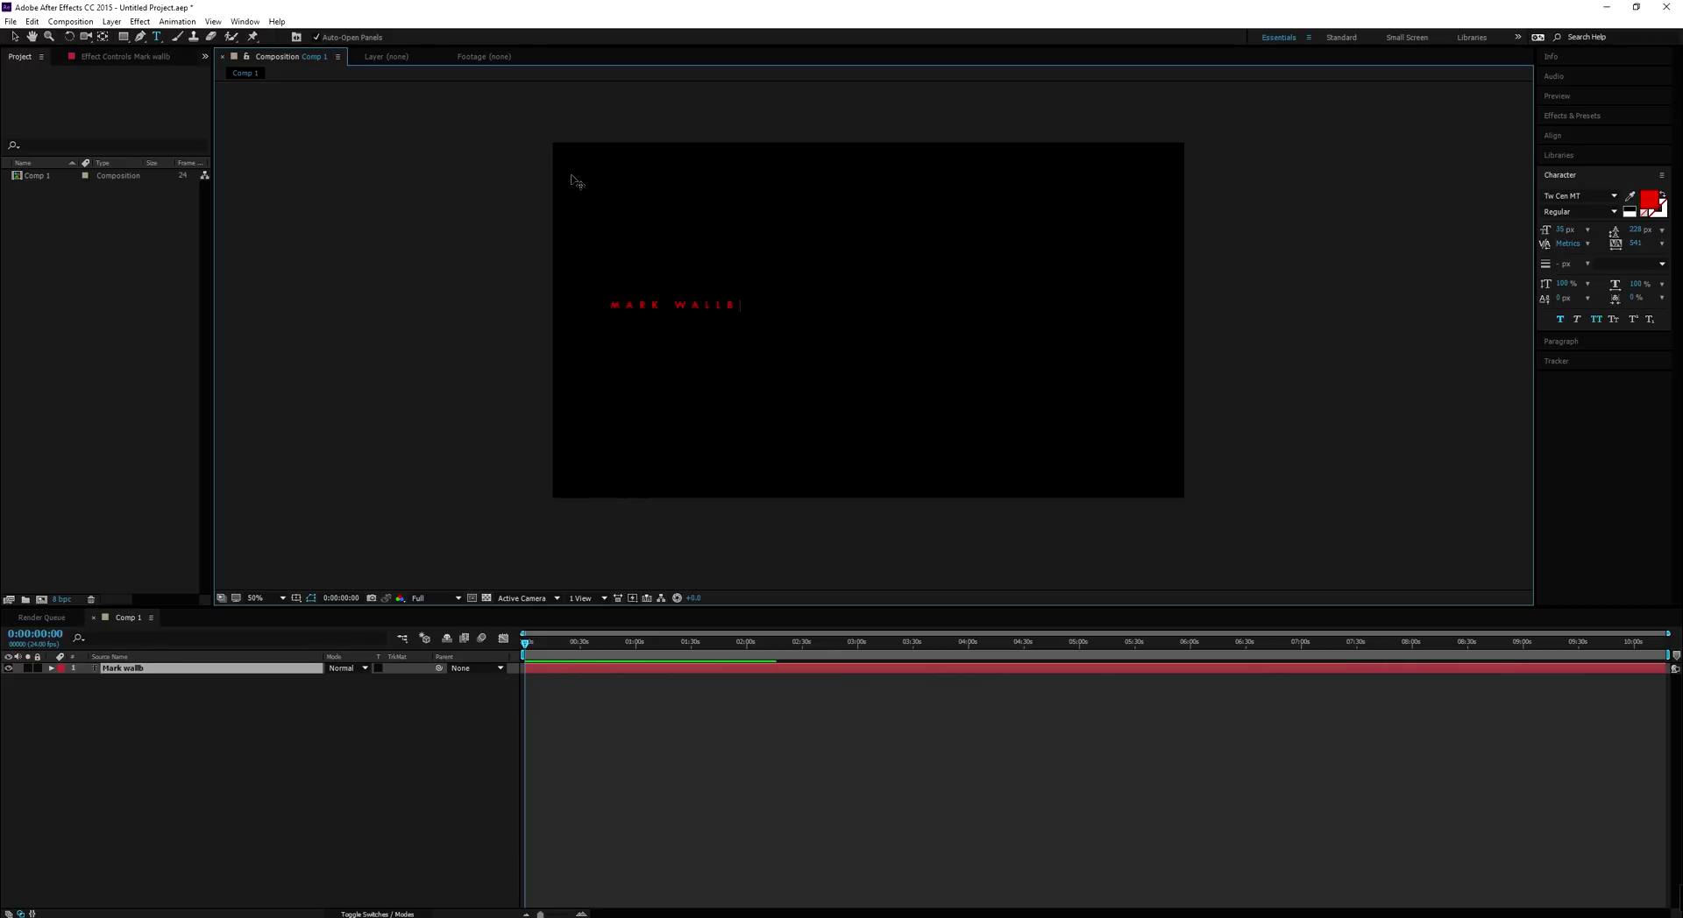
pyautogui.click(14, 36)
pyautogui.moveTo(691, 309); pyautogui.dragTo(907, 311)
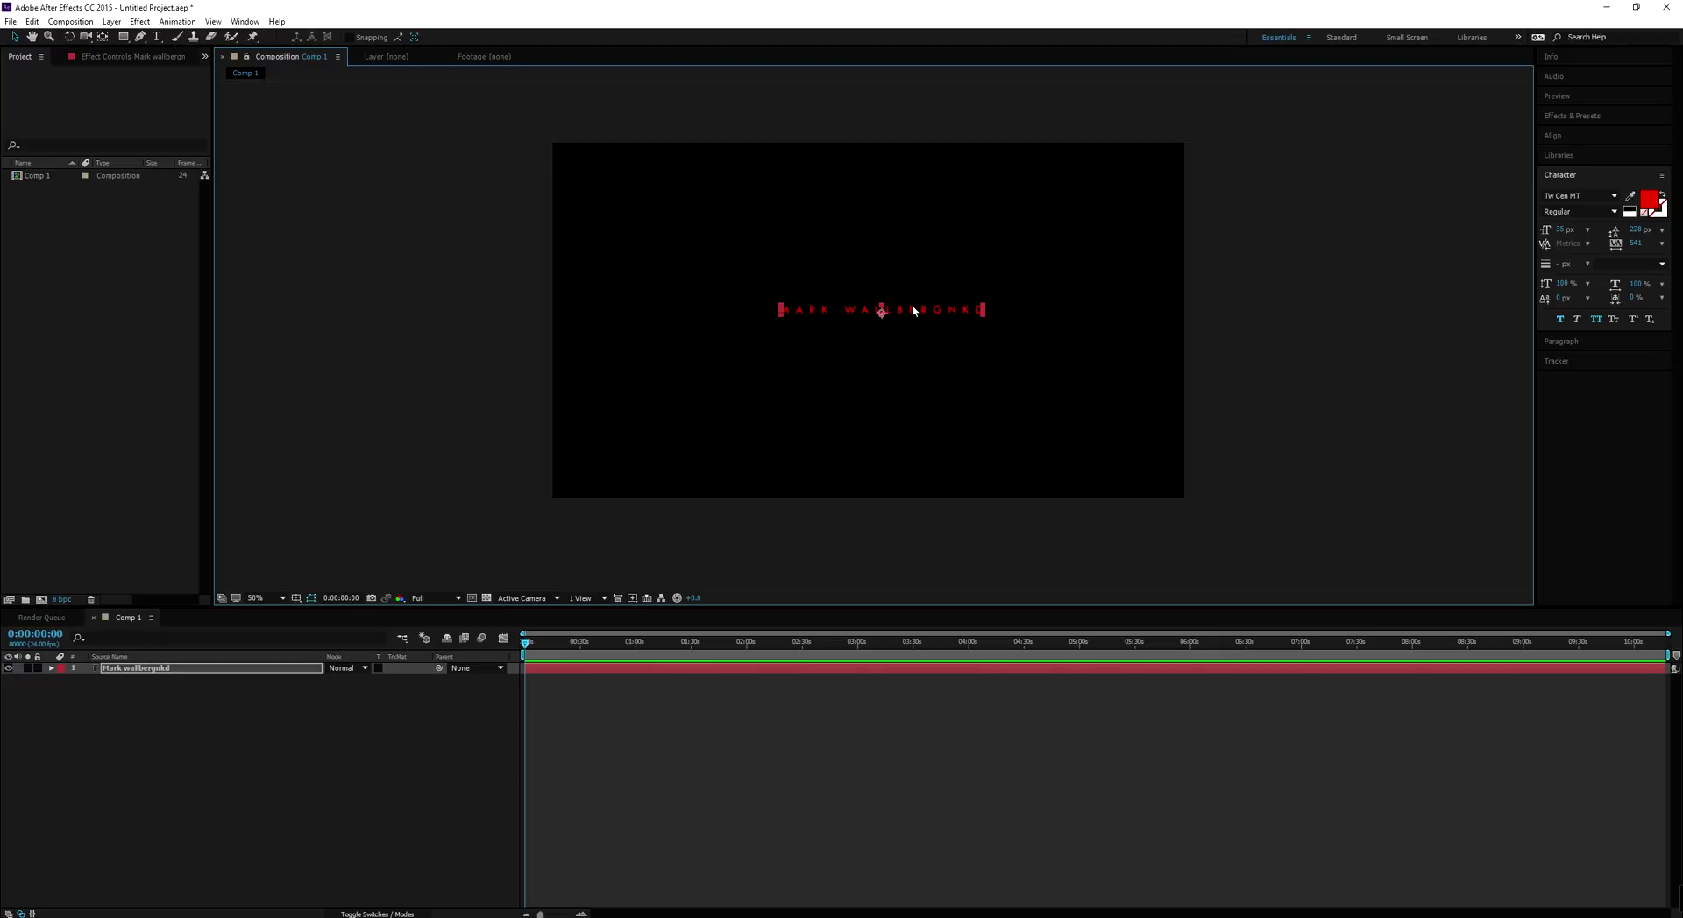
# Turn on the Title/Action Safe guides and drag the title back to the composition centre
pyautogui.click(296, 597)
pyautogui.click(314, 615)
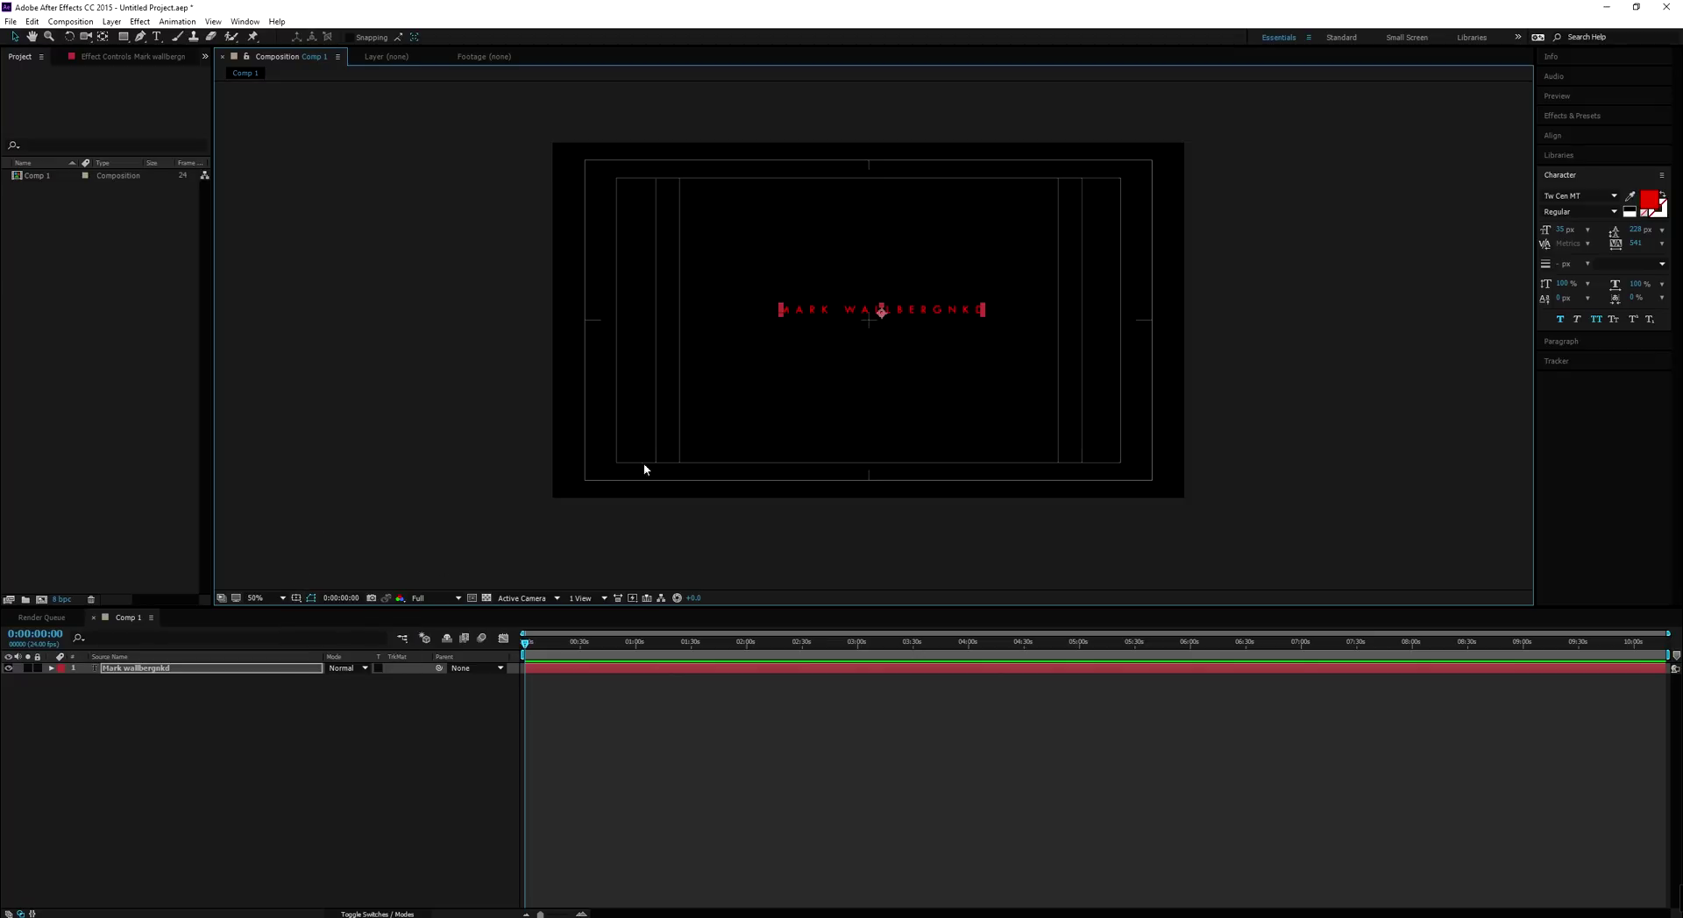
pyautogui.moveTo(894, 317); pyautogui.dragTo(877, 324)
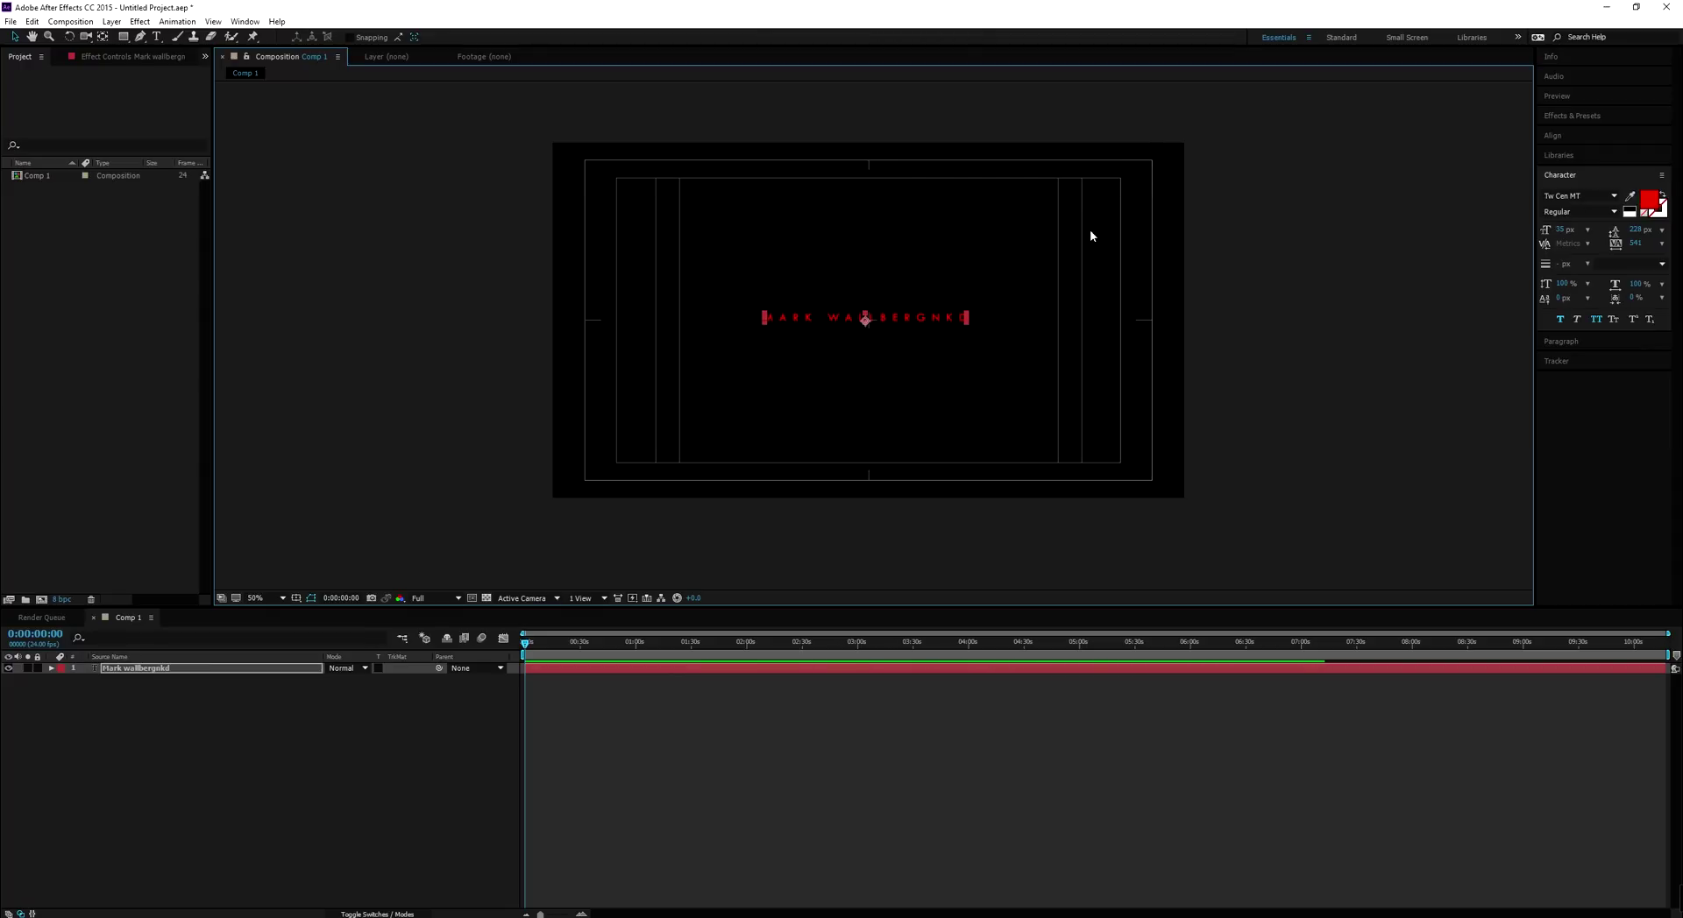
pyautogui.moveTo(821, 324); pyautogui.dragTo(660, 471)
pyautogui.moveTo(661, 471); pyautogui.dragTo(834, 324)
# Centre the title layer's anchor point on its text from the layer's Transform menu
pyautogui.rightClick(844, 321)
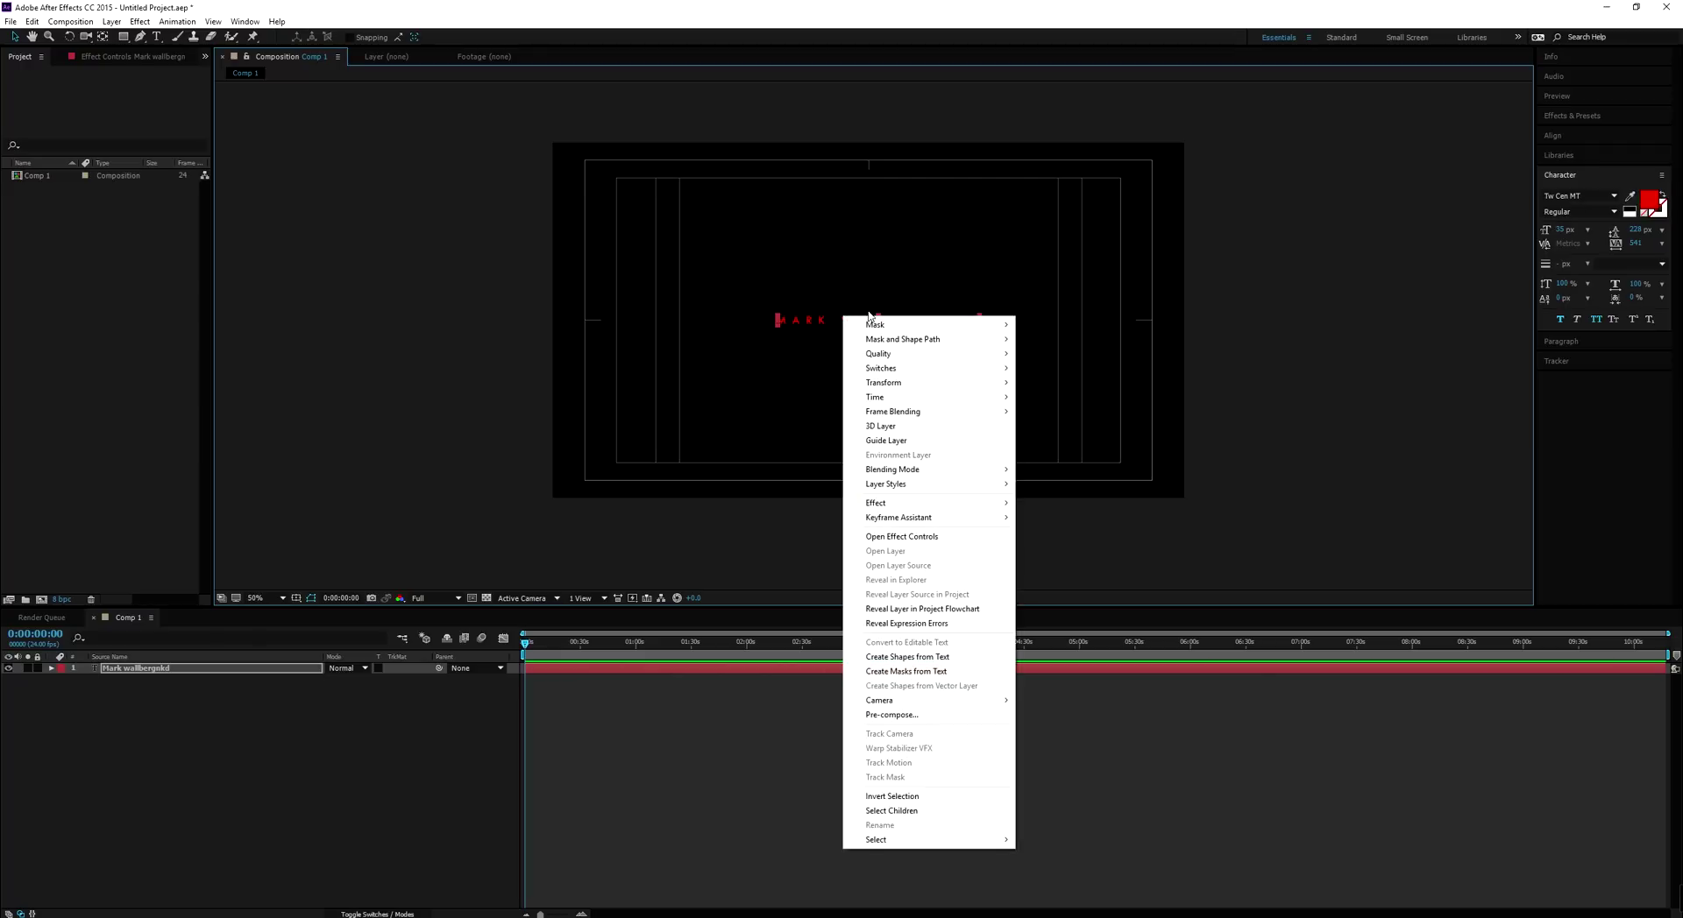
pyautogui.moveTo(922, 382)
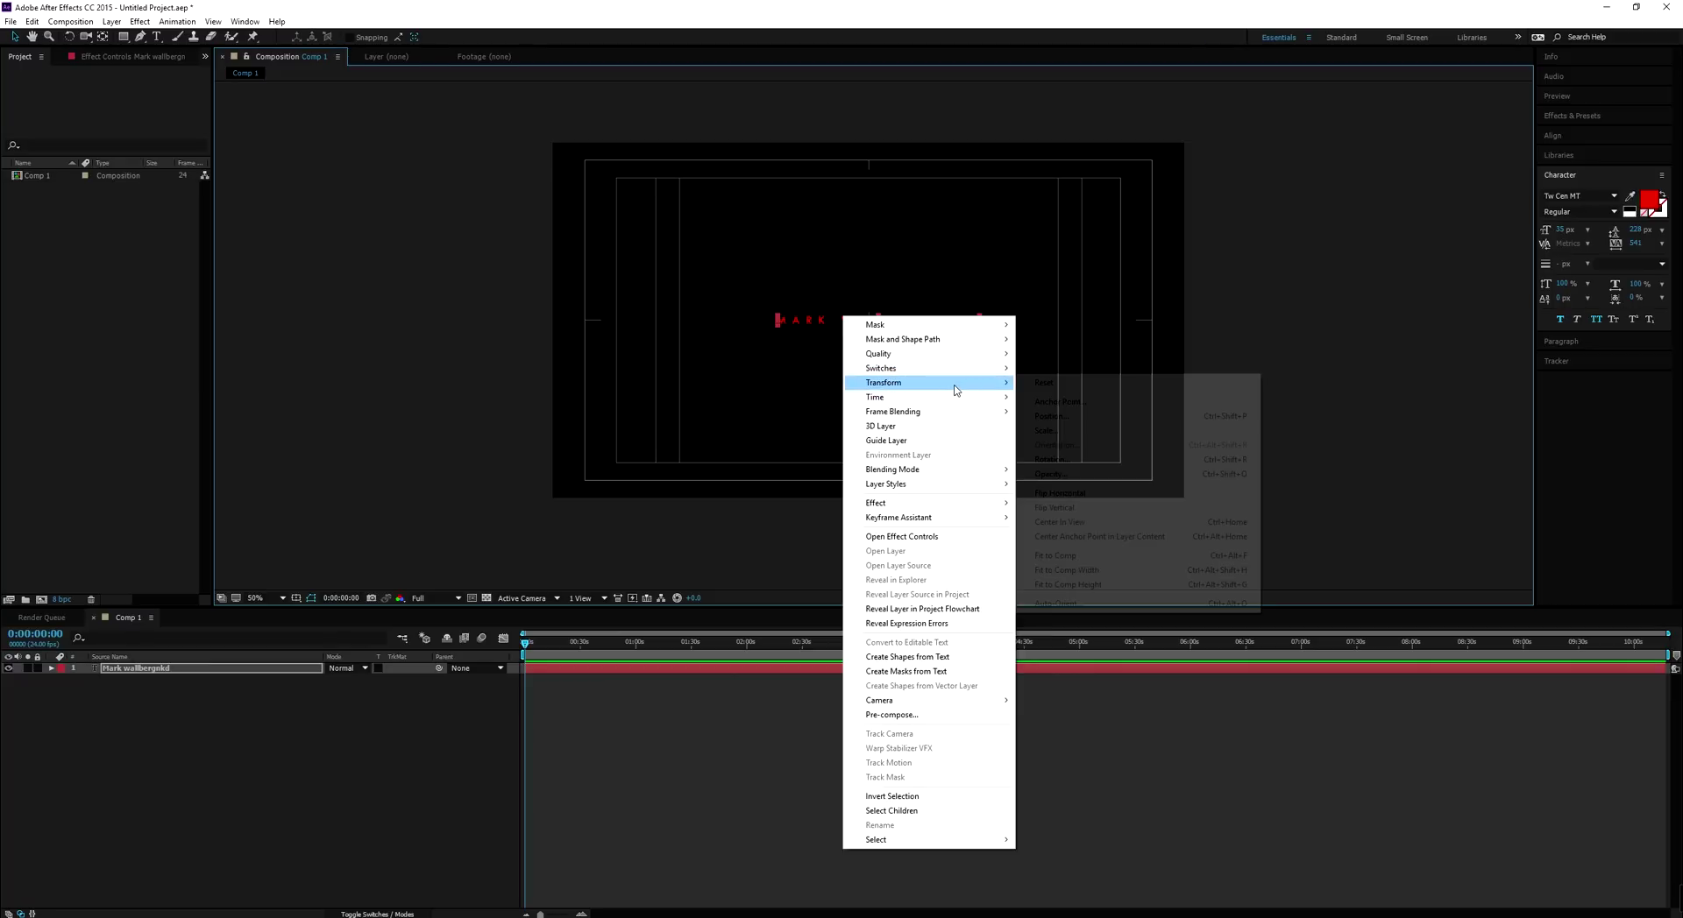
pyautogui.click(1093, 536)
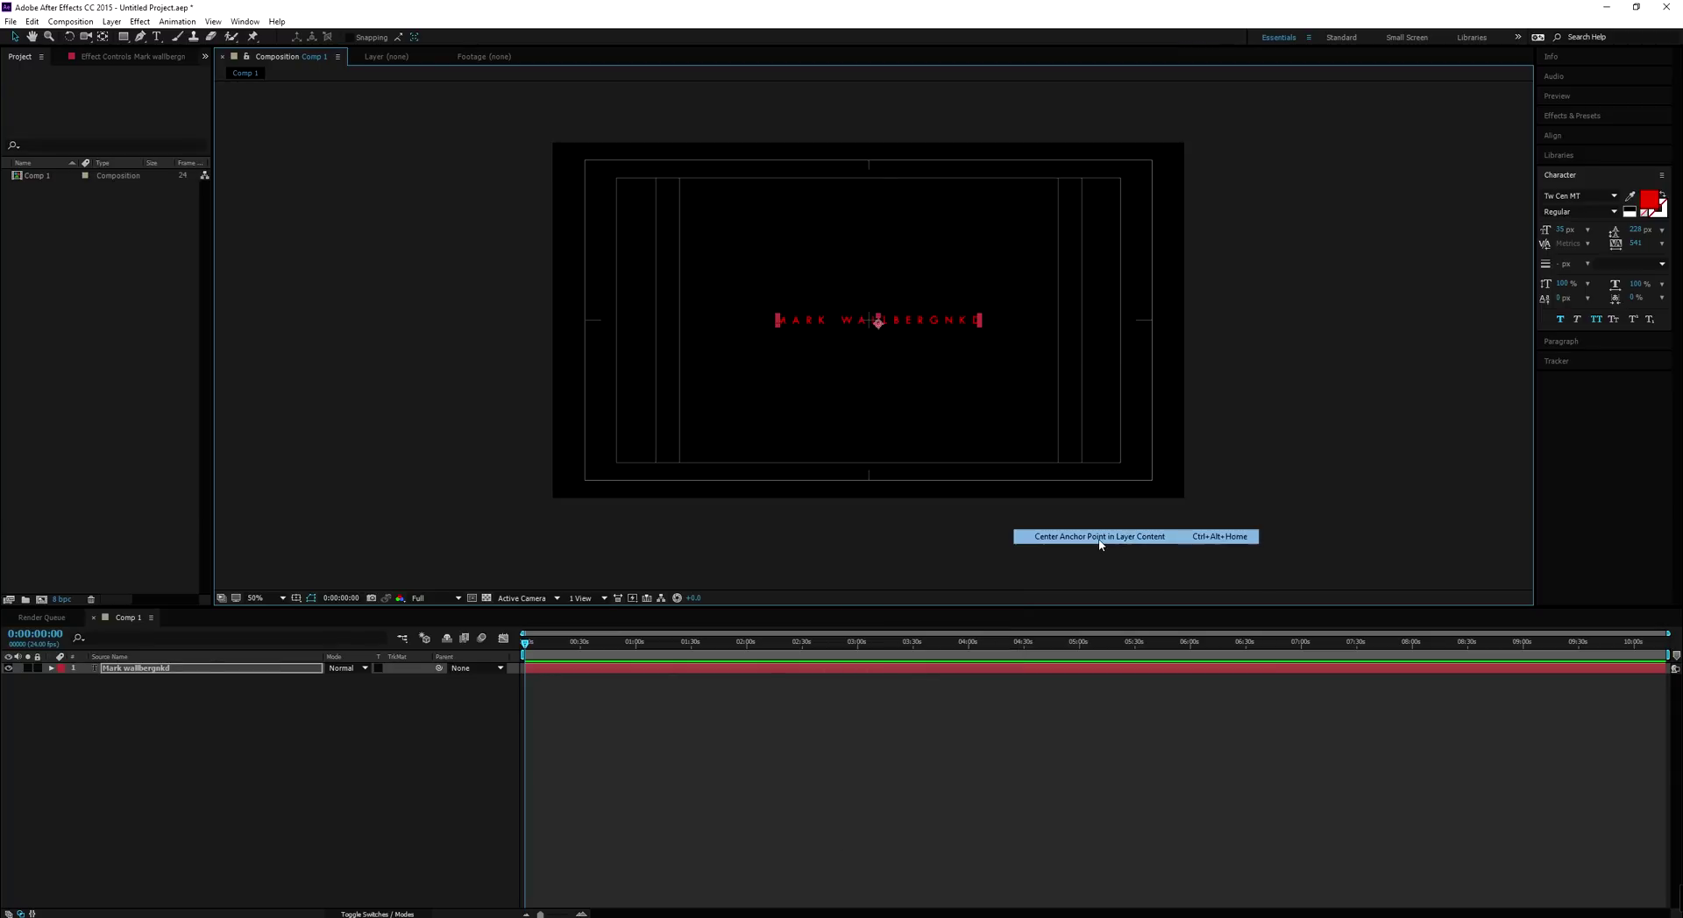
pyautogui.scroll(2, 885, 333)
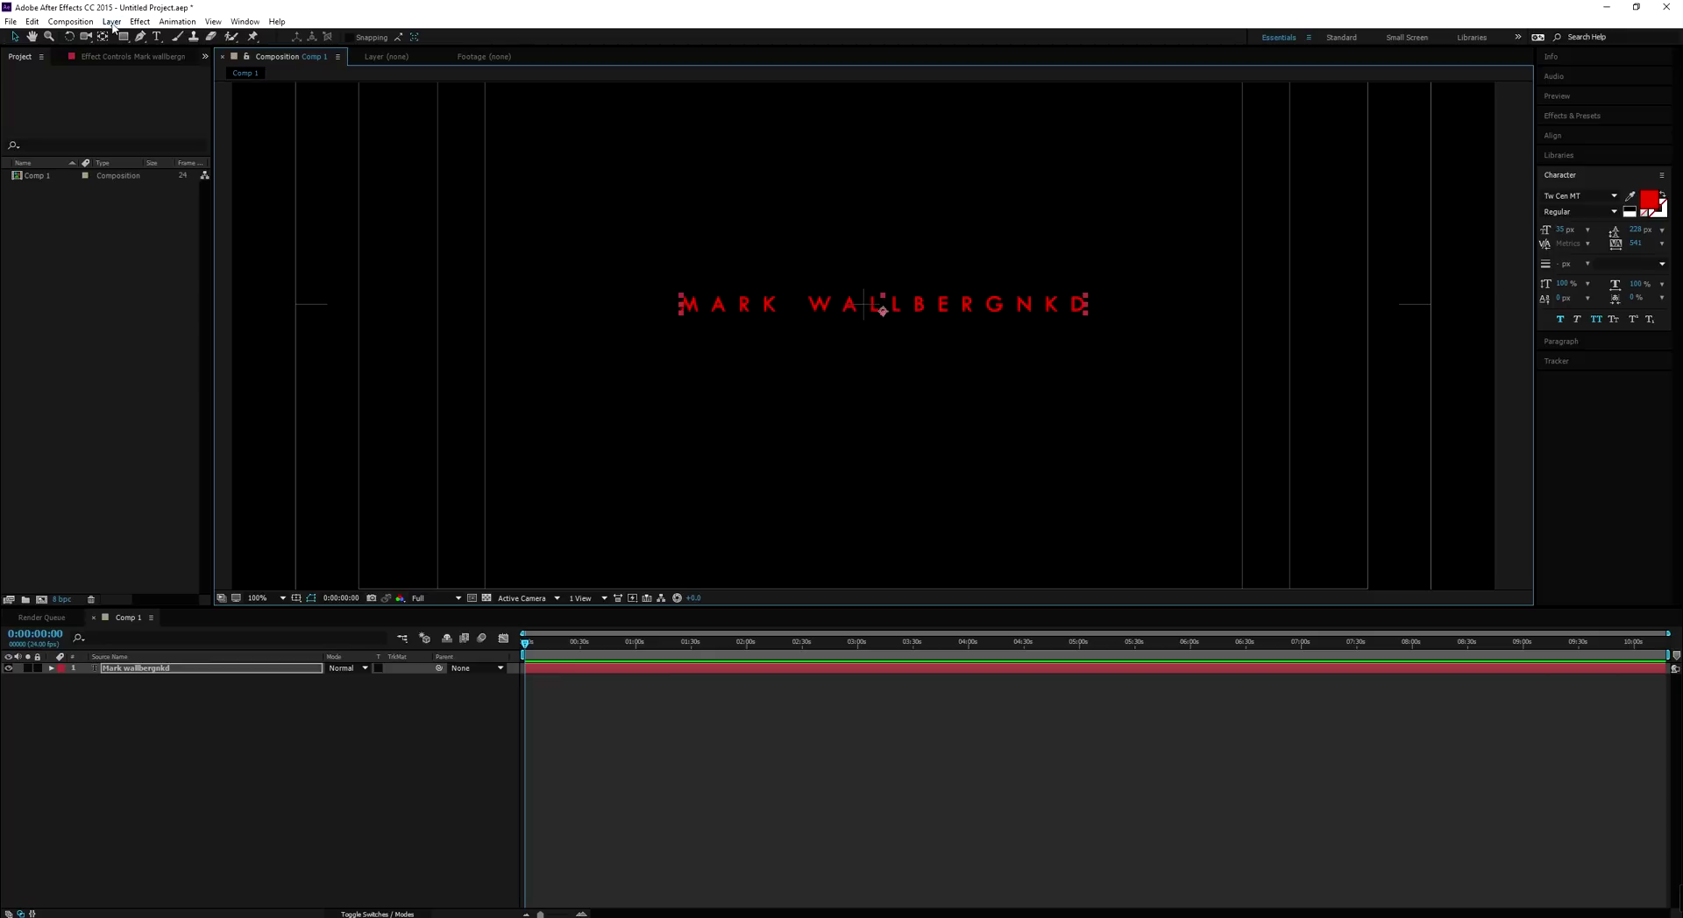
pyautogui.click(33, 22)
pyautogui.click(41, 25)
# Center the title layer in the view with Transform > Center In View
pyautogui.click(440, 158)
pyautogui.rightClick(907, 303)
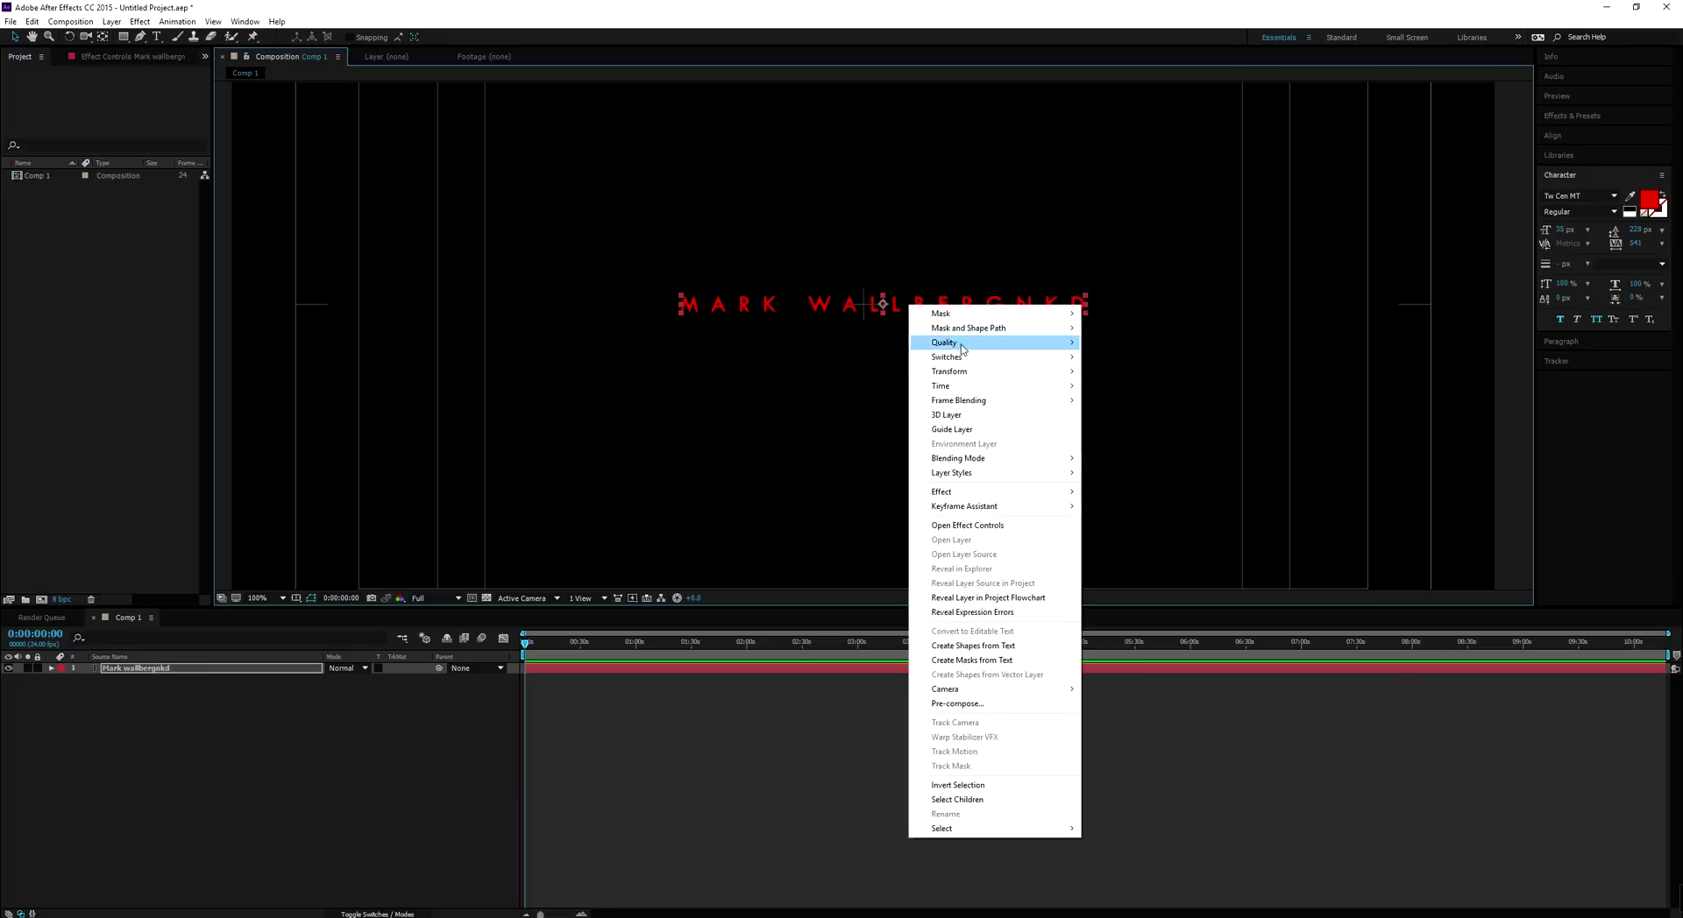
pyautogui.moveTo(1025, 373)
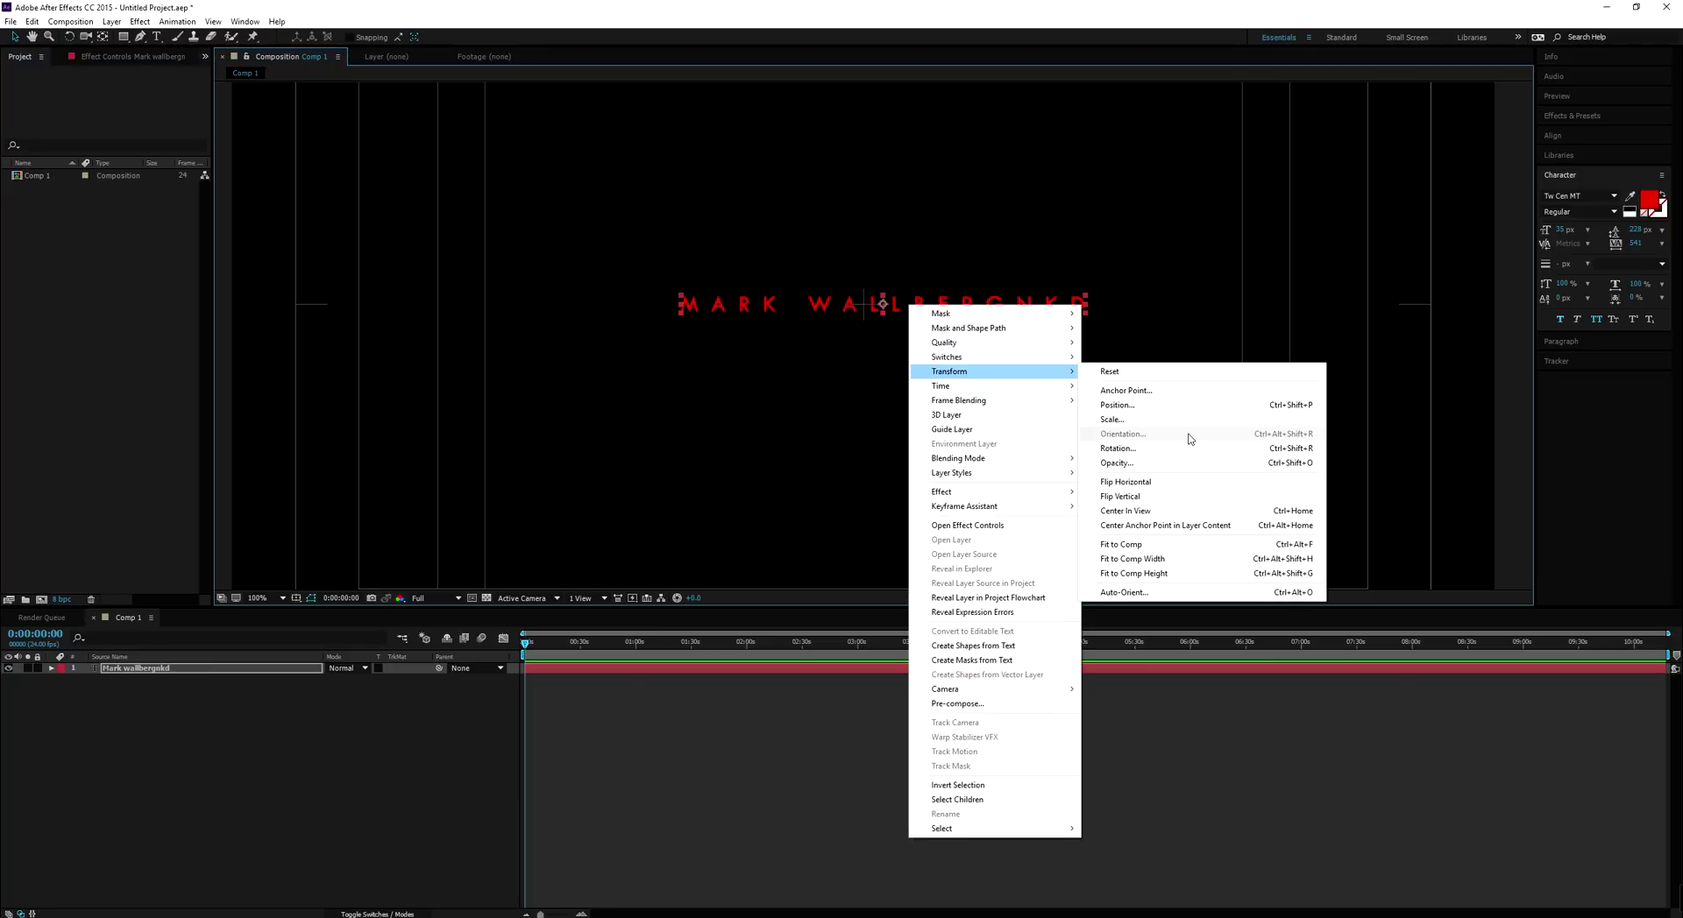
pyautogui.click(1164, 514)
pyautogui.scroll(-3, 943, 290)
pyautogui.scroll(2, 928, 321)
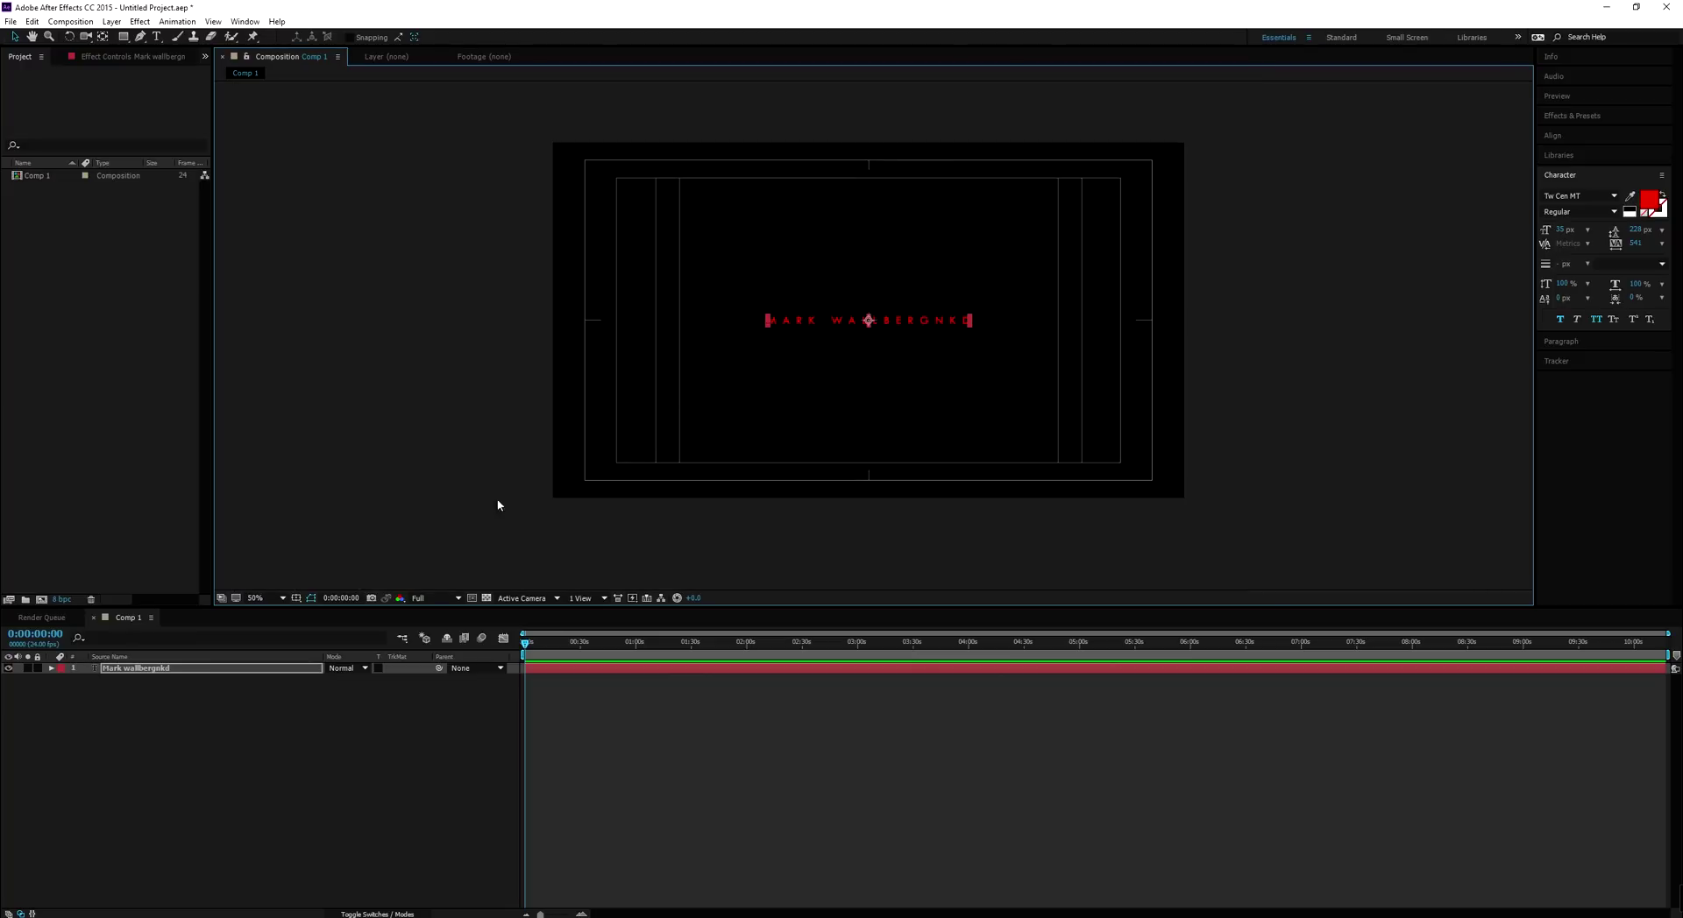
pyautogui.click(311, 597)
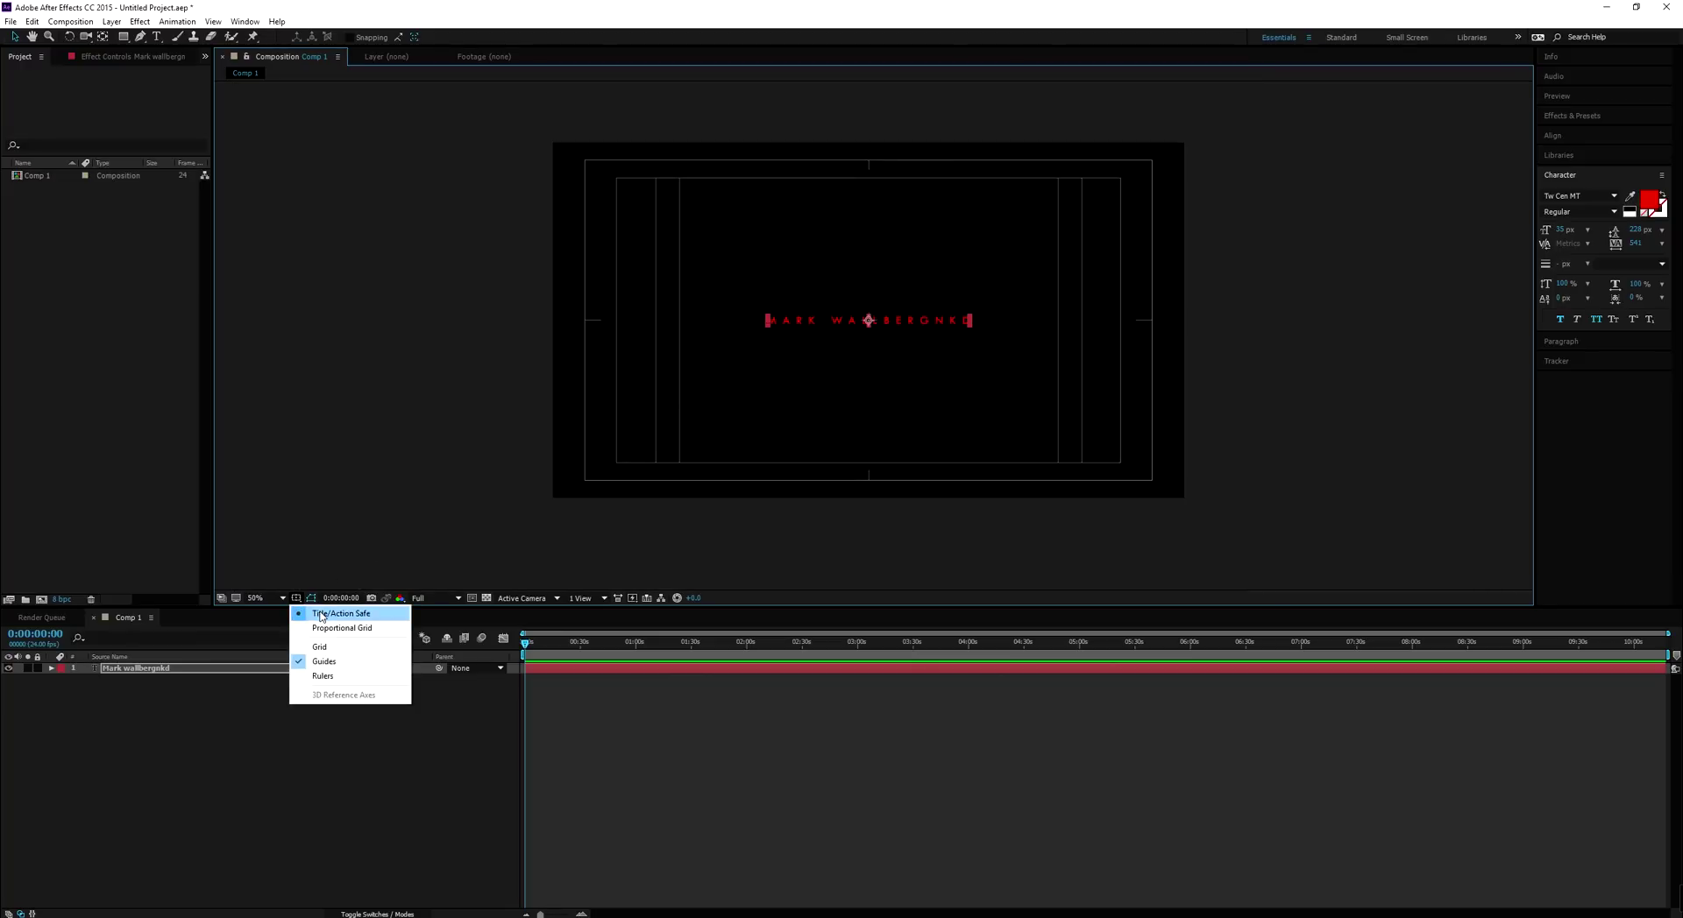
# Hide the Title/Action Safe guides and enlarge the selected title text from 35 to 77 px
pyautogui.click(321, 616)
pyautogui.scroll(2, 877, 250)
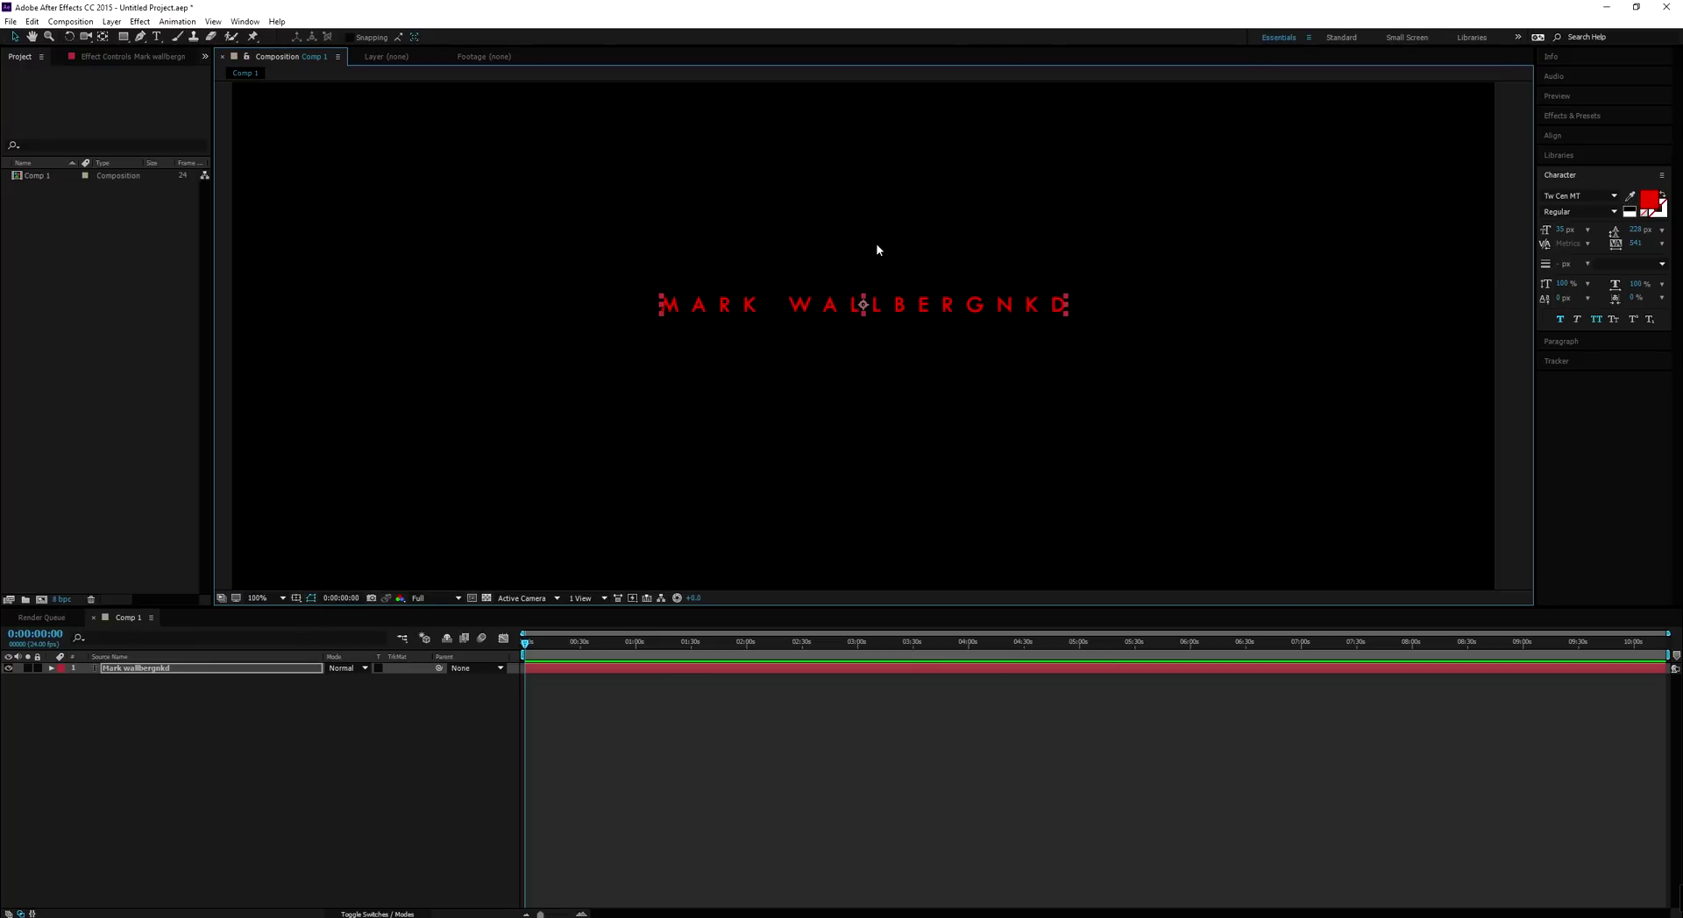
pyautogui.doubleClick(930, 303)
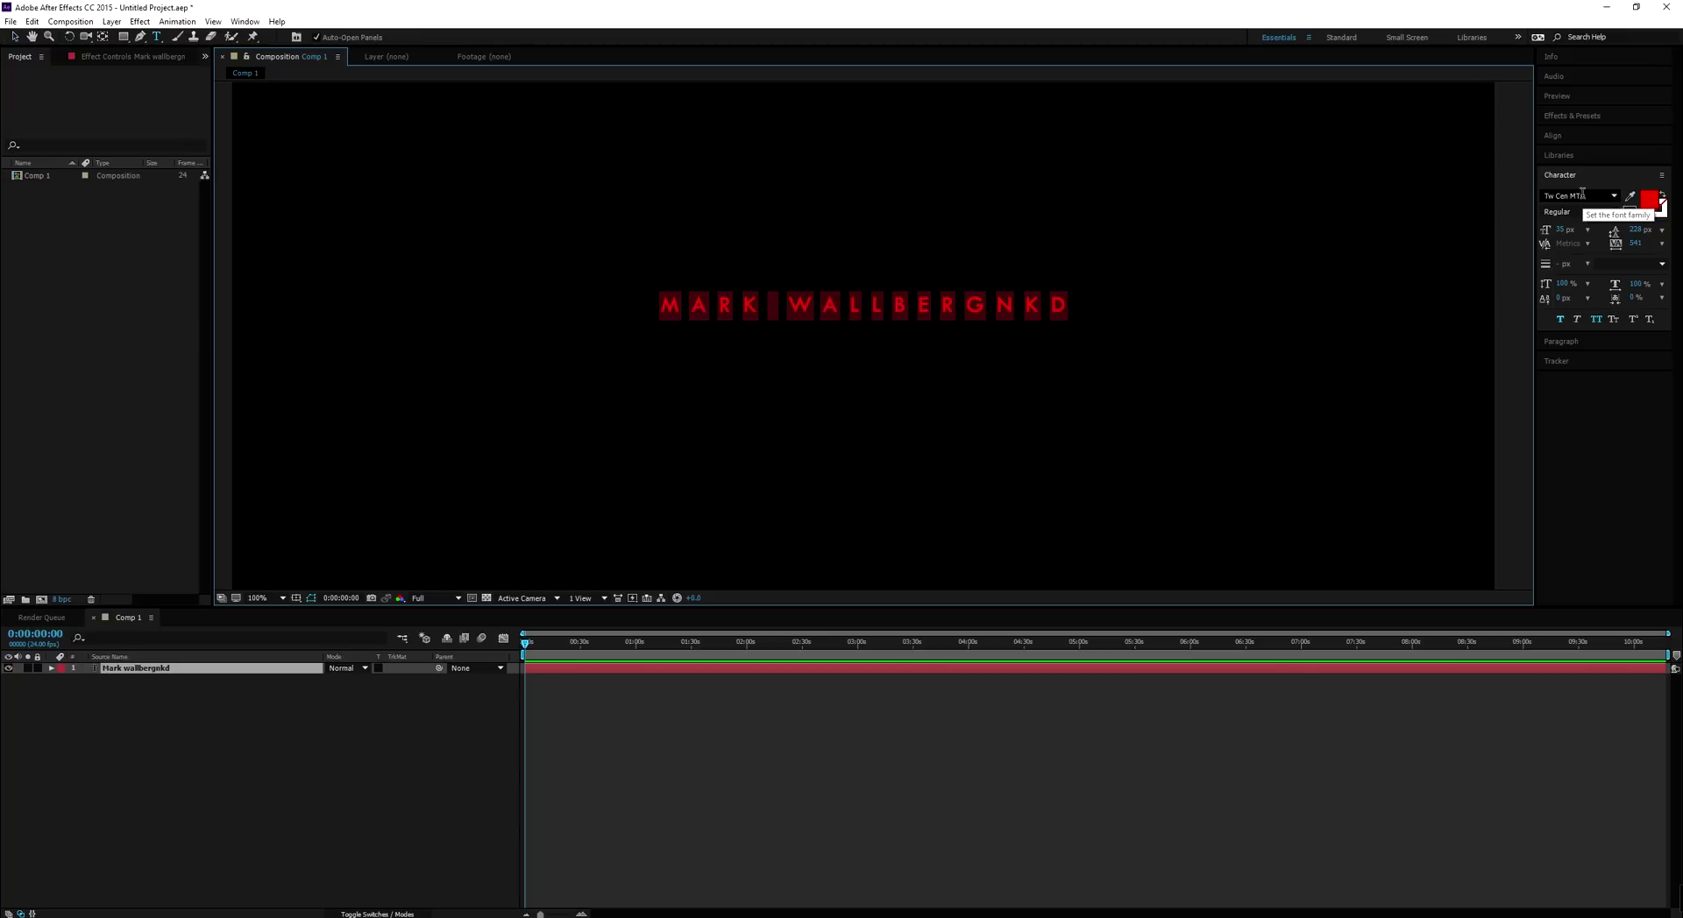
pyautogui.scroll(-2, 1580, 195)
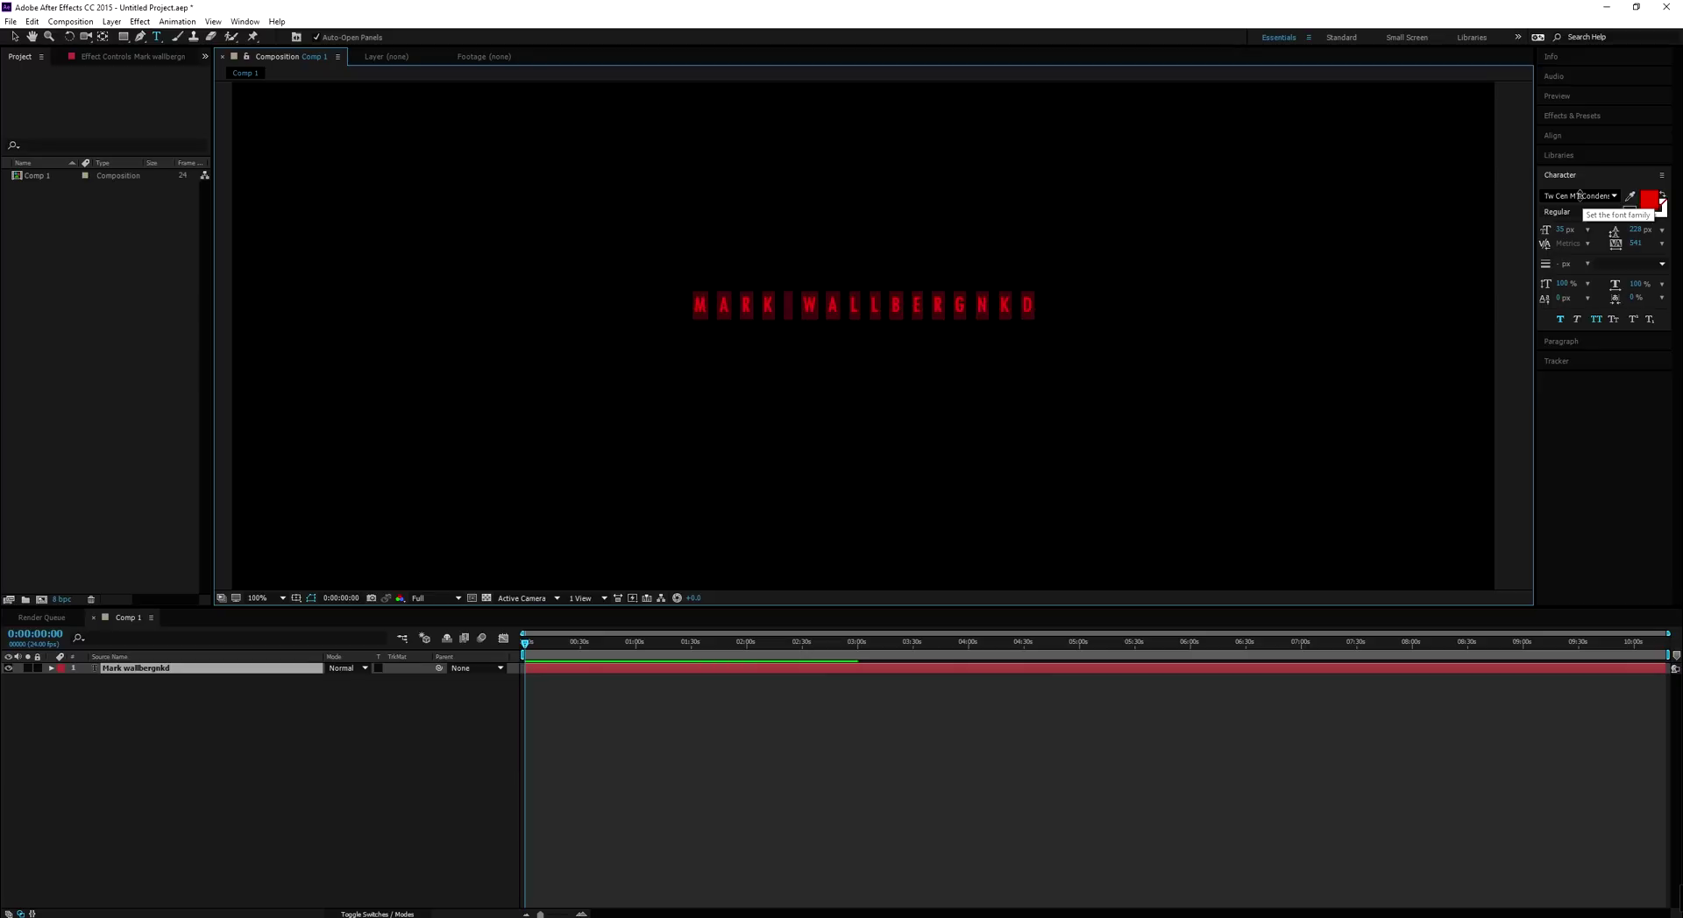
pyautogui.moveTo(1560, 230); pyautogui.dragTo(1418, 278)
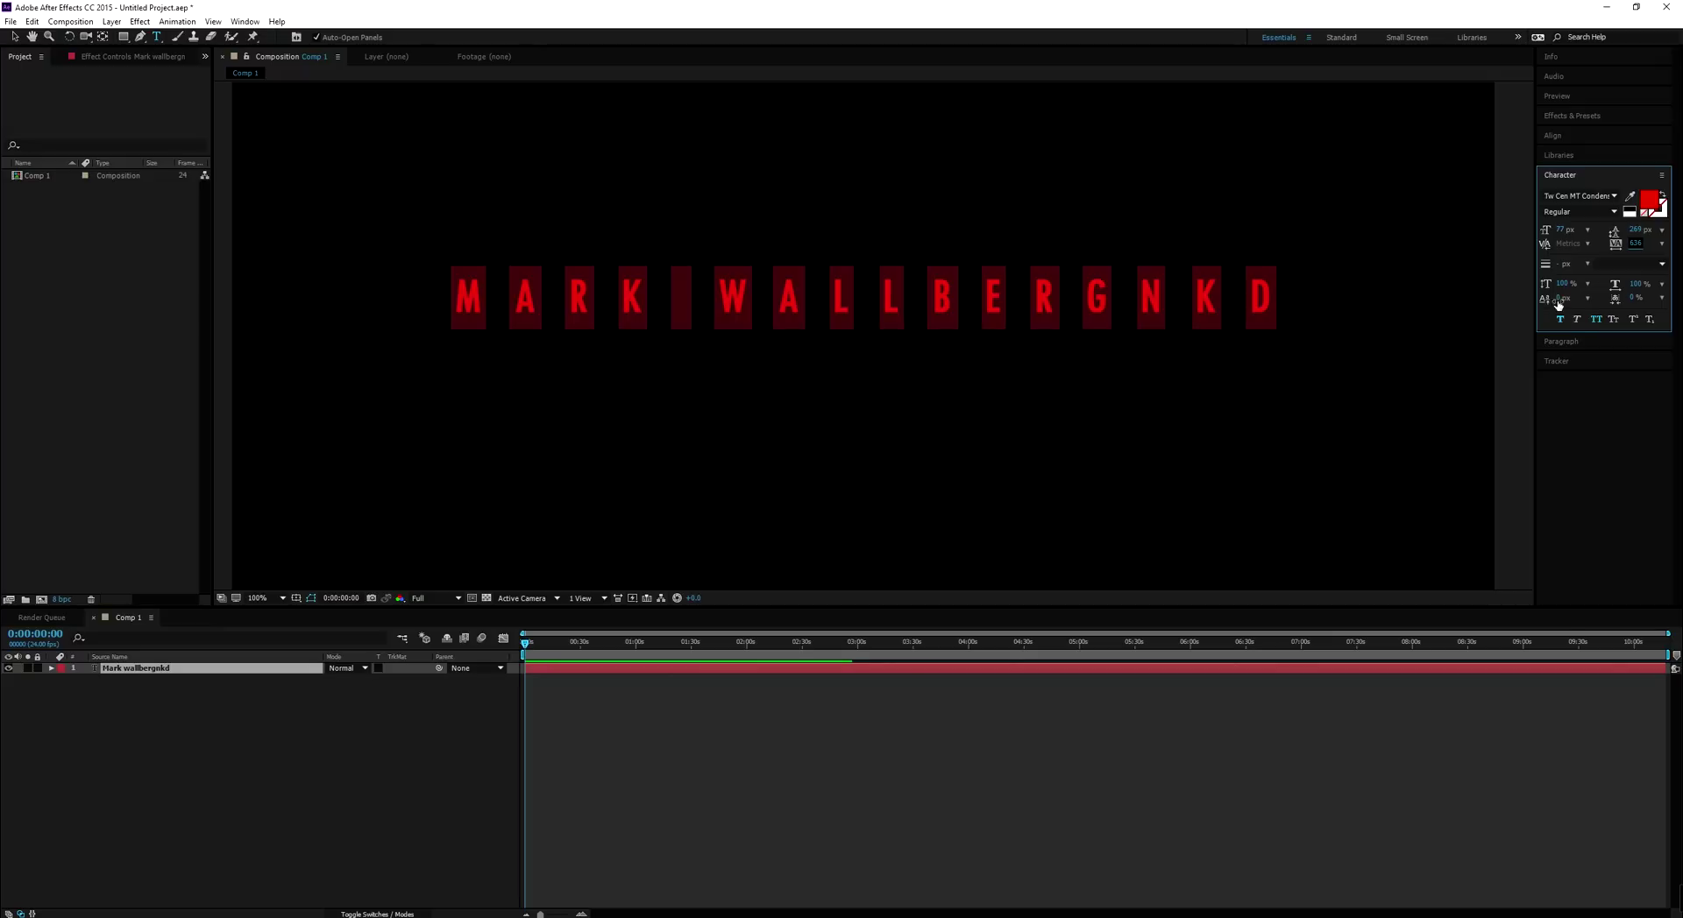
# Turn off All Caps on the title and add a Drop Shadow layer style to it
pyautogui.click(1596, 320)
pyautogui.scroll(-2, 924, 263)
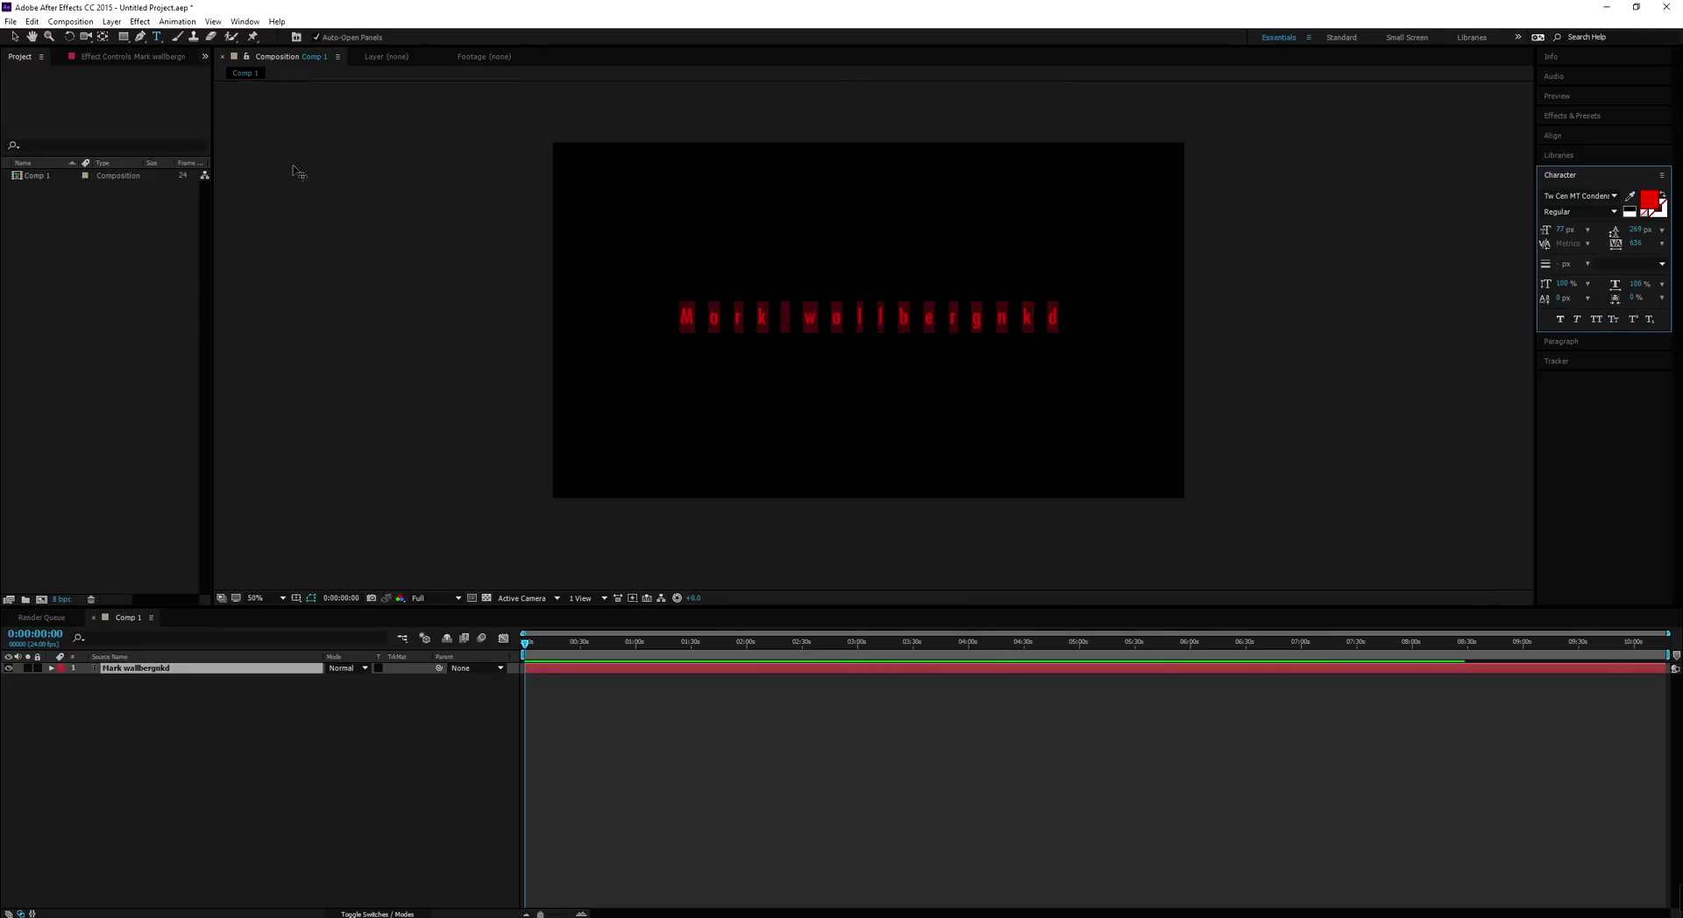
pyautogui.click(16, 37)
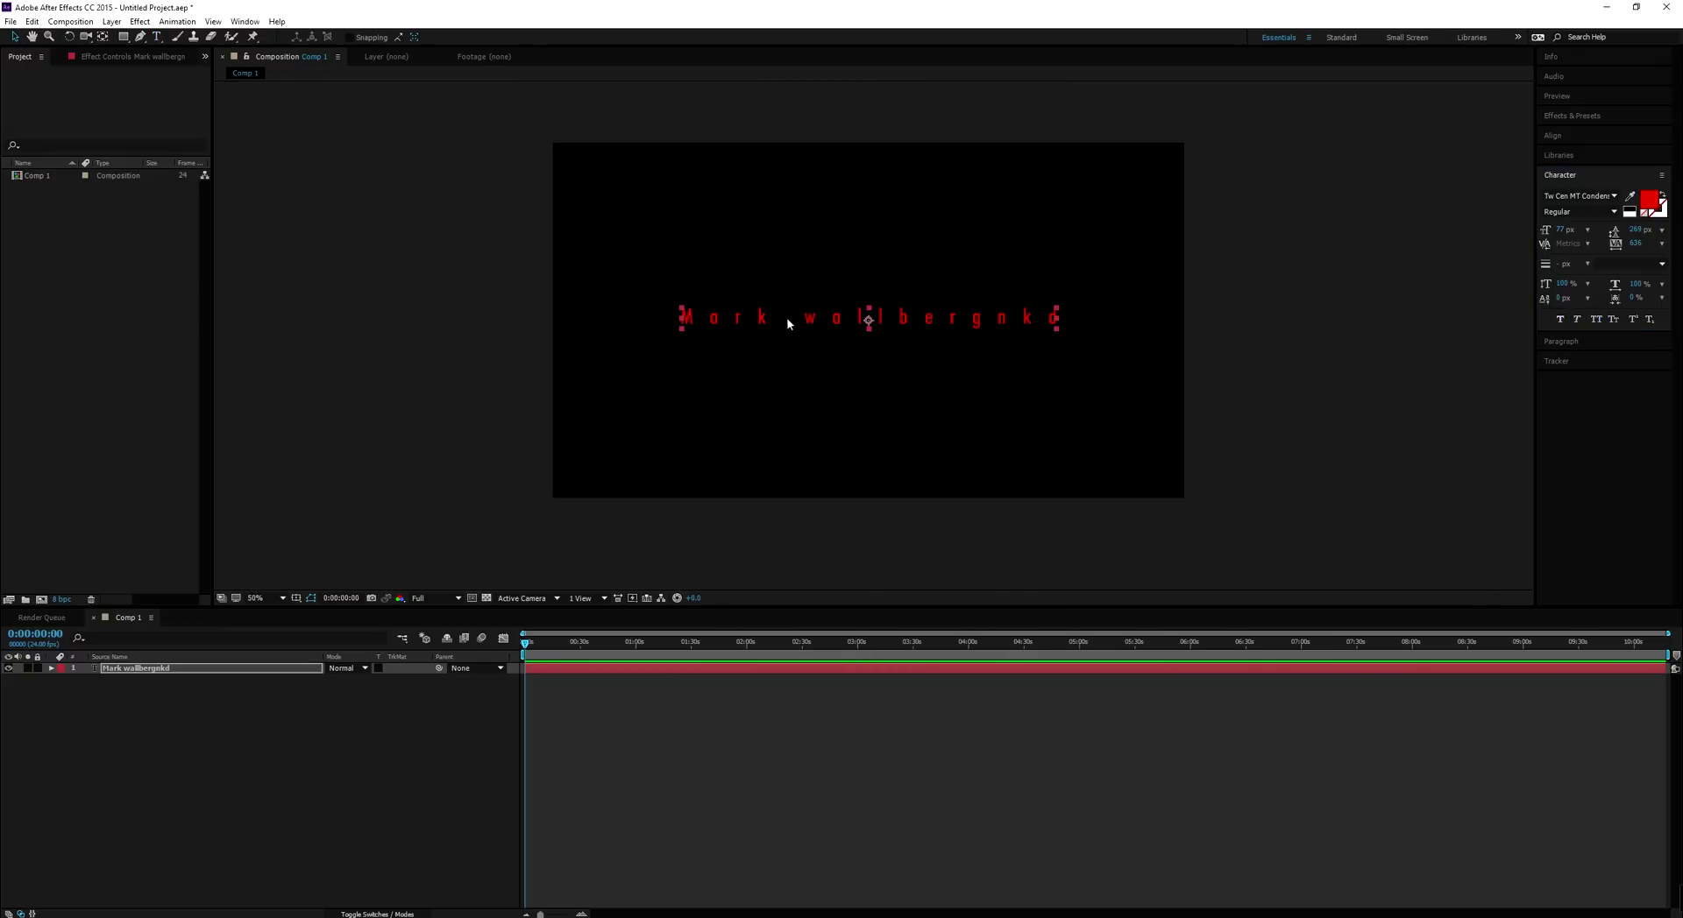
pyautogui.click(109, 21)
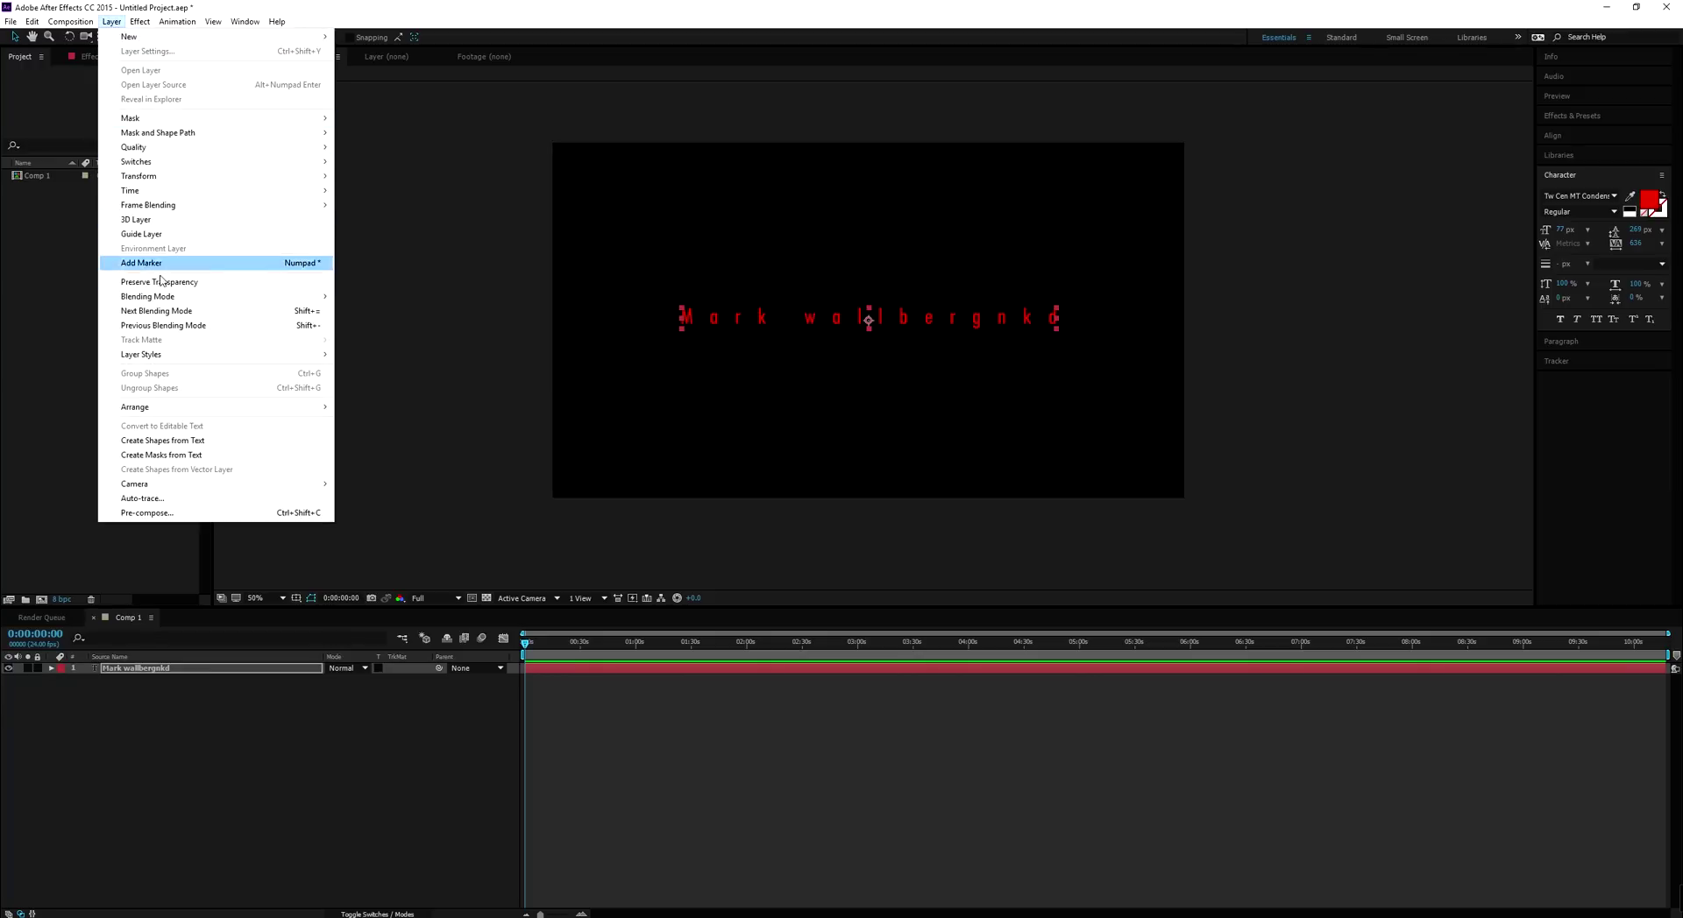
pyautogui.moveTo(184, 361)
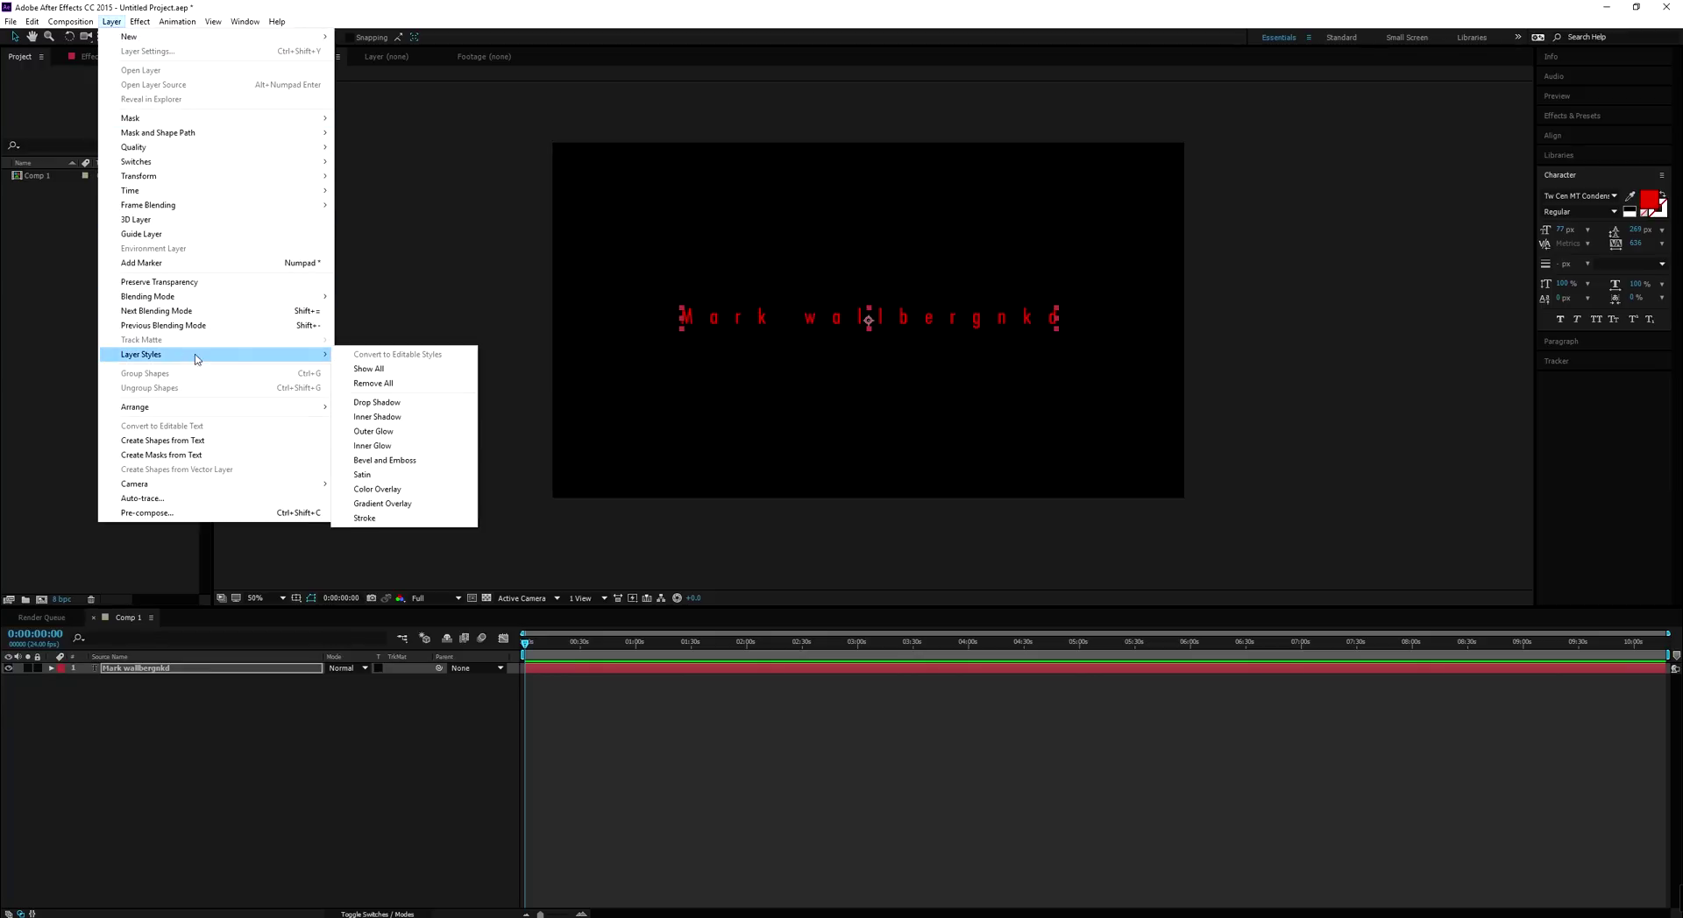
pyautogui.click(385, 405)
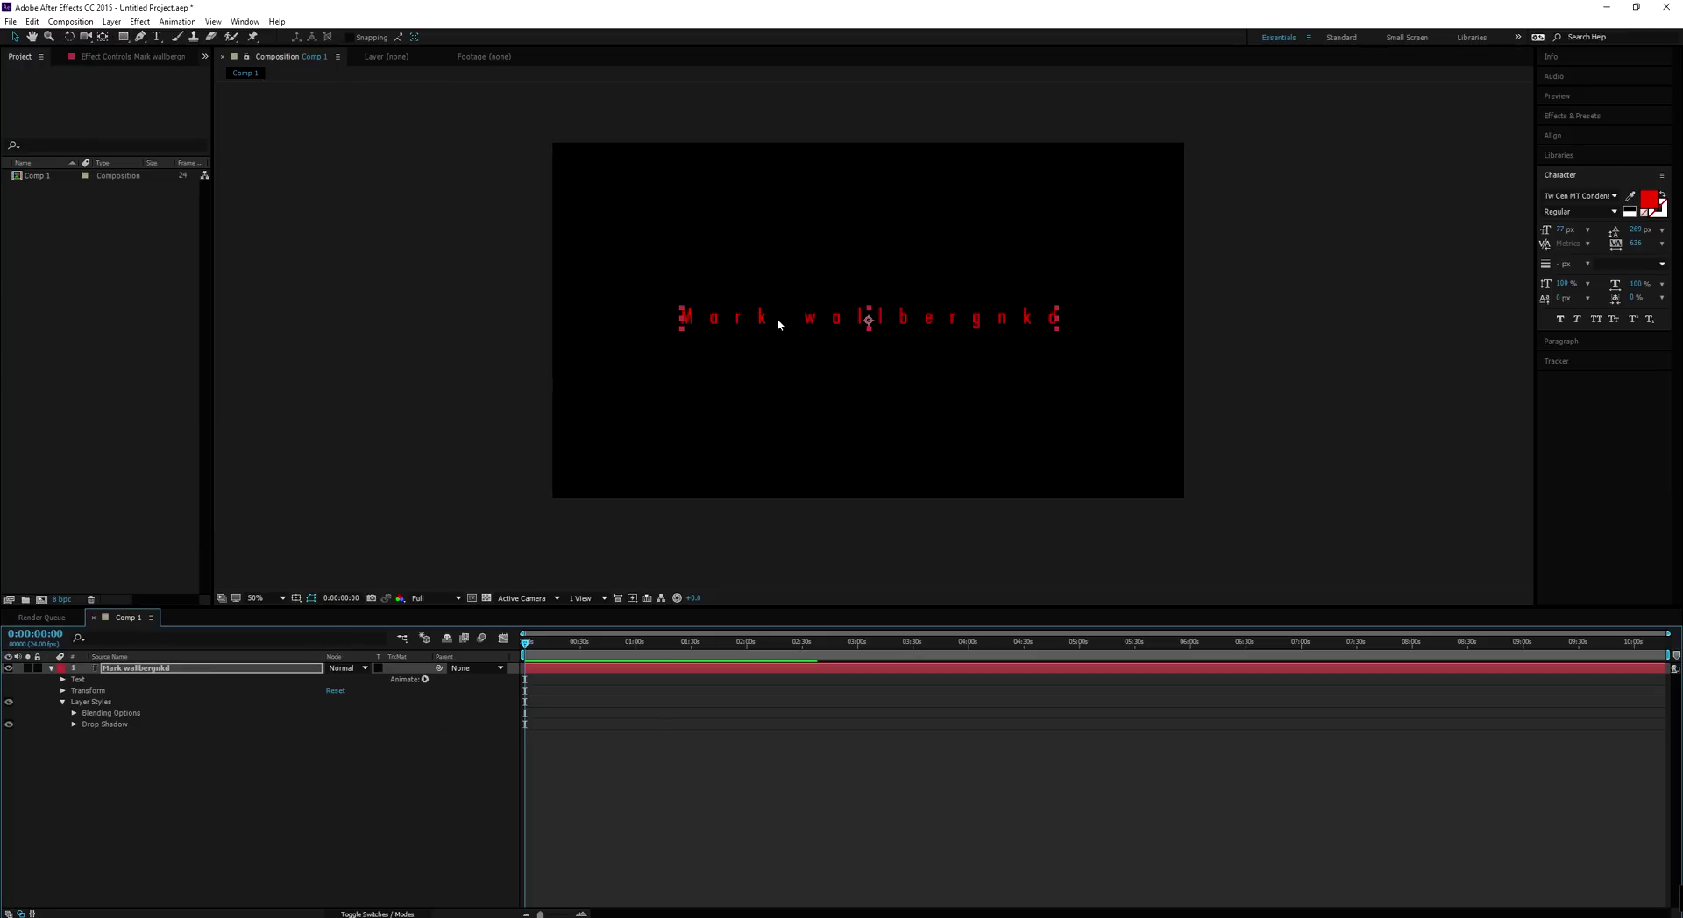
# Show the transparency grid, zoom to 200% to inspect the shadow, back to 50%, then delete the title layer
pyautogui.click(487, 598)
pyautogui.press('.')
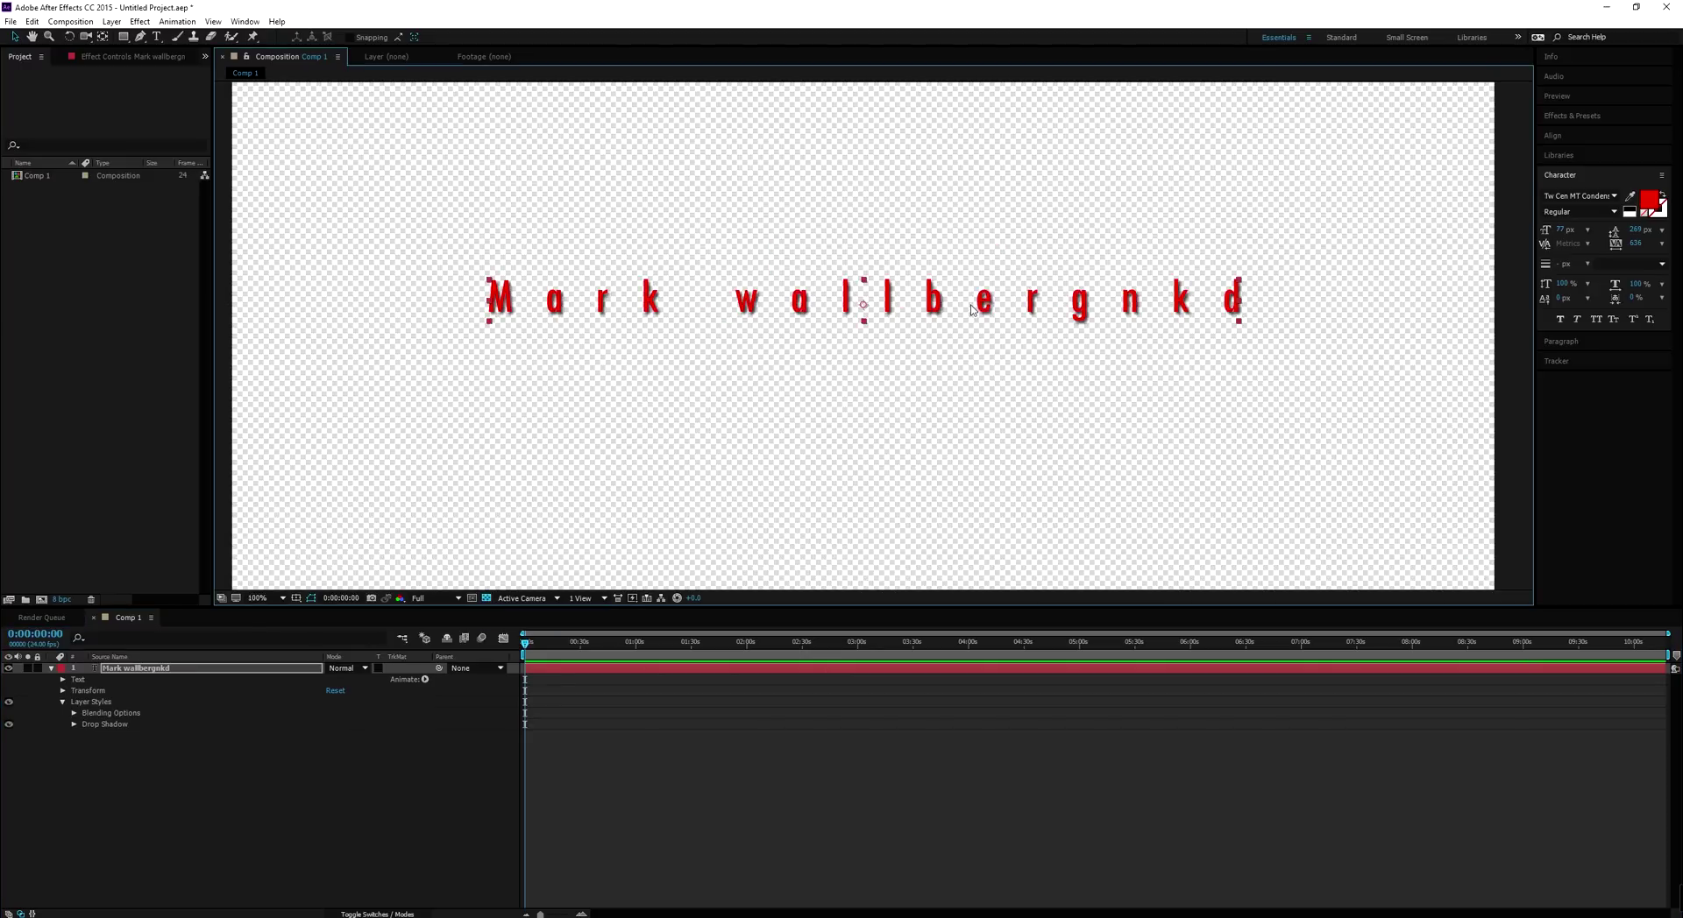
pyautogui.press('.')
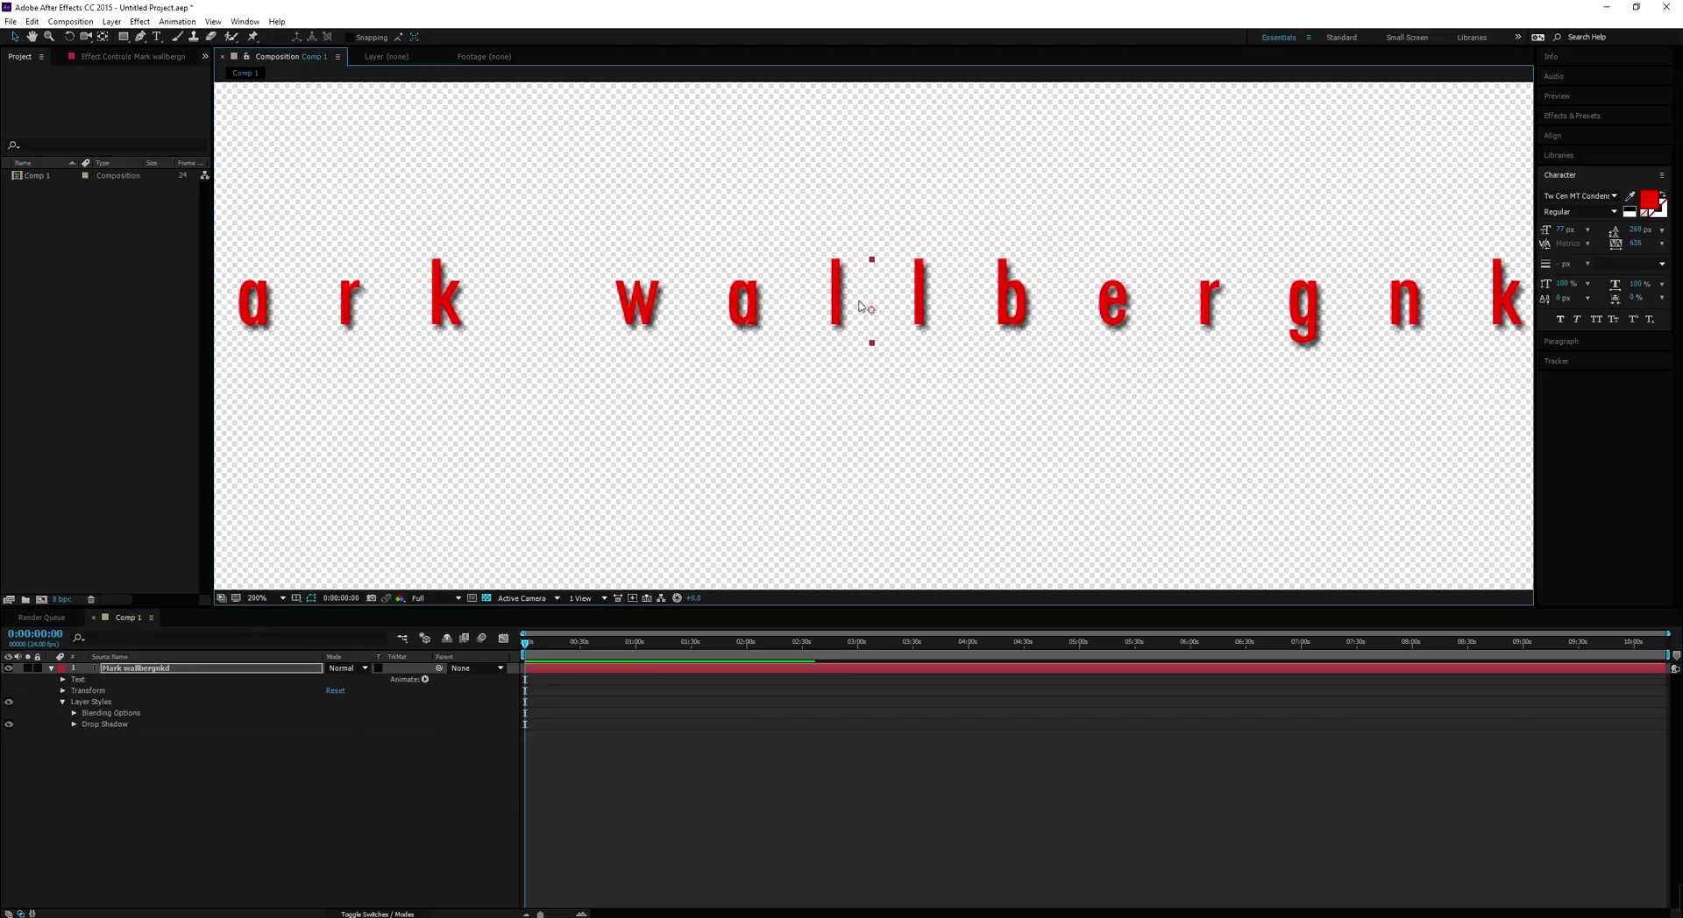
pyautogui.press(',')
pyautogui.press(',')
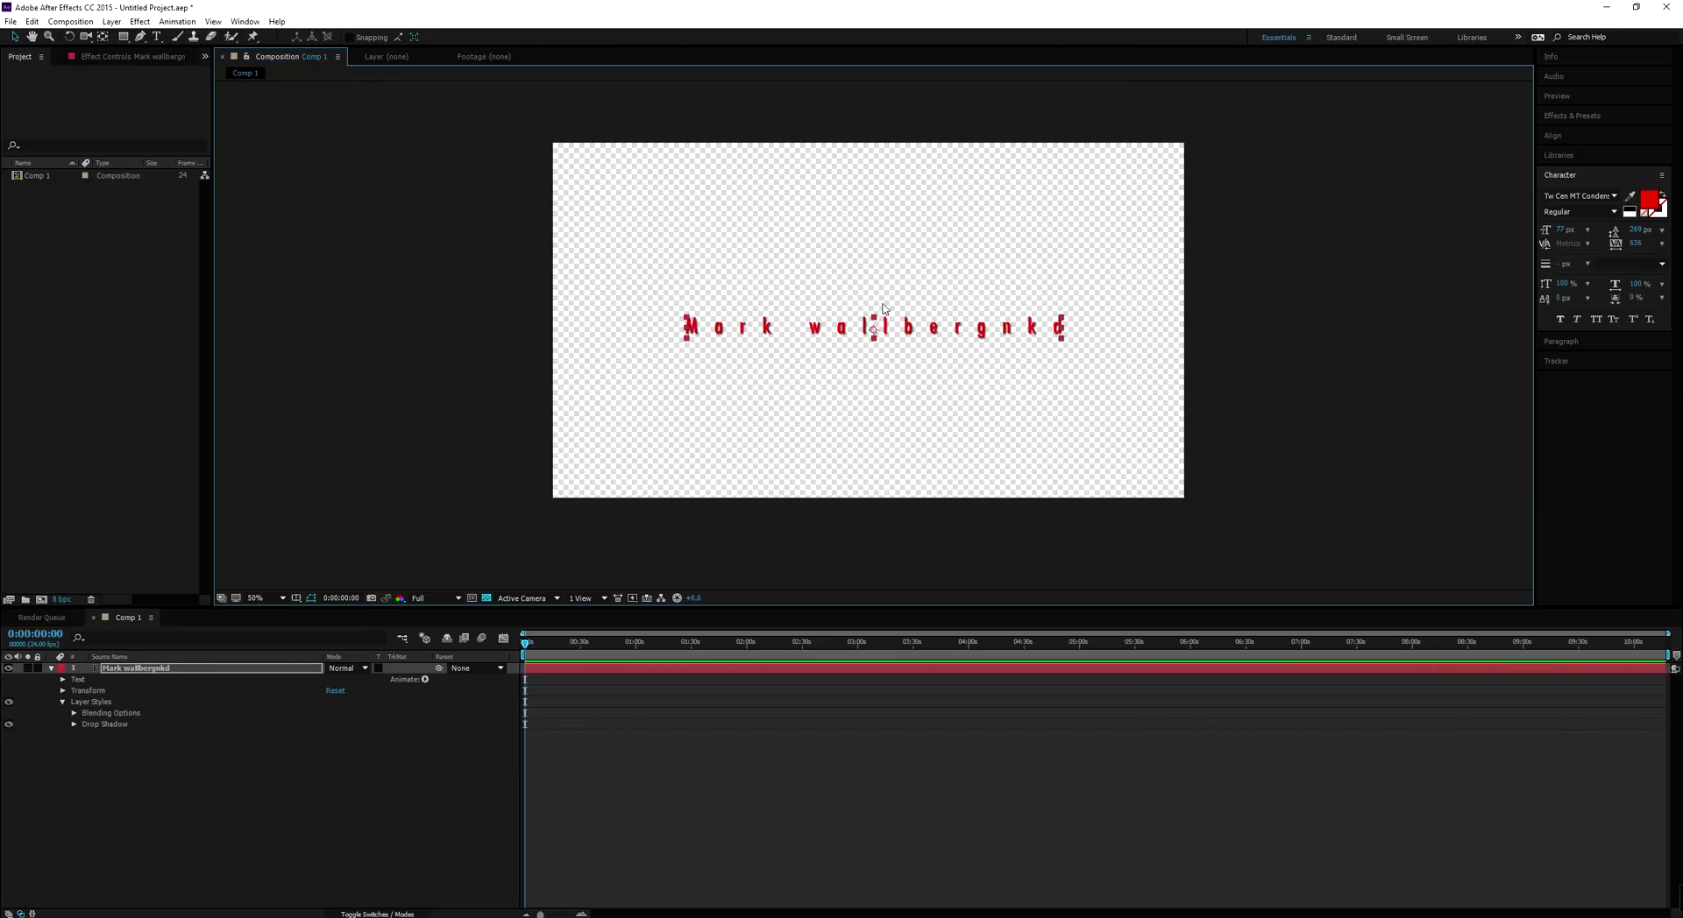
pyautogui.press('Delete')
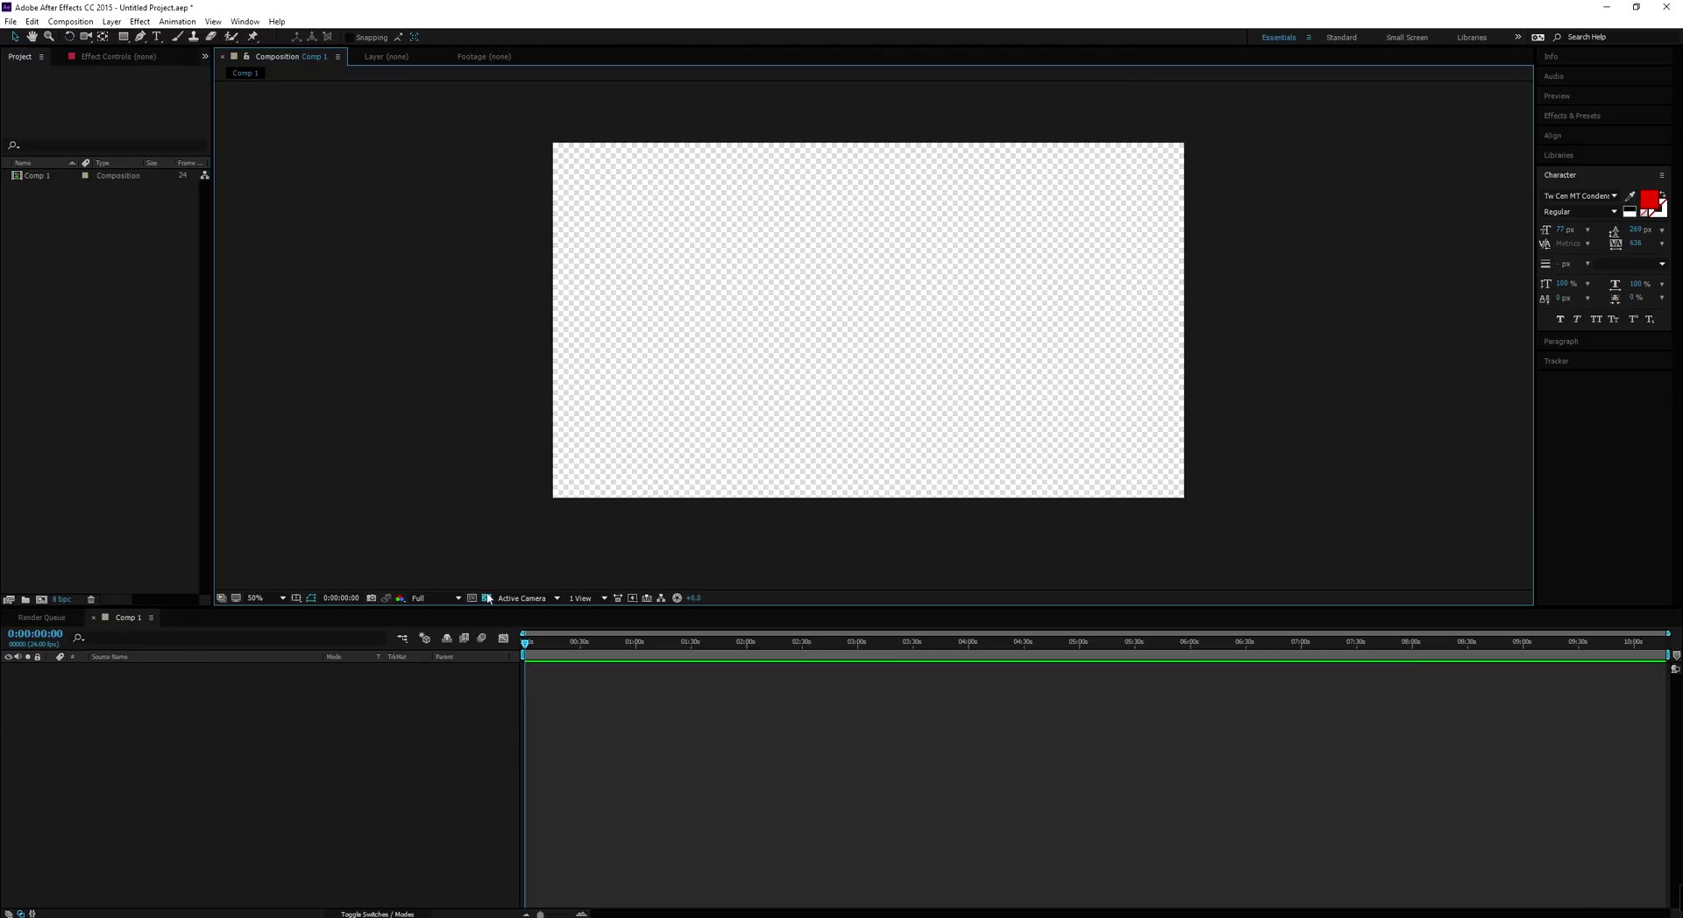
# Turn off the transparency grid so Comp 1 shows black, and bring up the File menu
pyautogui.click(486, 598)
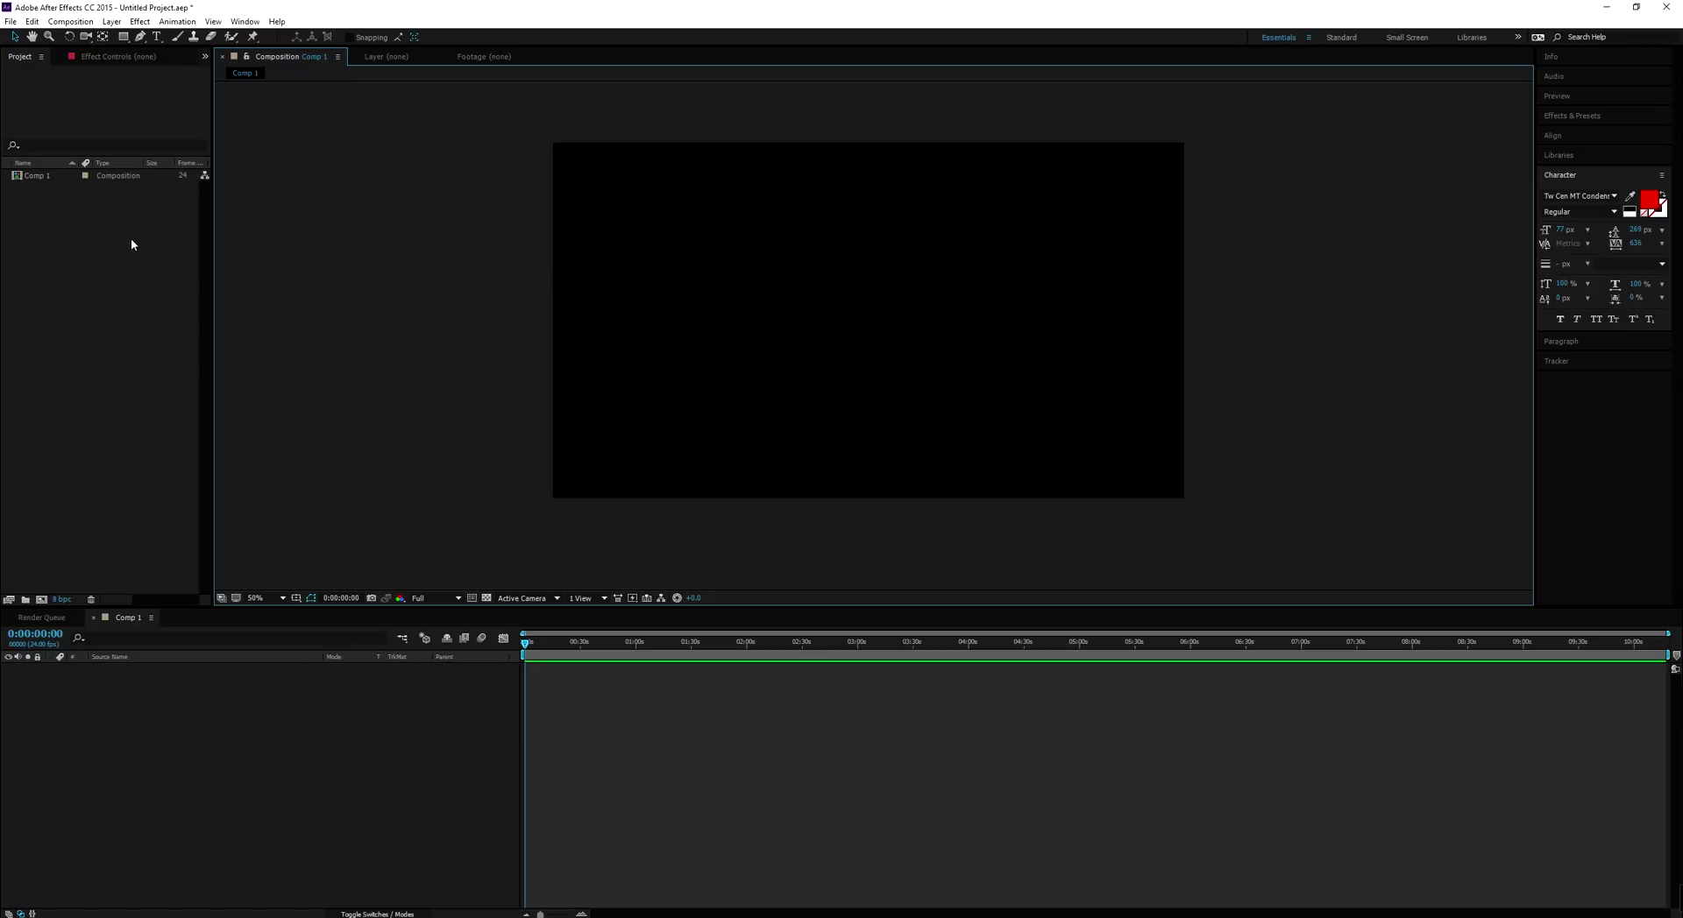
pyautogui.click(10, 21)
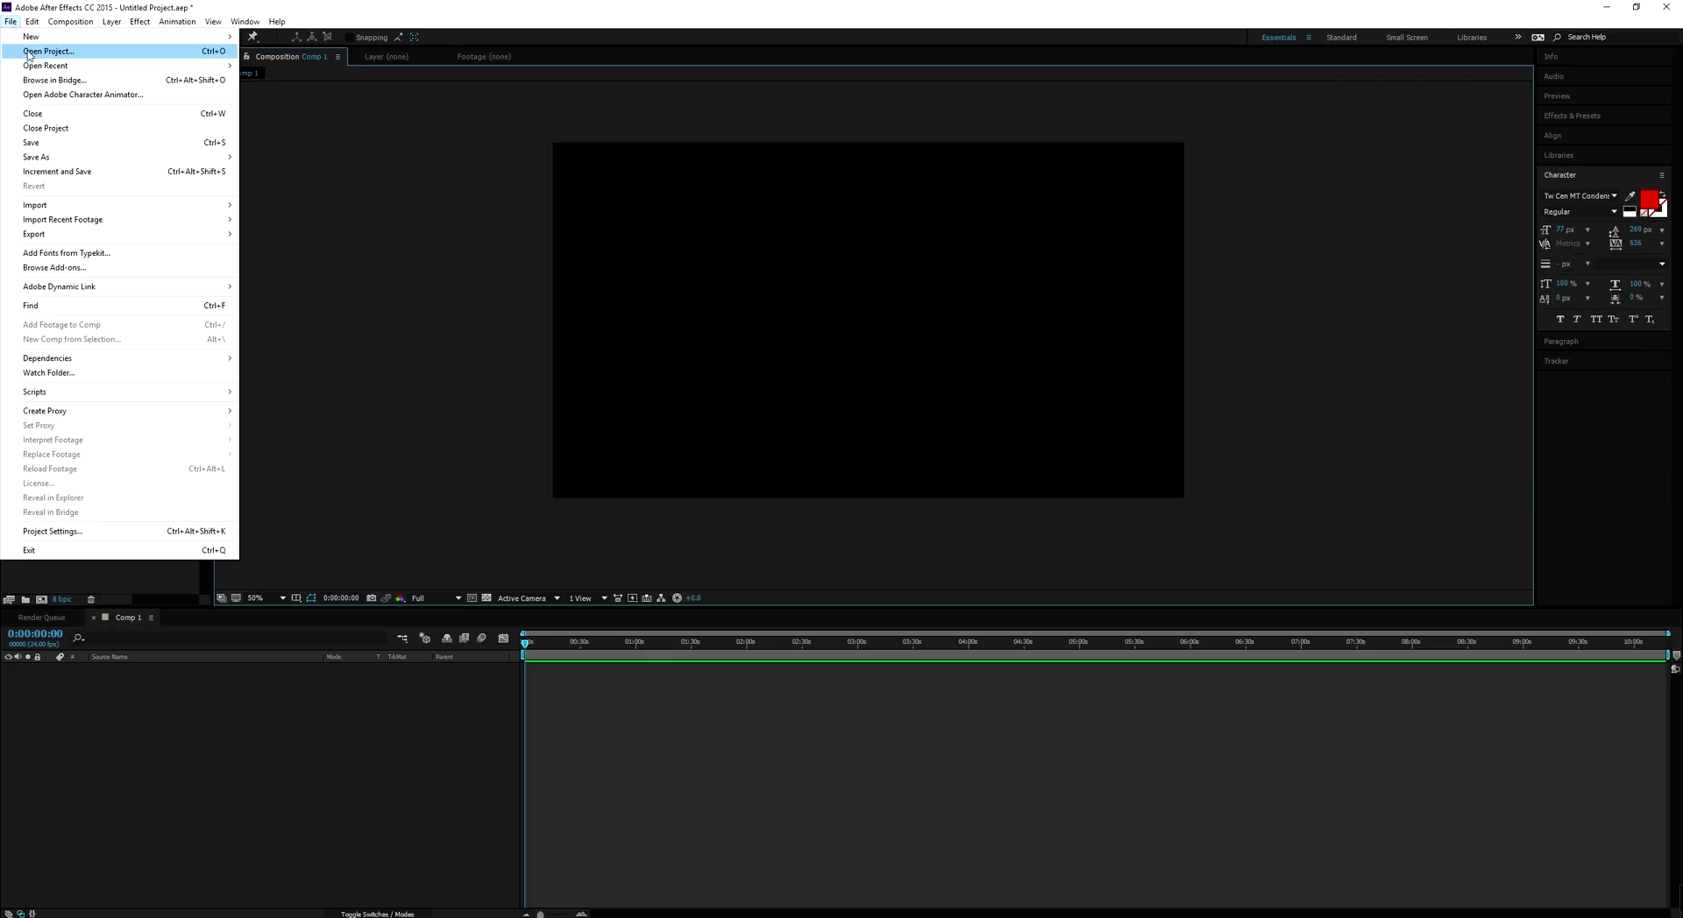
# Save the project as a random-letter .aep file in the Brawl of the Century VFX folder
pyautogui.moveTo(112, 159)
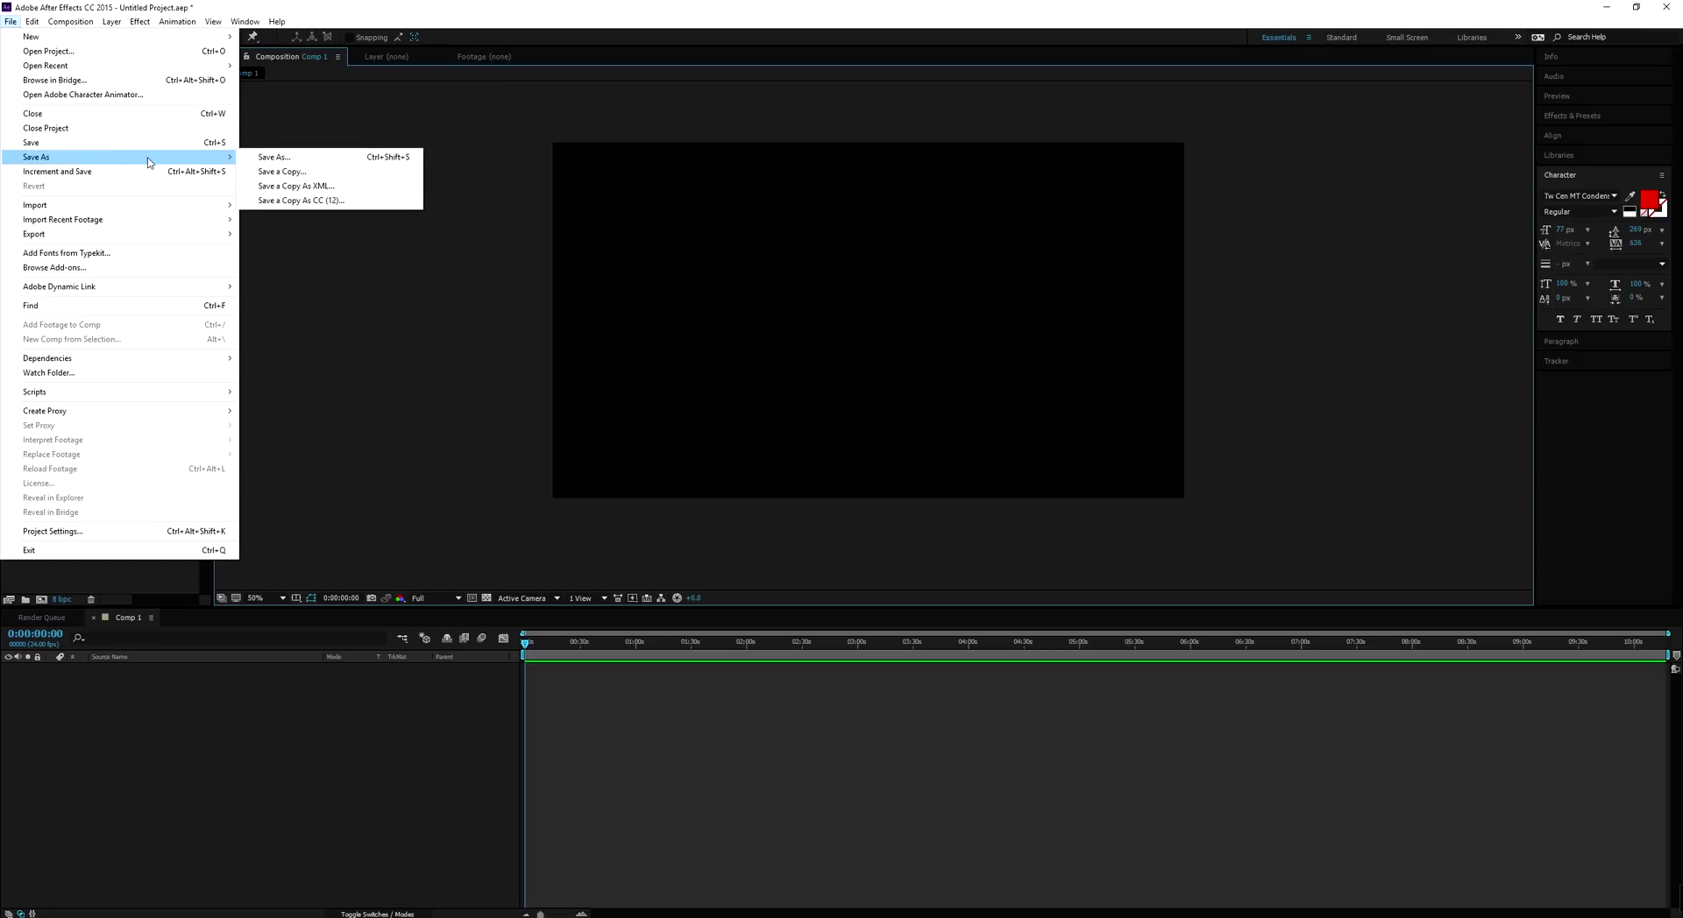
pyautogui.click(267, 156)
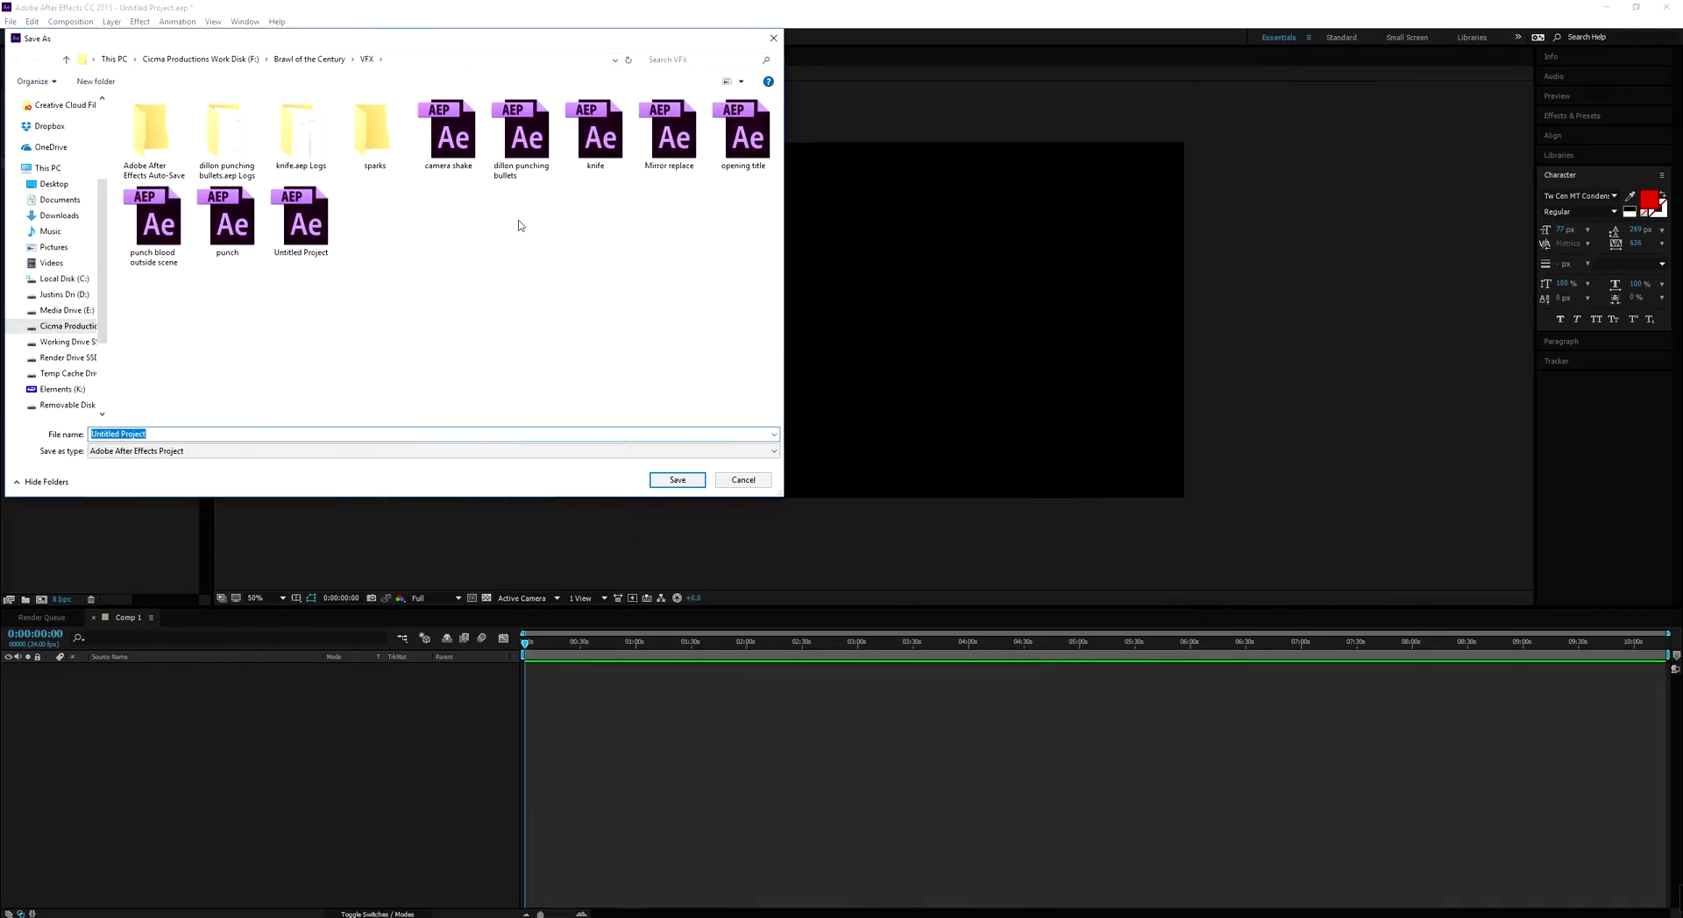
pyautogui.write('fjskdfnsalkfjnsadlfdnjsa;lkfjnaslfknsjnflksajfnsalkfnj')
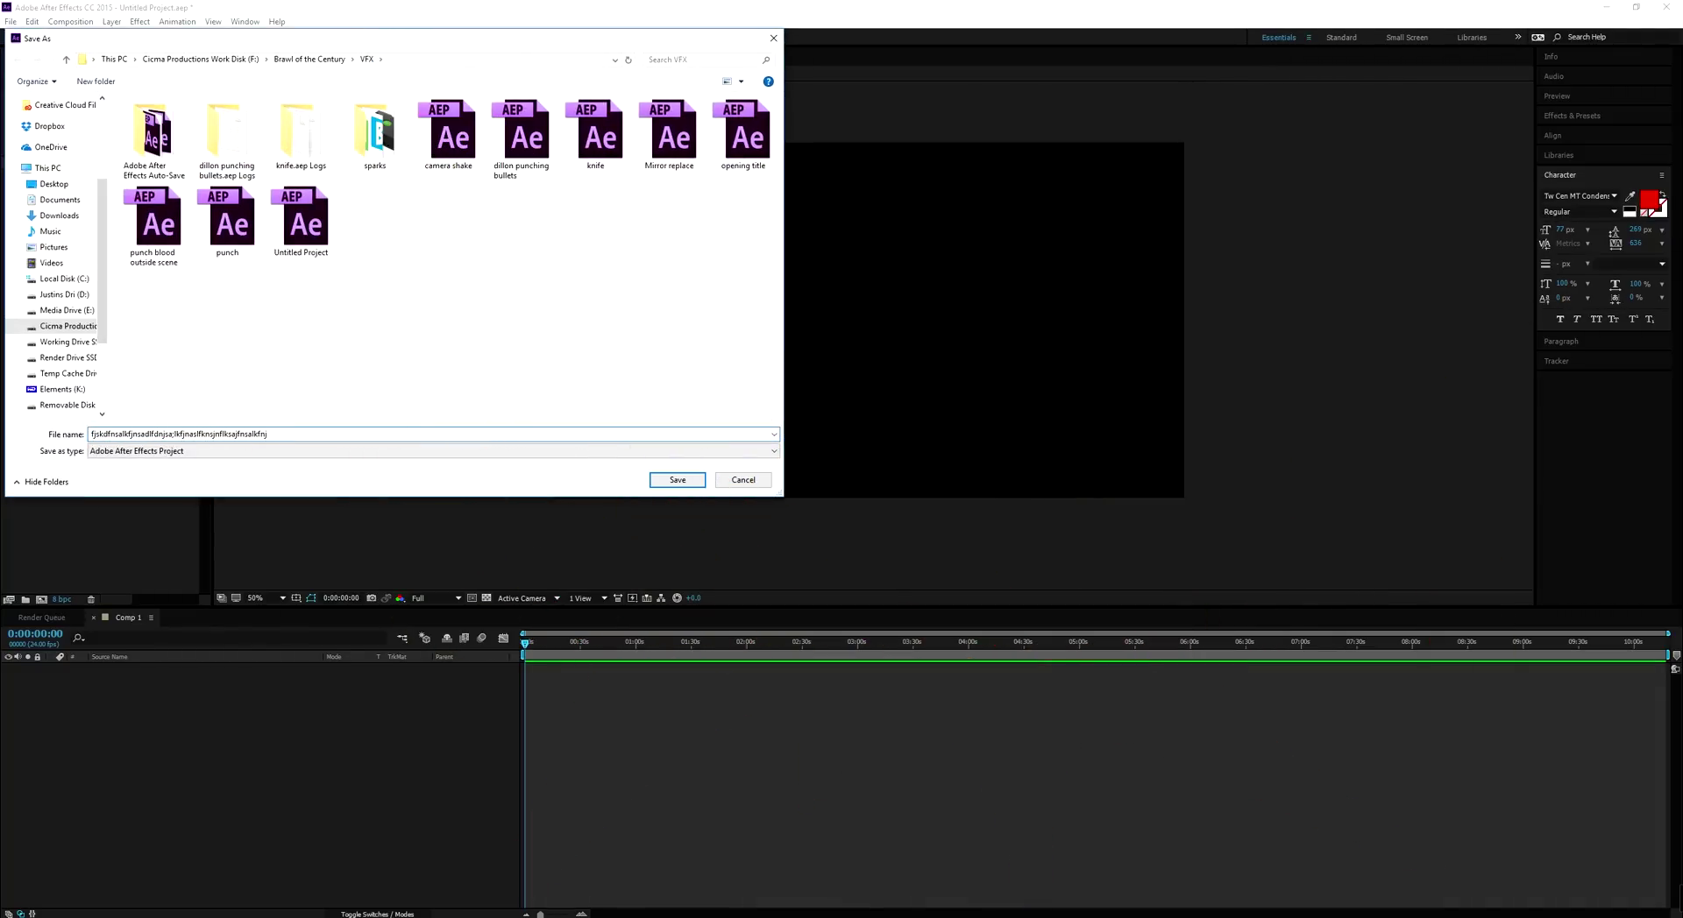
pyautogui.press('Return')
pyautogui.click(14, 23)
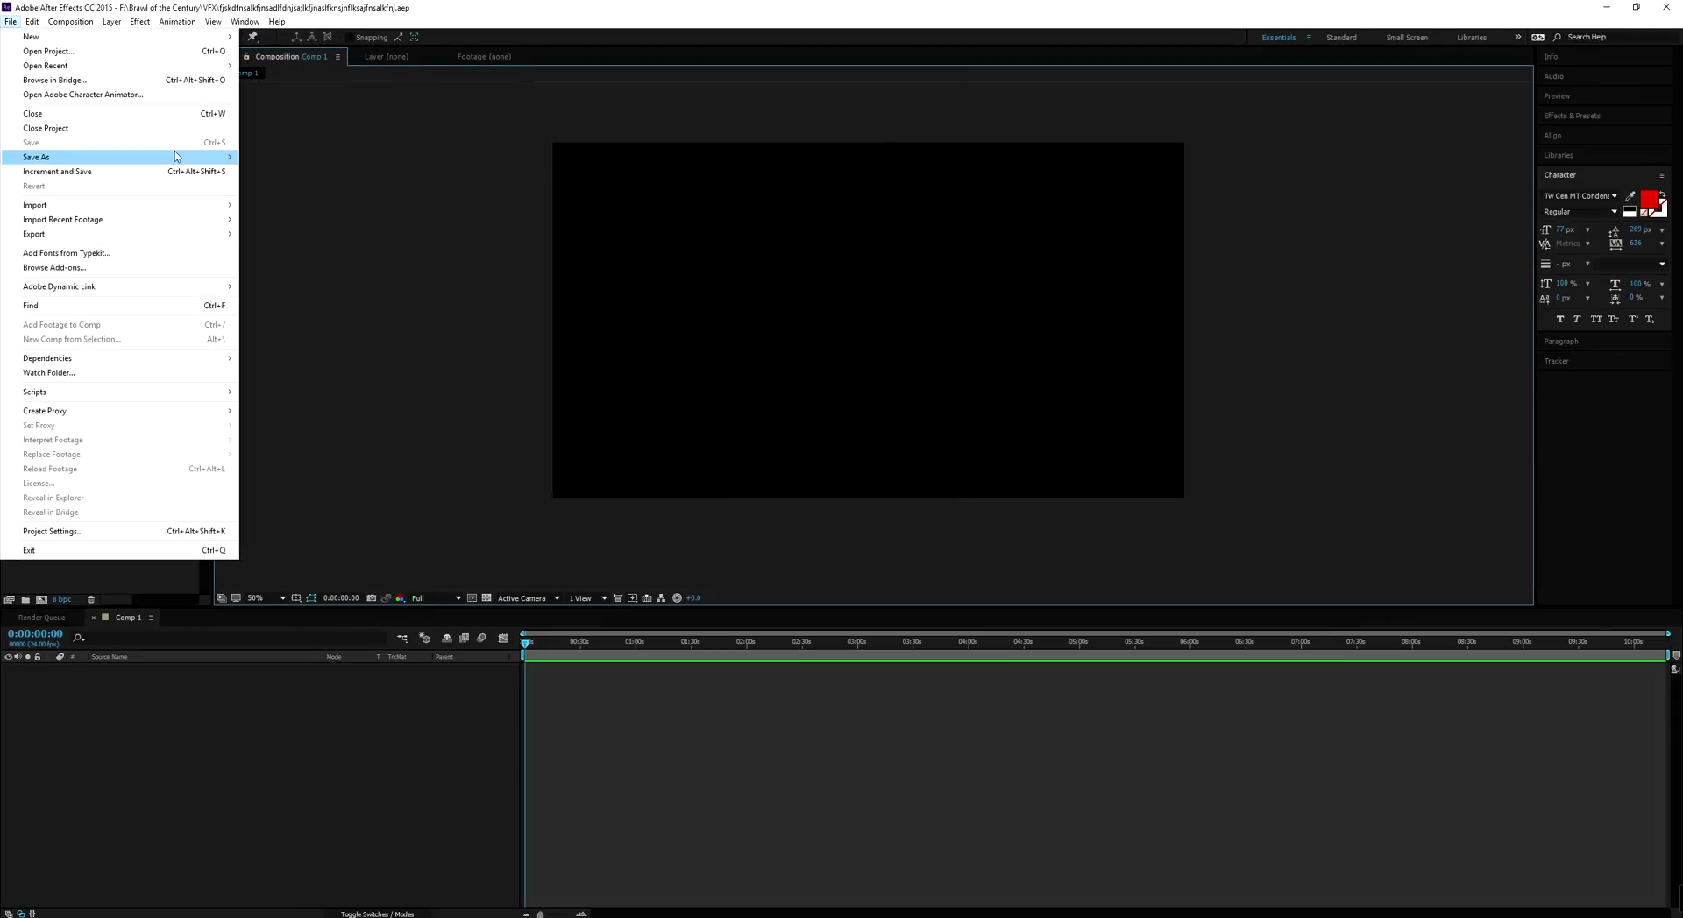
pyautogui.click(627, 171)
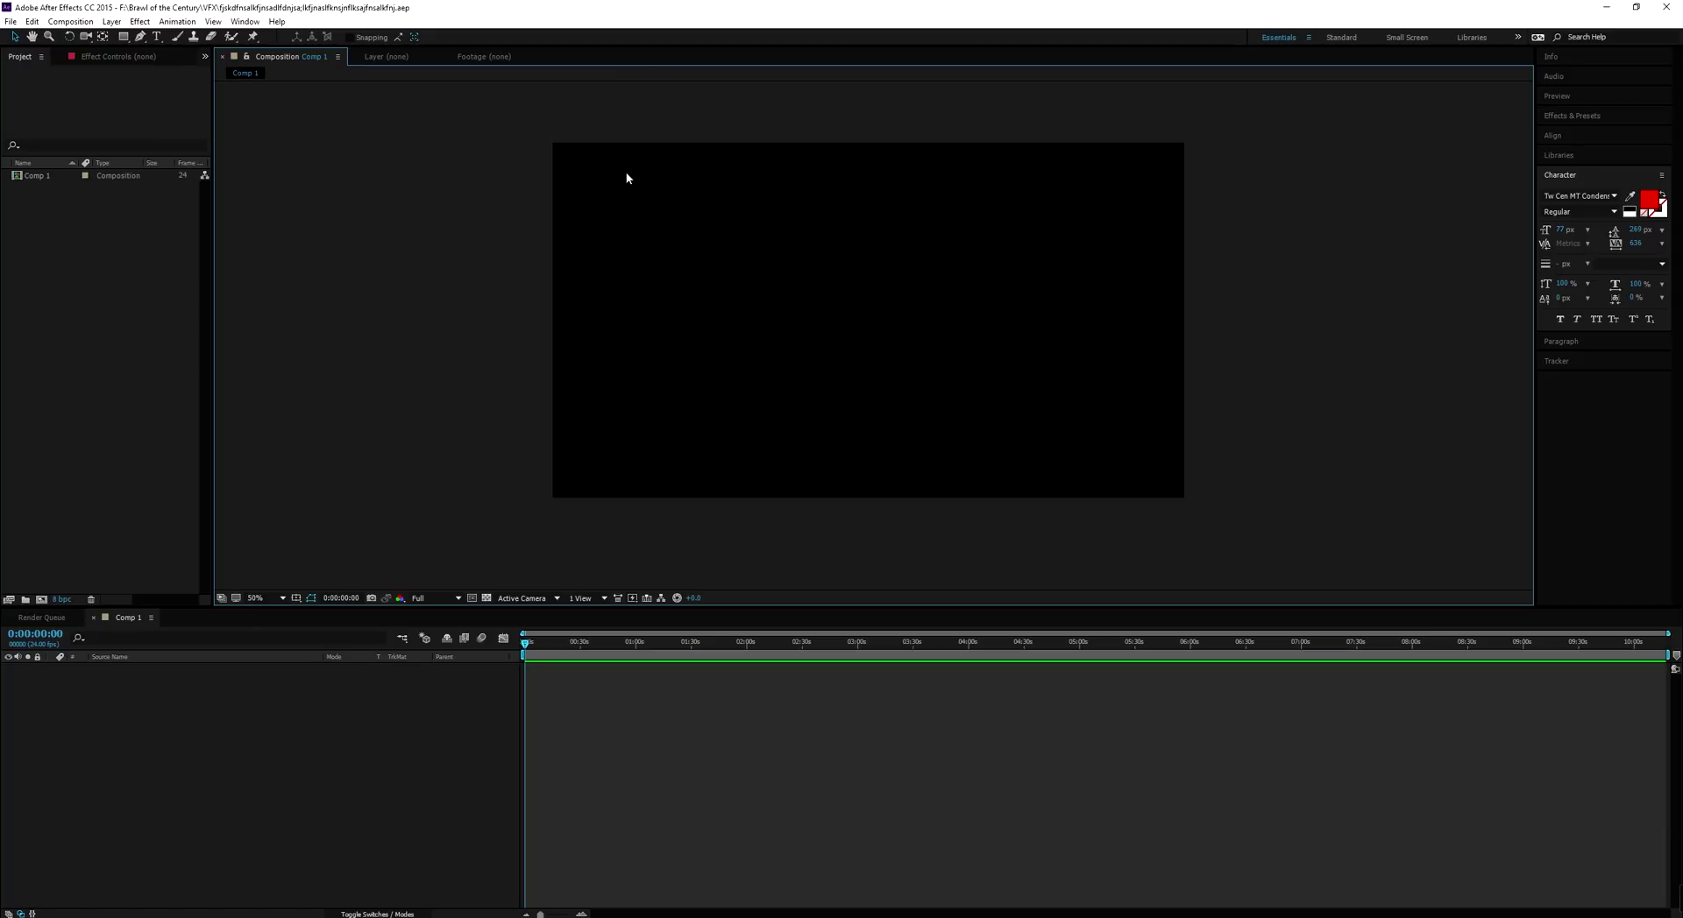
# Add a test text layer reading 'fnskfjnaslkdf' to Comp 1
pyautogui.click(116, 269)
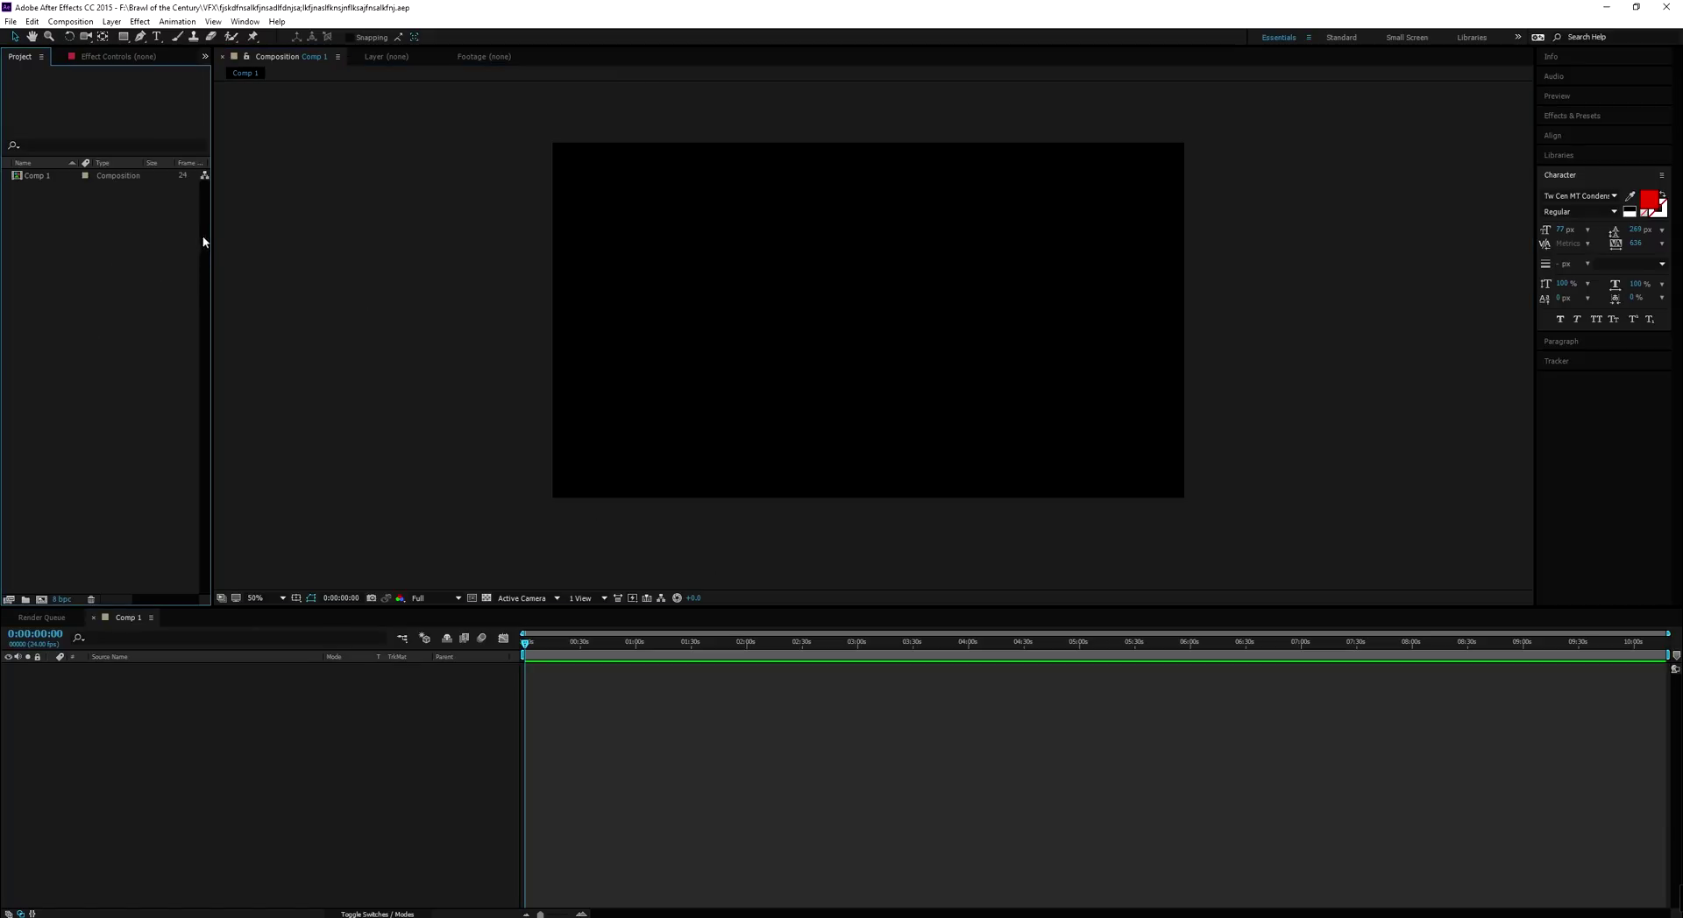
pyautogui.click(111, 21)
pyautogui.click(527, 268)
pyautogui.click(110, 22)
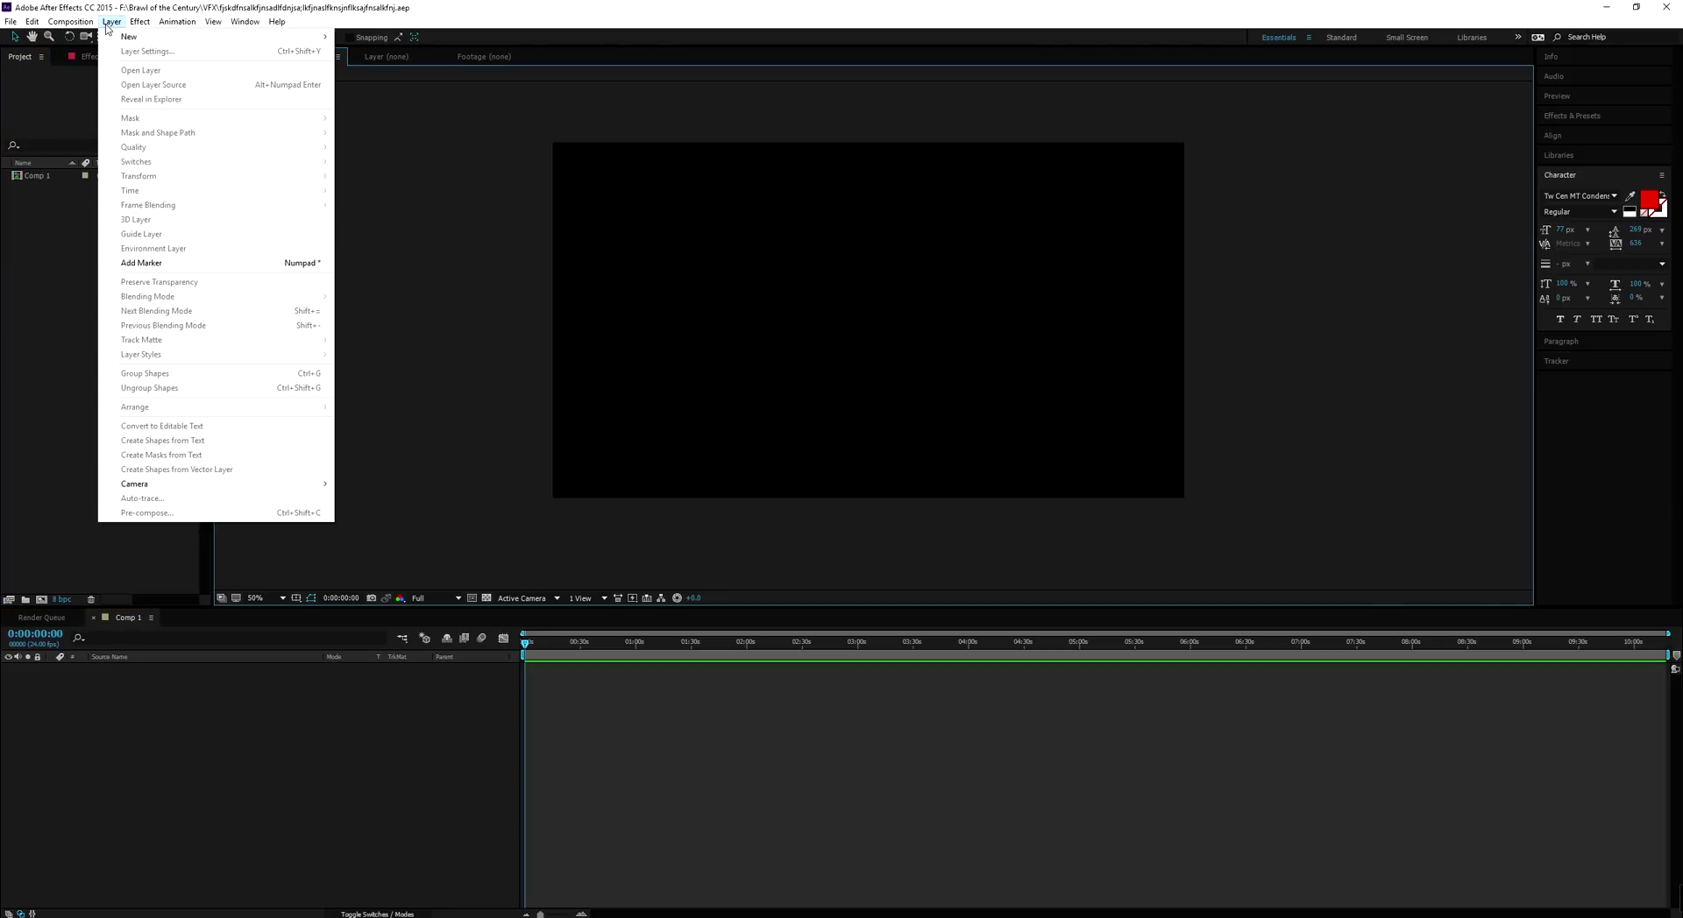
pyautogui.moveTo(119, 35)
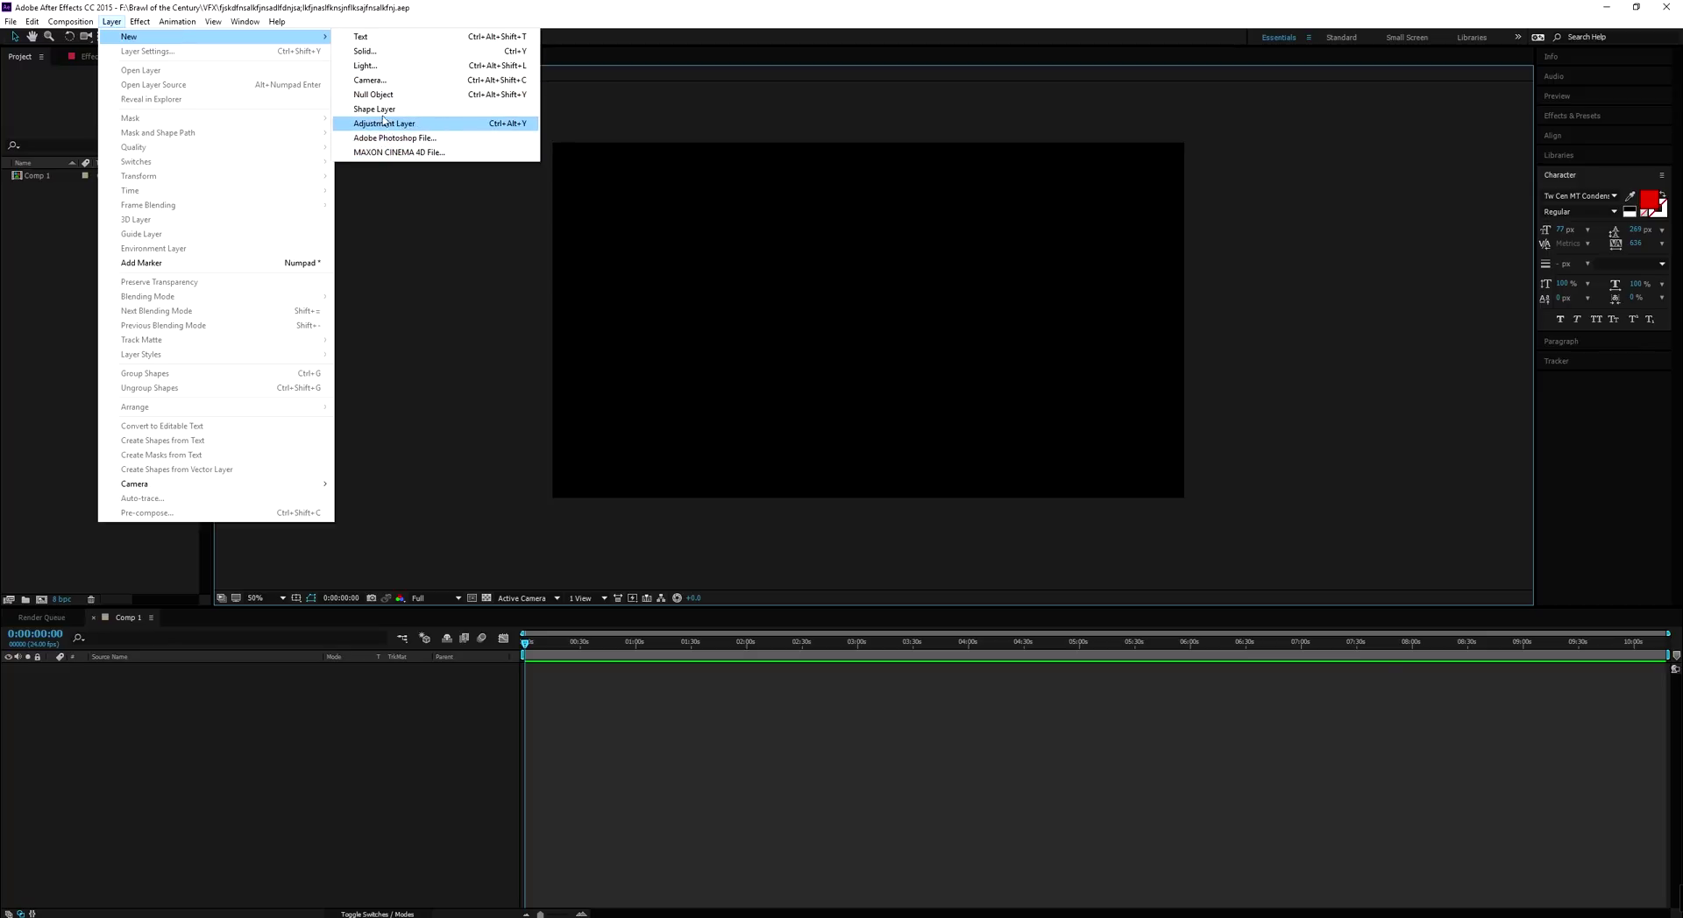
pyautogui.click(388, 48)
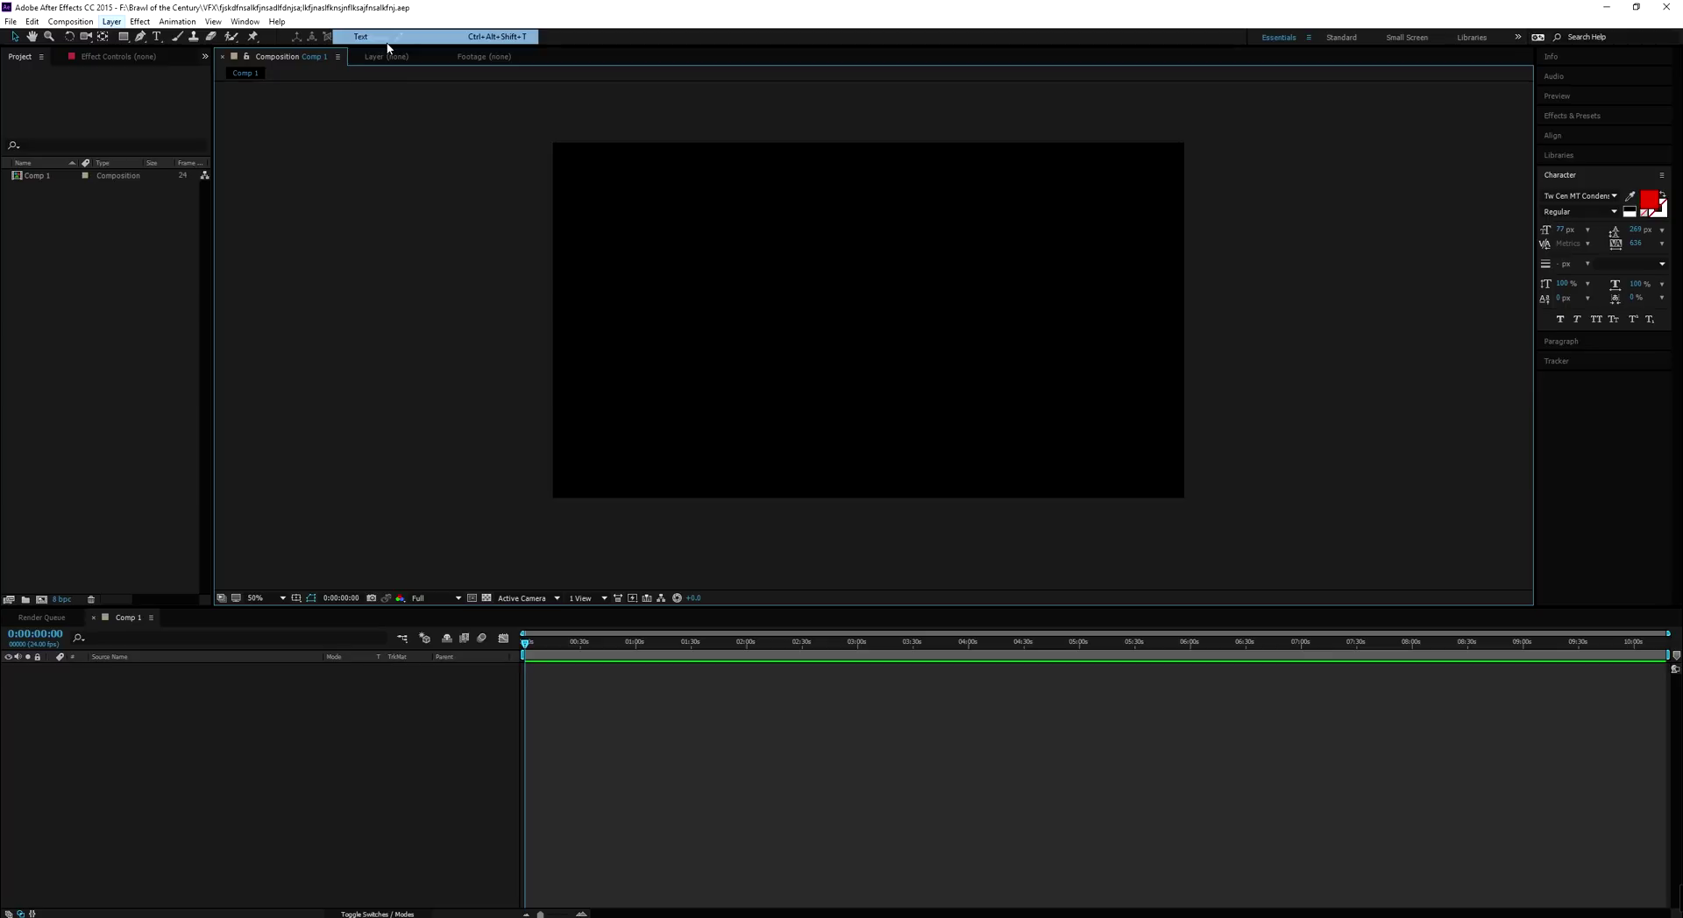
pyautogui.write('fnskfjnaslkdf')
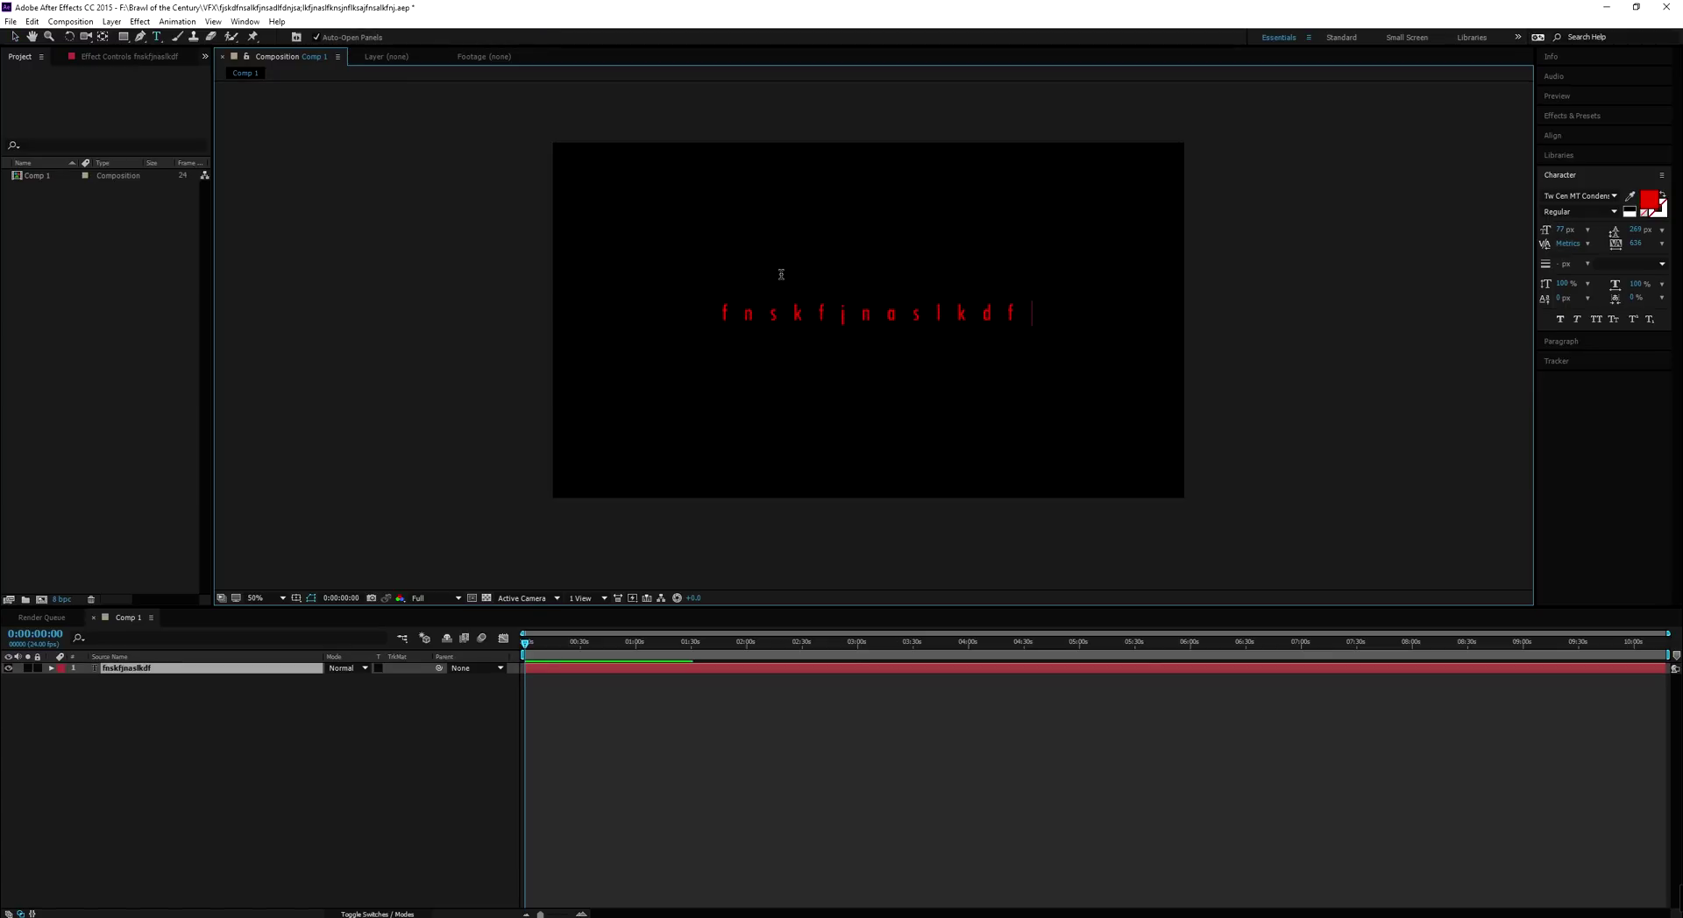
pyautogui.click(162, 681)
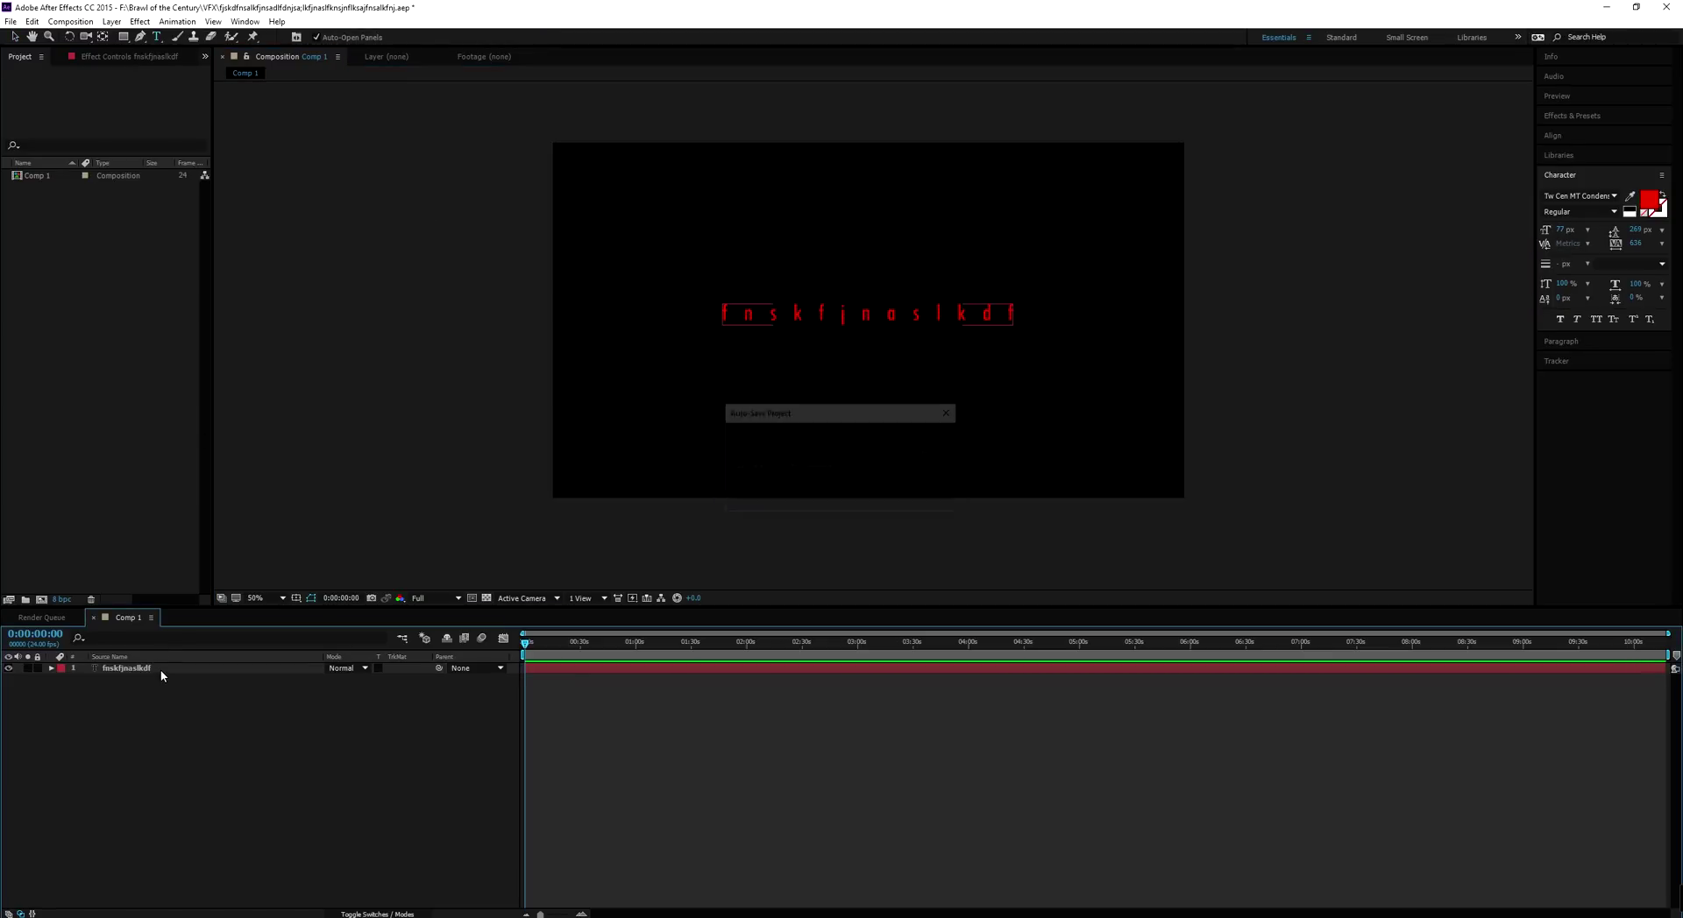
# Delete the test text layer, leaving Comp 1 with no layers
pyautogui.click(162, 671)
pyautogui.press('Delete')
pyautogui.click(113, 21)
pyautogui.moveTo(130, 41)
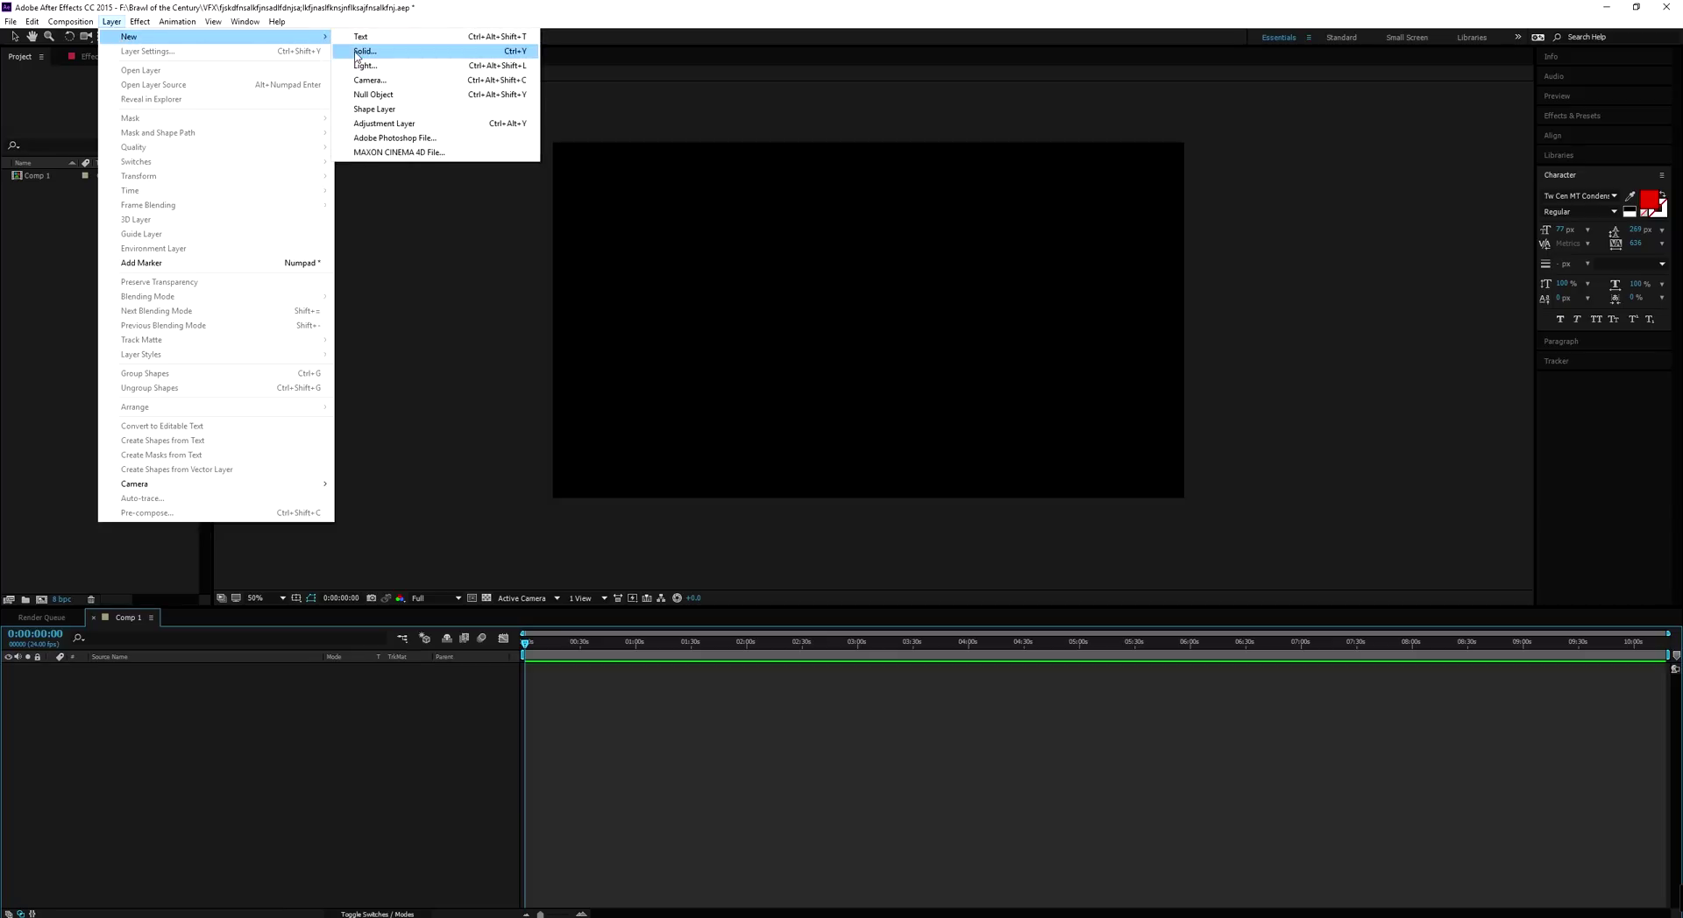
# Create a comp-sized pure blue solid, Blue Solid 1, and return to the Selection tool
pyautogui.click(357, 52)
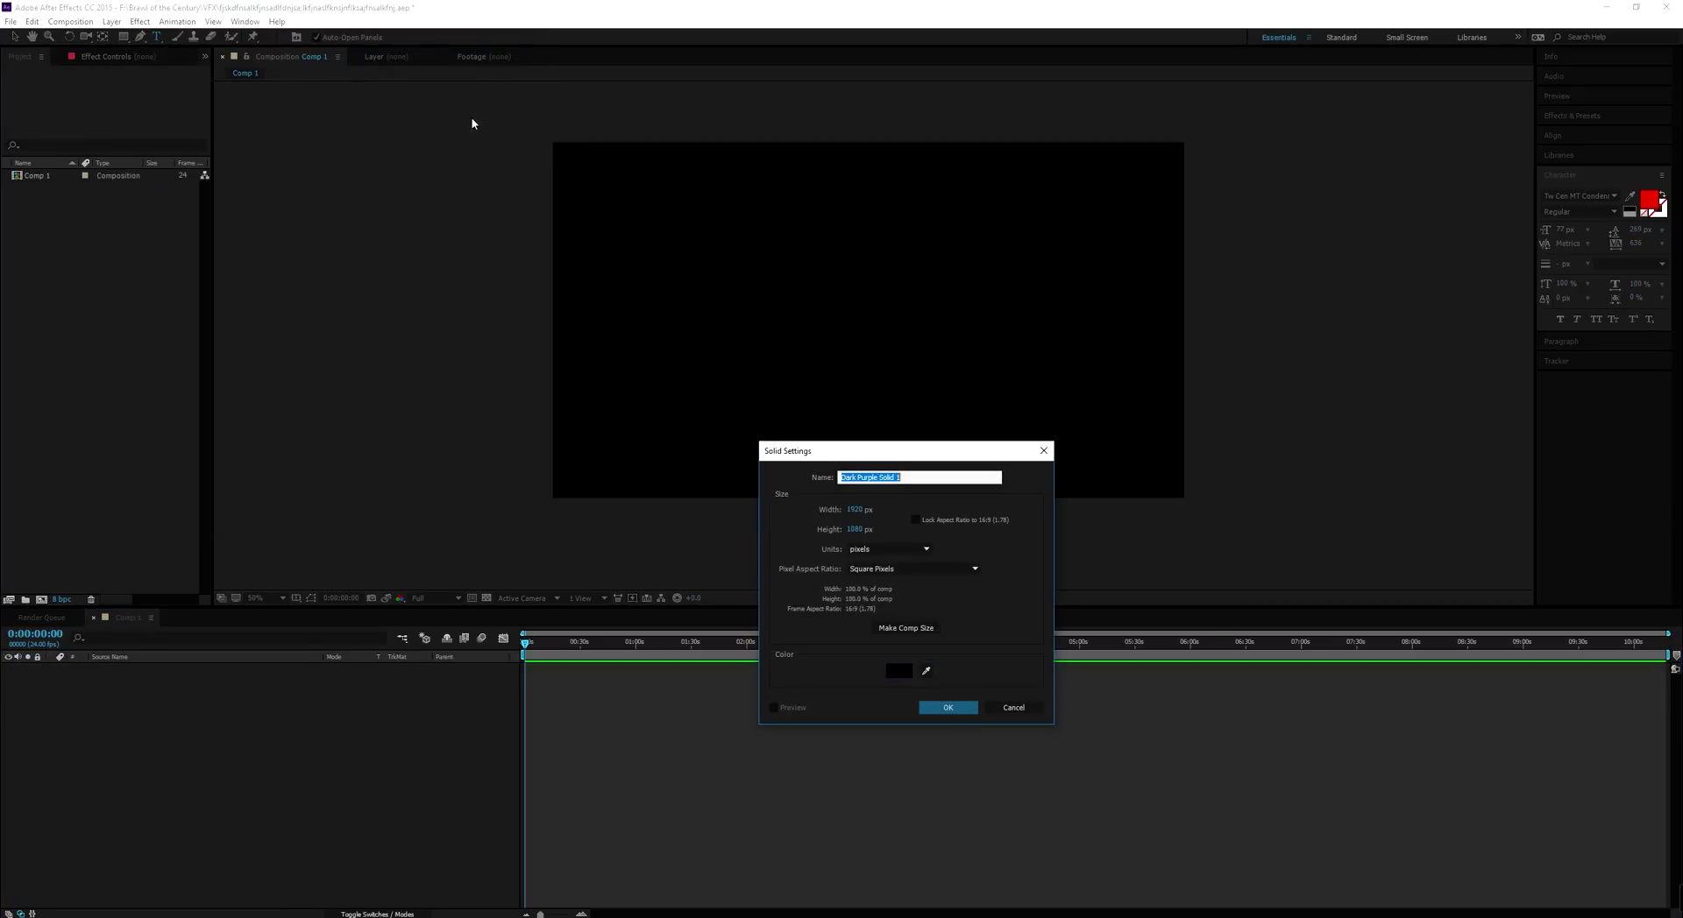
pyautogui.click(908, 672)
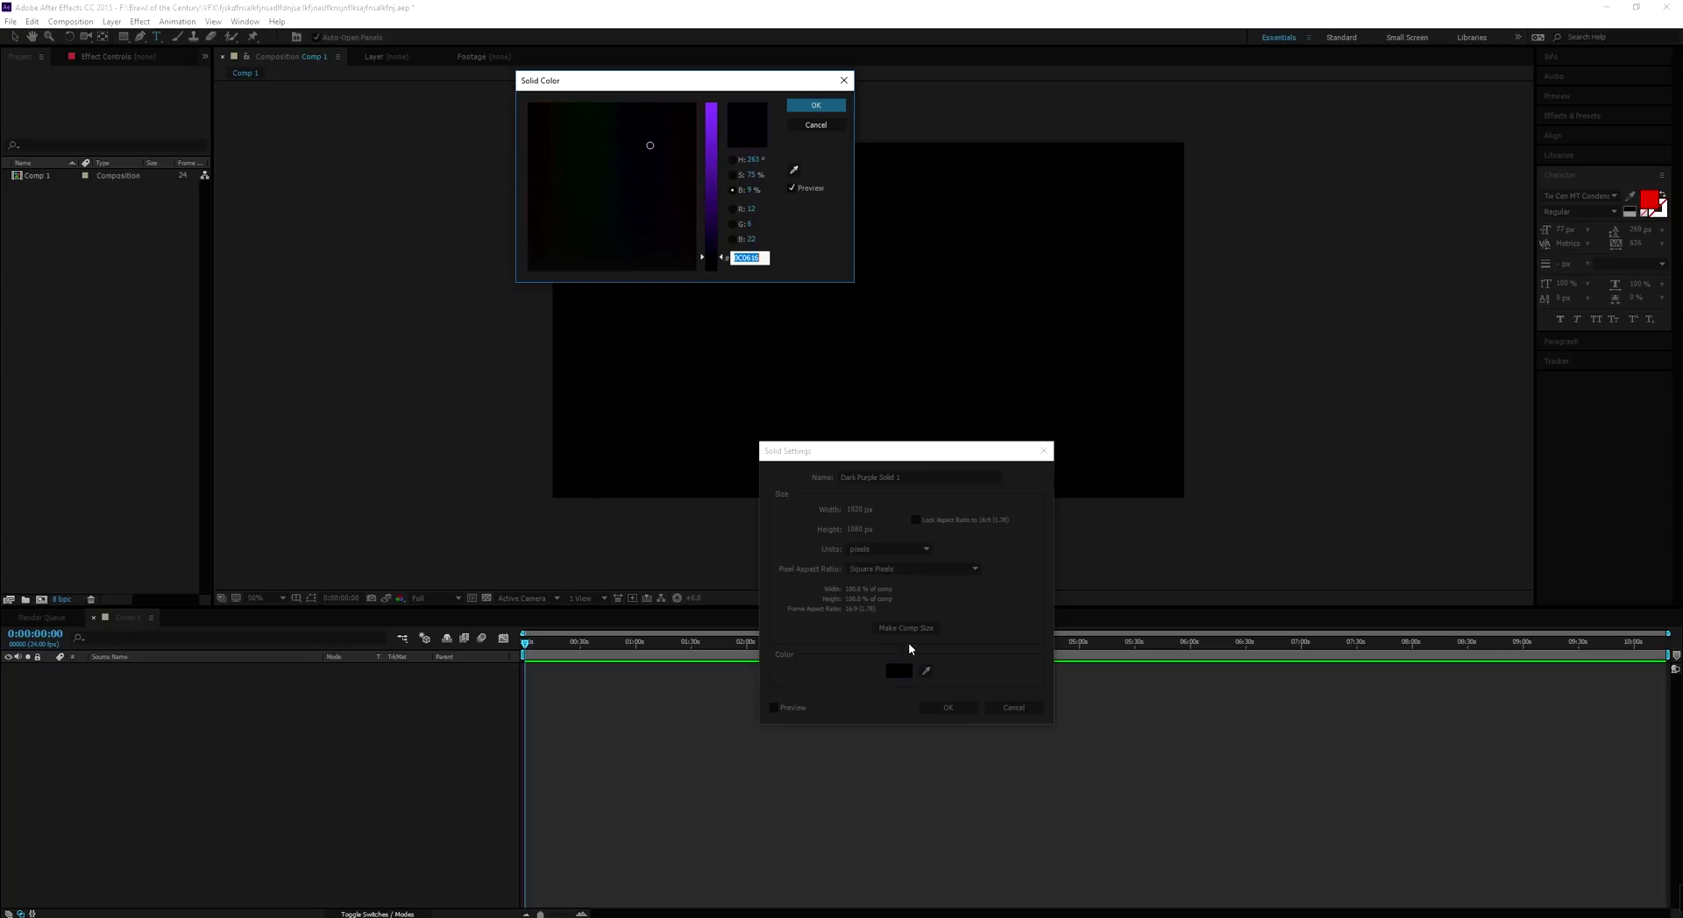
pyautogui.moveTo(719, 175); pyautogui.dragTo(715, 103)
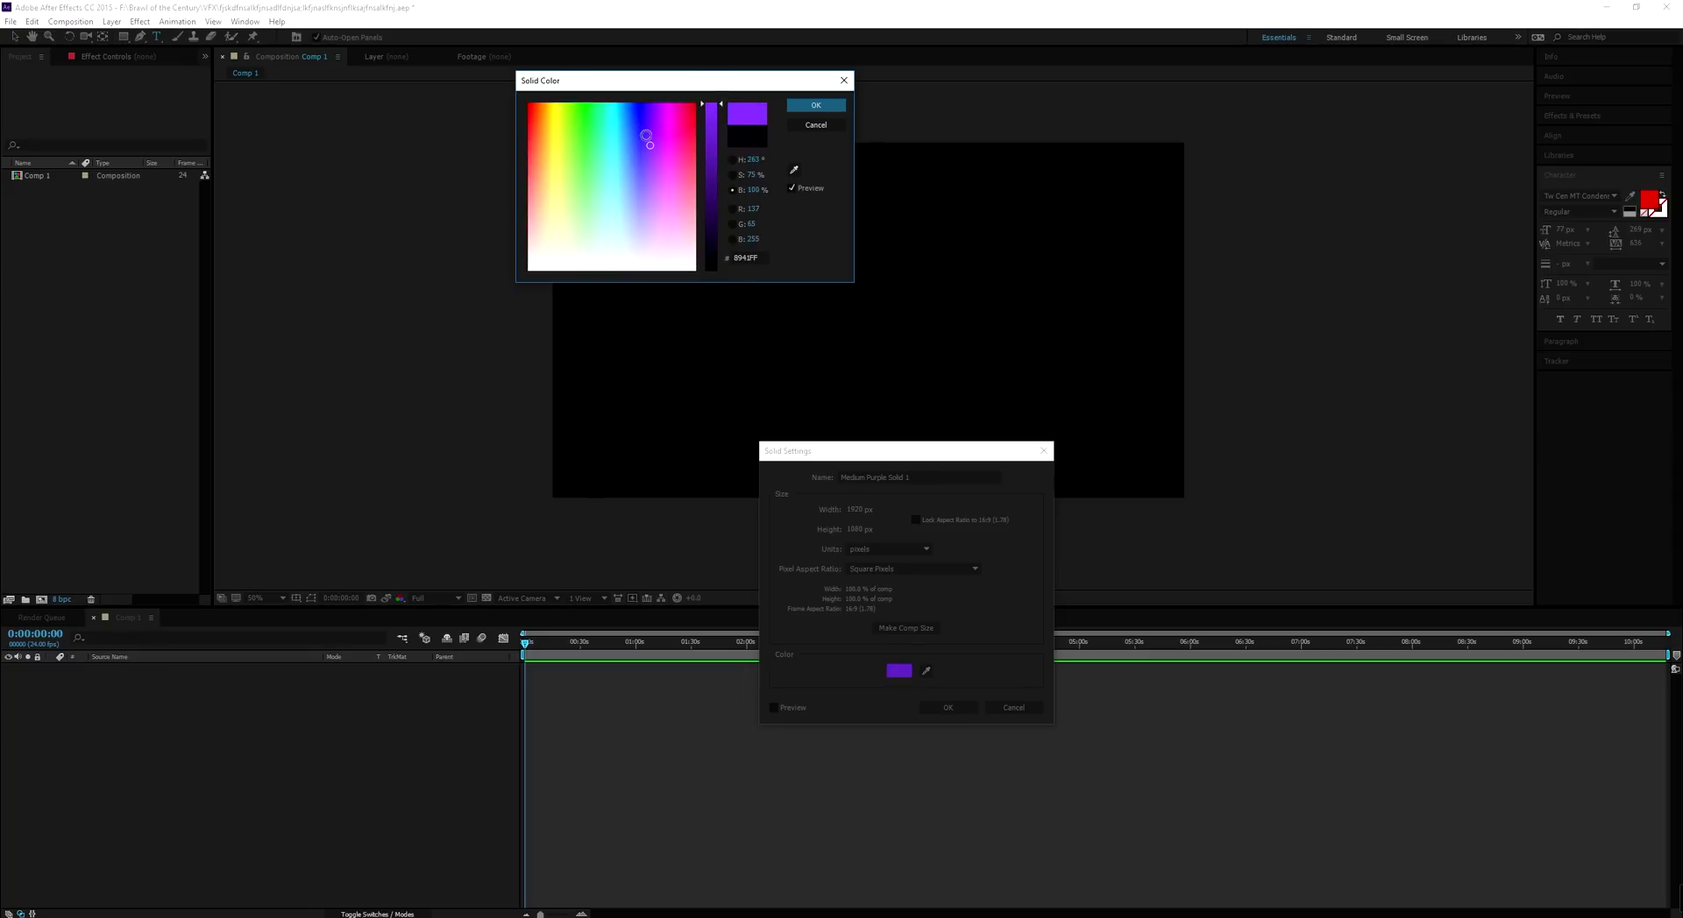
pyautogui.click(640, 105)
pyautogui.click(815, 105)
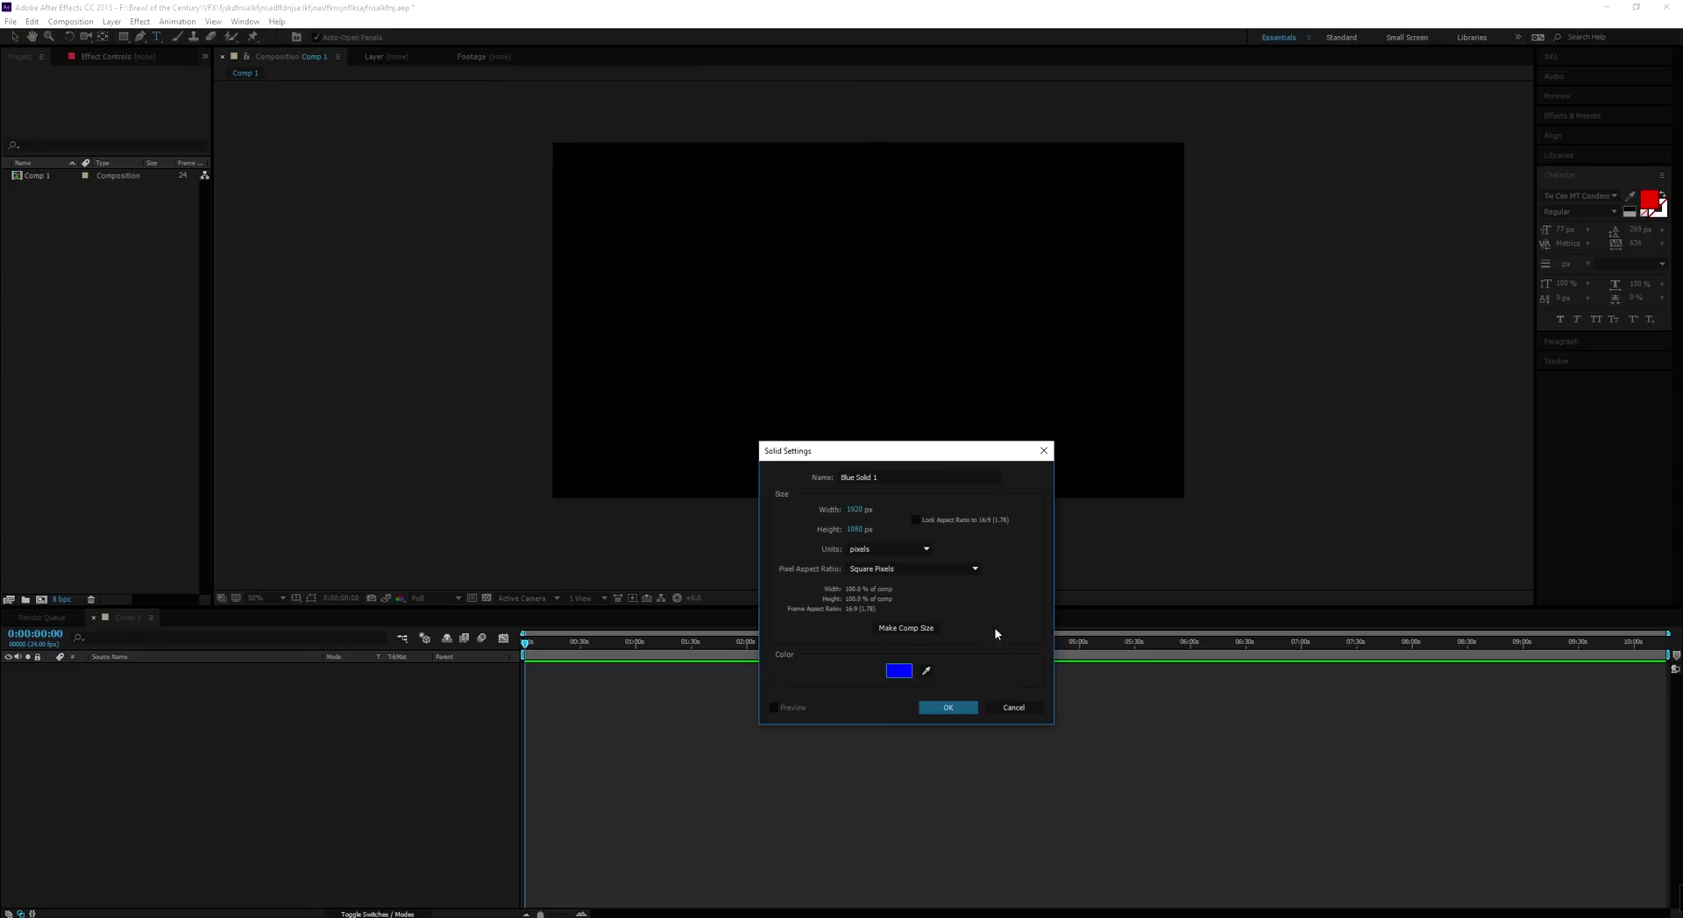
pyautogui.click(963, 710)
pyautogui.press('v')
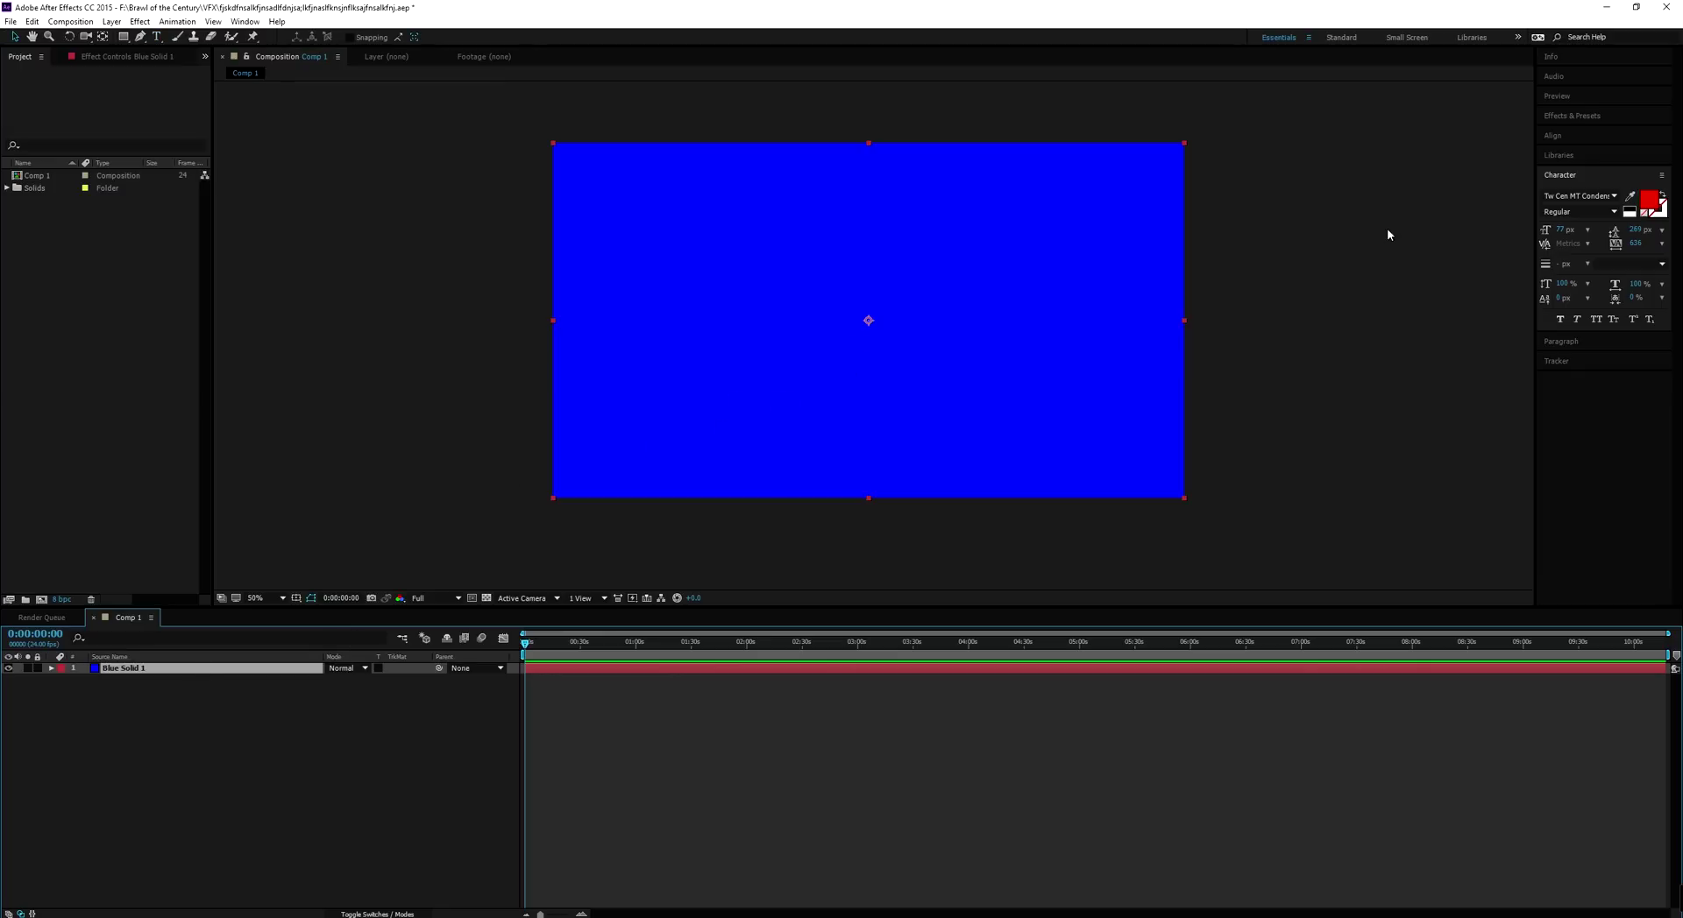
# Search effects for 'ramp' and apply a radial Gradient Ramp to the blue solid
pyautogui.click(1586, 117)
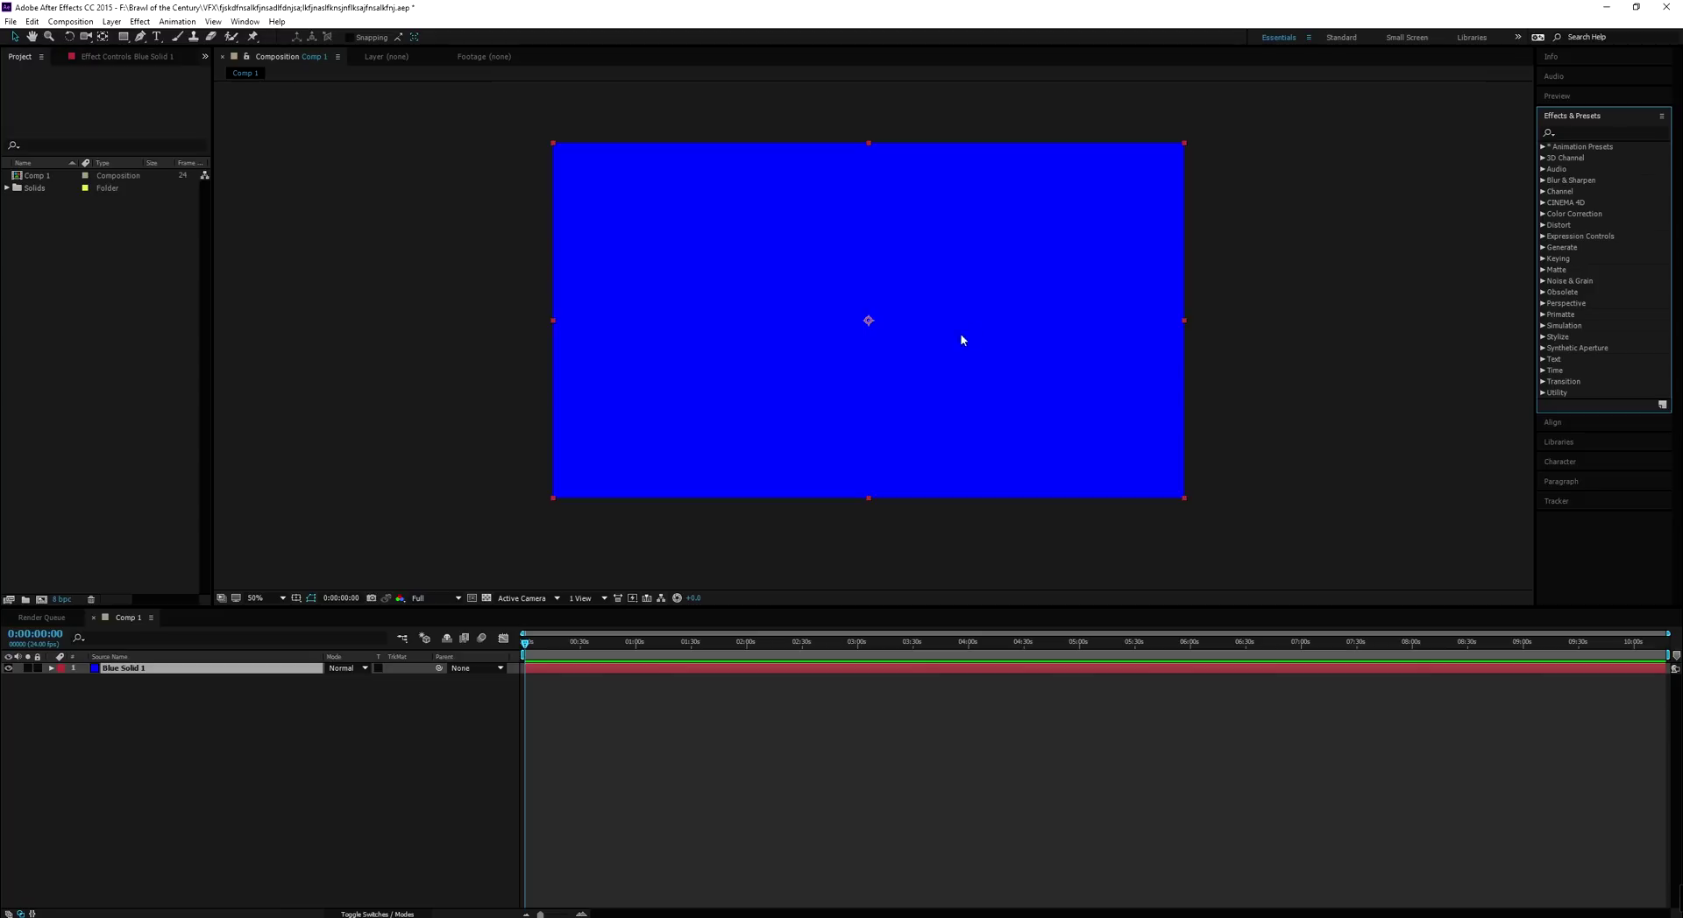
pyautogui.click(1562, 131)
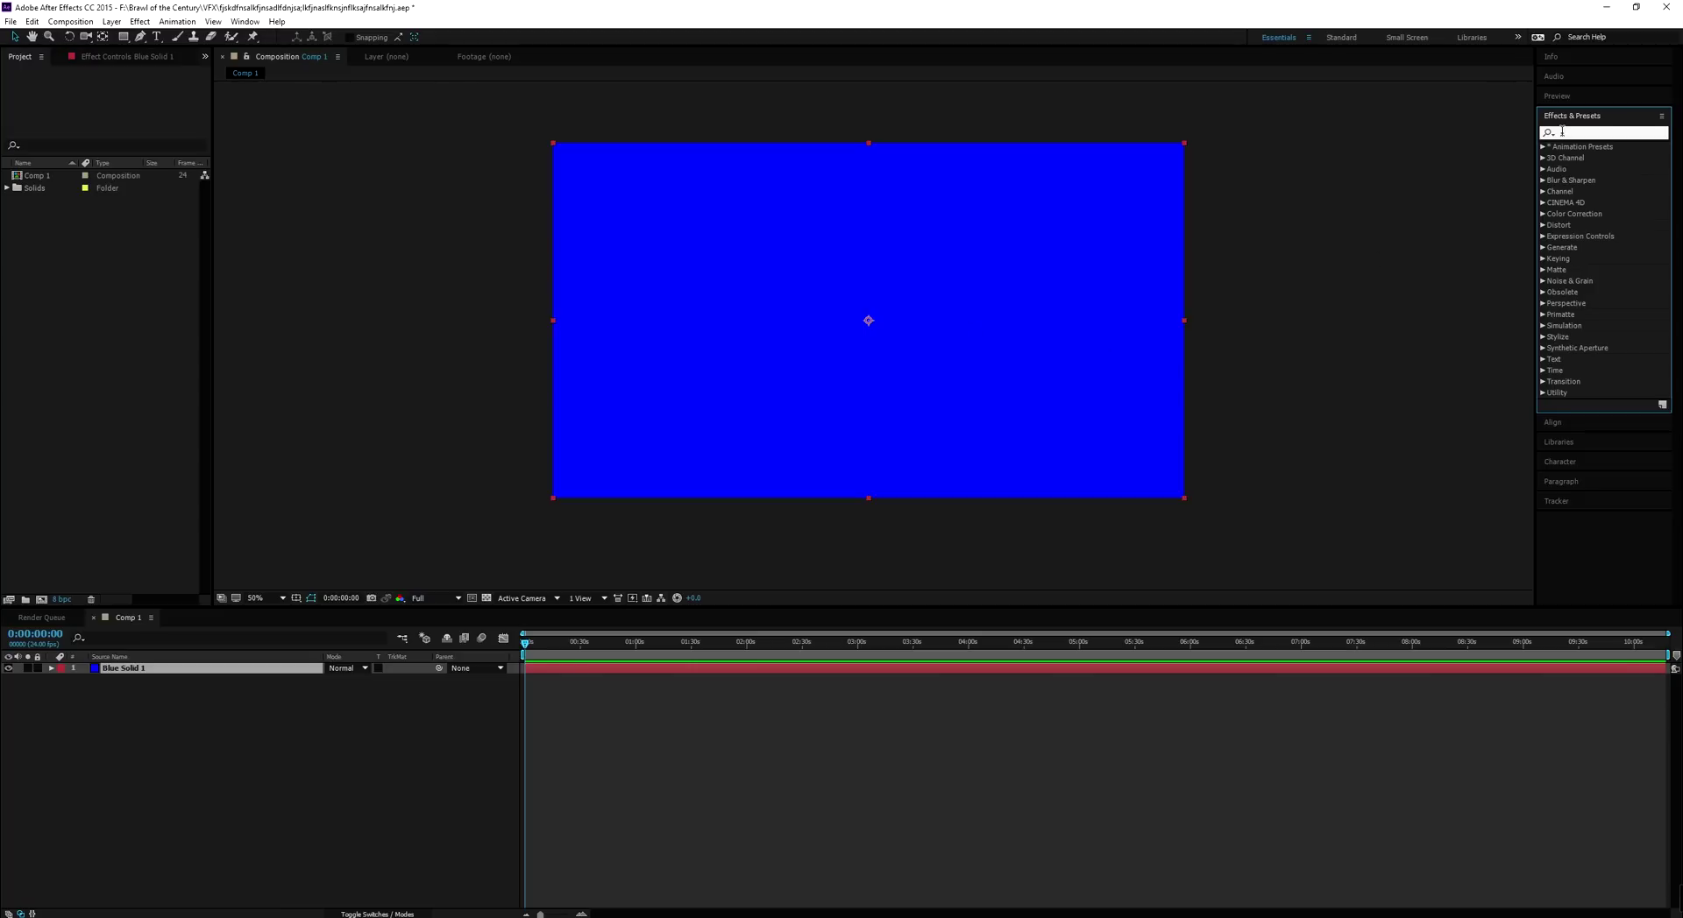
pyautogui.write('ramp')
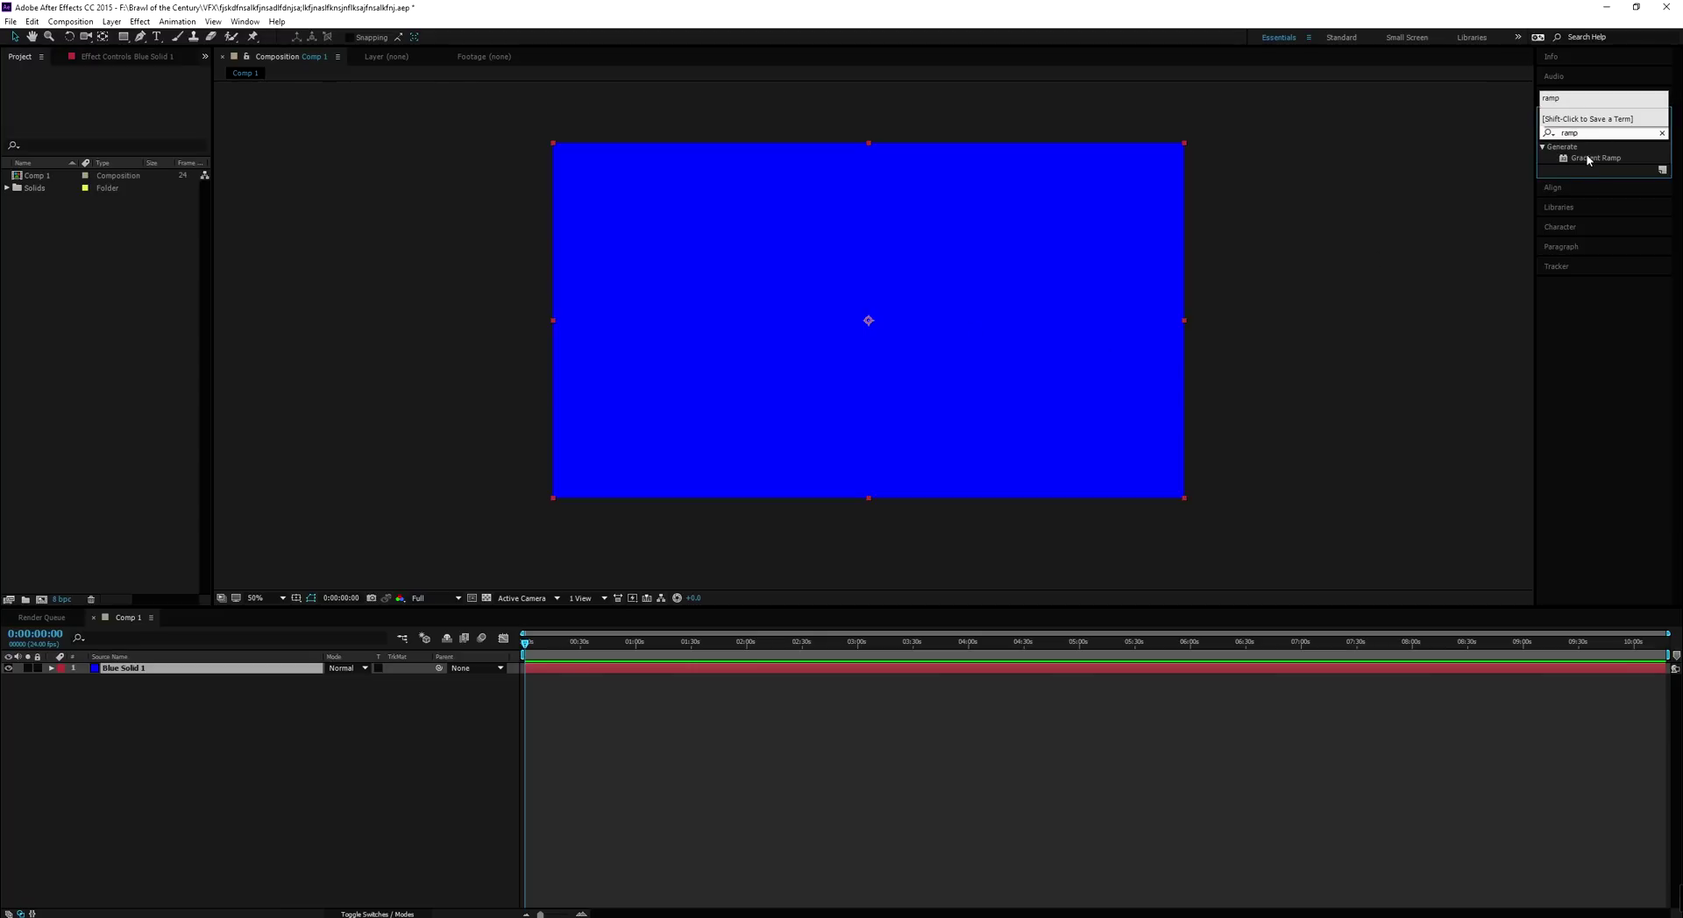
pyautogui.moveTo(1588, 160); pyautogui.dragTo(1096, 255)
pyautogui.click(153, 140)
pyautogui.click(176, 166)
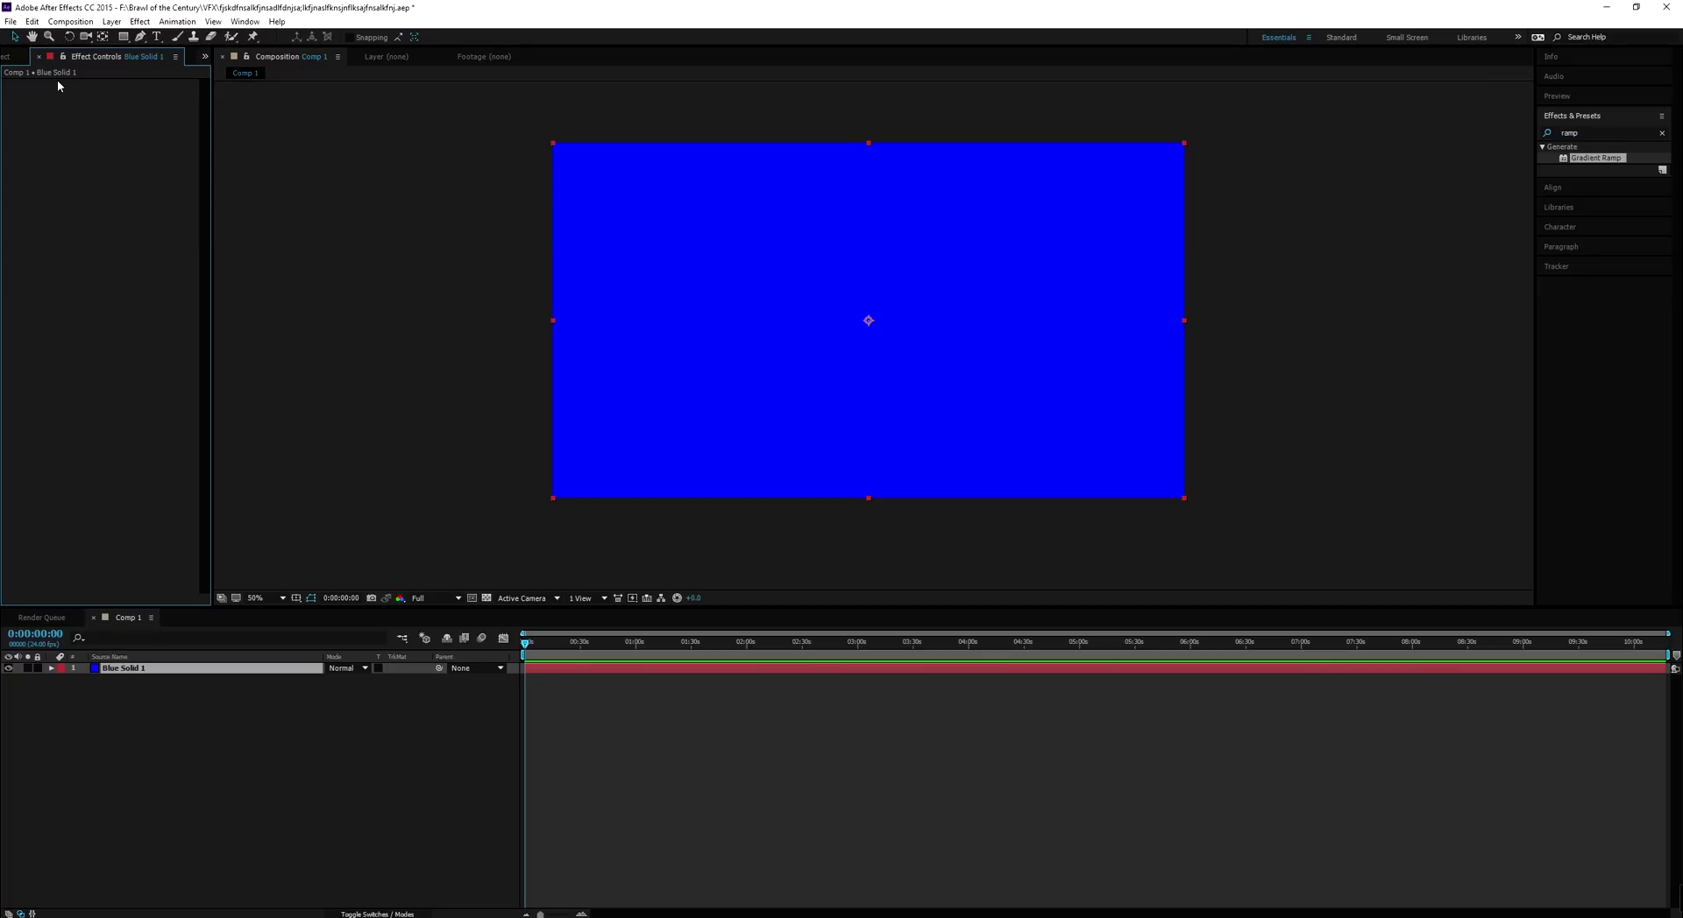
# Select the Ellipse Tool from the Rectangle tool flyout
pyautogui.click(127, 39)
pyautogui.moveTo(129, 41); pyautogui.dragTo(160, 65)
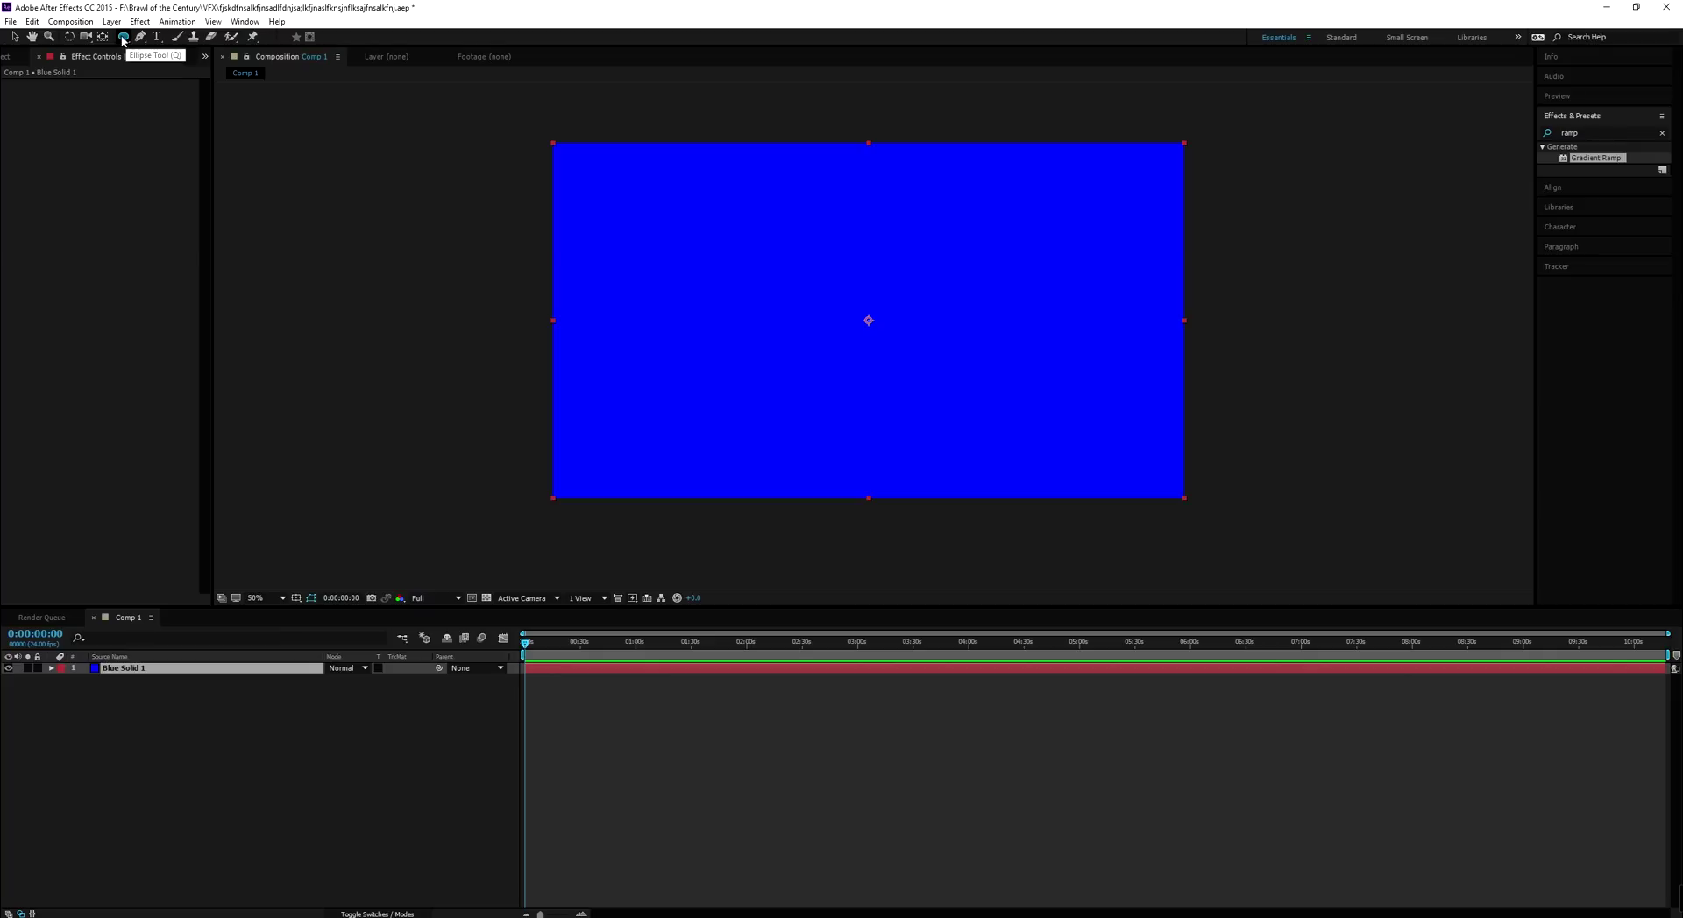
pyautogui.moveTo(122, 40); pyautogui.dragTo(123, 40)
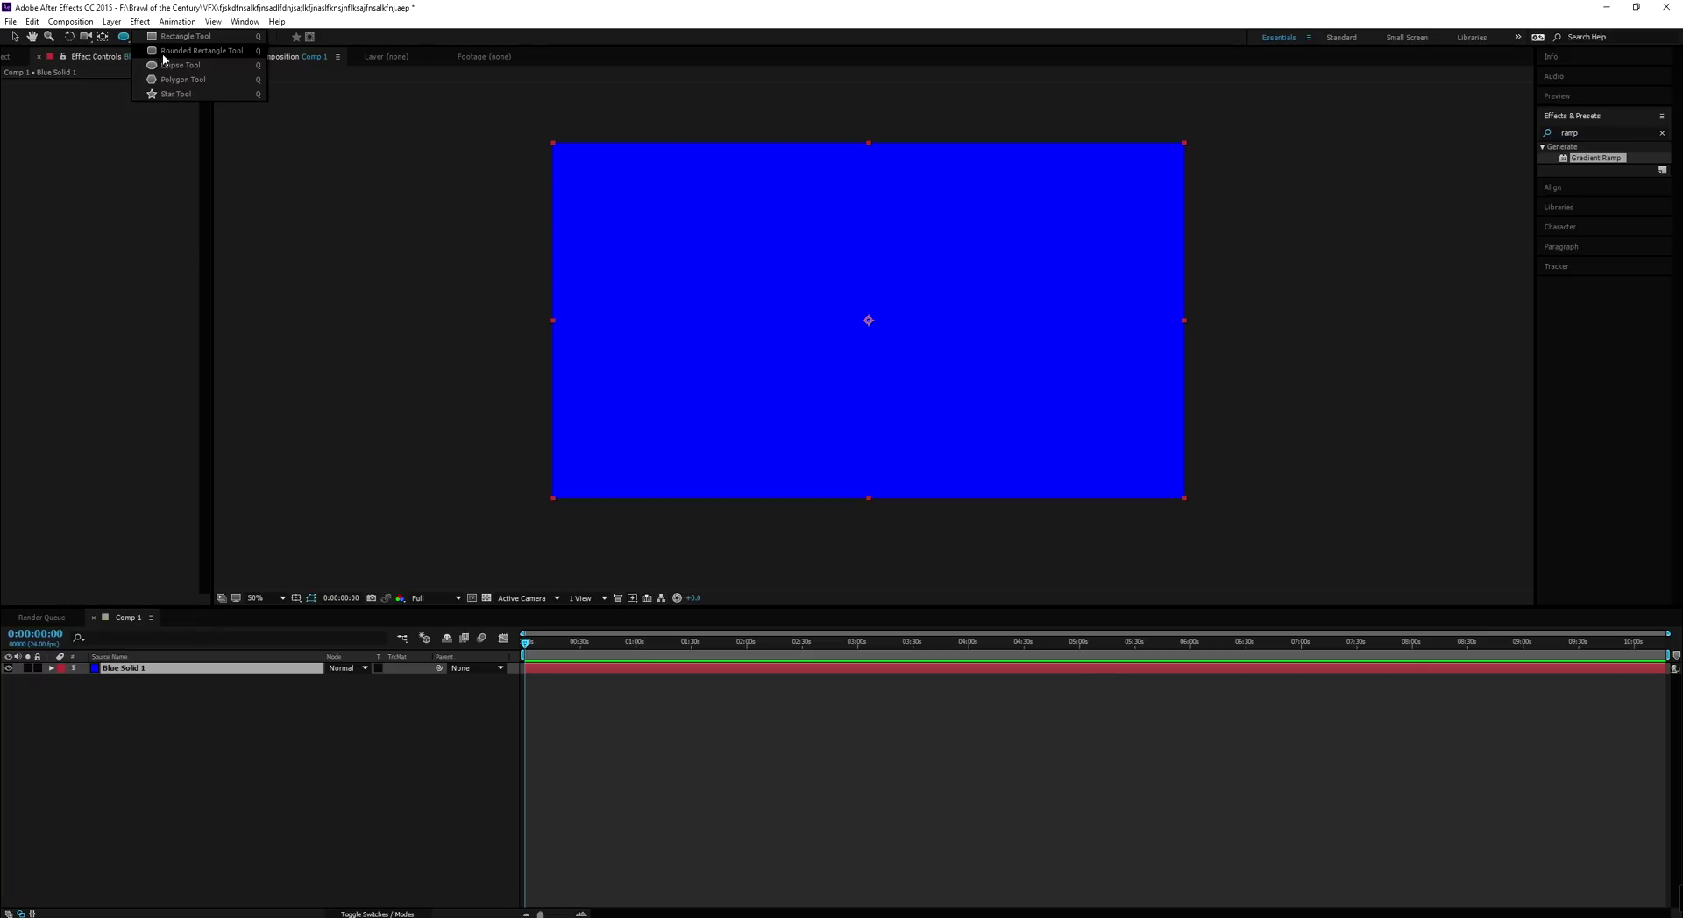
pyautogui.moveTo(163, 66); pyautogui.dragTo(164, 67)
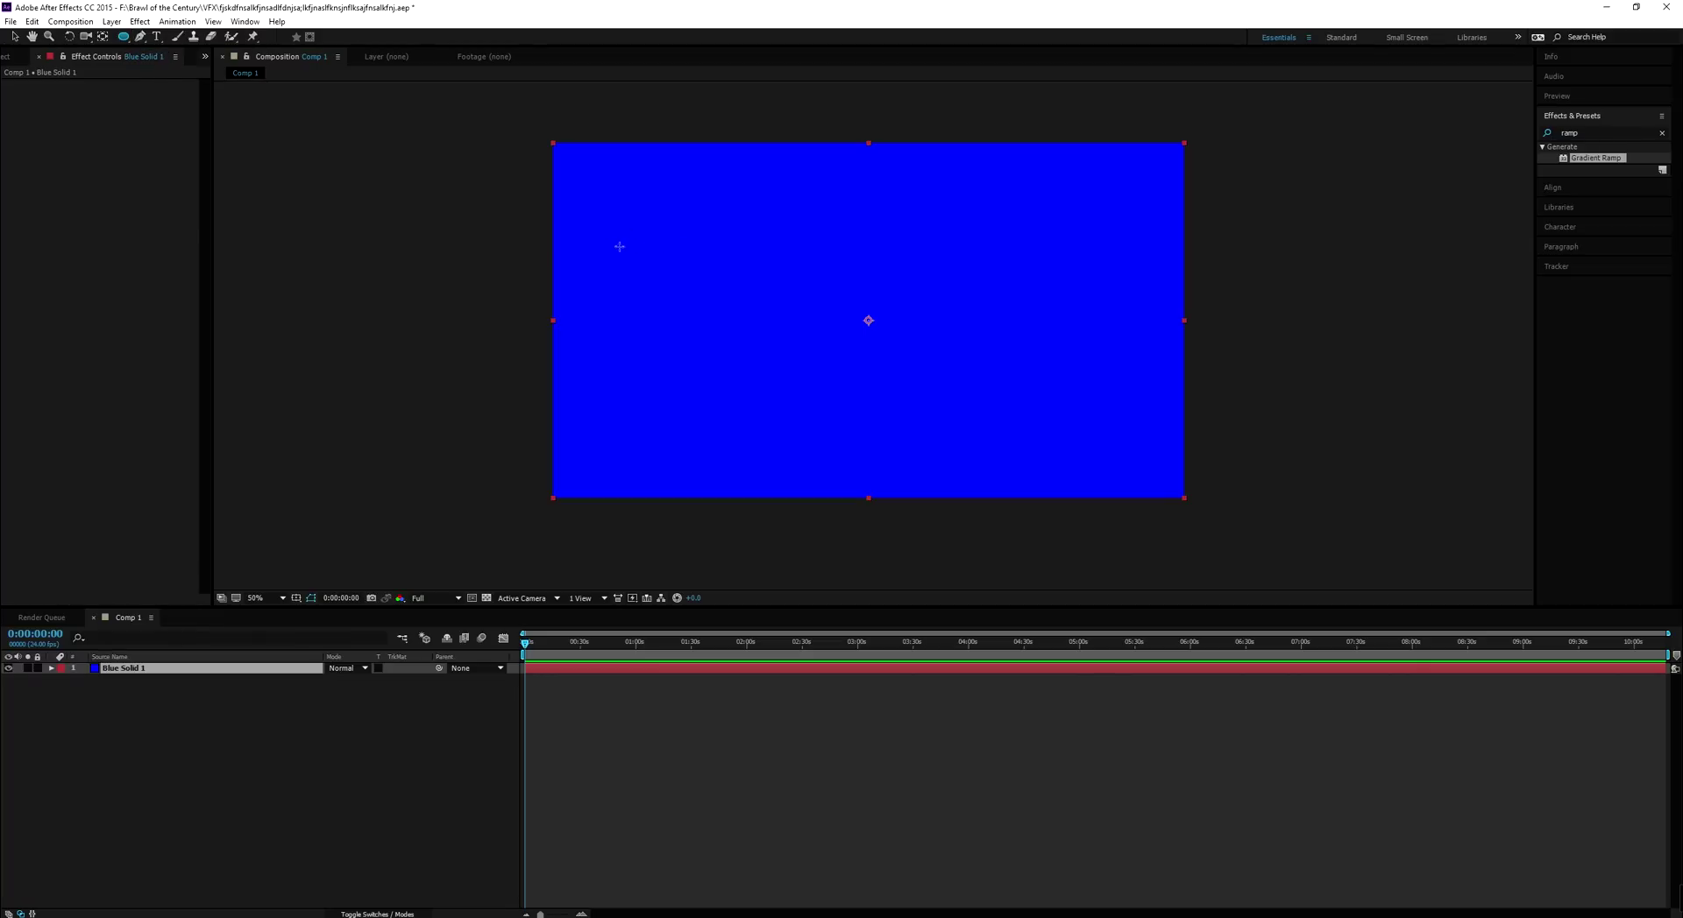
# Add a full-layer elliptical mask to Blue Solid 1 and reveal Mask 1's properties
pyautogui.doubleClick(123, 36)
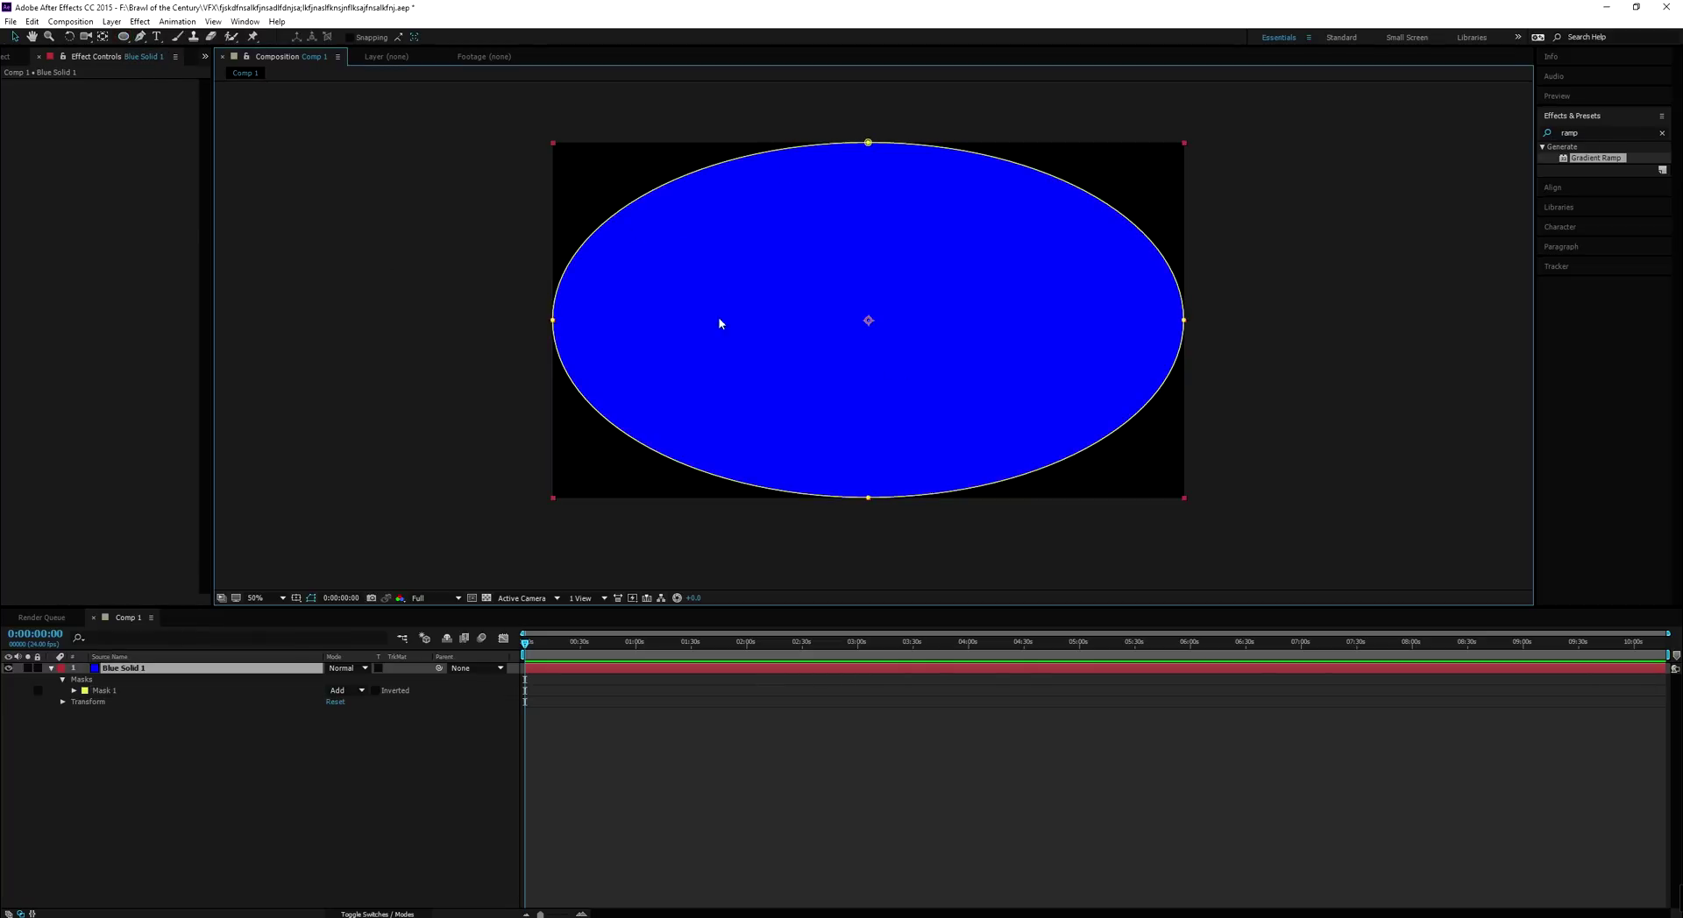
pyautogui.click(75, 692)
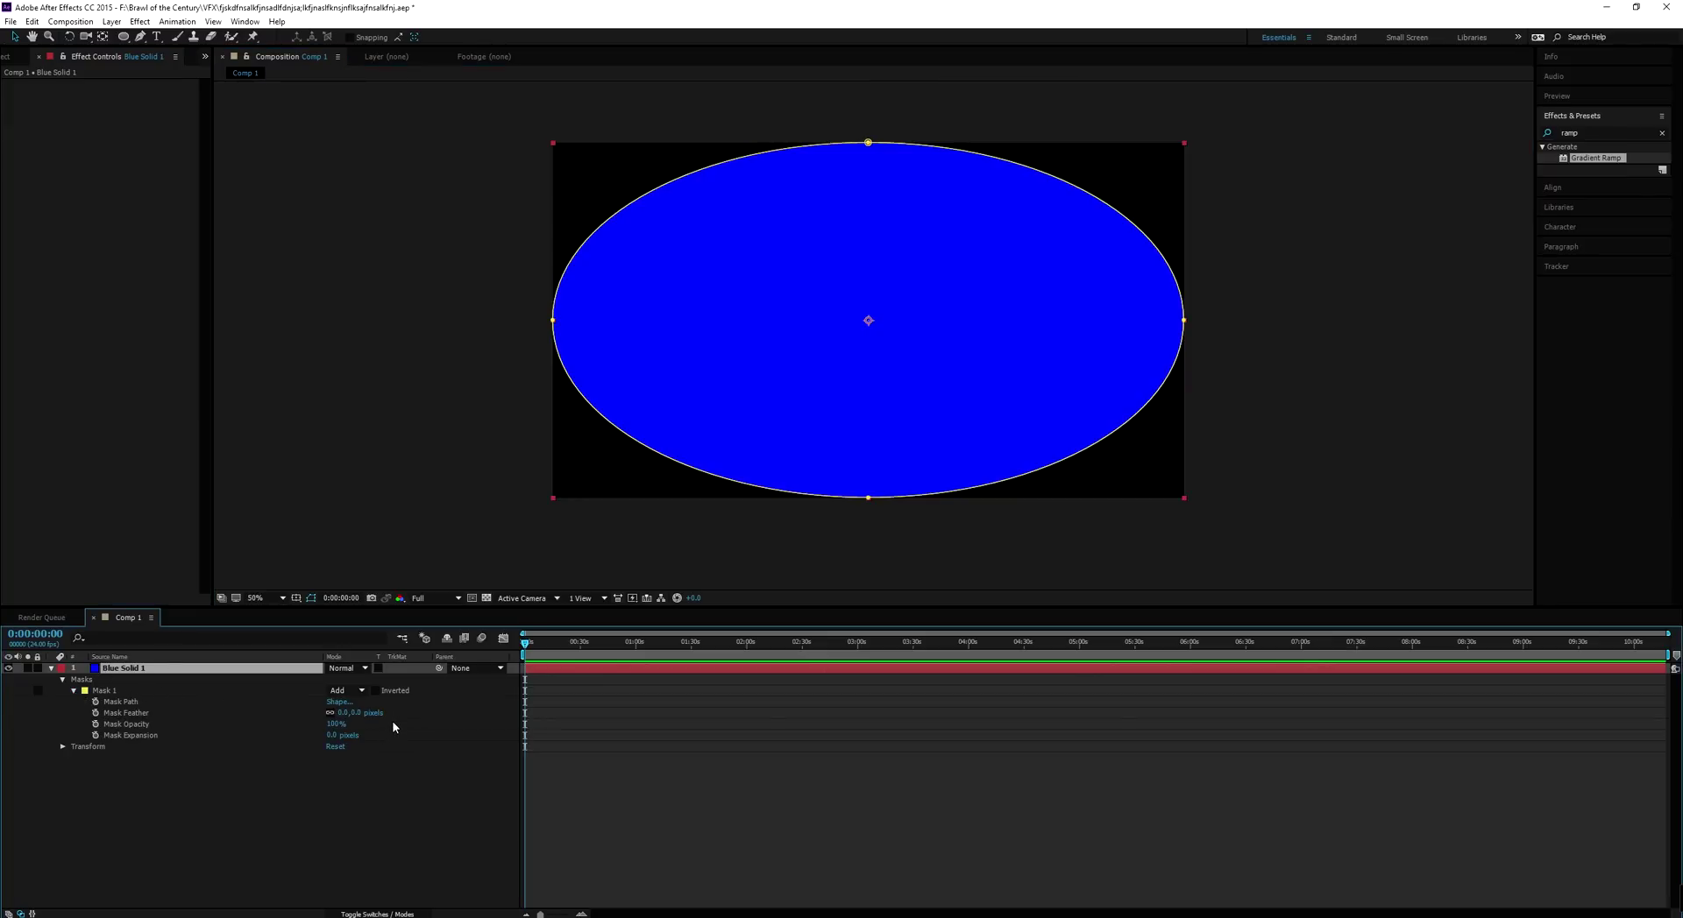
pyautogui.click(51, 668)
pyautogui.click(50, 669)
pyautogui.click(101, 689)
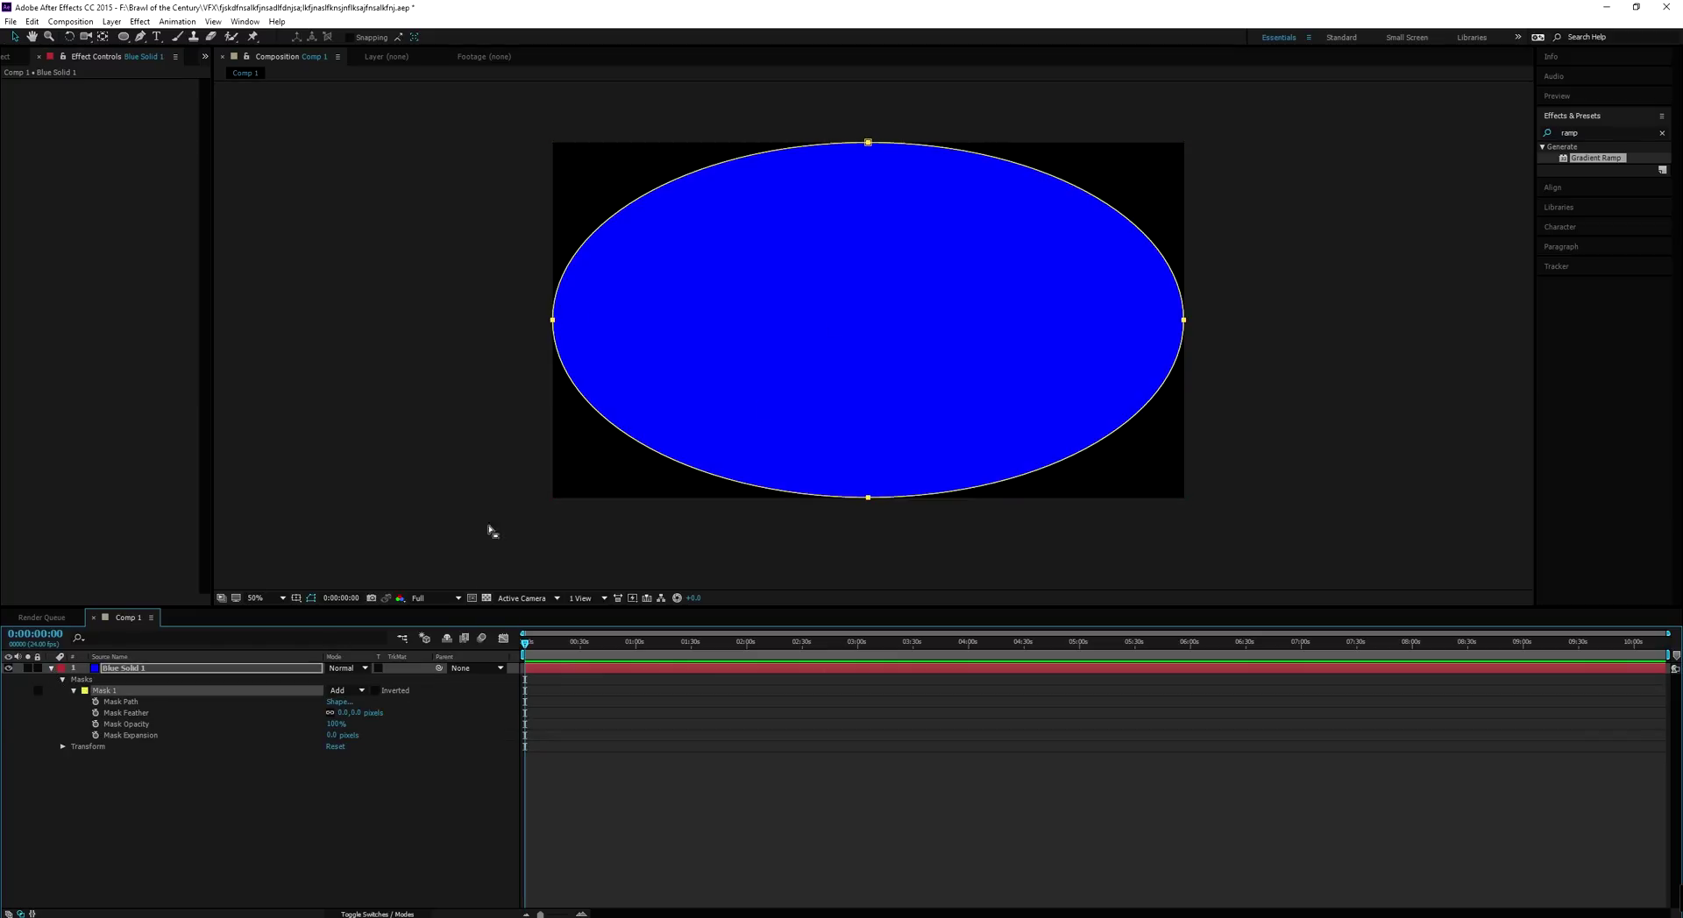
# Set Mask 1 to Subtract and raise its feather to 411 pixels
pyautogui.click(376, 690)
pyautogui.click(376, 691)
pyautogui.click(358, 691)
pyautogui.click(359, 734)
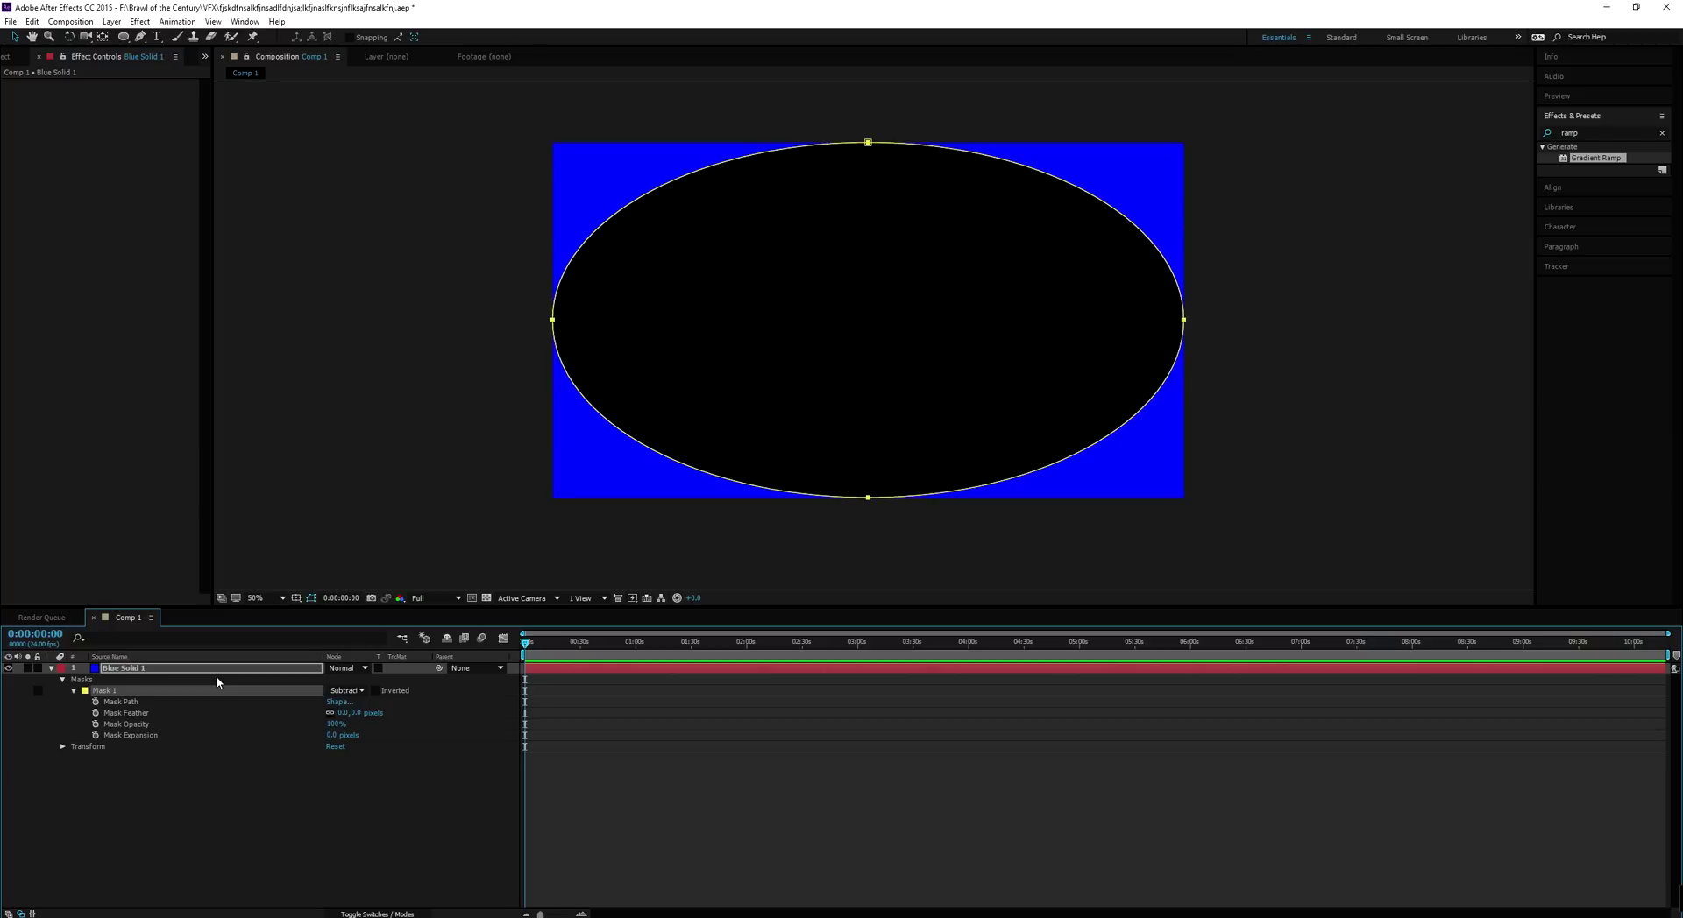
pyautogui.moveTo(354, 714); pyautogui.dragTo(466, 705)
pyautogui.moveTo(603, 703); pyautogui.dragTo(622, 710)
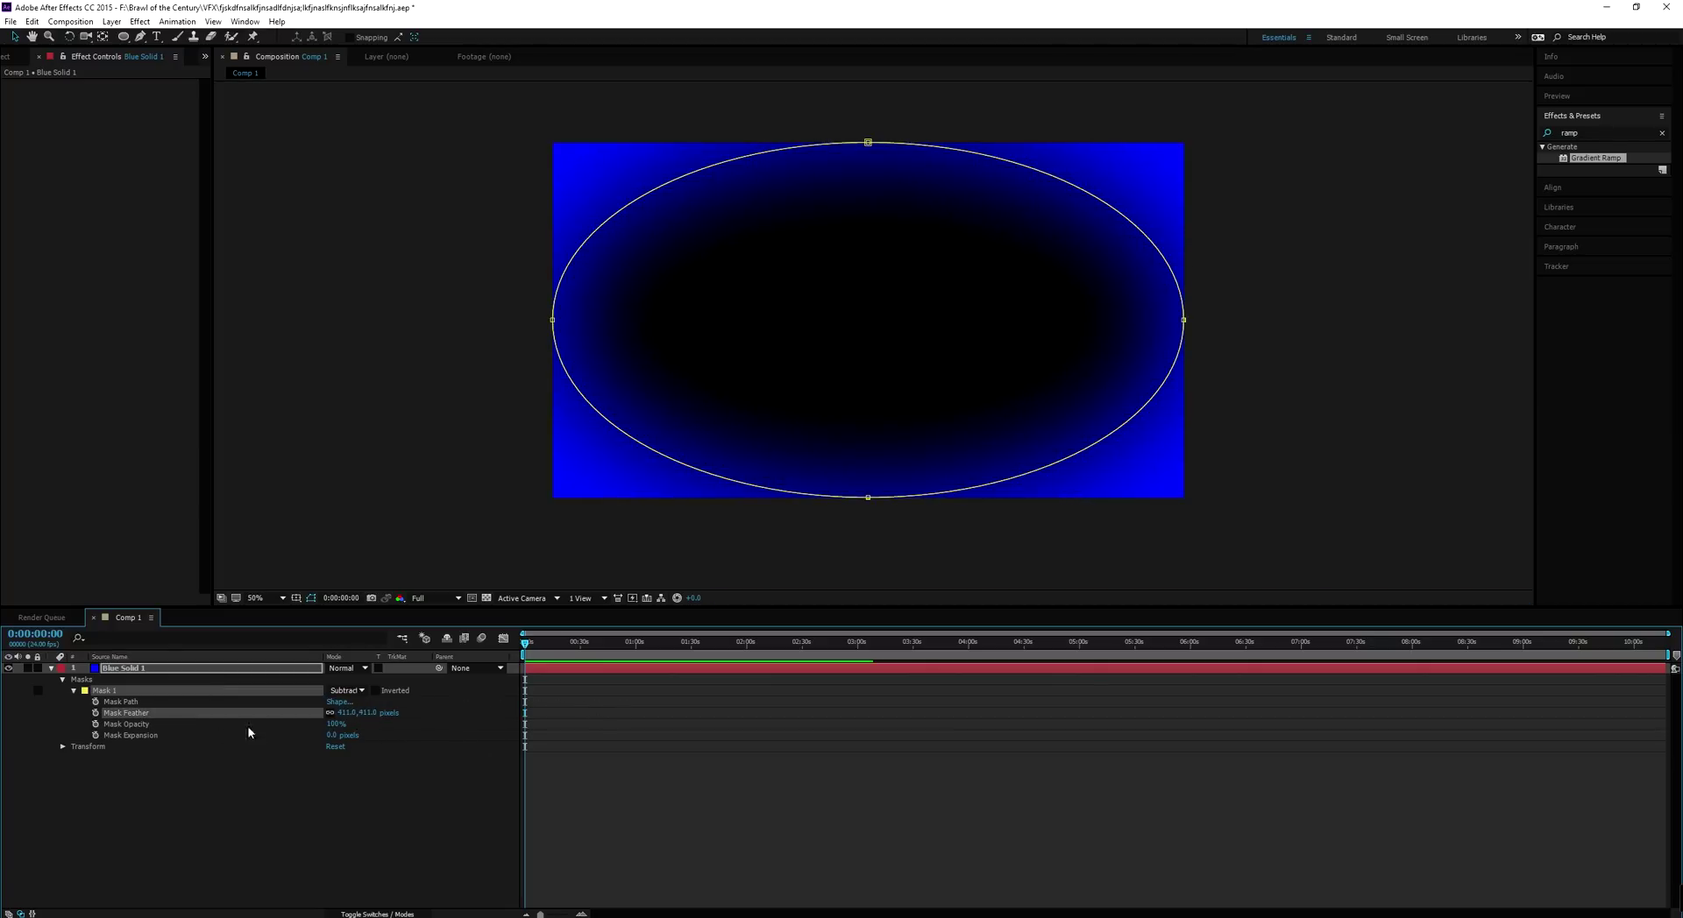
pyautogui.moveTo(337, 725)
pyautogui.mouseDown()
pyautogui.moveTo(266, 735)
pyautogui.moveTo(454, 722)
pyautogui.moveTo(185, 741)
pyautogui.moveTo(500, 734)
pyautogui.moveTo(343, 740)
pyautogui.mouseUp()
pyautogui.click(165, 671)
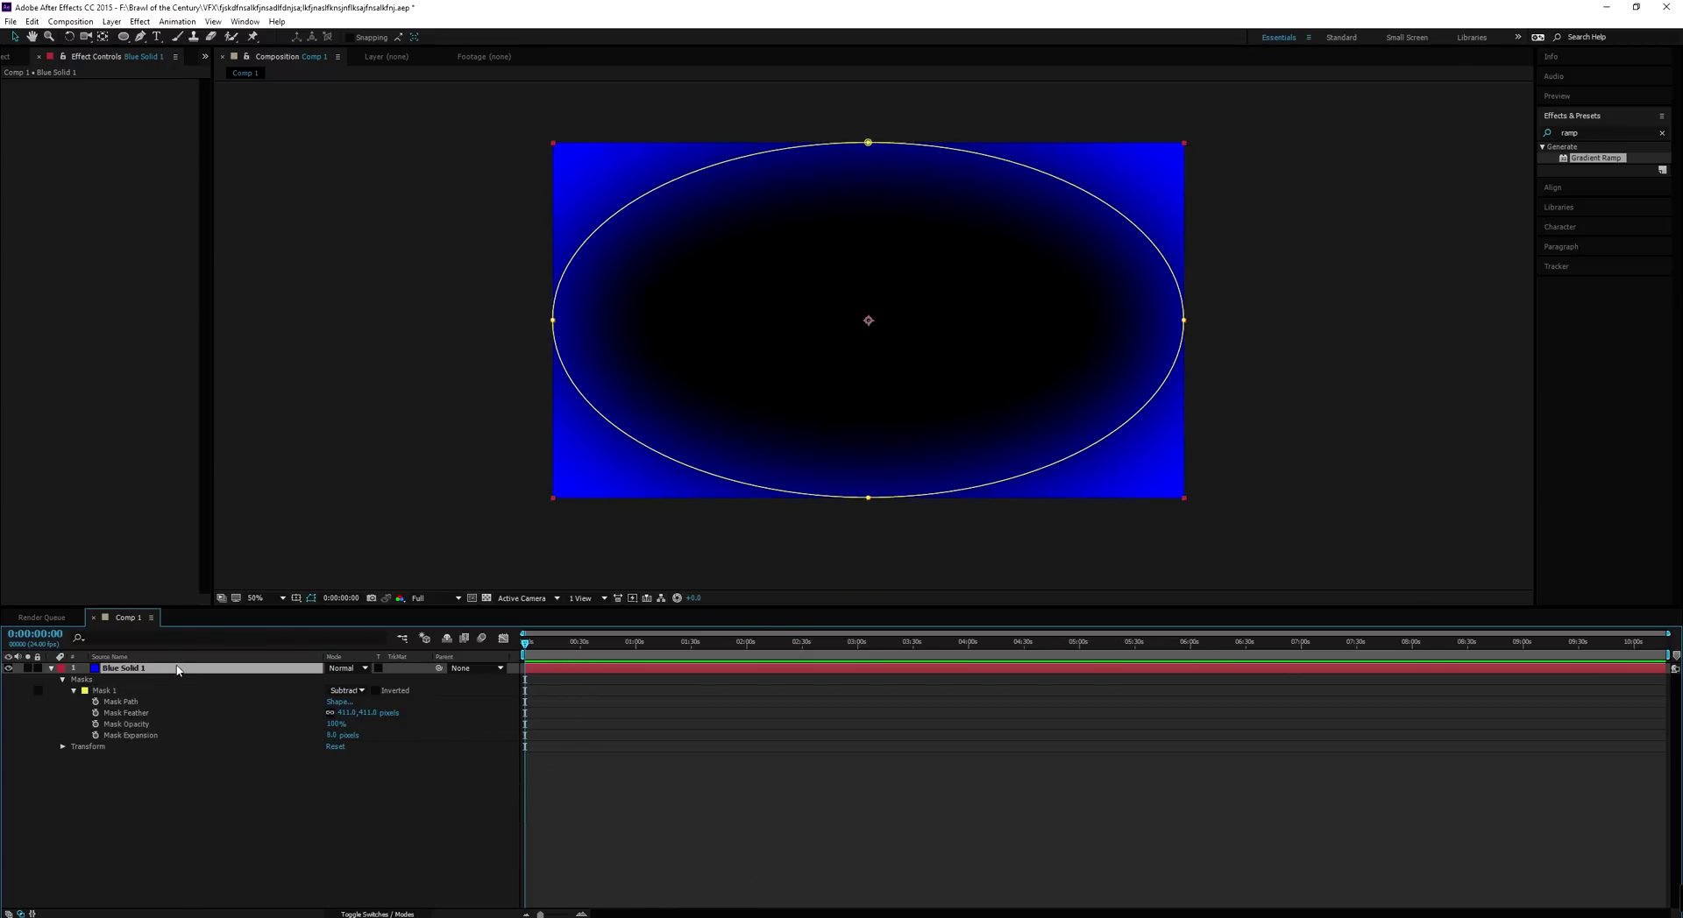
# Lower Blue Solid 1's opacity and switch the timeline to layer names
pyautogui.press('t')
pyautogui.moveTo(333, 682); pyautogui.dragTo(277, 682)
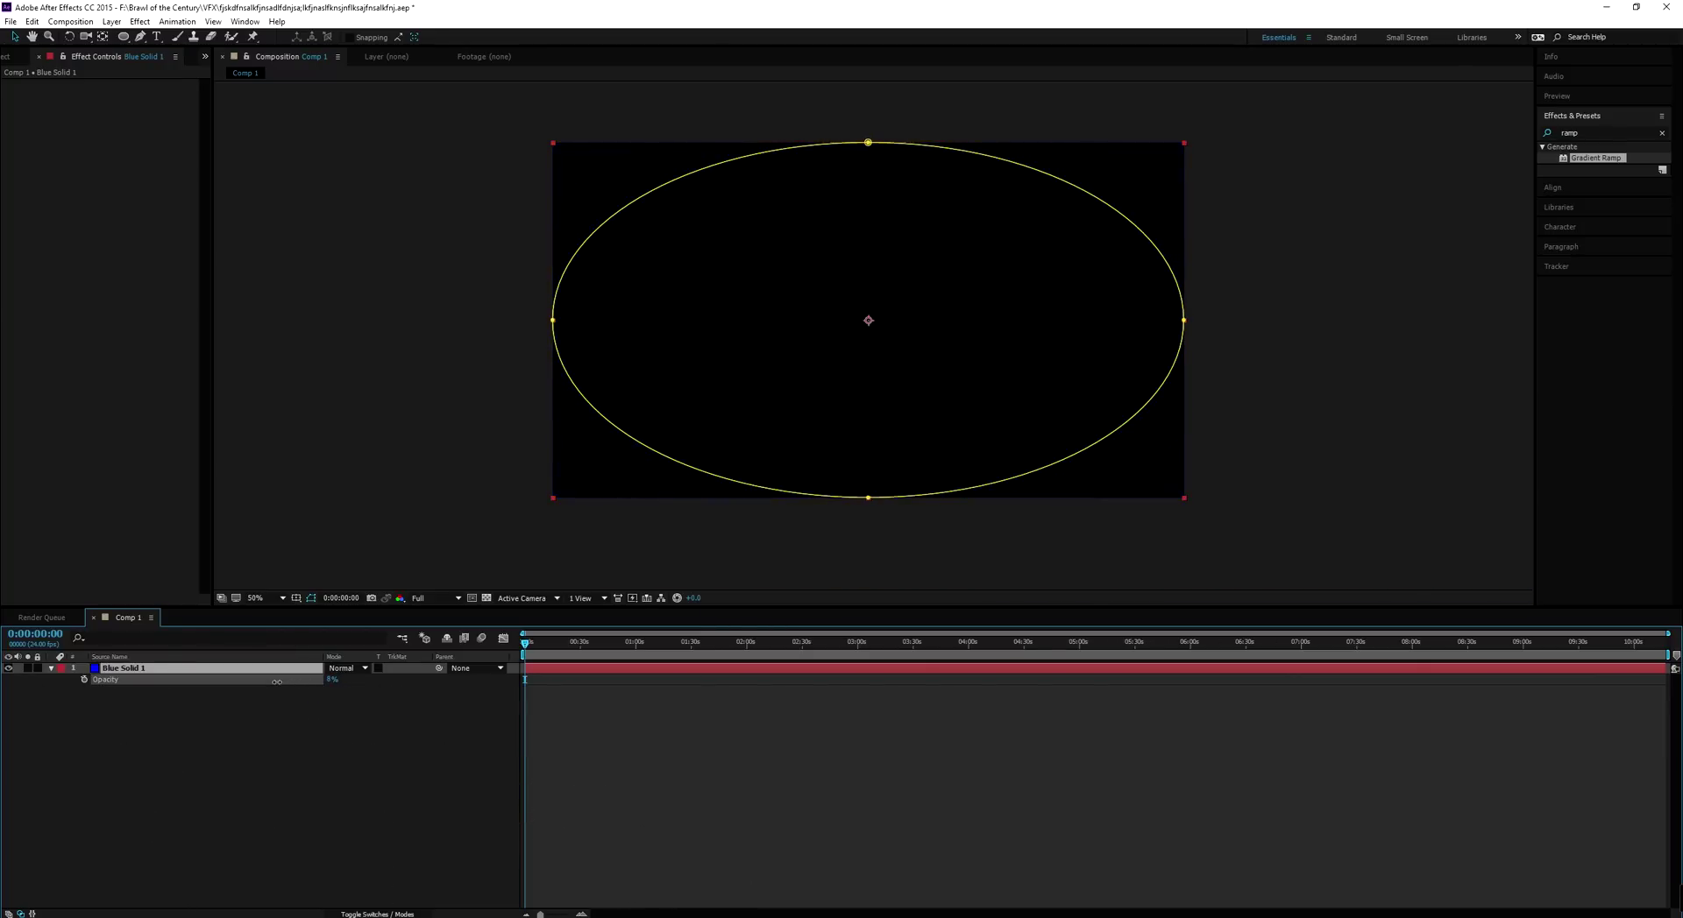
pyautogui.click(498, 370)
pyautogui.click(186, 658)
pyautogui.click(191, 671)
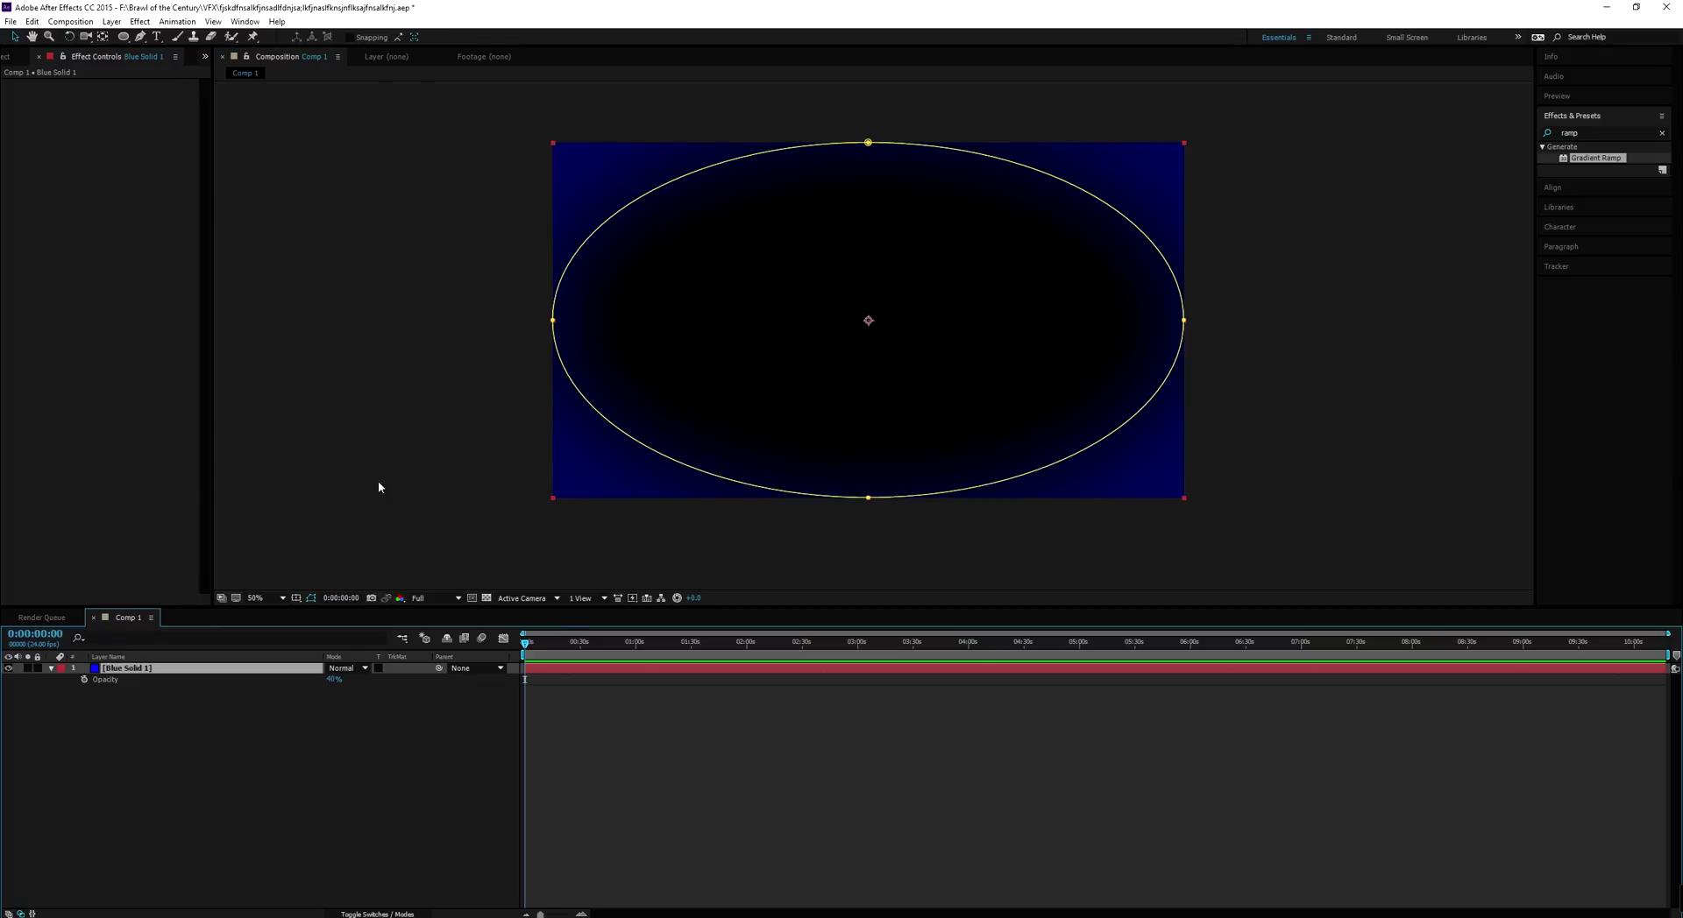
# Pull the mask's top vertex down into a bowl, hide mask outlines, and duplicate the layer twice
pyautogui.moveTo(868, 142); pyautogui.dragTo(831, 302)
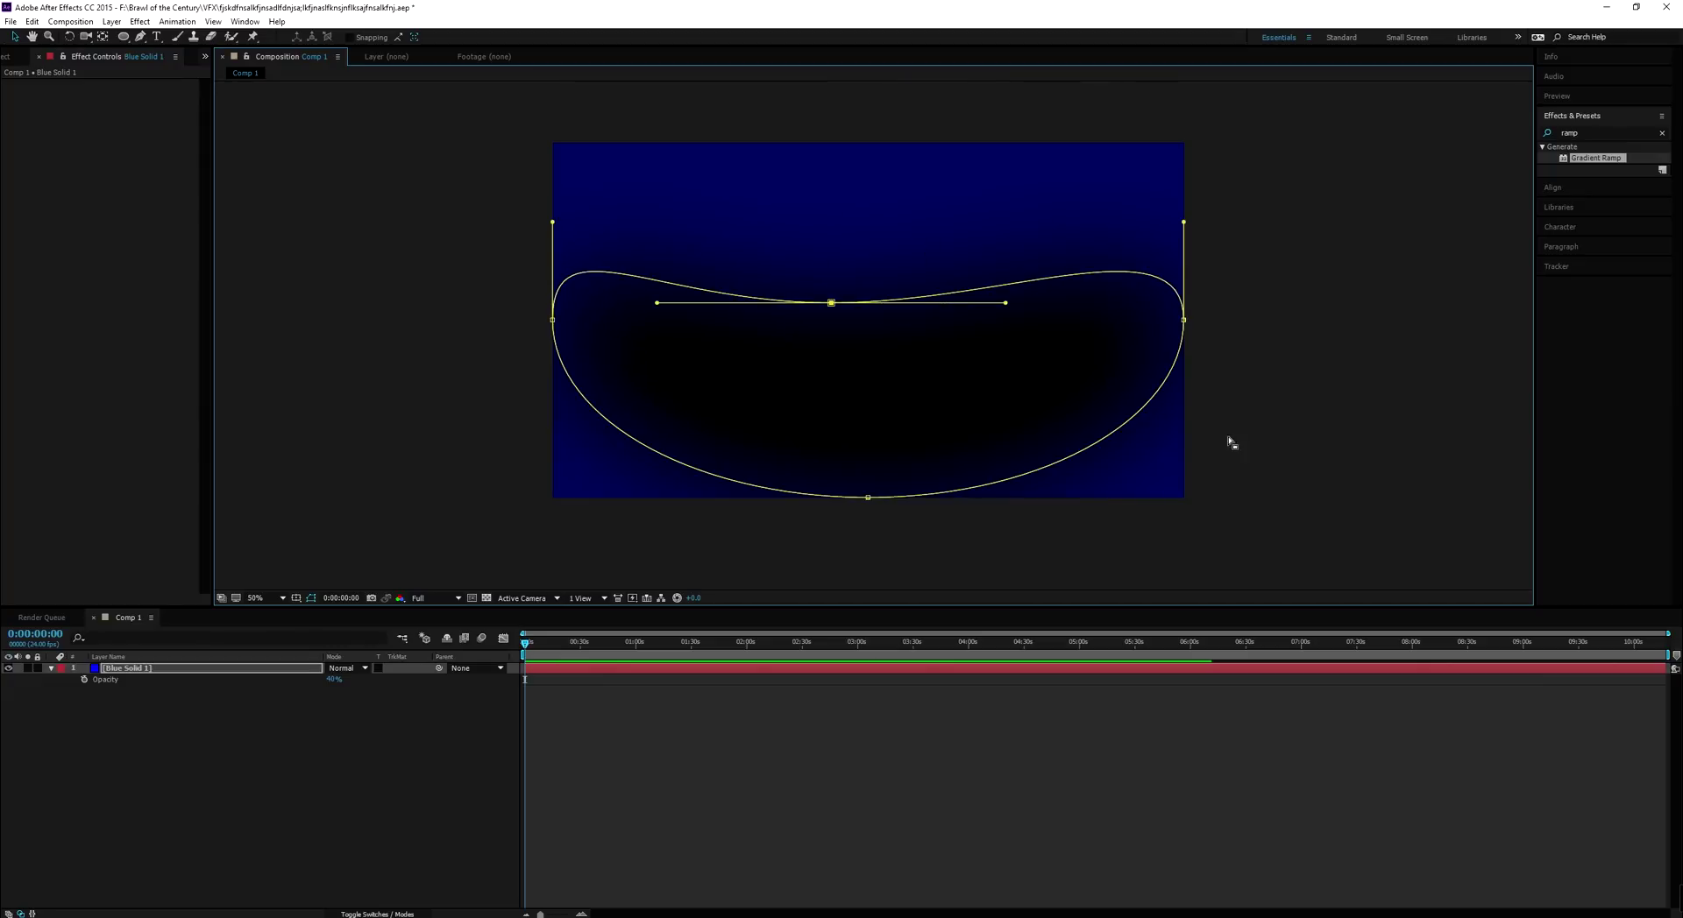
pyautogui.click(1269, 410)
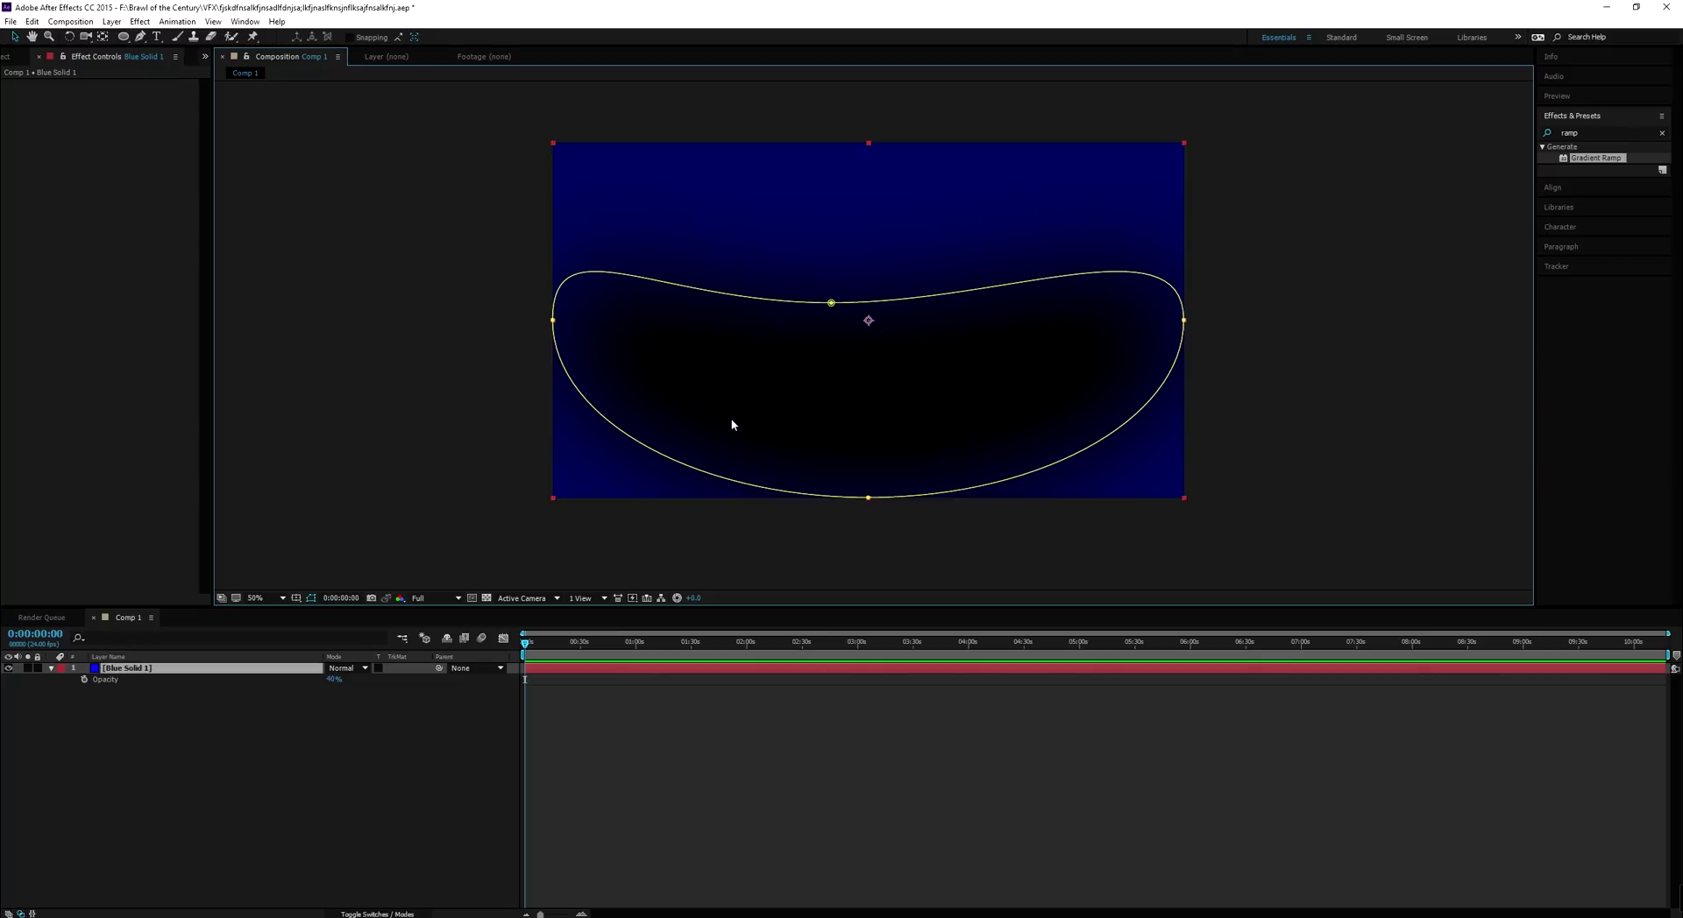
pyautogui.click(312, 601)
pyautogui.click(265, 717)
pyautogui.click(161, 669)
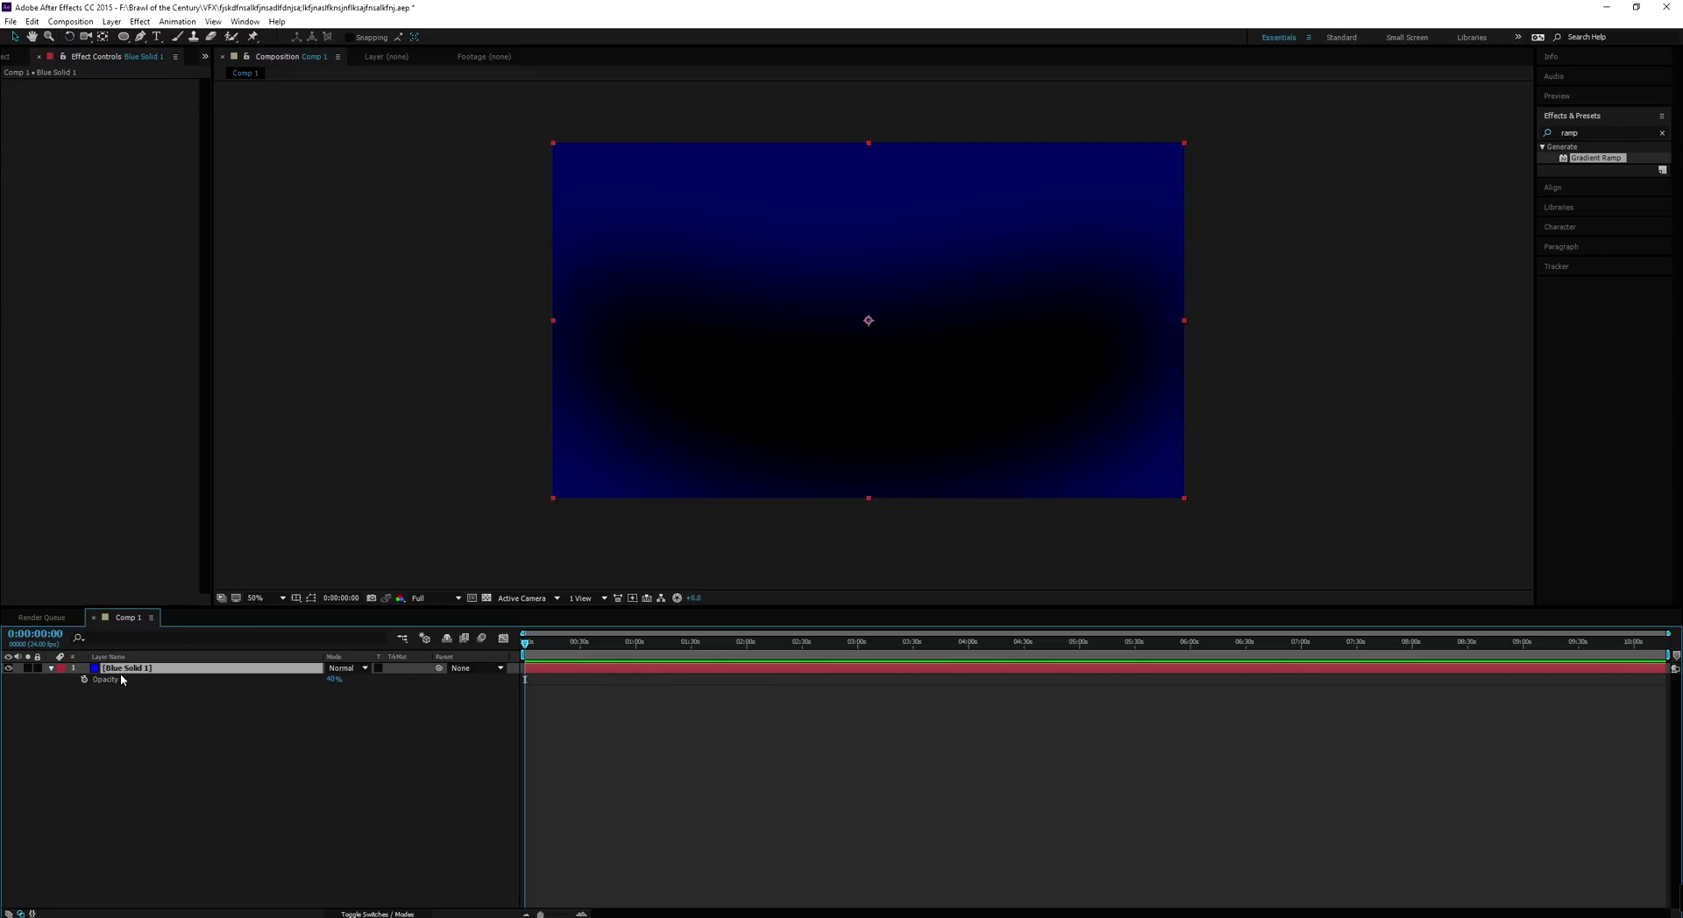
pyautogui.hotkey('ctrl', 'd')
pyautogui.hotkey('ctrl', 'd')
# Offset the top two blue solid copies to different positions in the viewer
pyautogui.click(306, 597)
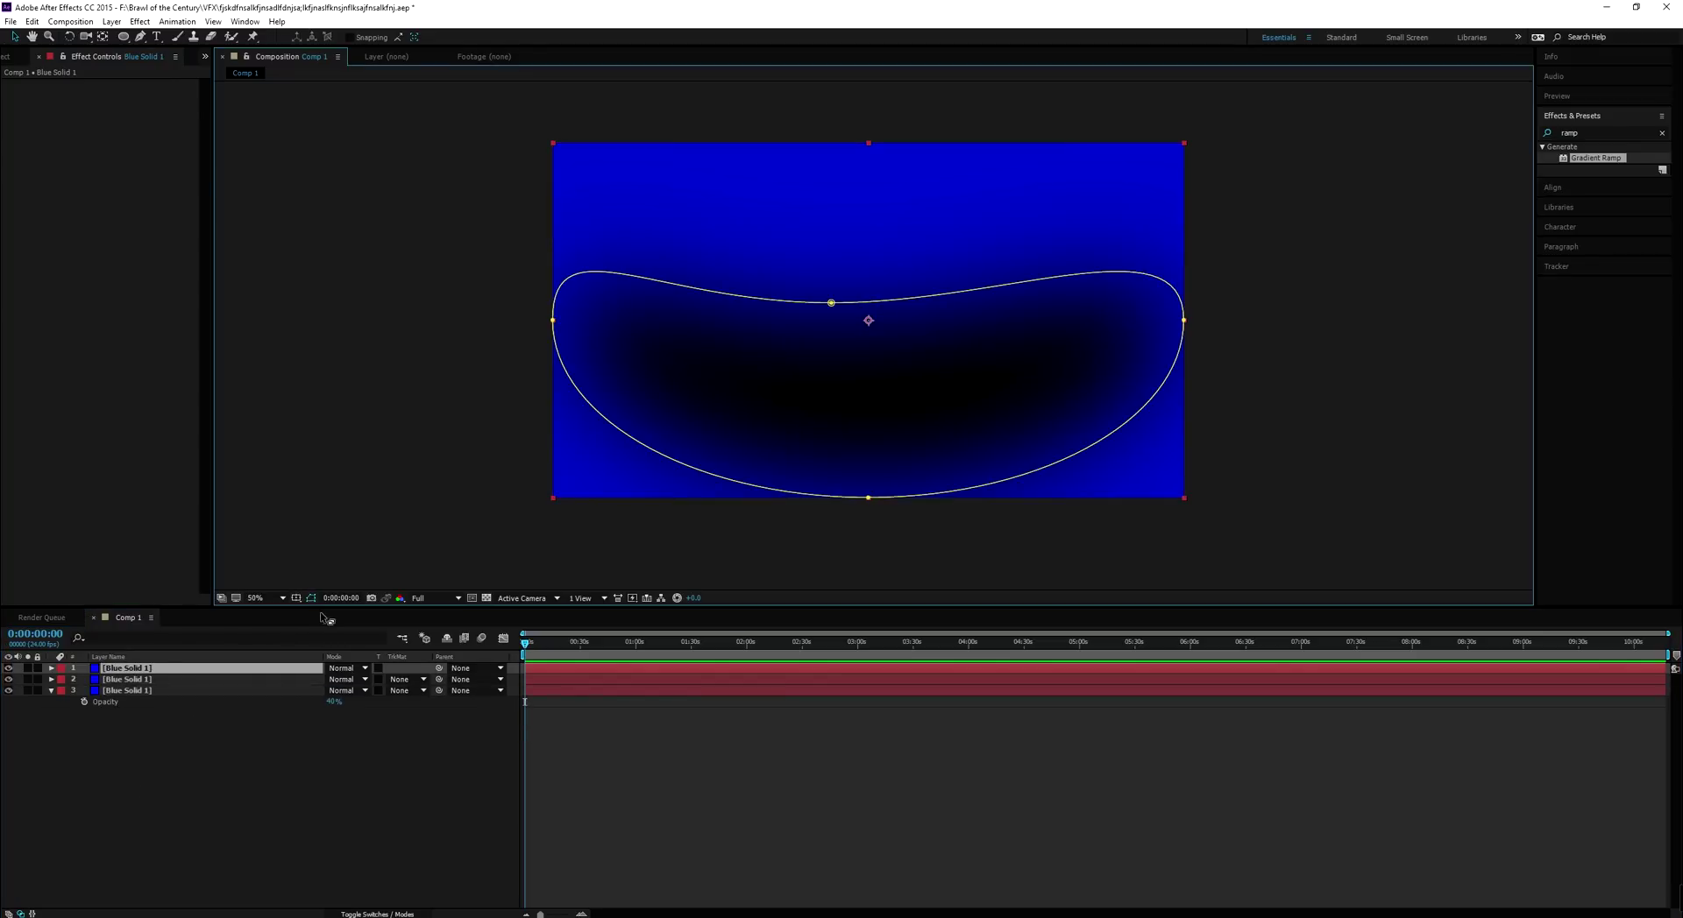
pyautogui.moveTo(652, 447); pyautogui.dragTo(756, 364)
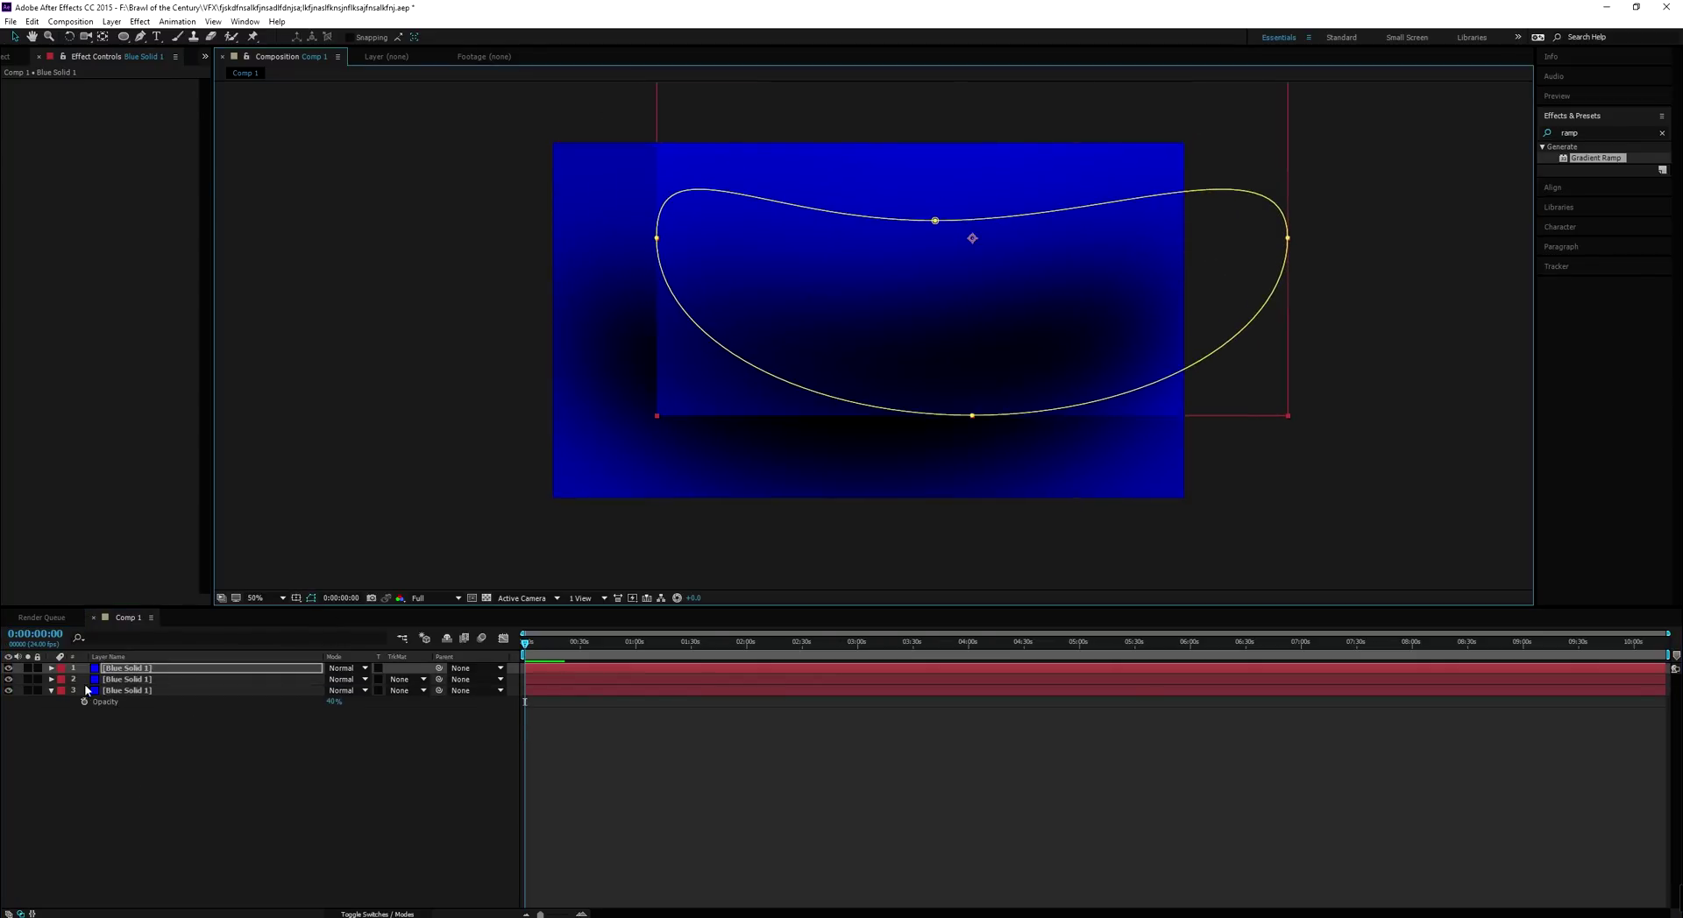
pyautogui.click(131, 680)
pyautogui.moveTo(598, 382); pyautogui.dragTo(663, 286)
pyautogui.click(151, 691)
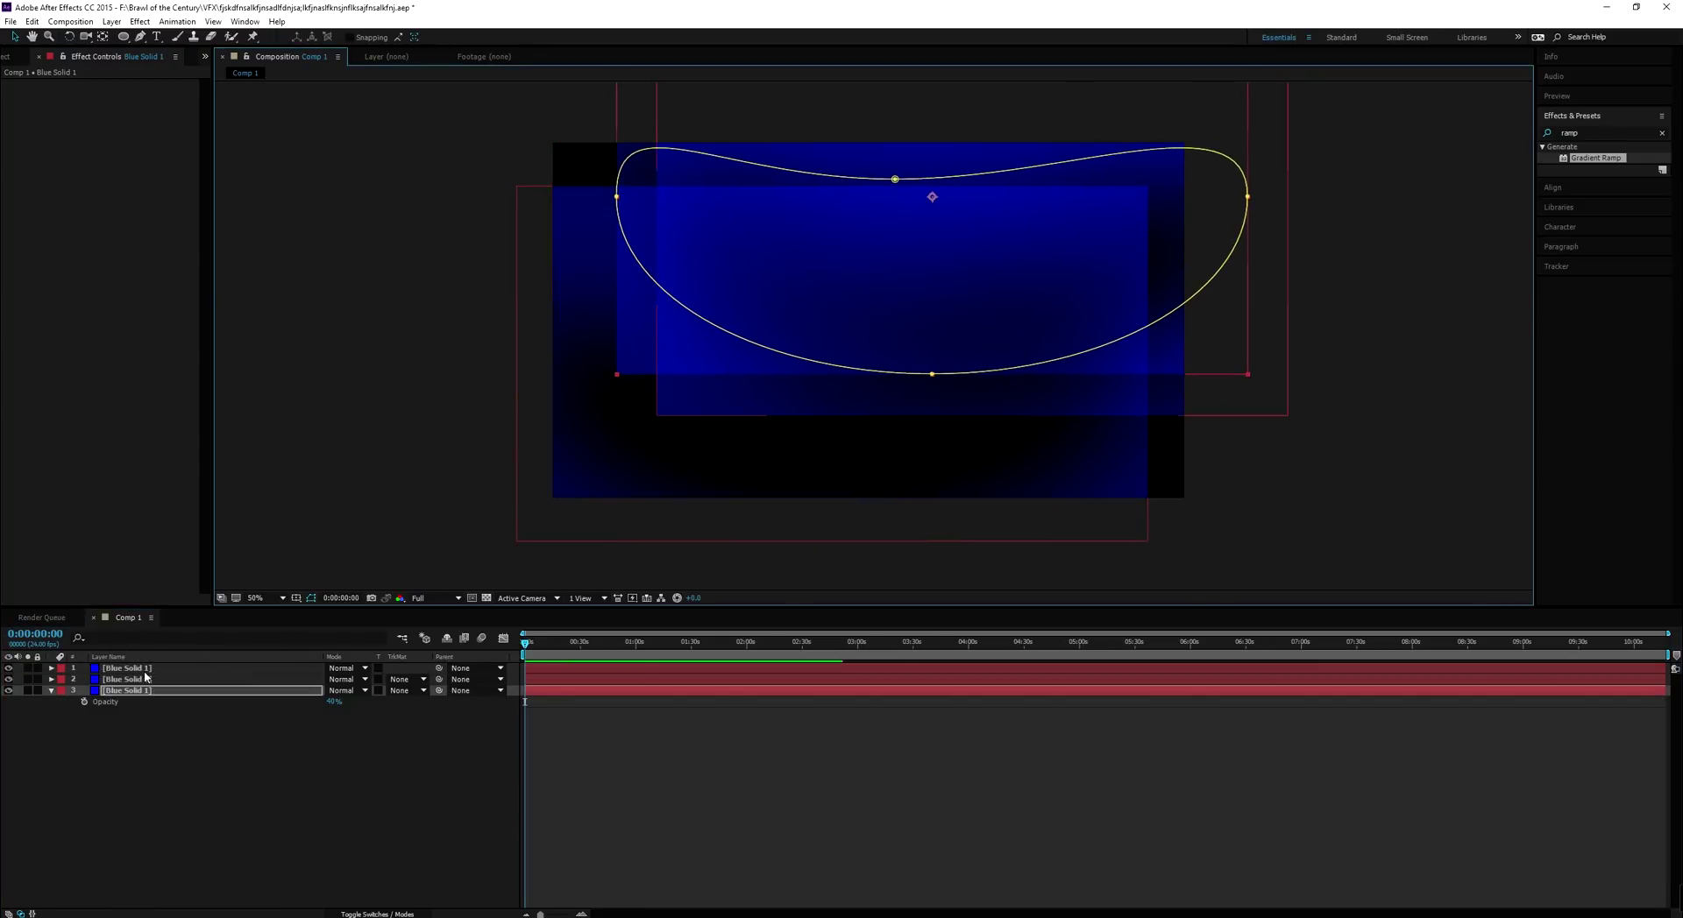
pyautogui.keyDown('shift'); pyautogui.click(156, 669); pyautogui.keyUp('shift')
# Delete all the blue solid layers so Comp 1 is empty again
pyautogui.click(310, 631)
pyautogui.click(131, 680)
pyautogui.click(107, 657)
pyautogui.click(311, 599)
pyautogui.press('Delete')
pyautogui.press('Delete')
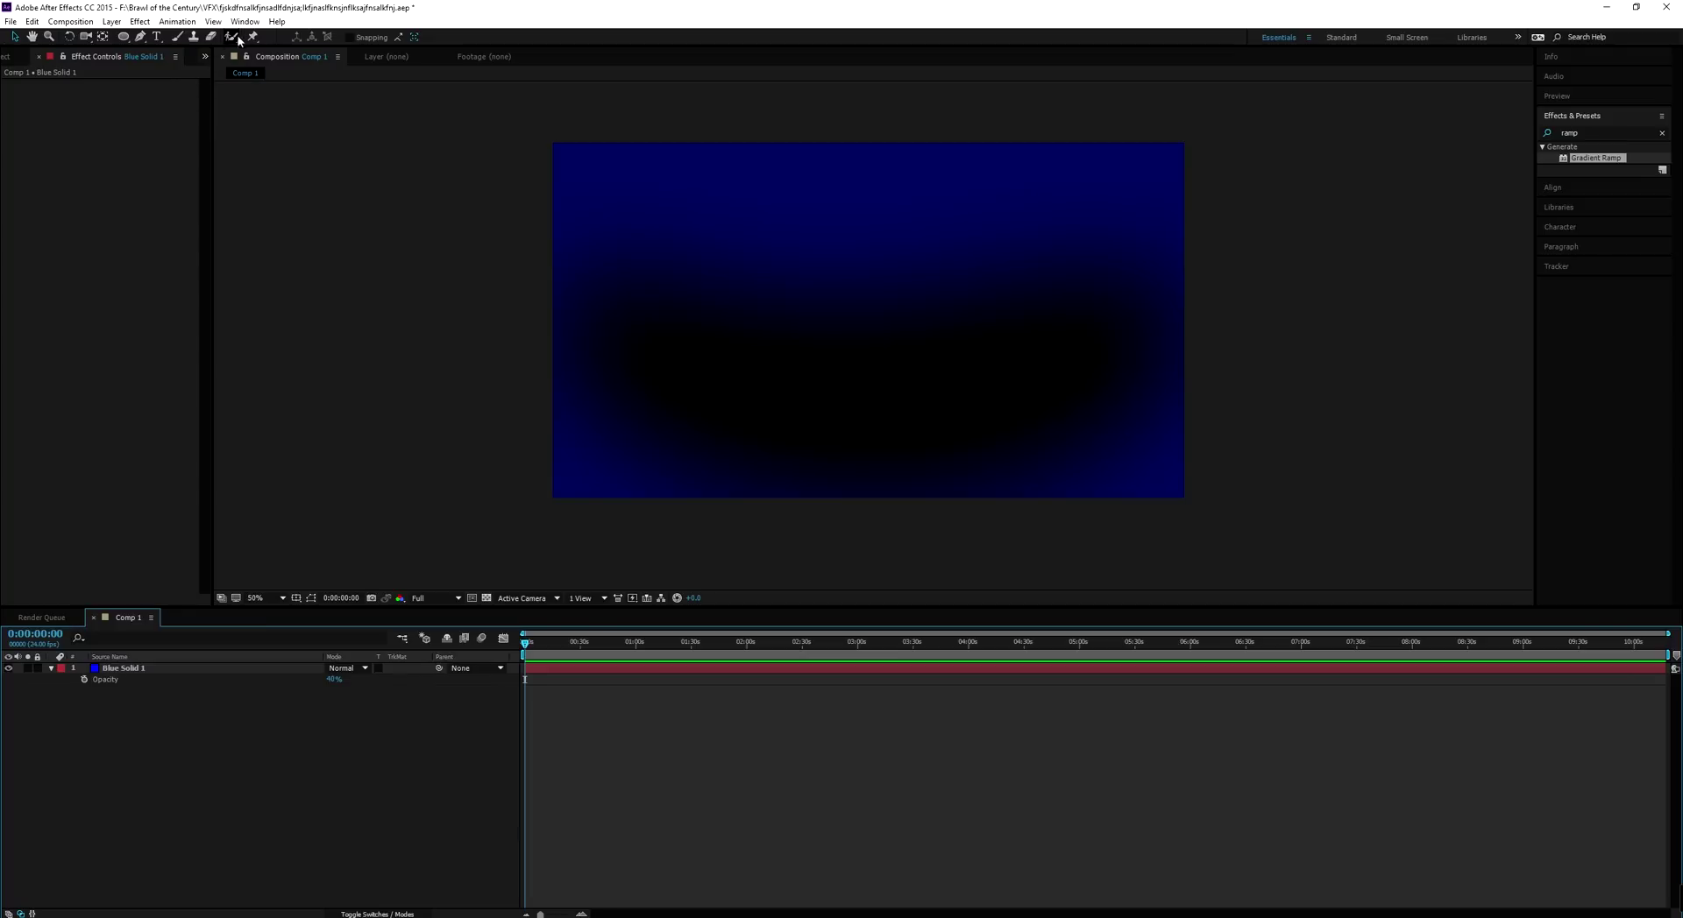
pyautogui.click(732, 366)
pyautogui.press('Delete')
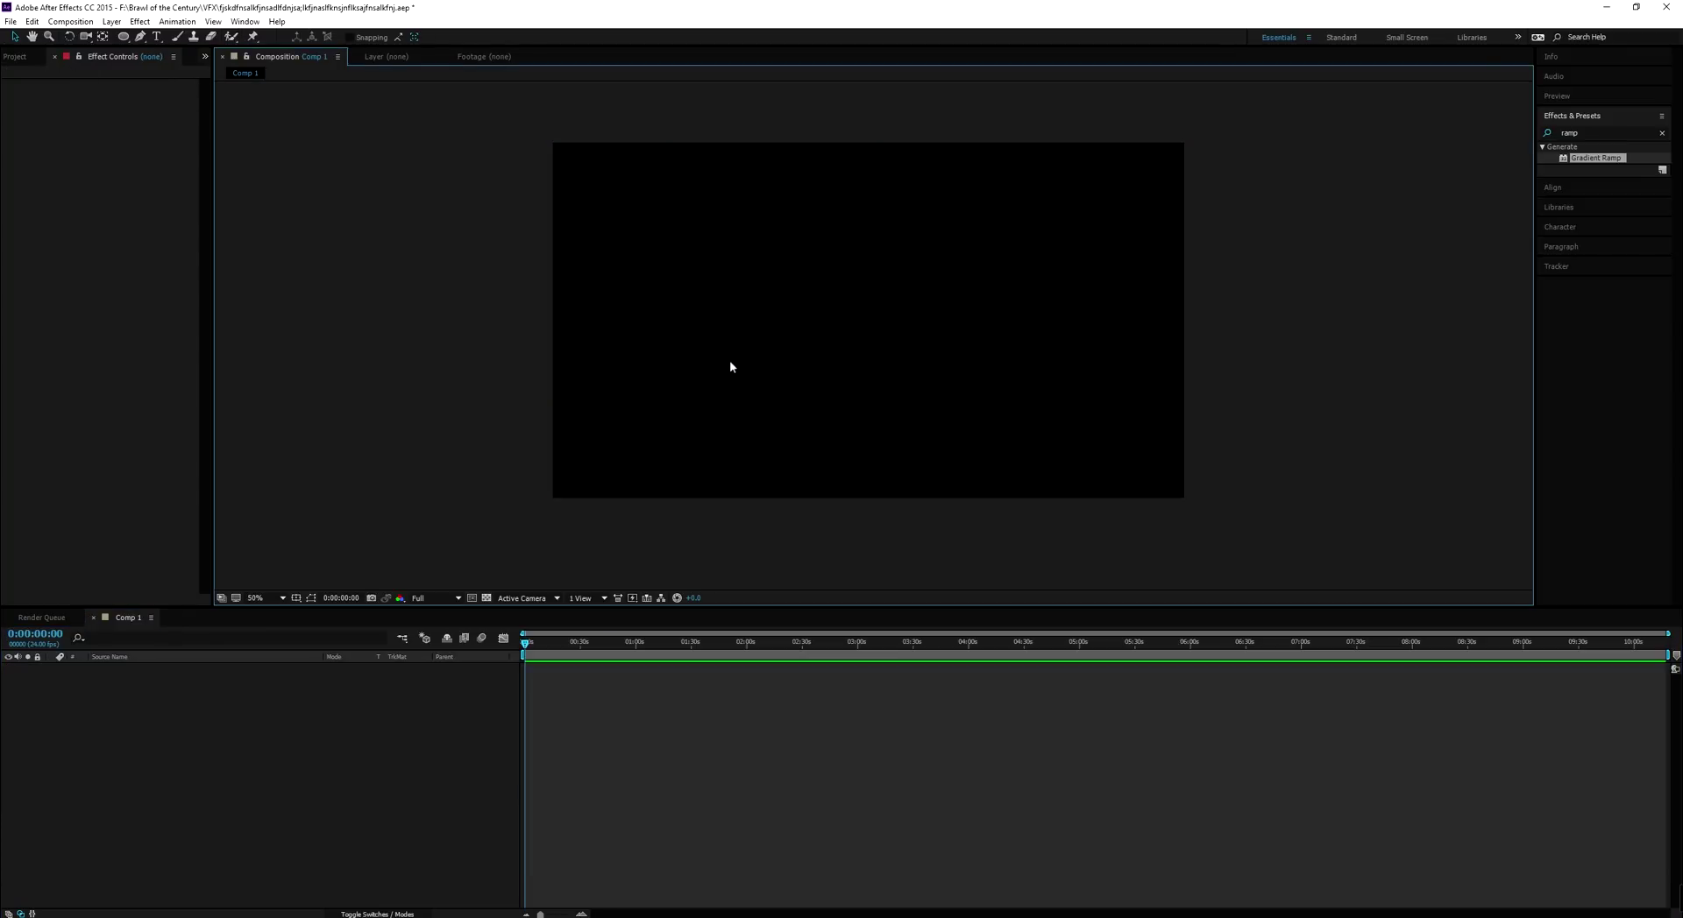
# Expand the Solids folder in the Project panel to reveal Blue Solid 1
pyautogui.click(30, 60)
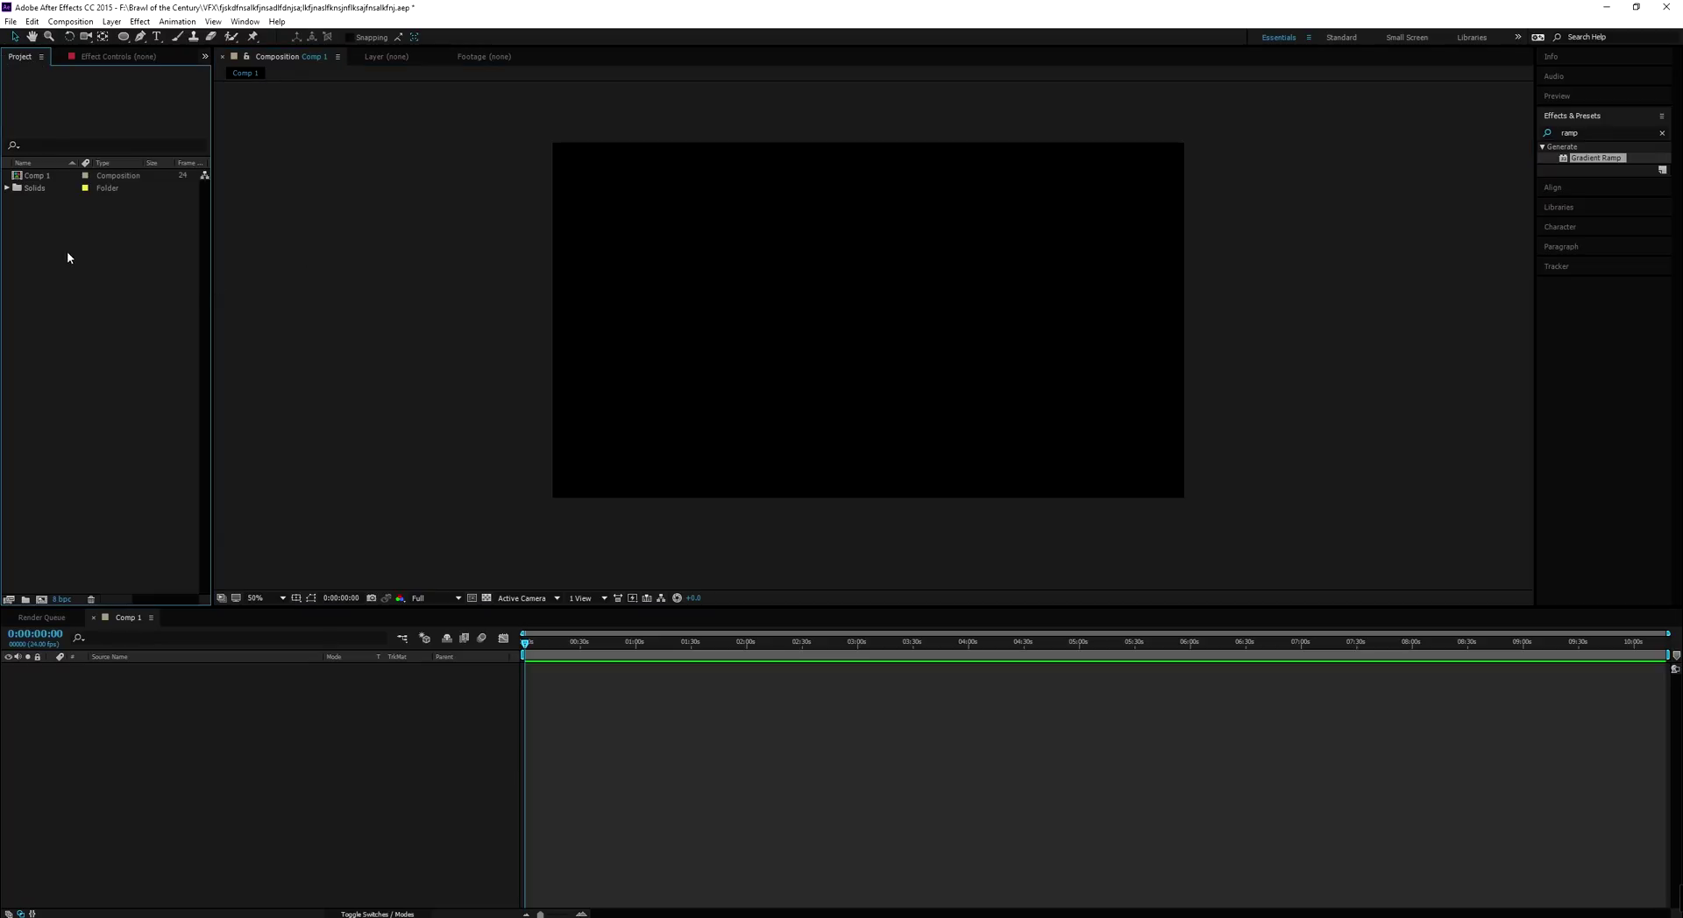
pyautogui.click(9, 188)
pyautogui.click(35, 178)
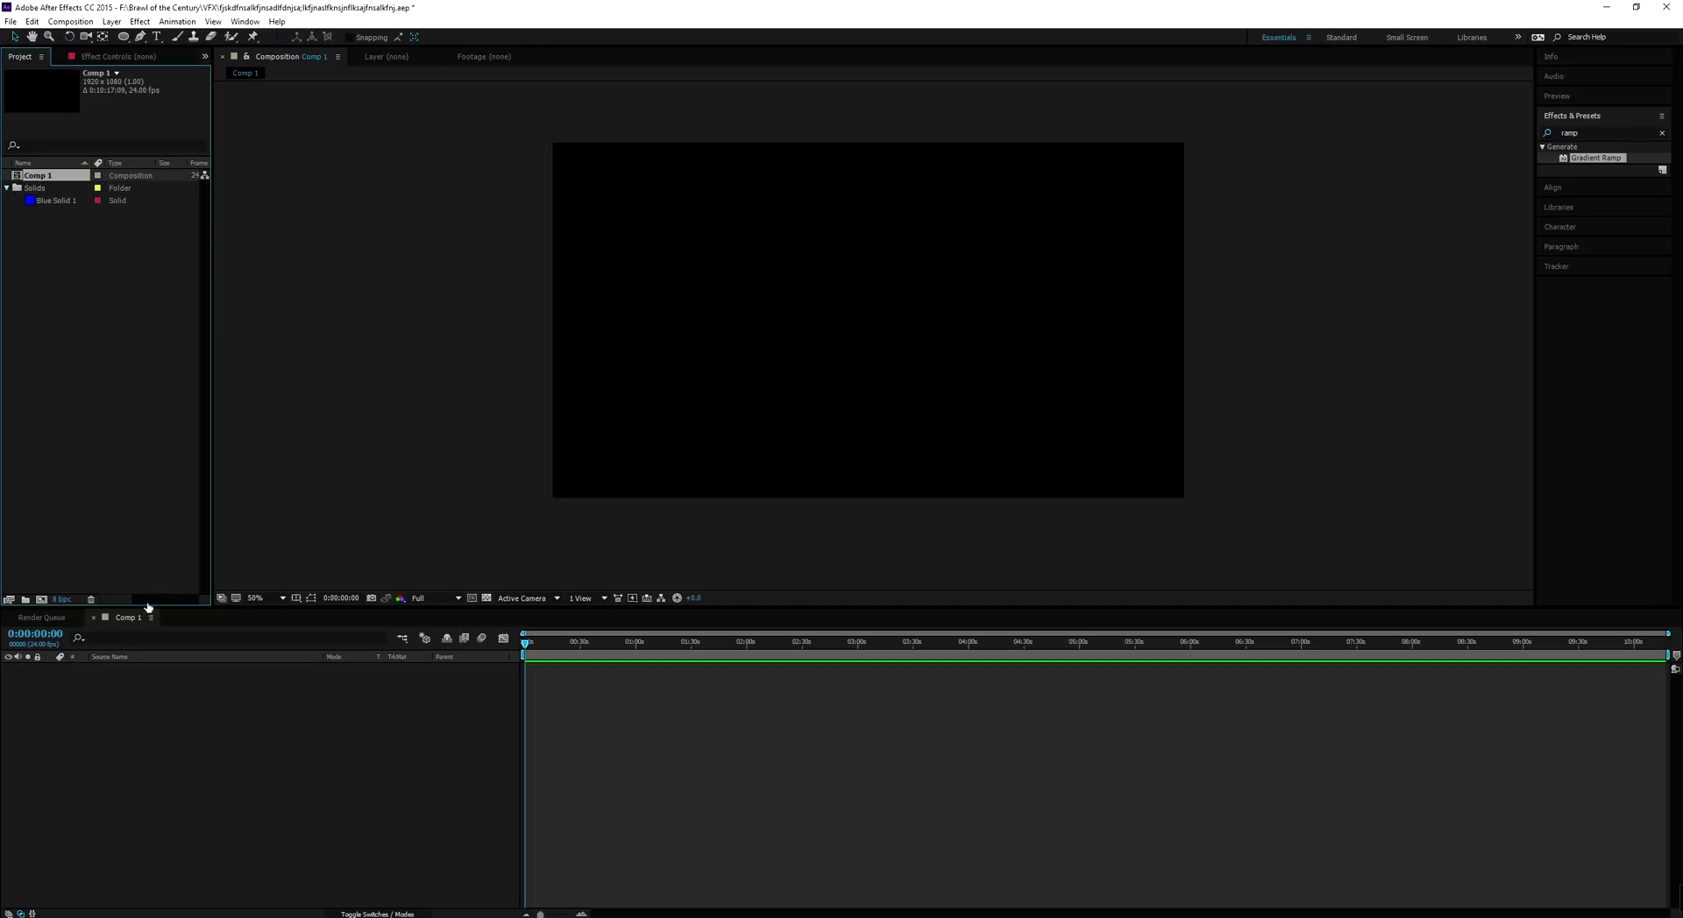
pyautogui.click(514, 671)
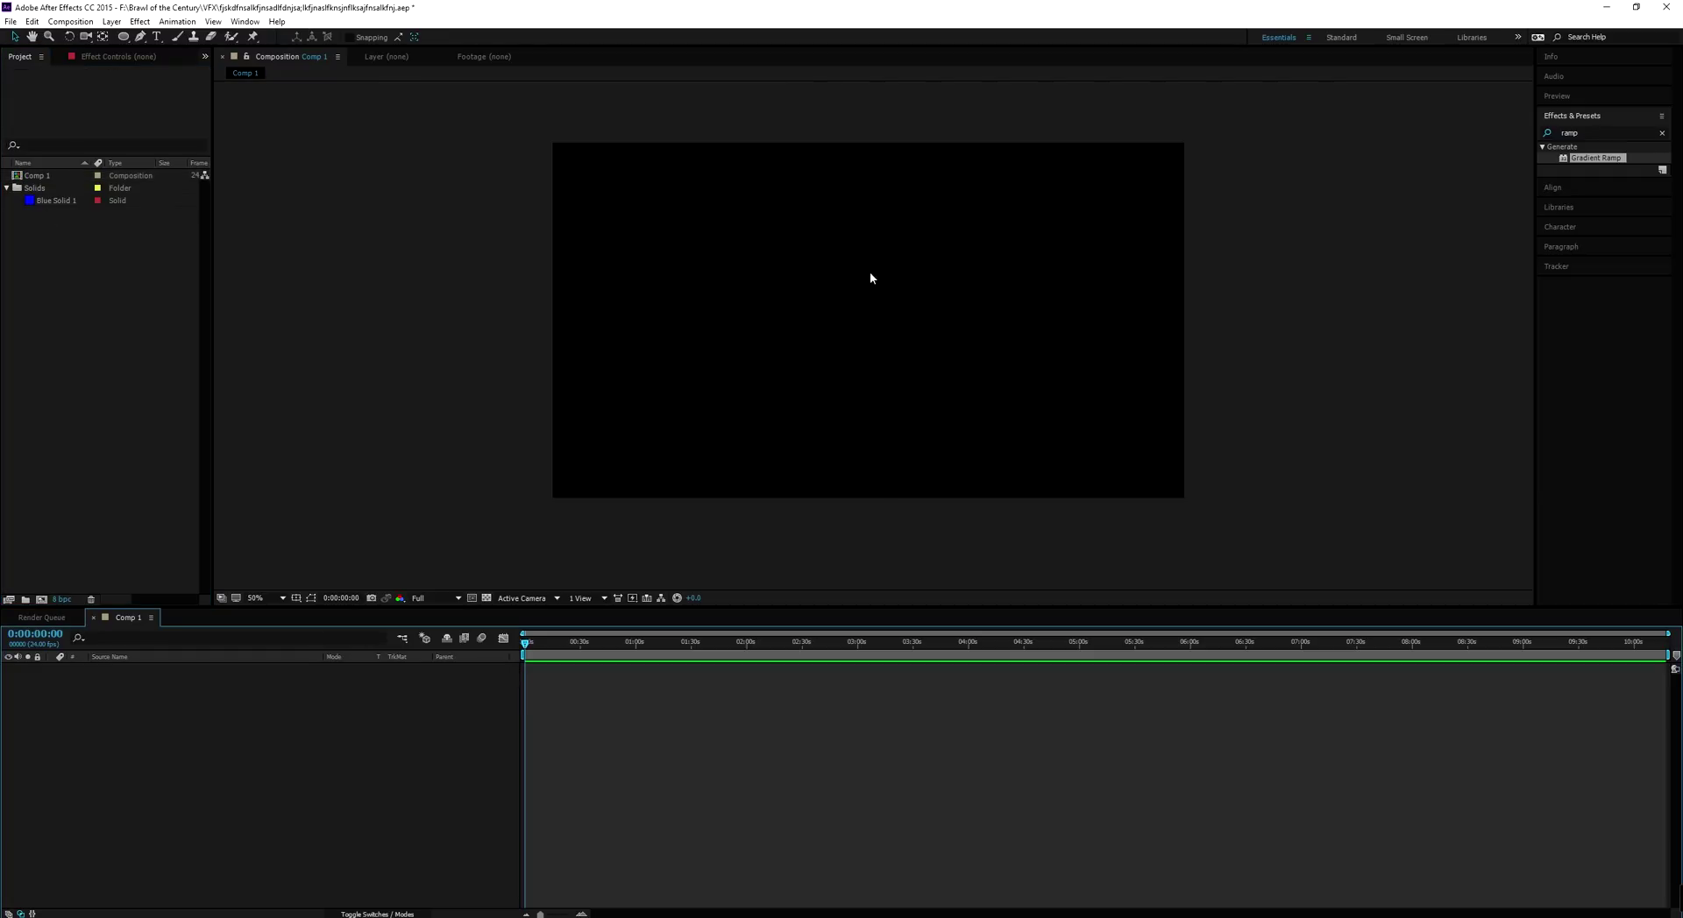
pyautogui.click(116, 23)
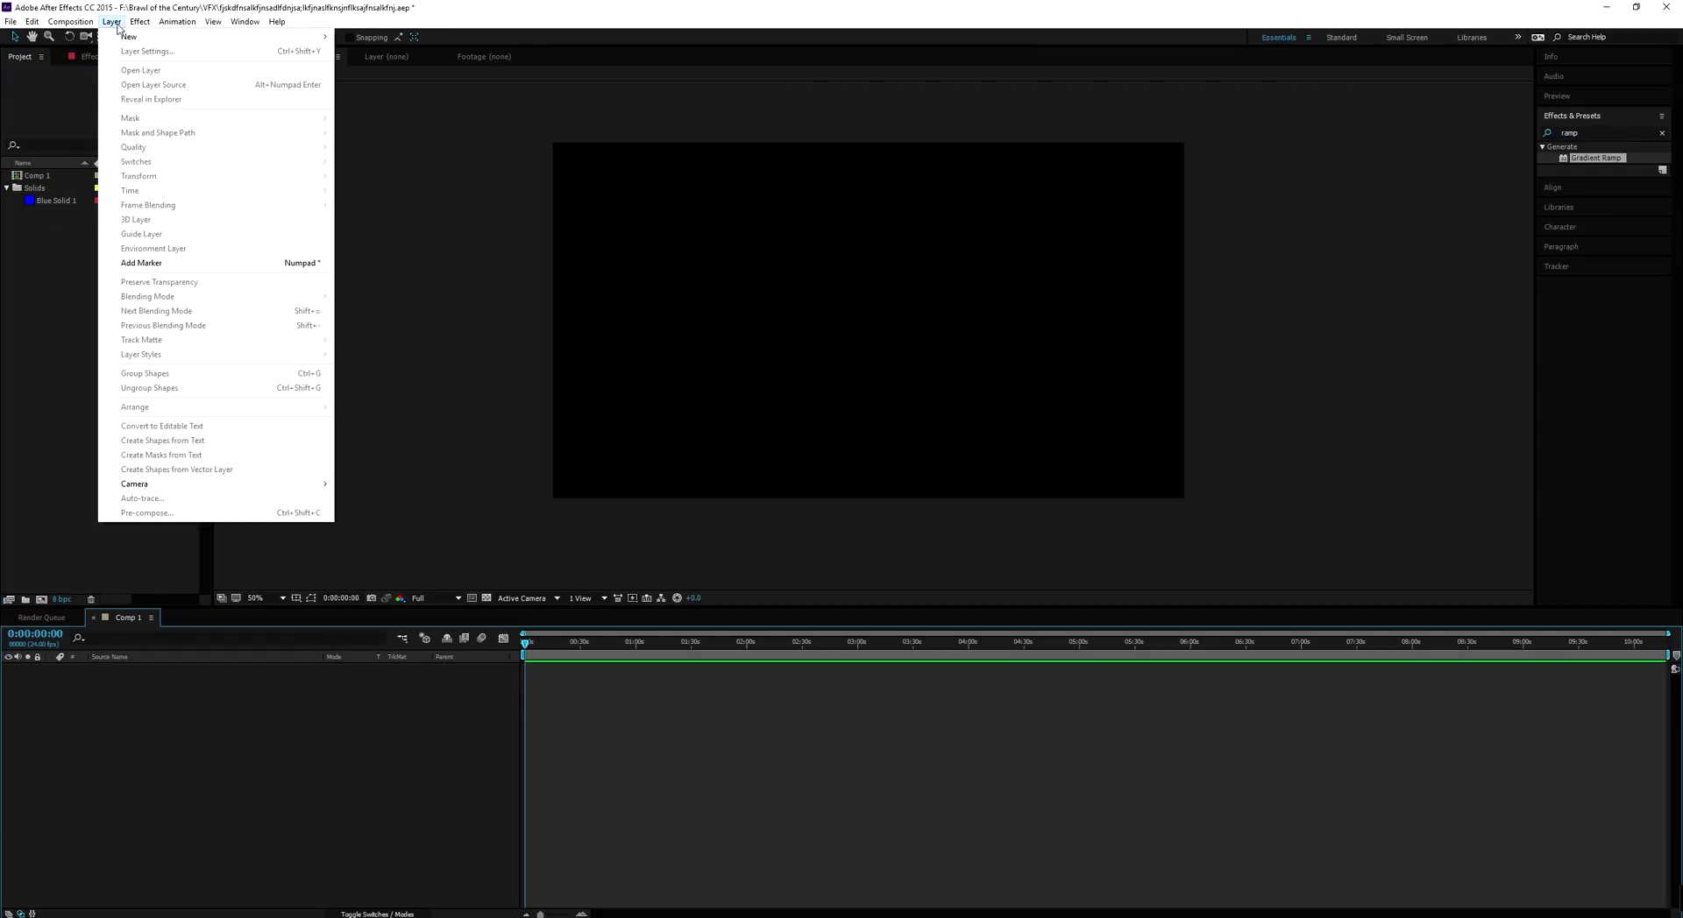
pyautogui.moveTo(11, 21)
pyautogui.moveTo(61, 219)
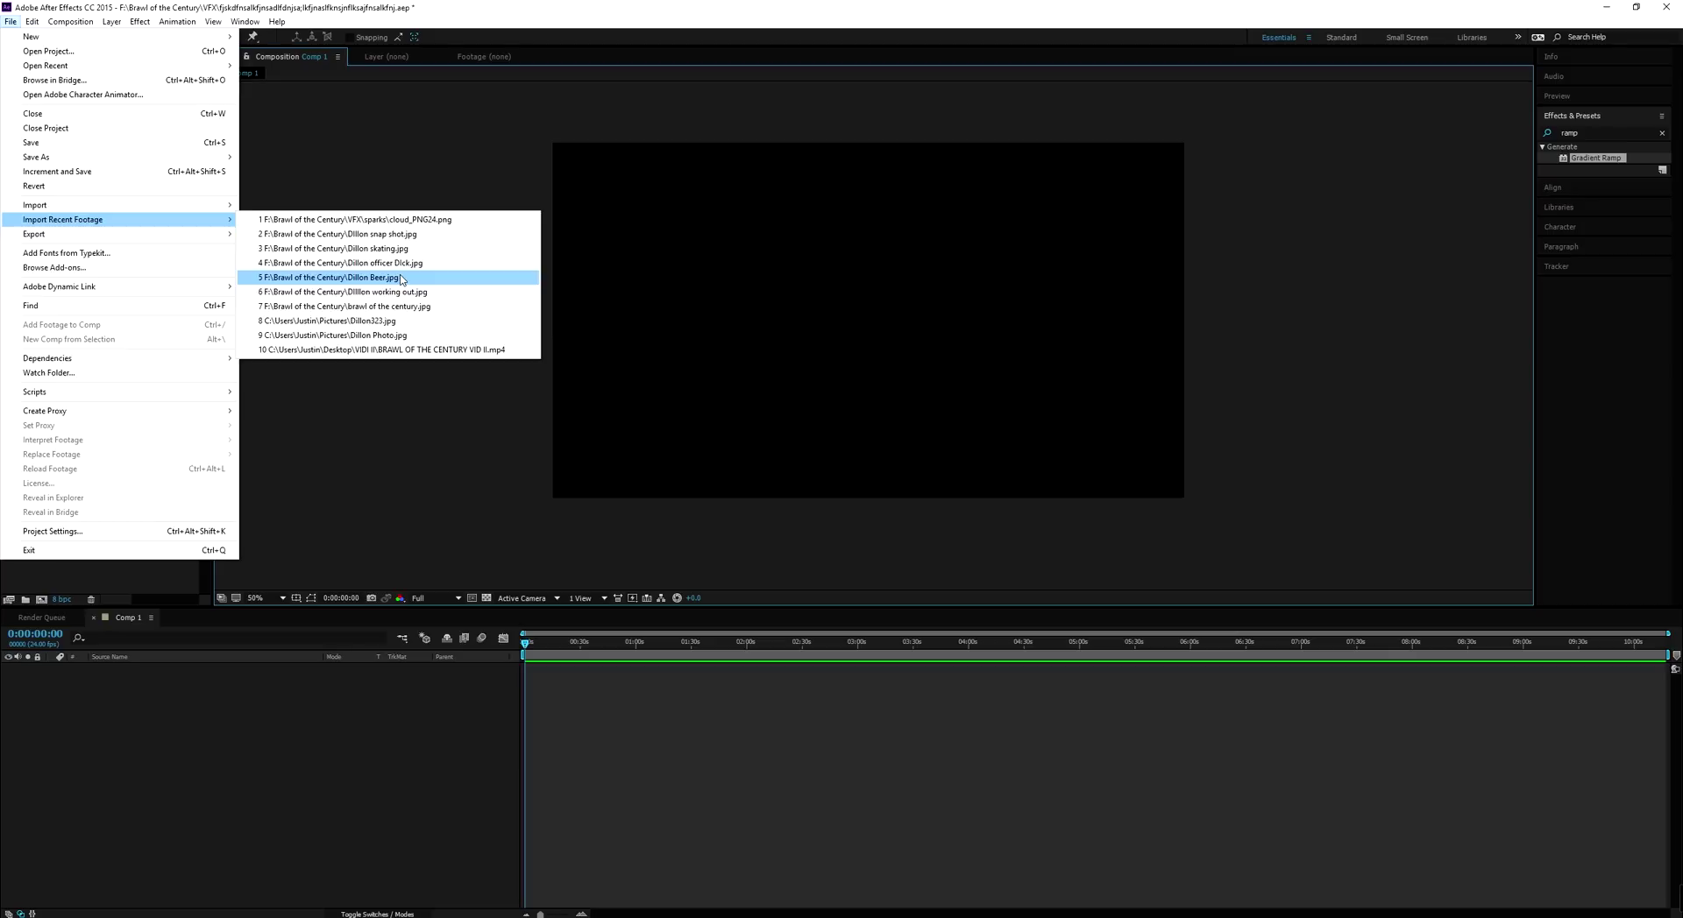
pyautogui.click(402, 277)
pyautogui.moveTo(55, 182); pyautogui.dragTo(876, 323)
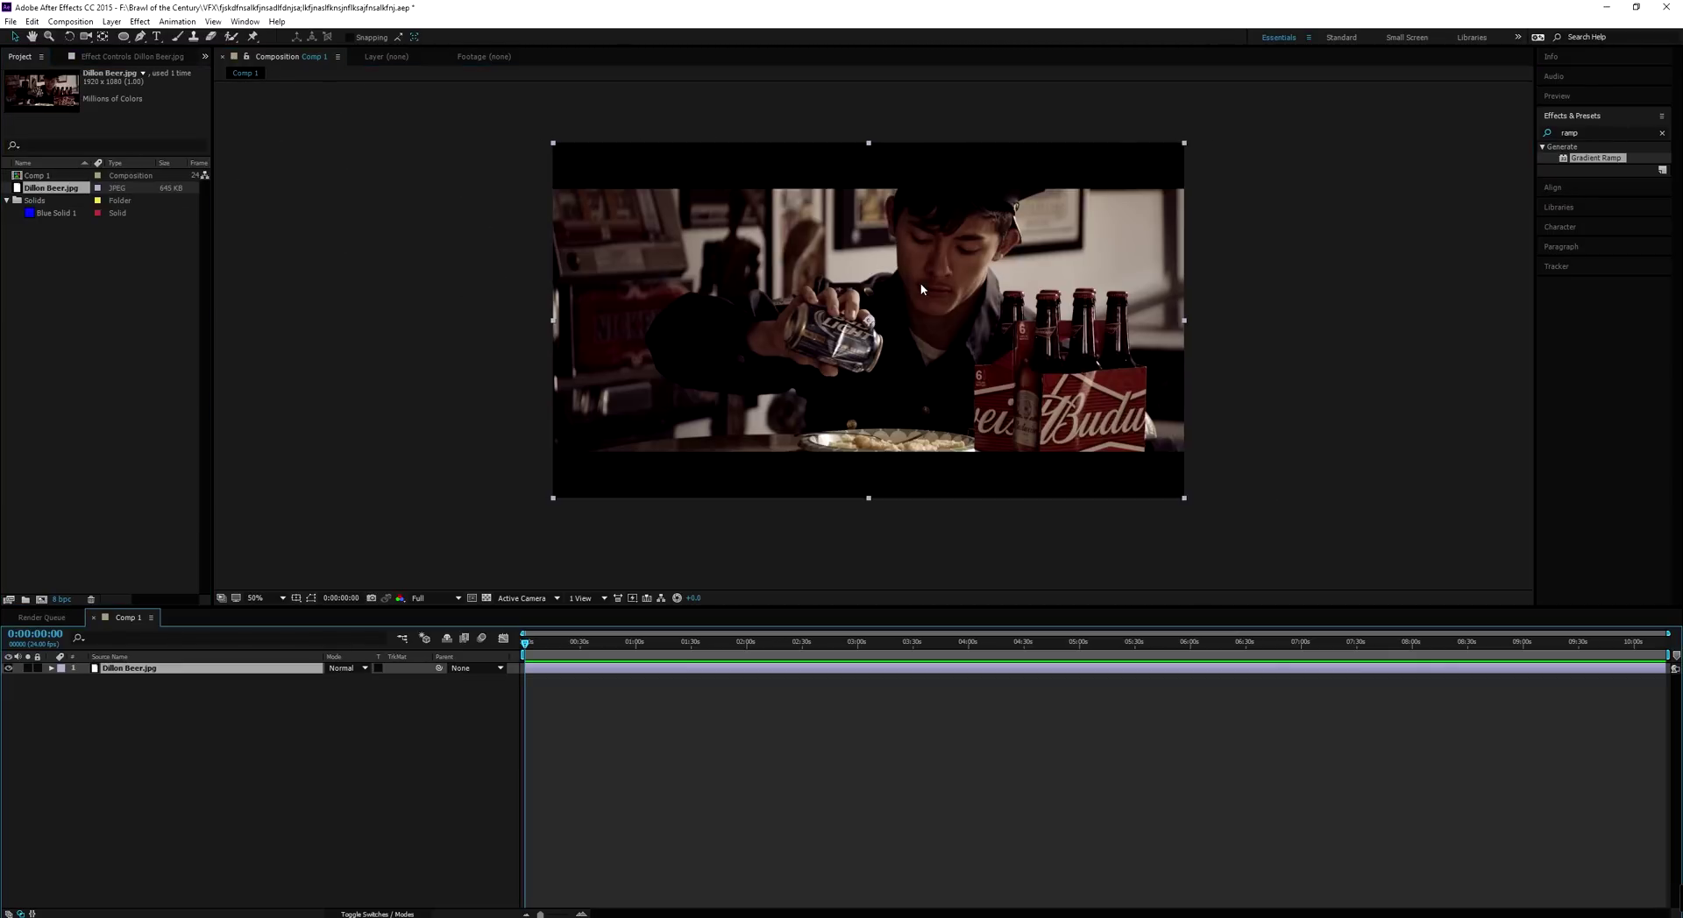
pyautogui.click(1010, 275)
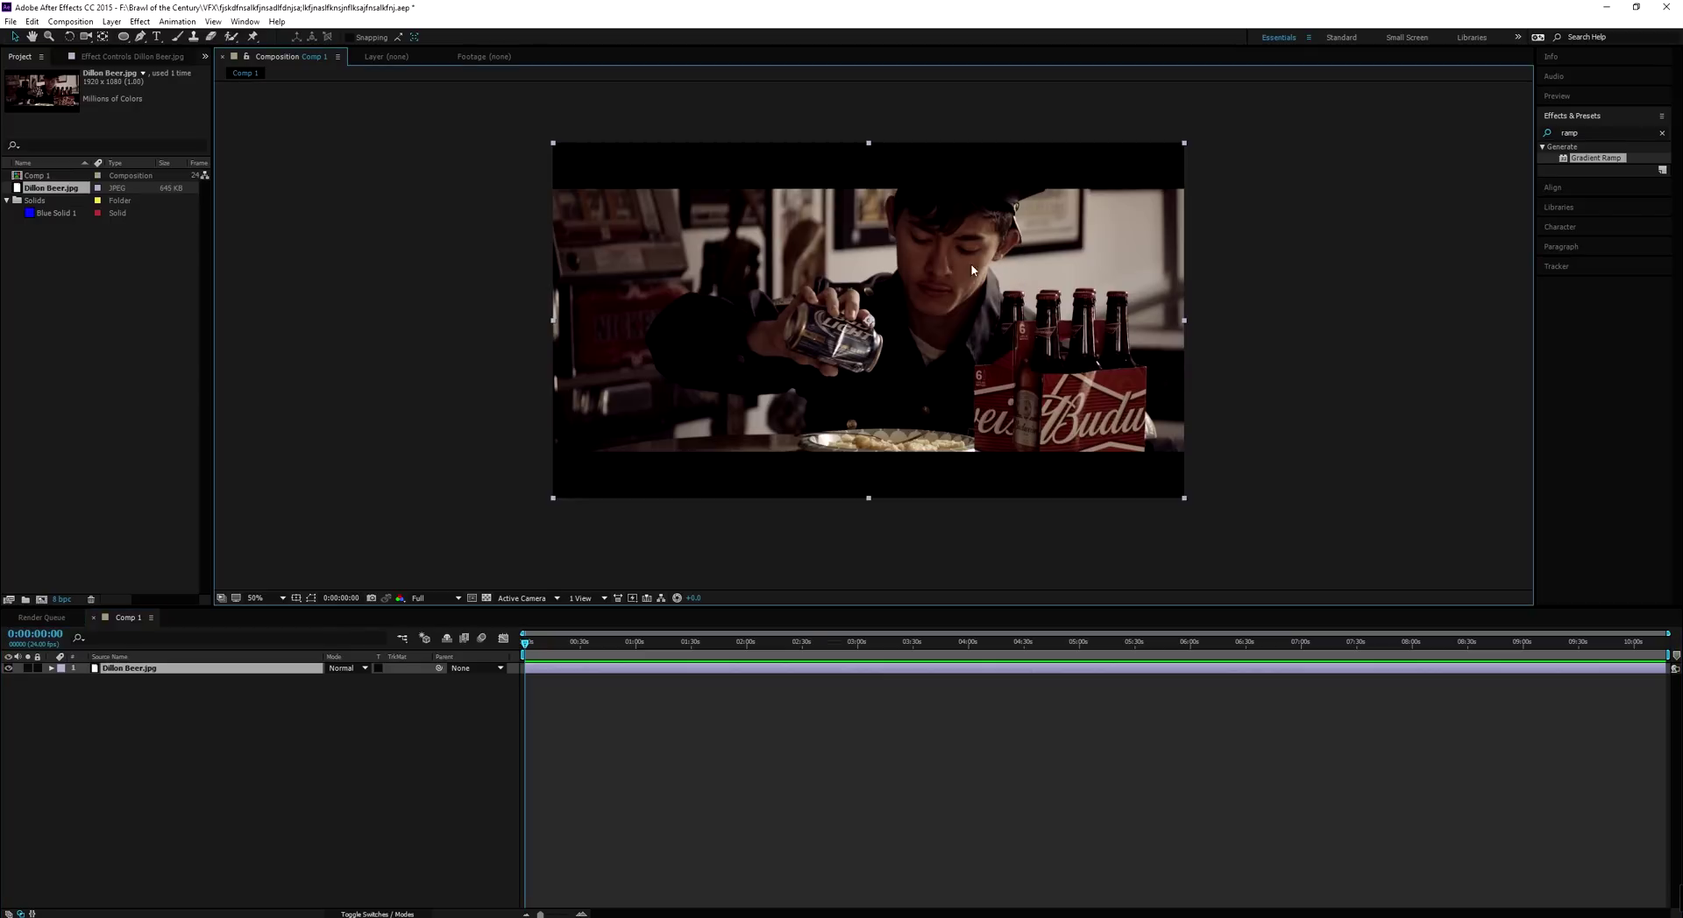
pyautogui.scroll(1, 974, 323)
pyautogui.scroll(-1, 969, 326)
pyautogui.click(1666, 140)
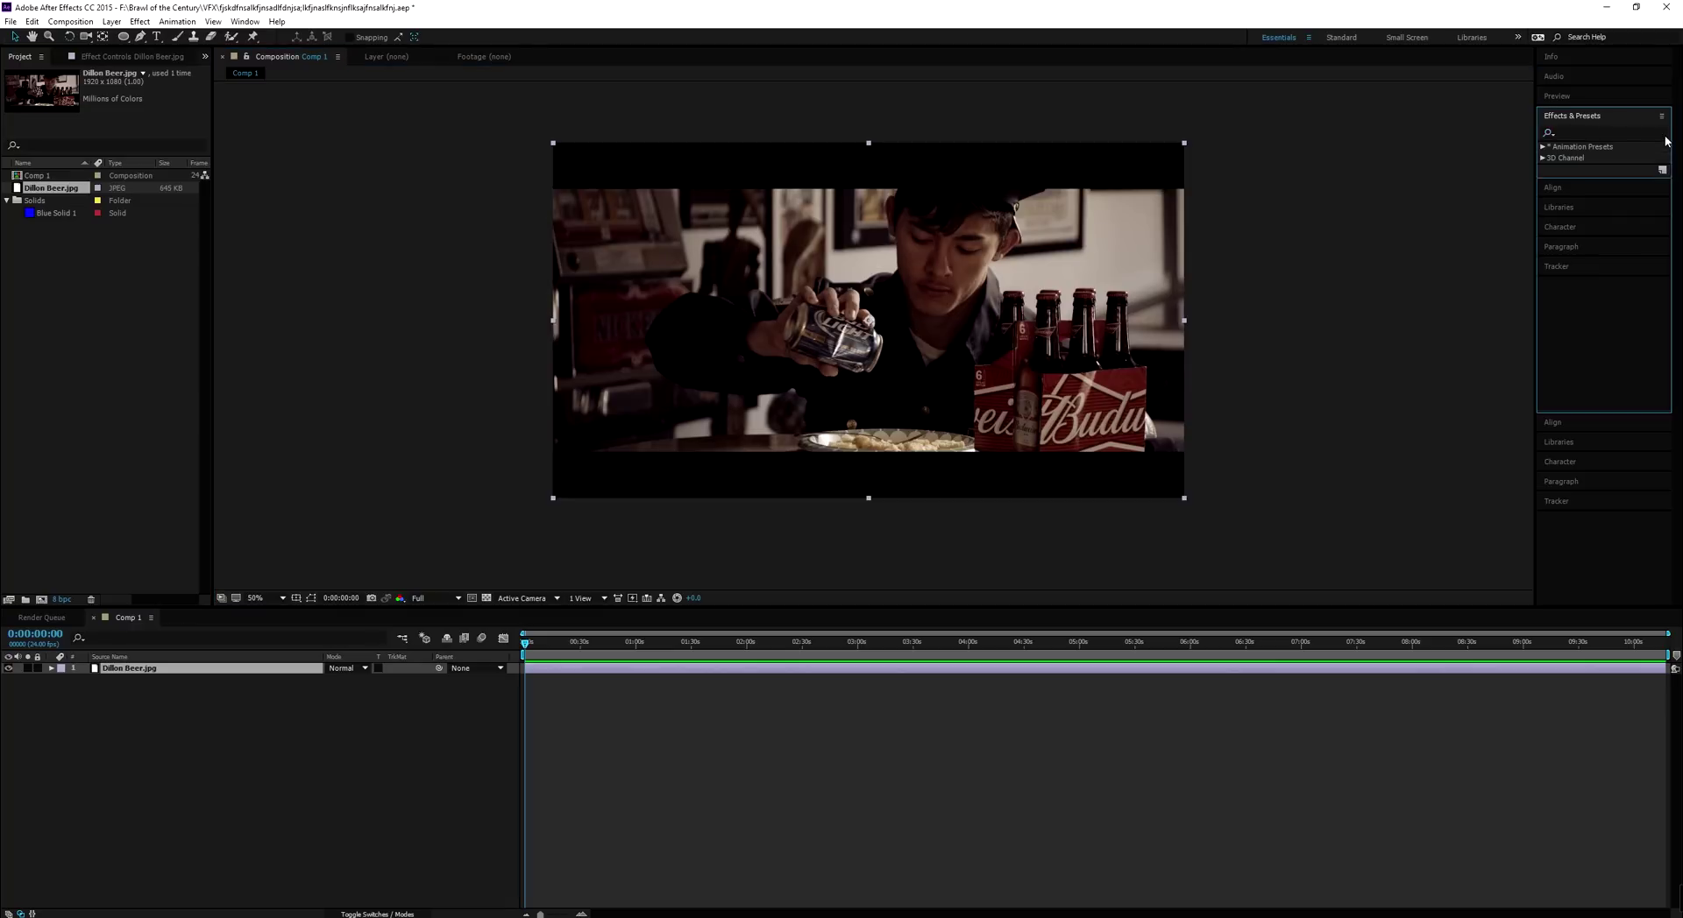
pyautogui.click(1661, 133)
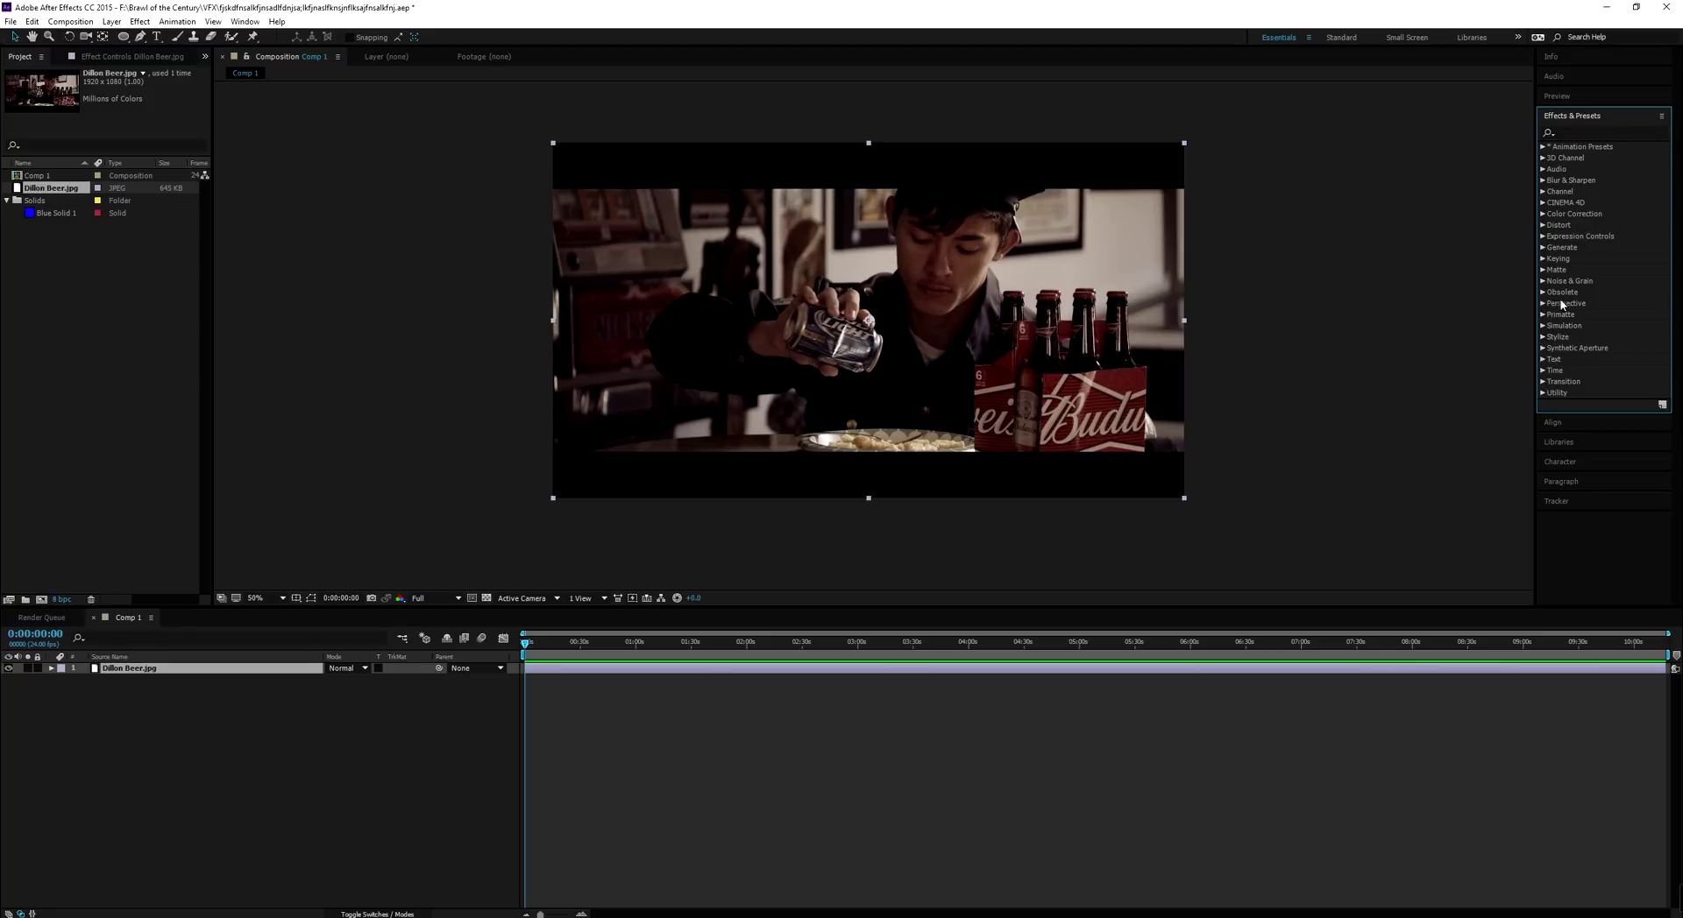
pyautogui.click(1571, 134)
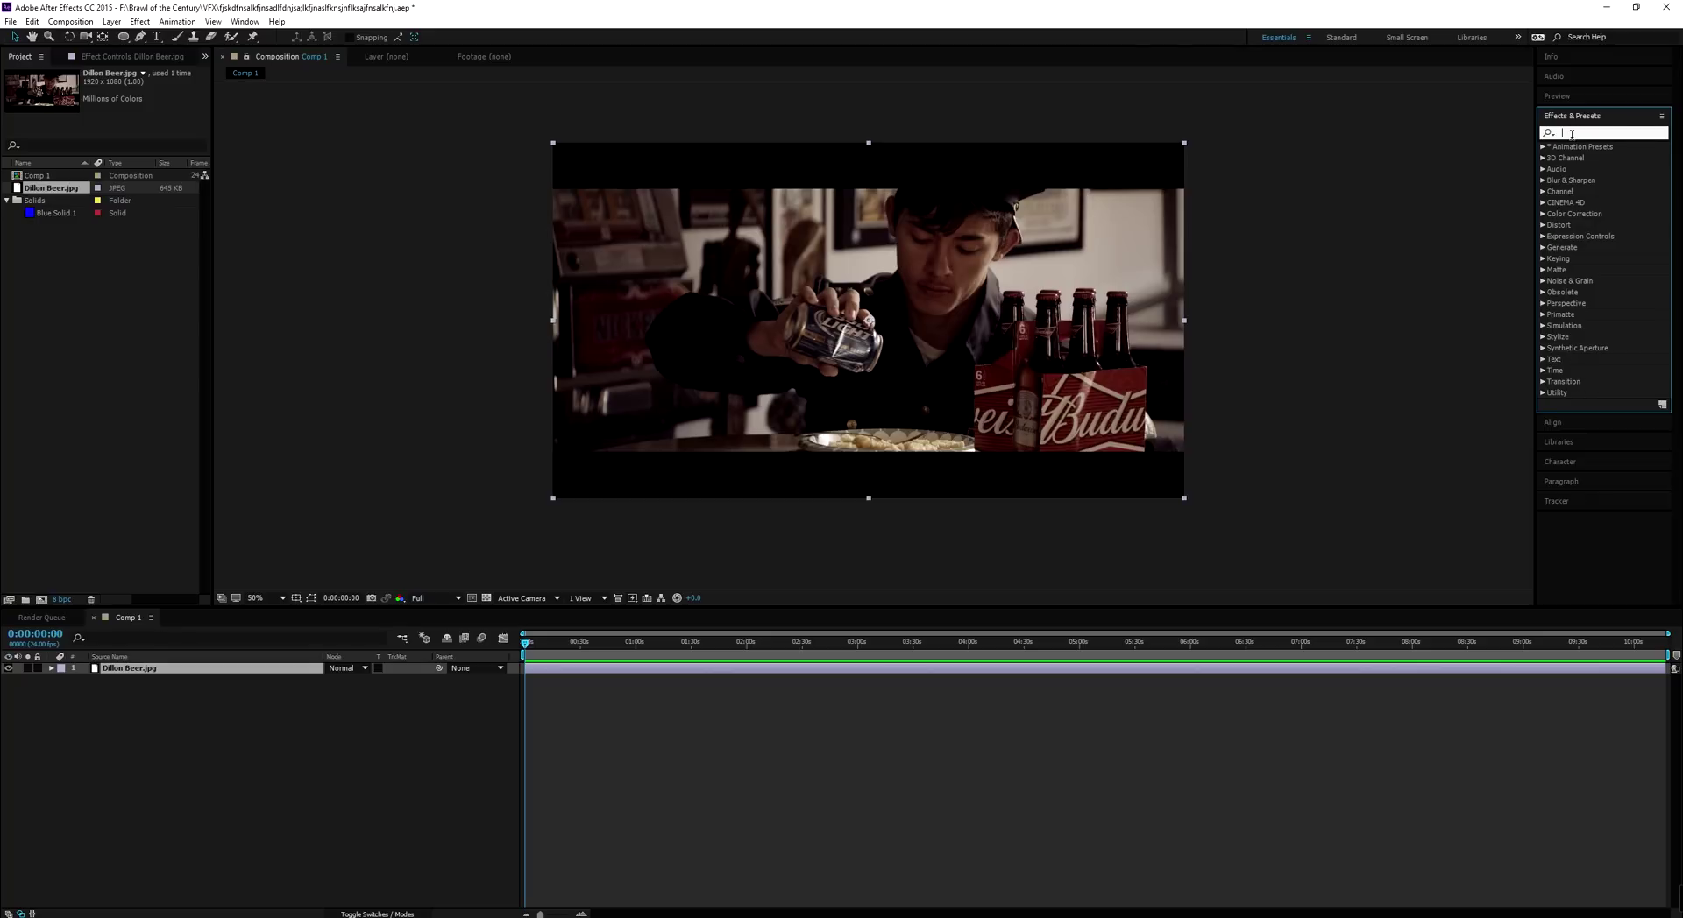
pyautogui.write('liqui')
pyautogui.moveTo(1582, 158); pyautogui.dragTo(868, 263)
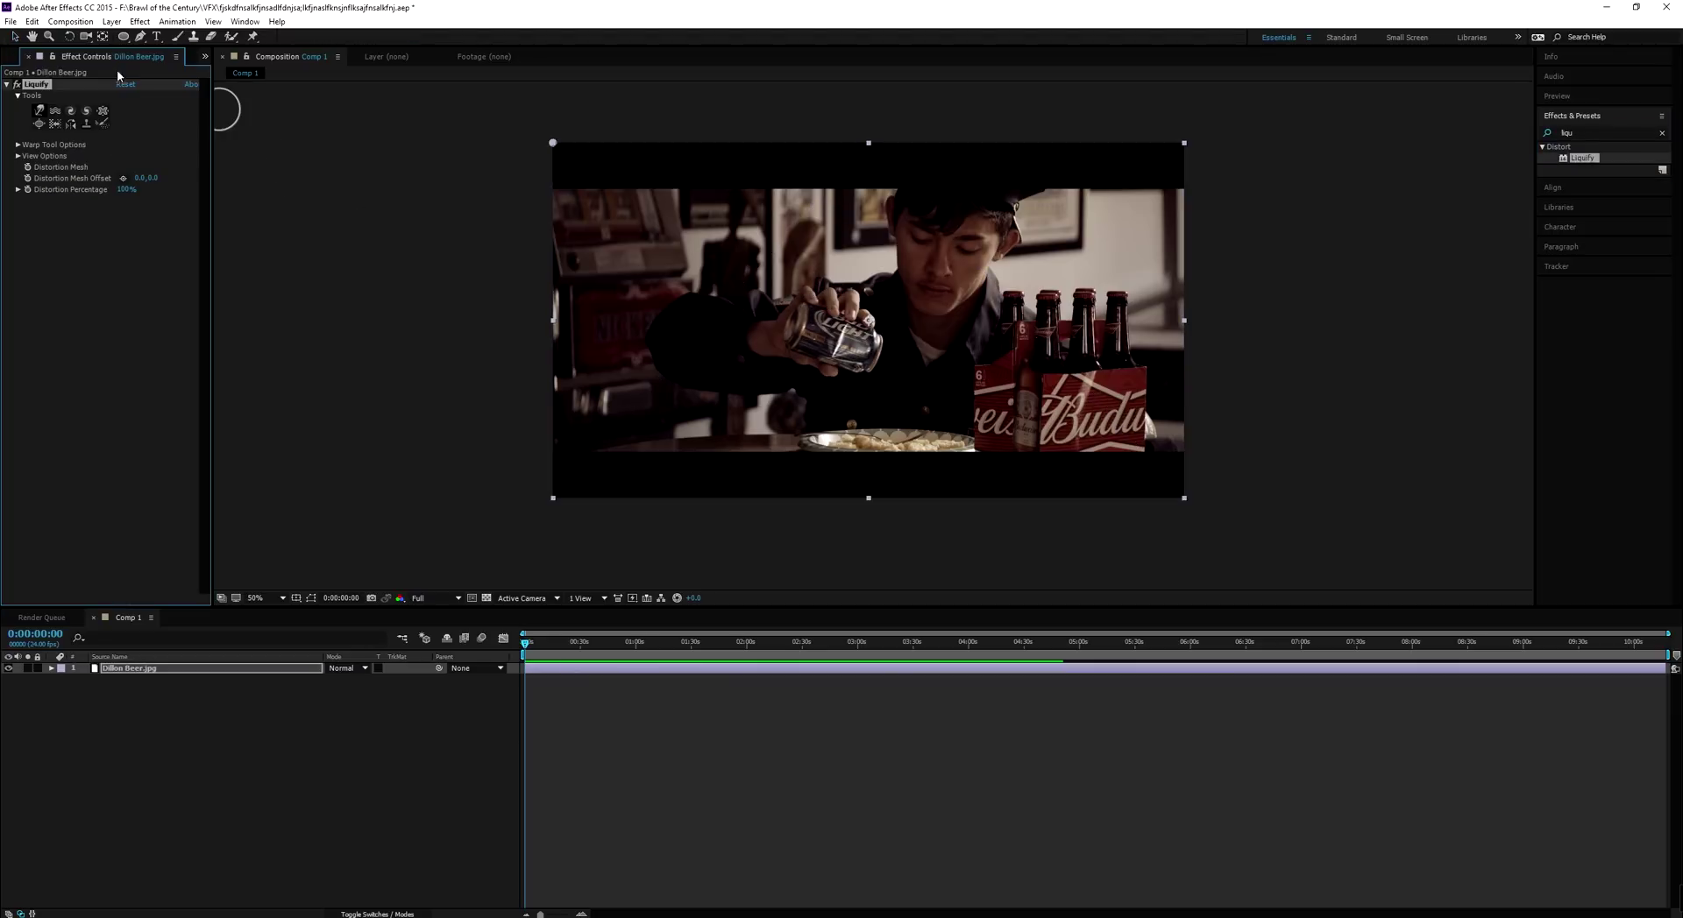
# Zoom the viewer to 100%, pan onto the face, and pucker an area of it
pyautogui.click(102, 110)
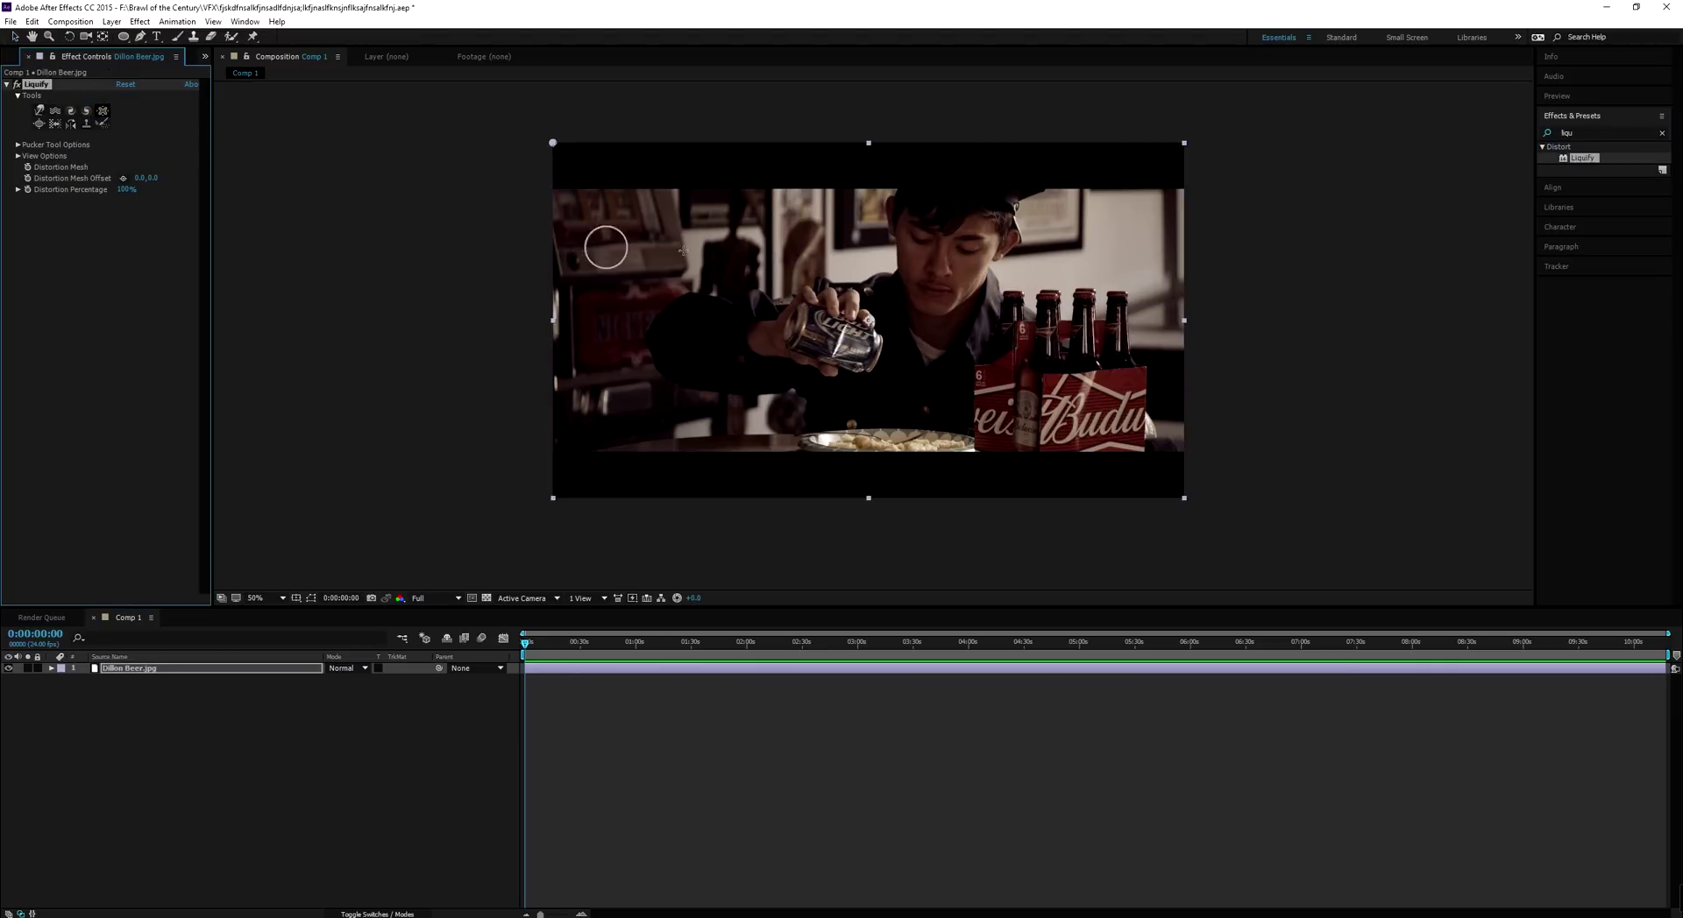
pyautogui.press('.')
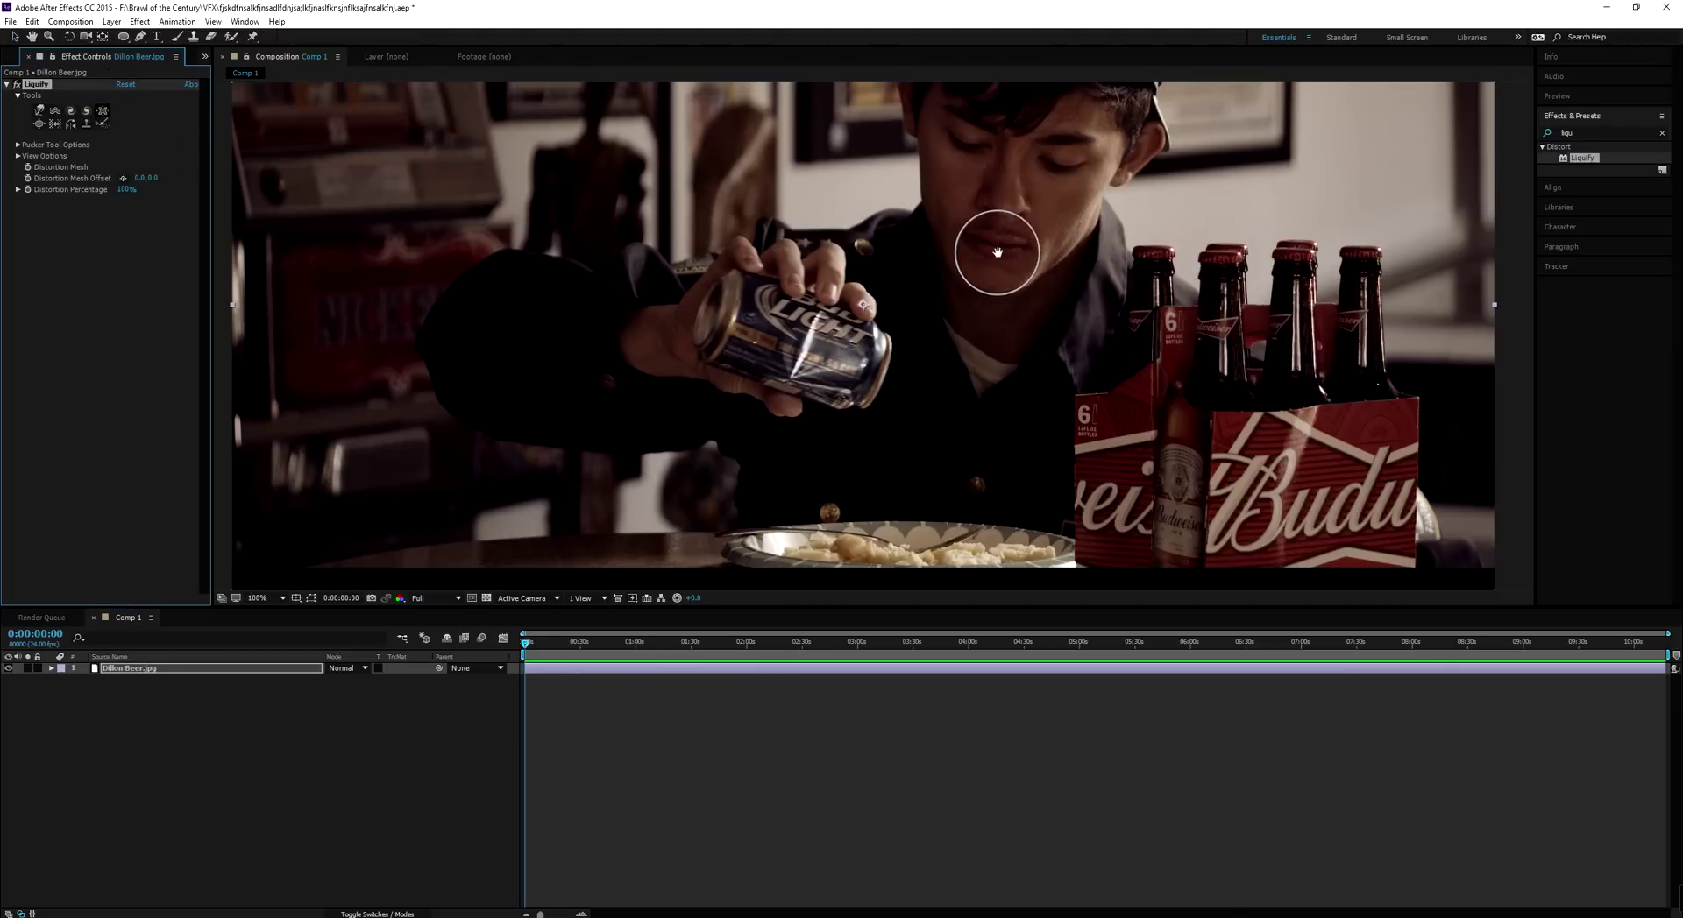
pyautogui.press('h')
pyautogui.moveTo(997, 253); pyautogui.dragTo(1034, 382)
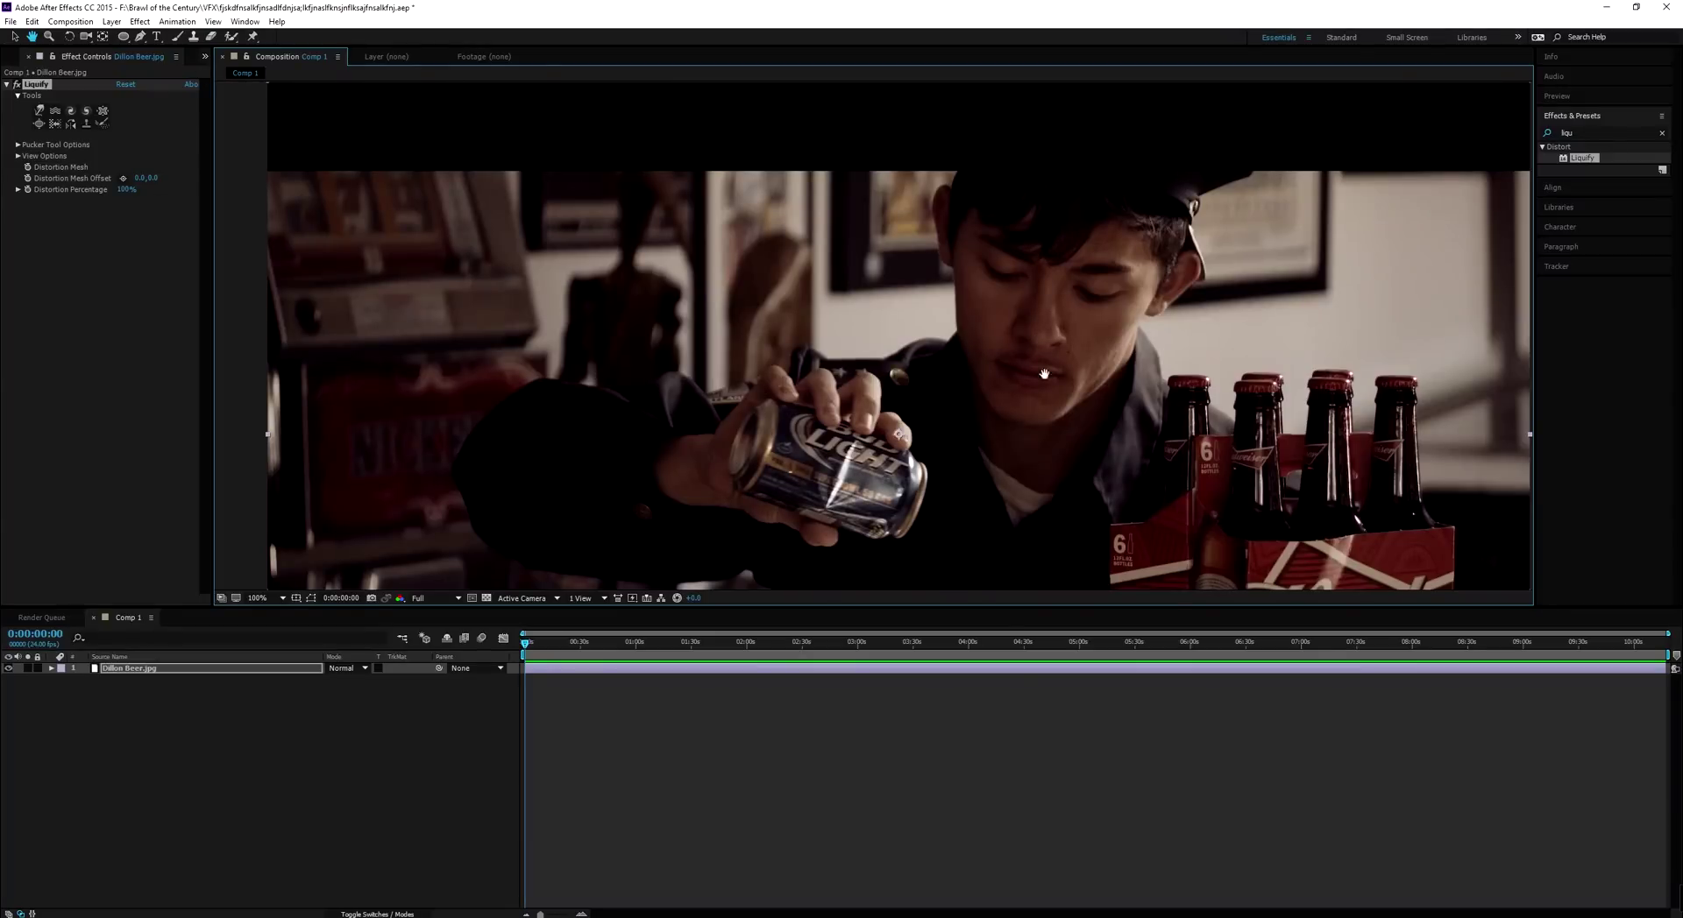
pyautogui.press('v')
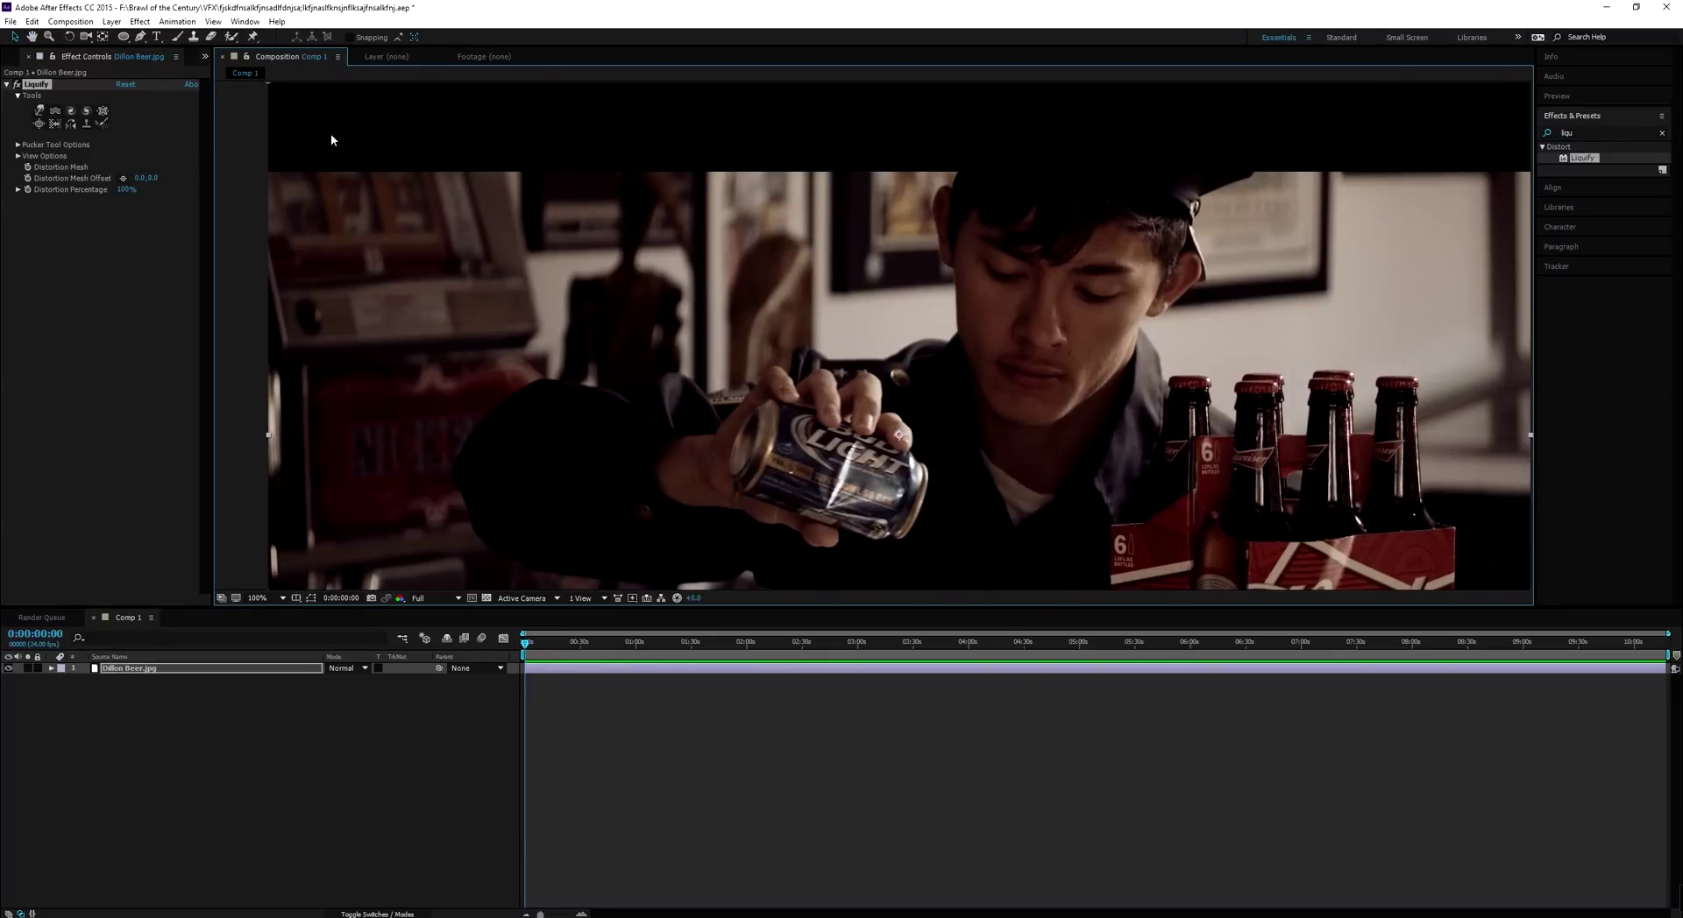
pyautogui.click(103, 111)
pyautogui.click(1101, 304)
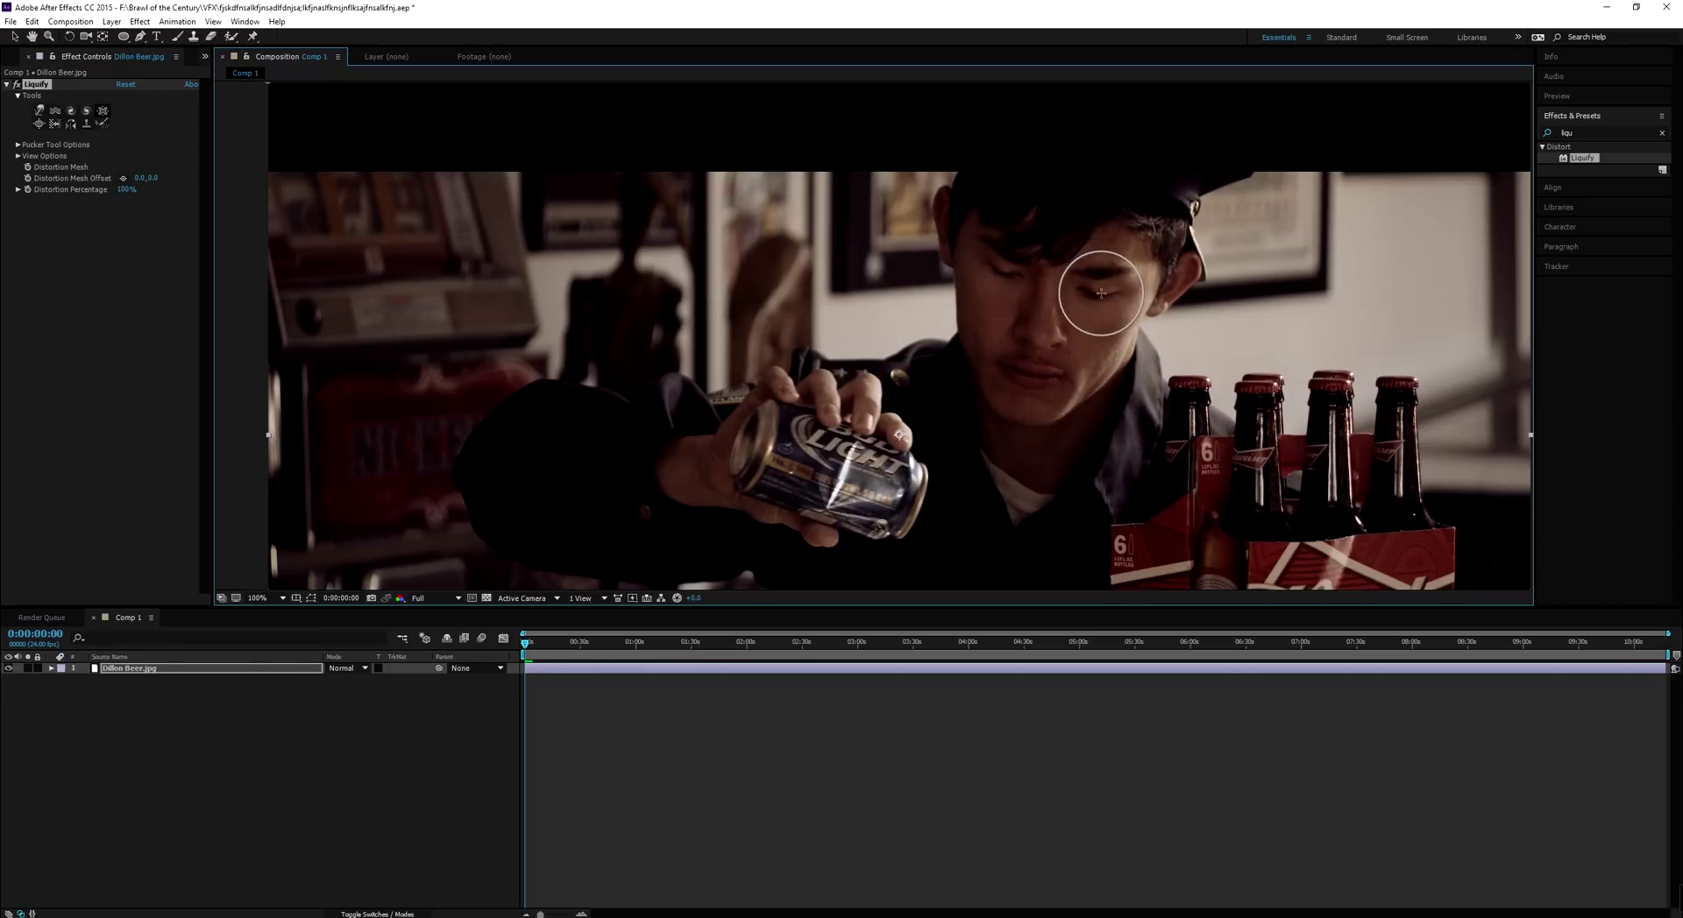
# Bloat the nose with the Liquify Bloat tool, then return to the Selection tool
pyautogui.click(38, 123)
pyautogui.click(44, 129)
pyautogui.click(1040, 333)
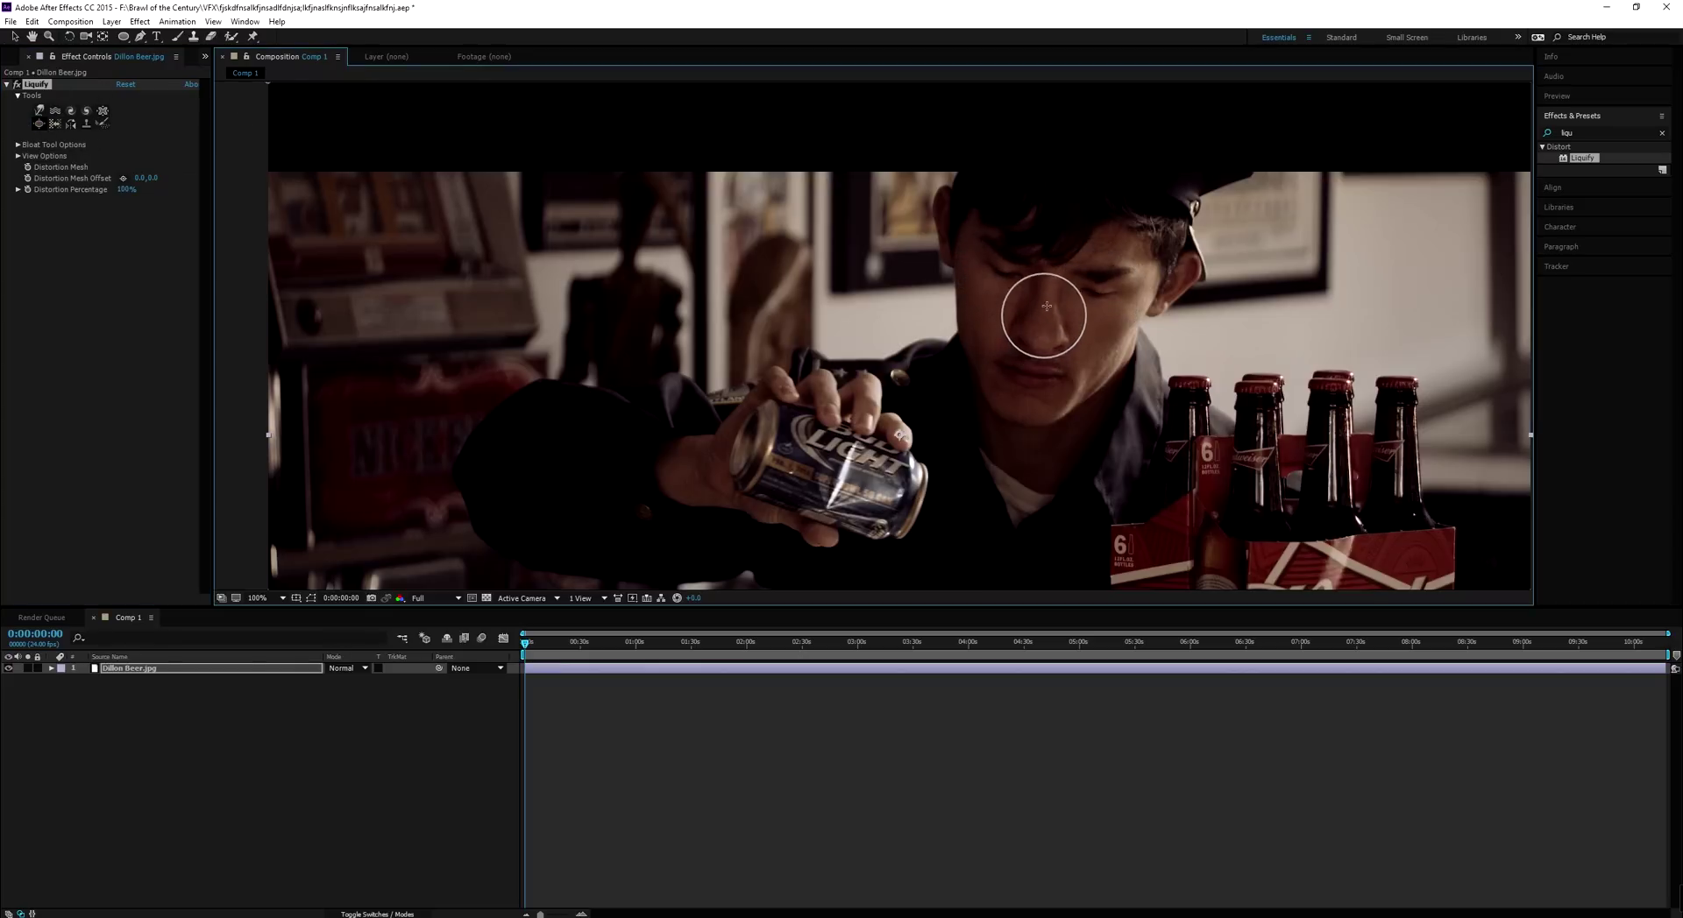
pyautogui.scroll(-1, 1120, 352)
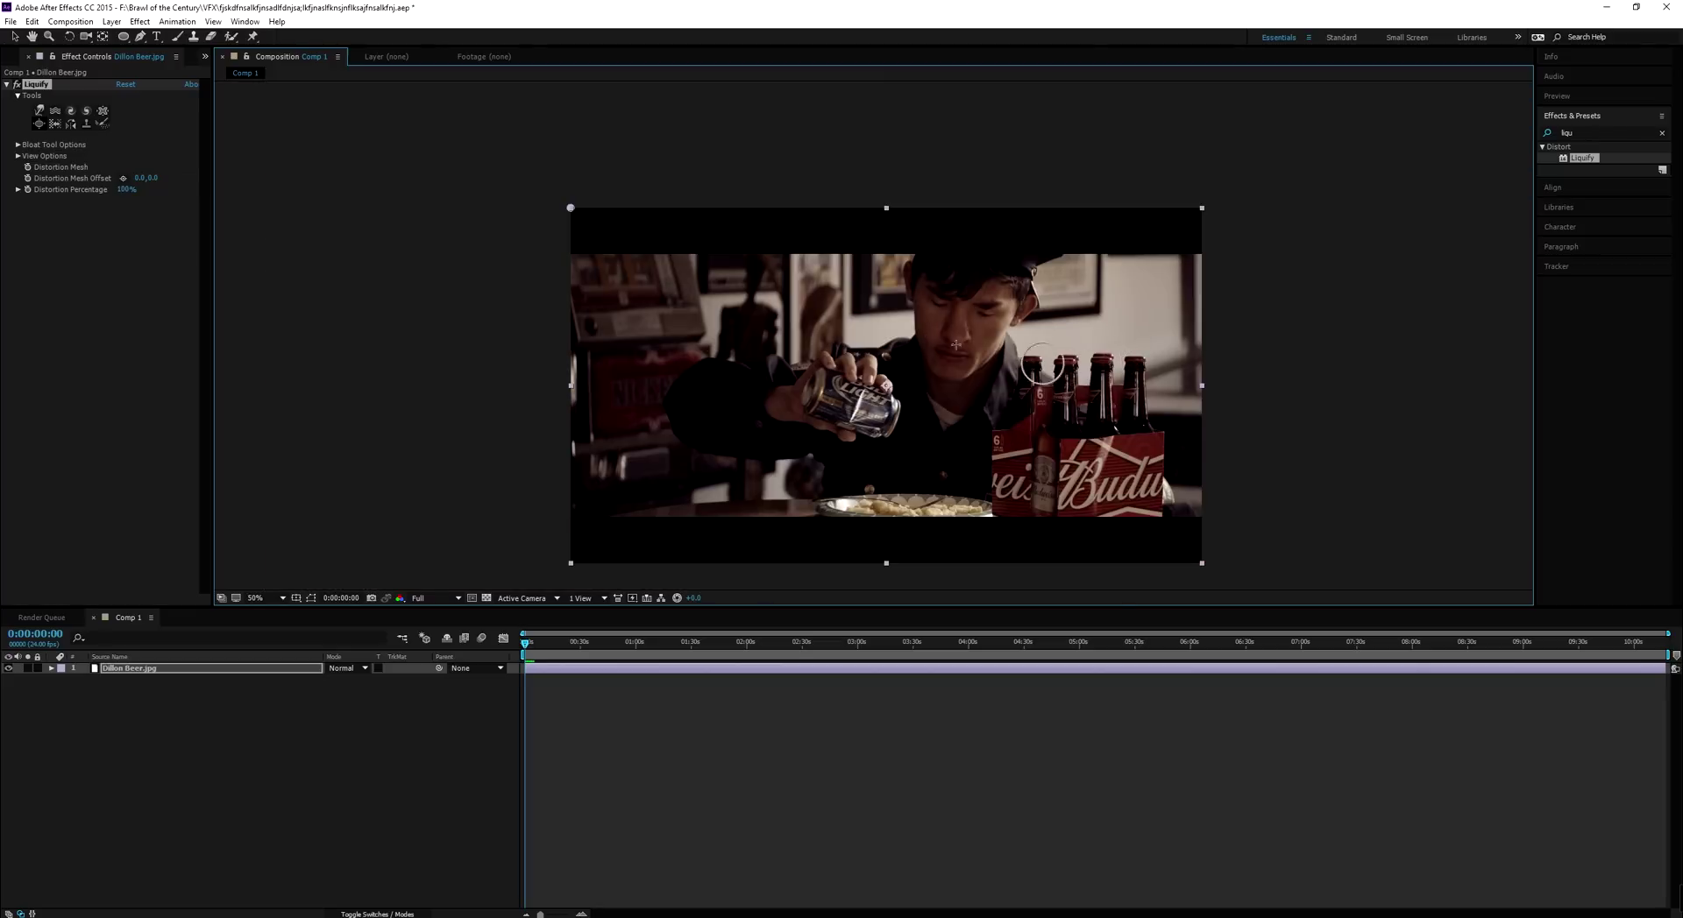
pyautogui.press('v')
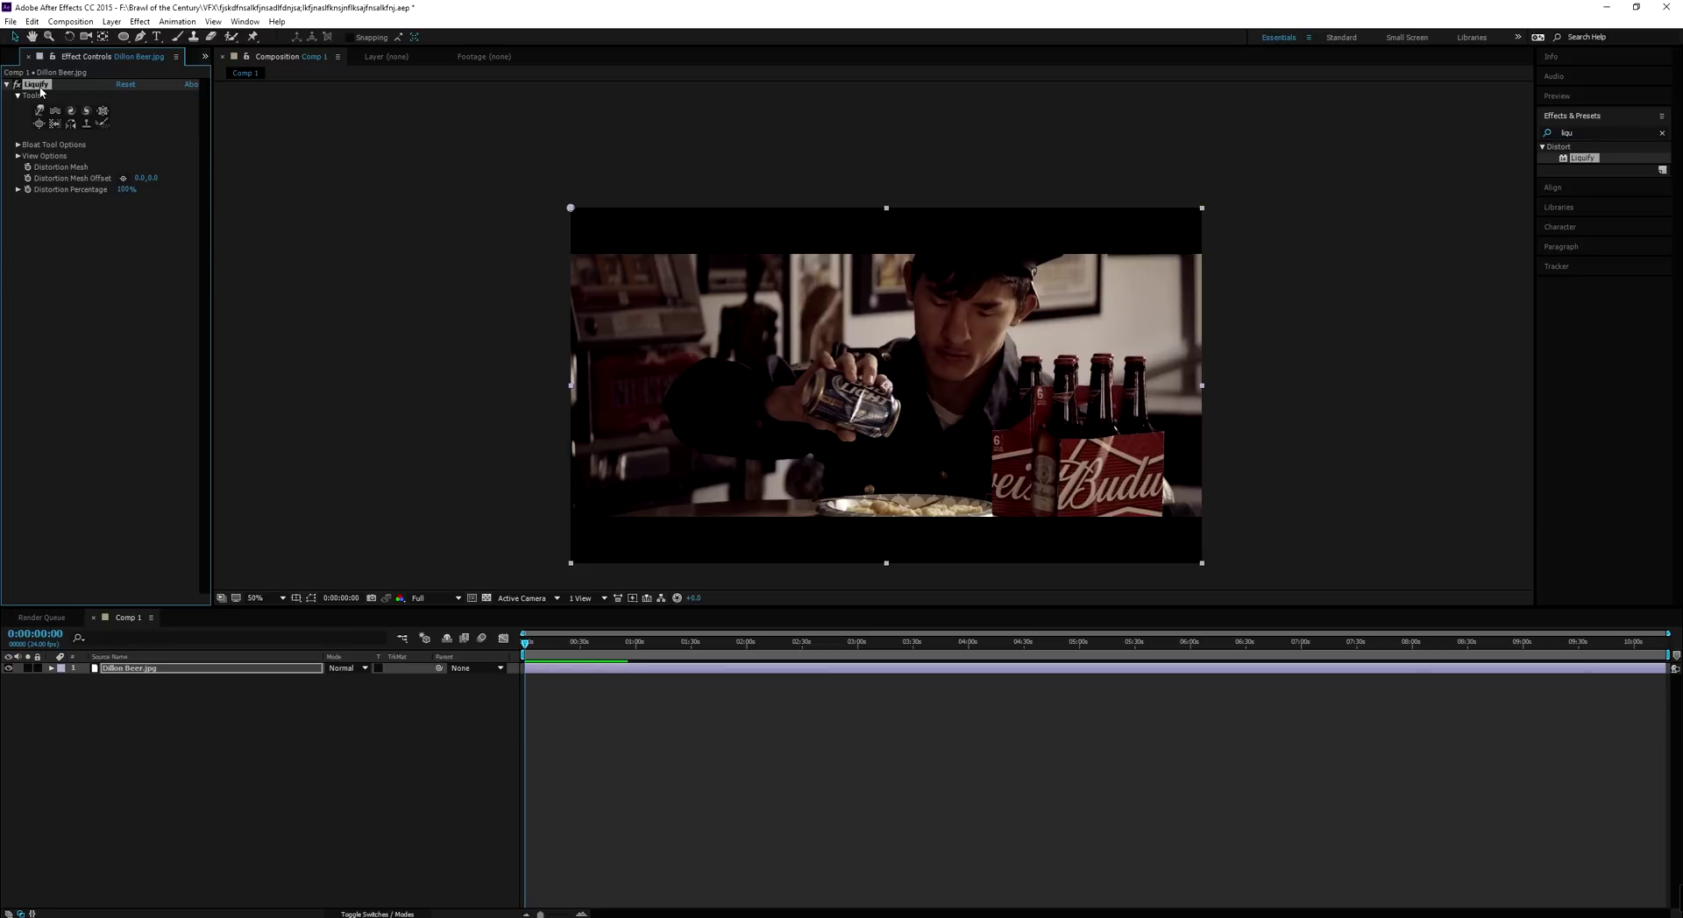
pyautogui.press('Delete')
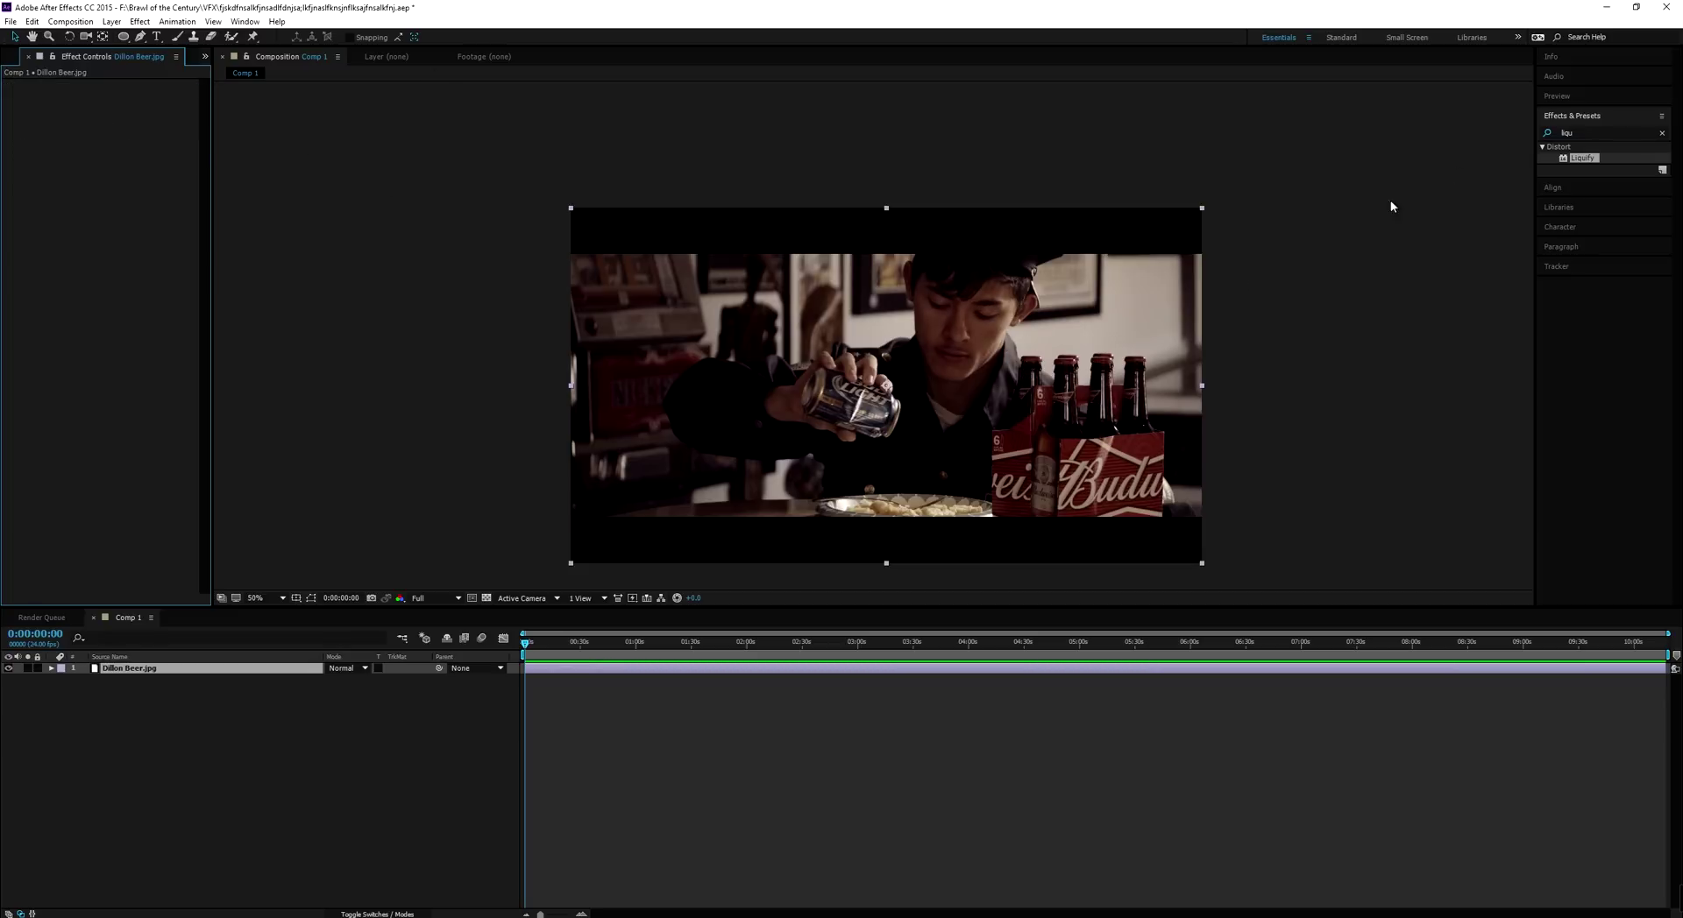
pyautogui.click(1661, 134)
pyautogui.click(1614, 134)
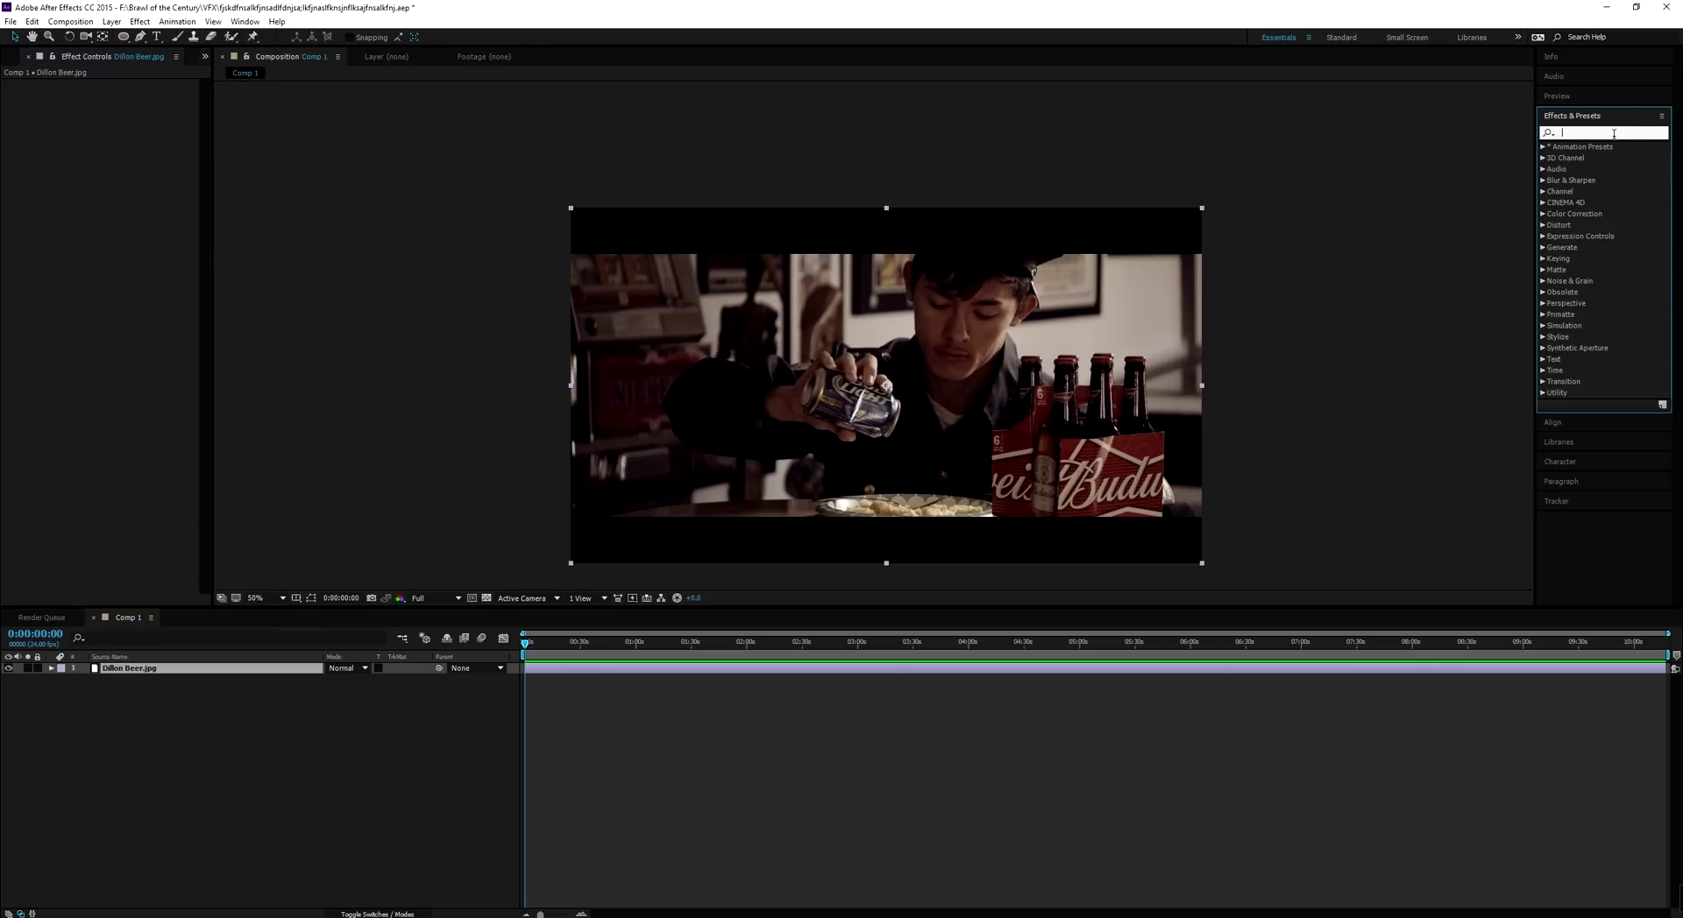
pyautogui.write('curves')
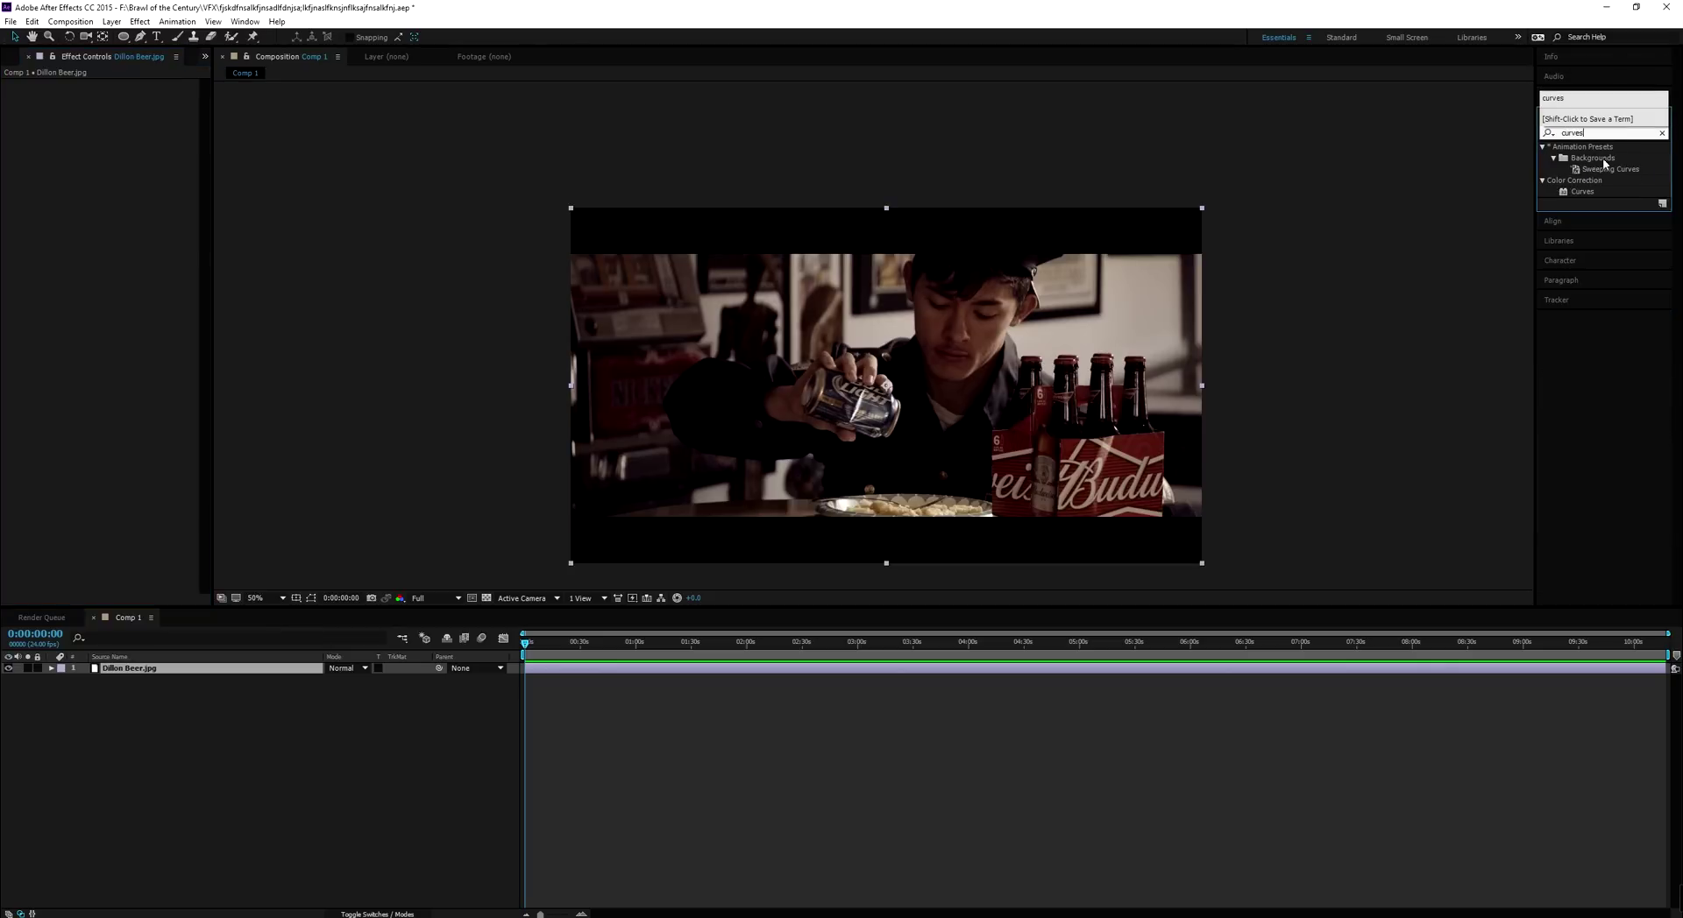
pyautogui.doubleClick(1583, 194)
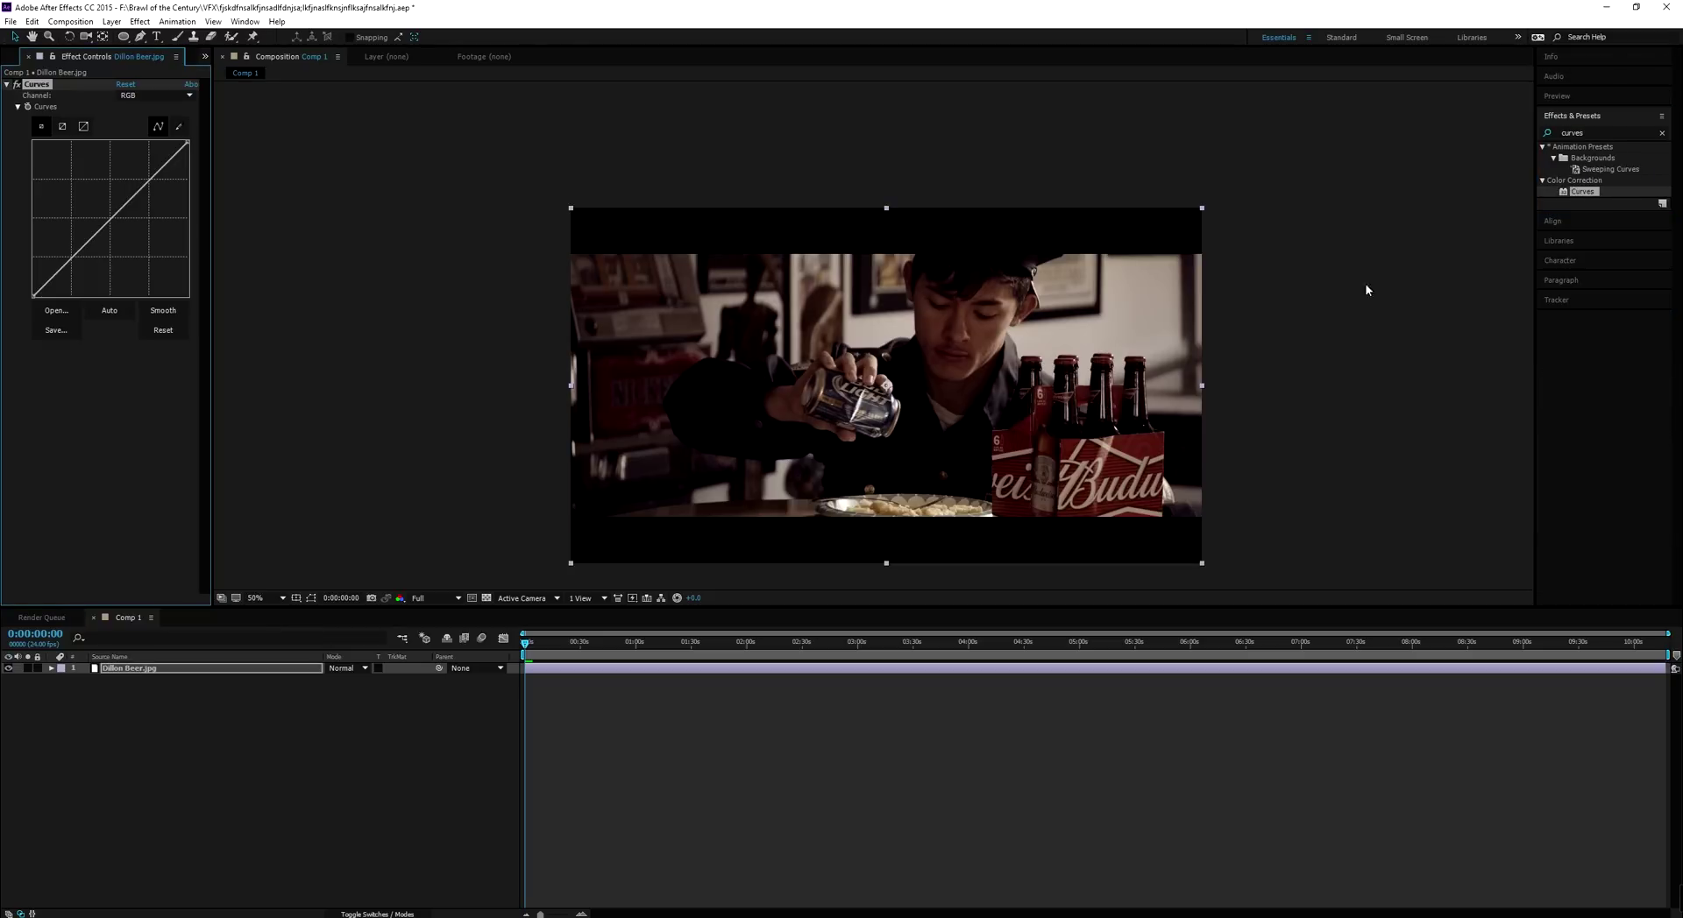
pyautogui.click(1662, 133)
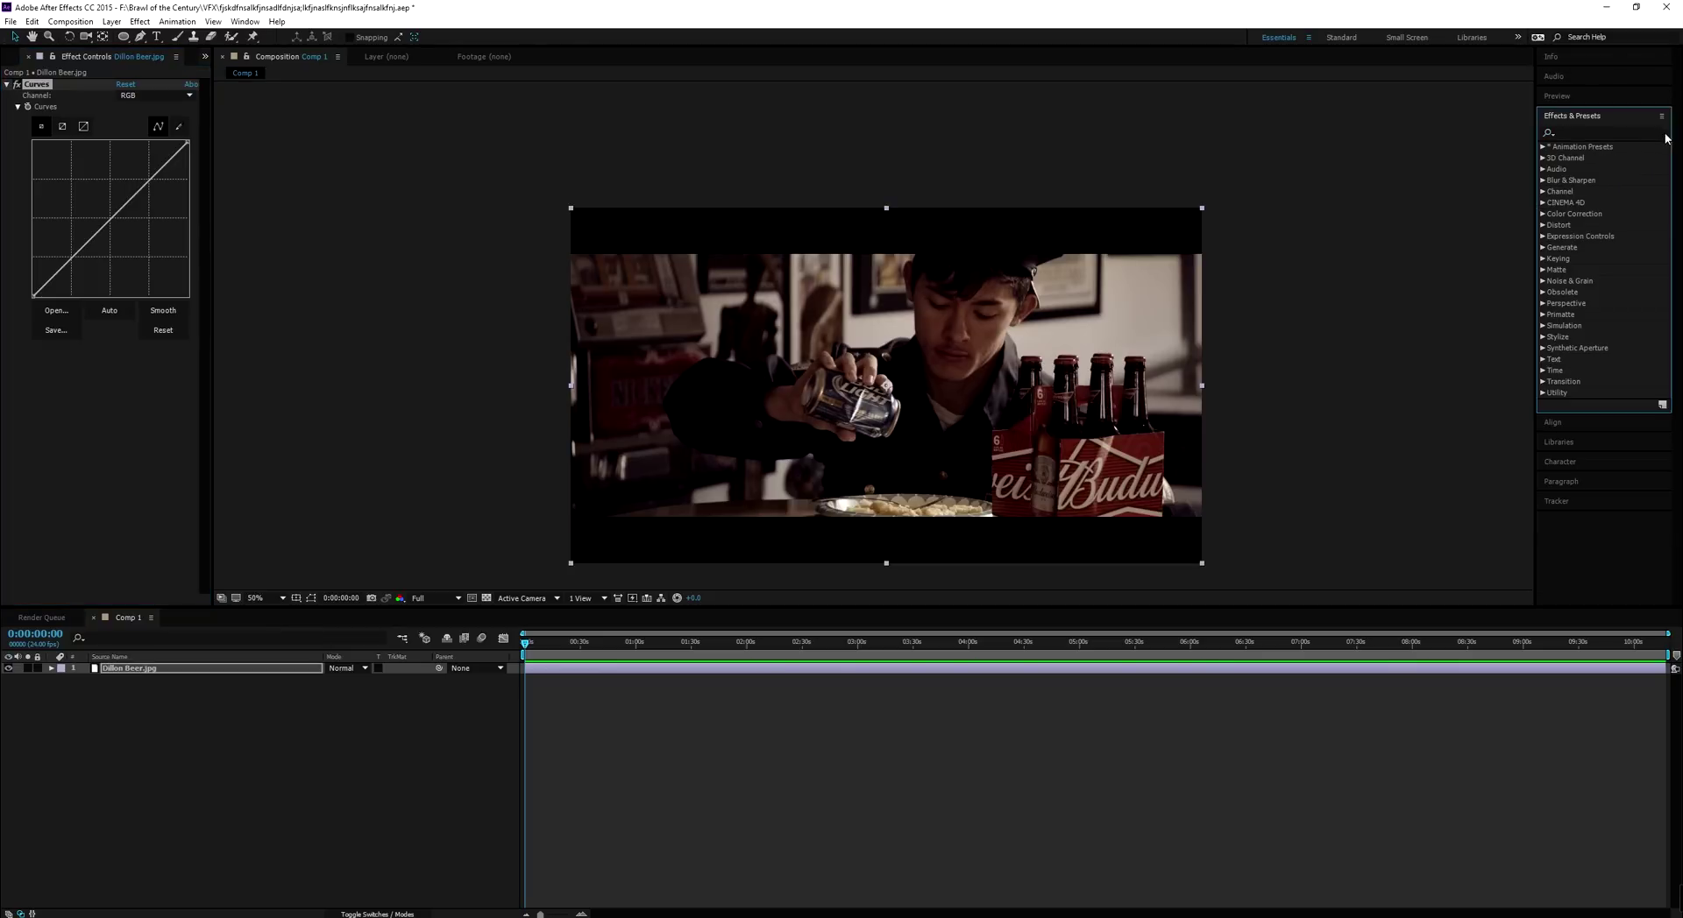
# Apply Hue/Saturation from Color Correction and drain the Reds saturation completely
pyautogui.click(1546, 214)
pyautogui.scroll(-5, 1595, 240)
pyautogui.doubleClick(1595, 192)
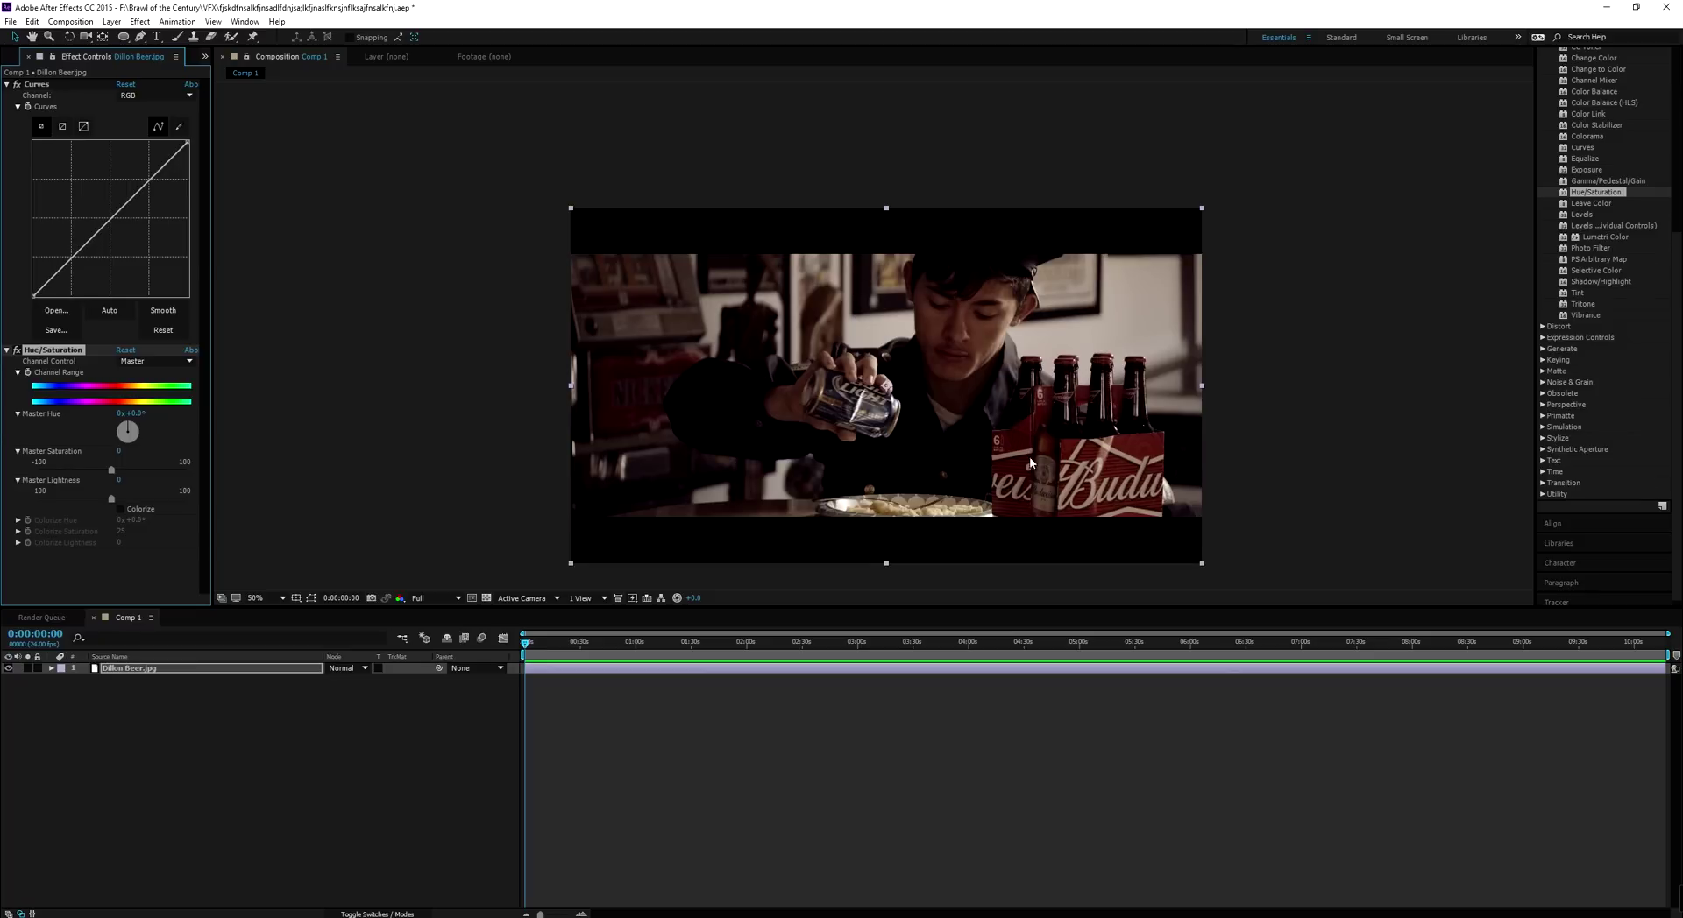
pyautogui.click(136, 362)
pyautogui.click(140, 384)
pyautogui.moveTo(72, 476); pyautogui.dragTo(36, 473)
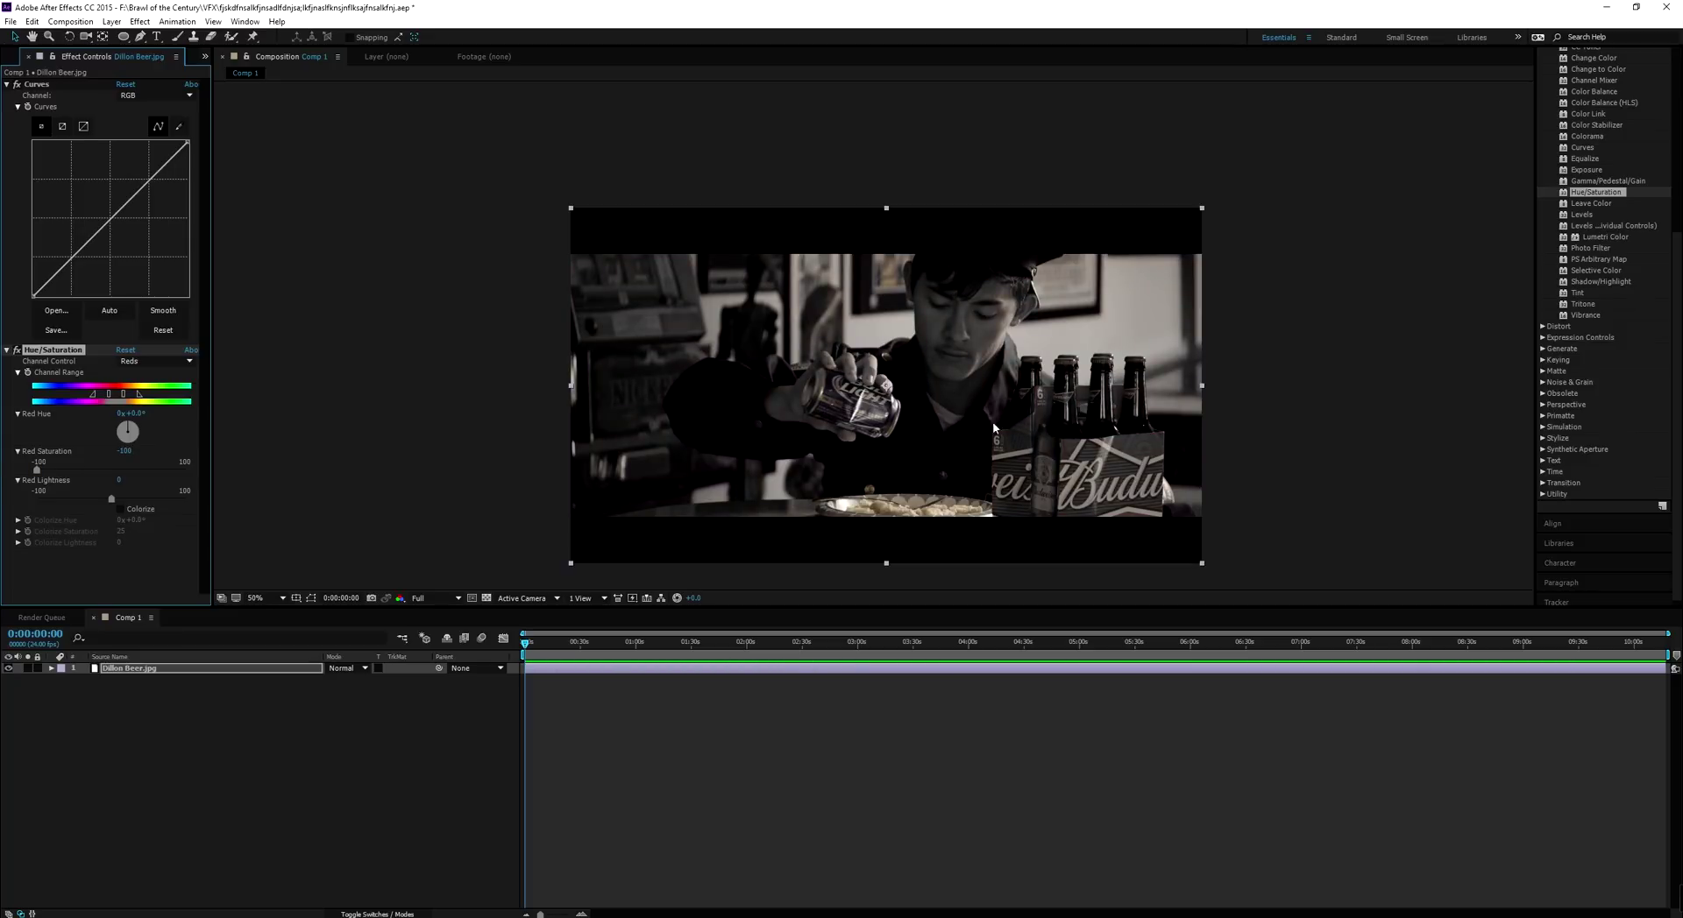
# Undo the reds change and set Yellow Saturation to -100 instead
pyautogui.scroll(1, 980, 440)
pyautogui.moveTo(961, 477); pyautogui.dragTo(1003, 229)
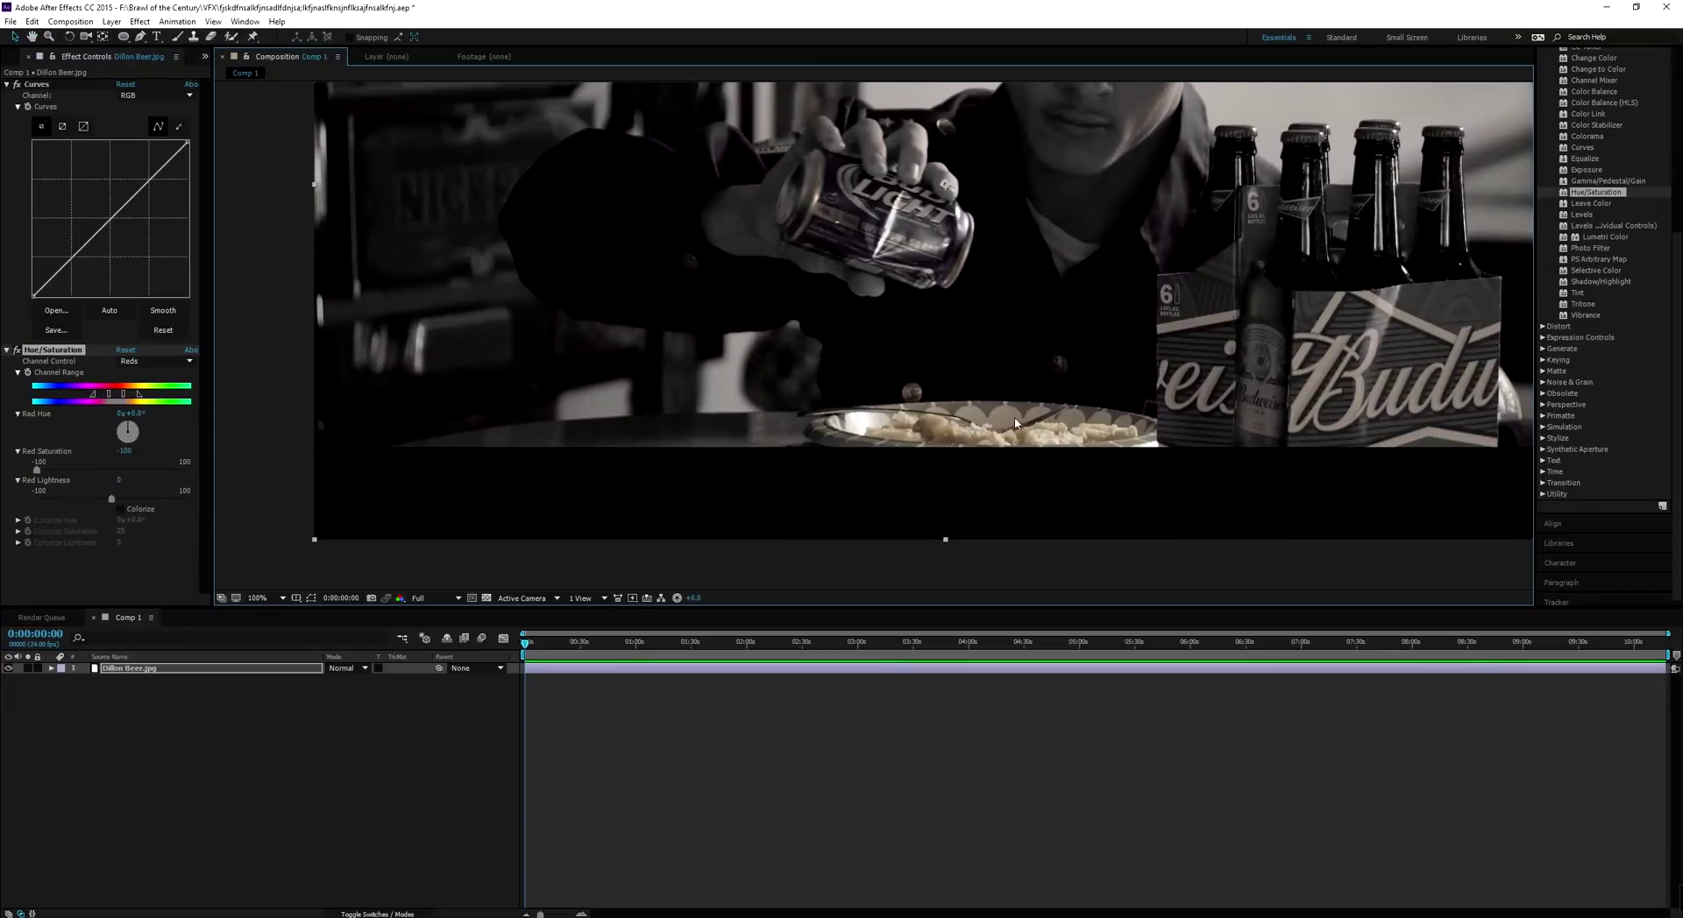
pyautogui.hotkey('ctrl', 'z')
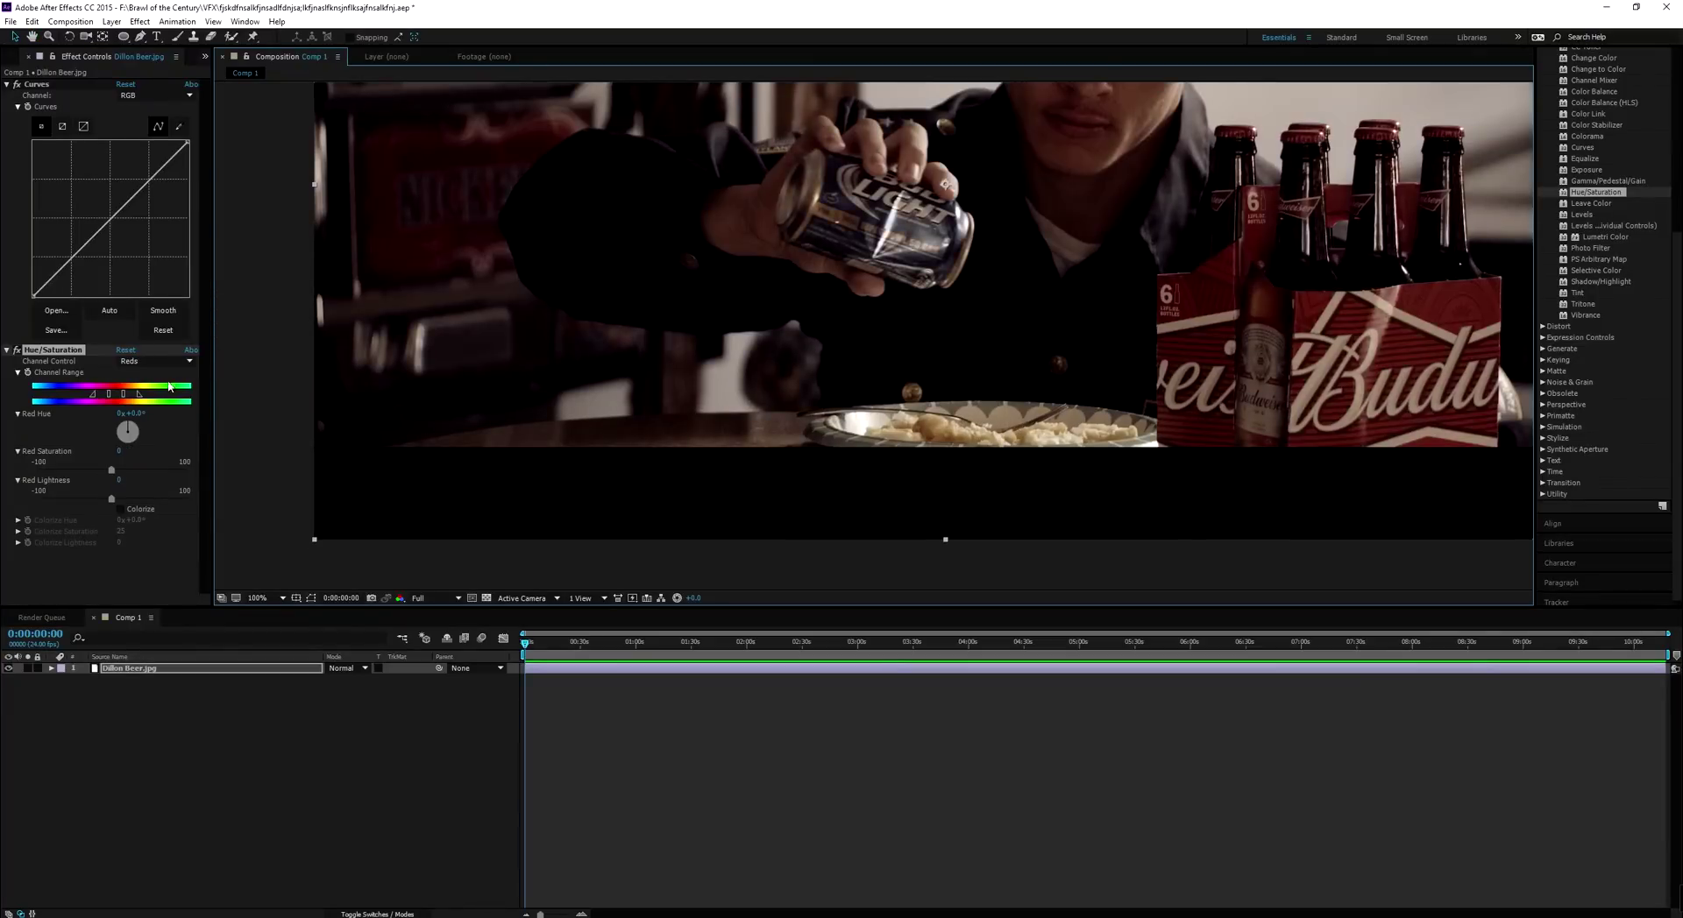
pyautogui.click(146, 361)
pyautogui.click(153, 405)
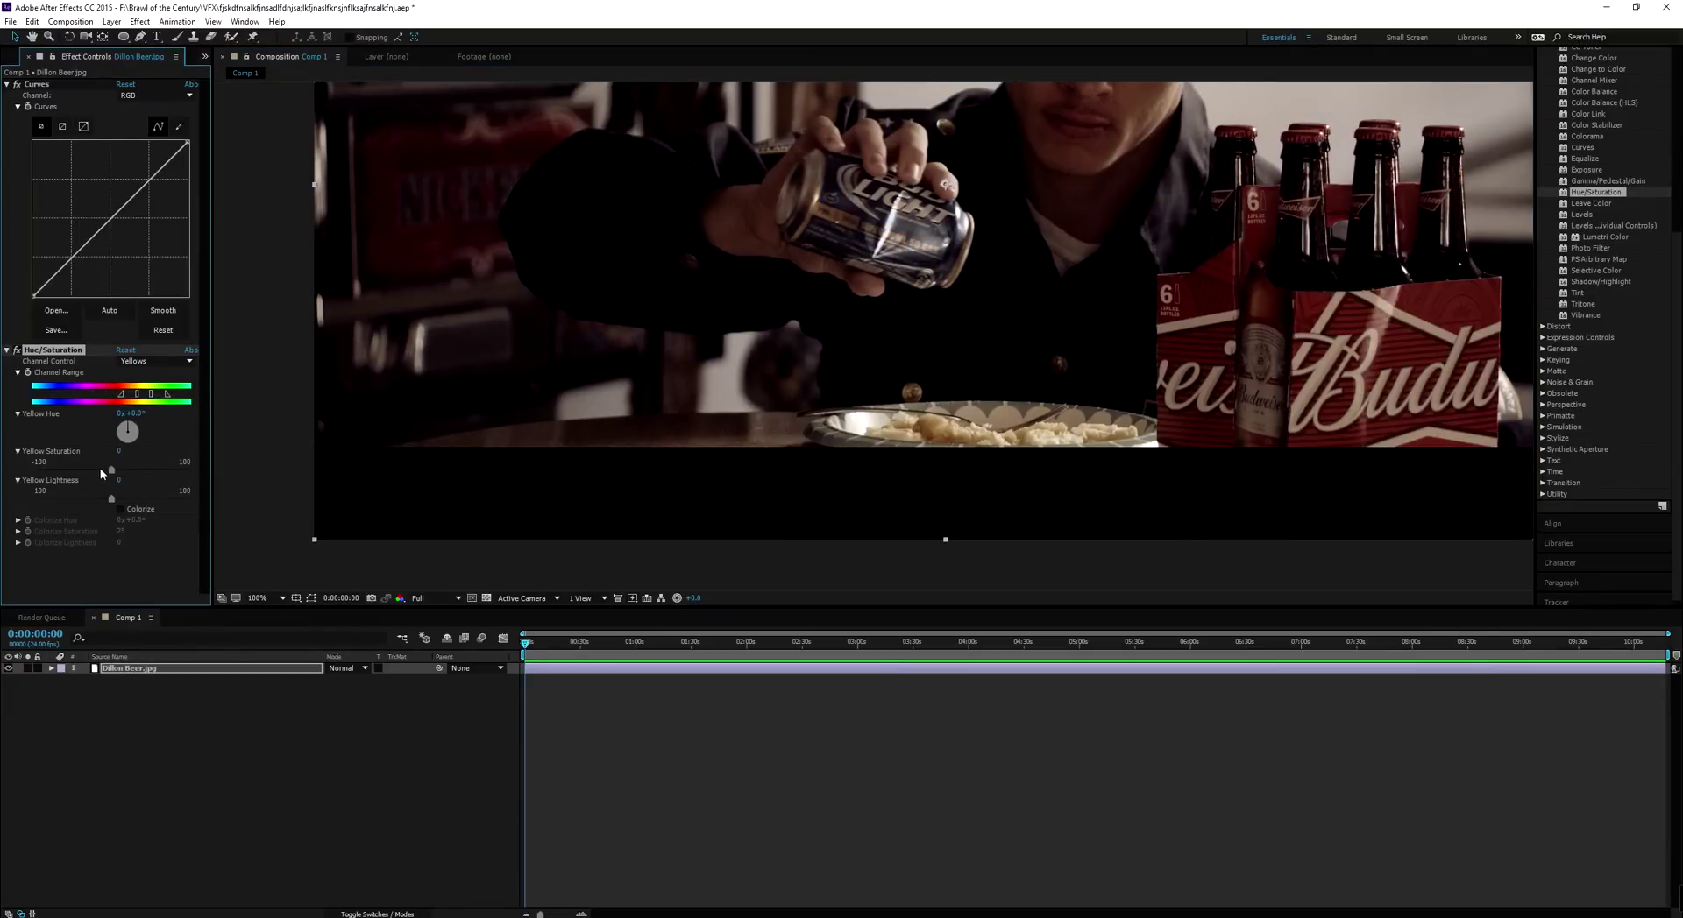
pyautogui.moveTo(98, 470); pyautogui.dragTo(16, 470)
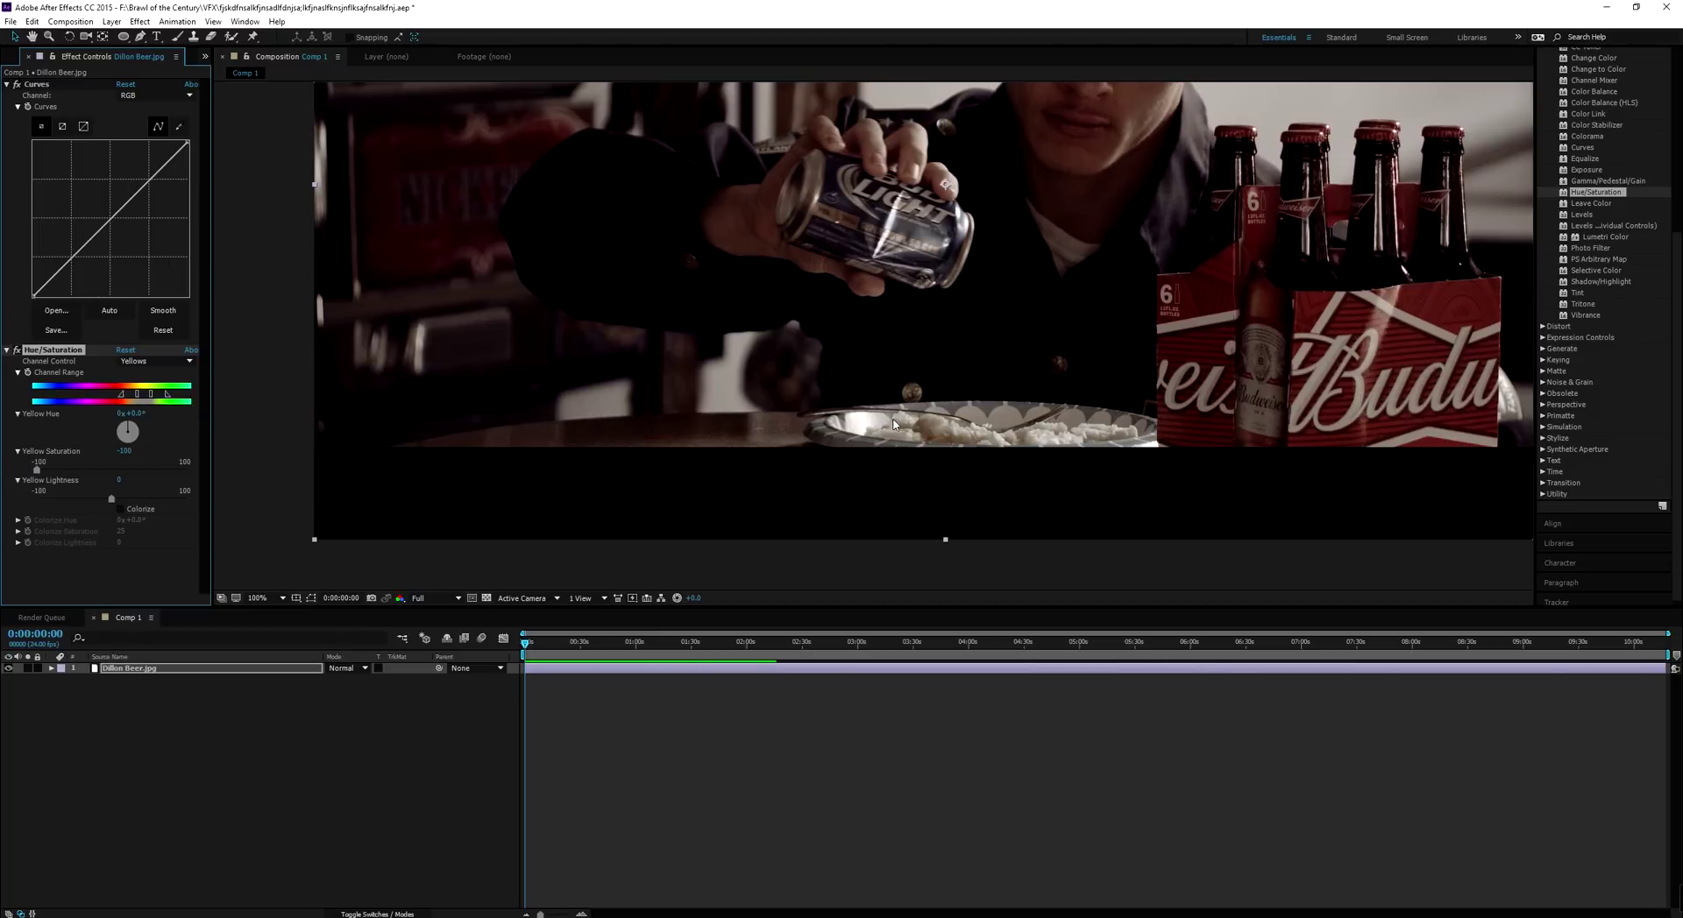
pyautogui.scroll(-1, 1002, 255)
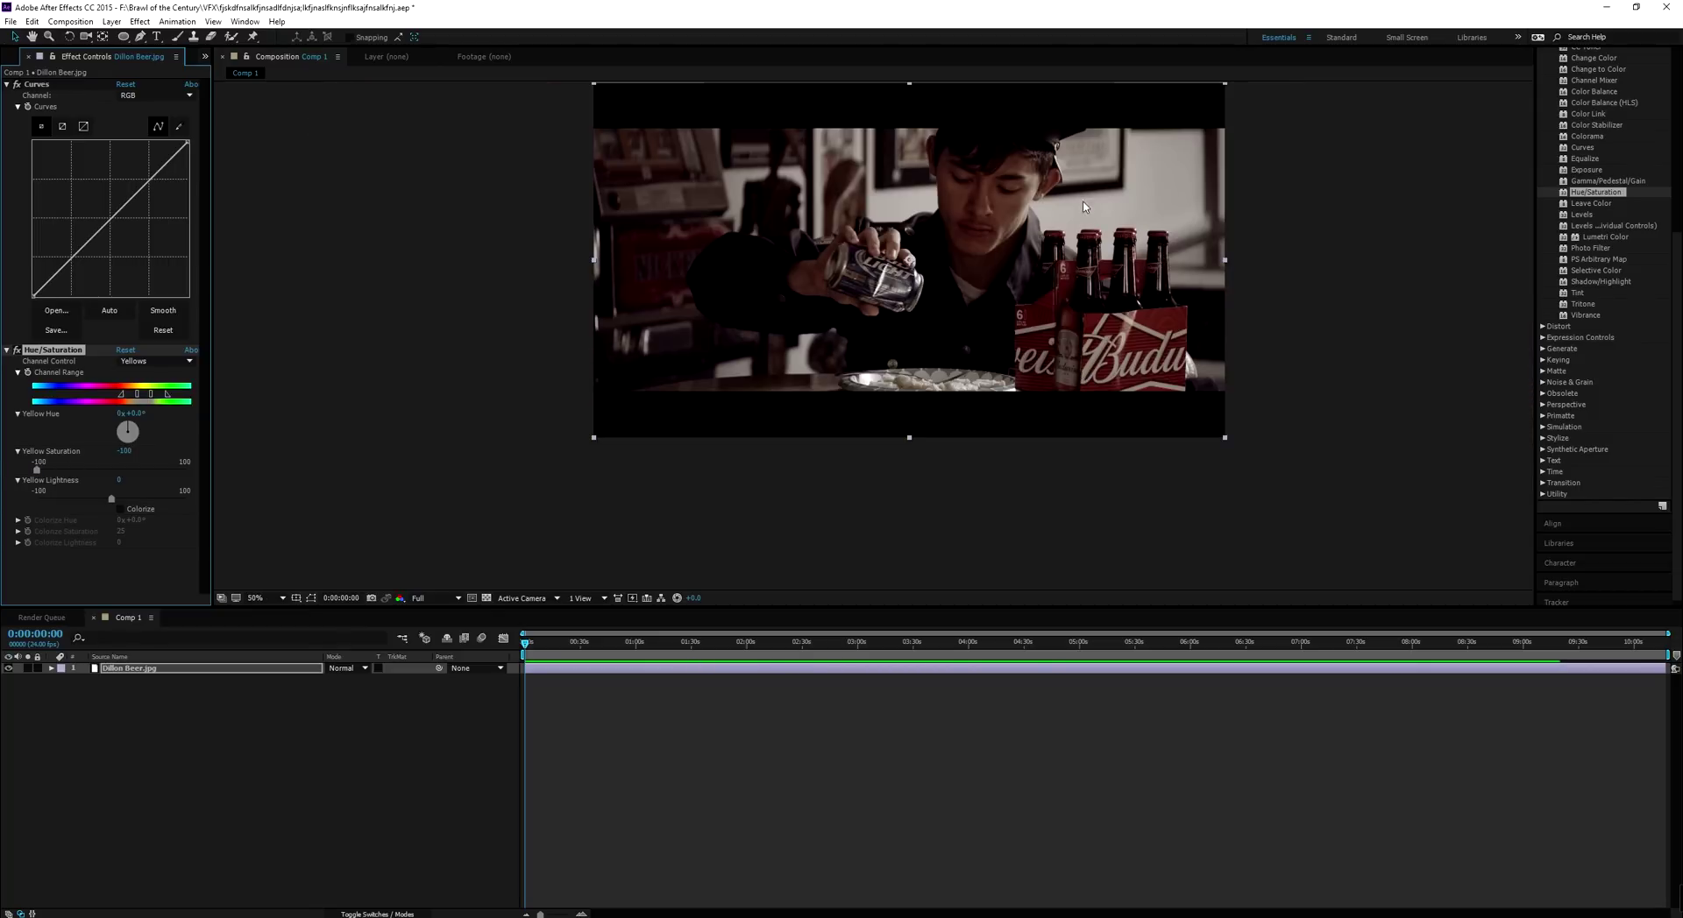
# Undo the yellow desaturation and bow the Curves RGB line upward to brighten
pyautogui.hotkey('ctrl', 'z')
pyautogui.moveTo(140, 186); pyautogui.dragTo(136, 154)
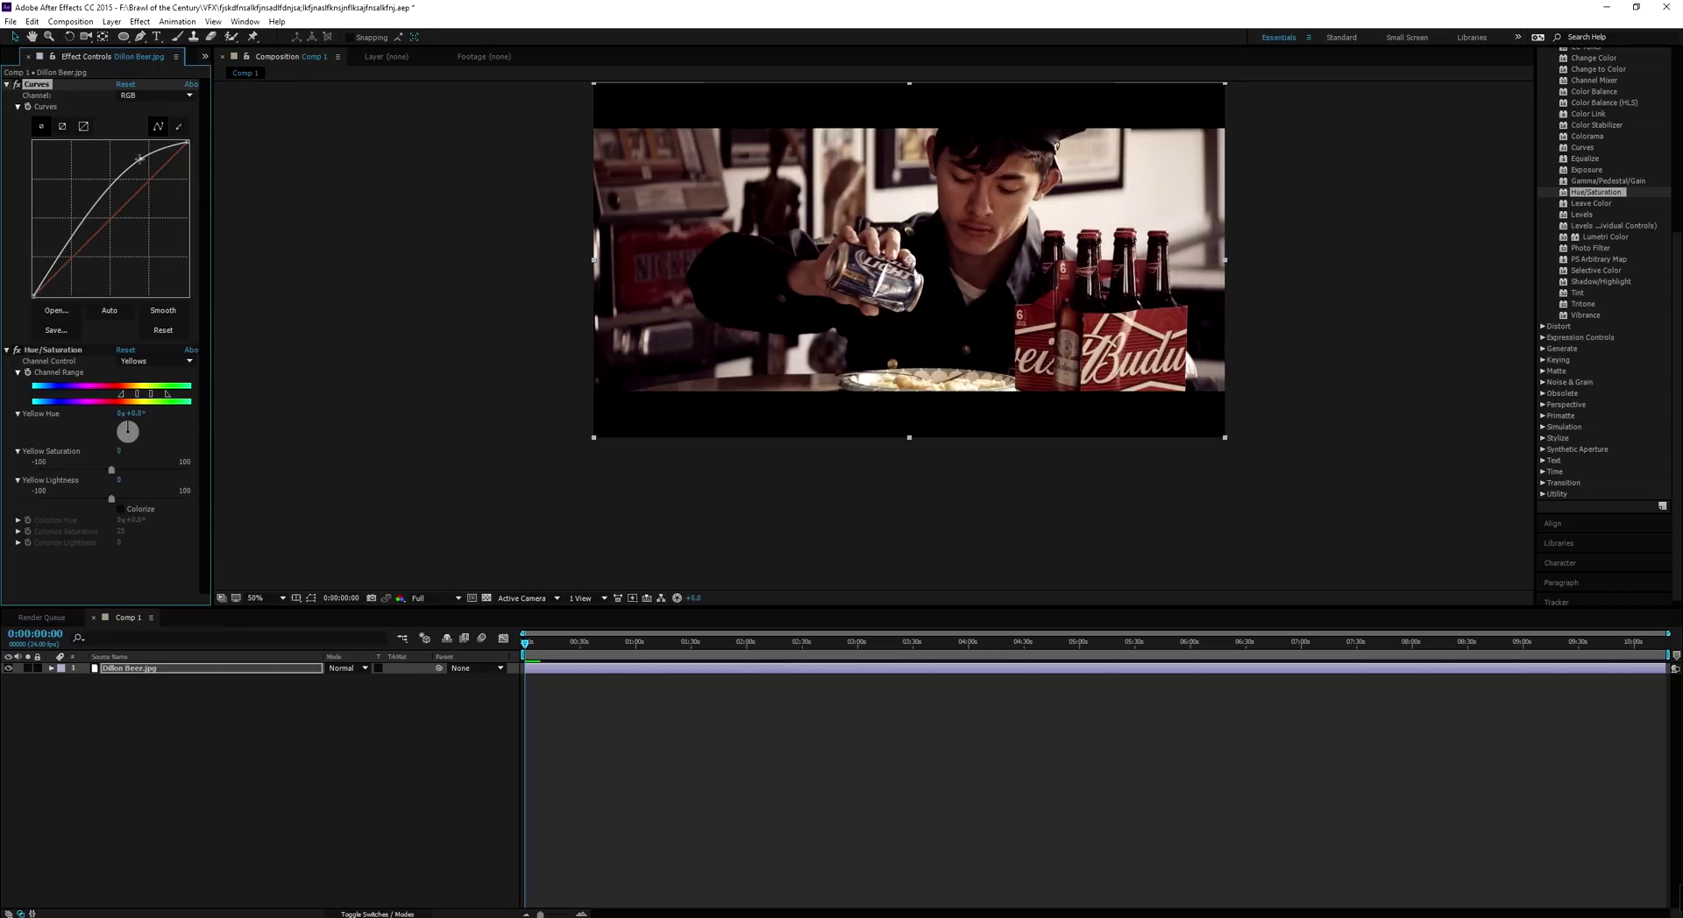
pyautogui.moveTo(74, 232)
pyautogui.mouseDown()
pyautogui.moveTo(76, 259)
pyautogui.moveTo(67, 243)
pyautogui.mouseUp()
pyautogui.click(211, 671)
pyautogui.click(205, 724)
pyautogui.click(211, 669)
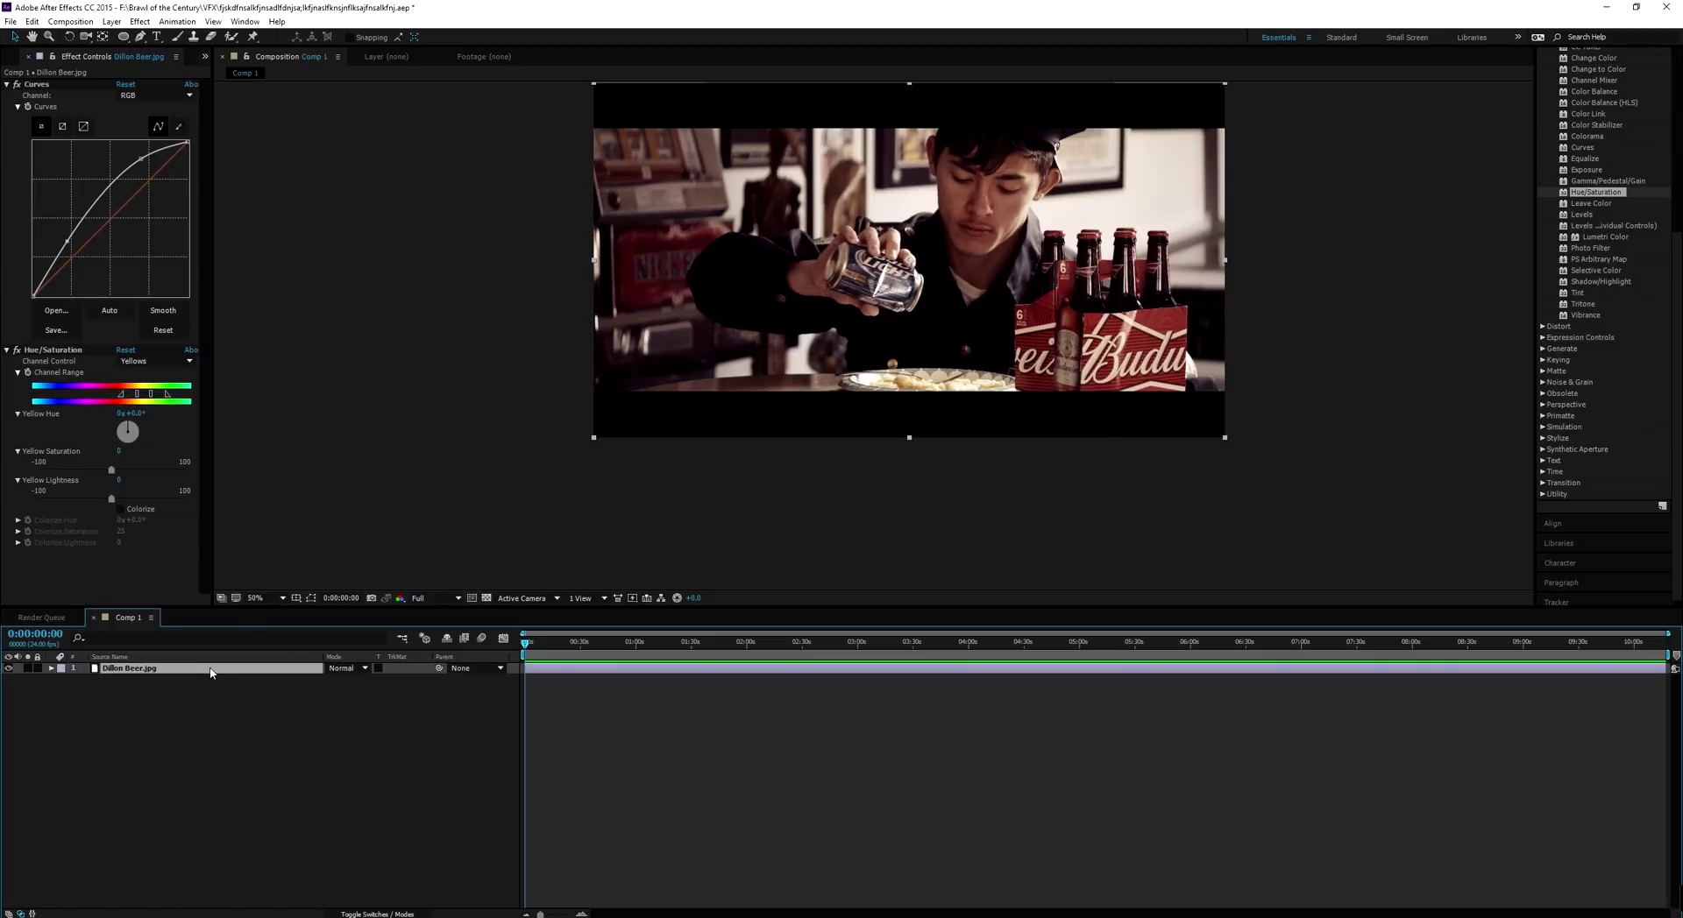
pyautogui.click(235, 704)
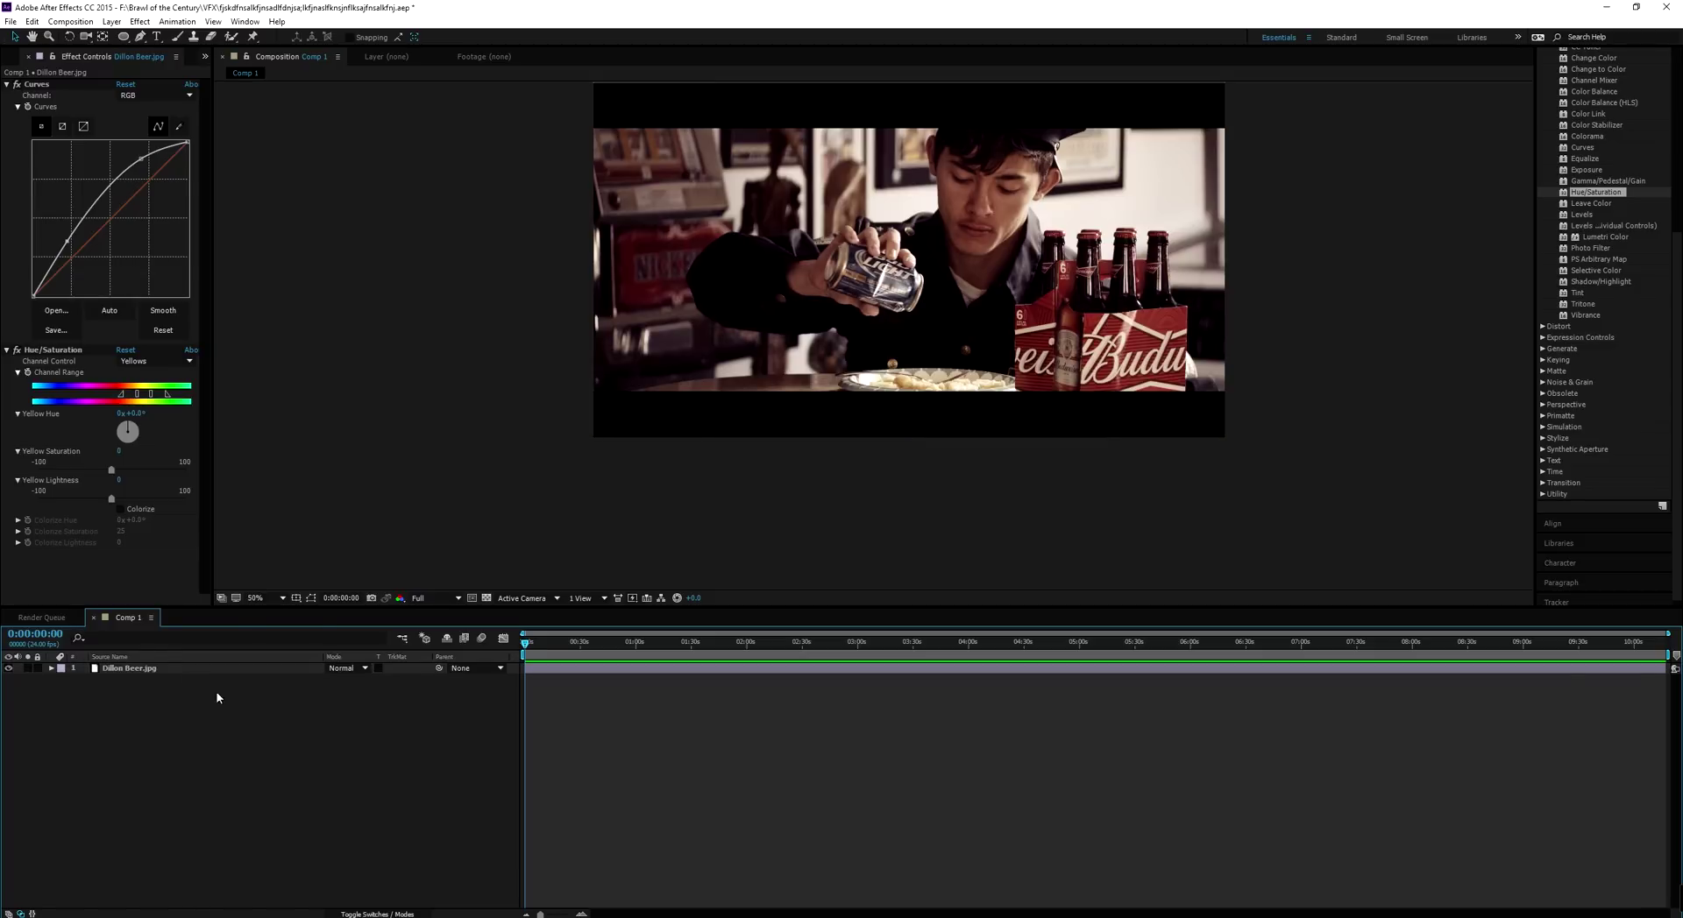
pyautogui.click(146, 671)
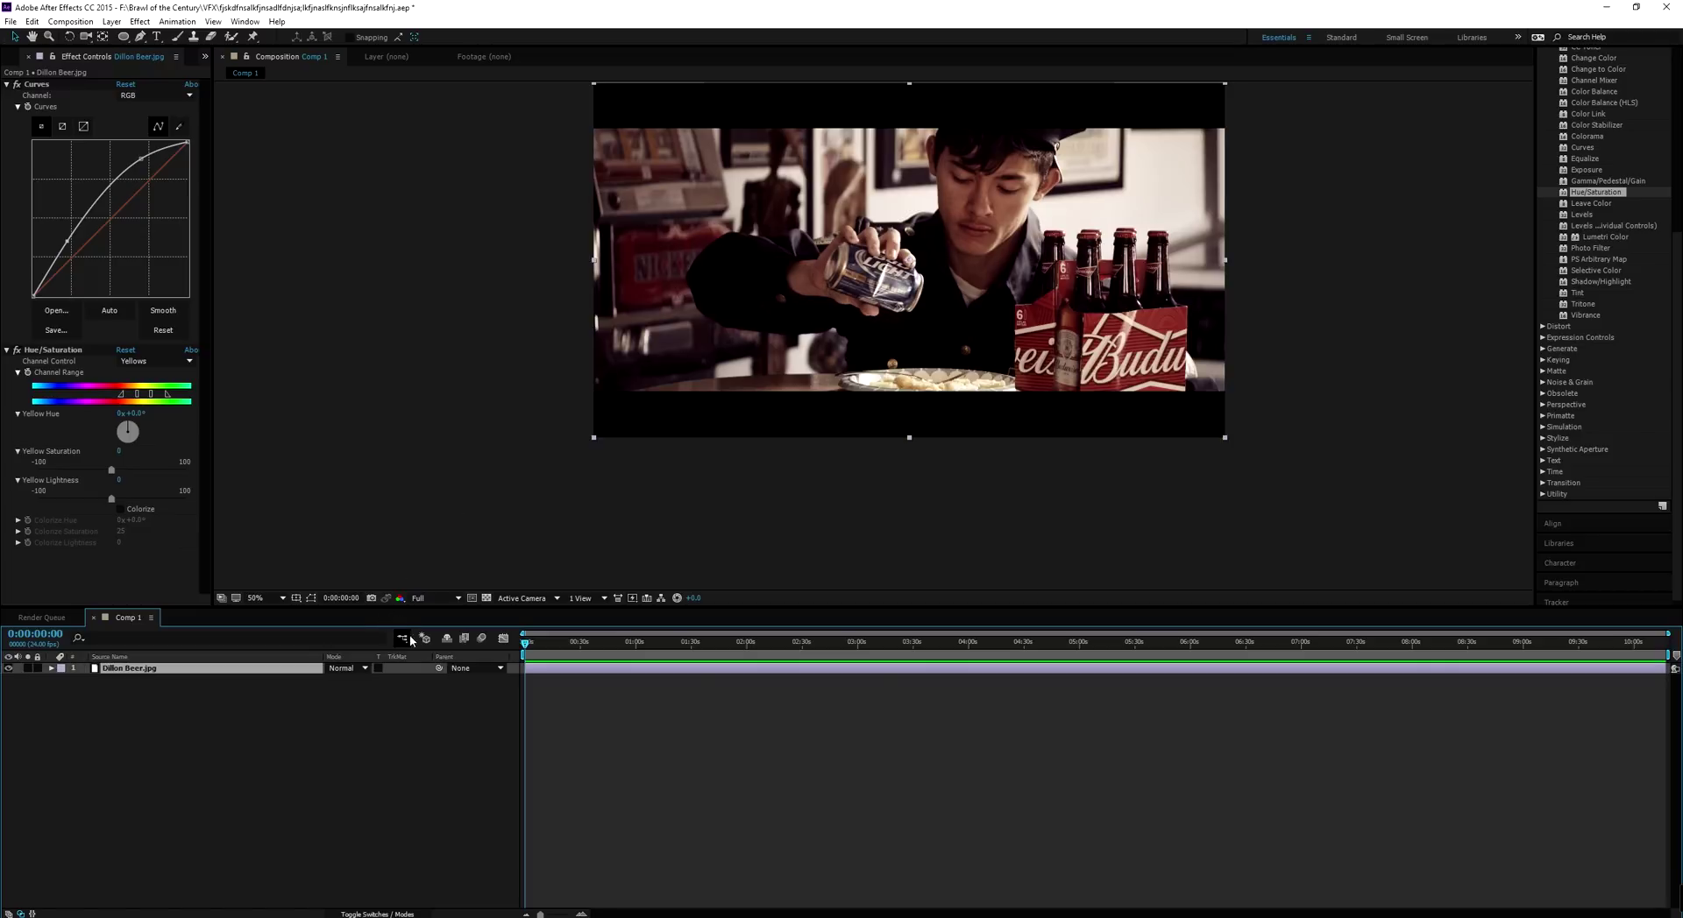
pyautogui.hotkey('ctrl', 'd')
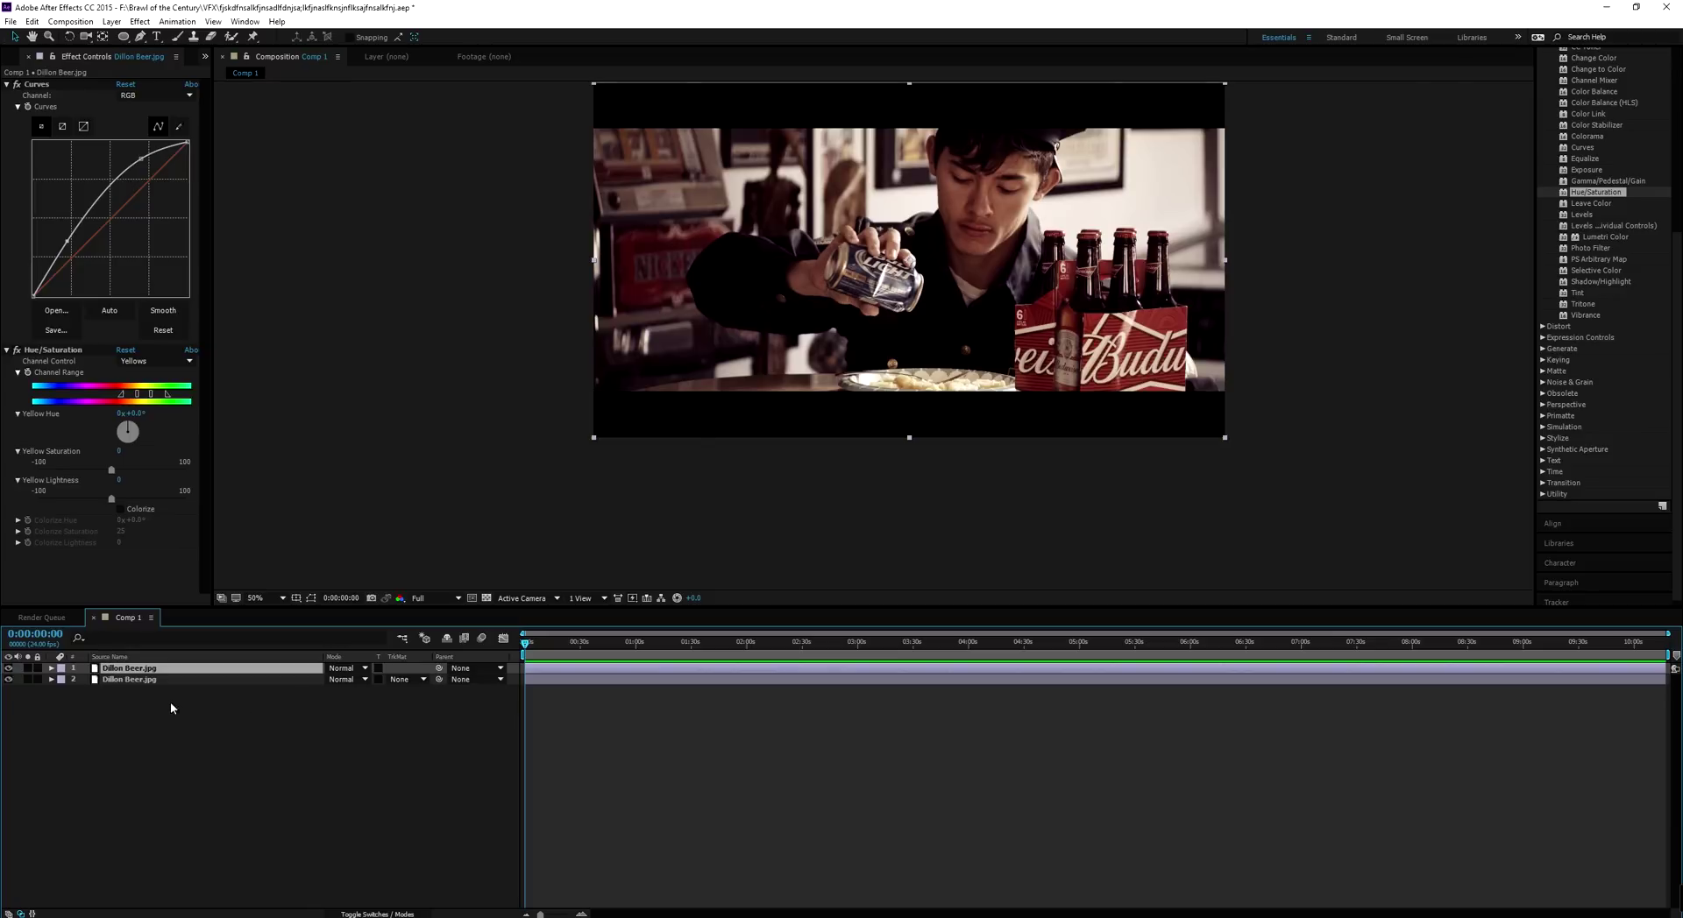
pyautogui.press('Delete')
pyautogui.click(147, 672)
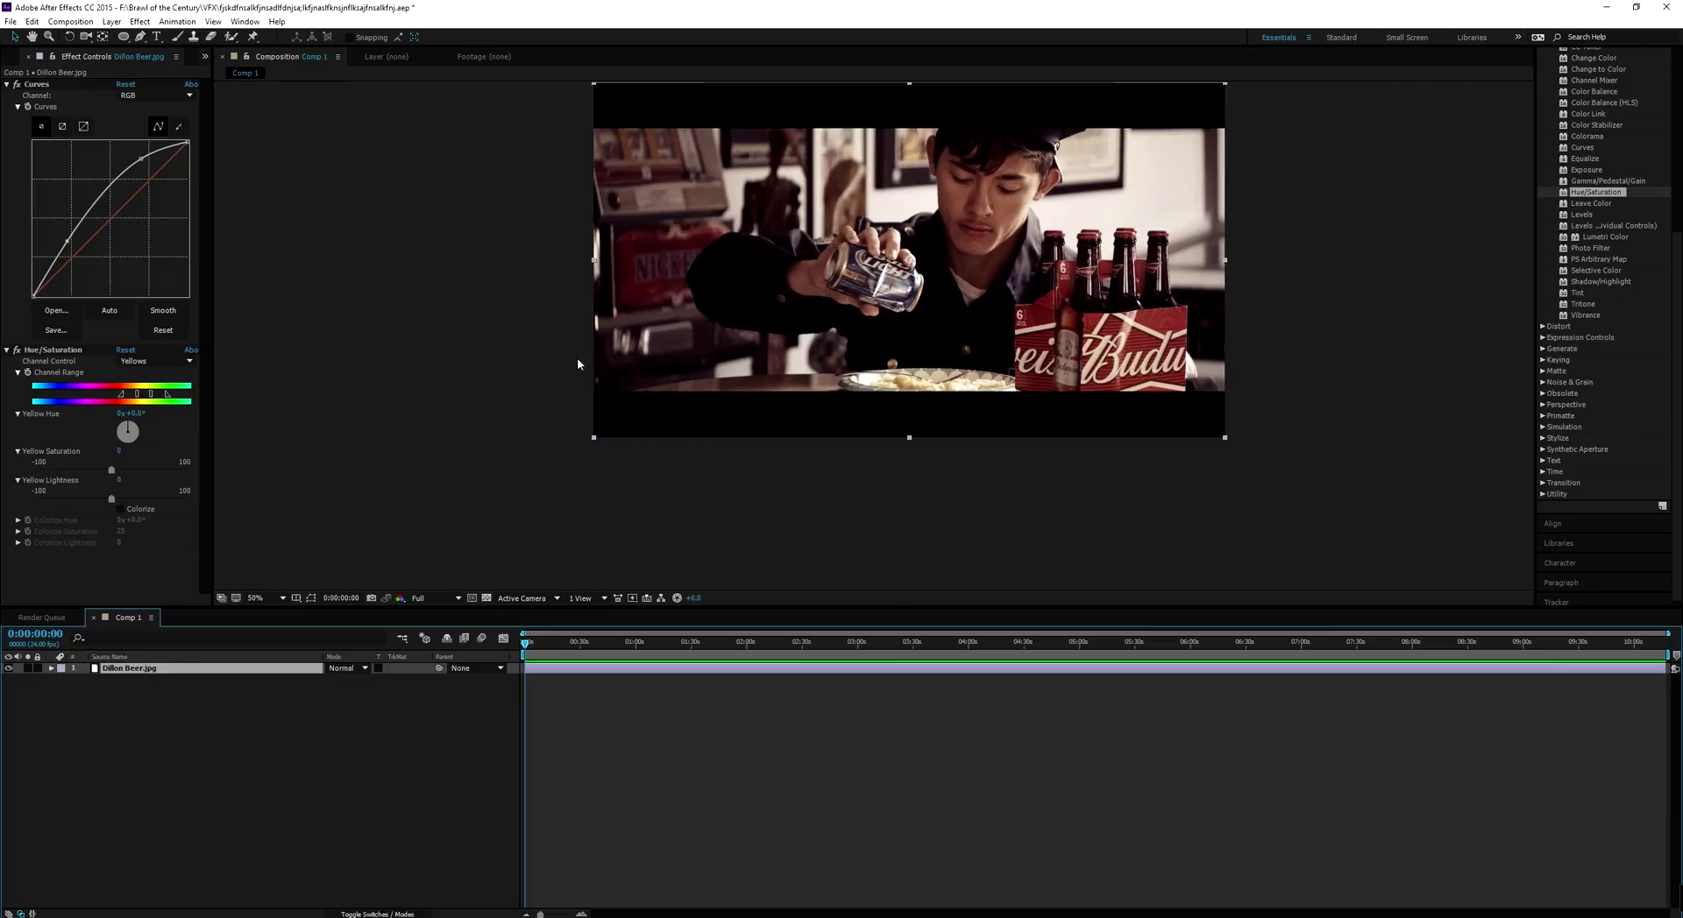
pyautogui.moveTo(747, 353); pyautogui.dragTo(701, 440)
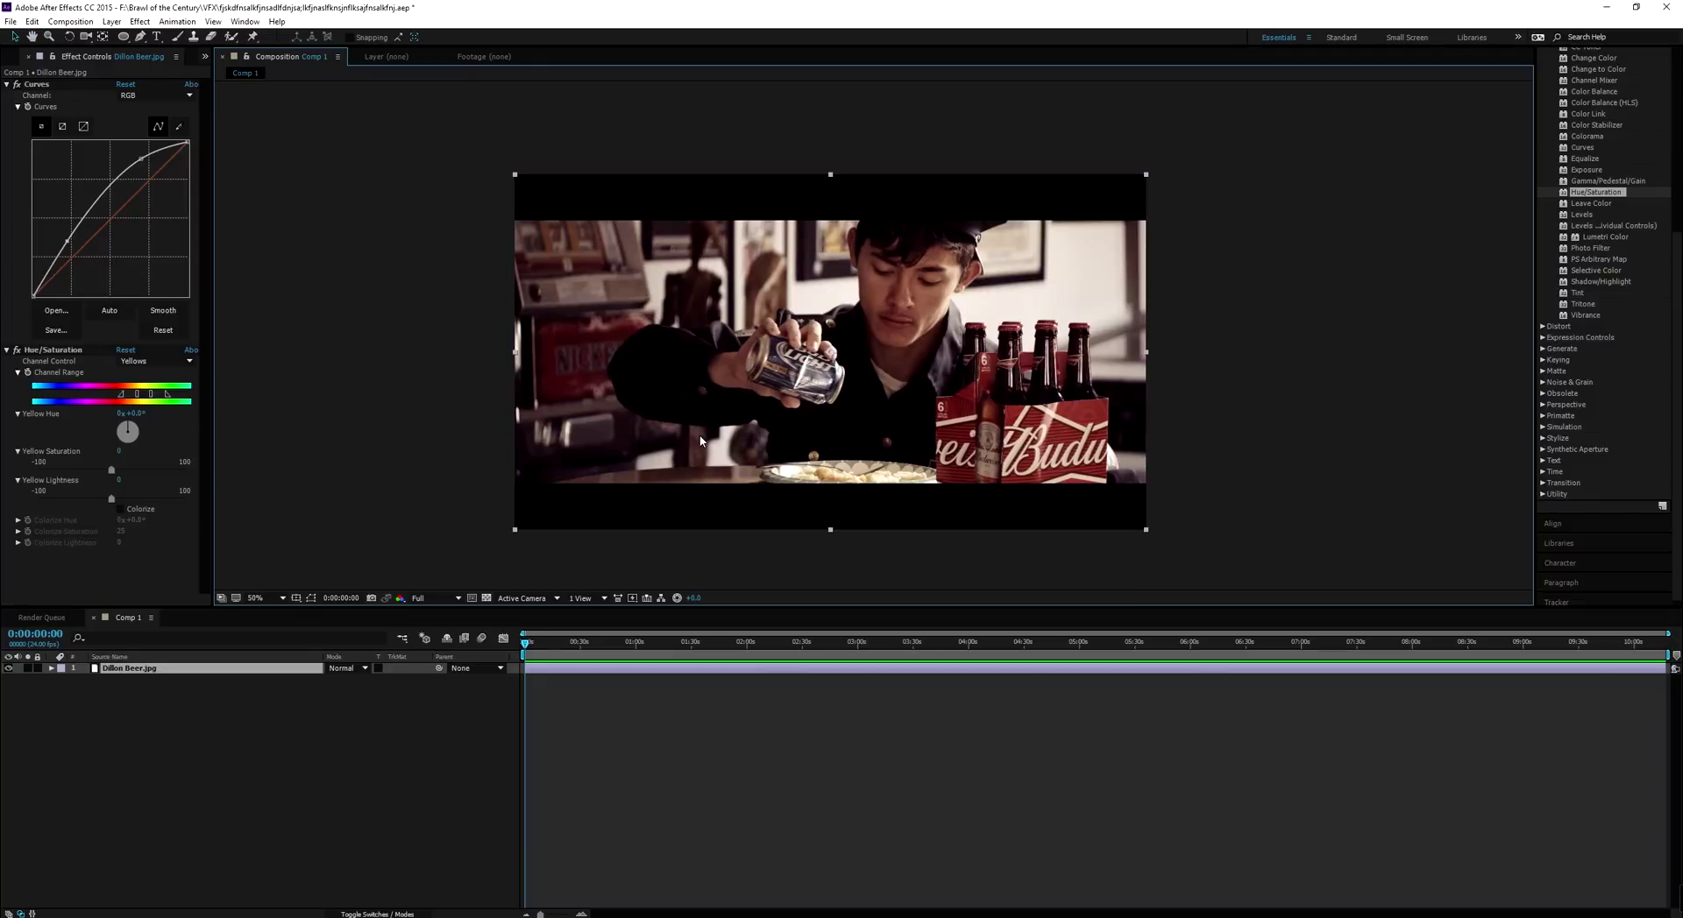
pyautogui.click(262, 697)
pyautogui.click(246, 672)
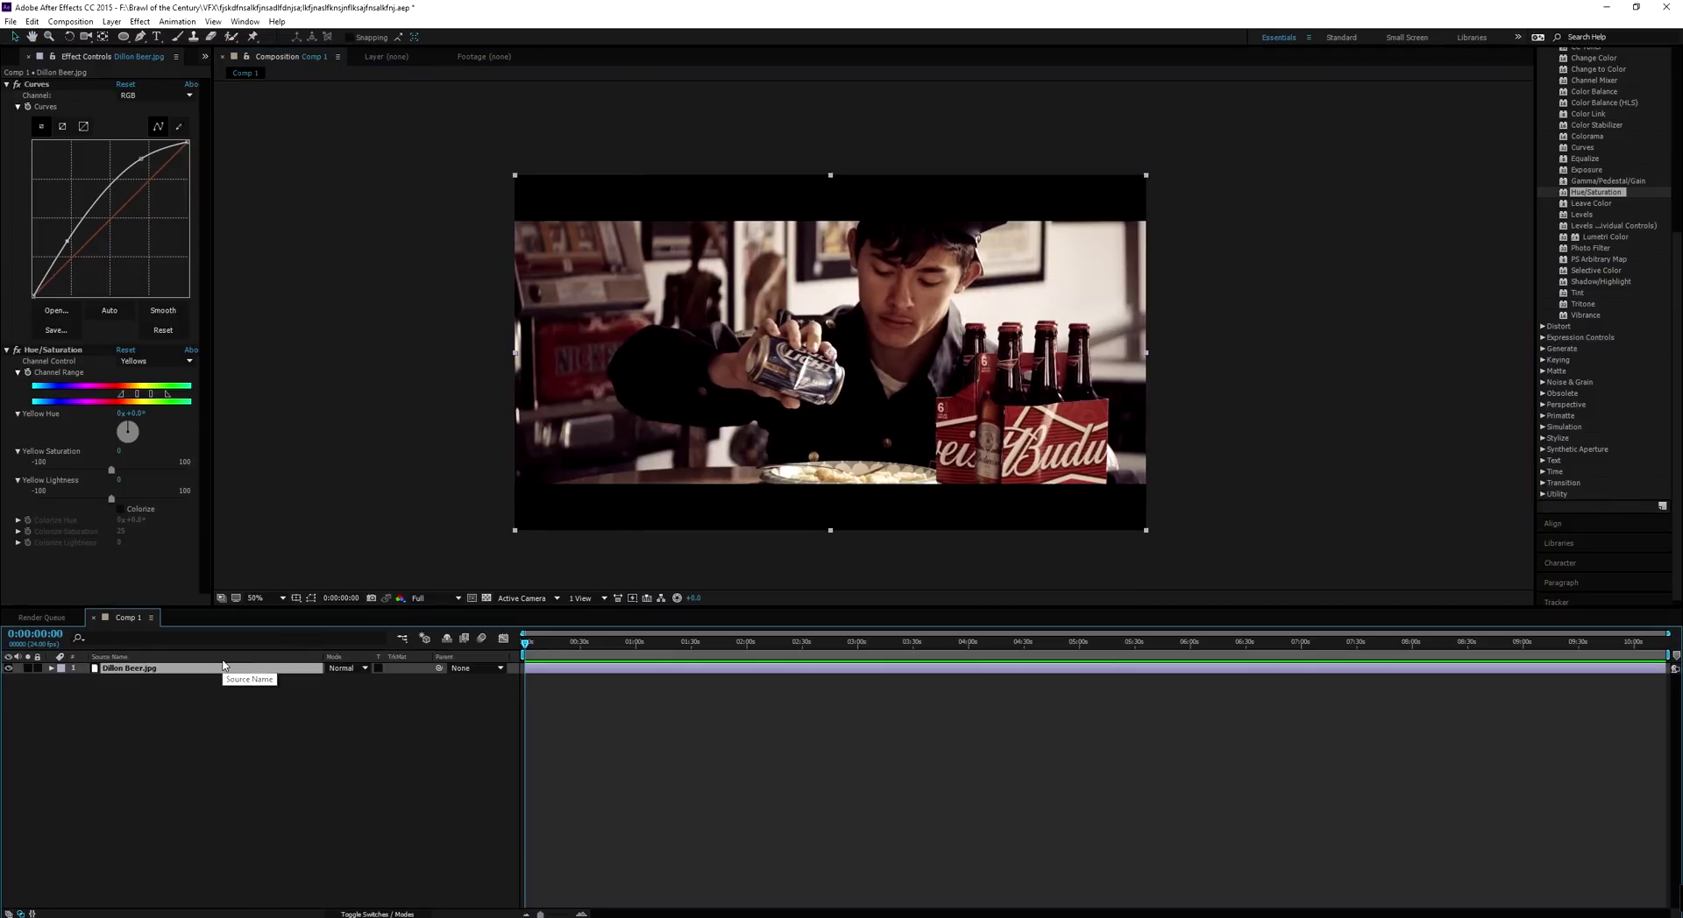
pyautogui.click(214, 723)
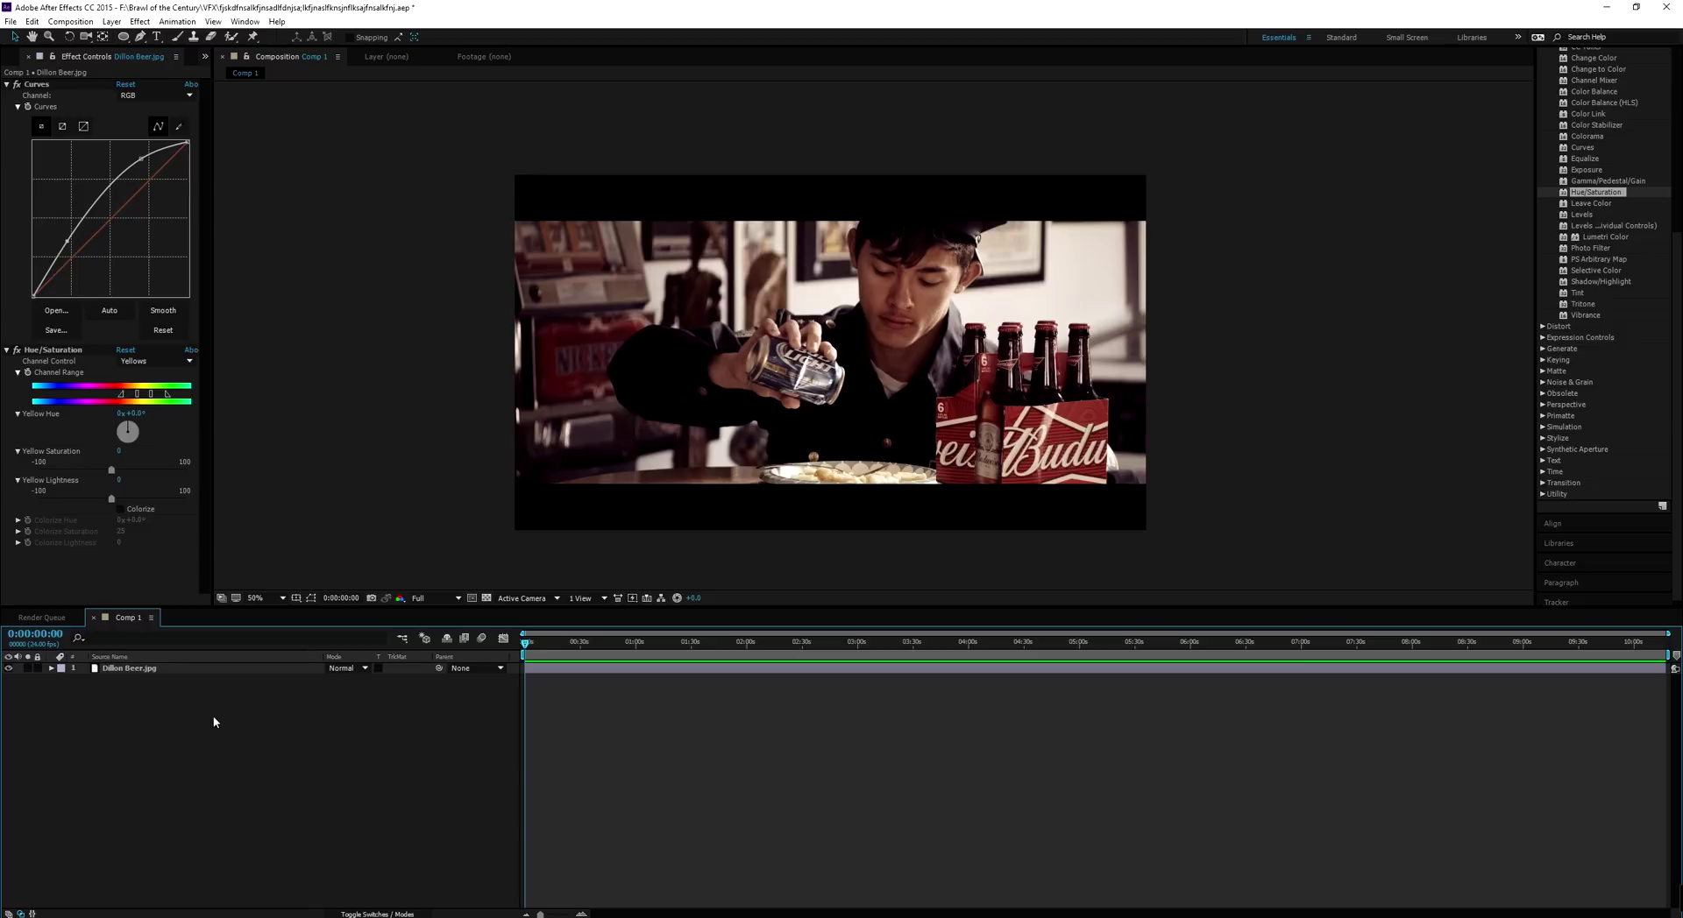
pyautogui.click(181, 672)
pyautogui.hotkey('ctrl', 'd')
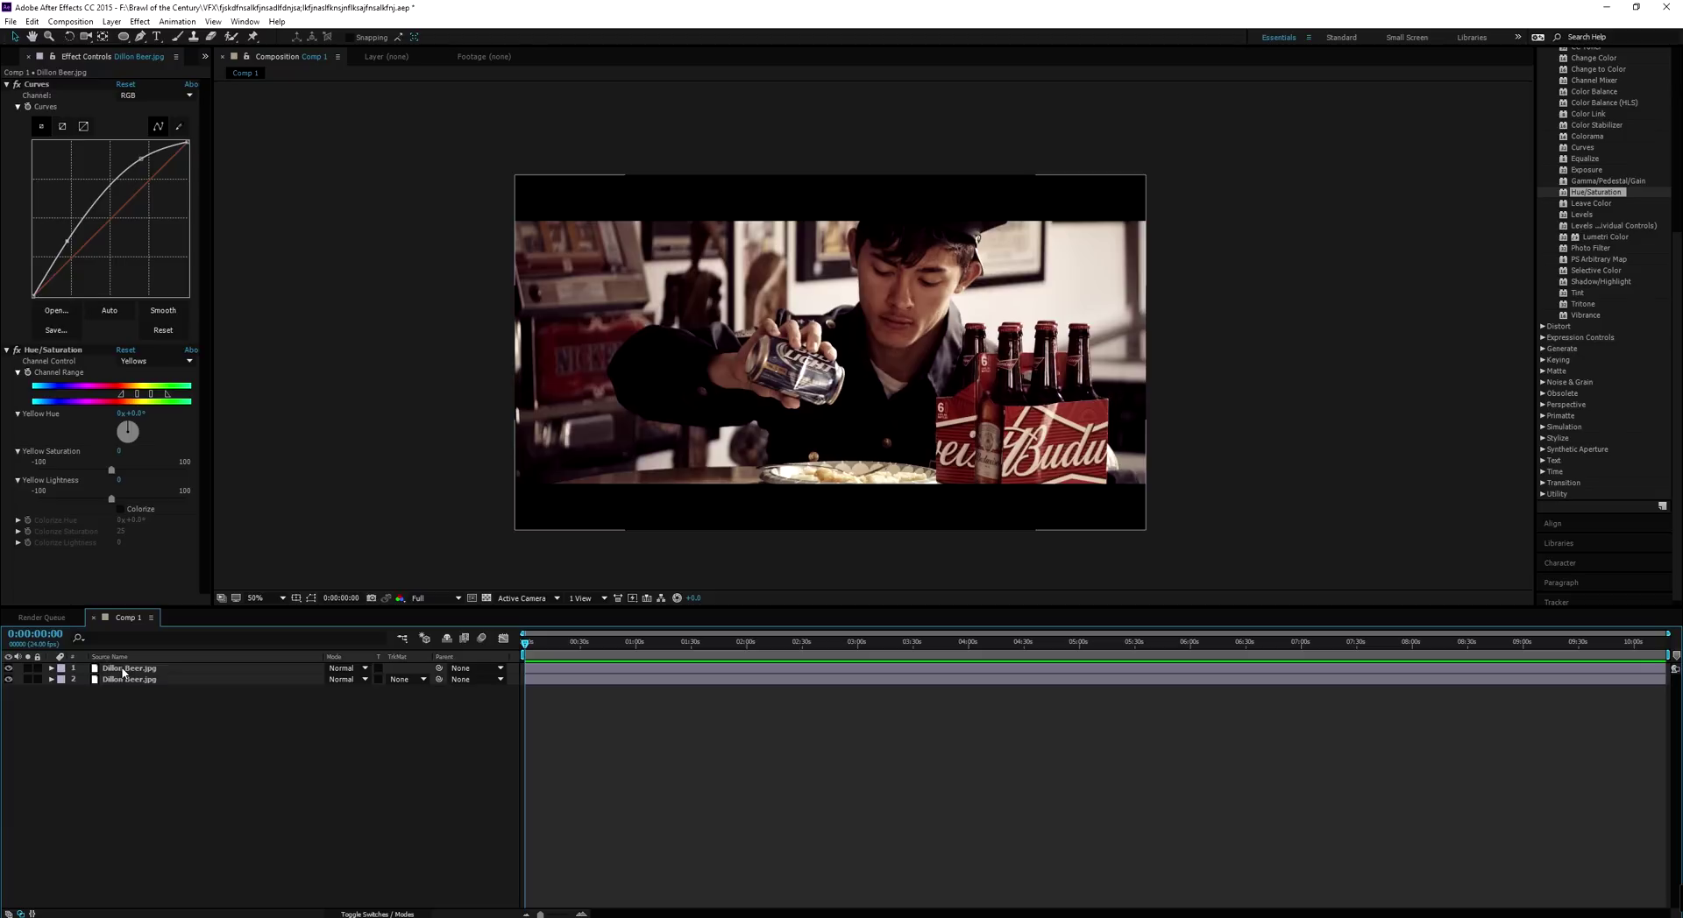
pyautogui.click(342, 668)
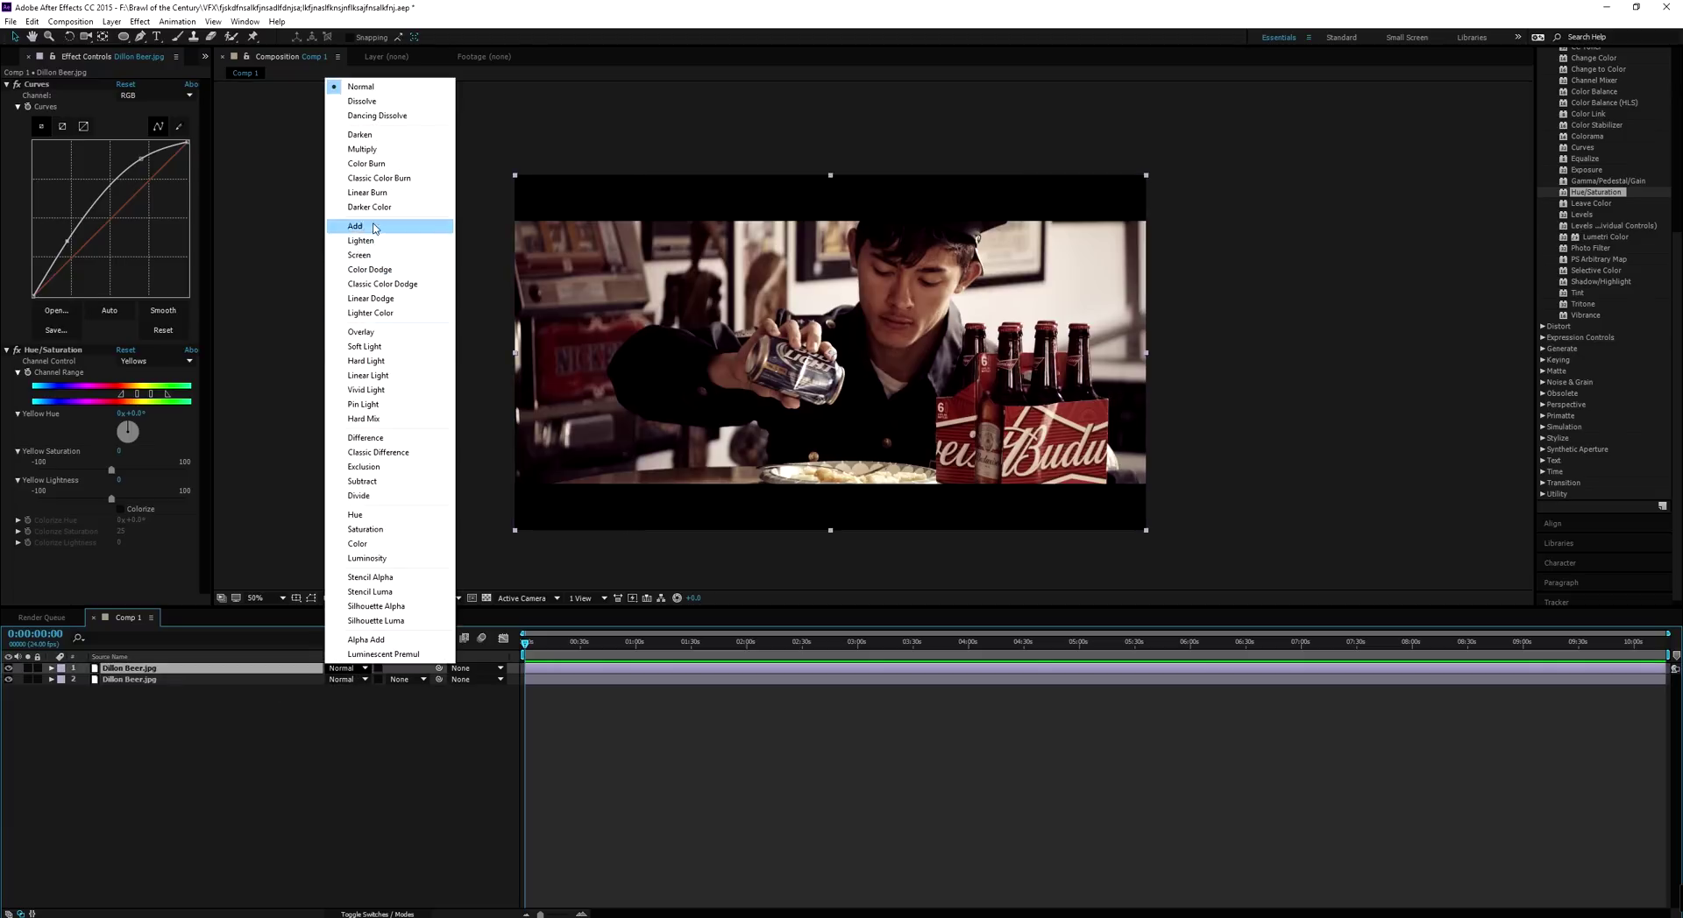
pyautogui.click(364, 226)
pyautogui.press('t')
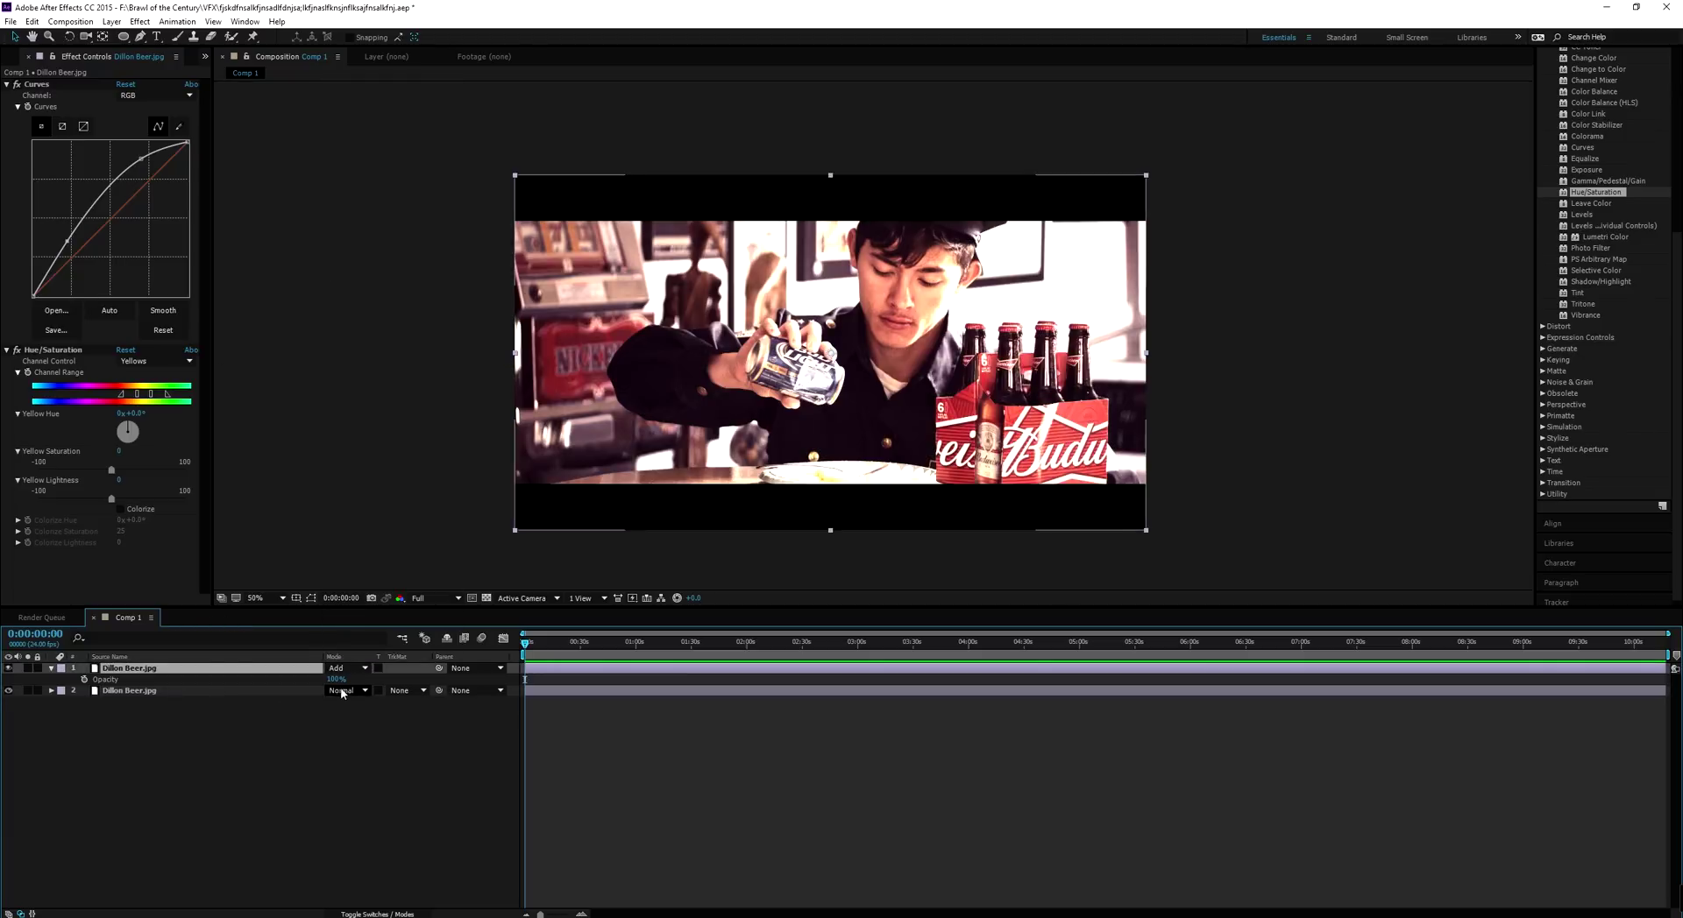
pyautogui.moveTo(334, 680); pyautogui.dragTo(226, 683)
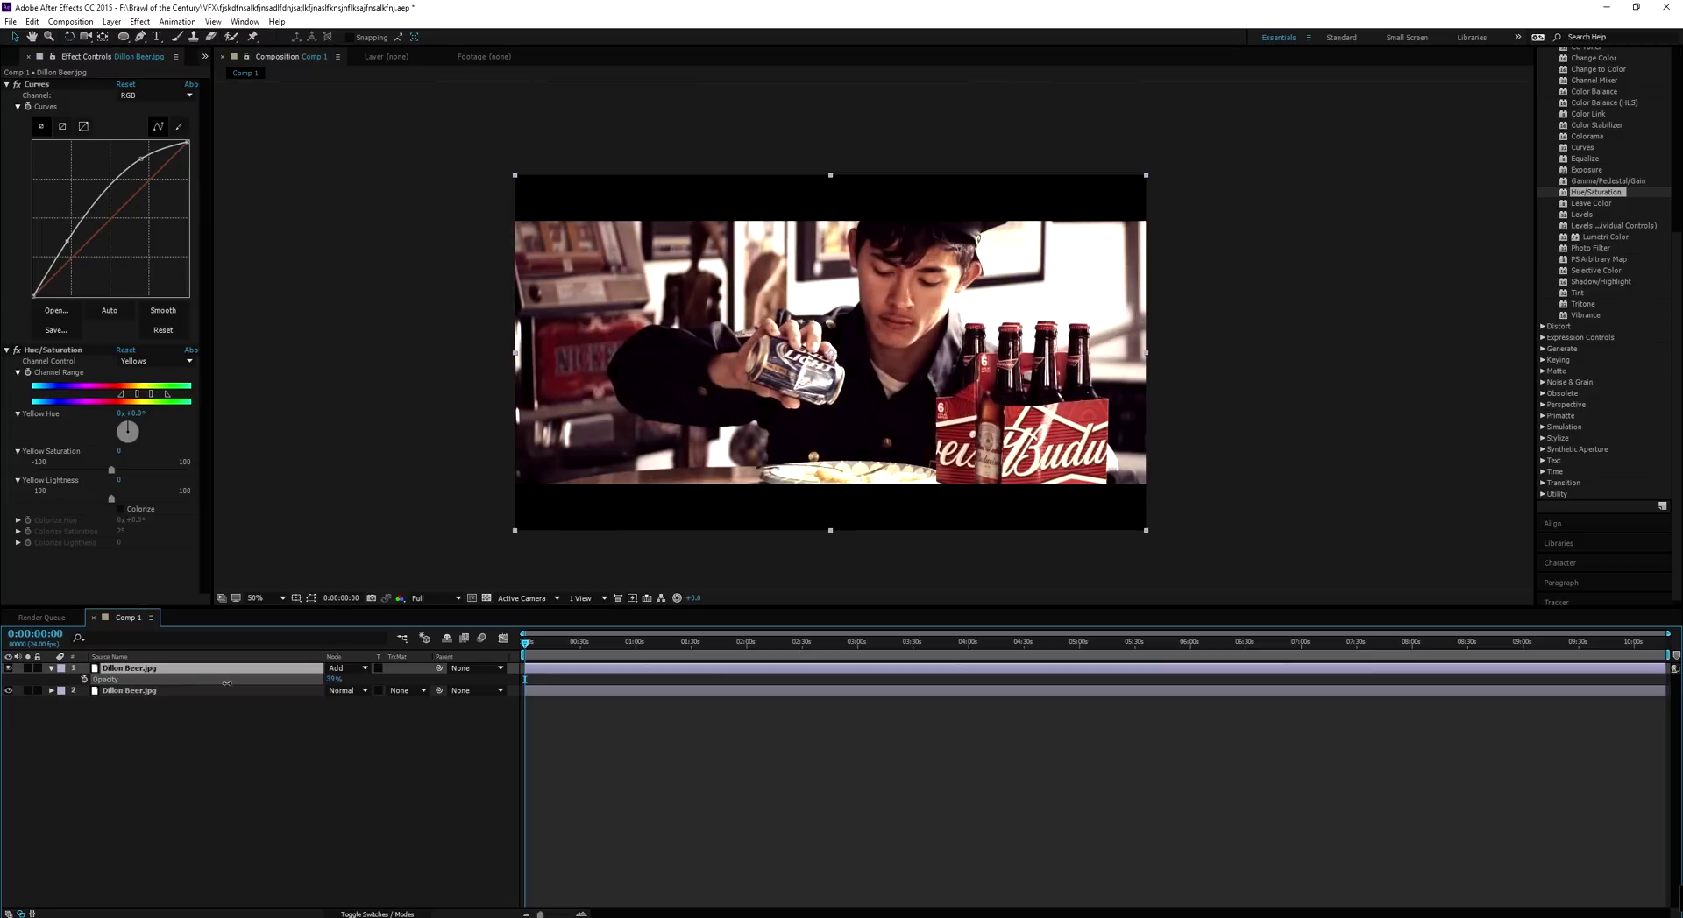
pyautogui.click(271, 763)
pyautogui.click(144, 669)
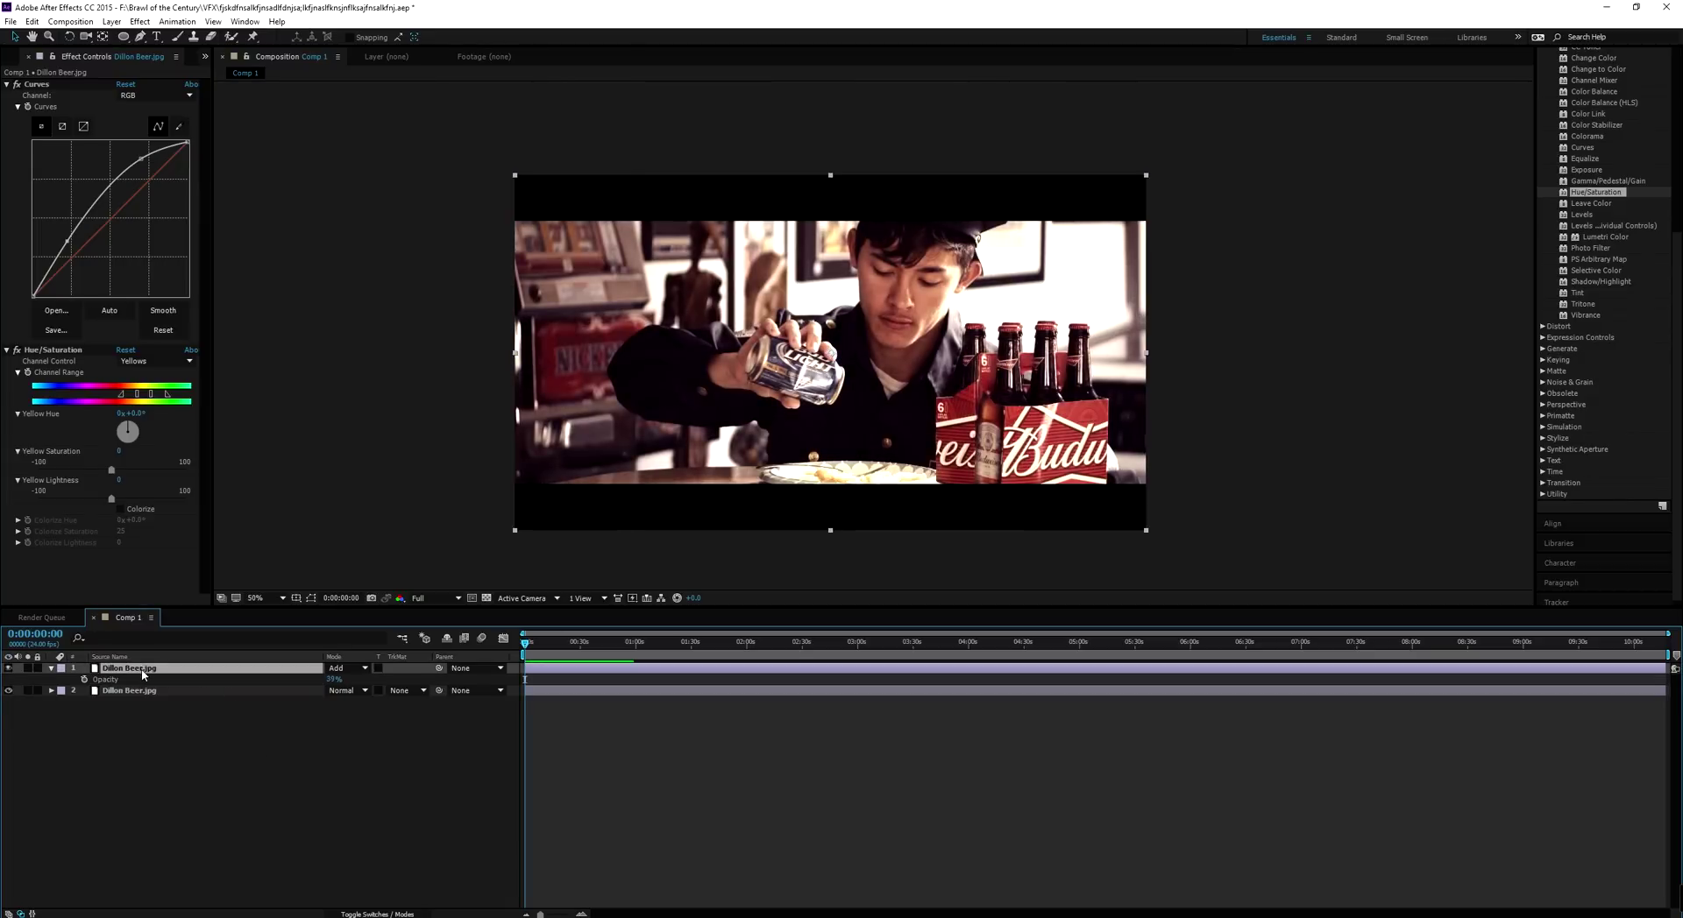
pyautogui.hotkey('ctrl', 'd')
pyautogui.click(346, 669)
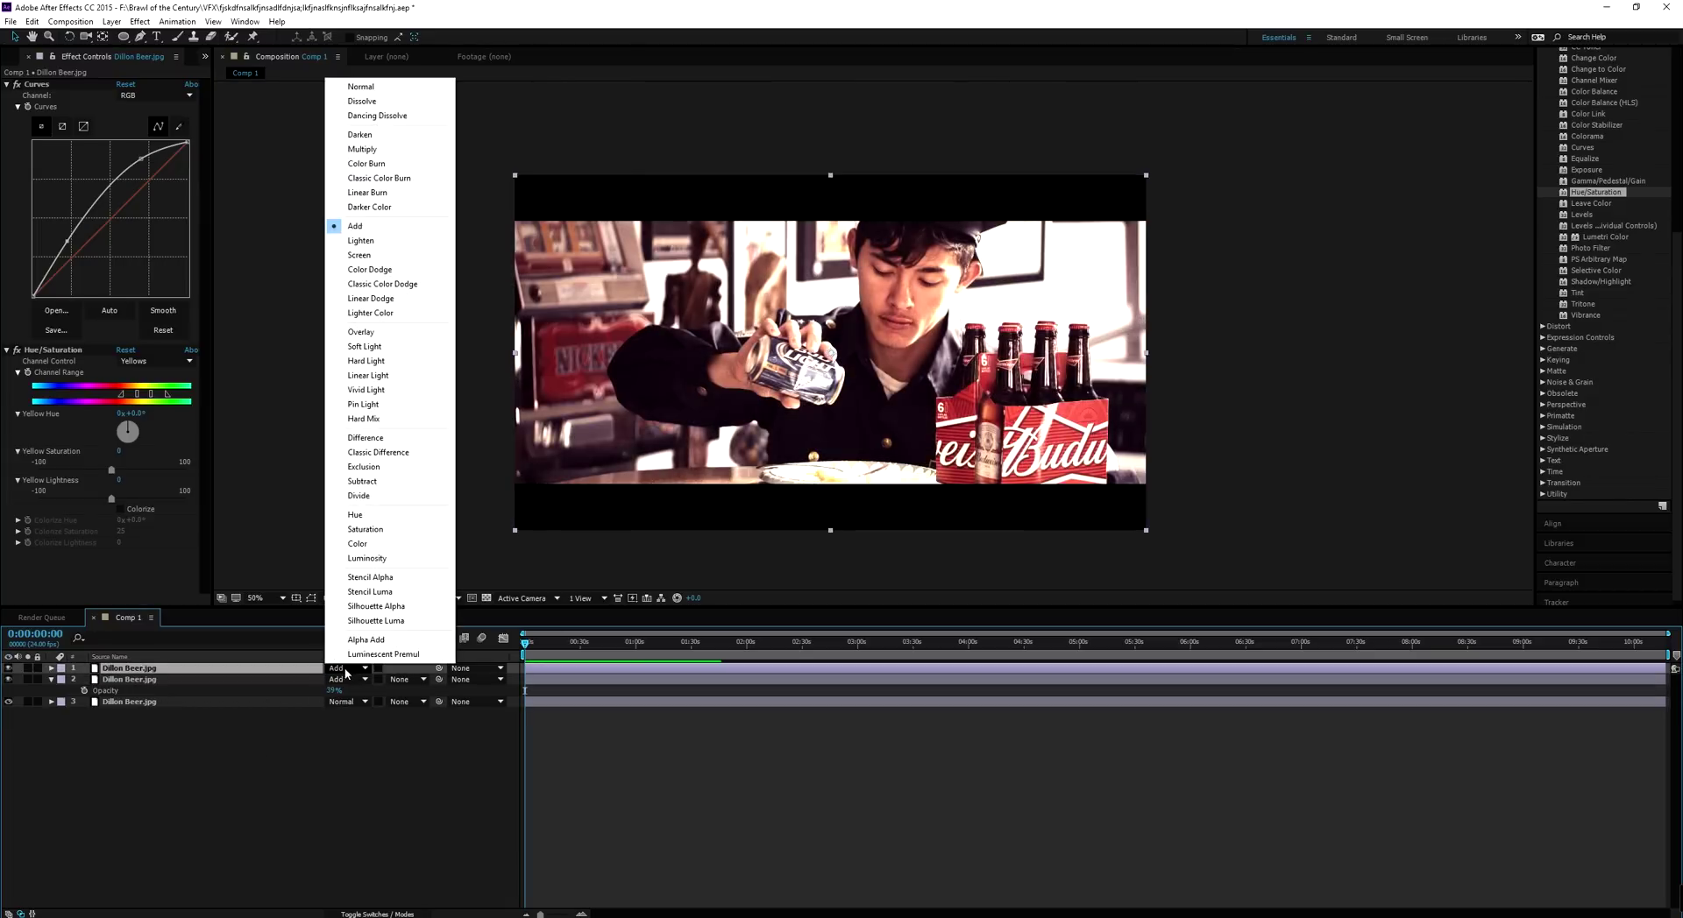
pyautogui.click(361, 591)
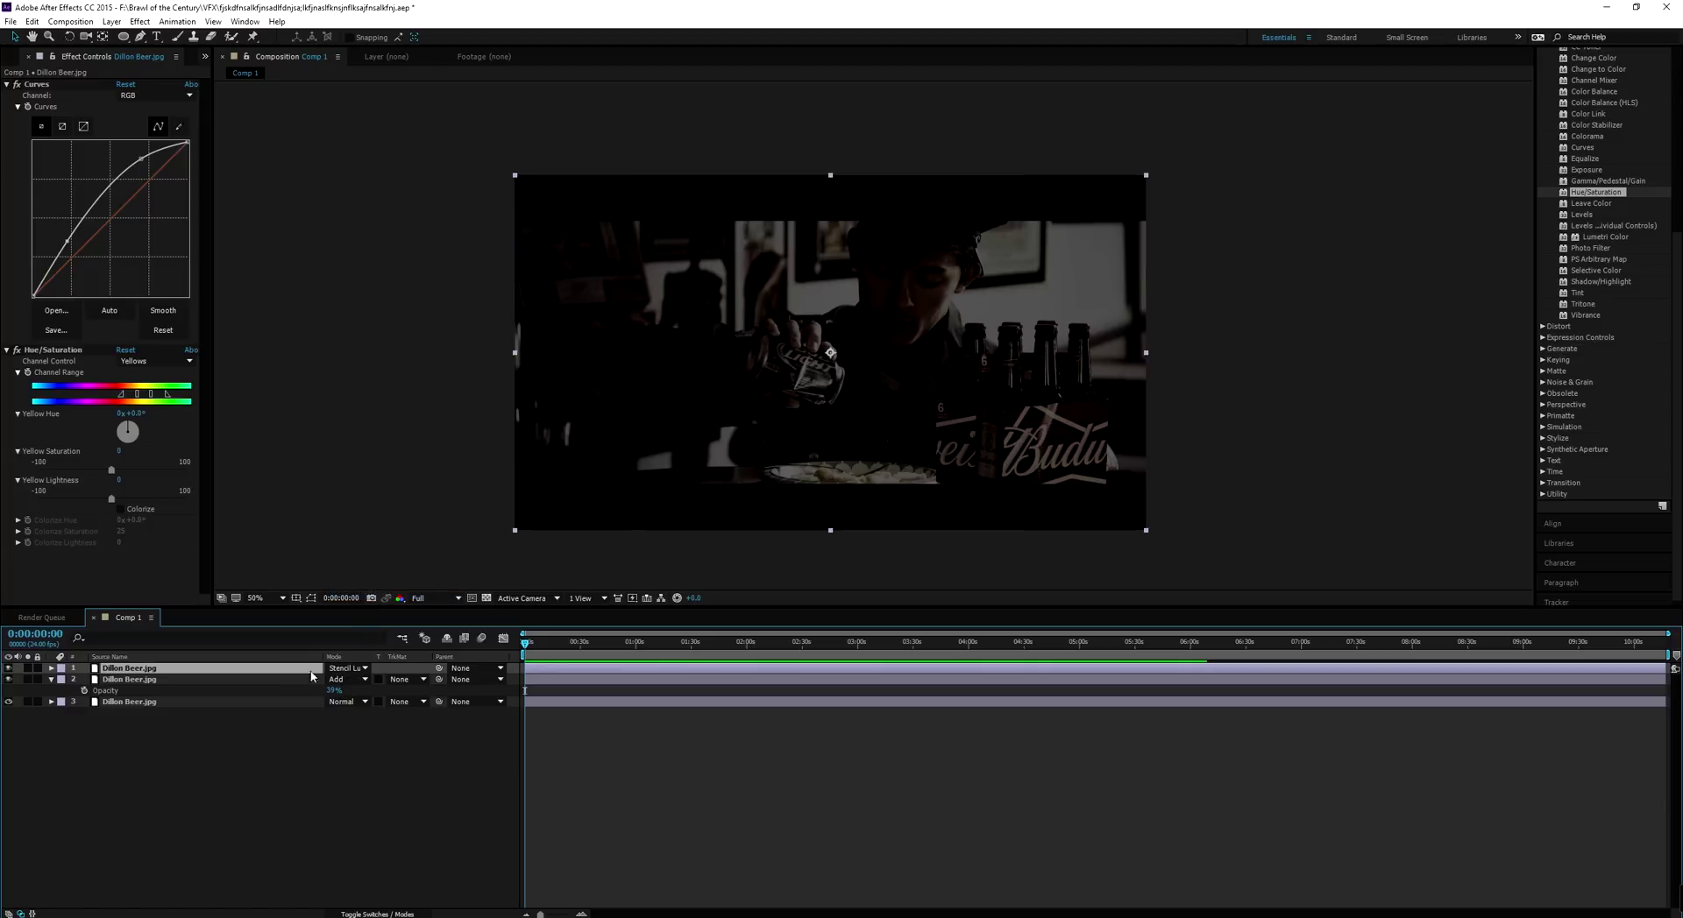
pyautogui.press('t')
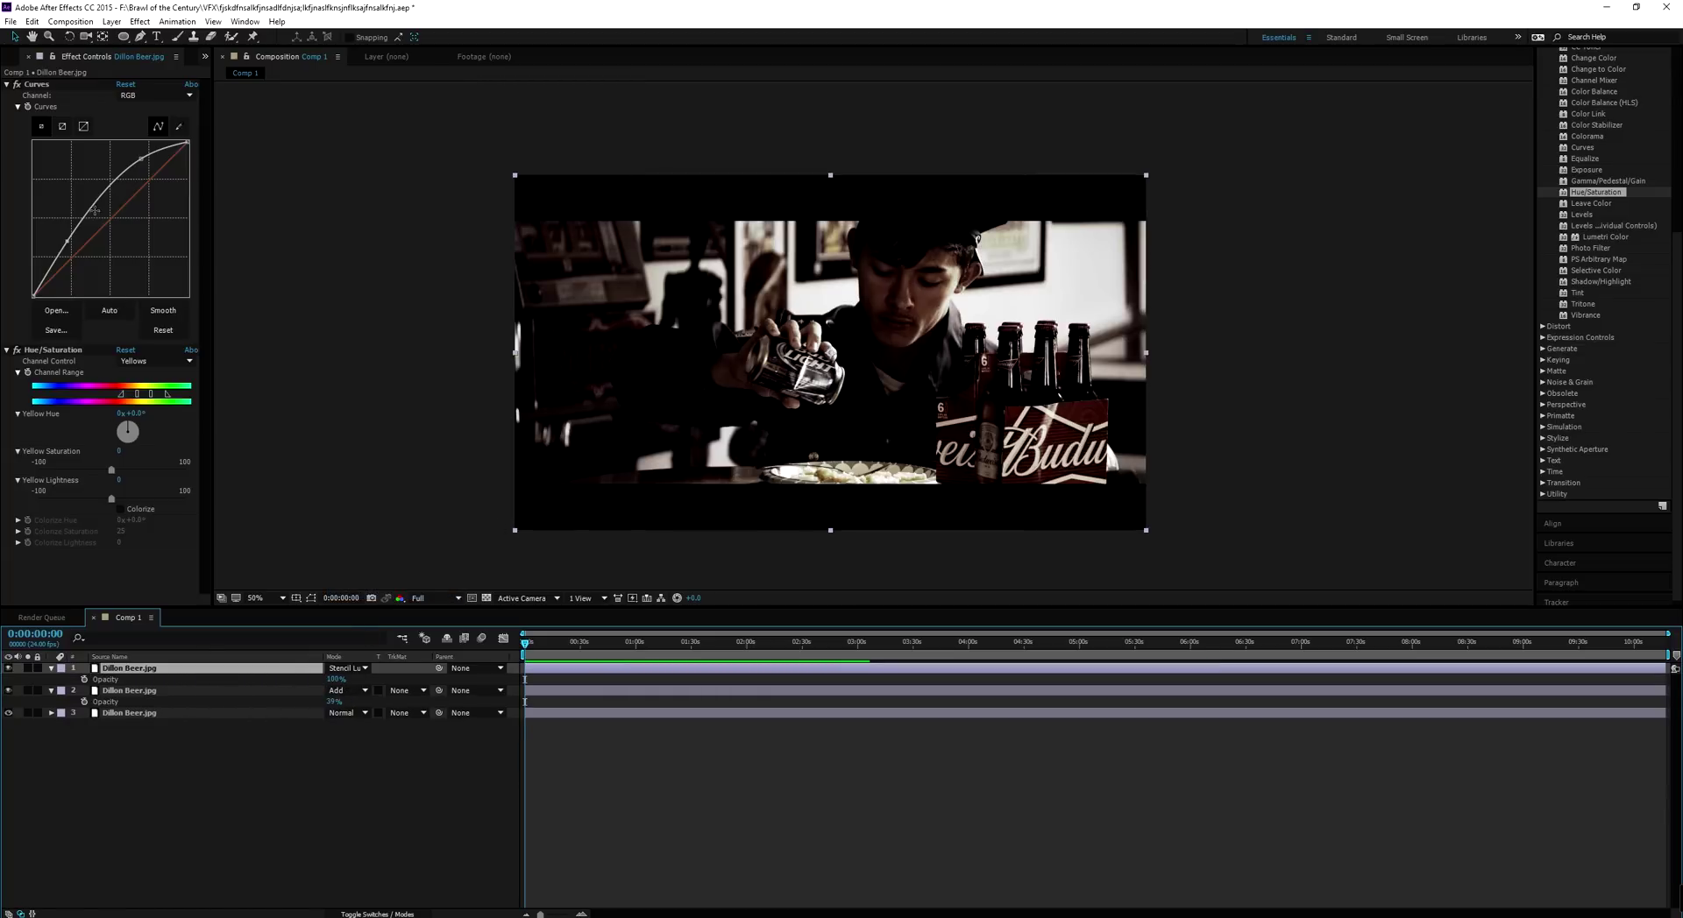
pyautogui.moveTo(96, 211); pyautogui.dragTo(185, 309)
pyautogui.moveTo(137, 237); pyautogui.dragTo(131, 238)
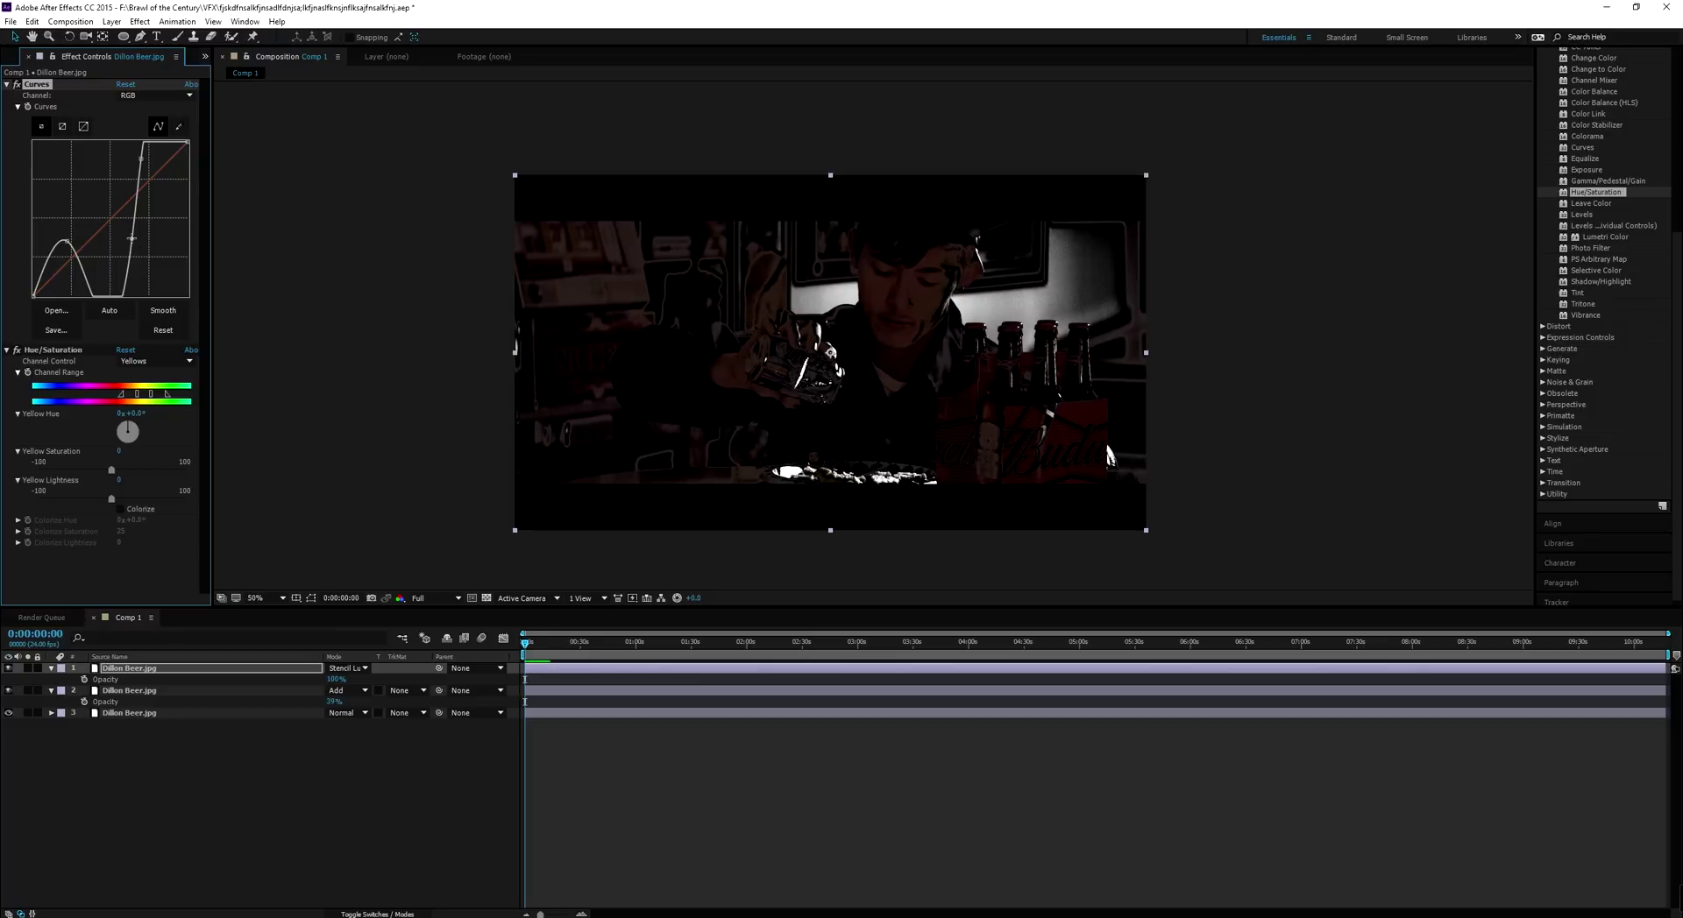
pyautogui.click(227, 692)
pyautogui.hotkey('ctrl', 'd')
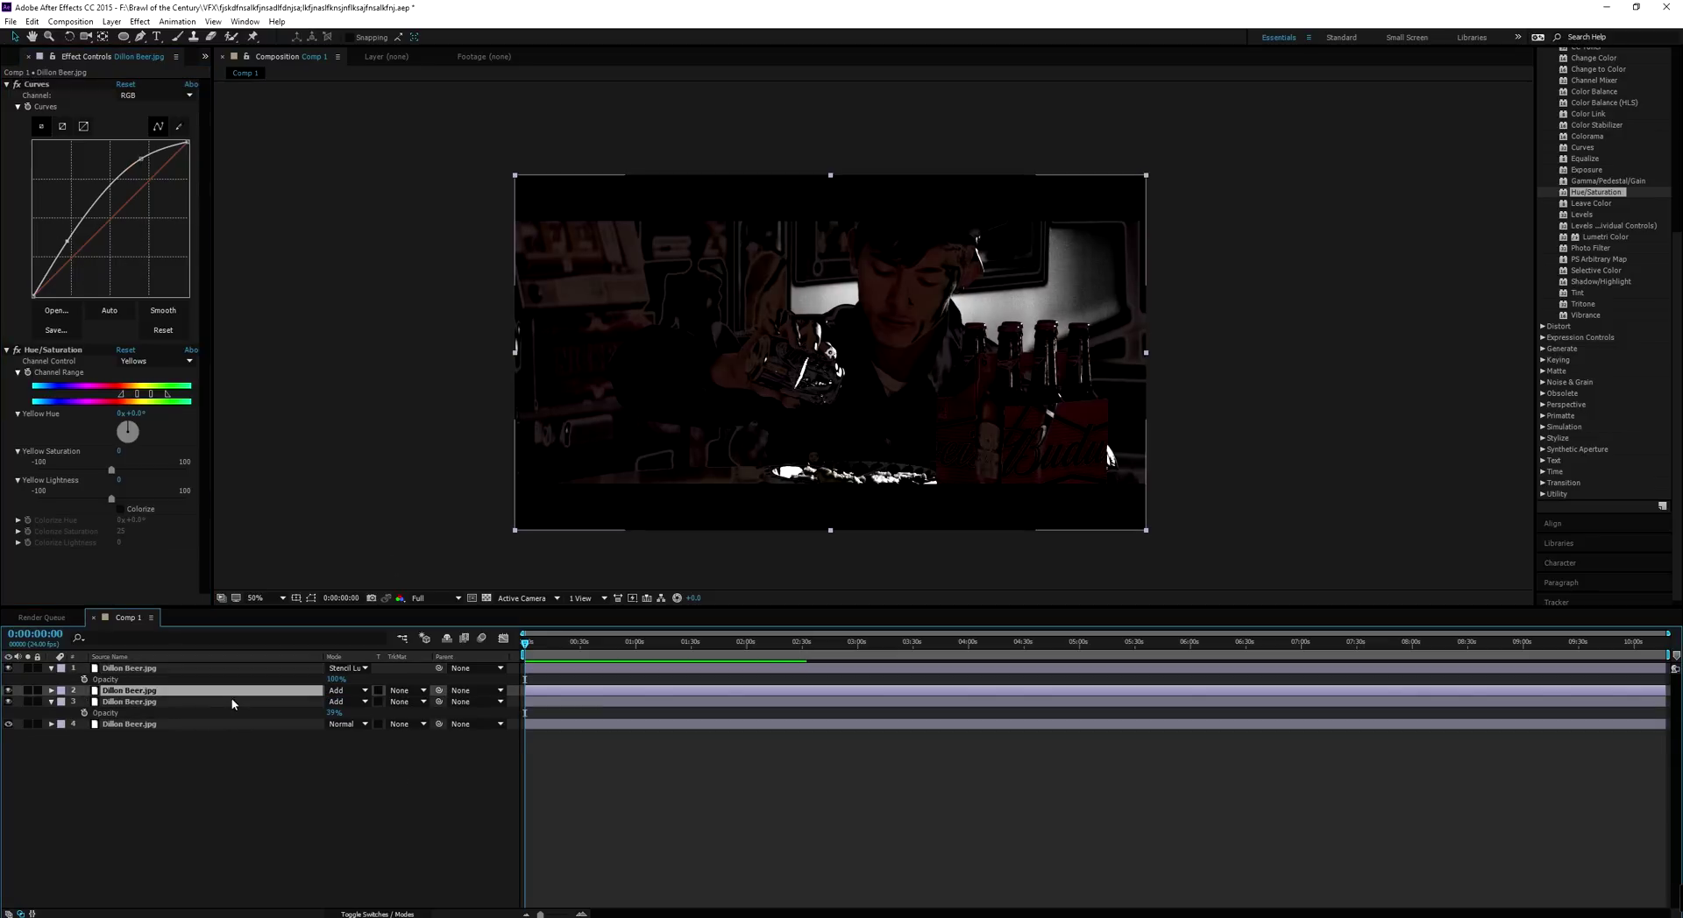
pyautogui.click(147, 702)
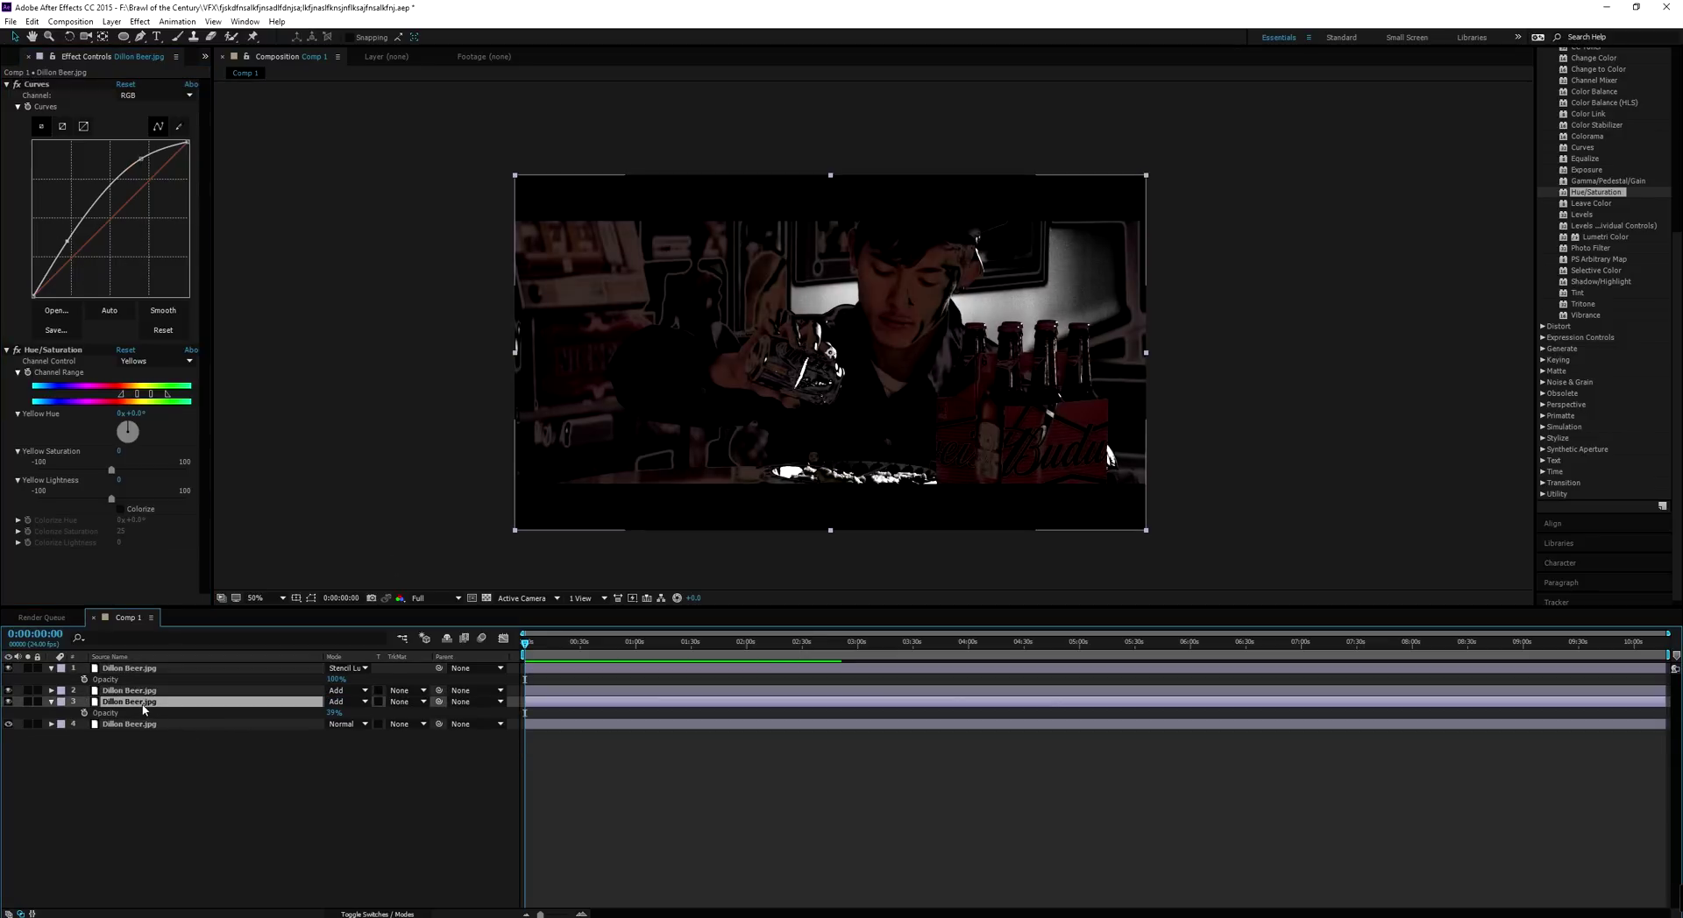
pyautogui.keyDown('shift'); pyautogui.click(150, 668); pyautogui.keyUp('shift')
pyautogui.press('Delete')
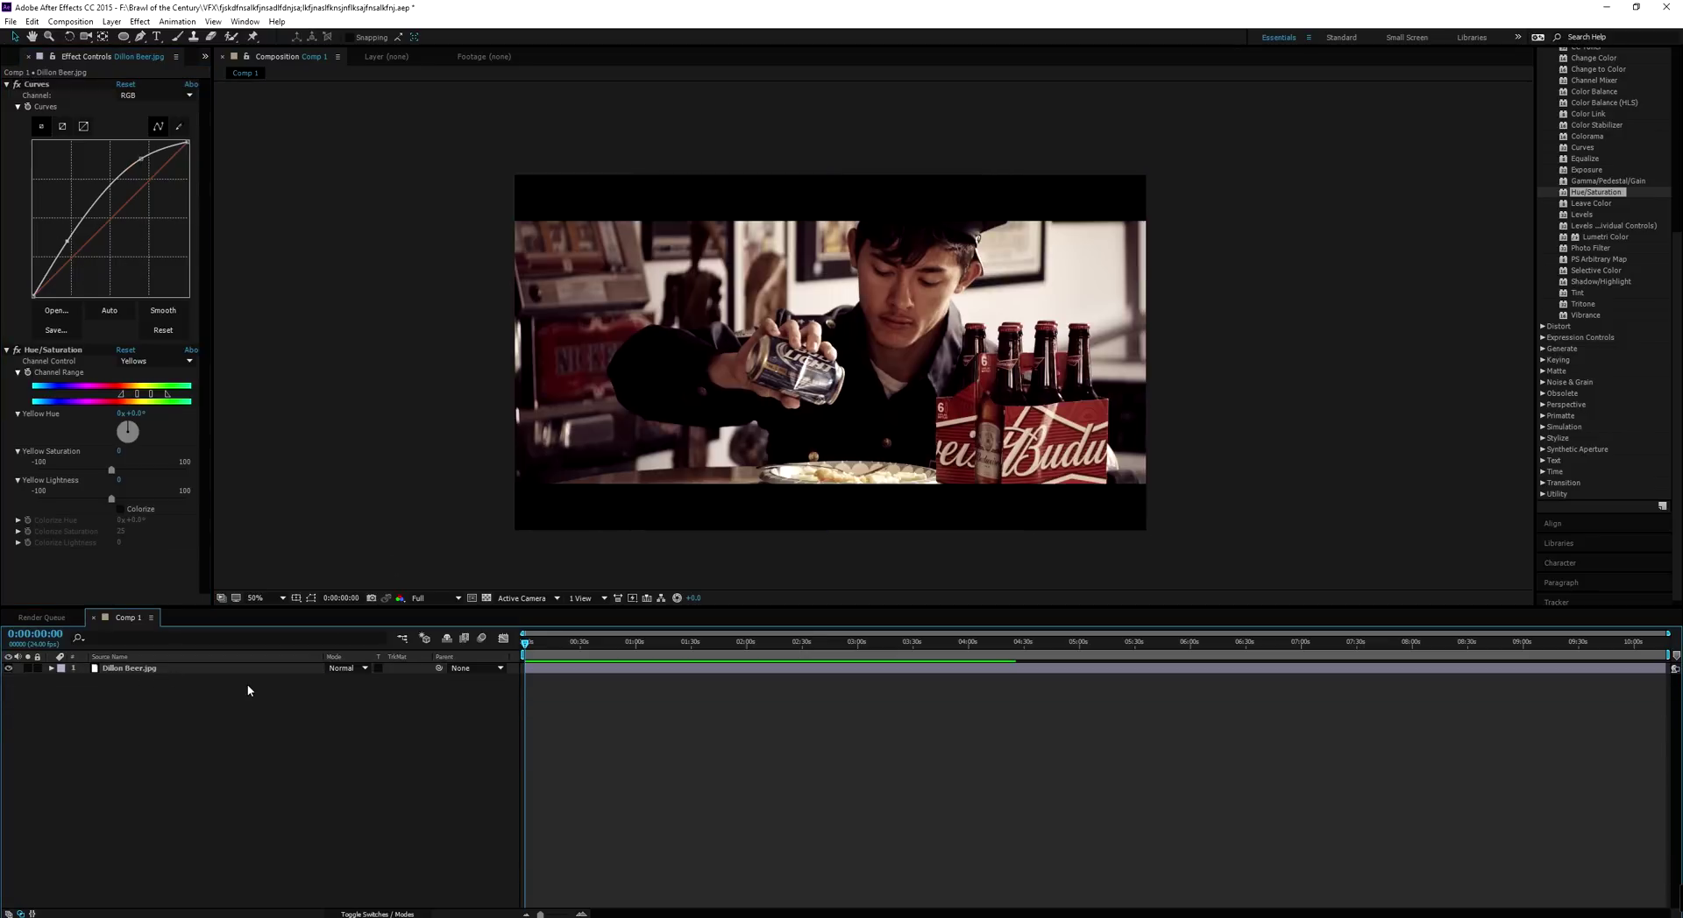
pyautogui.click(686, 463)
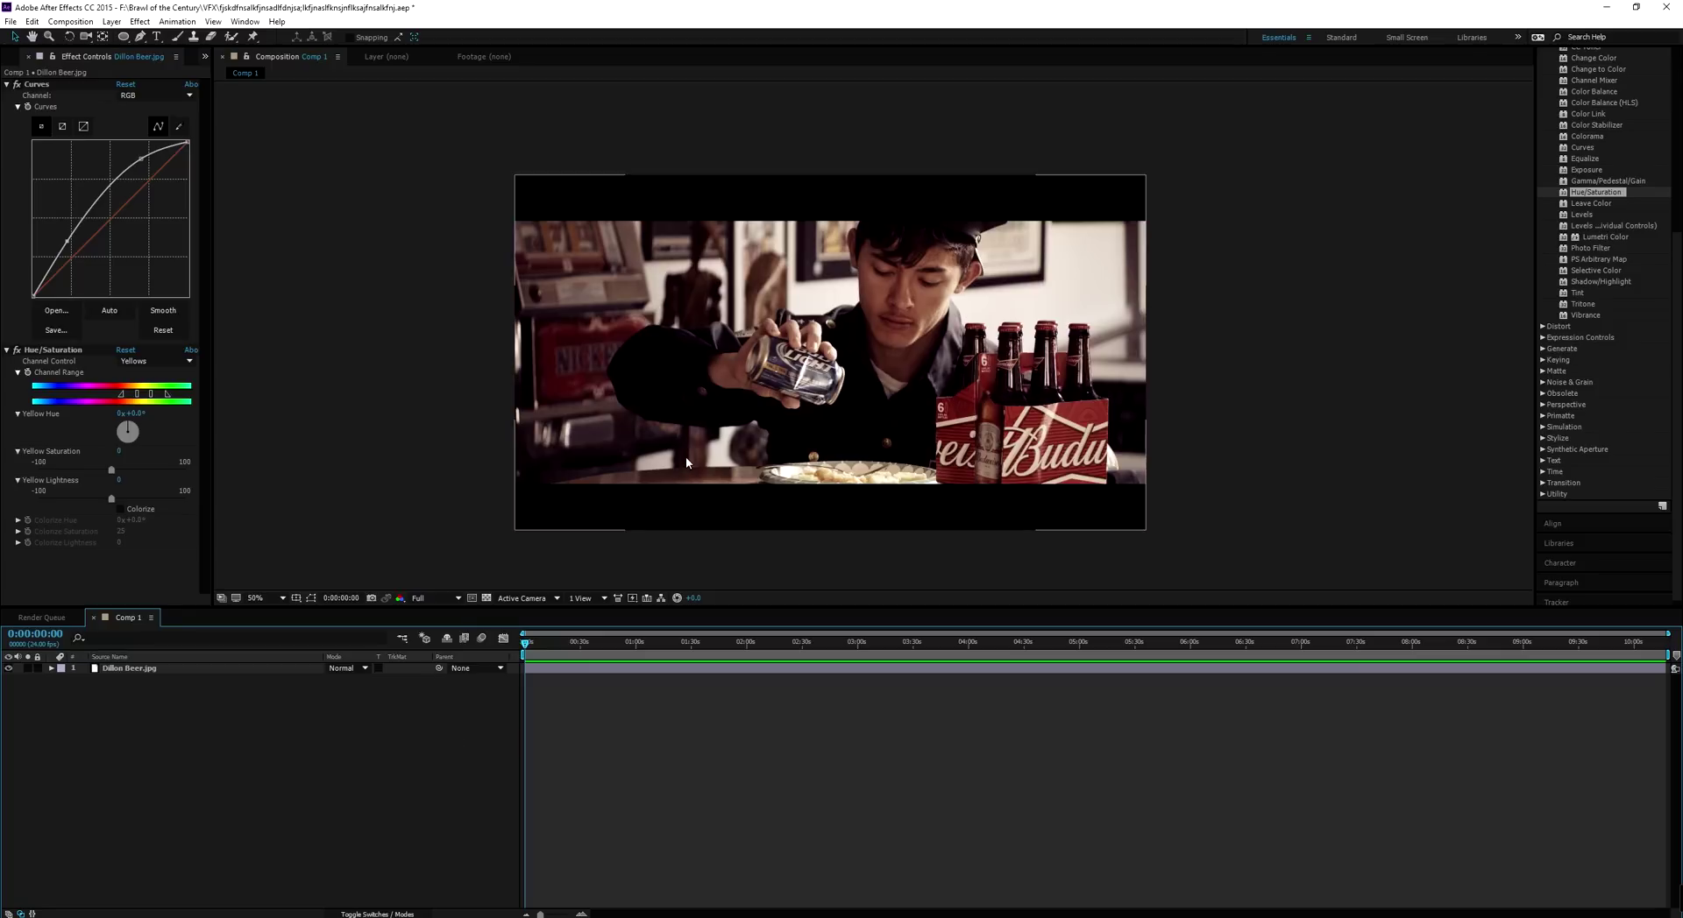
pyautogui.moveTo(800, 434); pyautogui.dragTo(821, 383)
pyautogui.click(672, 498)
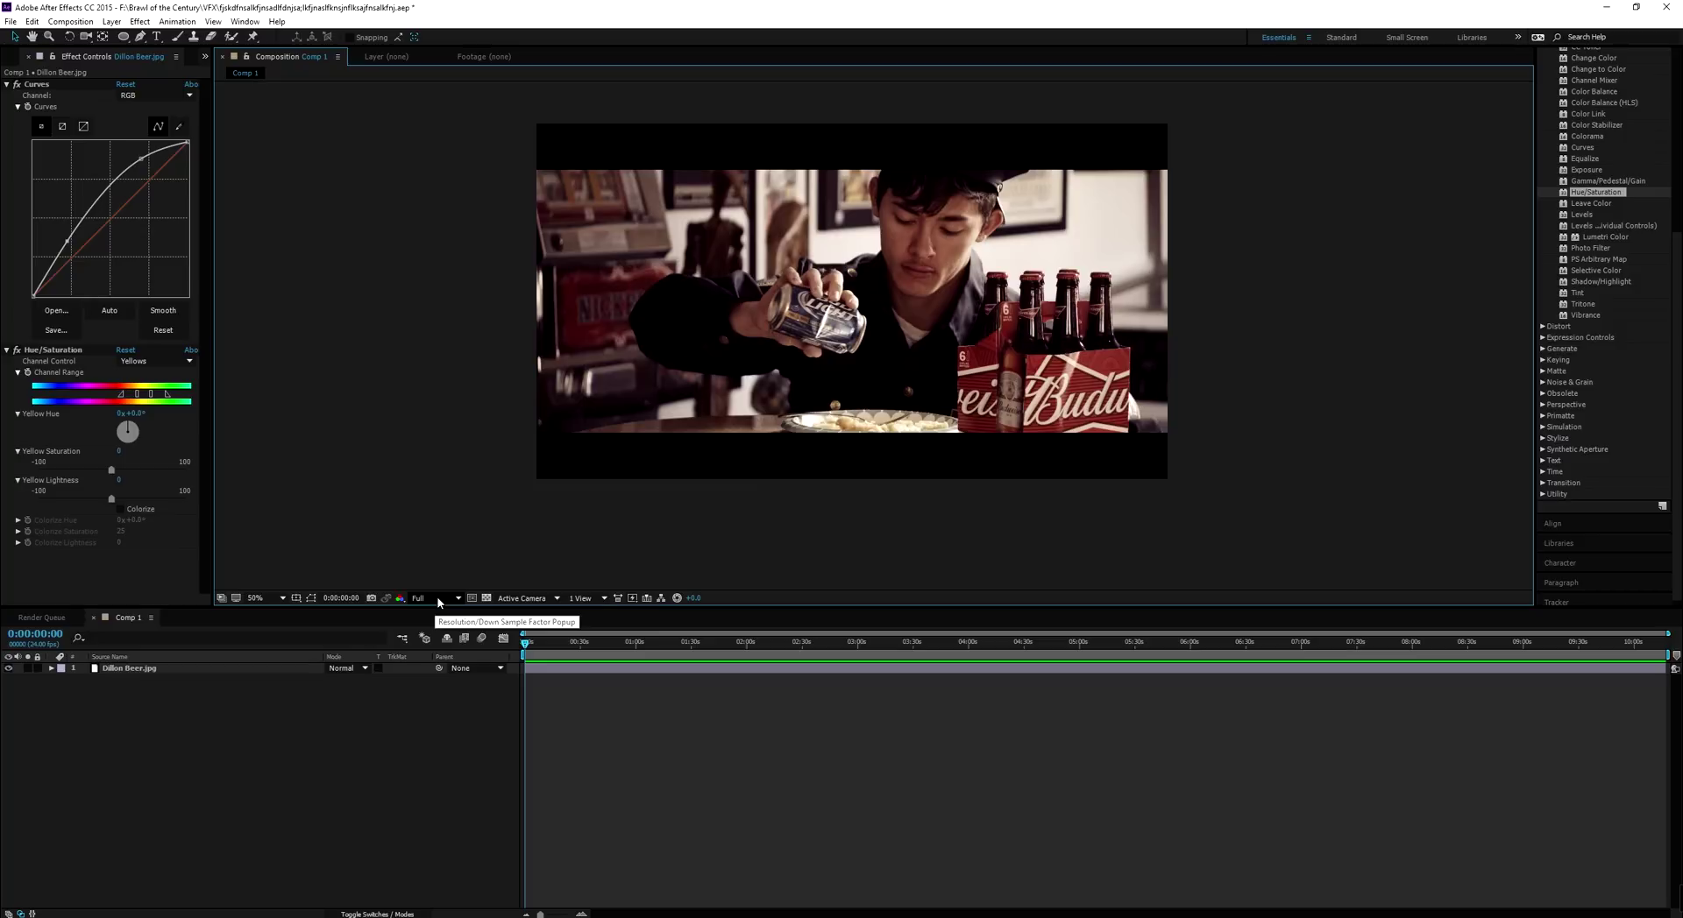
pyautogui.click(731, 344)
# Drop the viewer resolution from Full to Quarter
pyautogui.click(436, 598)
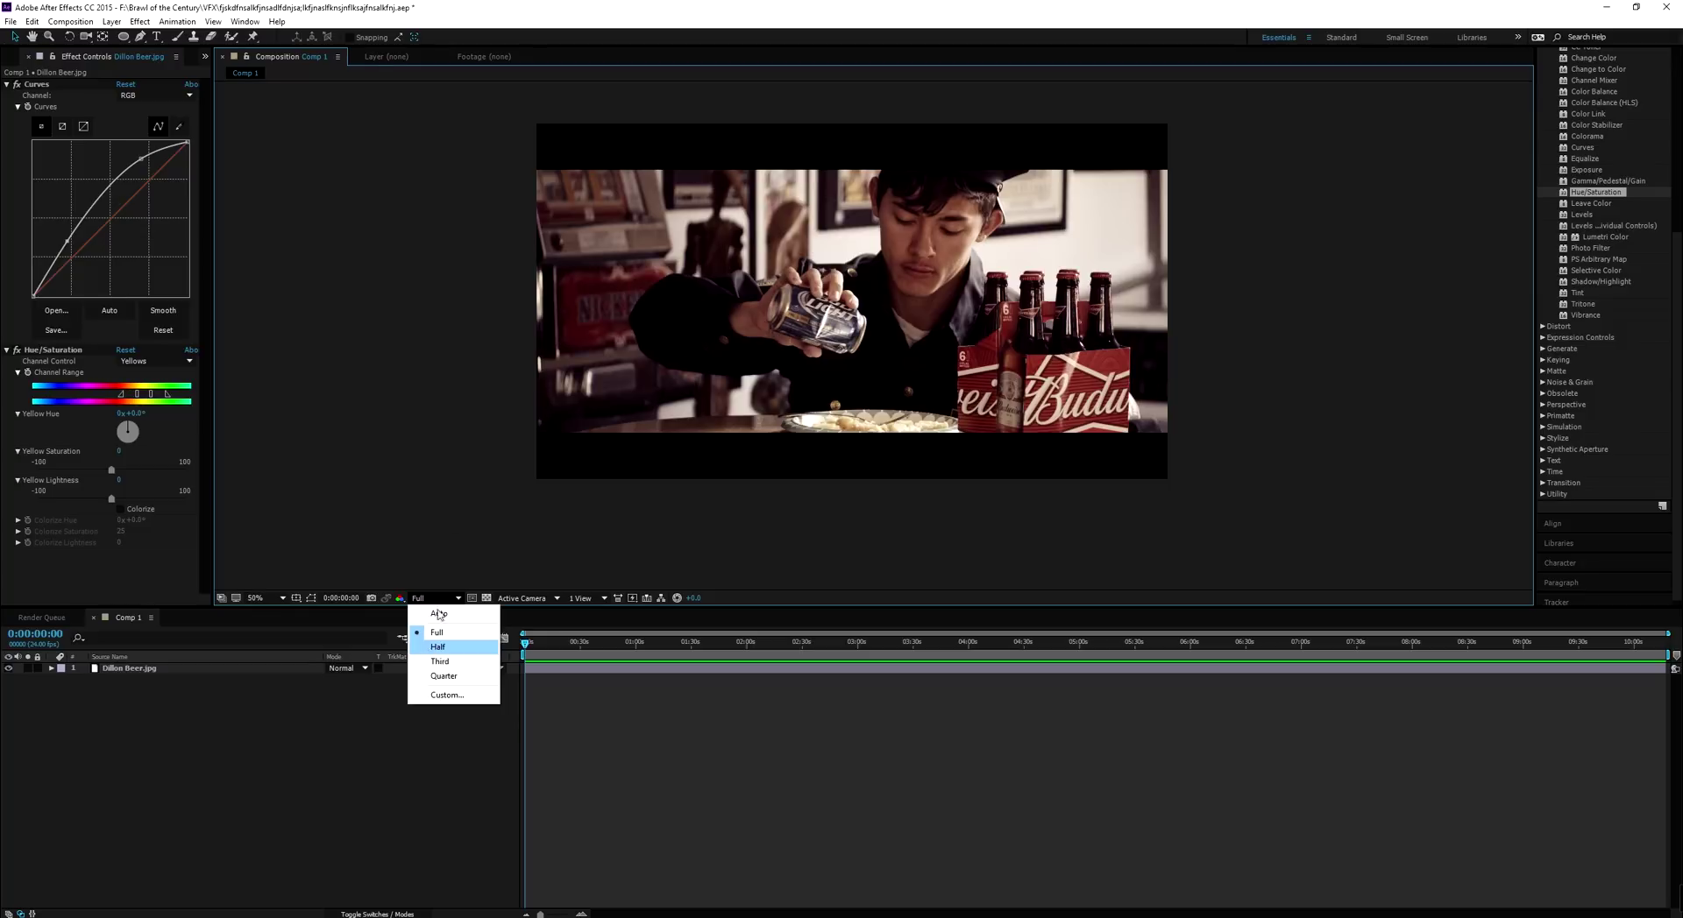
pyautogui.click(643, 350)
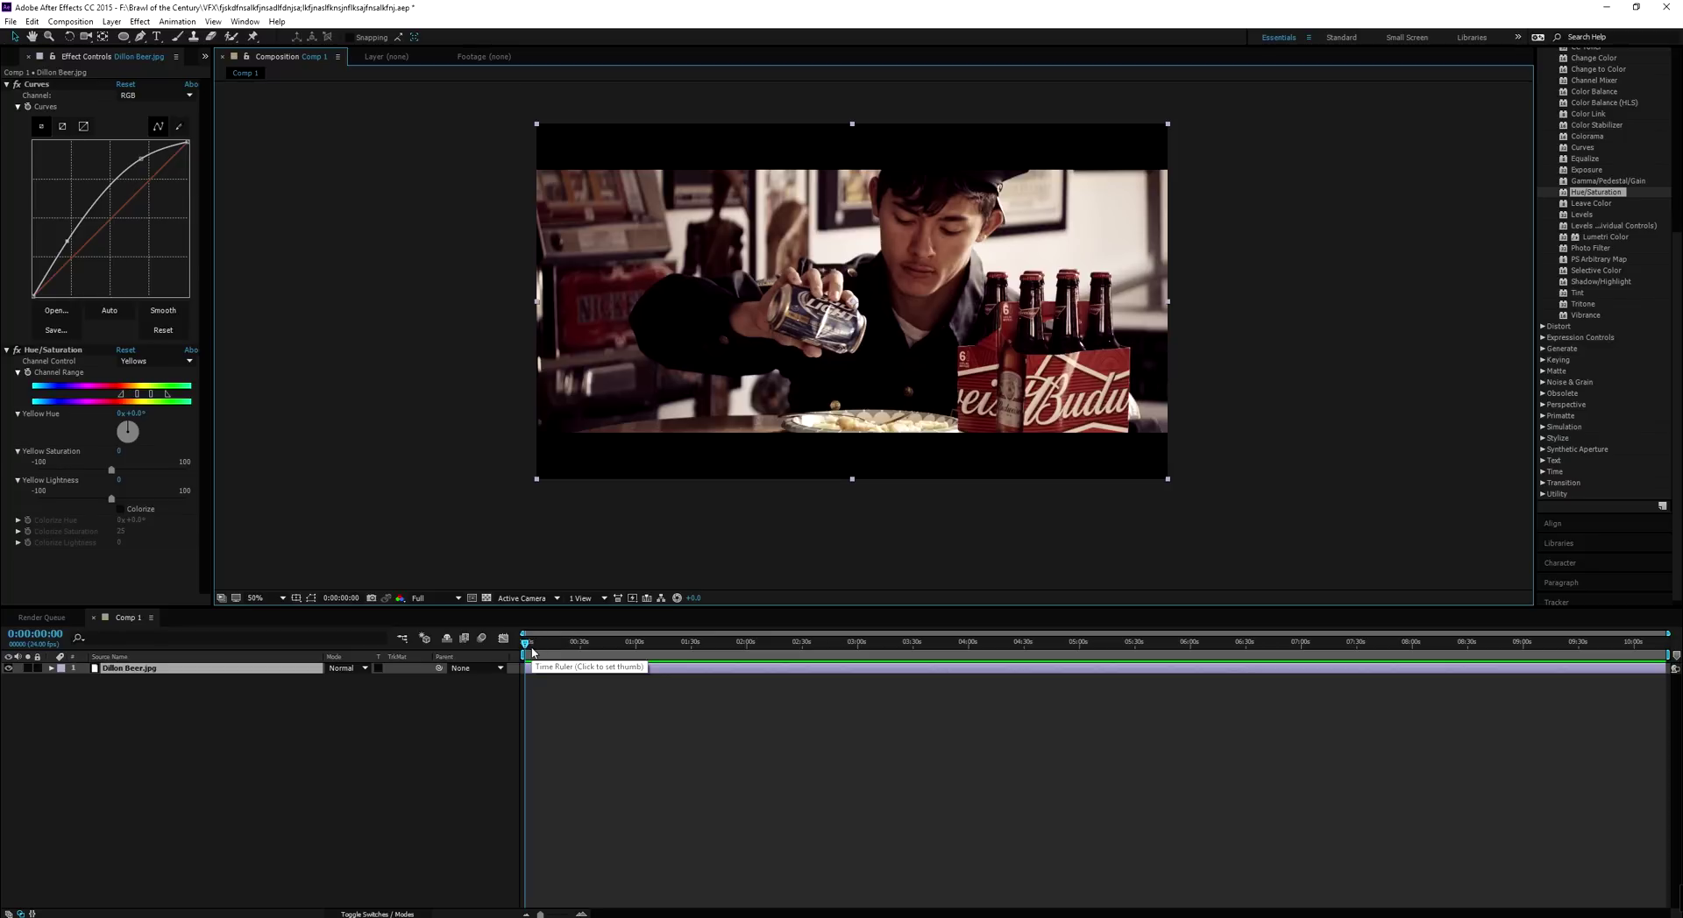
pyautogui.click(446, 600)
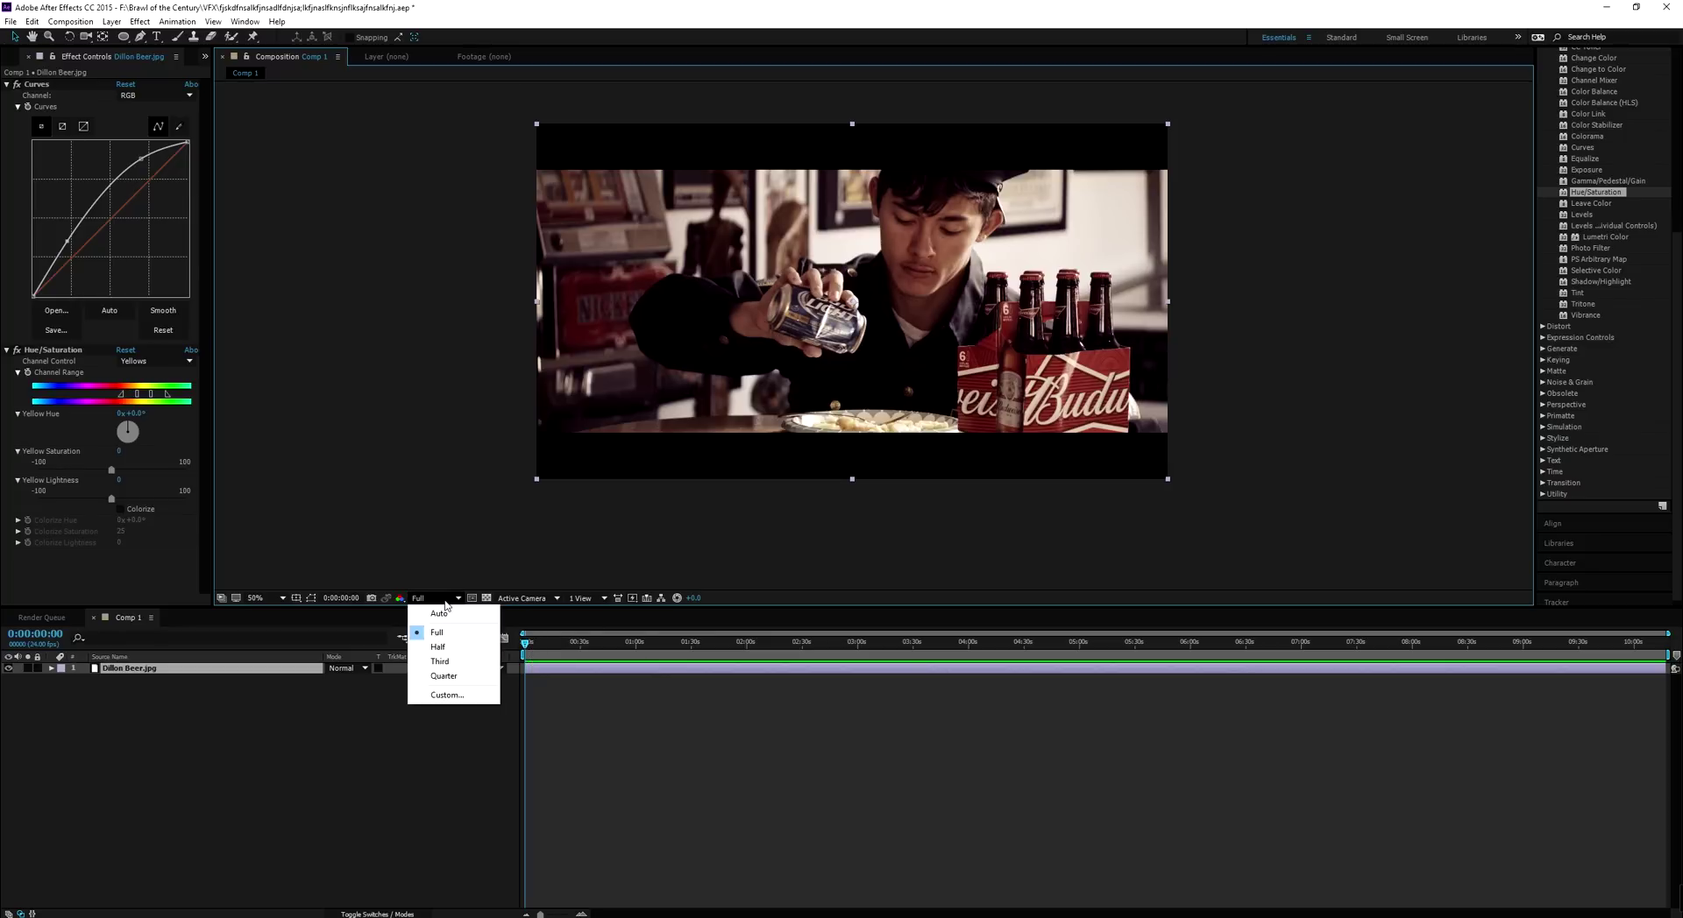
pyautogui.click(620, 347)
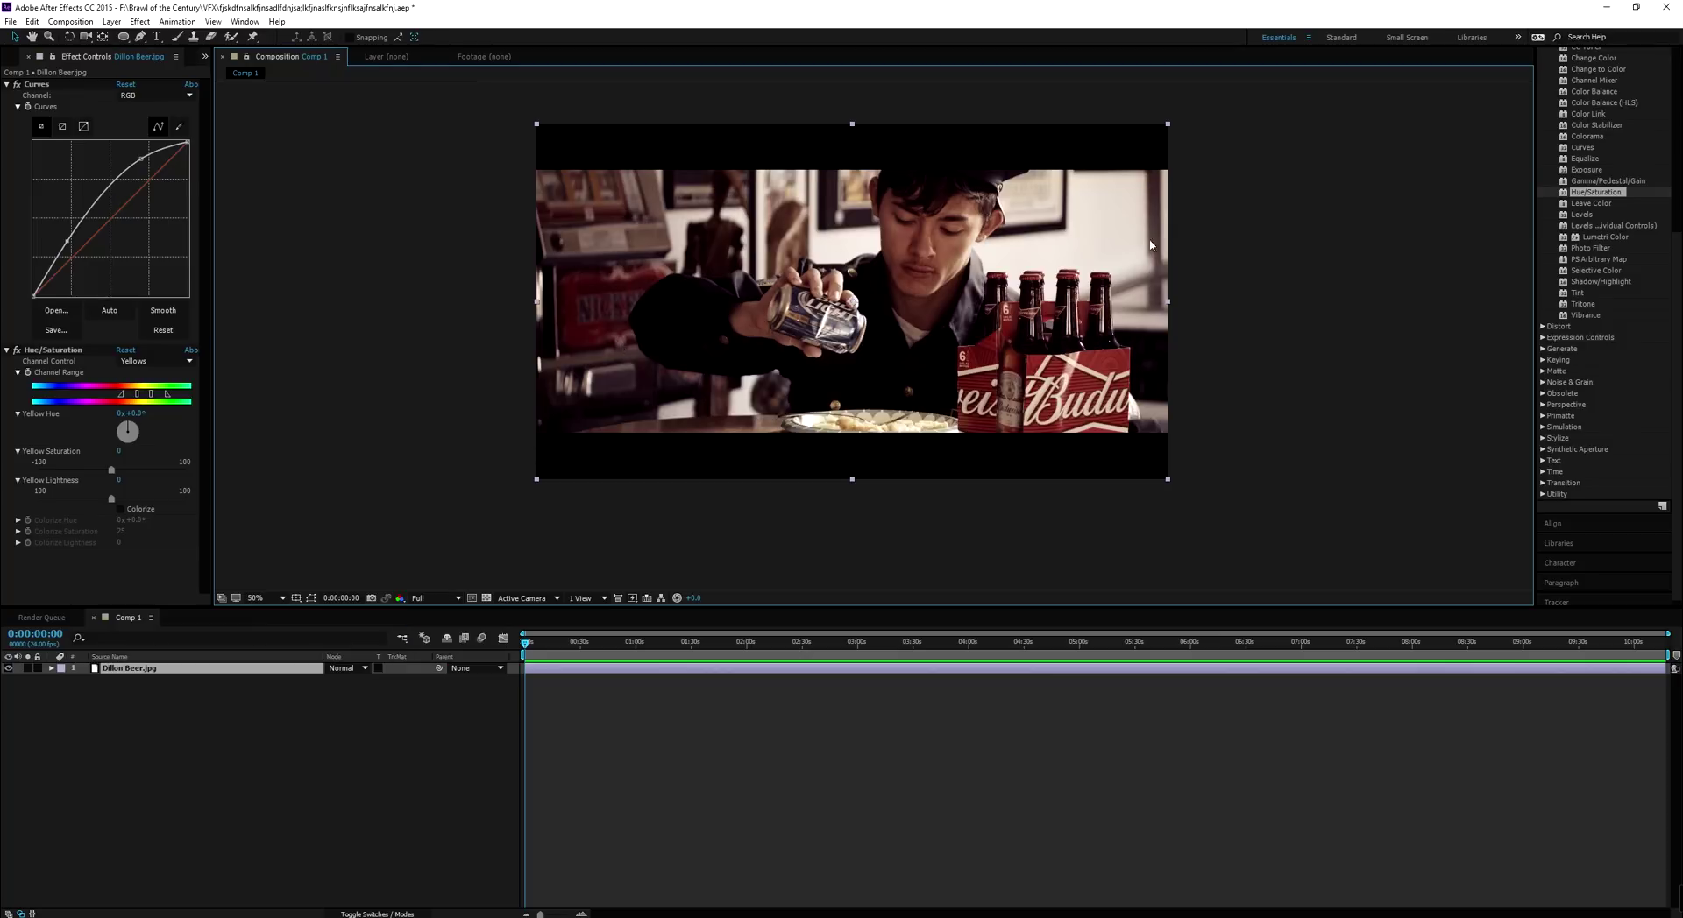
pyautogui.click(445, 599)
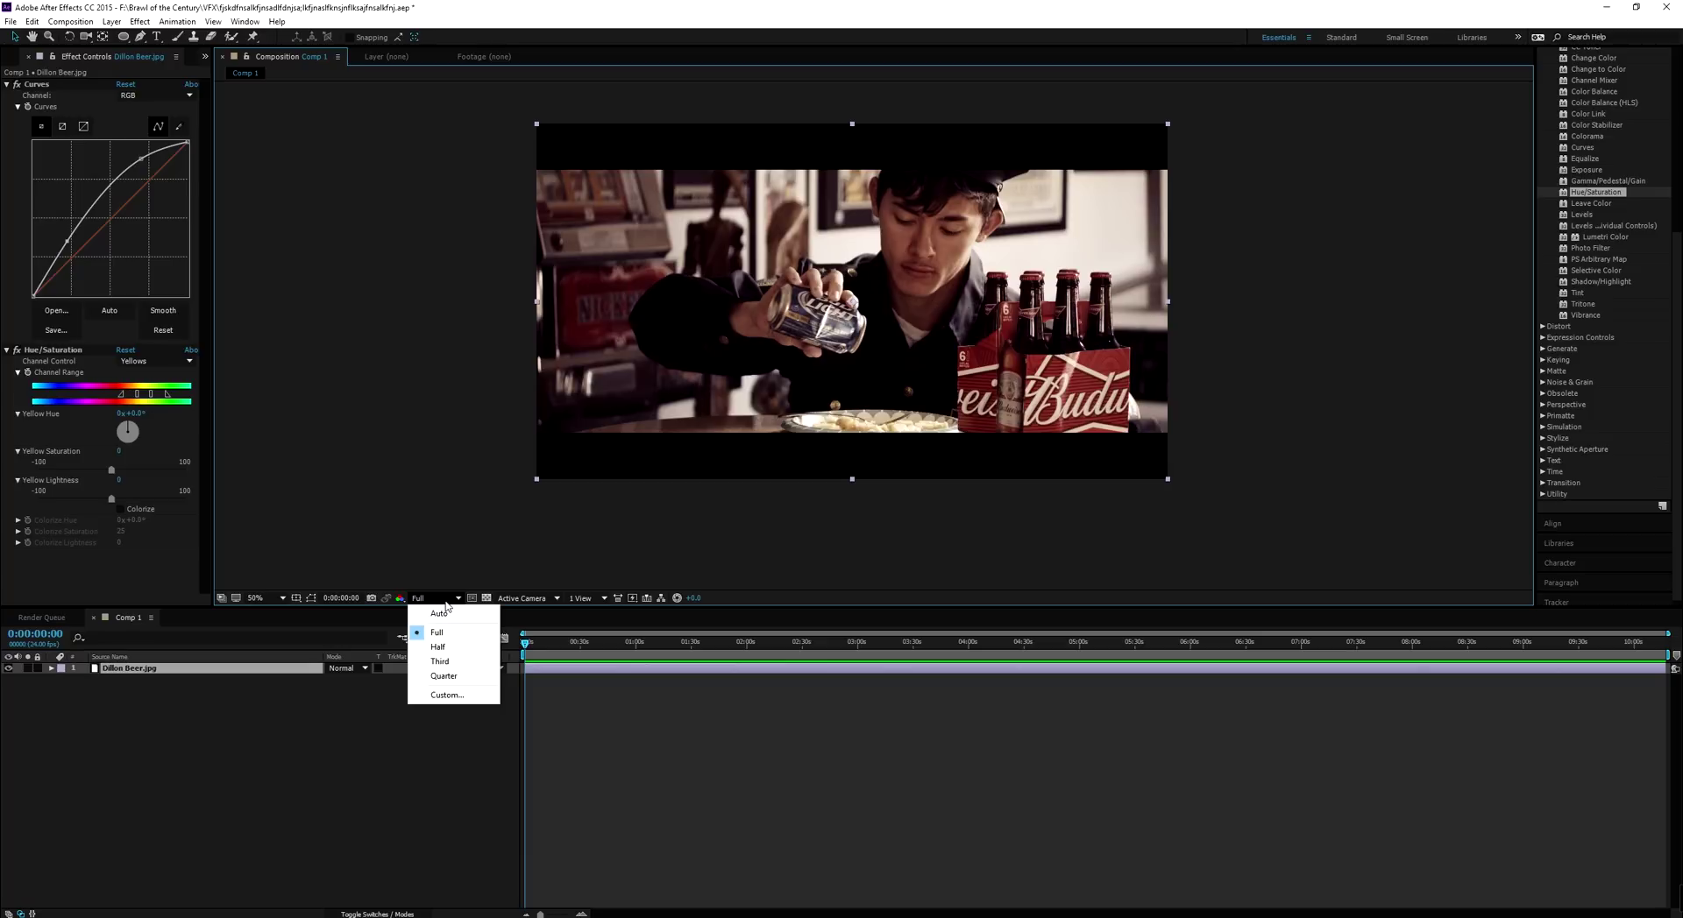
pyautogui.click(443, 675)
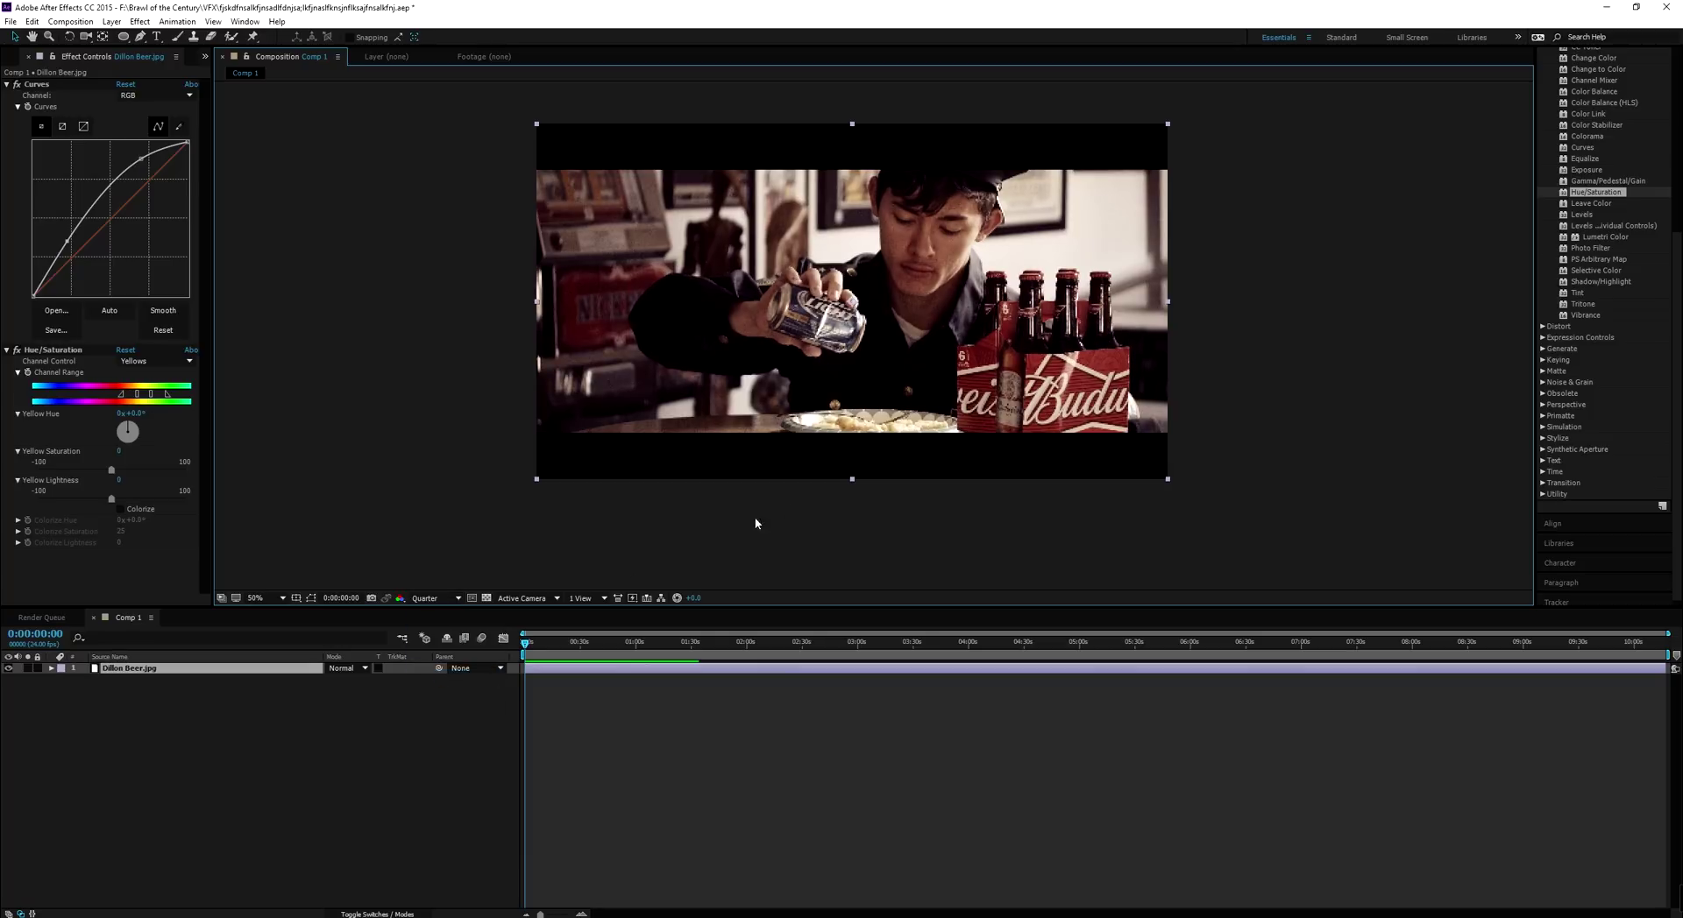
pyautogui.scroll(1, 923, 376)
pyautogui.scroll(1, 793, 289)
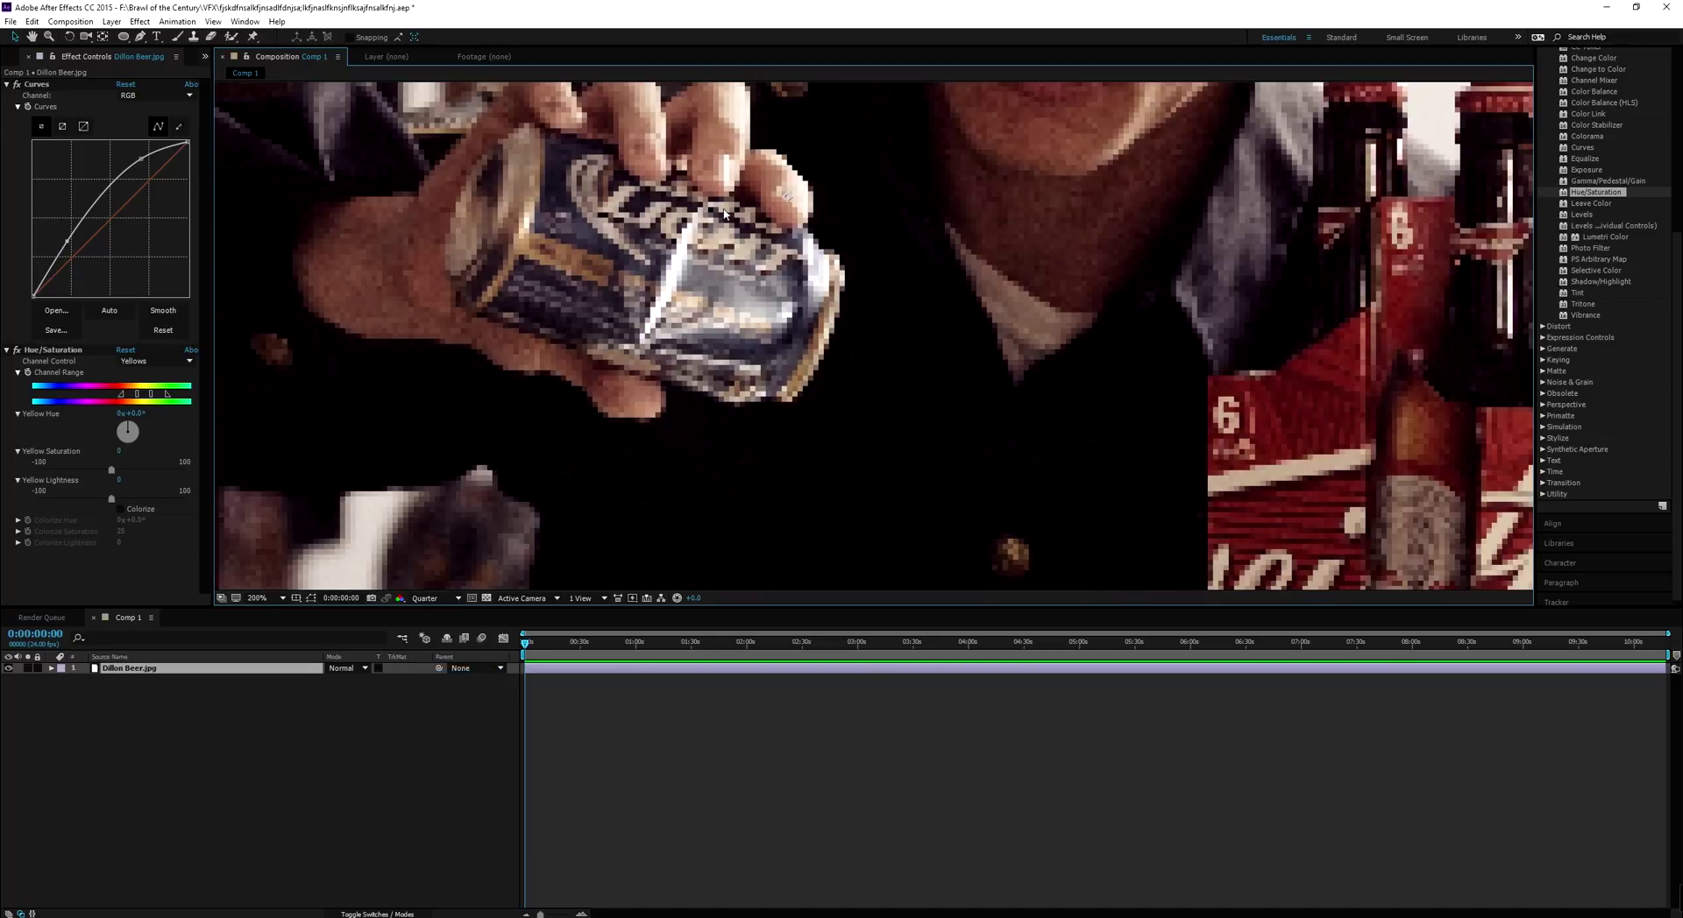
# Try Half and Full viewer resolution, then settle on Third
pyautogui.click(435, 599)
pyautogui.click(438, 647)
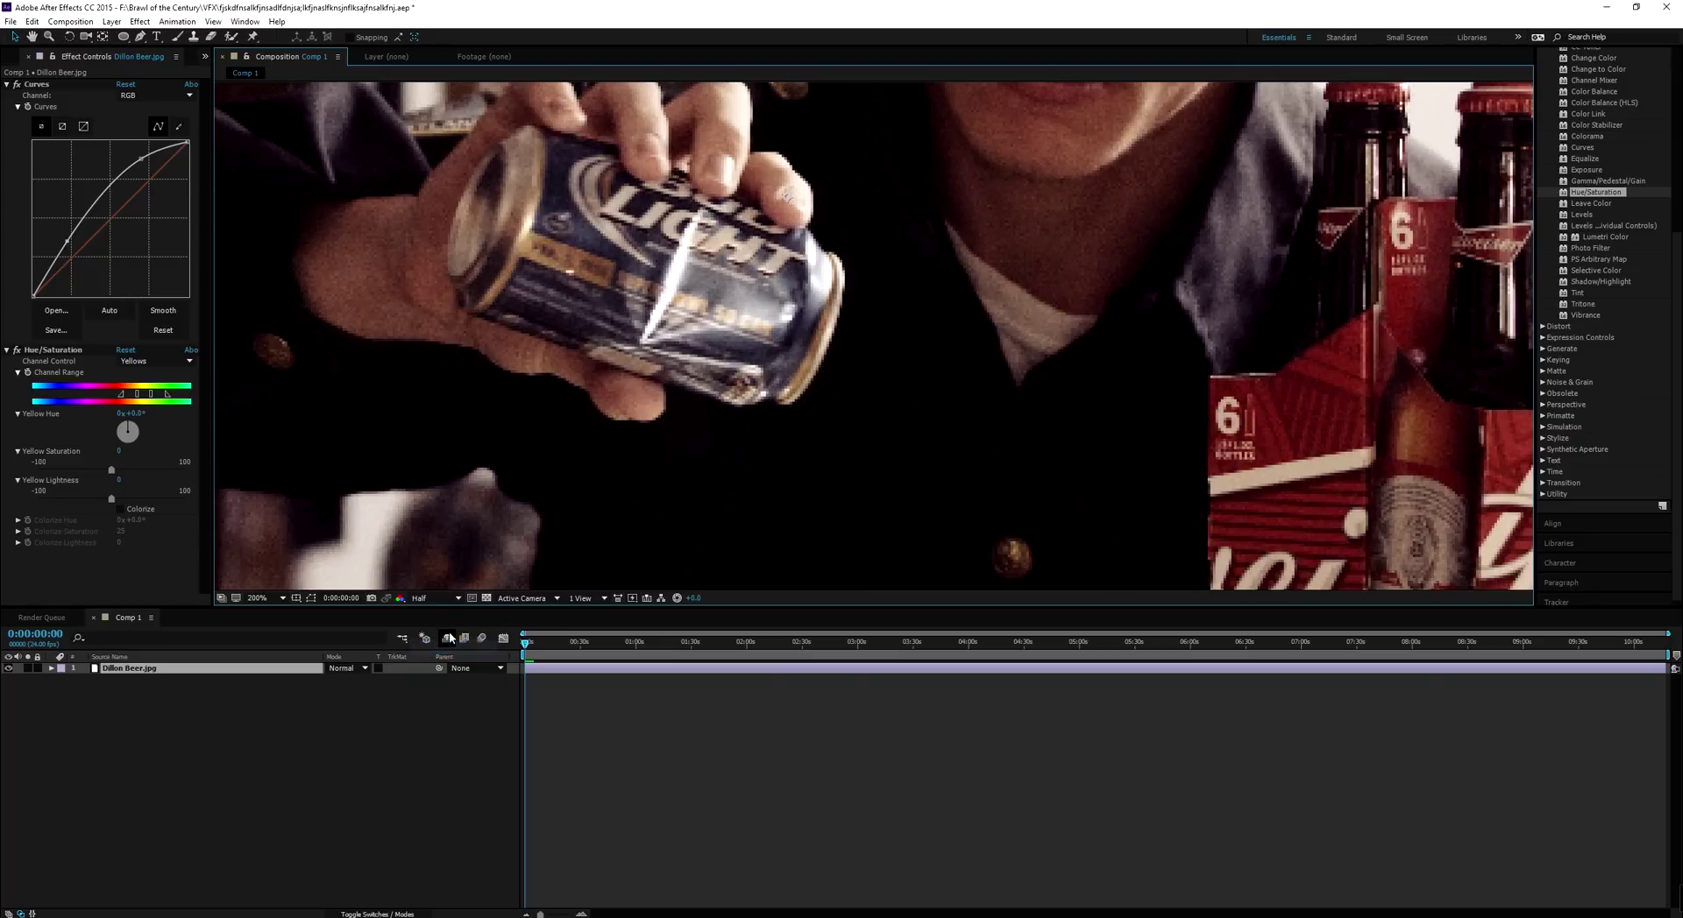
pyautogui.click(442, 599)
pyautogui.click(436, 636)
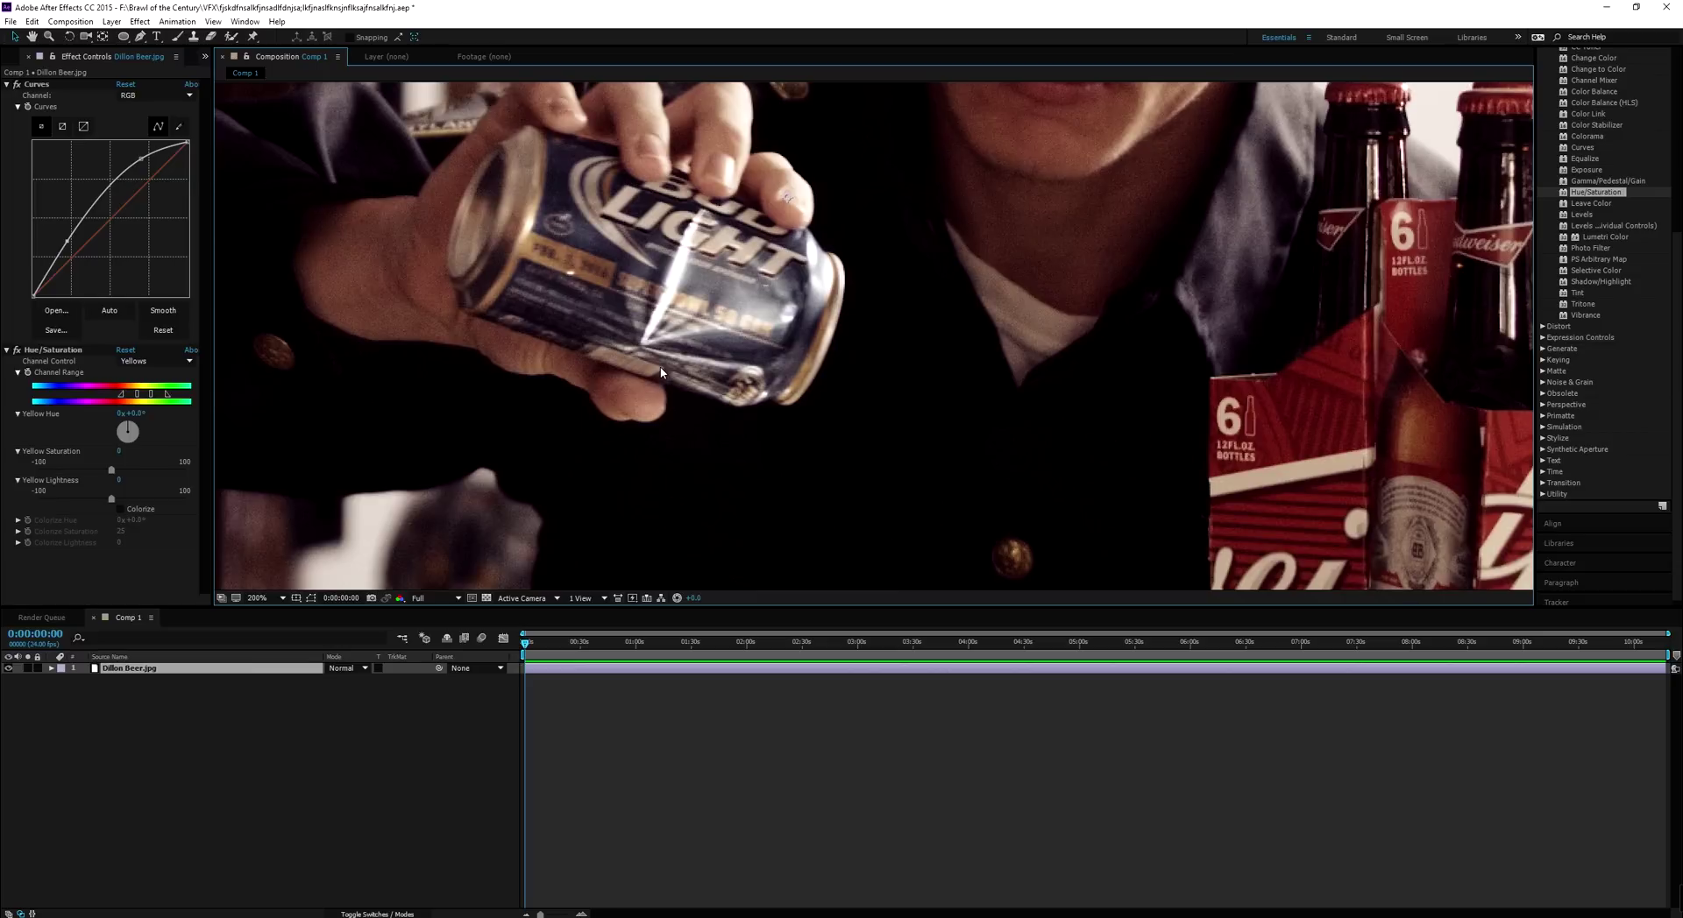
pyautogui.click(435, 599)
pyautogui.click(437, 649)
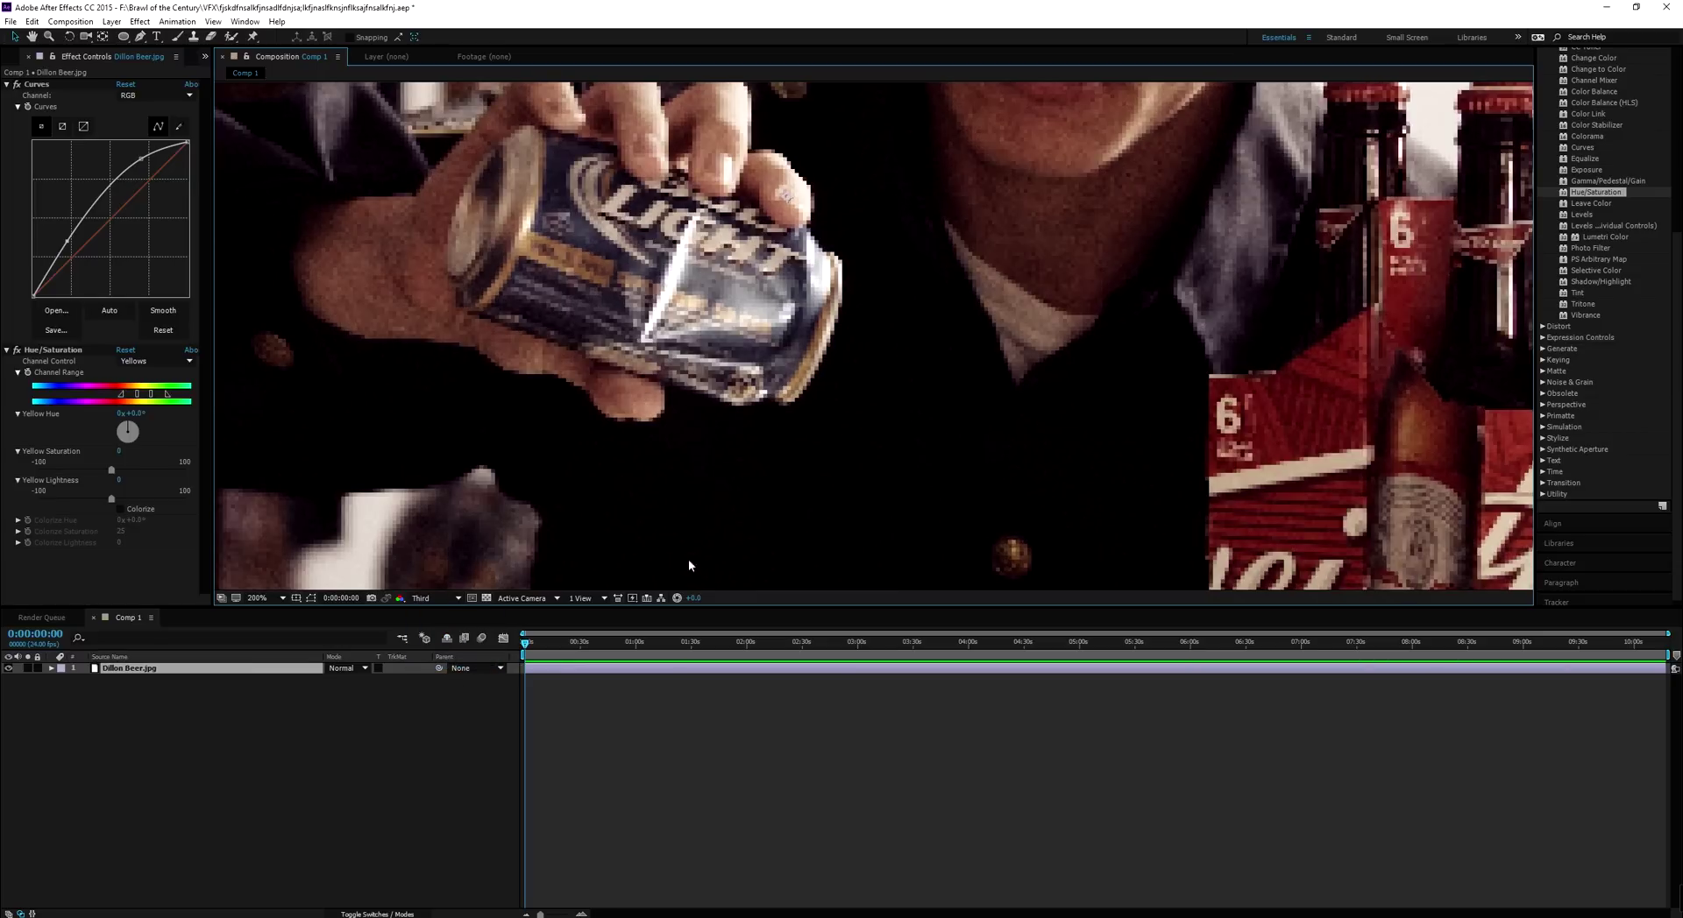
pyautogui.scroll(-1, 697, 447)
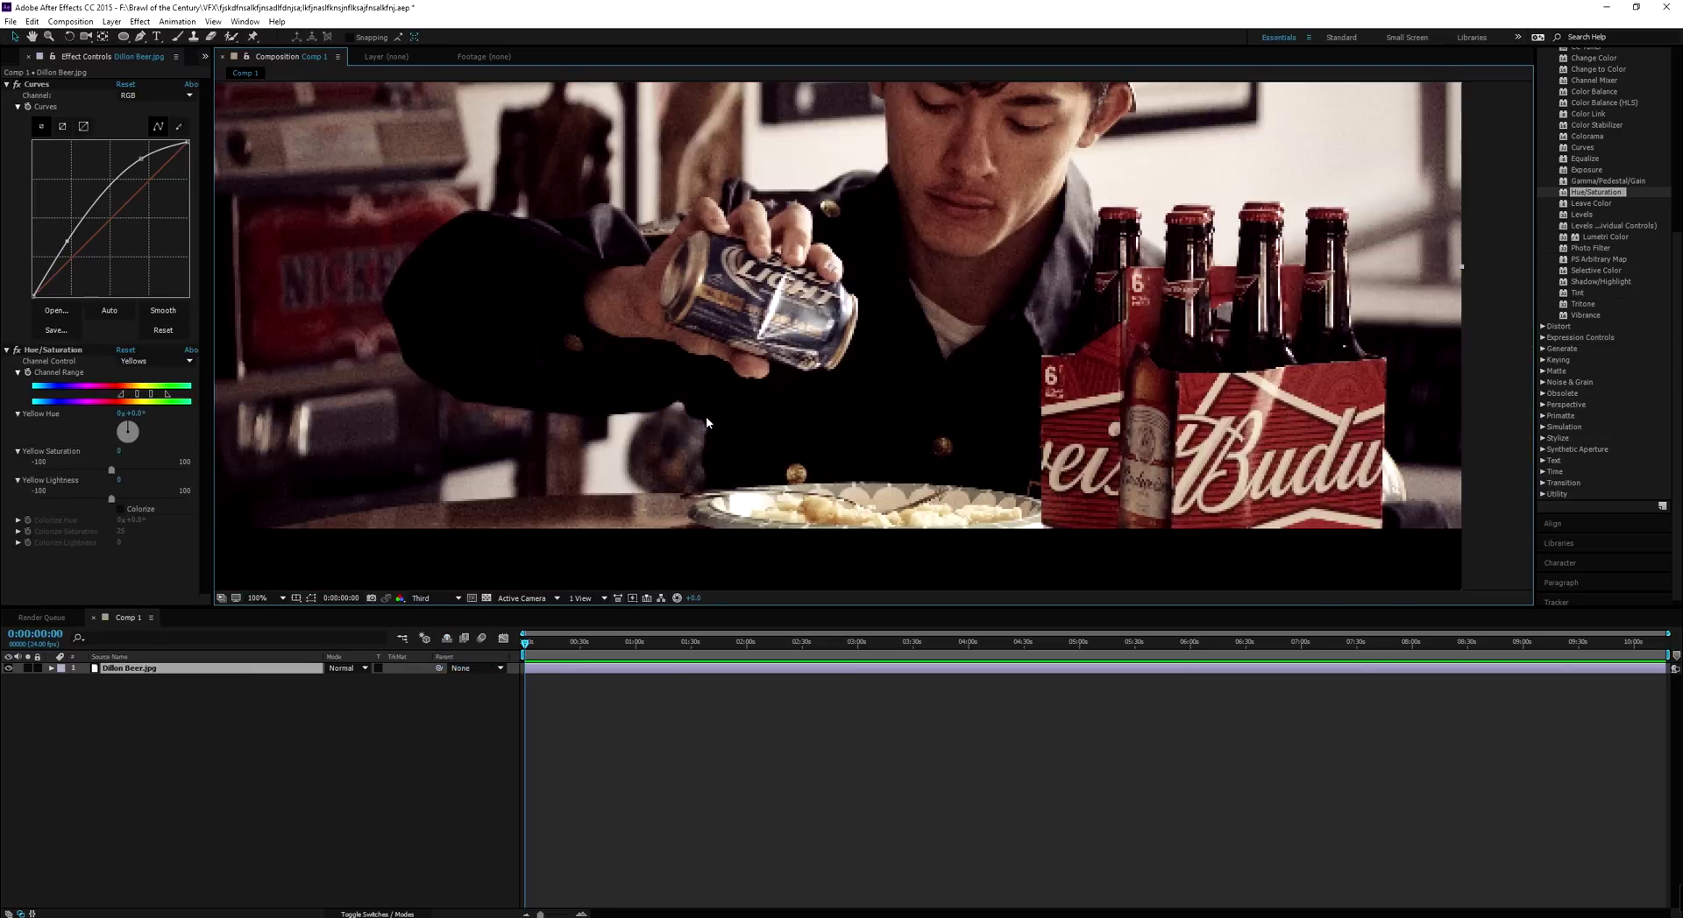
pyautogui.scroll(5, 1633, 170)
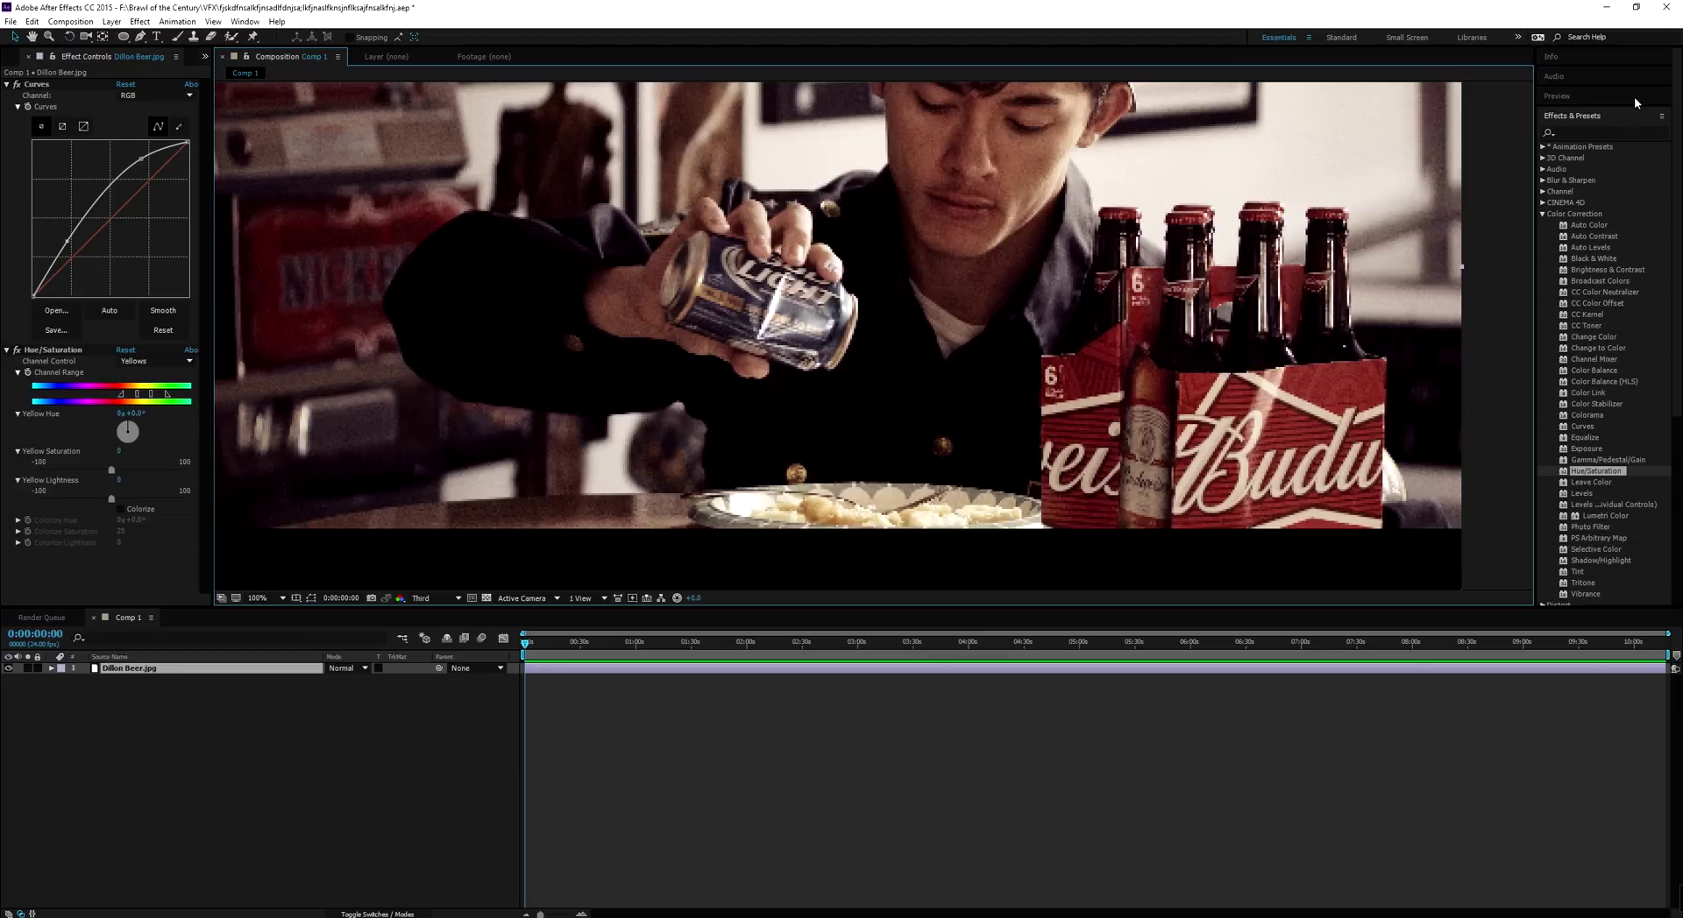
# Set the Preview panel resolution to Third and the viewer back to Full
pyautogui.click(1568, 97)
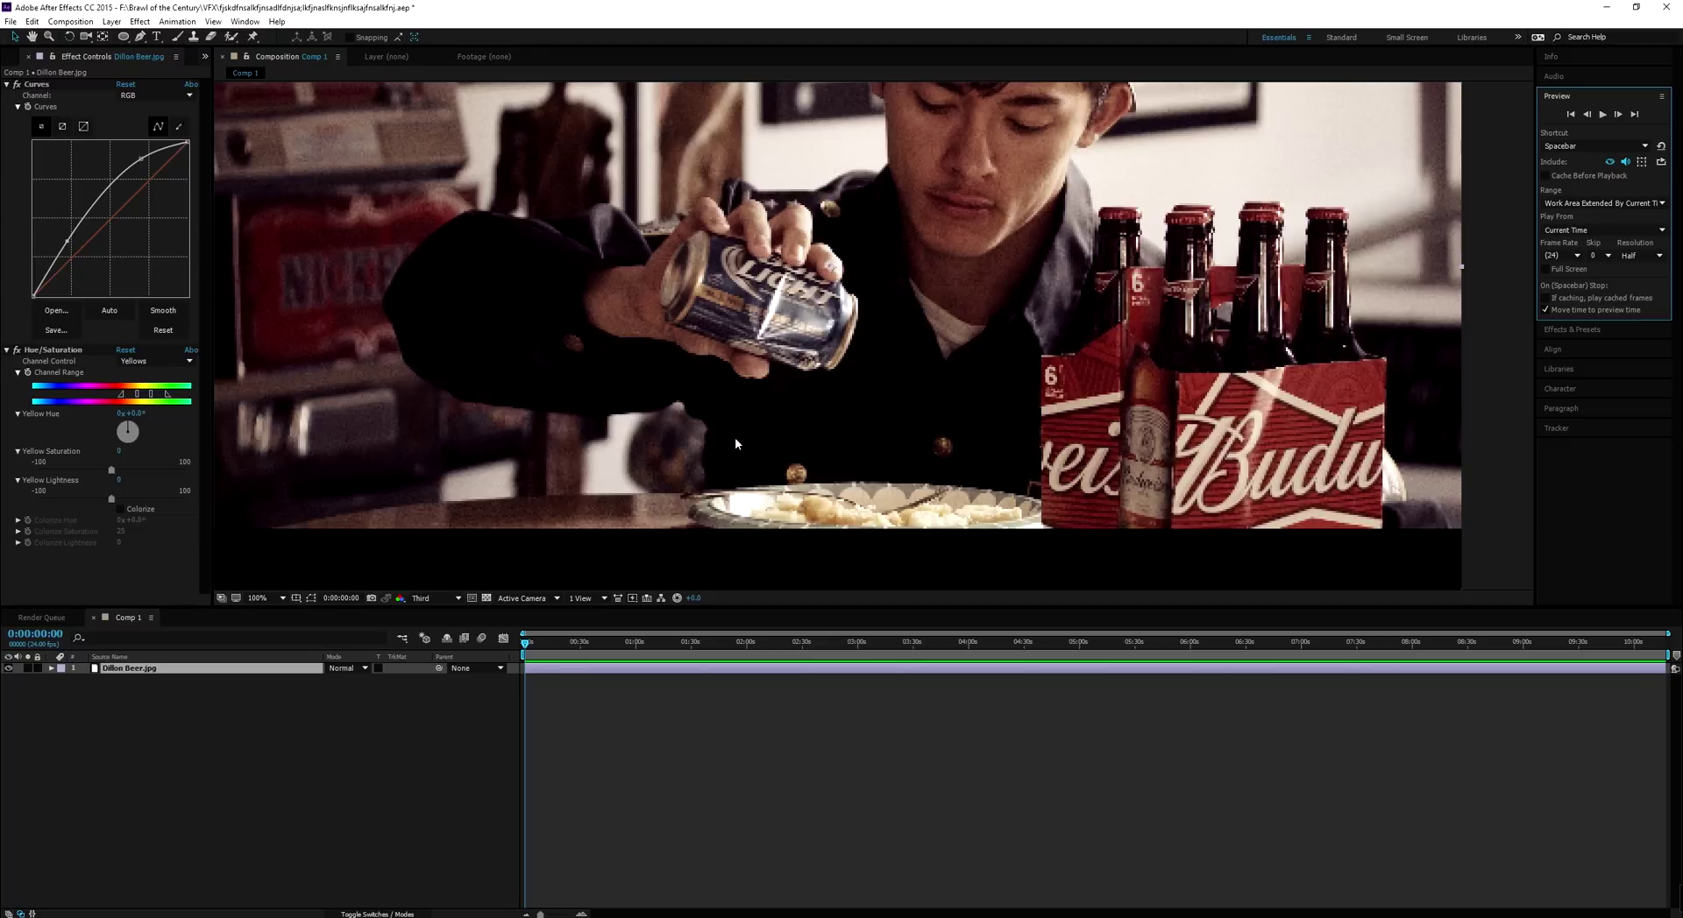
pyautogui.click(1642, 258)
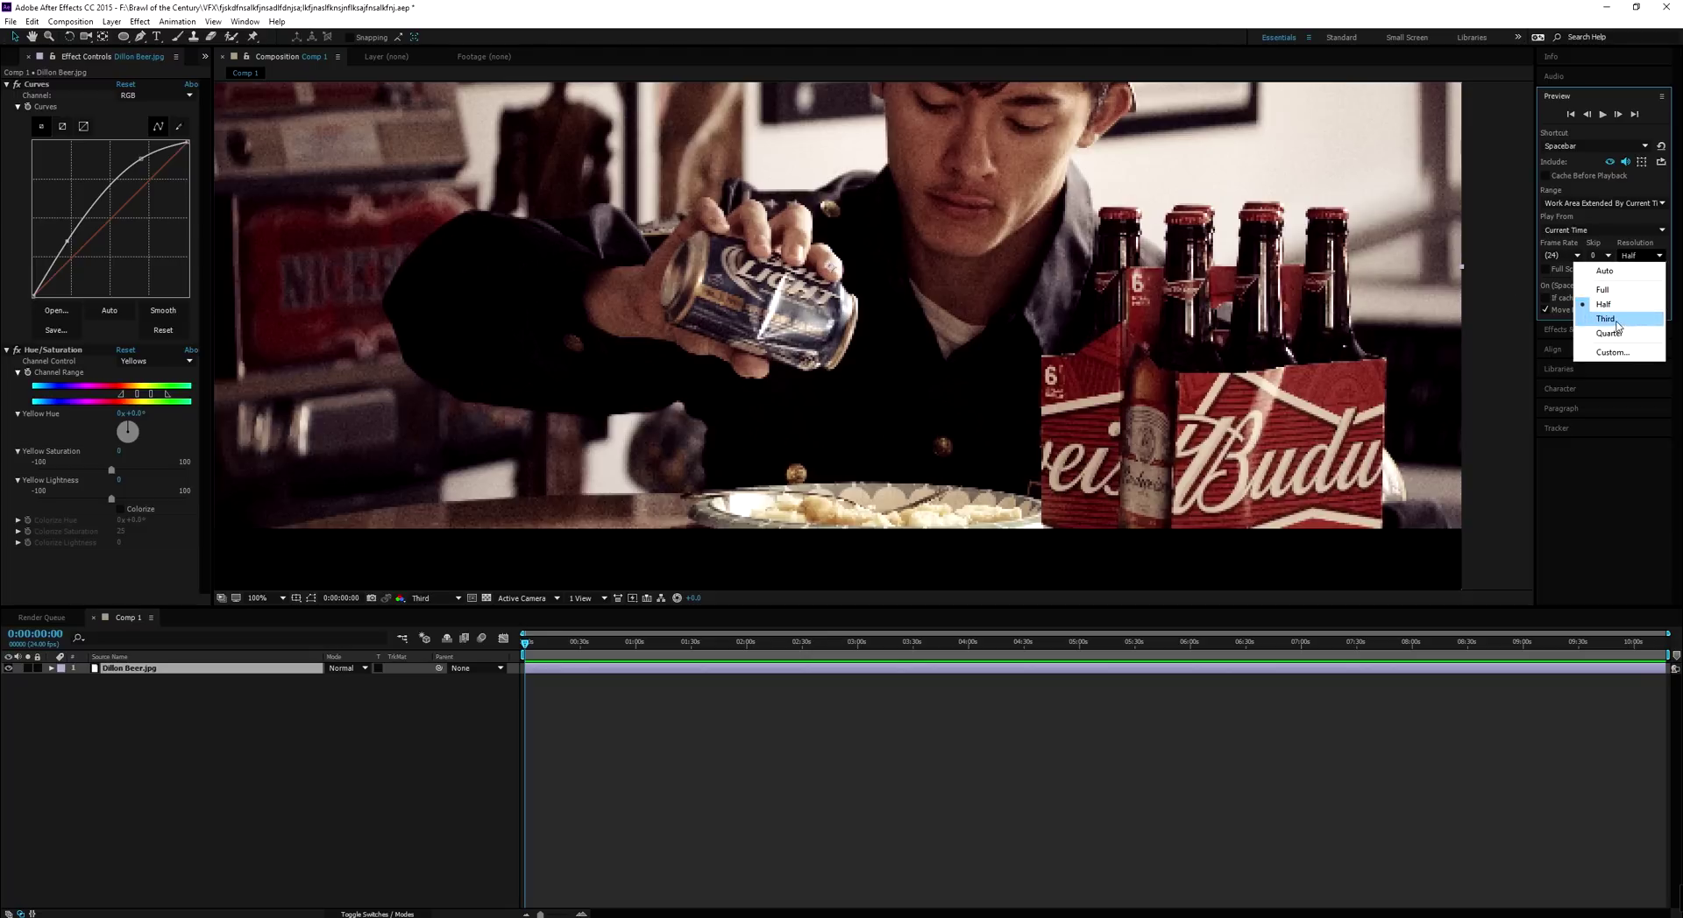
pyautogui.click(1616, 321)
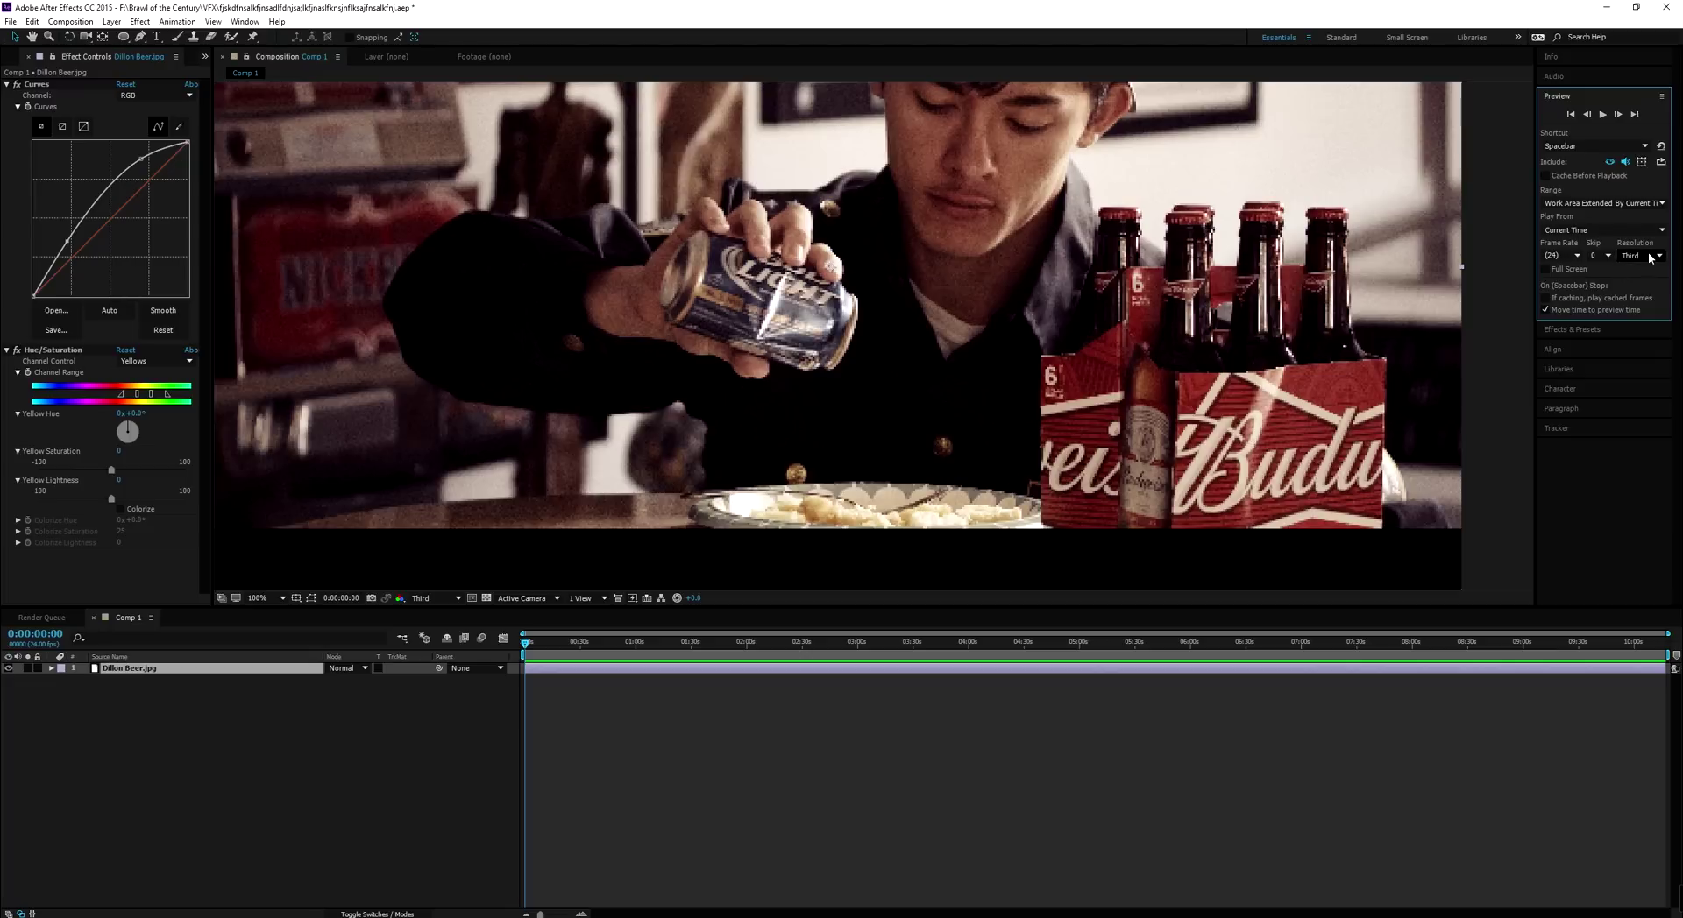
pyautogui.click(441, 596)
pyautogui.click(434, 630)
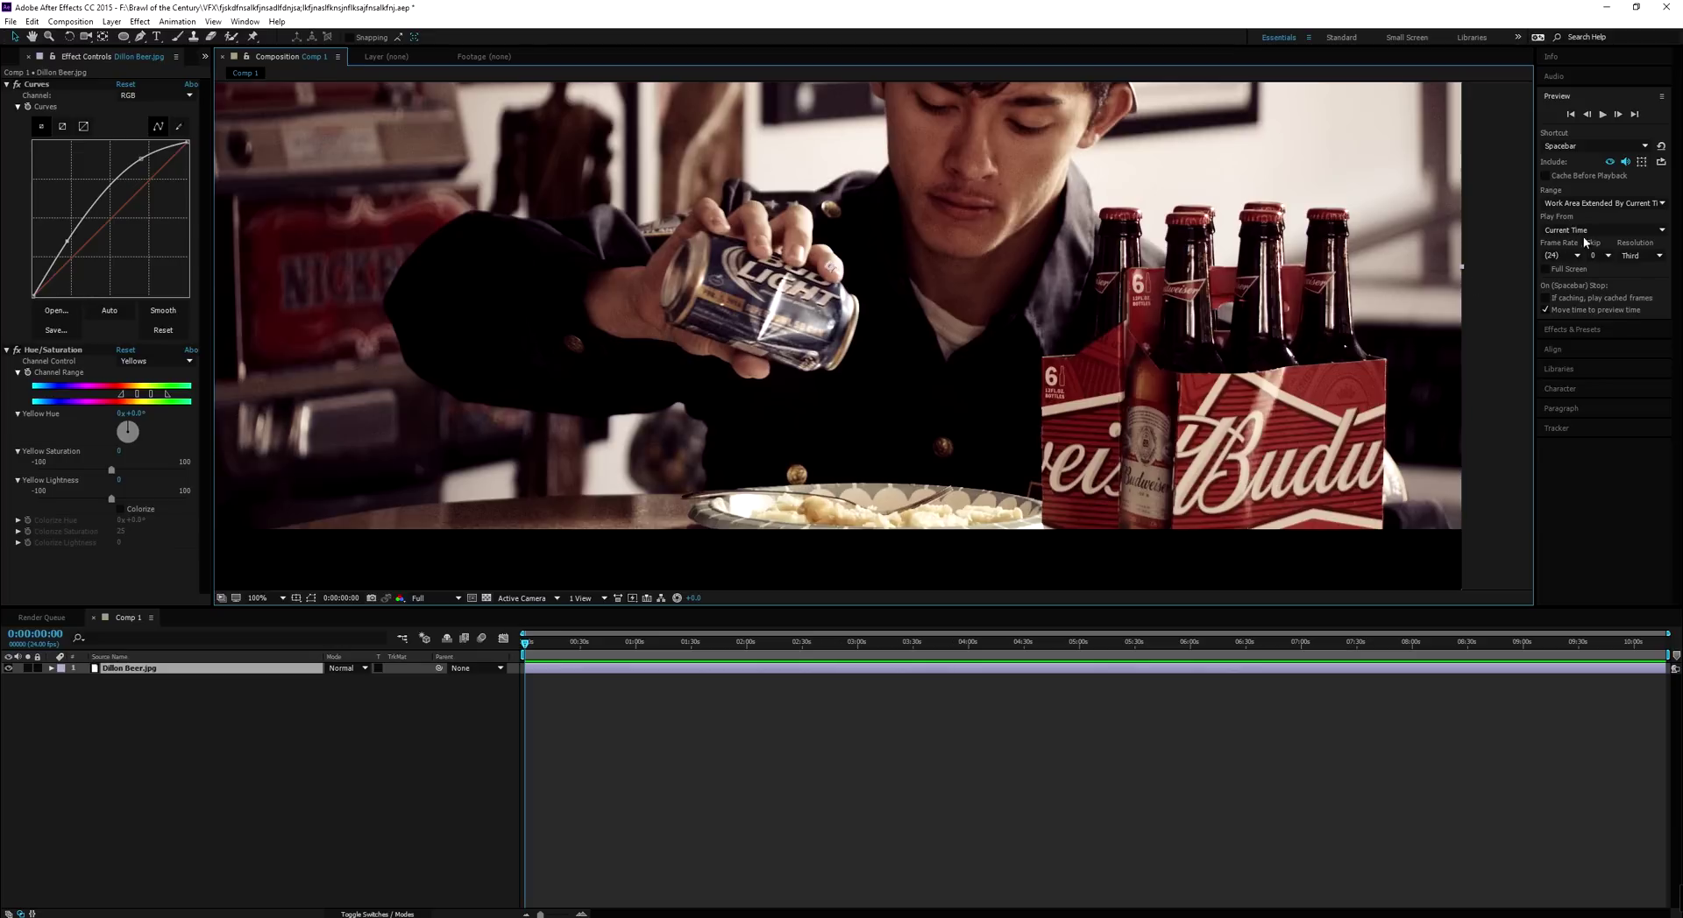
# Set preview resolution to Full and Skip to 2, keeping the frame rate at 24
pyautogui.click(1637, 255)
pyautogui.click(1631, 290)
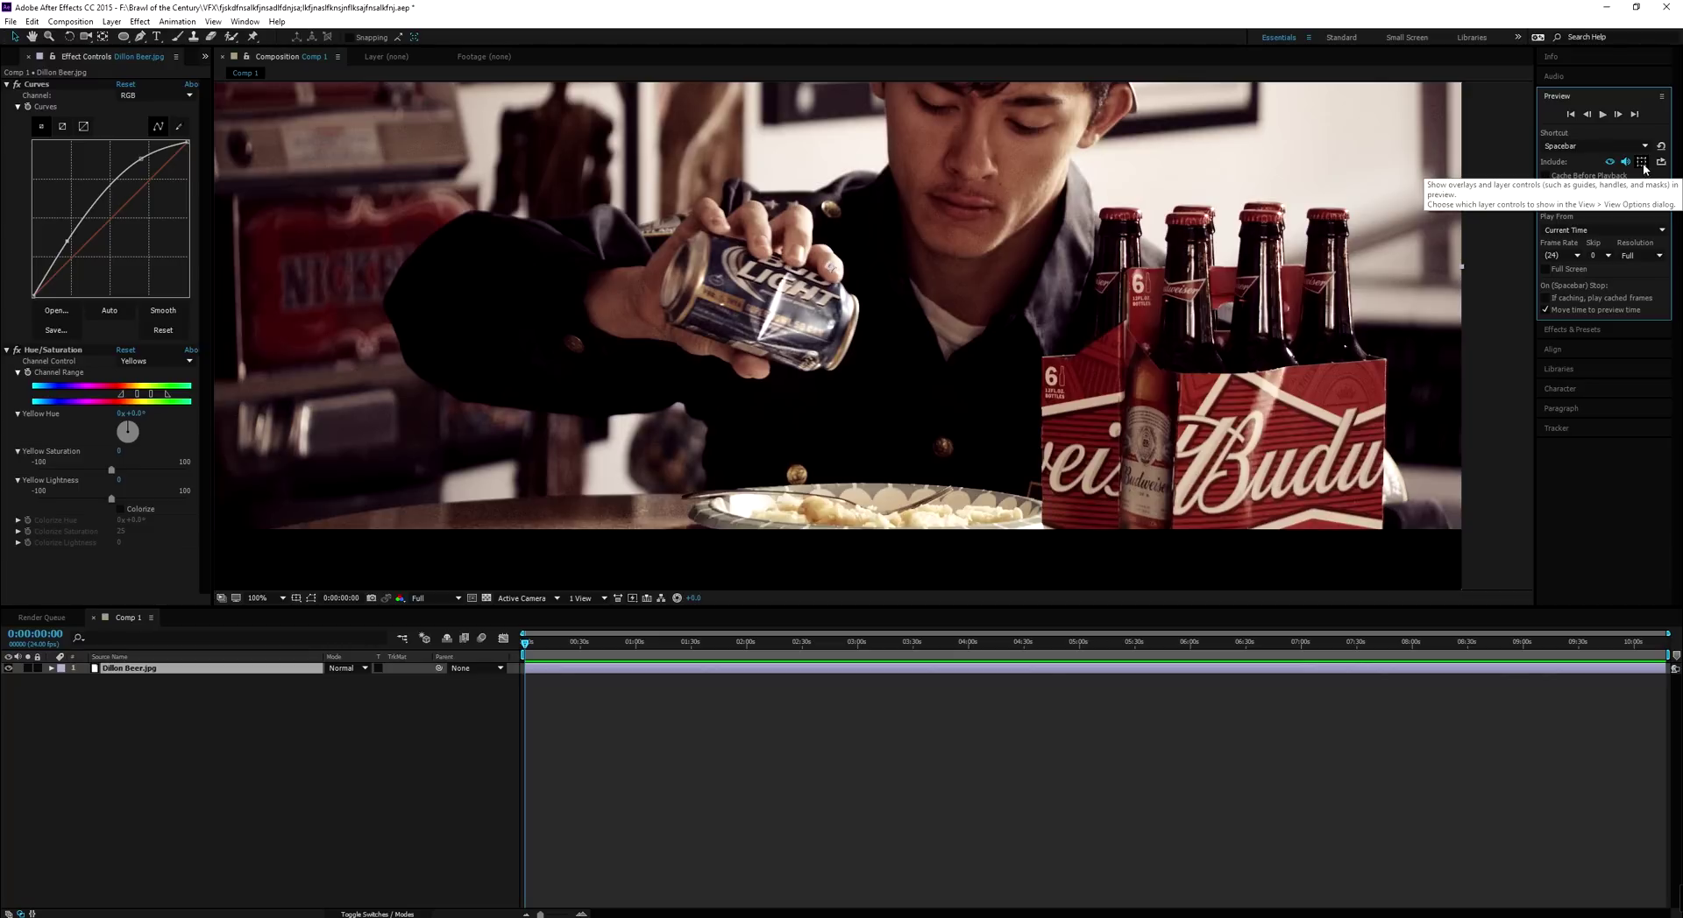
pyautogui.click(1600, 255)
pyautogui.click(1612, 285)
pyautogui.click(1607, 256)
pyautogui.click(1611, 300)
pyautogui.click(1574, 255)
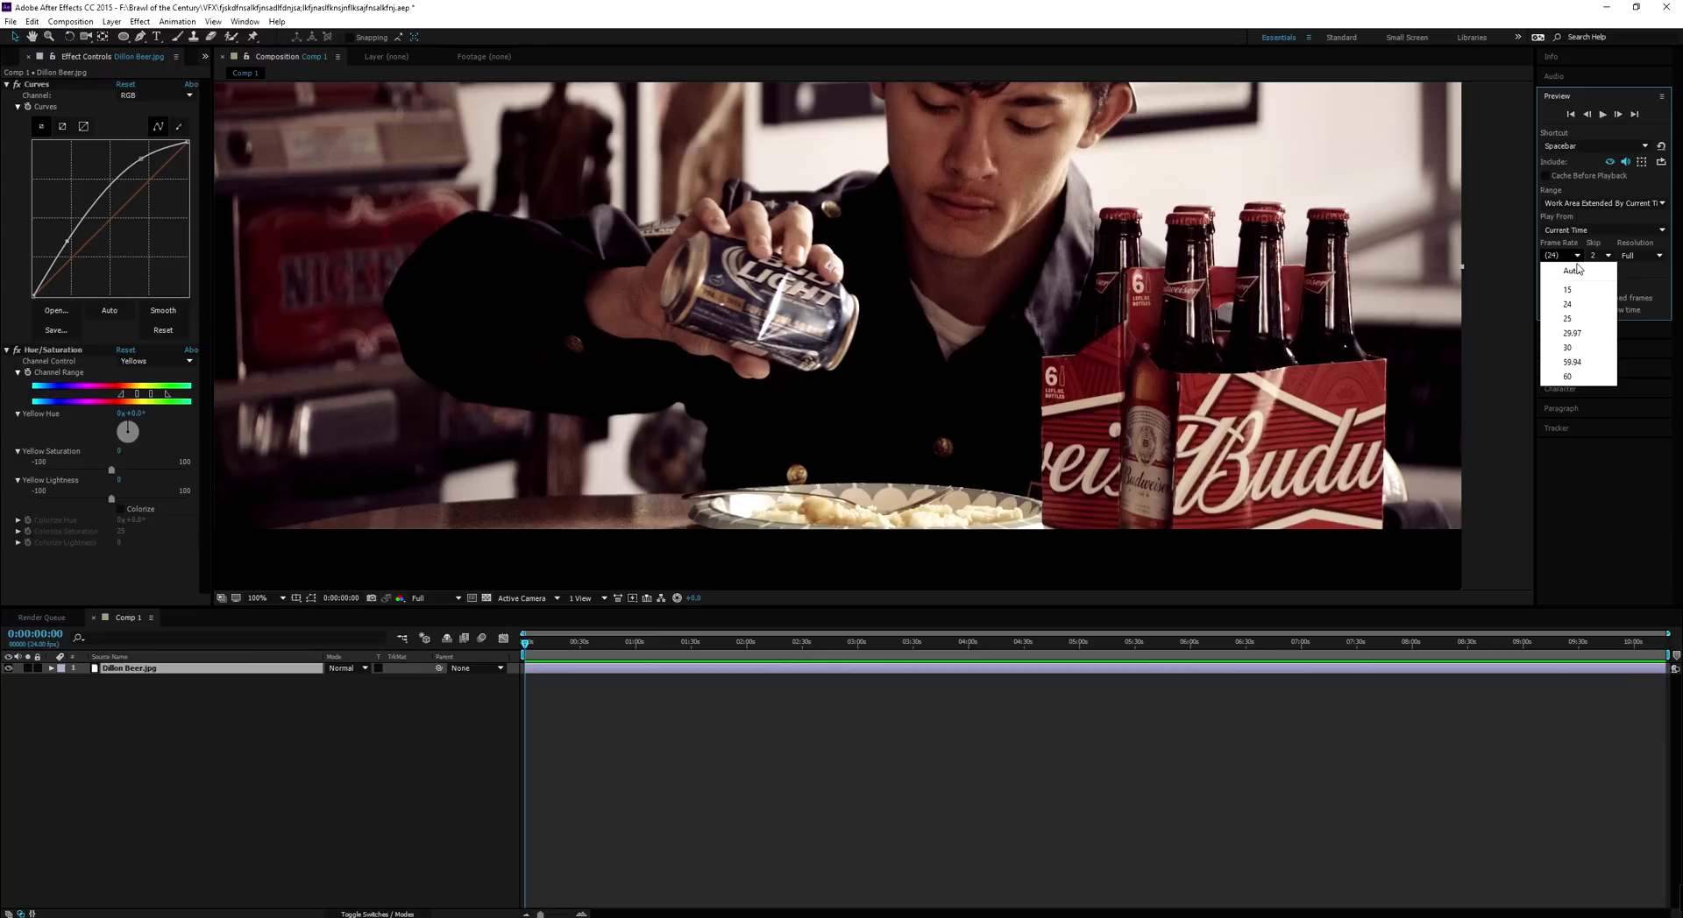
pyautogui.click(1577, 257)
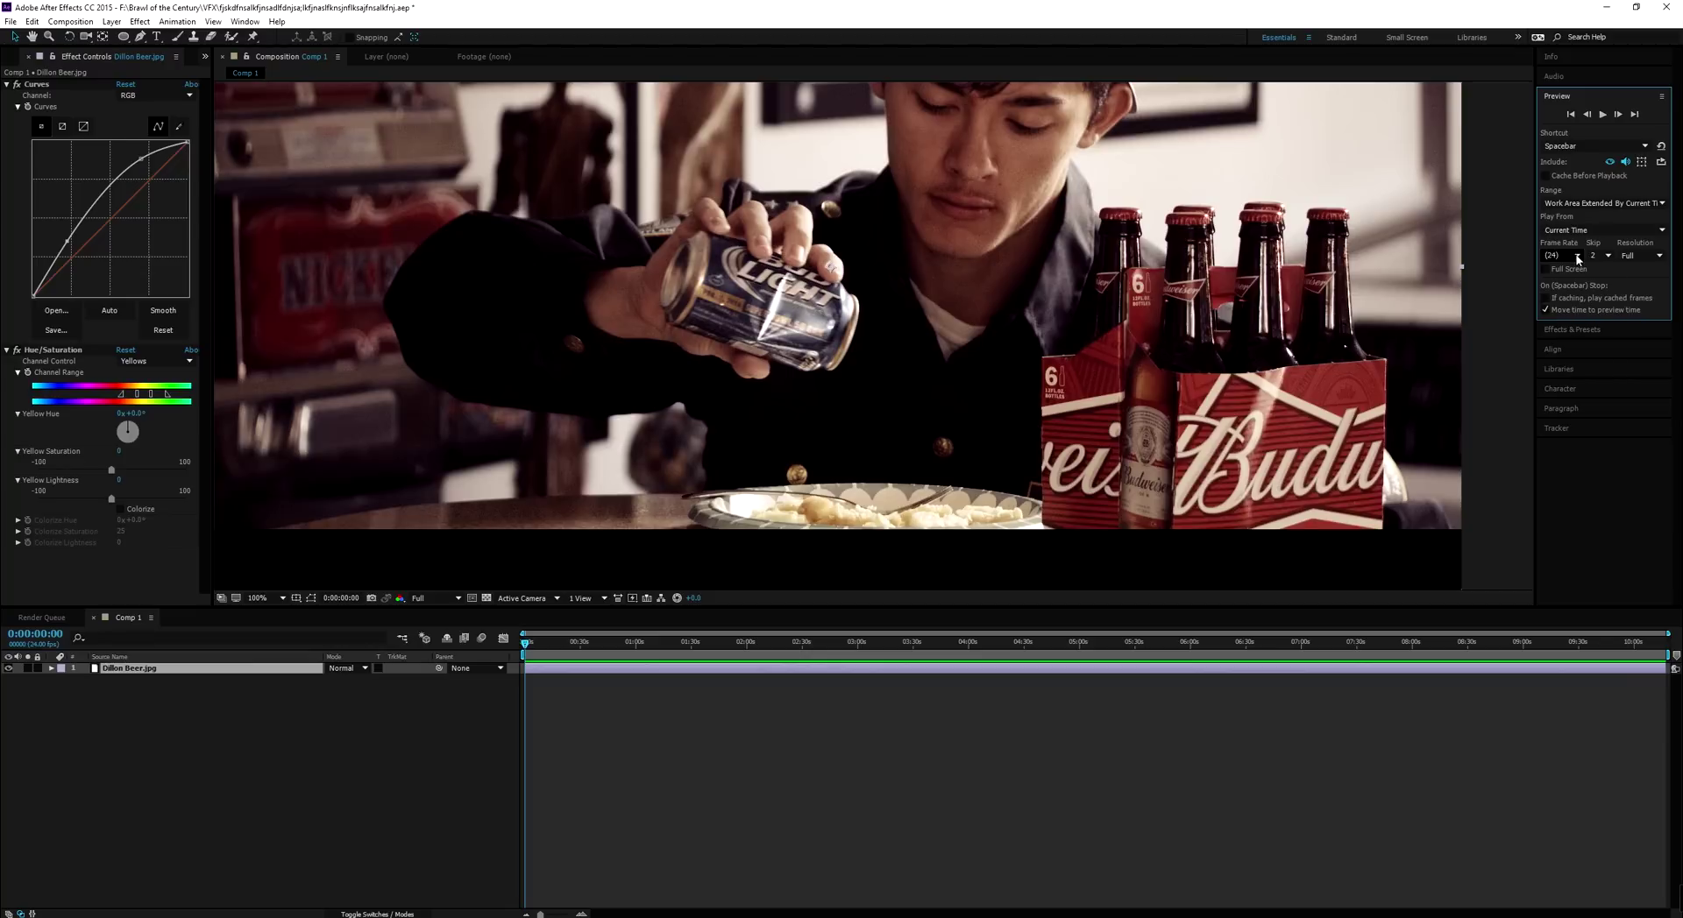
pyautogui.scroll(-1, 1228, 324)
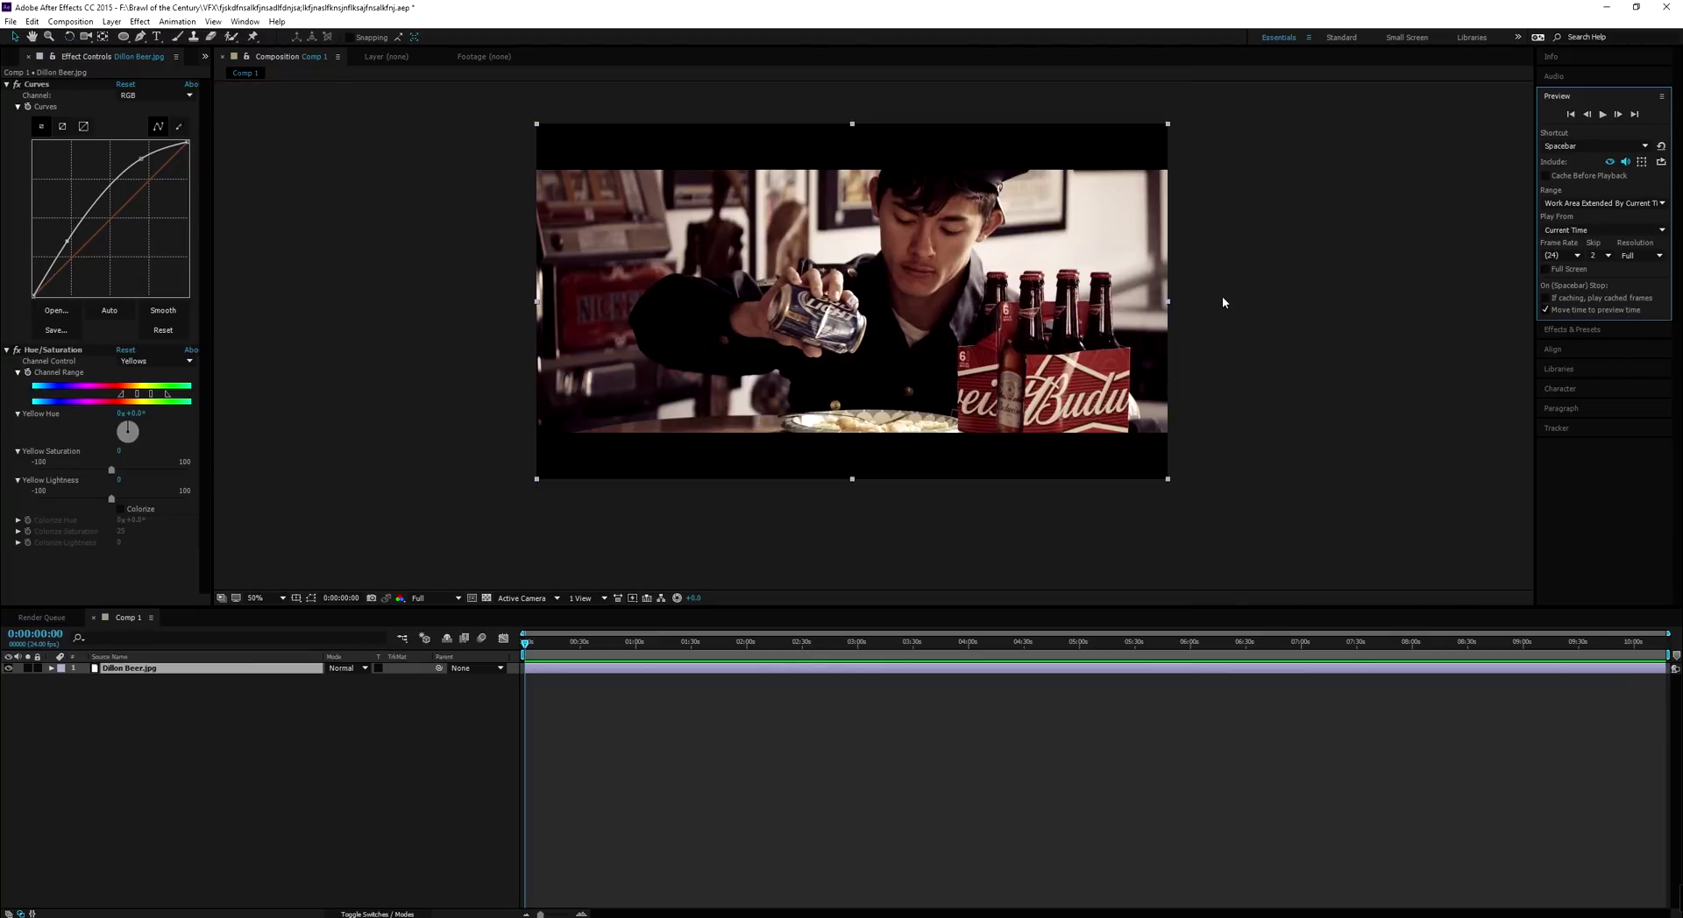
pyautogui.scroll(1, 1045, 308)
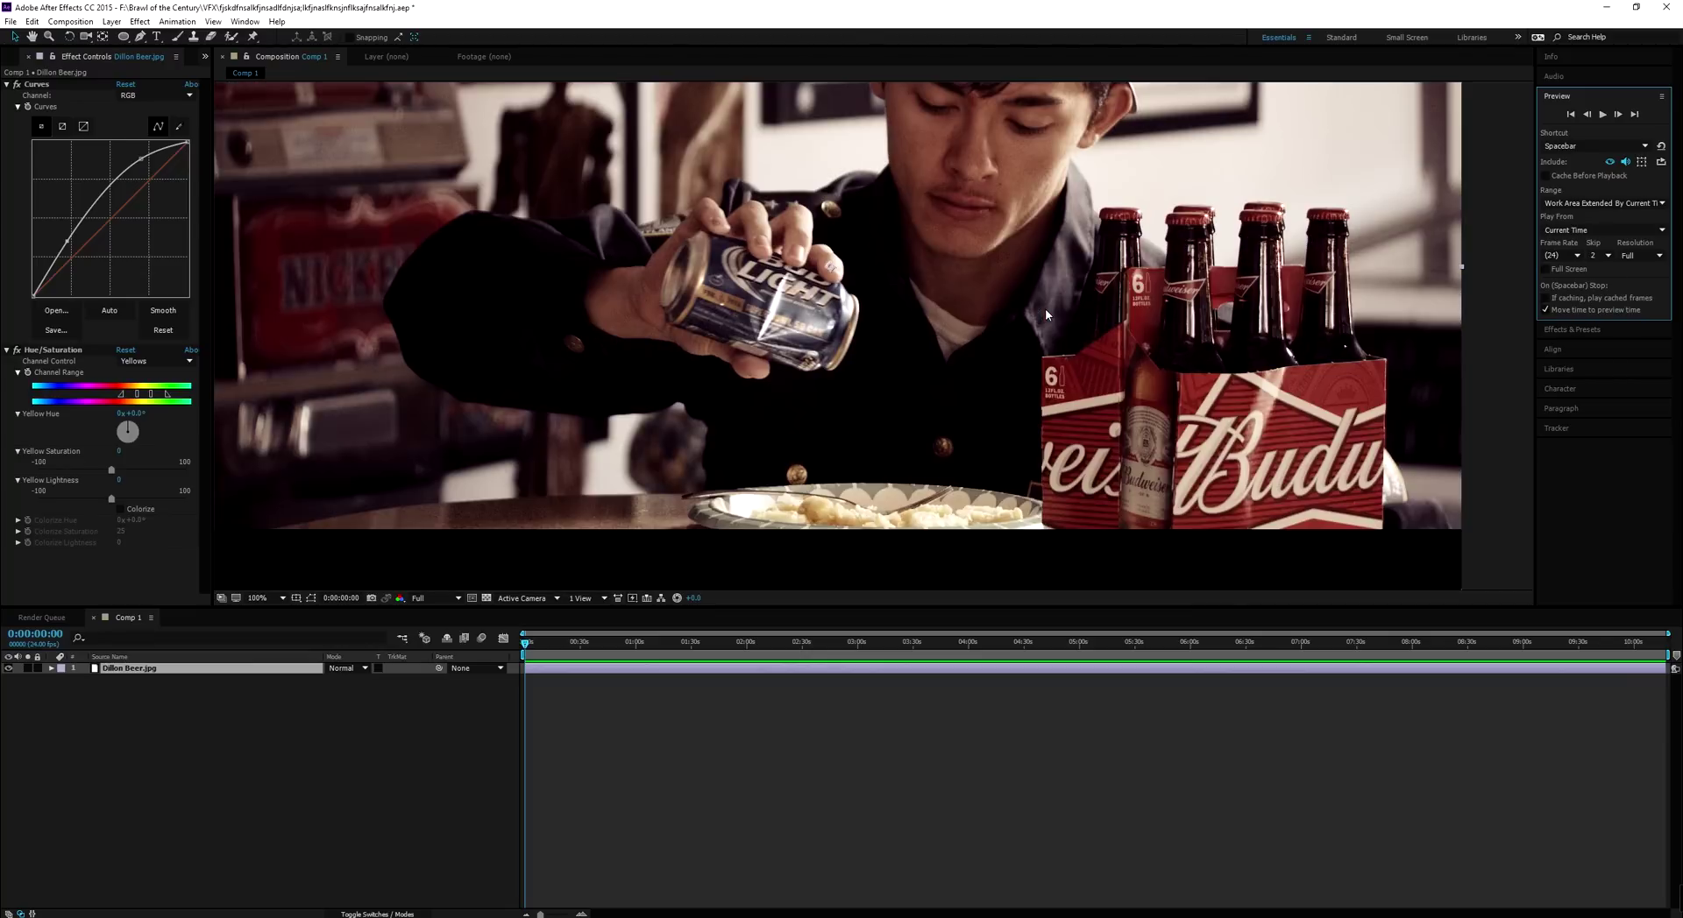
pyautogui.scroll(-1, 1045, 307)
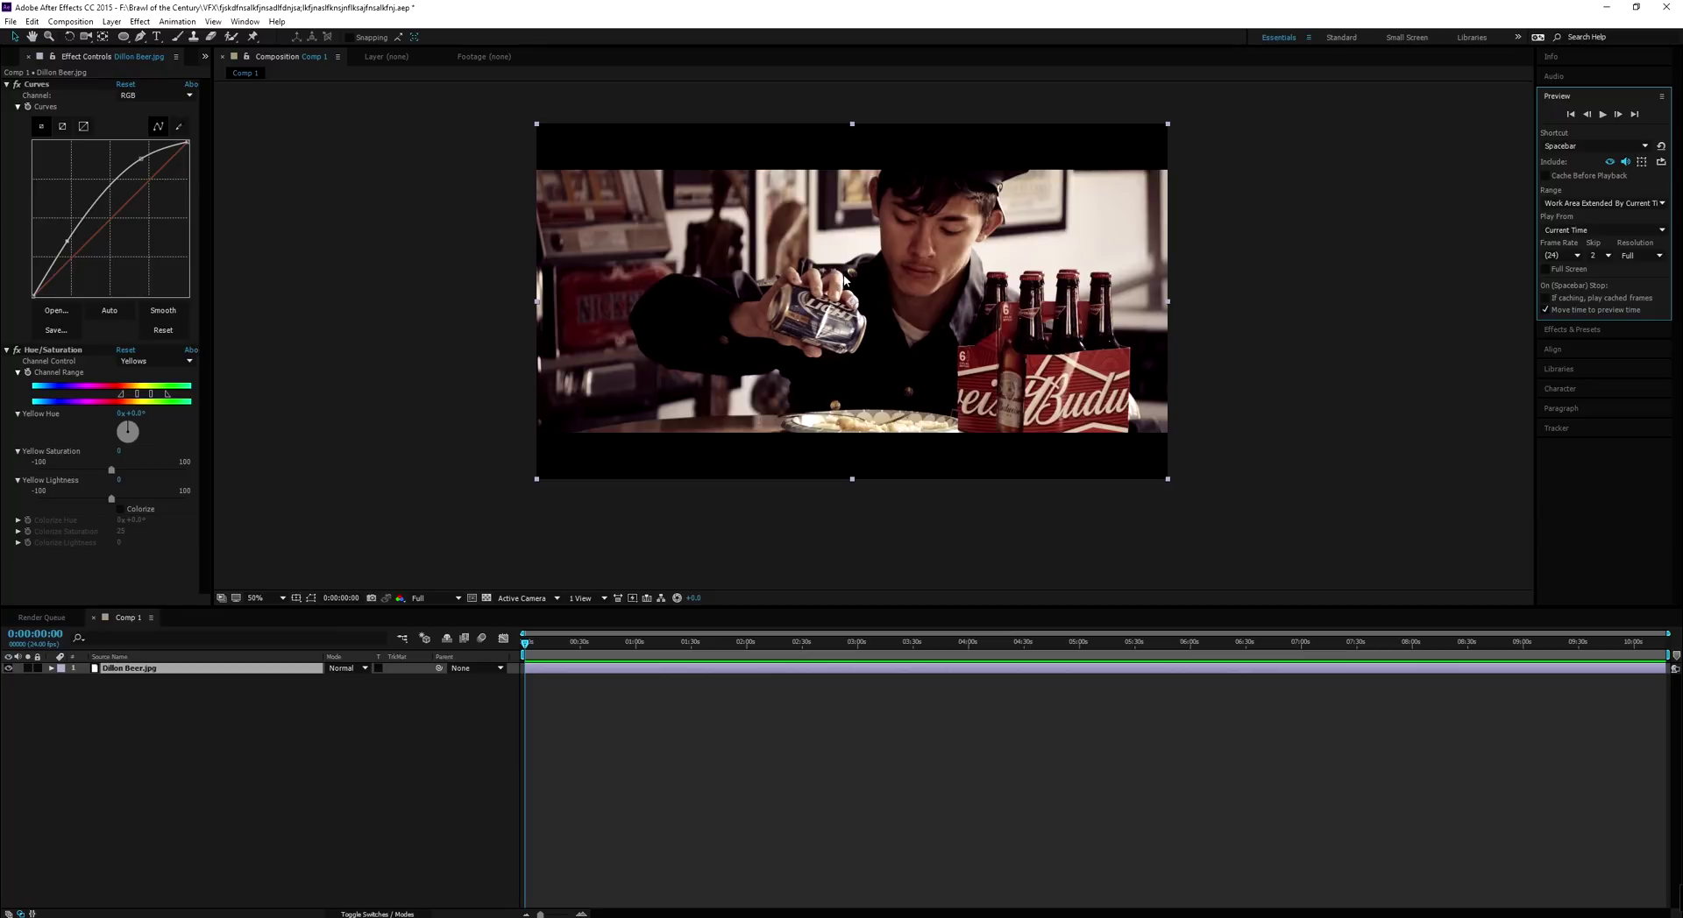
pyautogui.click(245, 748)
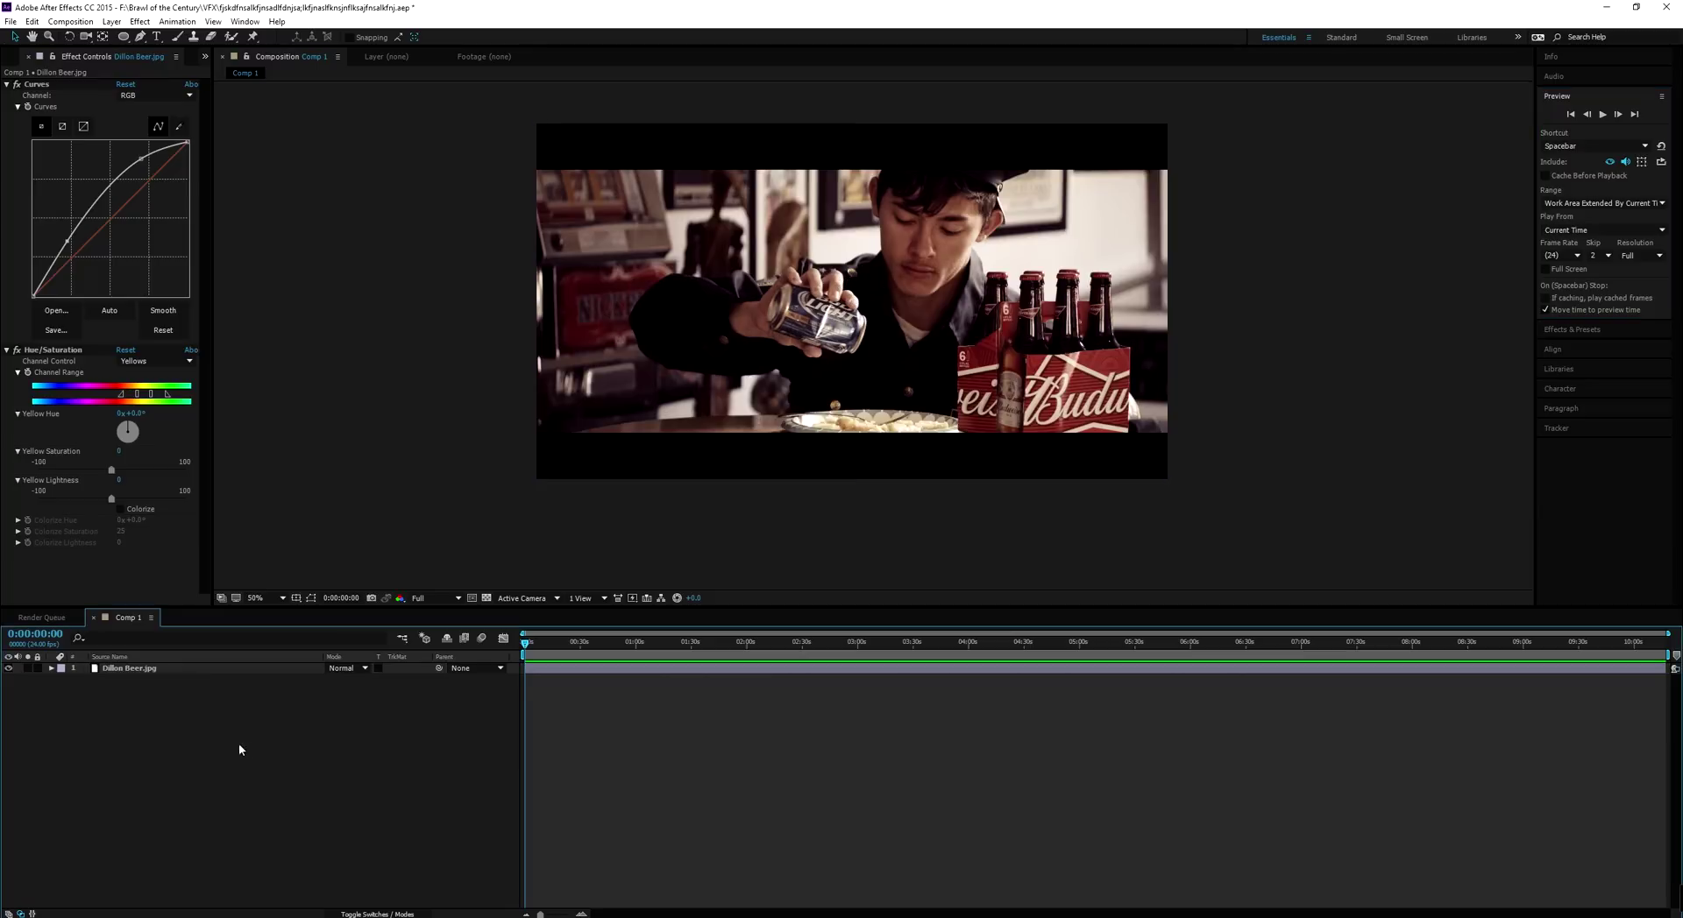
pyautogui.click(204, 671)
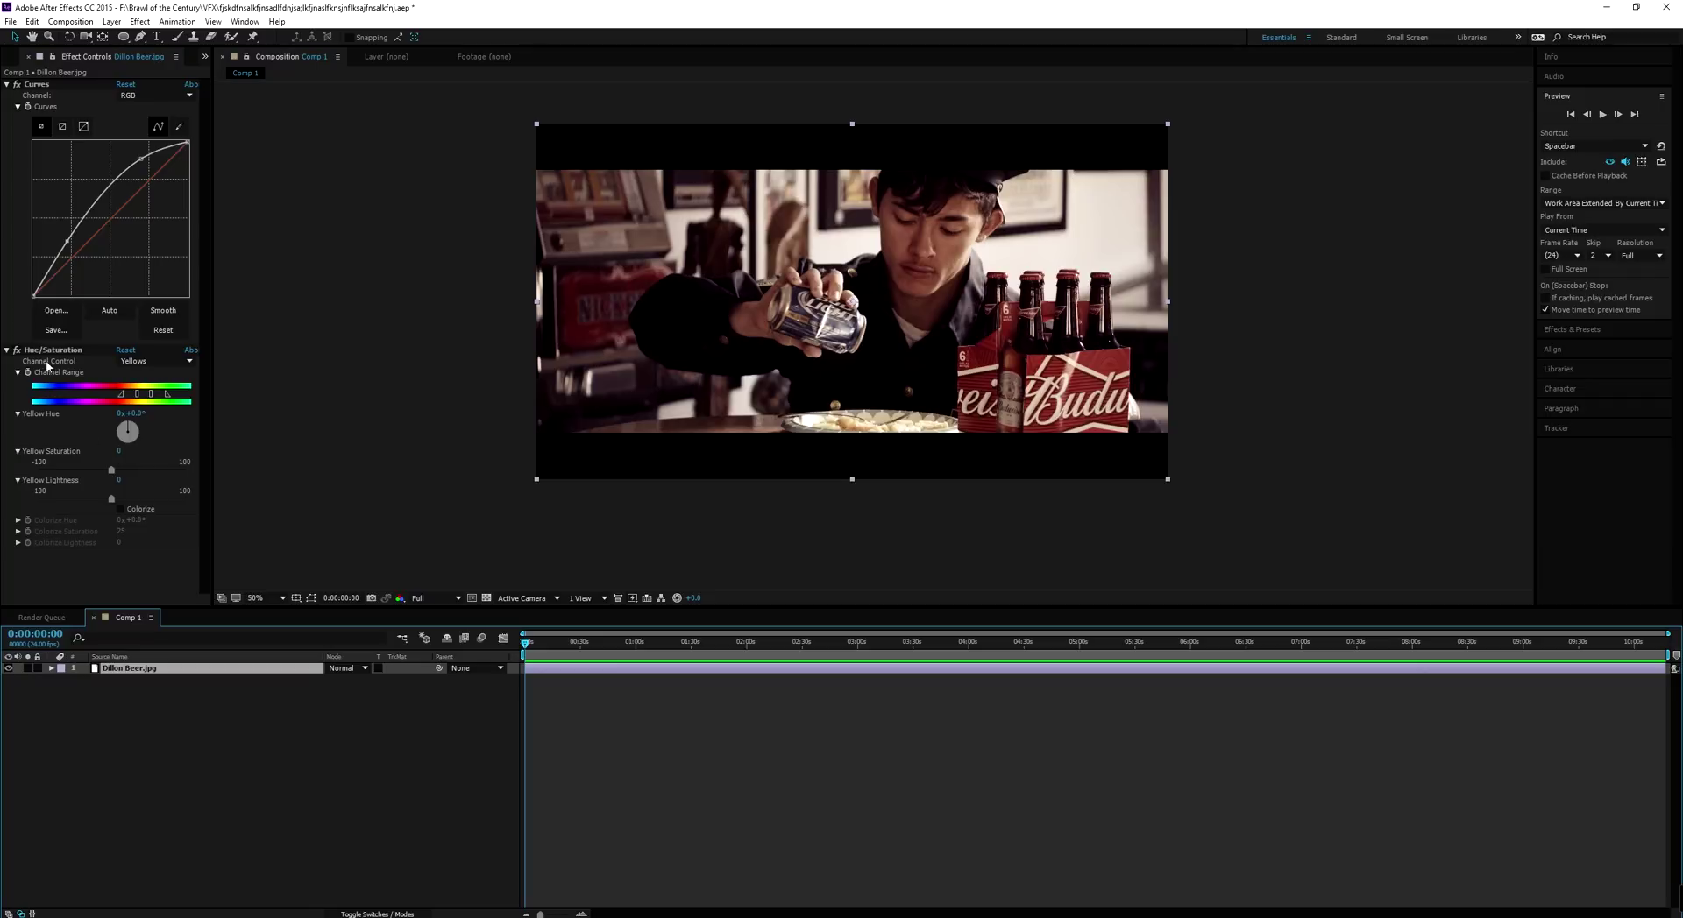
pyautogui.click(92, 210)
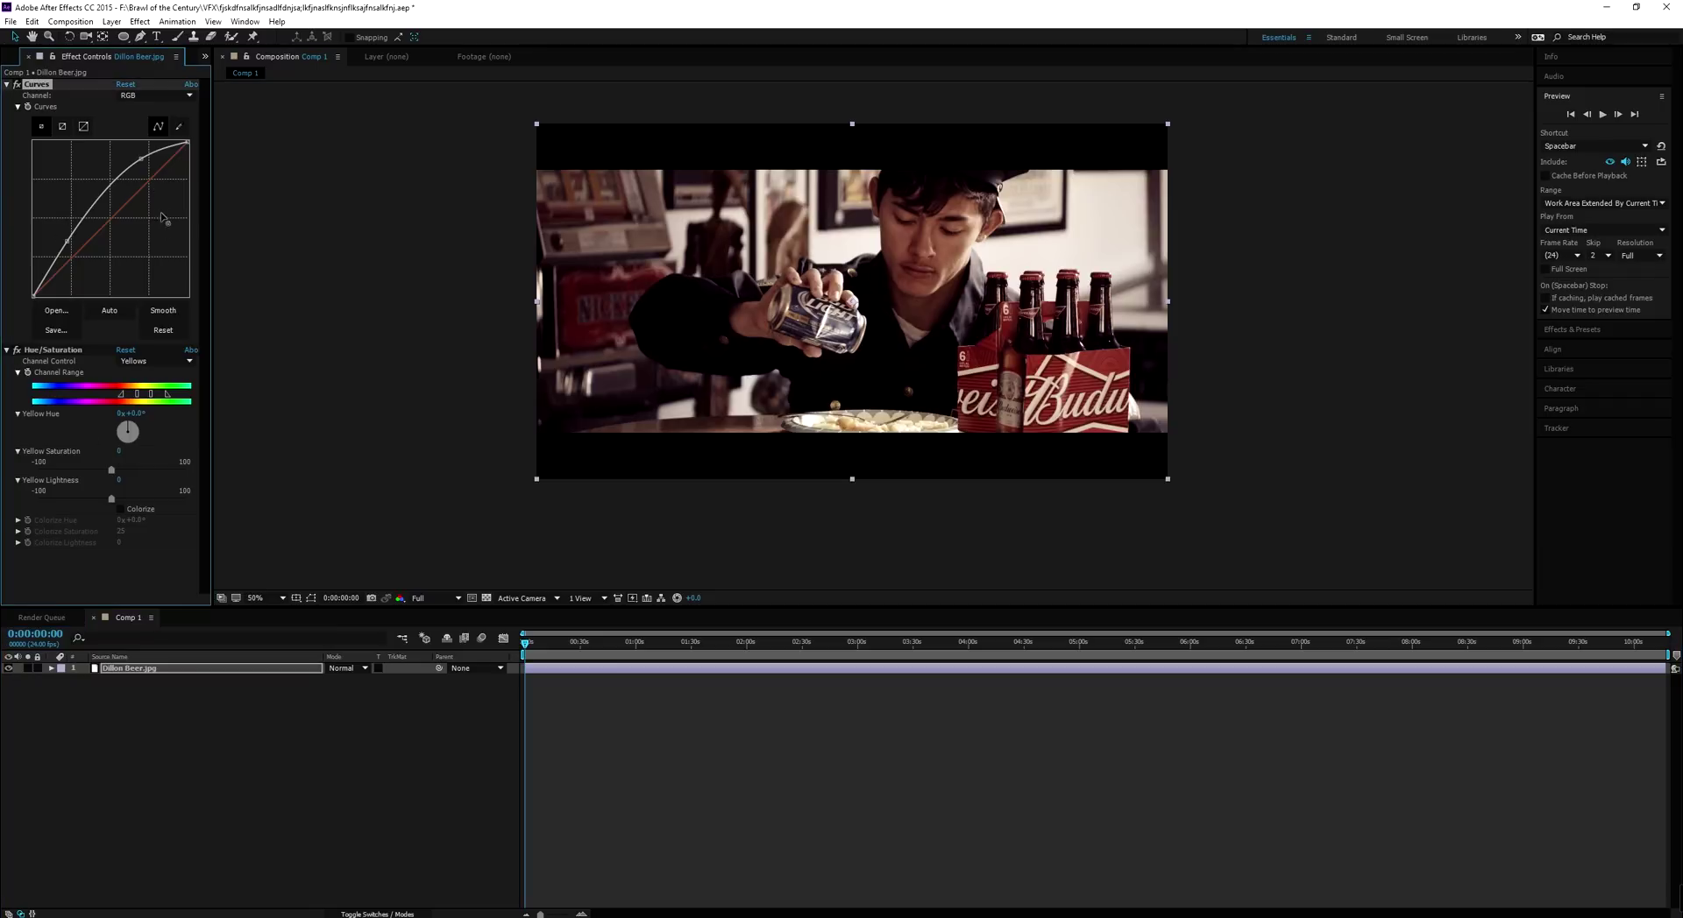
pyautogui.click(120, 670)
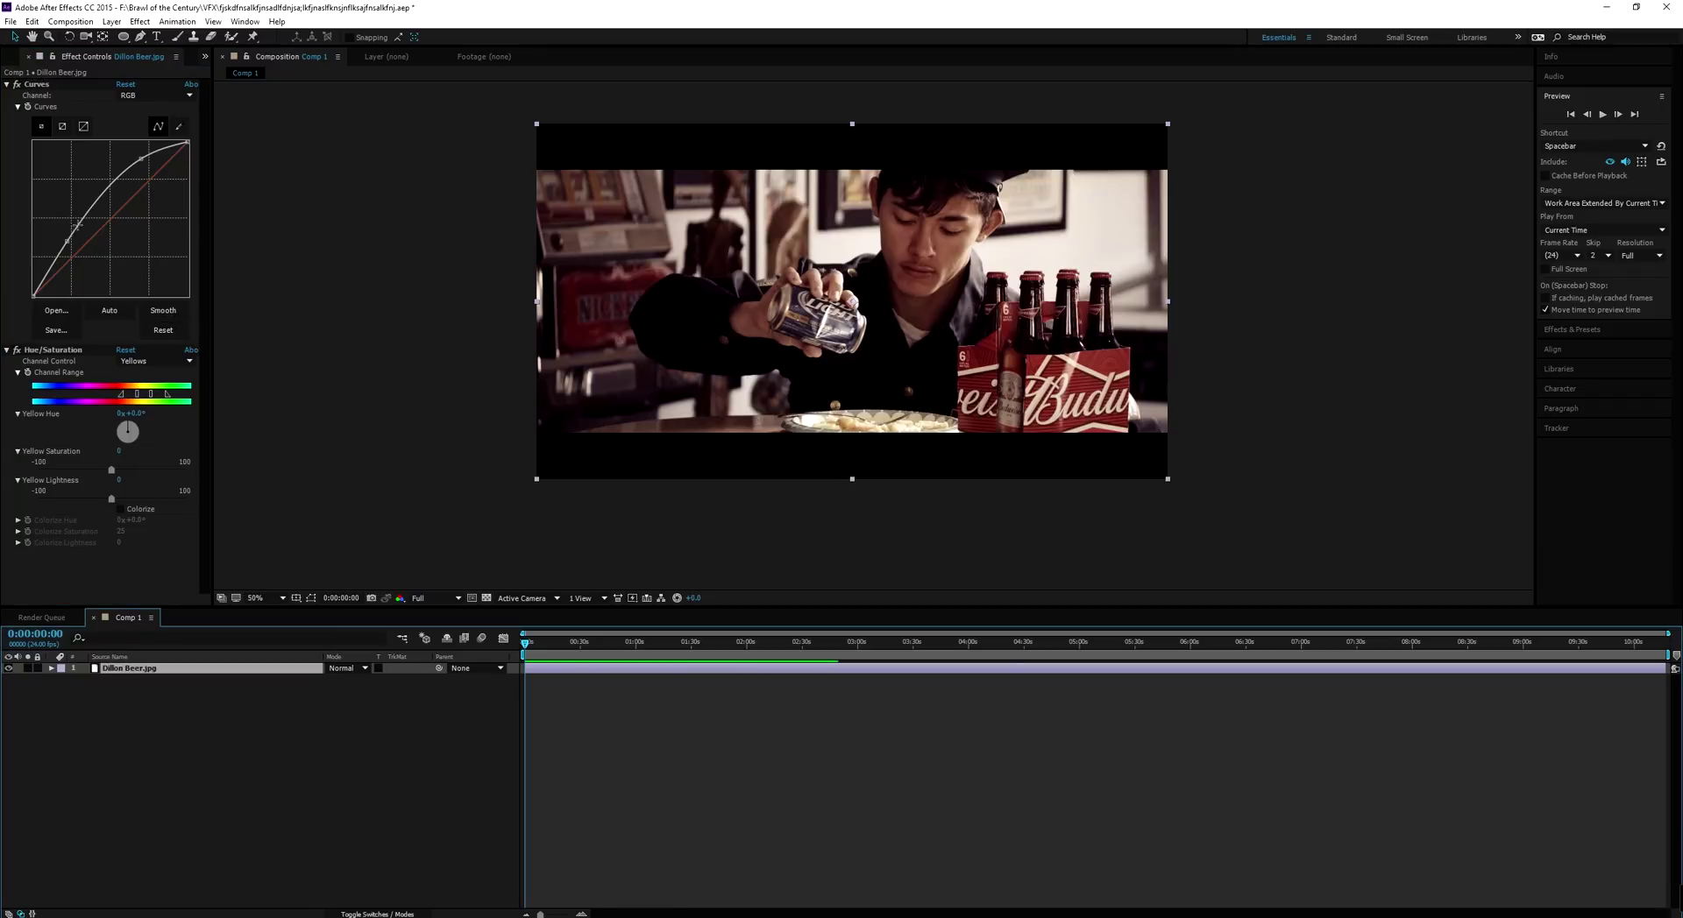
pyautogui.moveTo(65, 250); pyautogui.dragTo(59, 184)
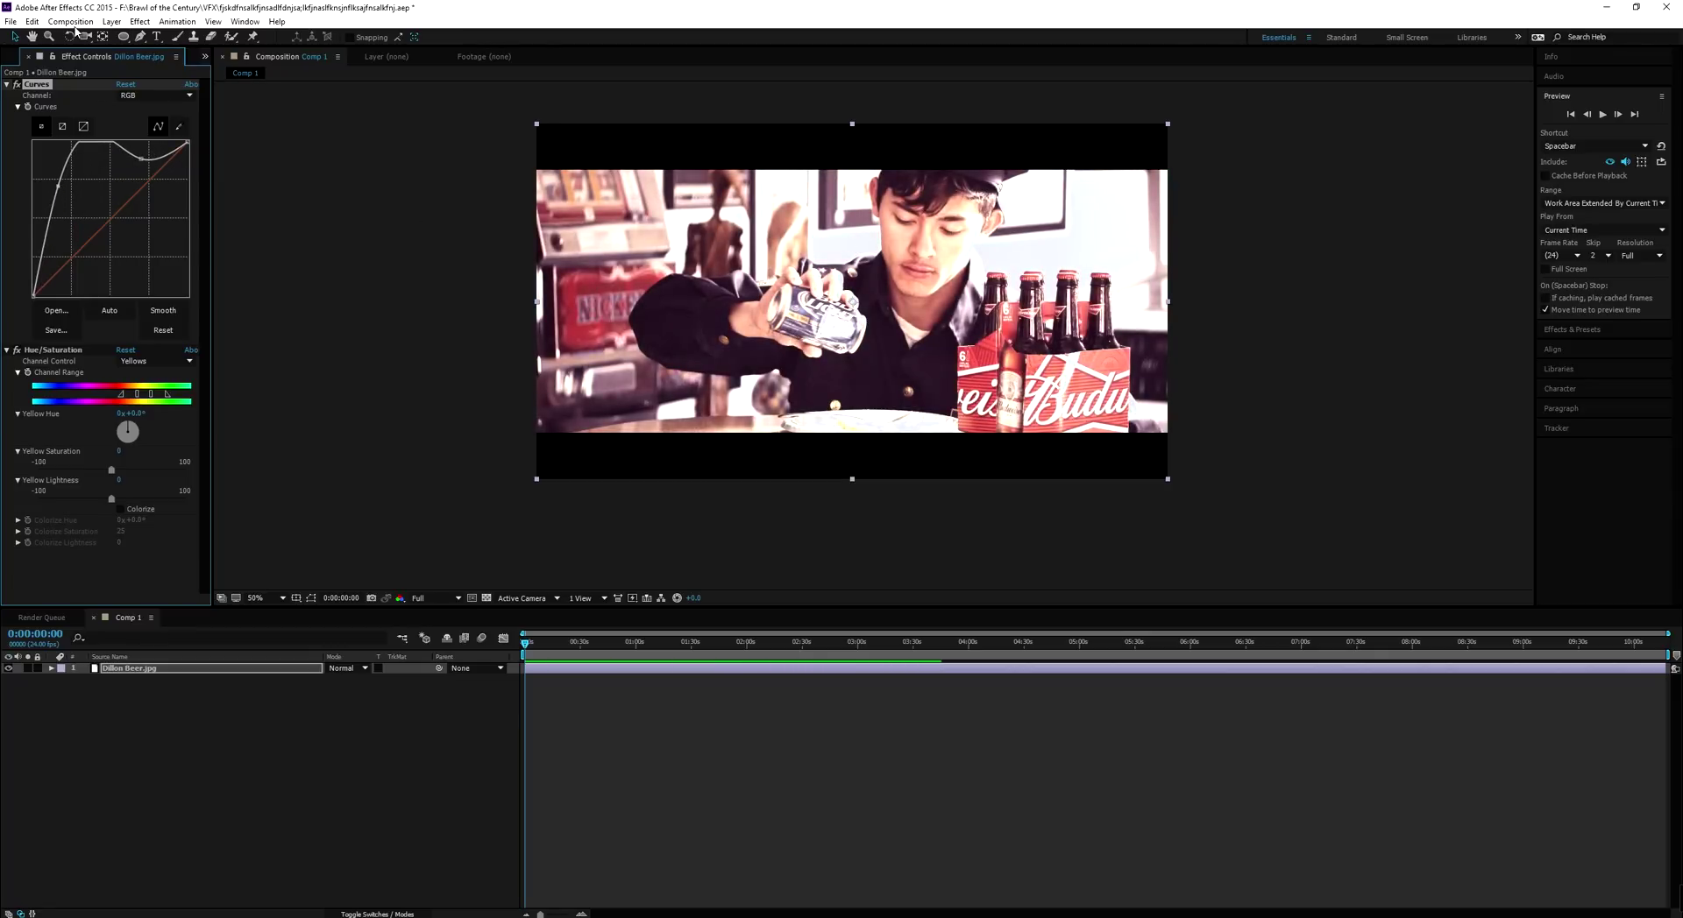
# Add Comp 1 to the Render Queue and to the Adobe Media Encoder queue
pyautogui.click(71, 23)
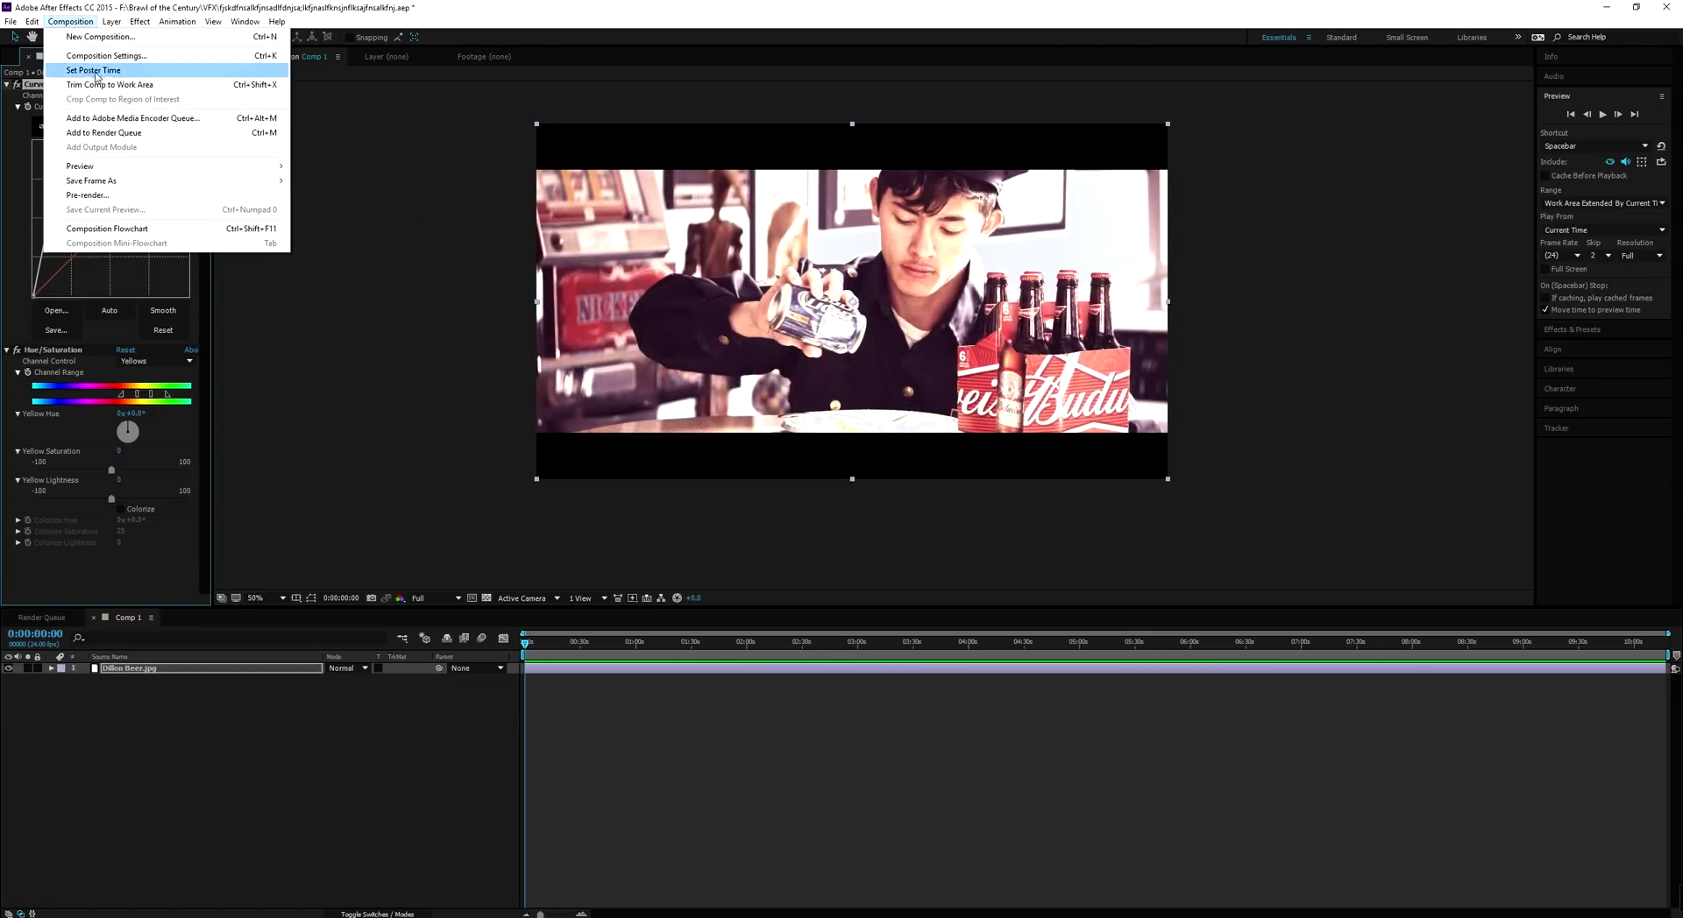
pyautogui.click(123, 132)
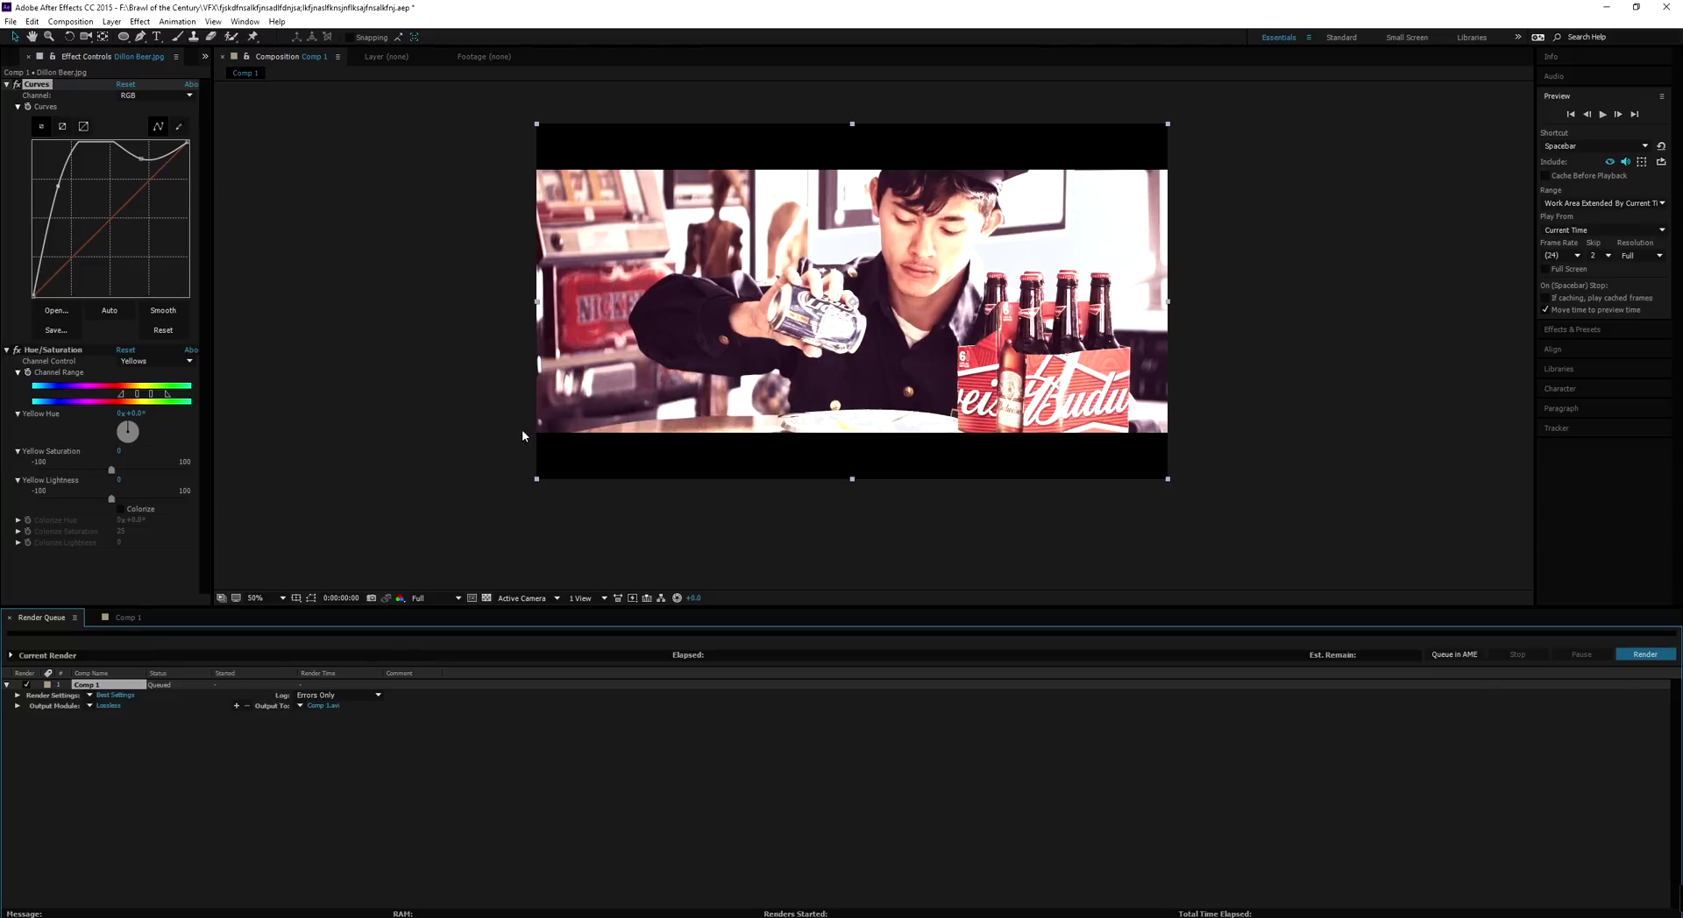
pyautogui.click(83, 23)
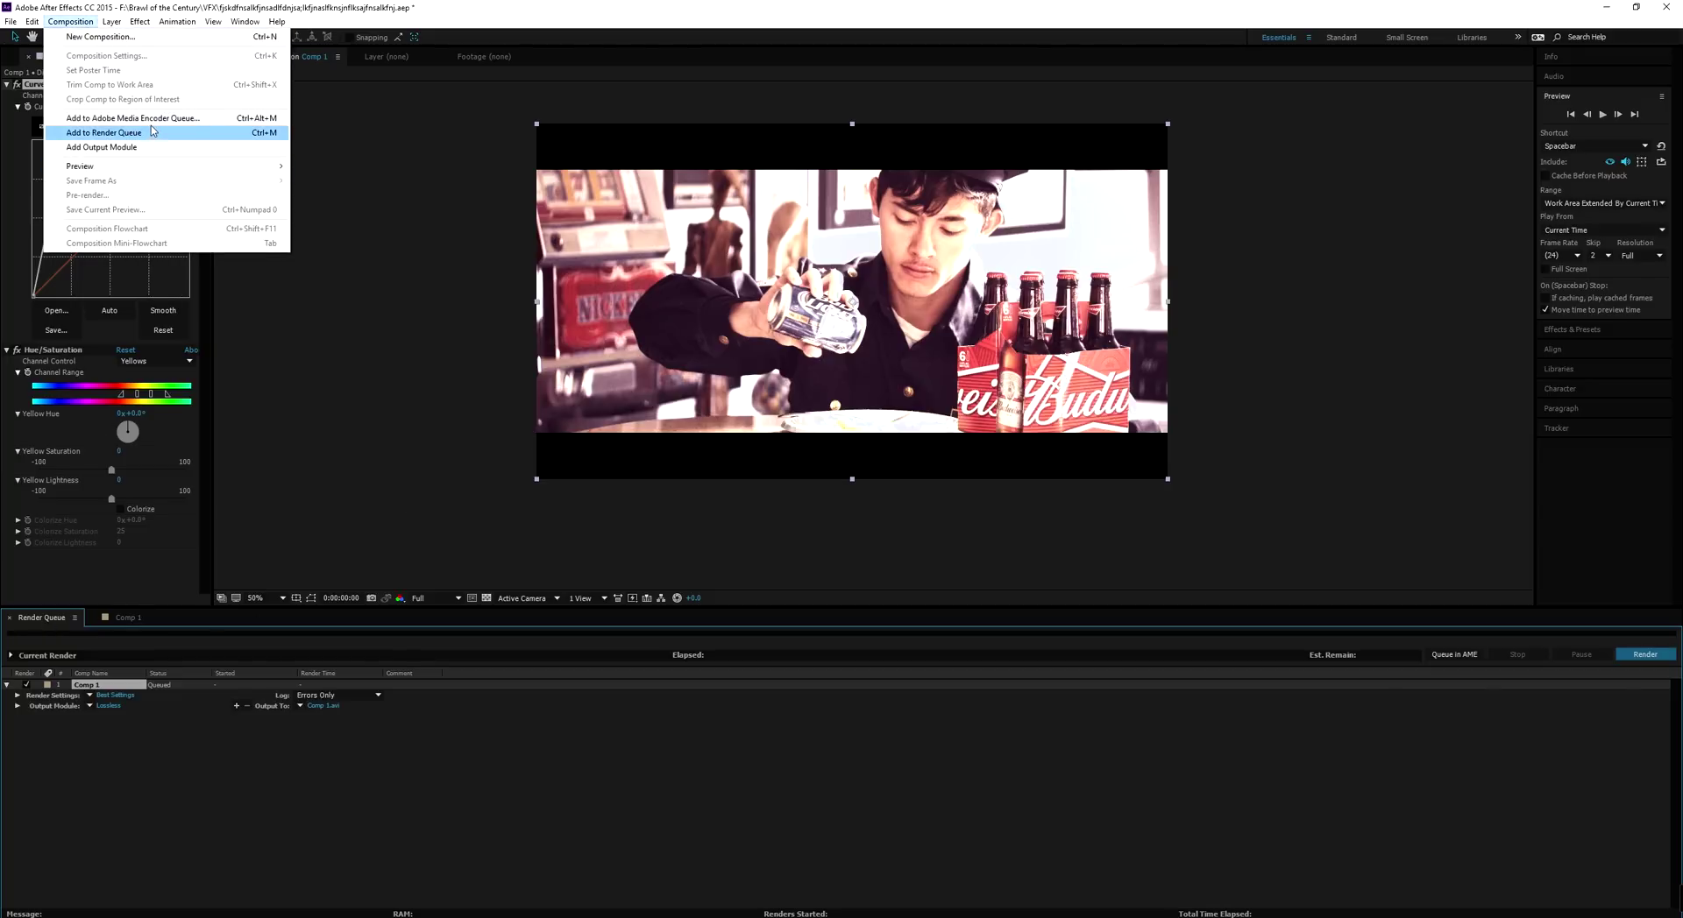
pyautogui.click(150, 124)
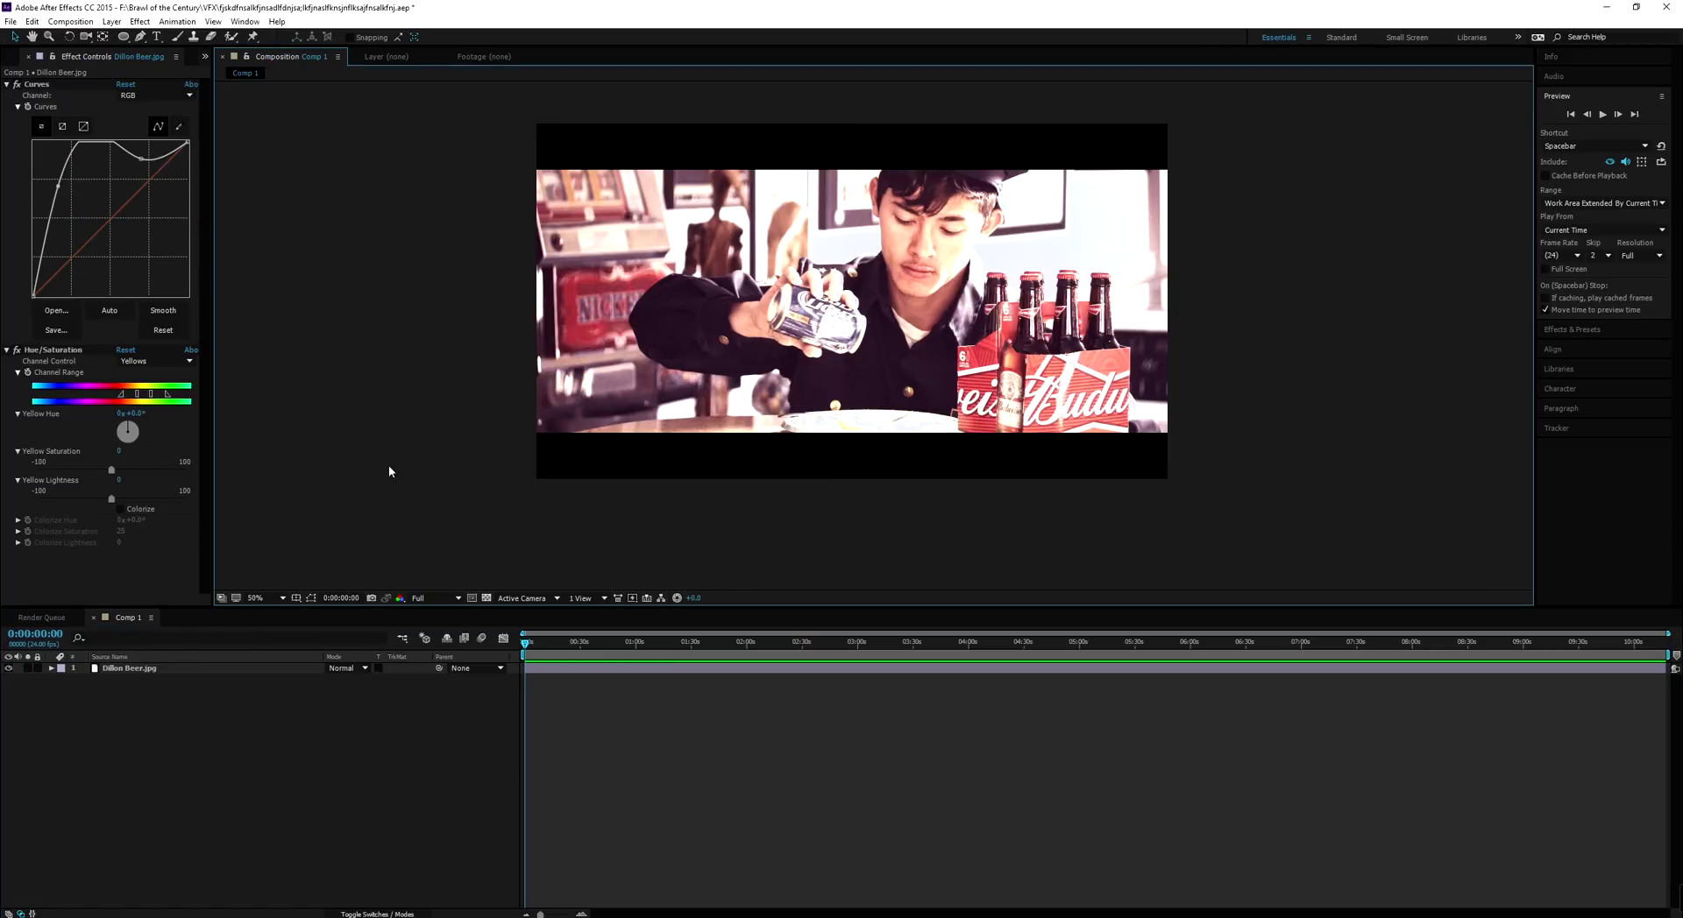
pyautogui.click(54, 617)
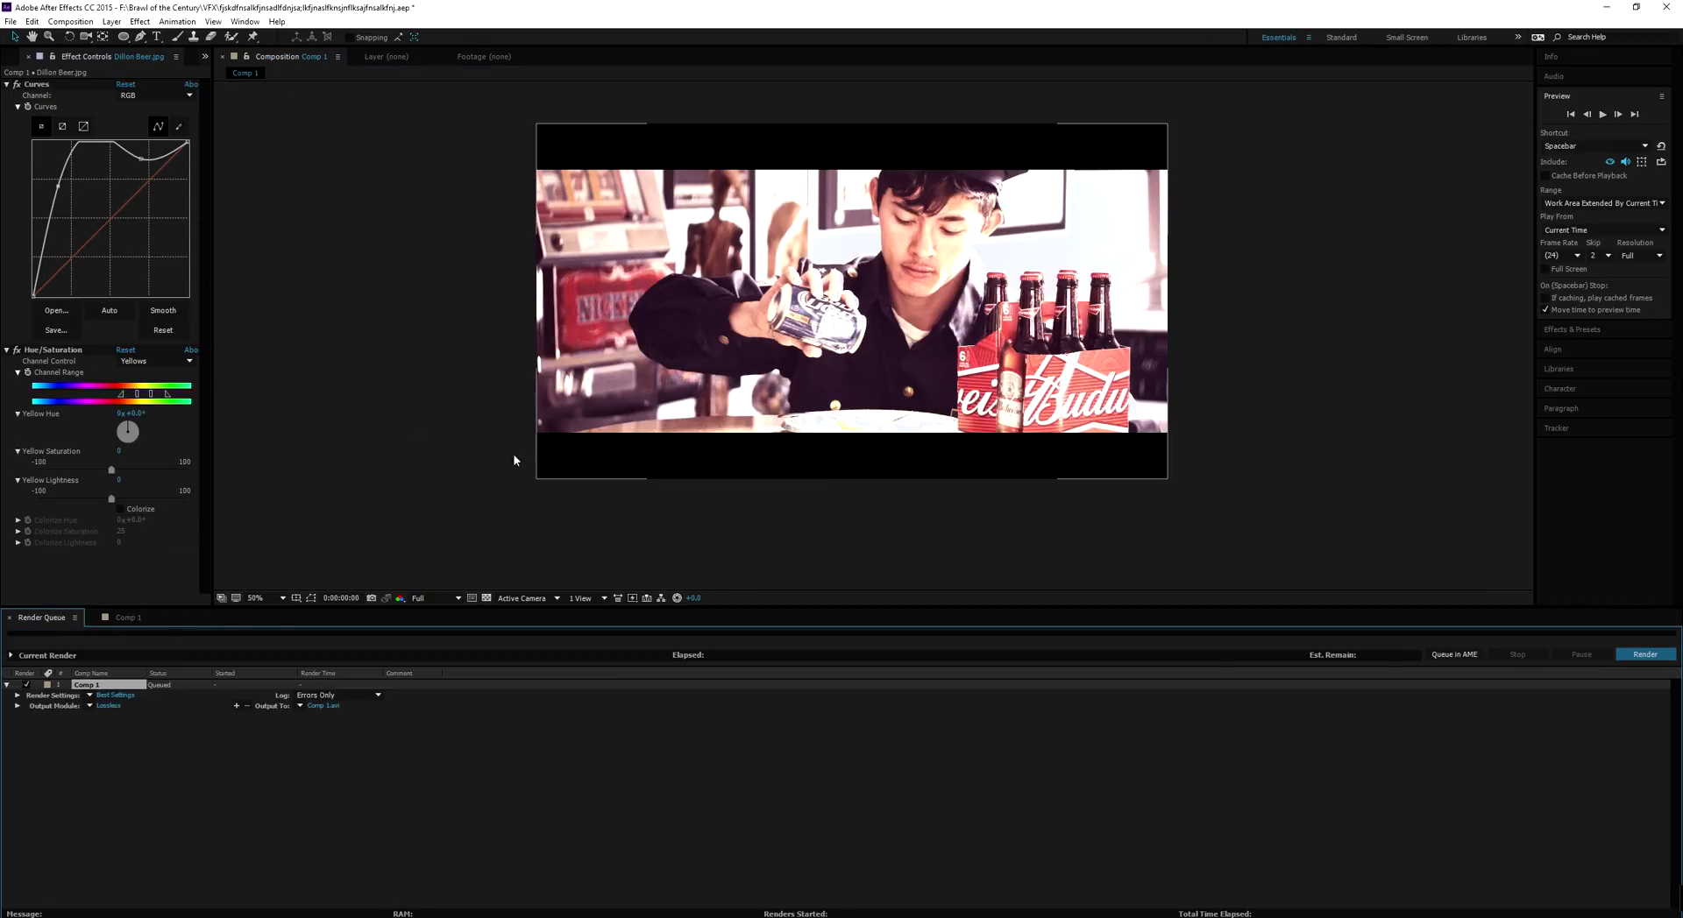
# Change Comp 1's output module from Lossless to QuickTime with the H.264 codec
pyautogui.click(110, 707)
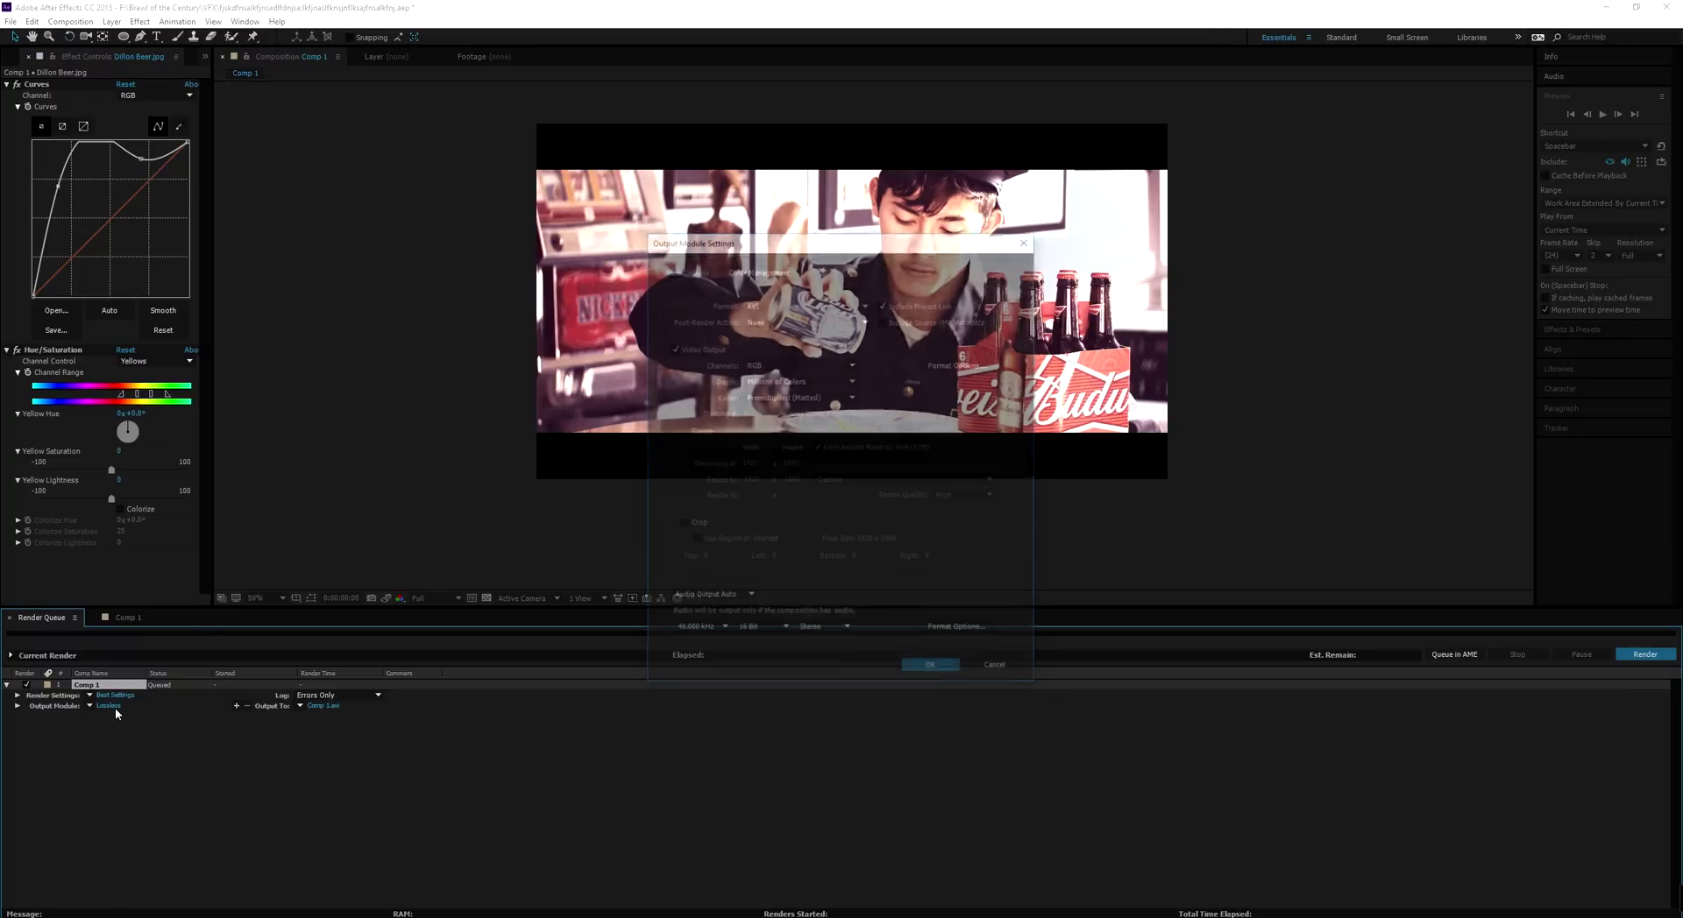
pyautogui.click(777, 305)
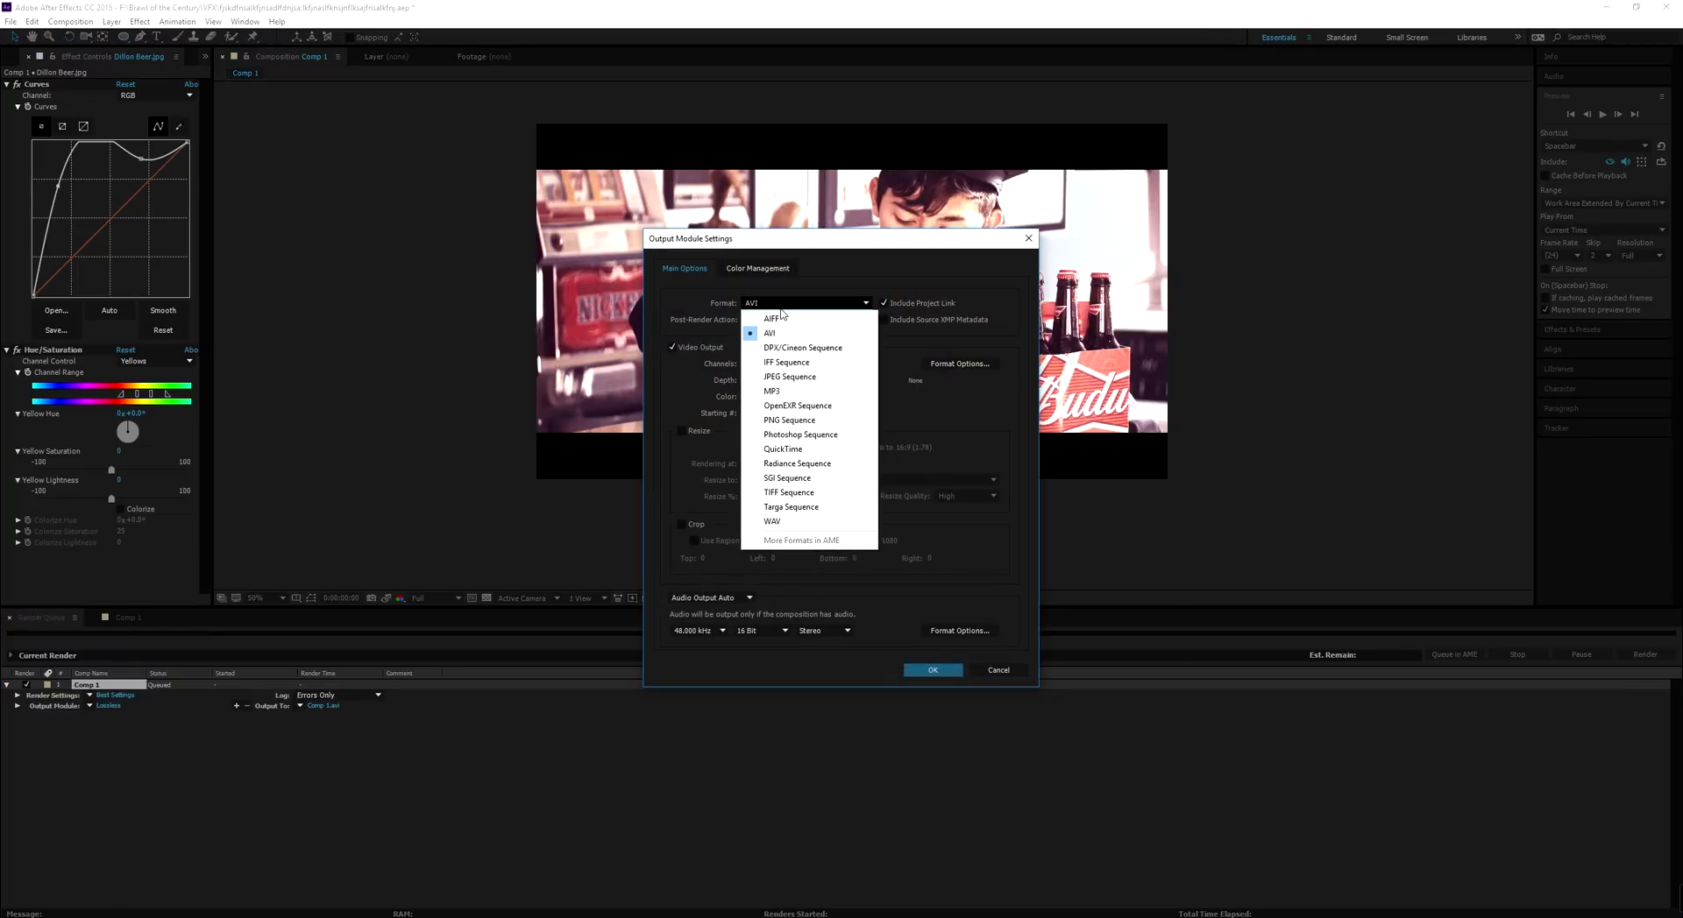
pyautogui.click(789, 448)
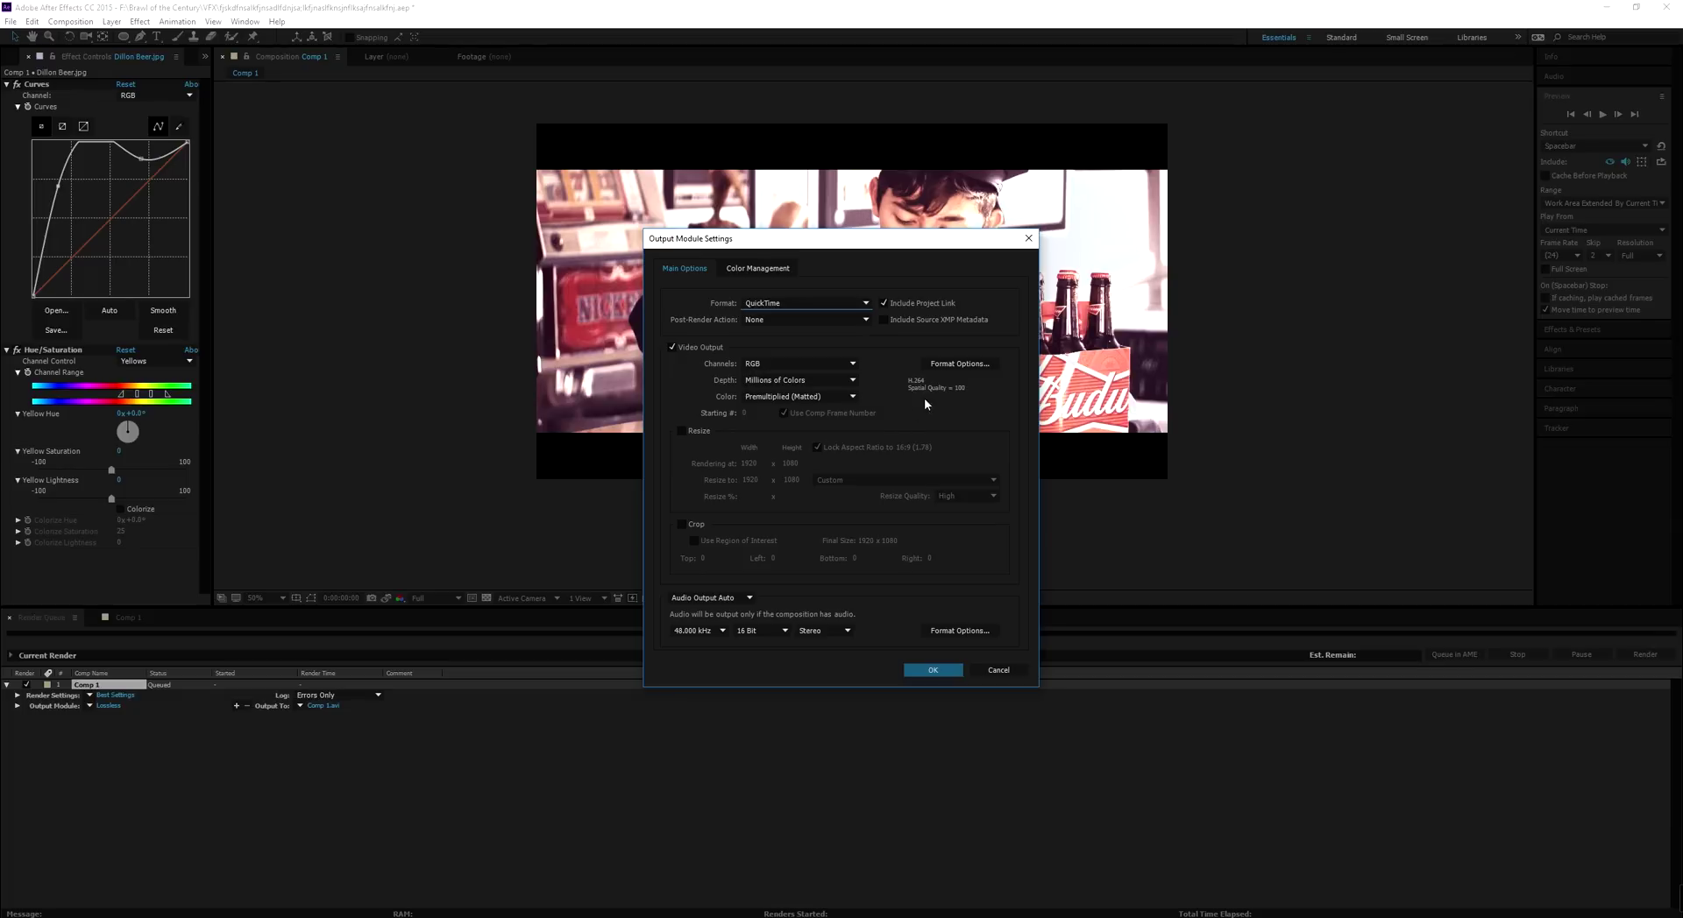
pyautogui.click(949, 364)
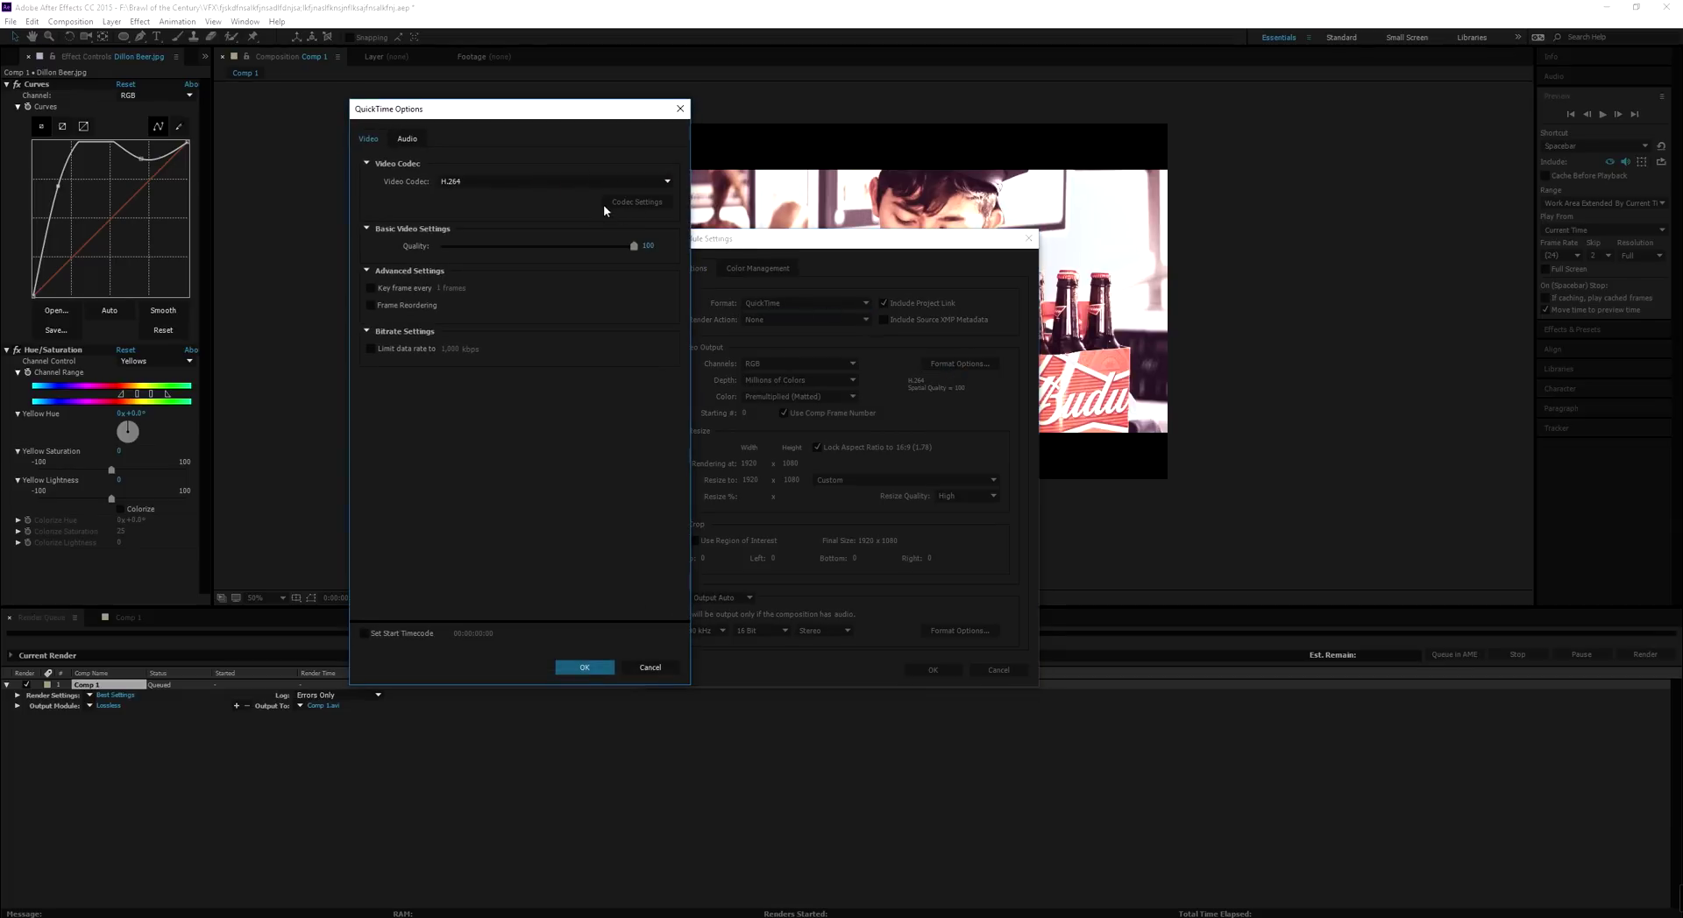
pyautogui.click(585, 666)
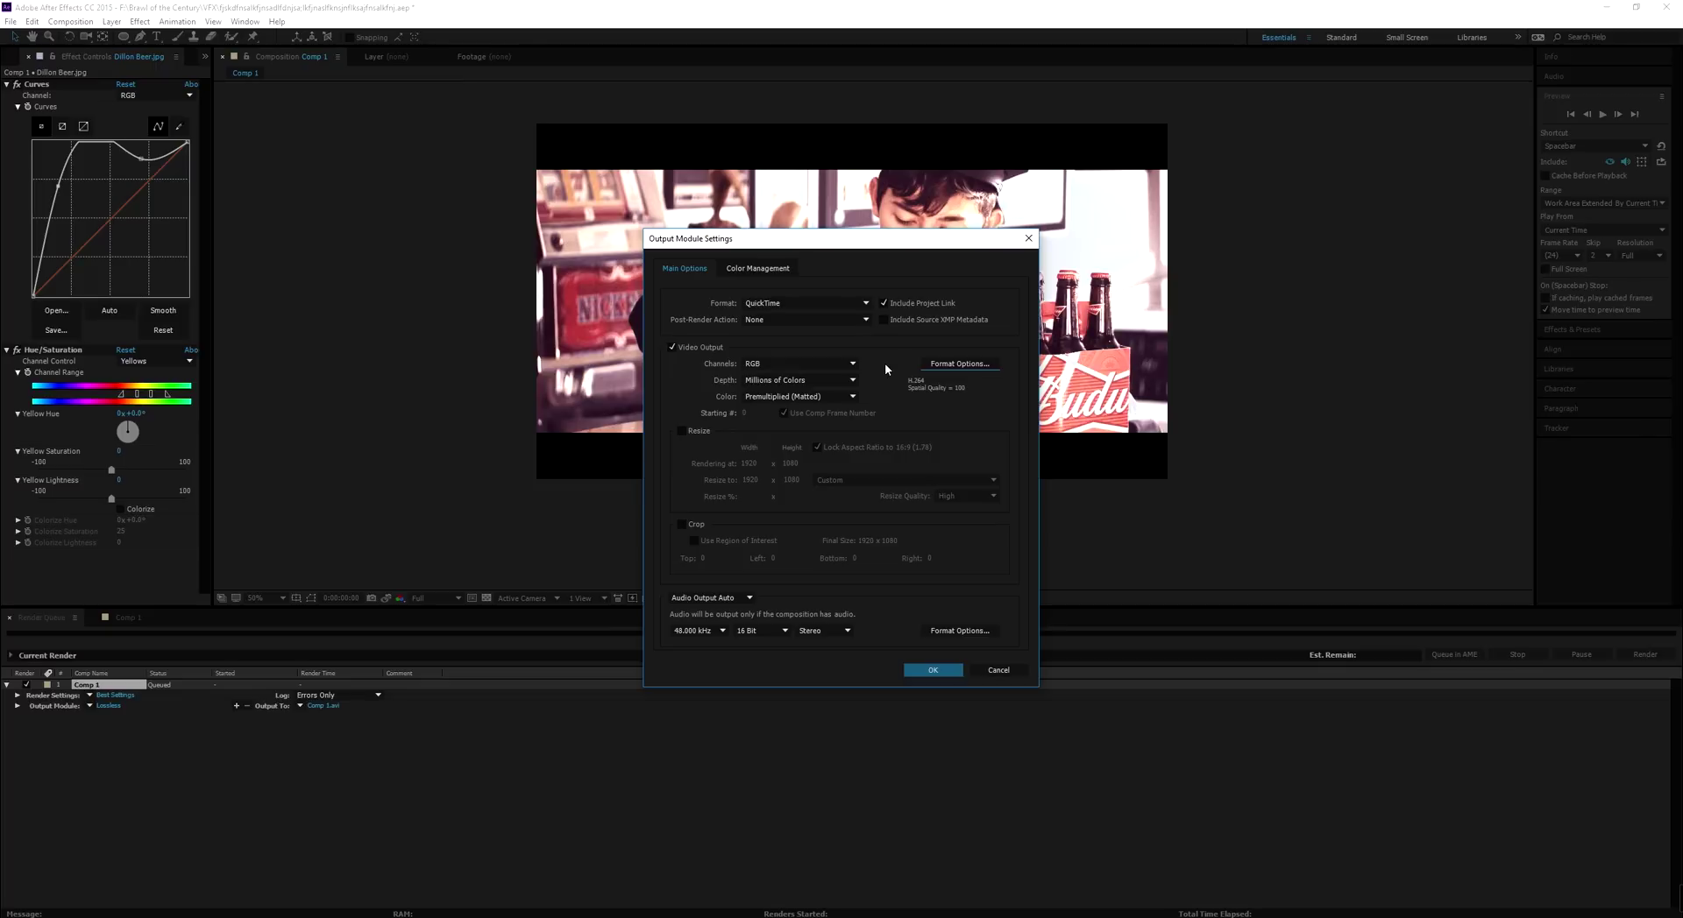
pyautogui.click(968, 363)
pyautogui.click(553, 186)
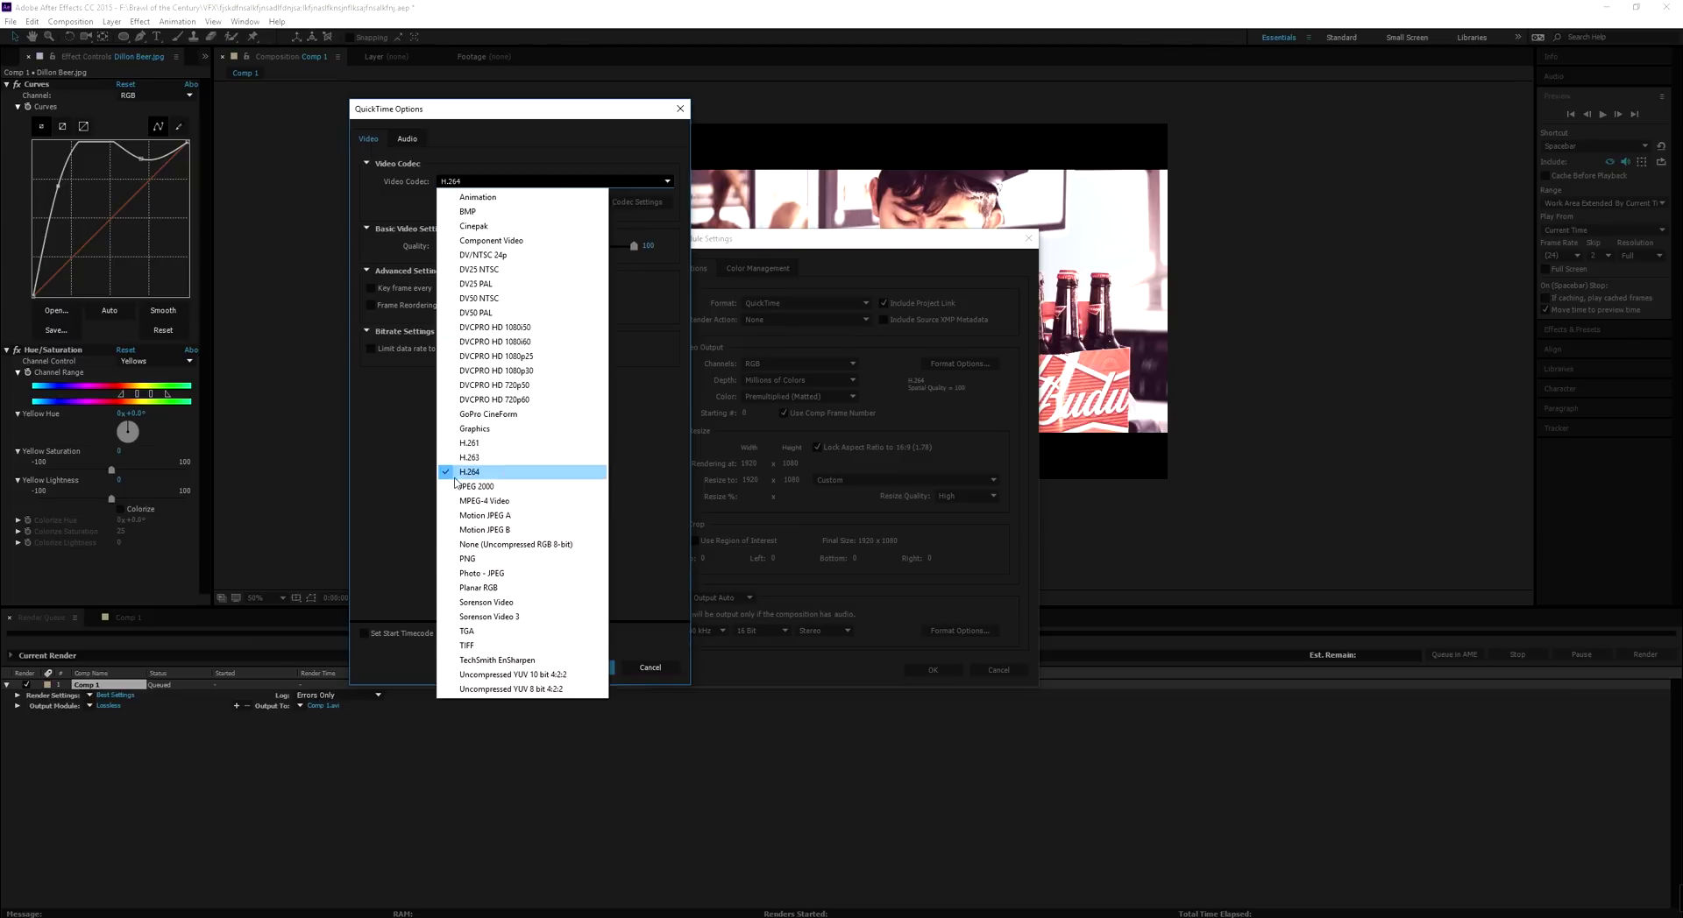
pyautogui.click(483, 475)
pyautogui.click(608, 670)
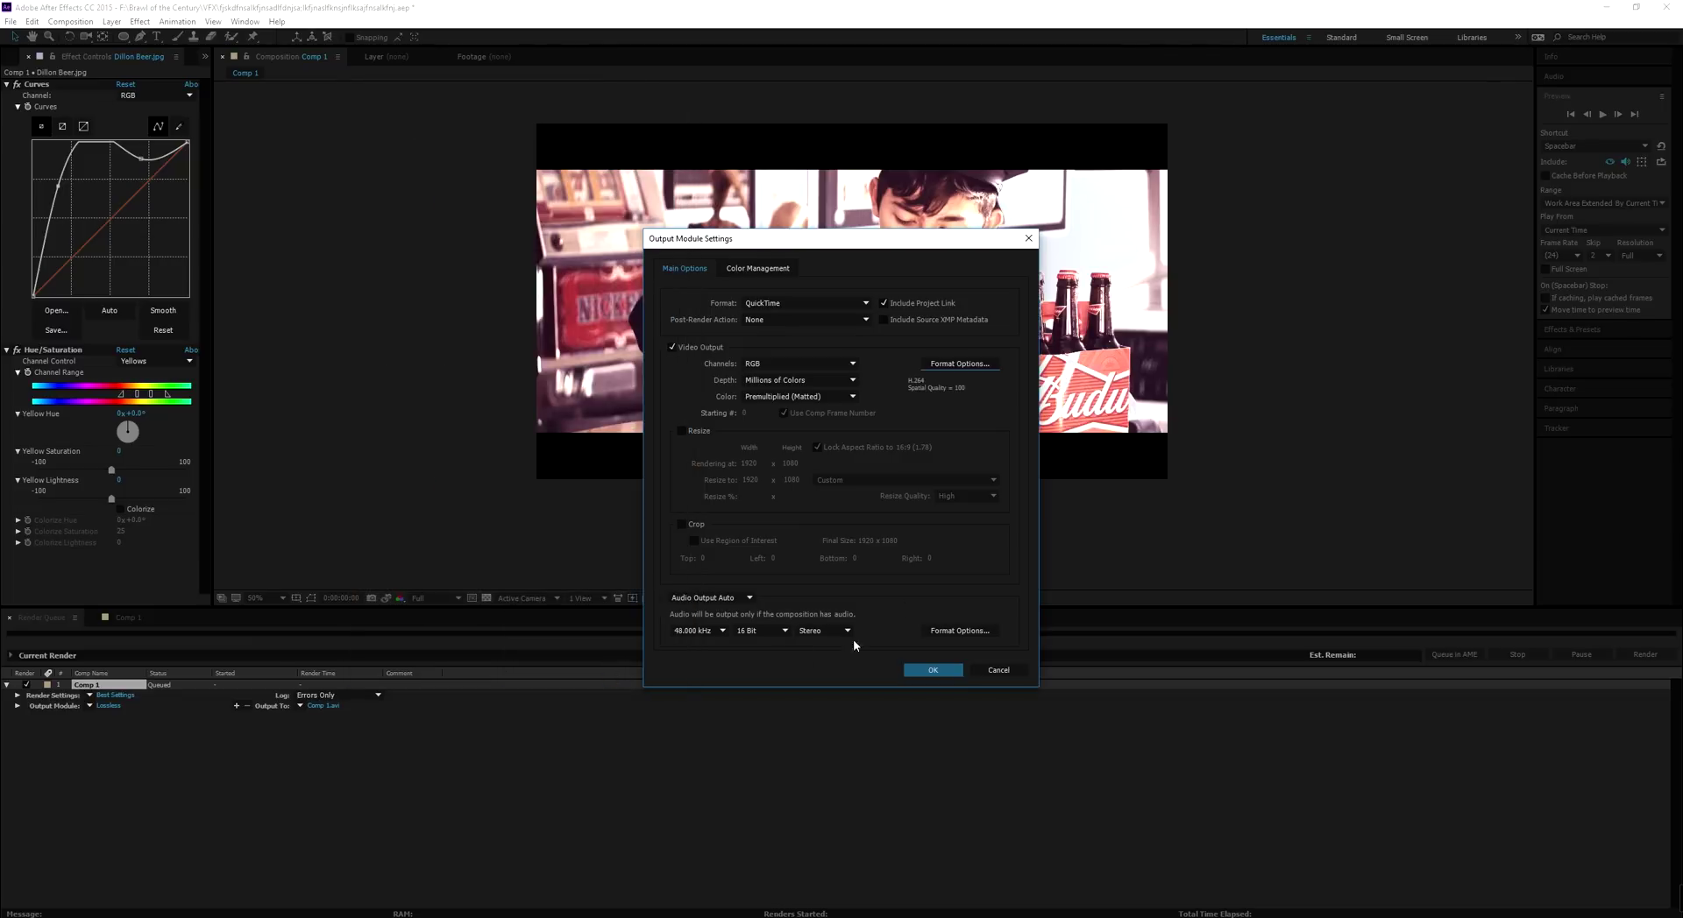
pyautogui.click(933, 669)
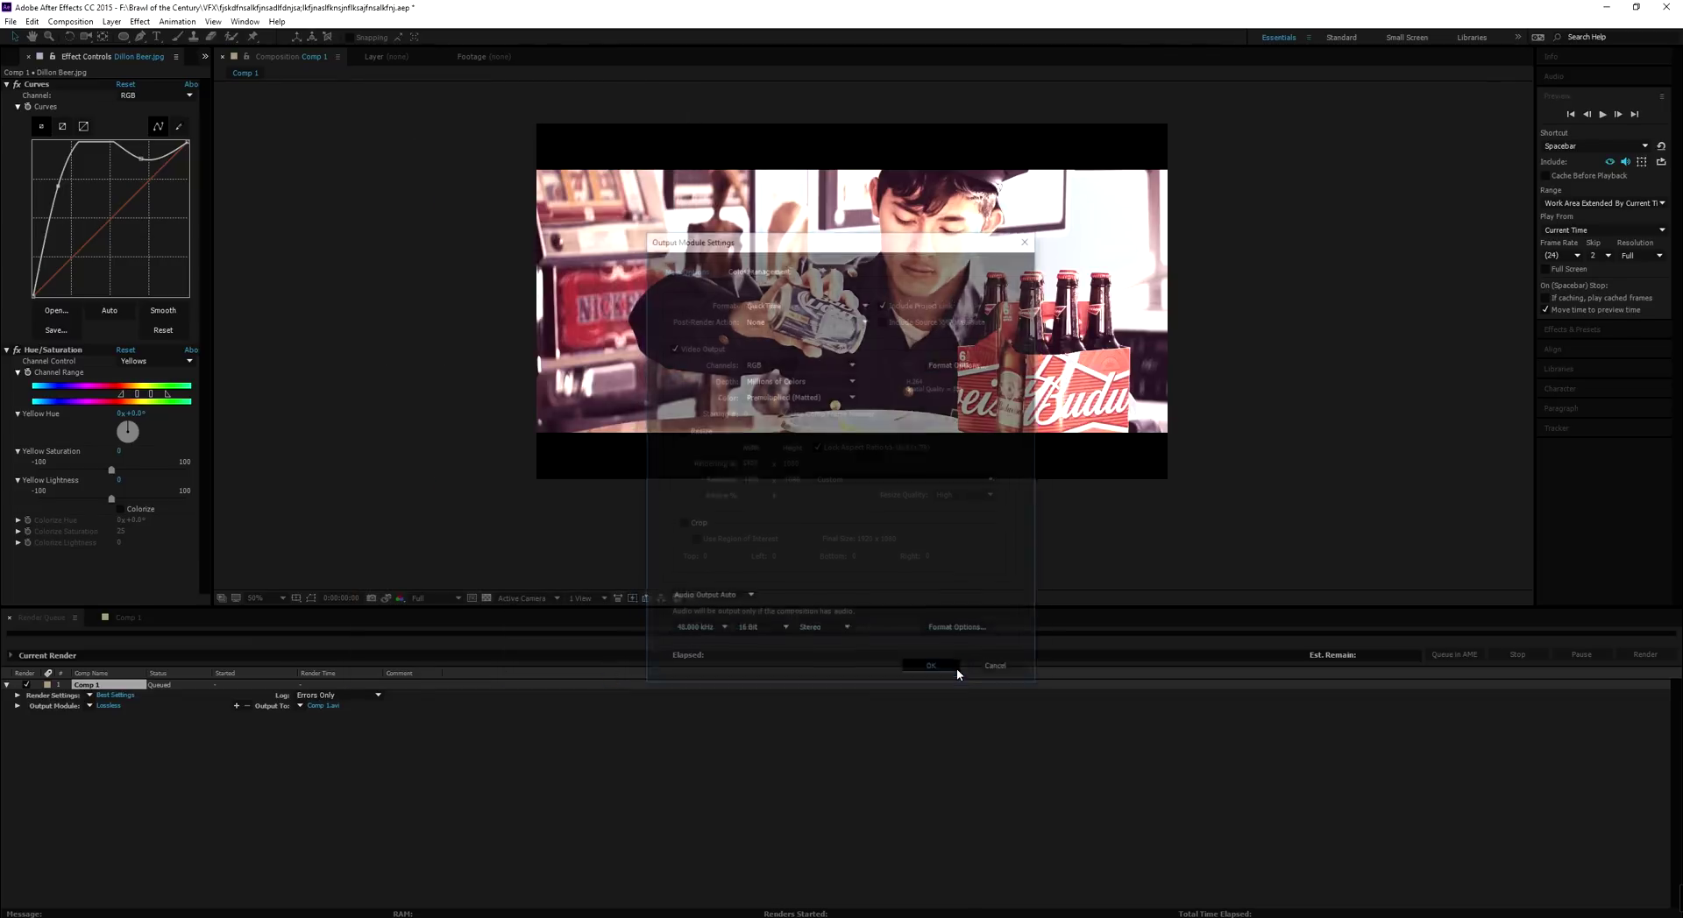
# Keep render settings at Full resolution, Best quality and Use No Proxies, after briefly trying Half
pyautogui.click(120, 695)
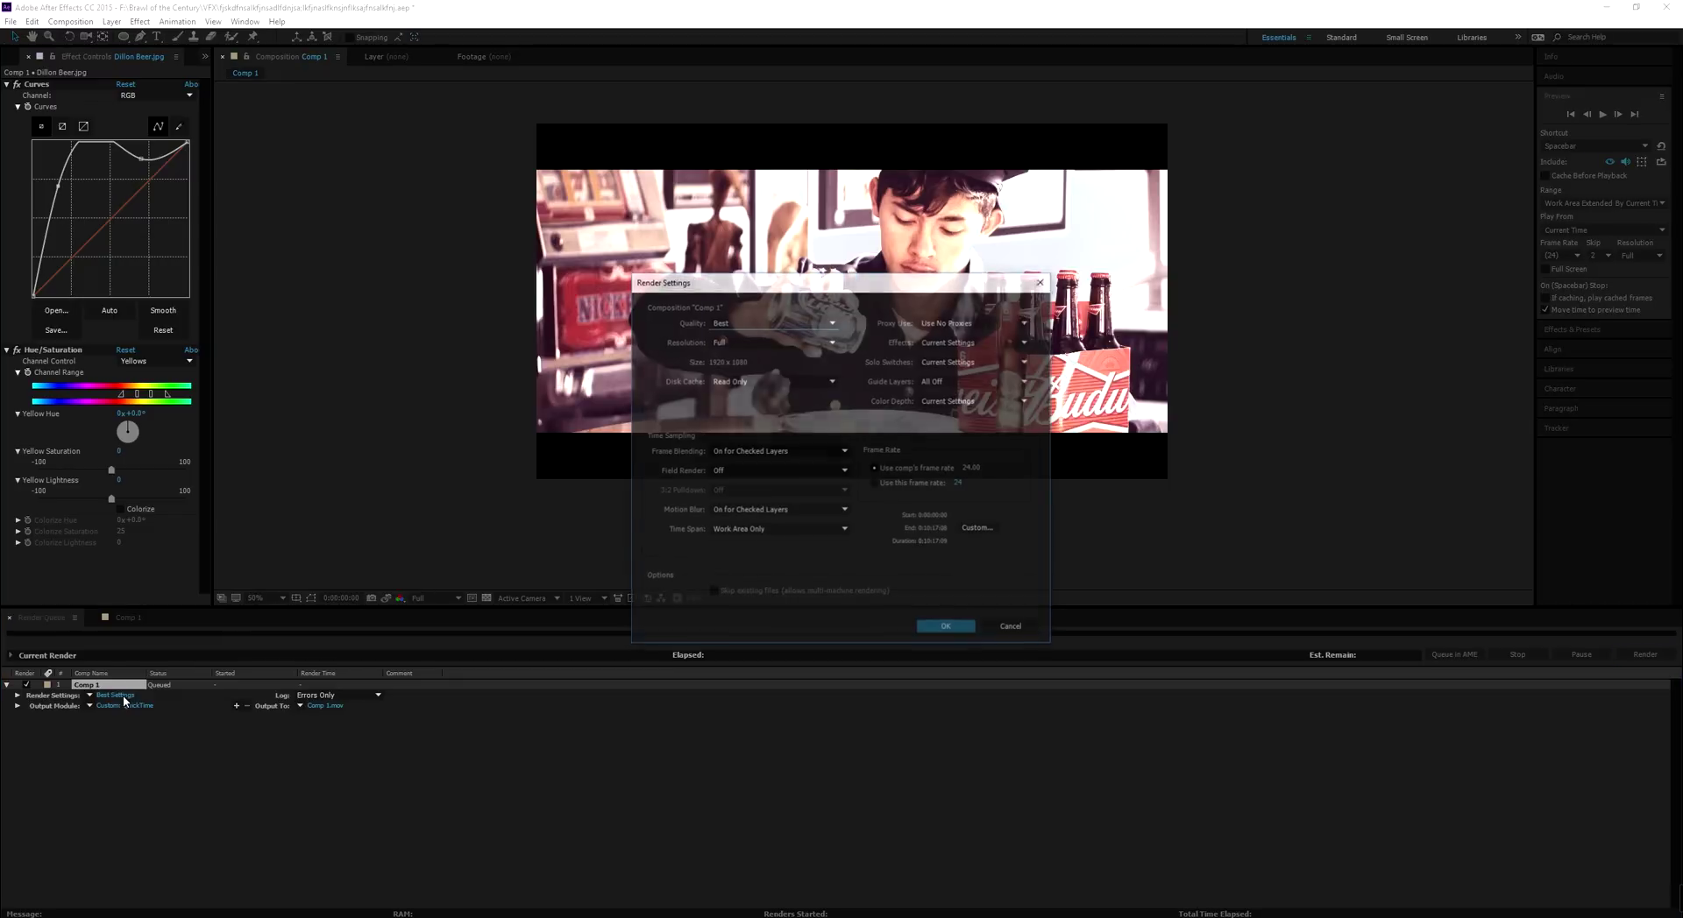
pyautogui.click(754, 347)
pyautogui.click(737, 396)
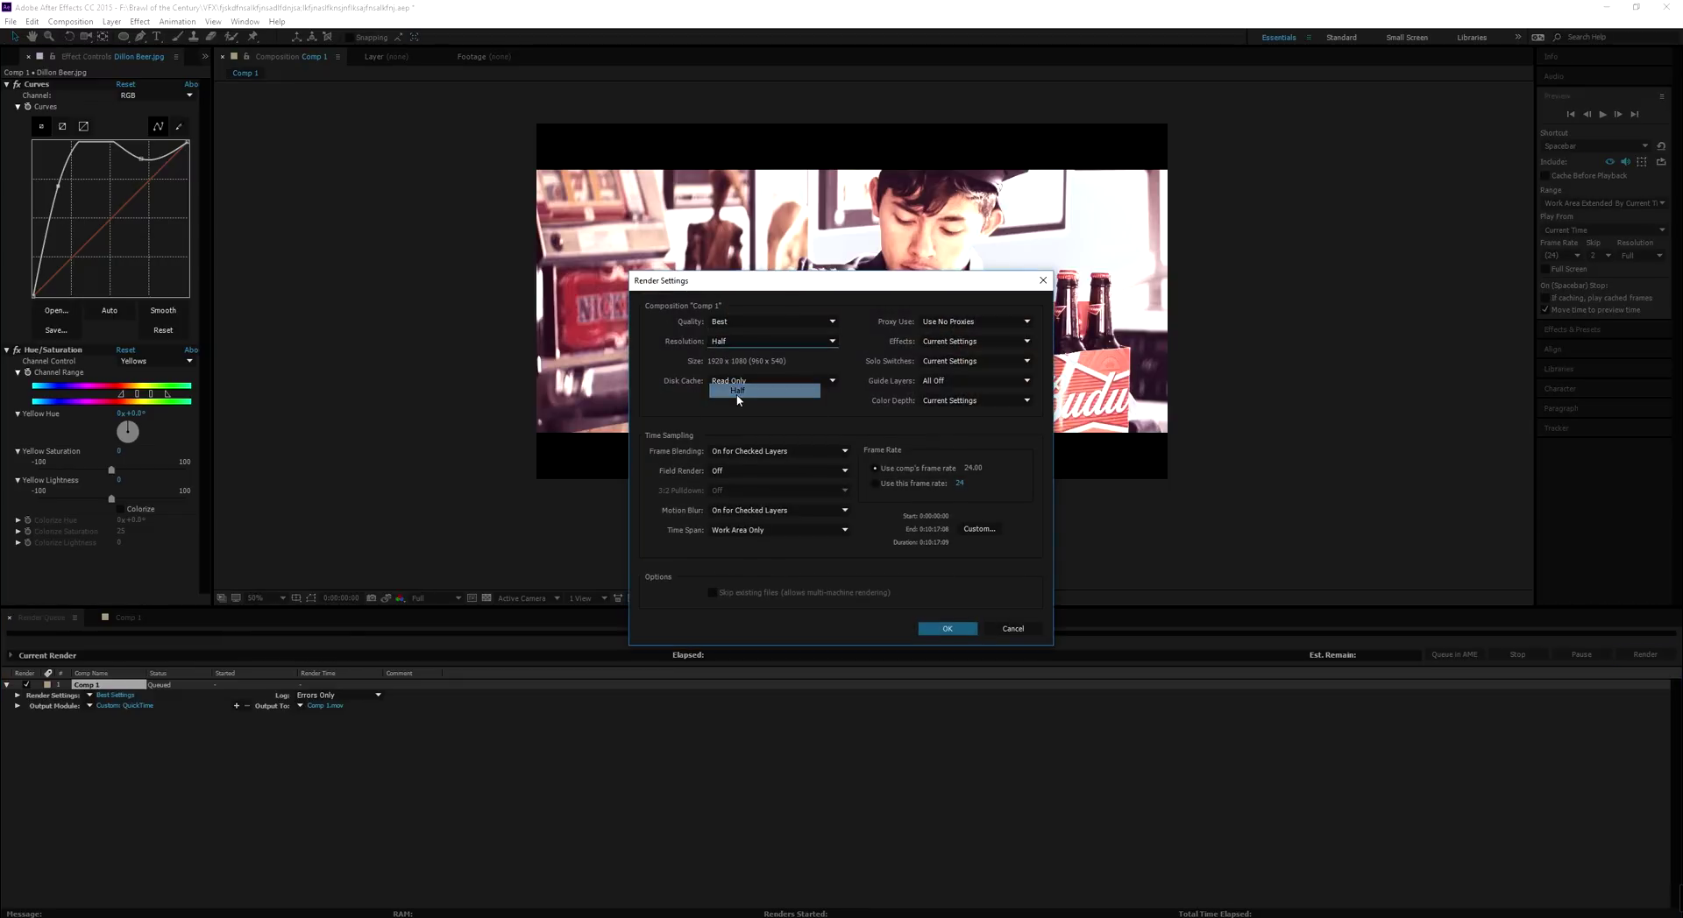
pyautogui.click(776, 342)
pyautogui.click(759, 363)
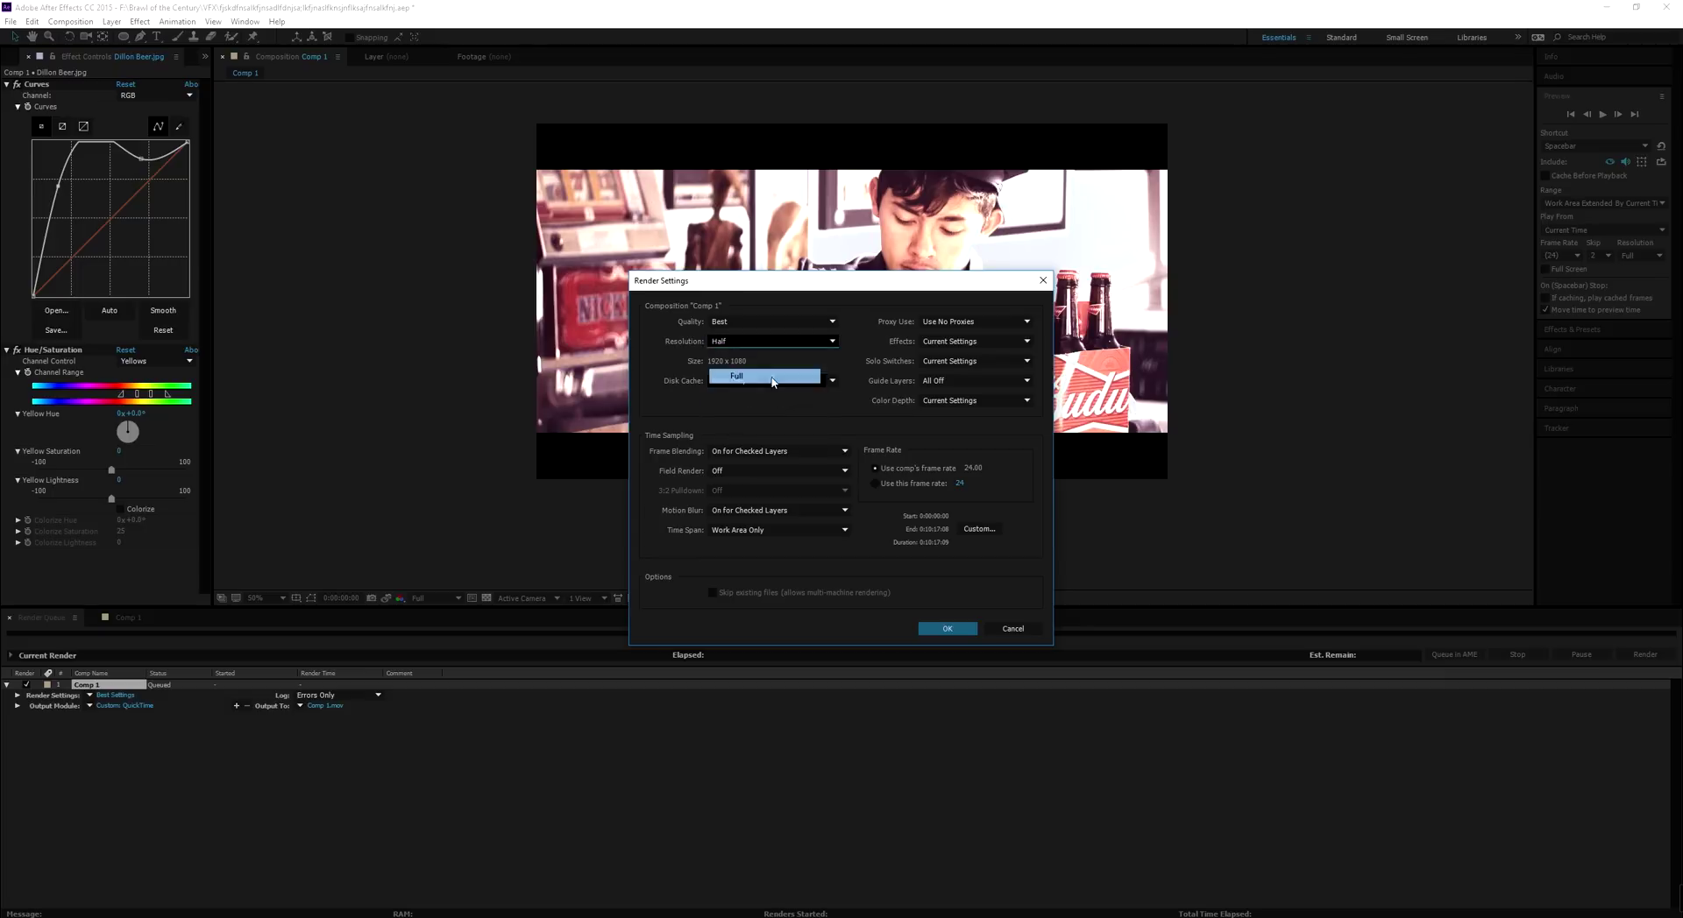
pyautogui.click(766, 324)
pyautogui.click(766, 325)
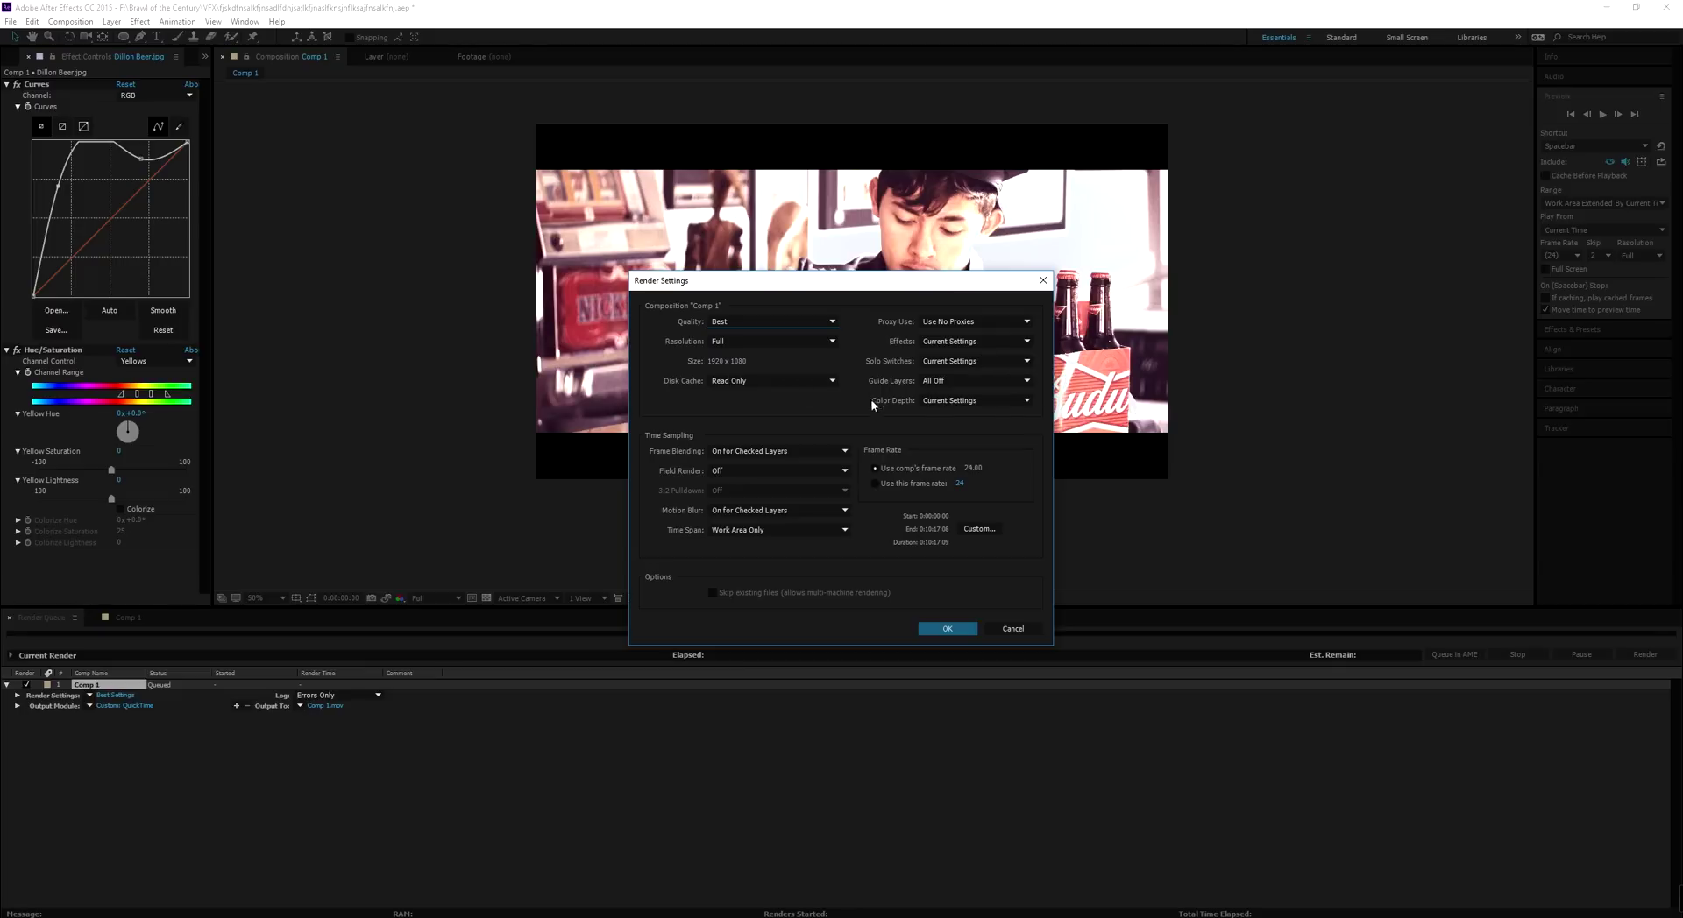
pyautogui.click(974, 320)
pyautogui.click(958, 524)
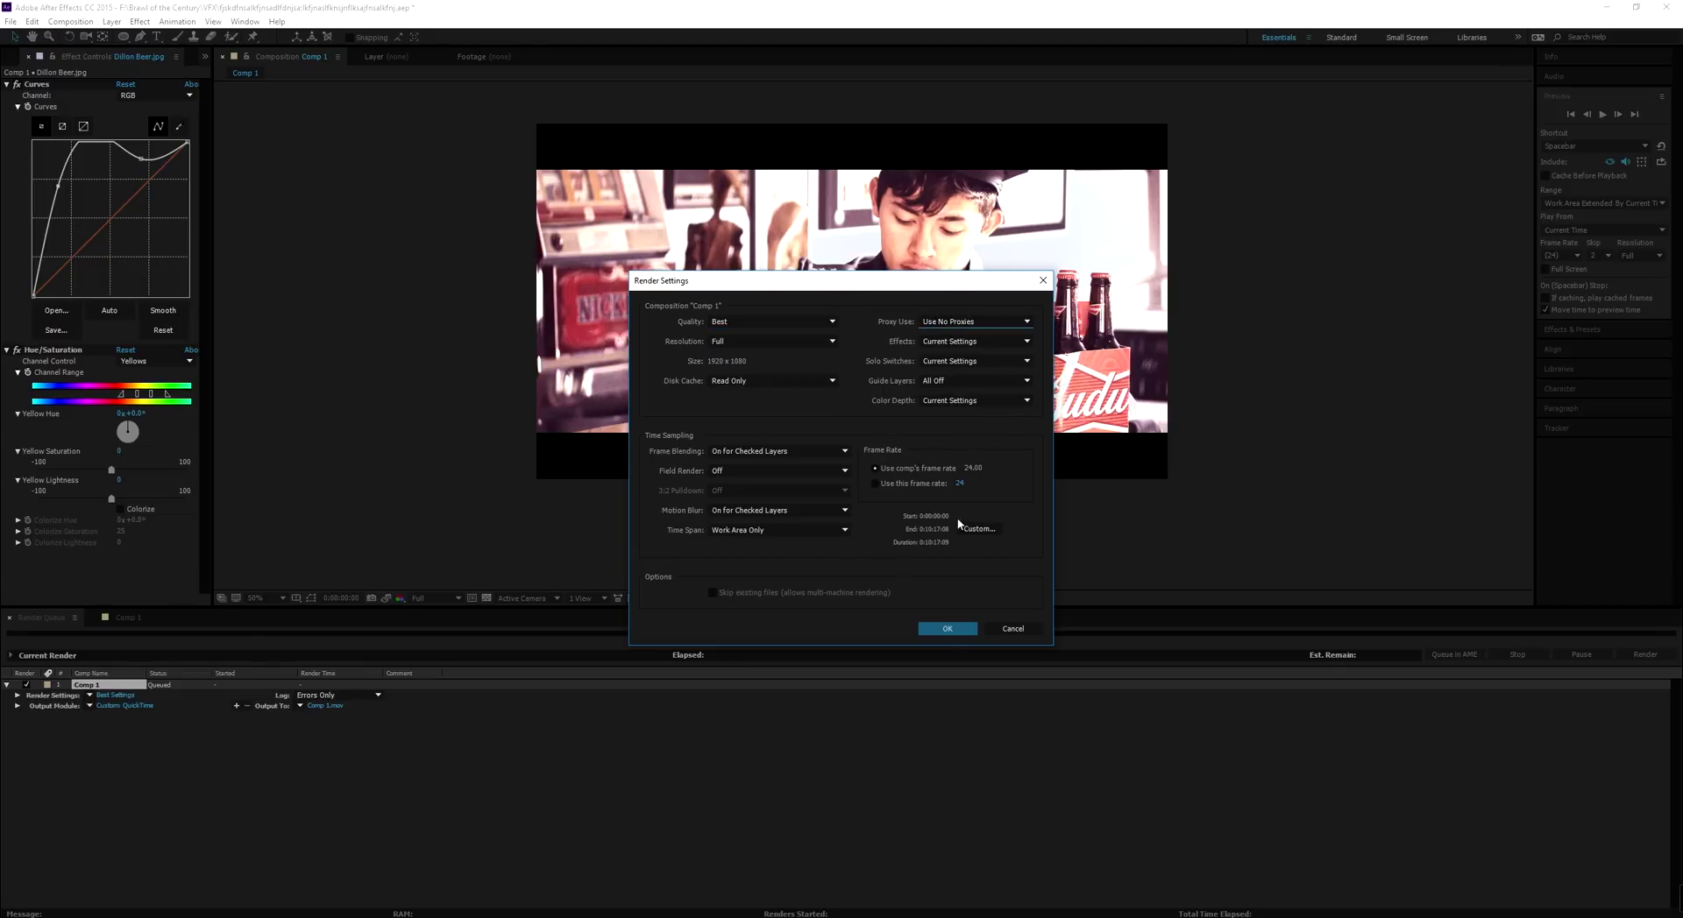
pyautogui.click(949, 629)
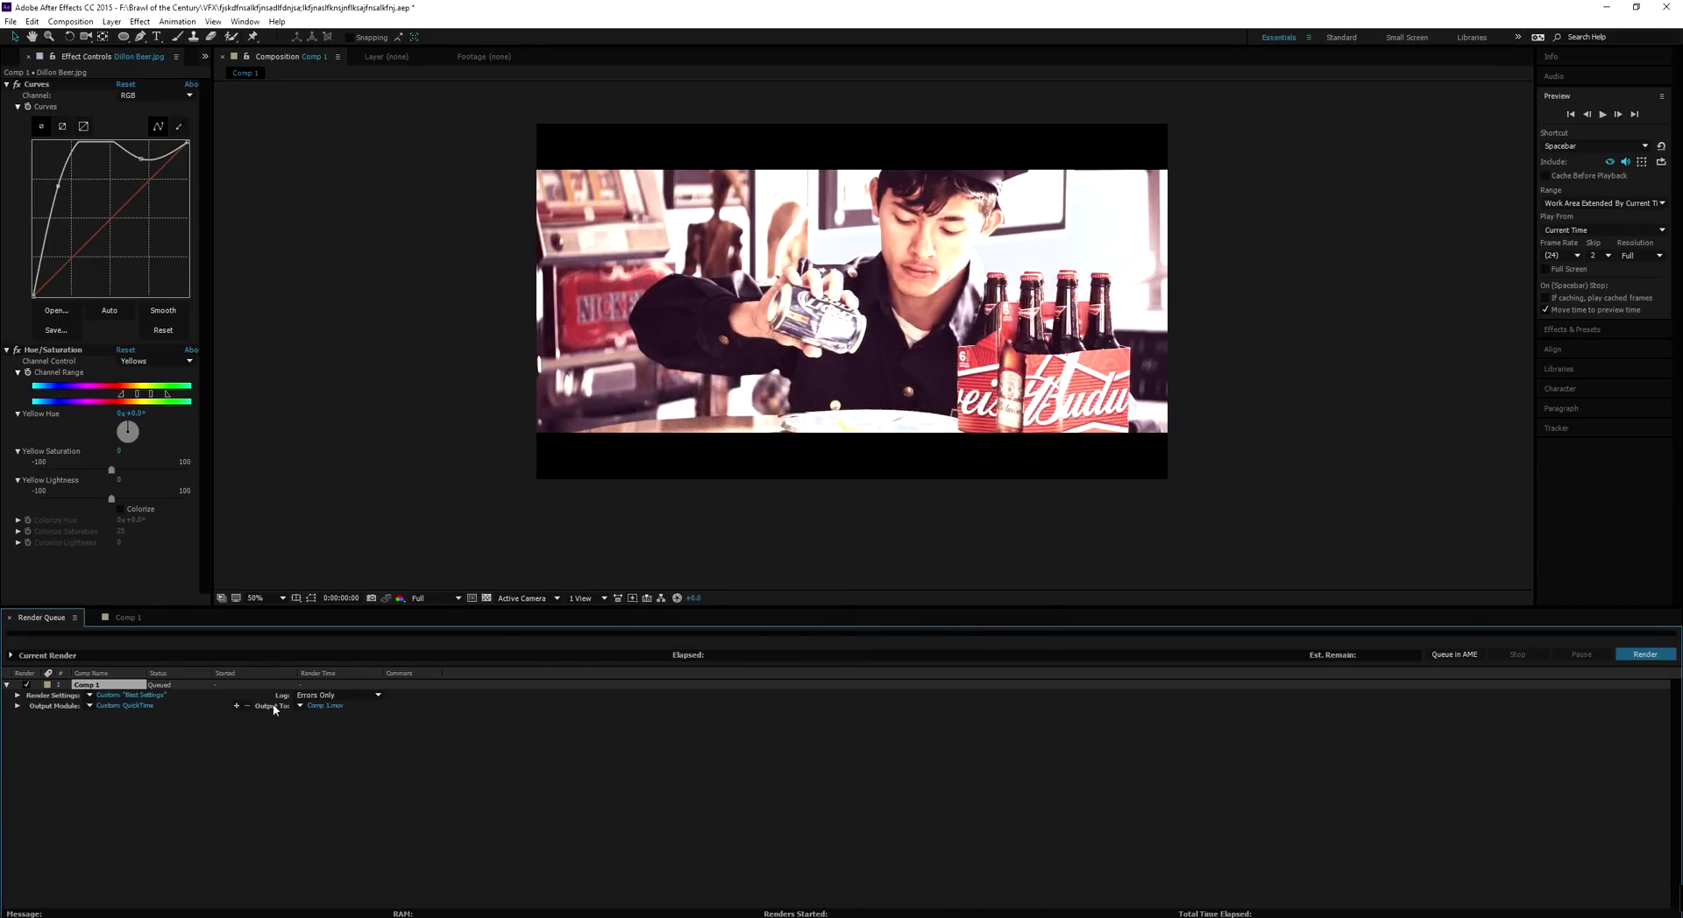
# Save Comp 1's rendered movie into the VFX folder as 'rewrwerrw', then return to Premiere Pro
pyautogui.click(324, 706)
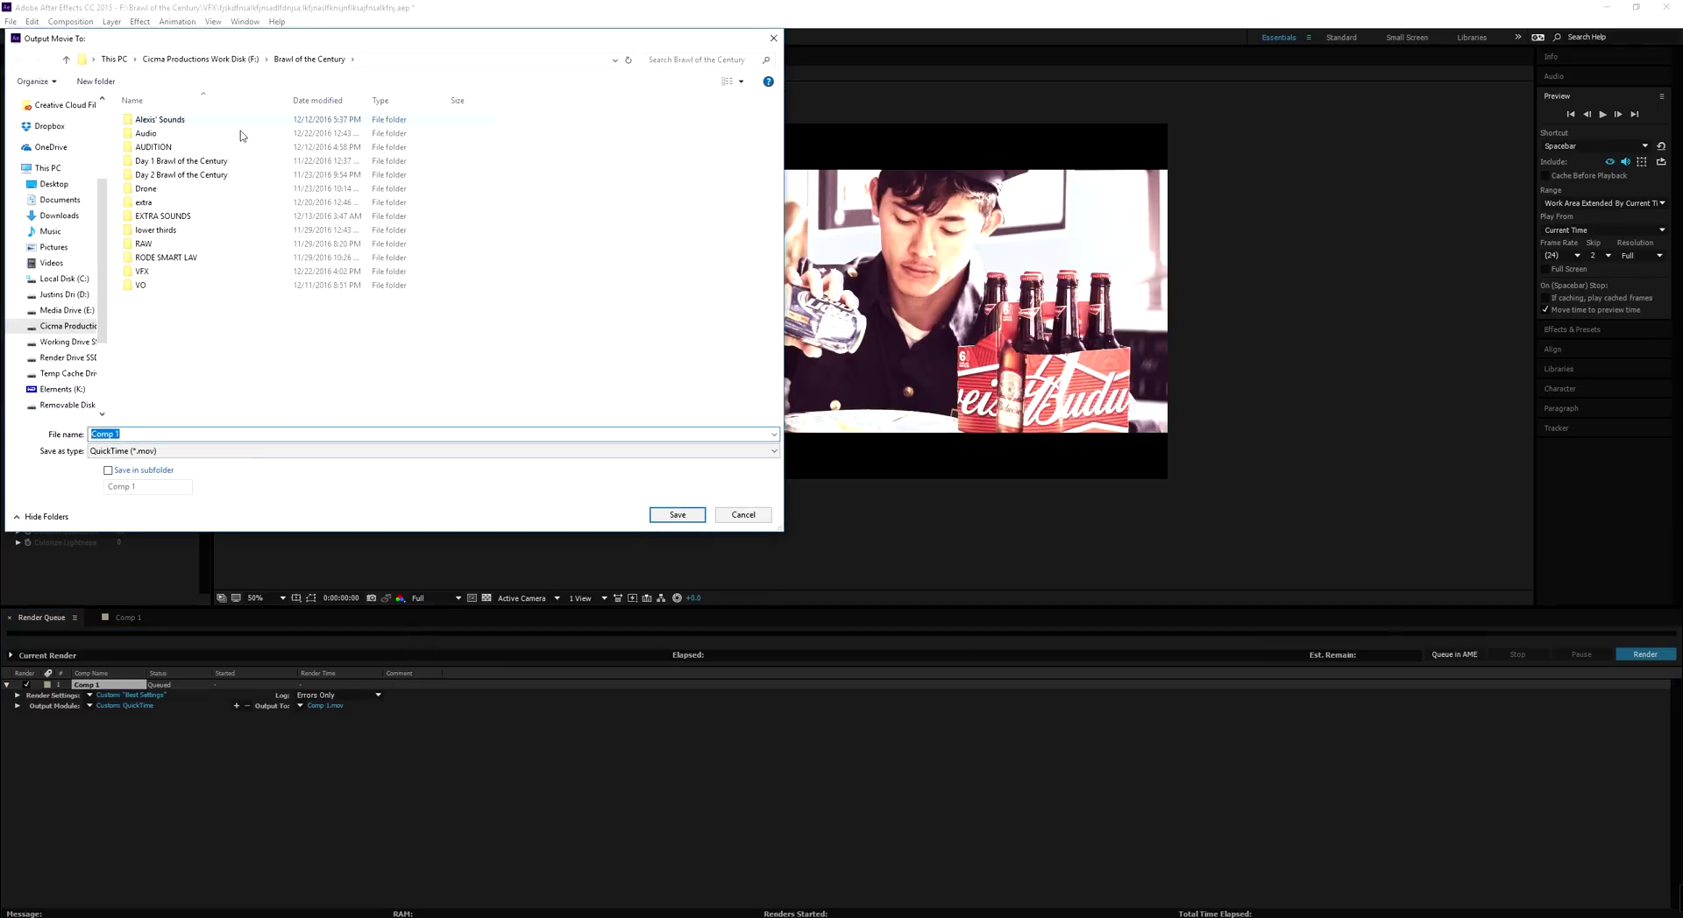
pyautogui.click(172, 279)
pyautogui.doubleClick(172, 279)
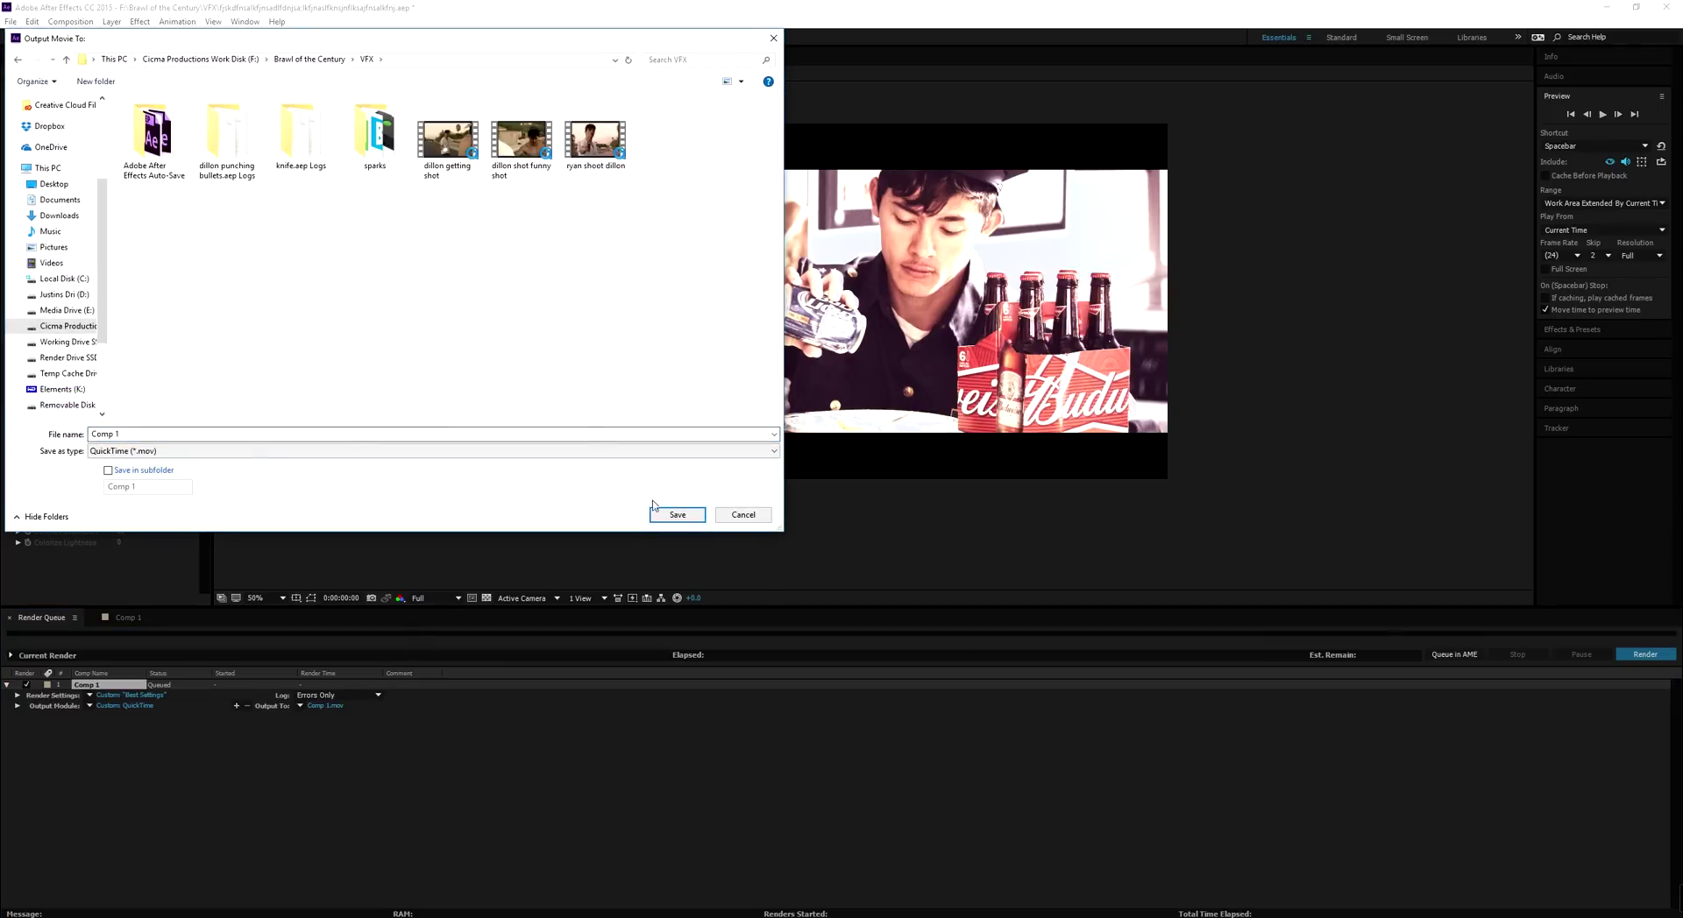
pyautogui.click(207, 434)
pyautogui.write('rewrwerrw')
pyautogui.click(679, 515)
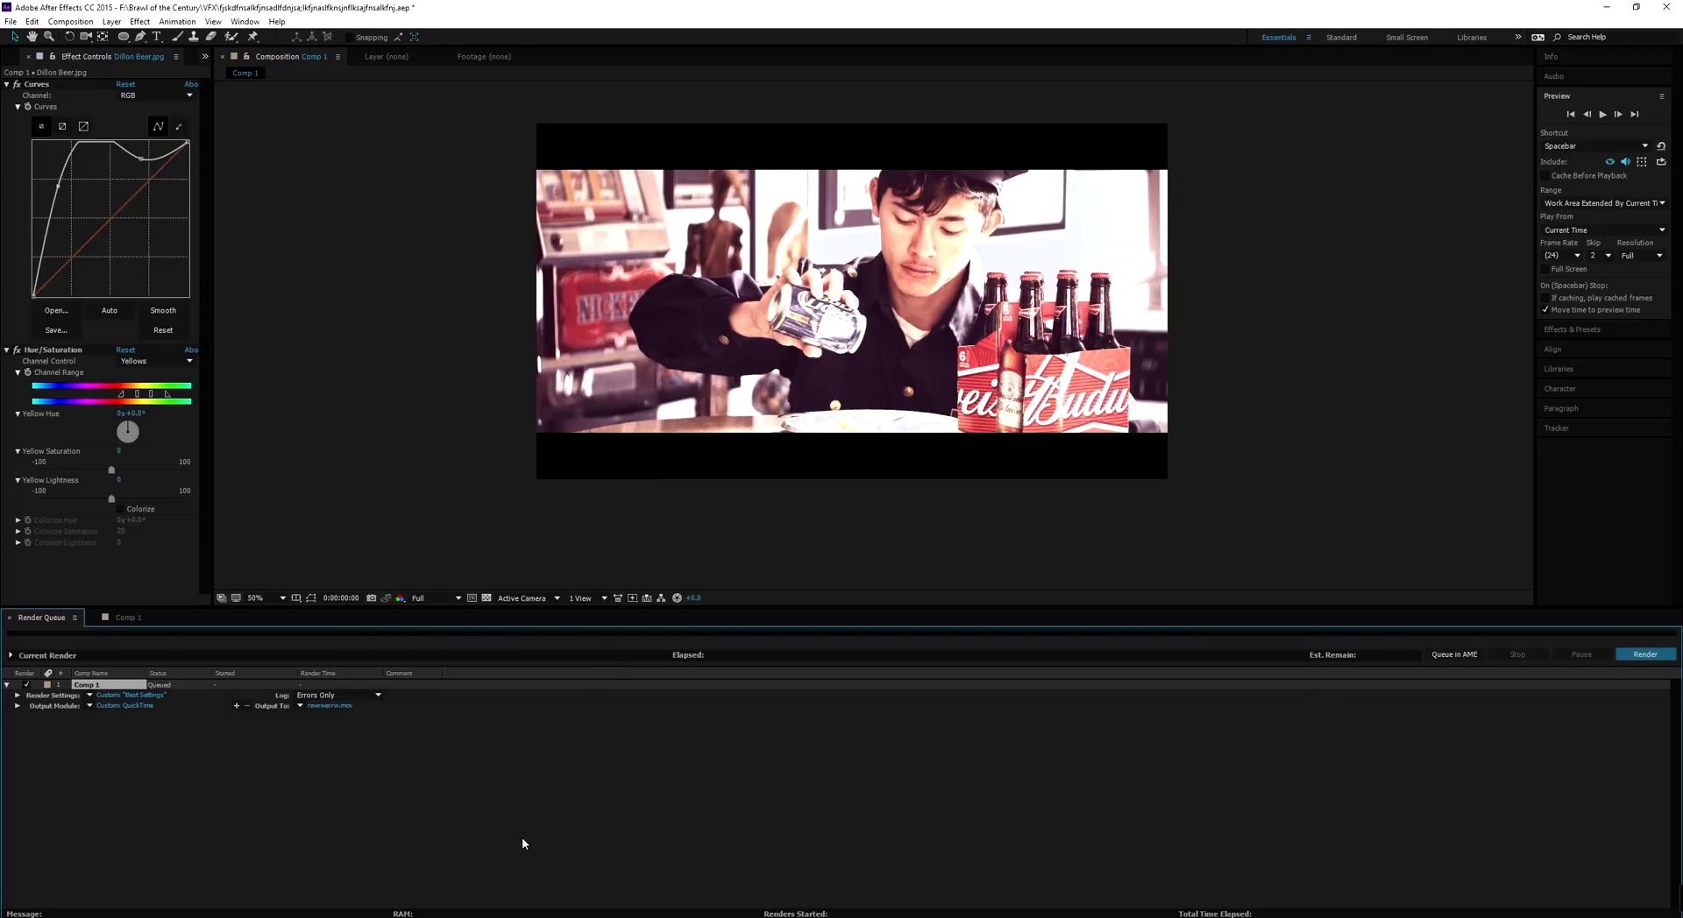
pyautogui.click(473, 903)
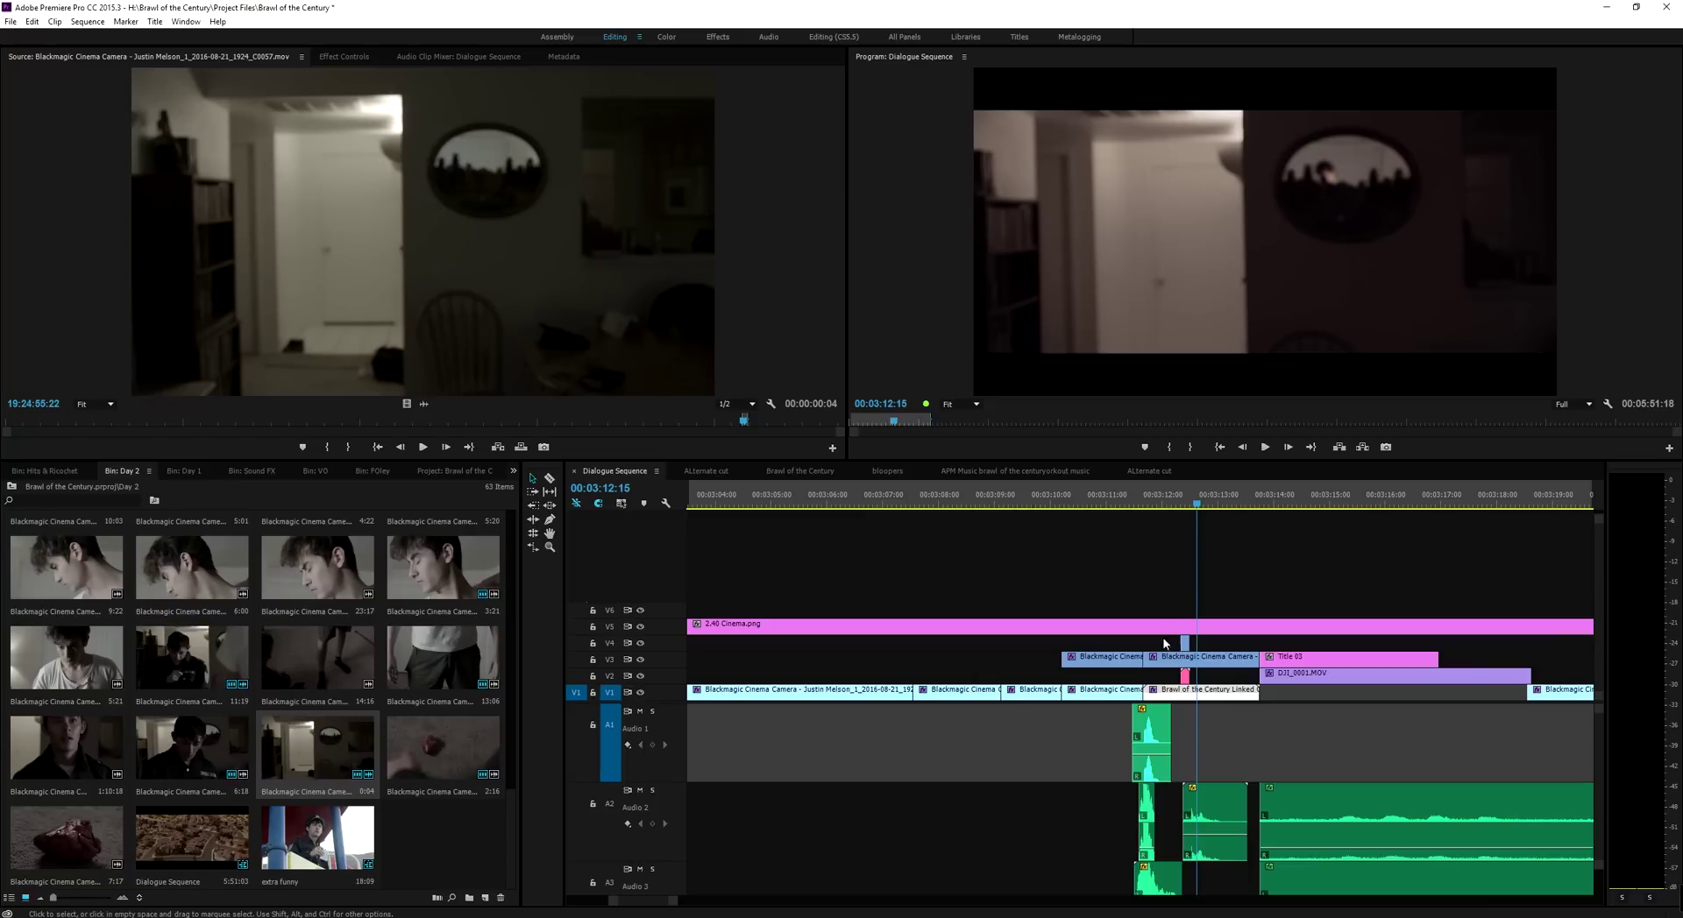
# Scrub the Dialogue Sequence back to the bloodied face shot at 00:03:11:09, then bring up the YouTube film
pyautogui.moveTo(1164, 504); pyautogui.dragTo(1127, 504)
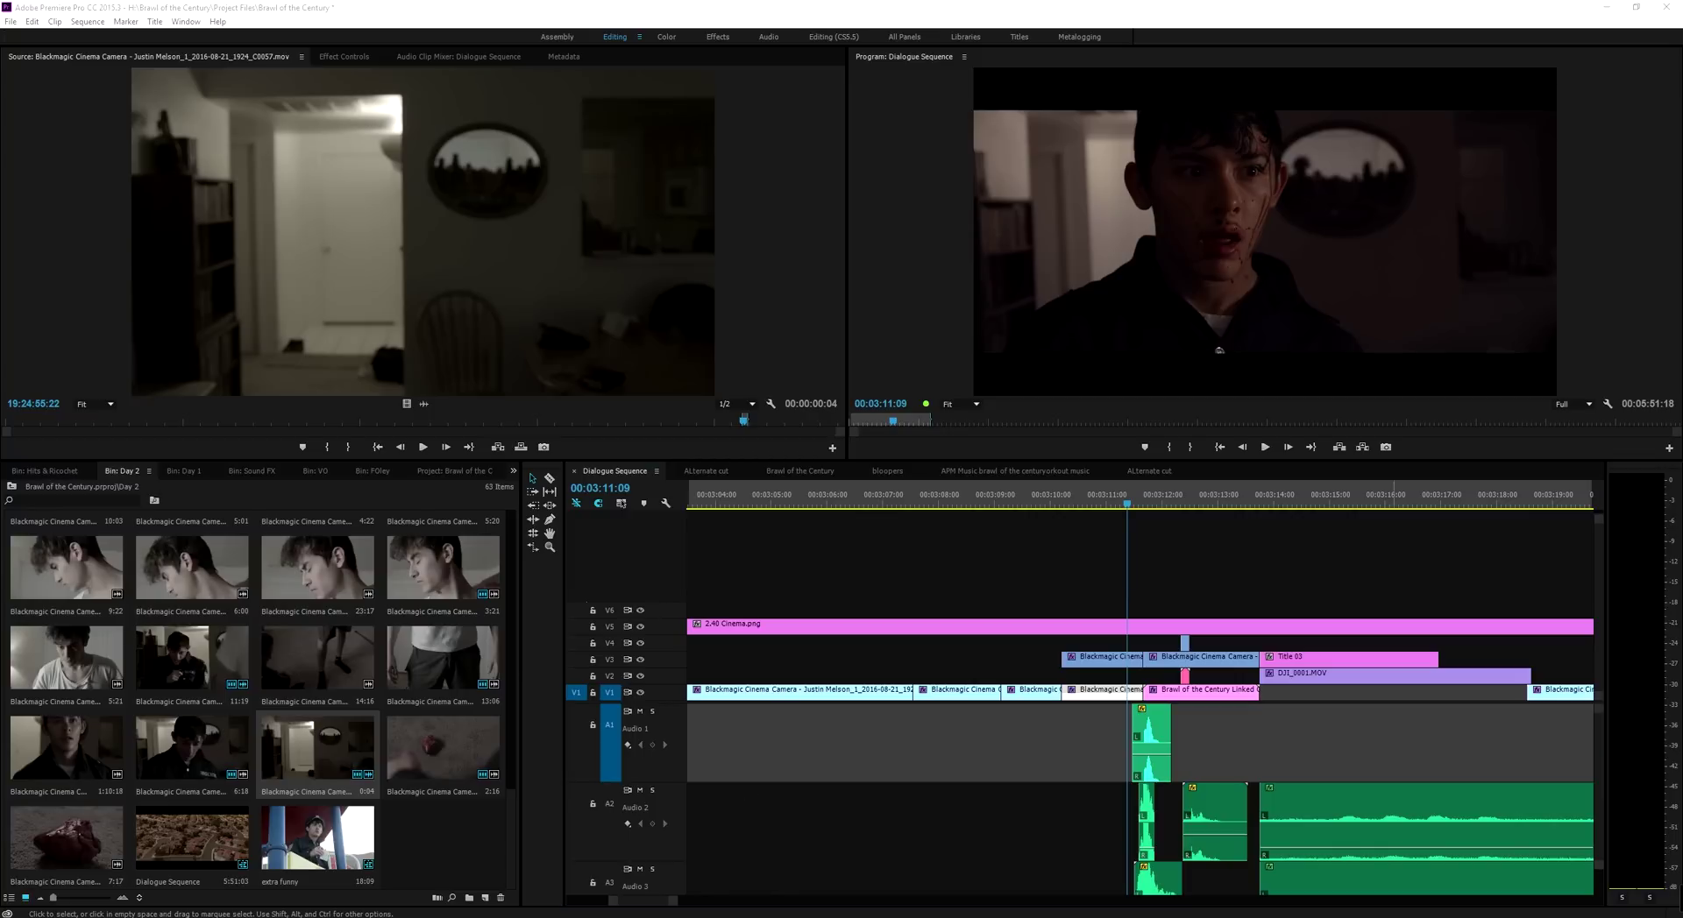
pyautogui.hotkey('alt', 'Tab')
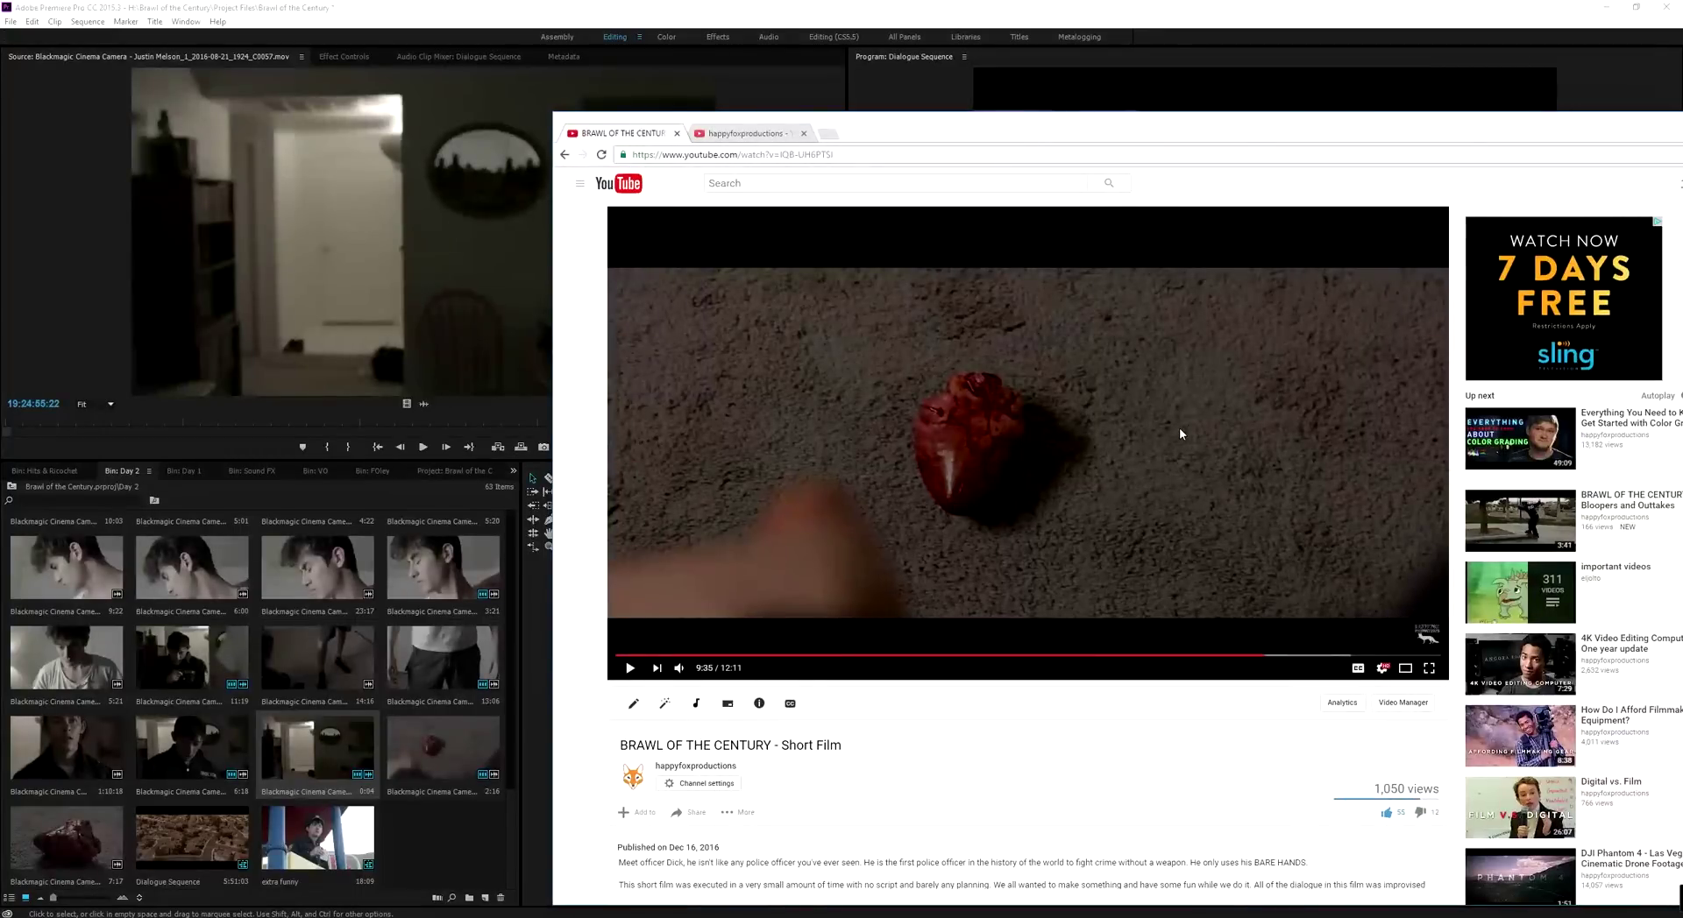
# Watch the YouTube film fullscreen, pause on the aerial shot, and exit fullscreen
pyautogui.click(932, 356)
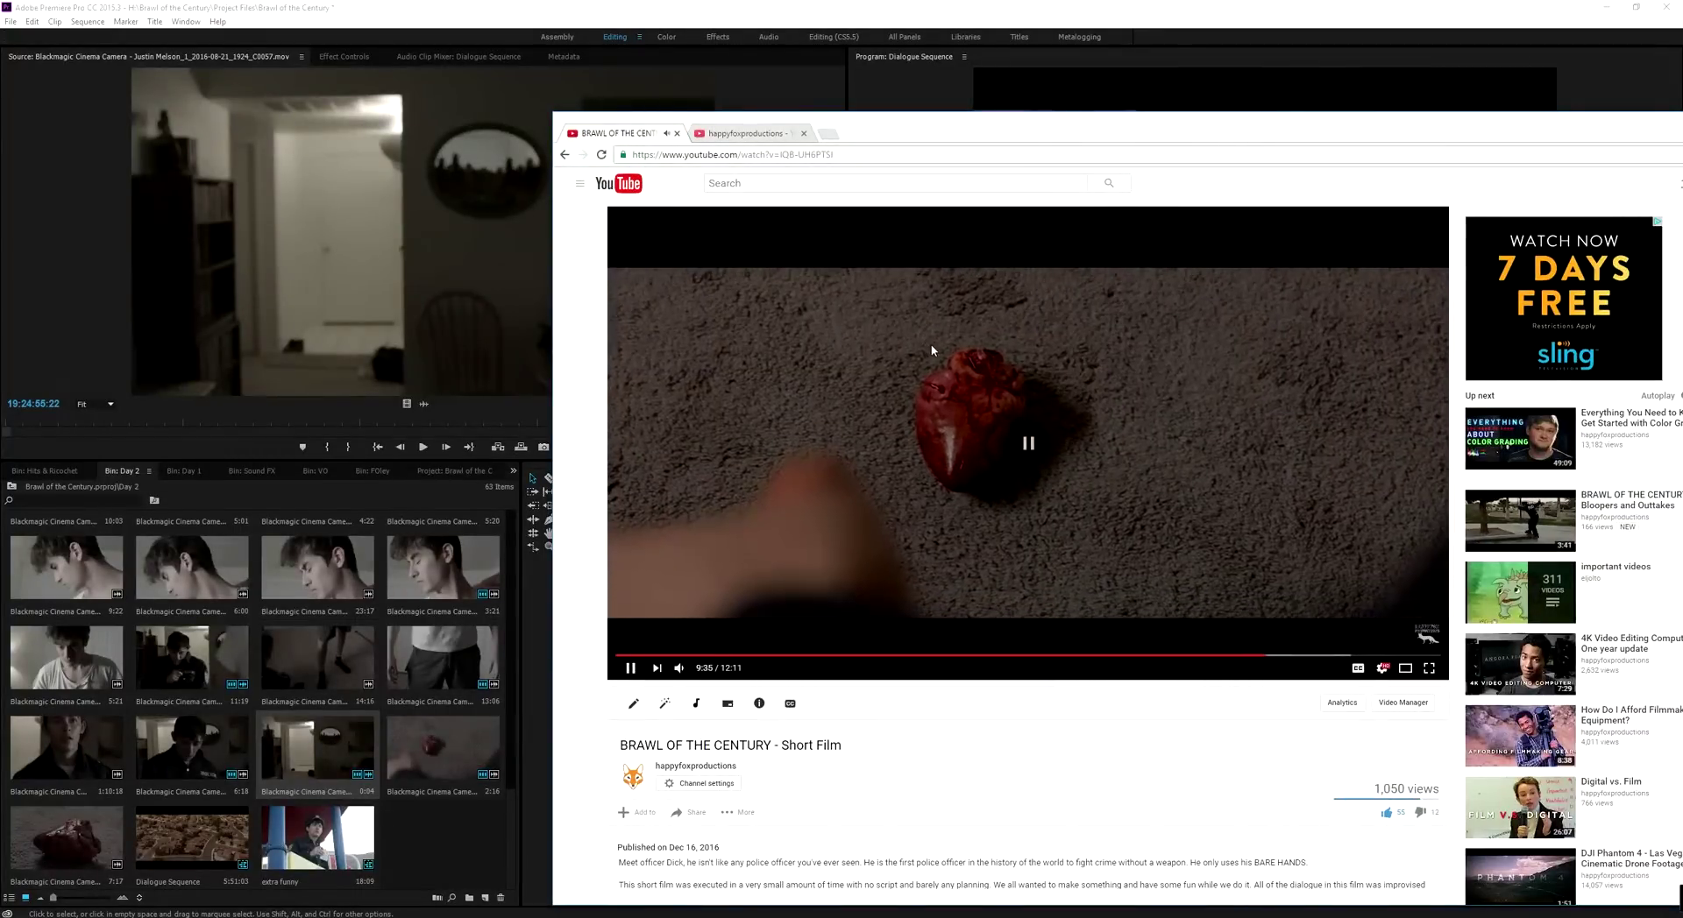
pyautogui.doubleClick(863, 351)
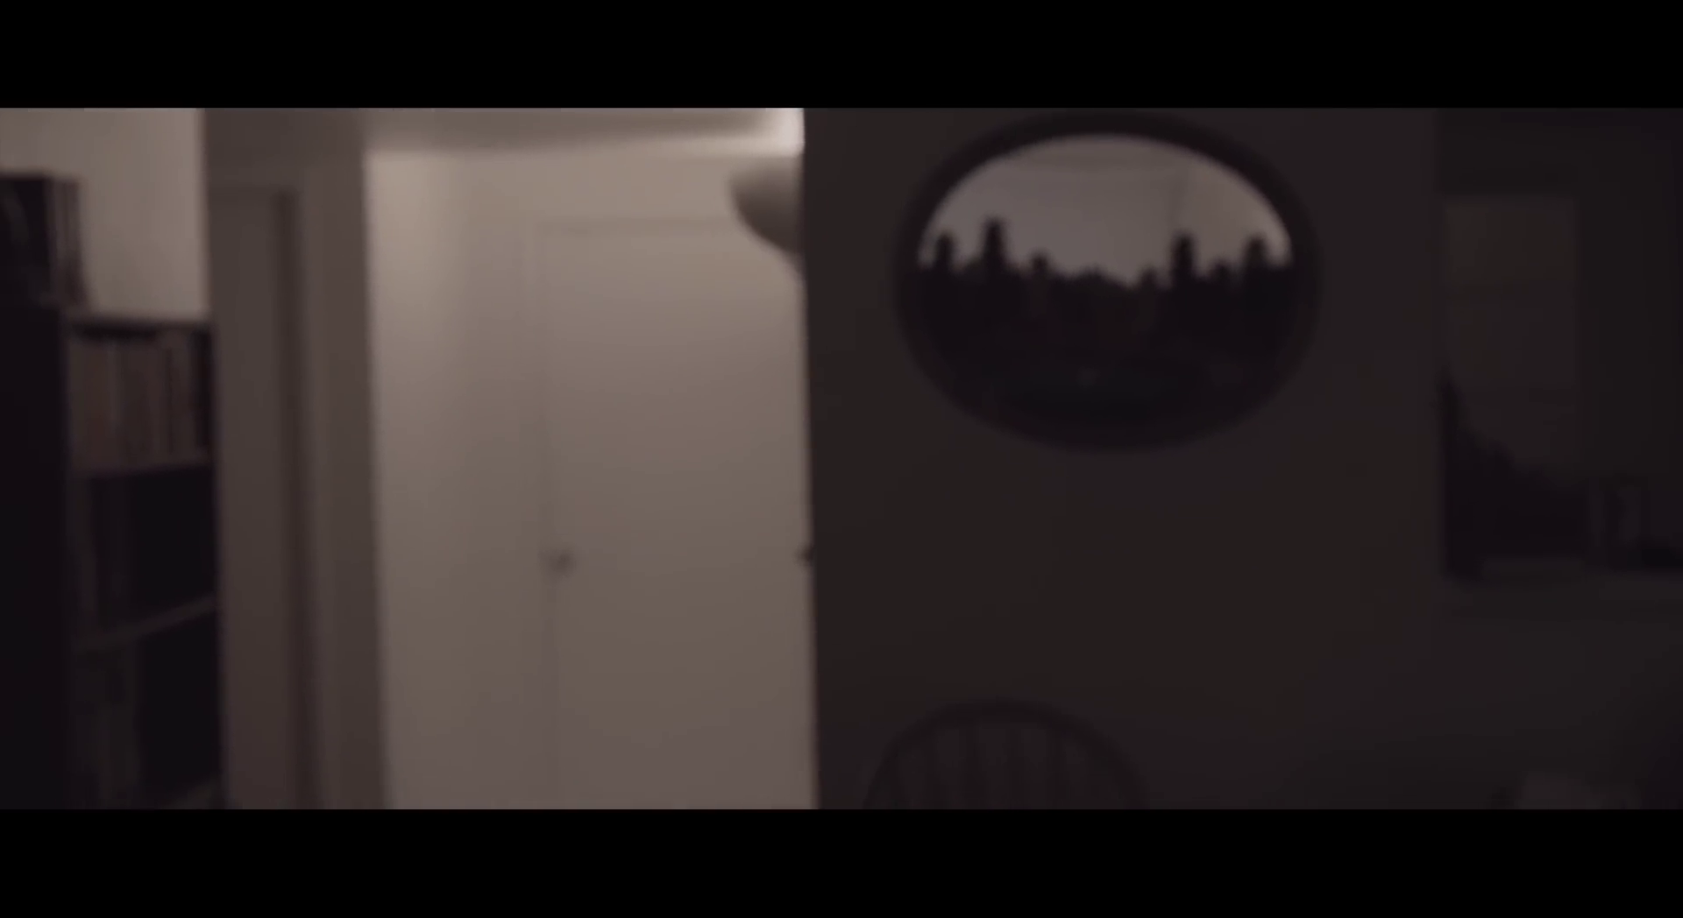
pyautogui.press('space')
pyautogui.press('Escape')
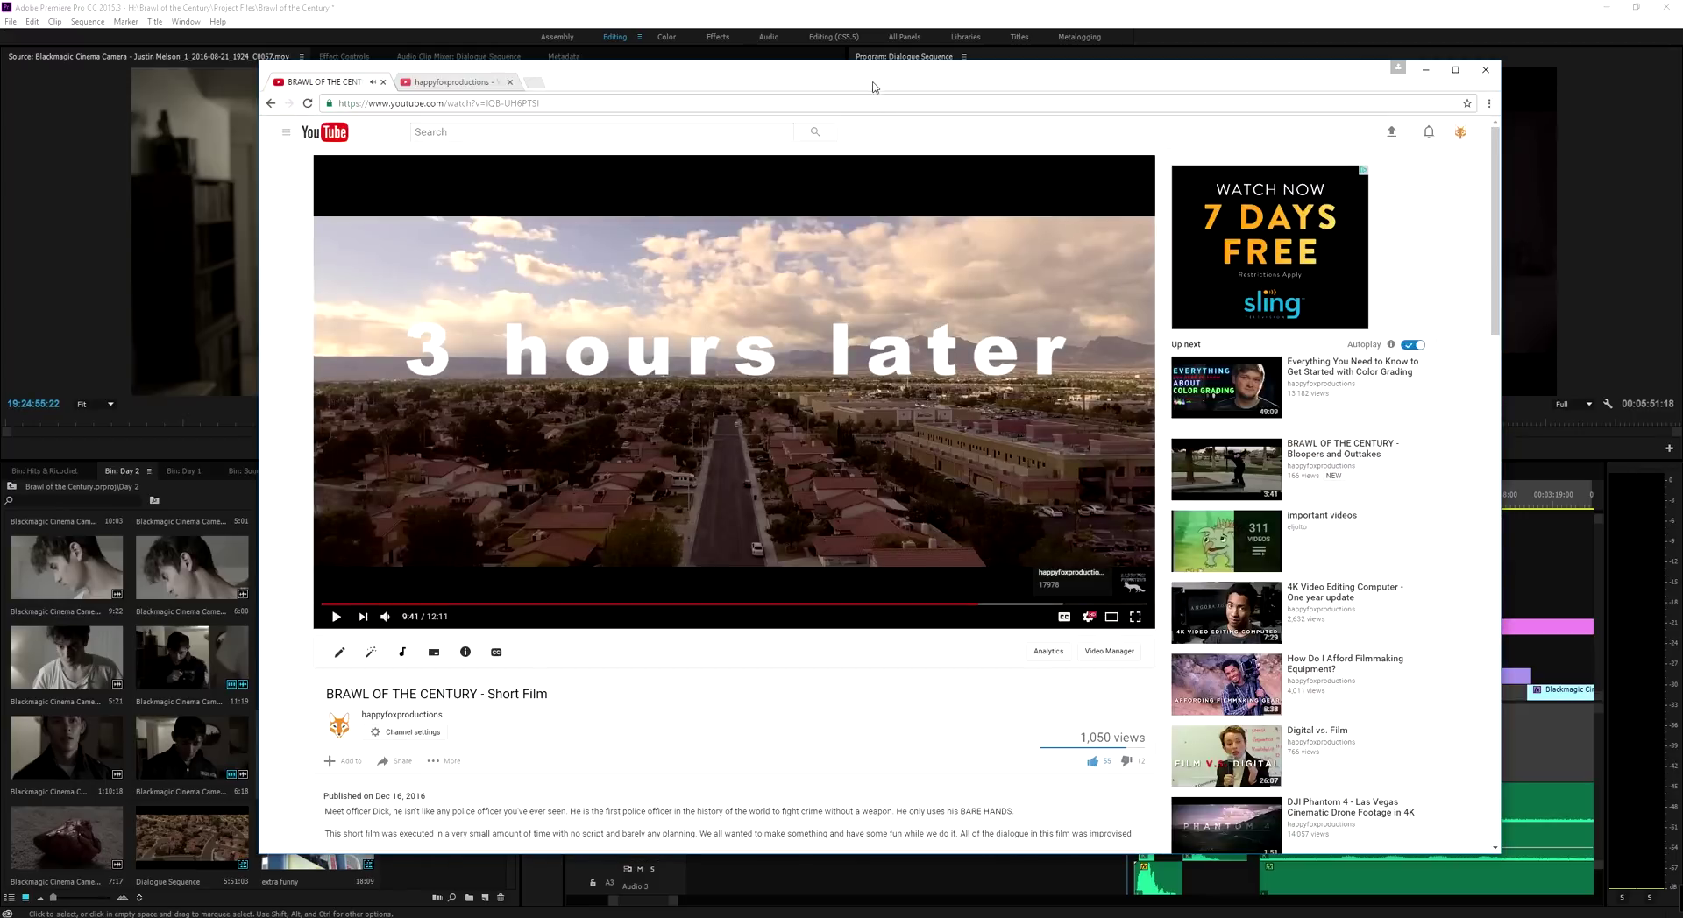
# Replay the boy's close-up from 9:36 to 9:39, then move the browser aside to reveal Premiere
pyautogui.click(973, 605)
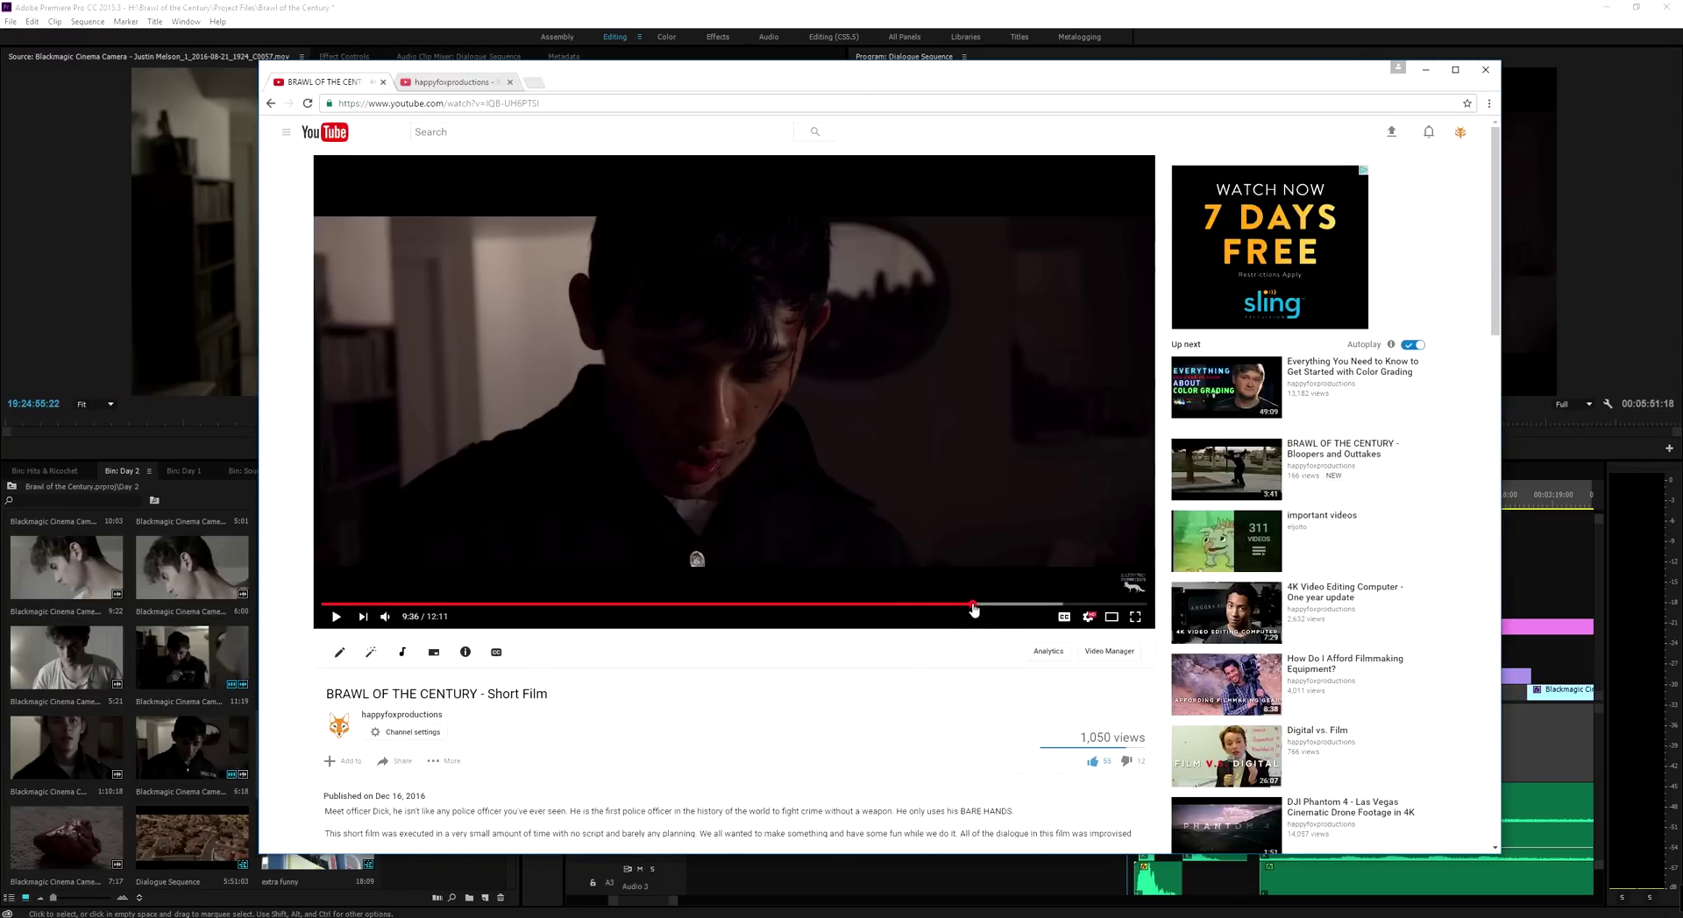
pyautogui.press('space')
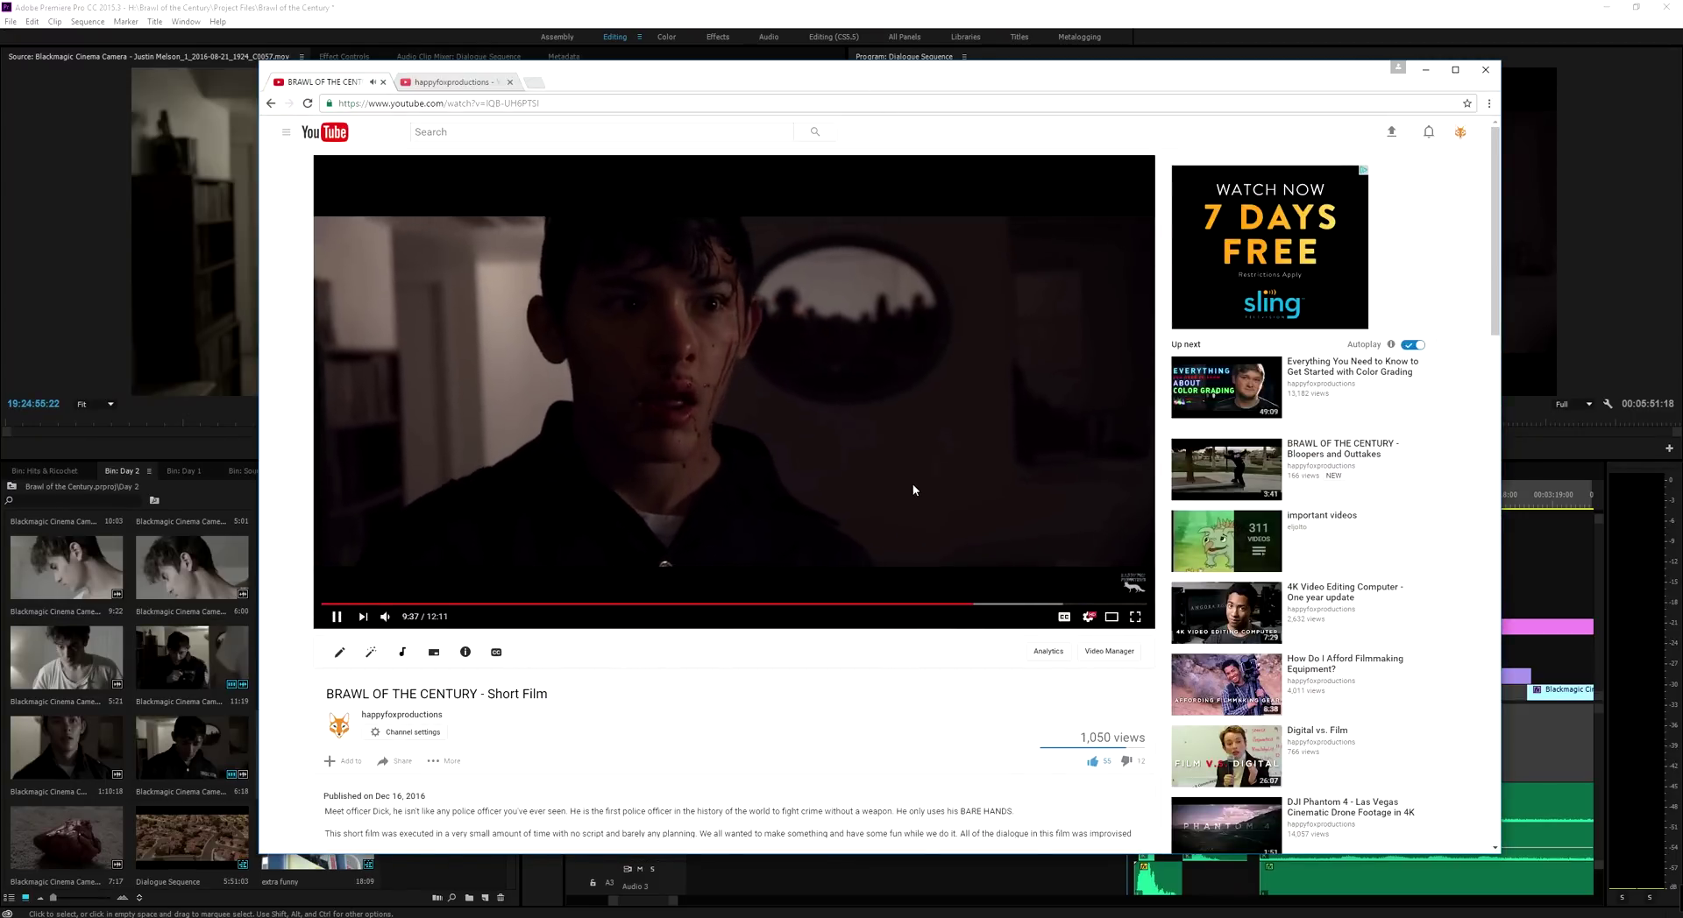
pyautogui.press('space')
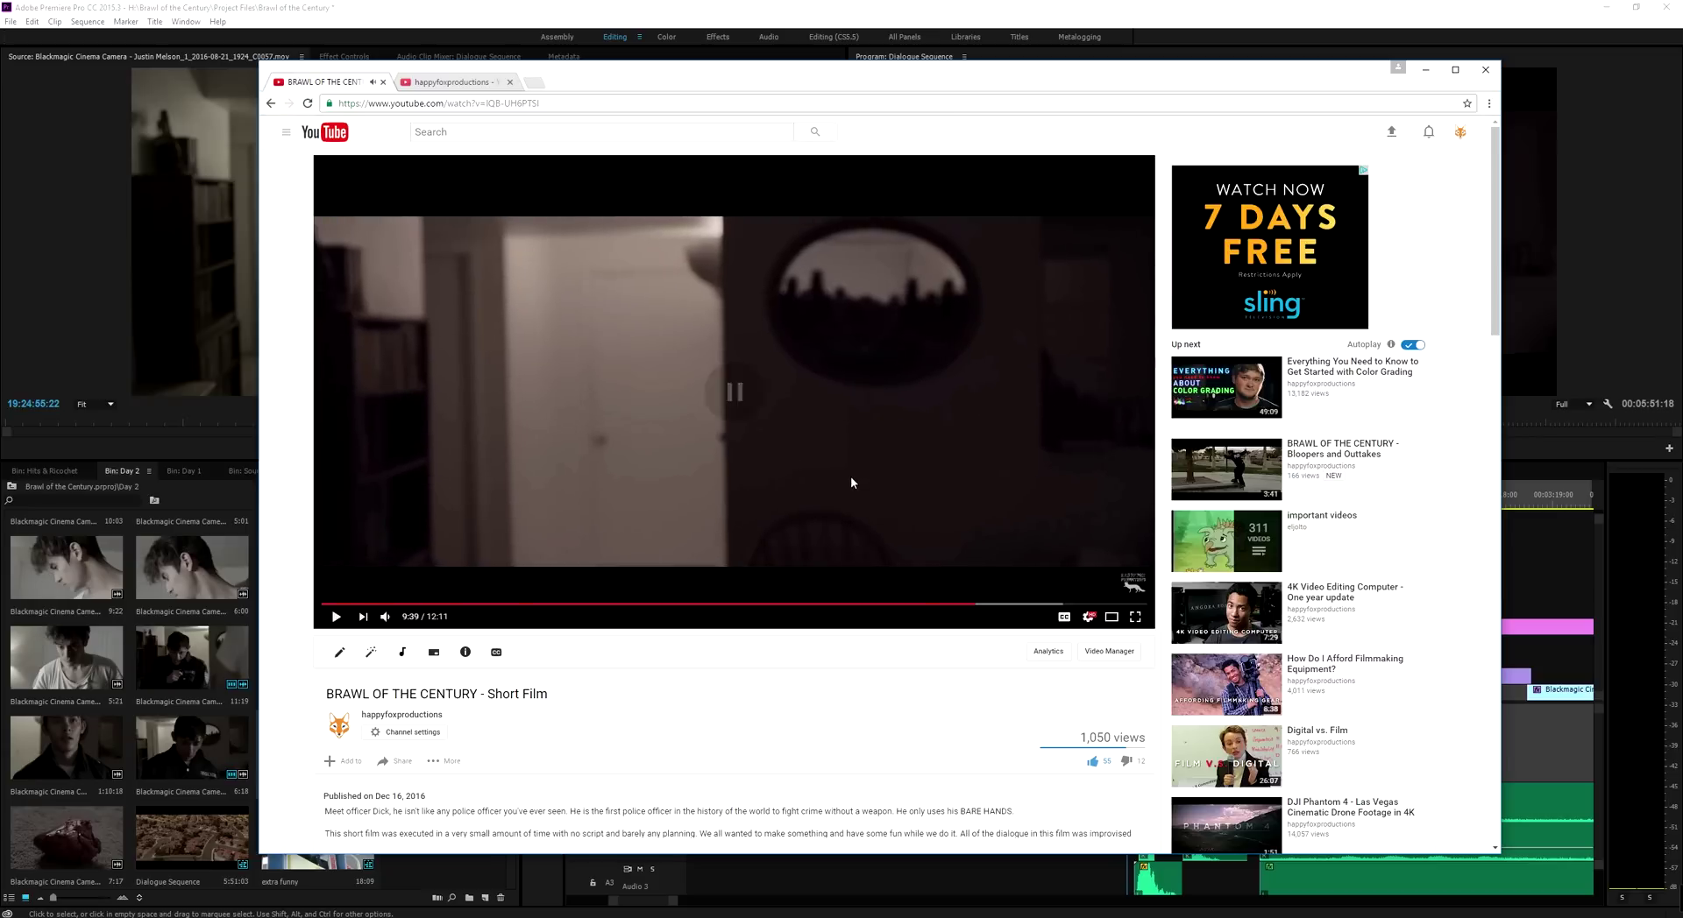
pyautogui.moveTo(566, 81); pyautogui.dragTo(1682, 144)
# Hide the V4 track and review playback full screen around 00:03:11, ending on the face shot
pyautogui.click(1125, 507)
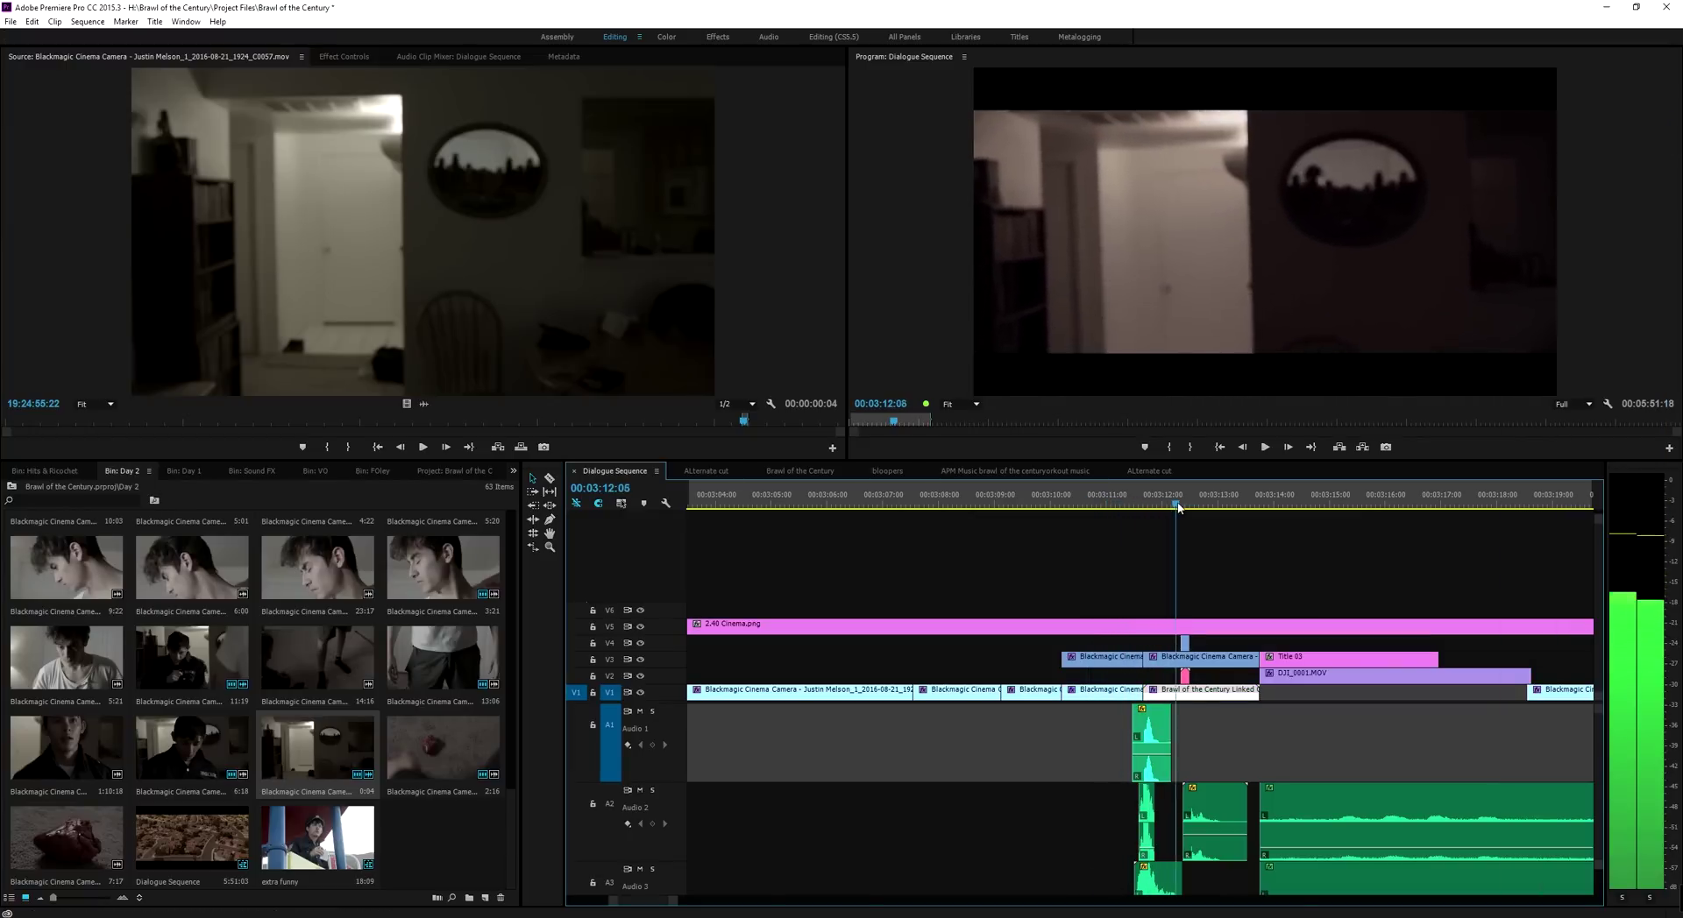
pyautogui.press('space')
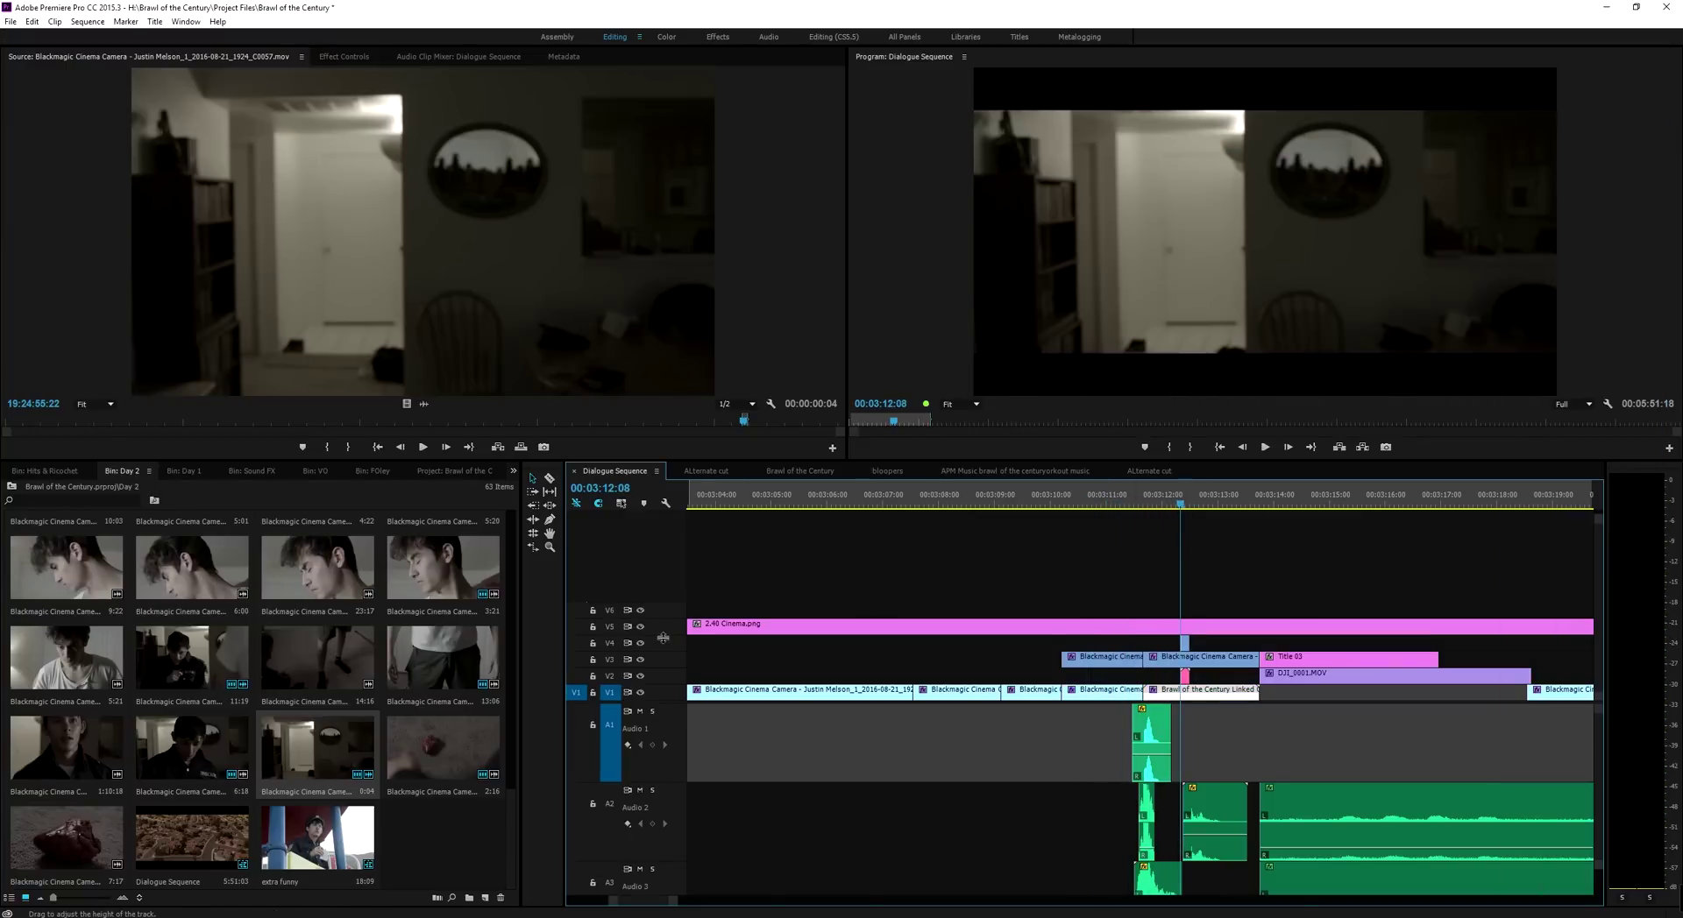
pyautogui.click(640, 643)
pyautogui.moveTo(1182, 497); pyautogui.dragTo(1205, 497)
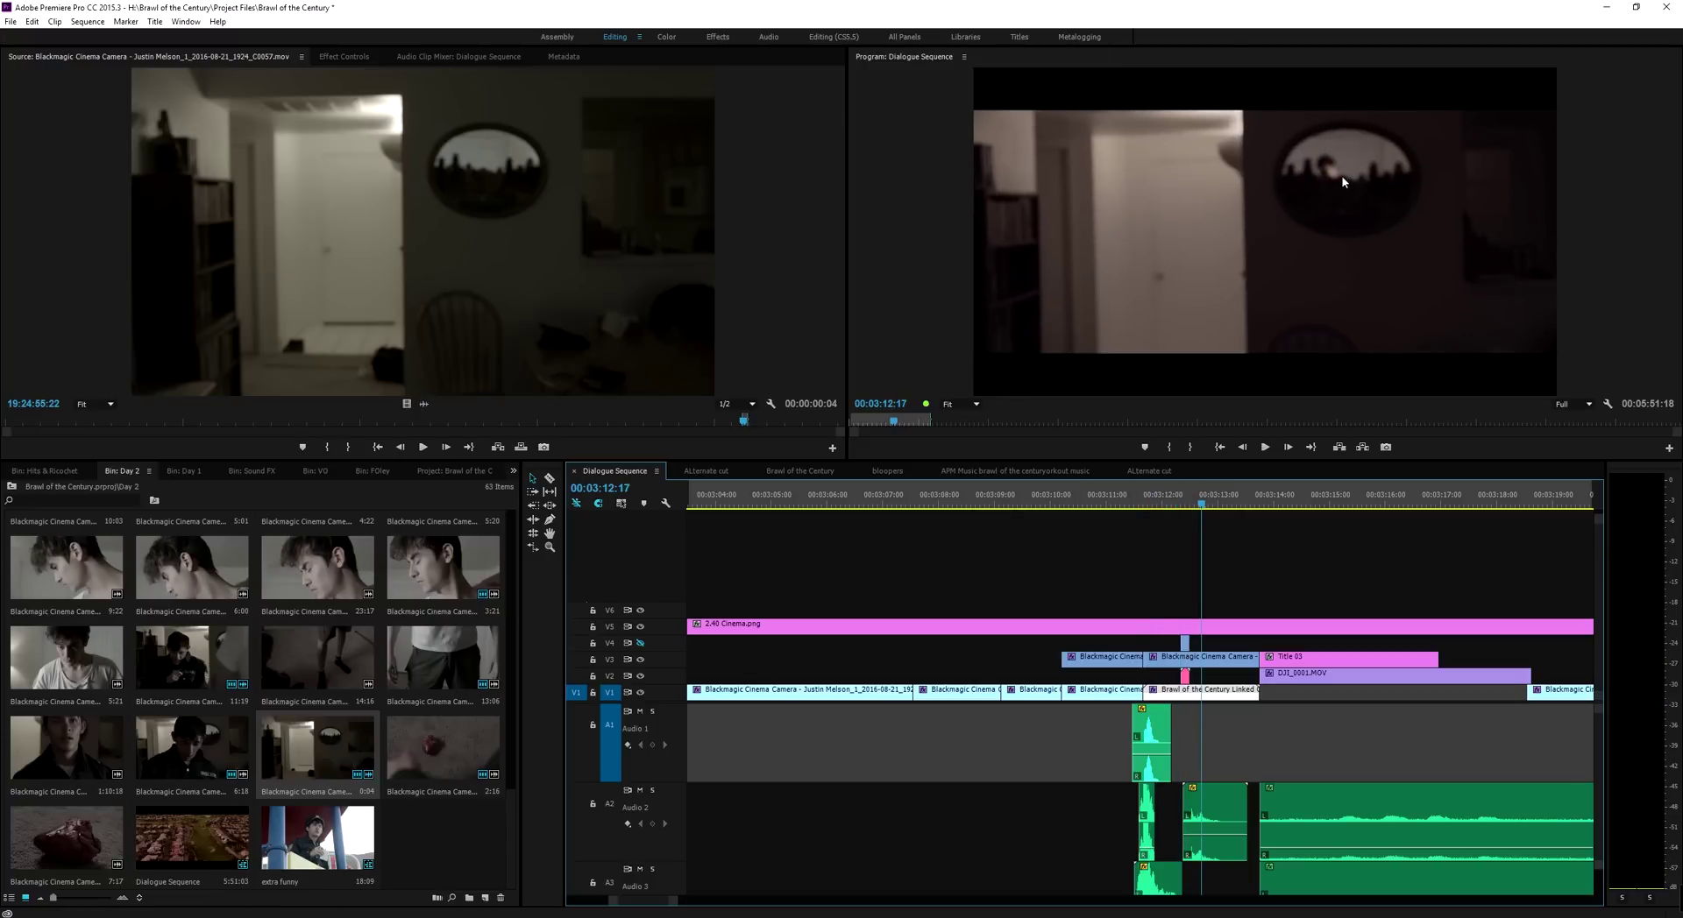
pyautogui.click(1101, 501)
pyautogui.click(1159, 261)
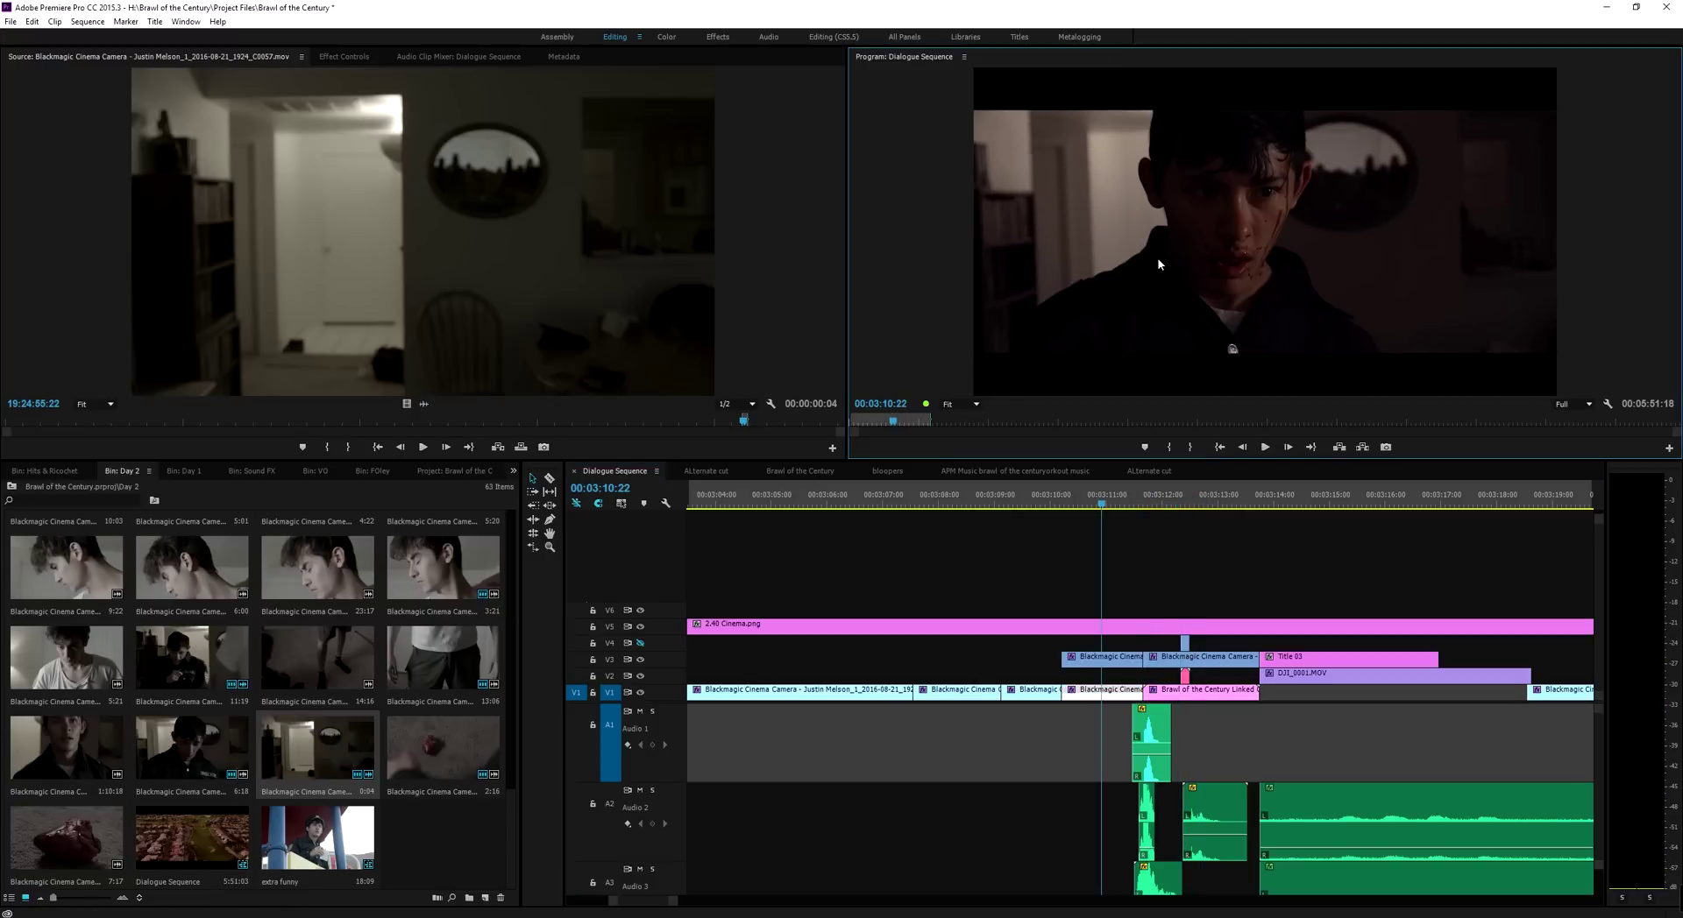
pyautogui.press('`')
pyautogui.press('space')
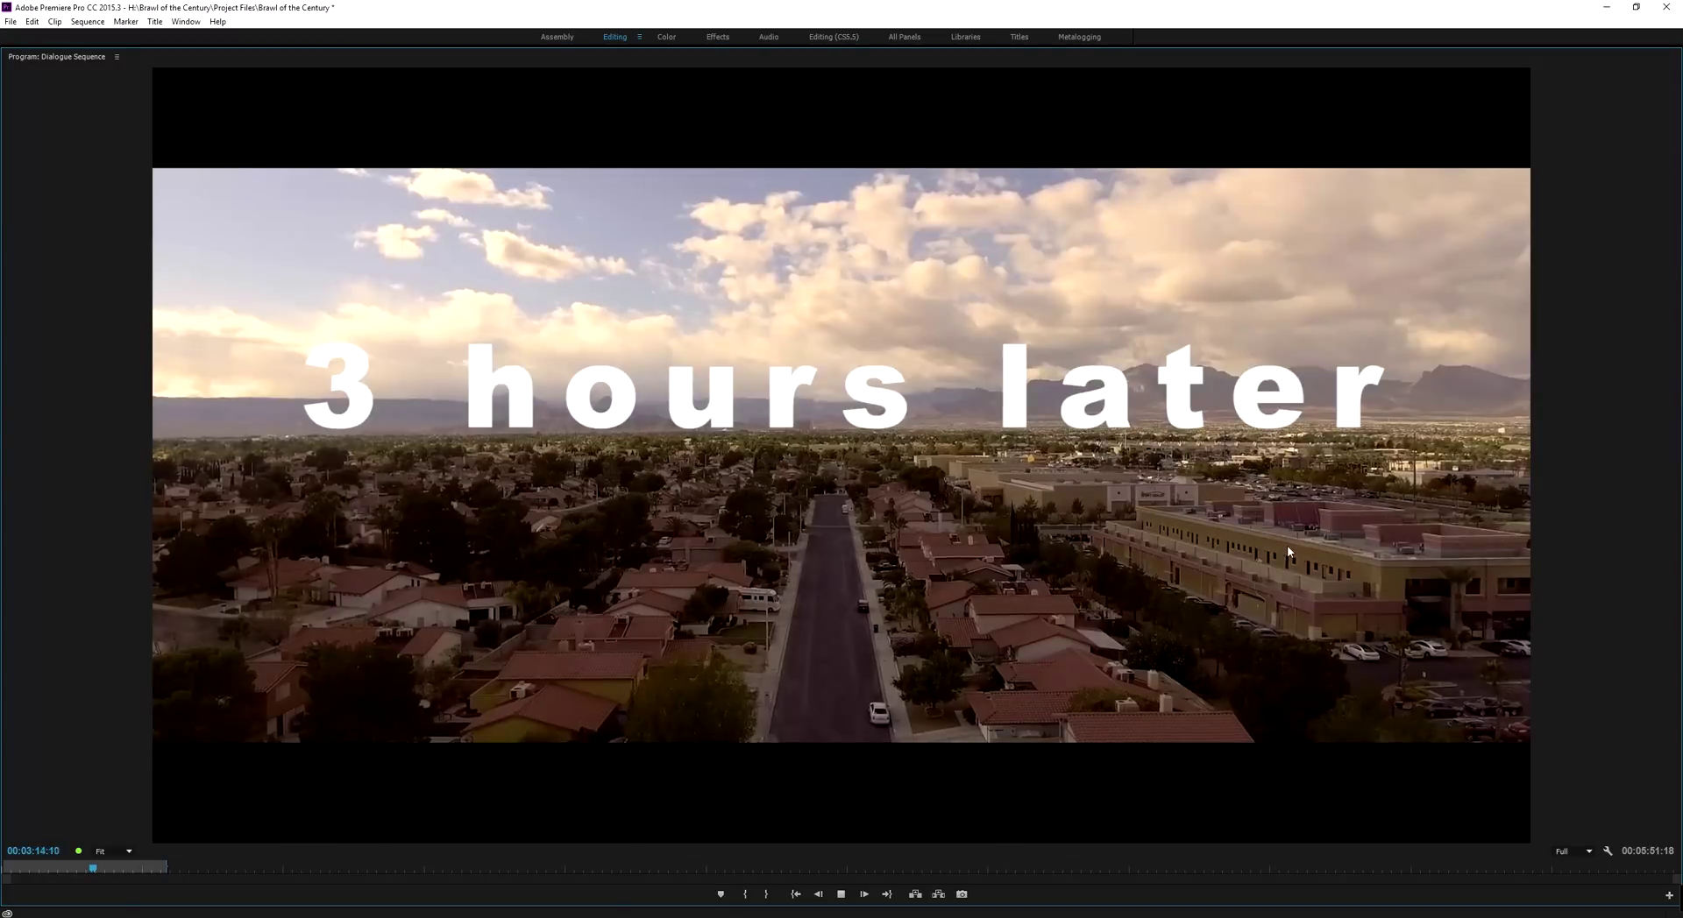
pyautogui.press('`')
pyautogui.click(1160, 497)
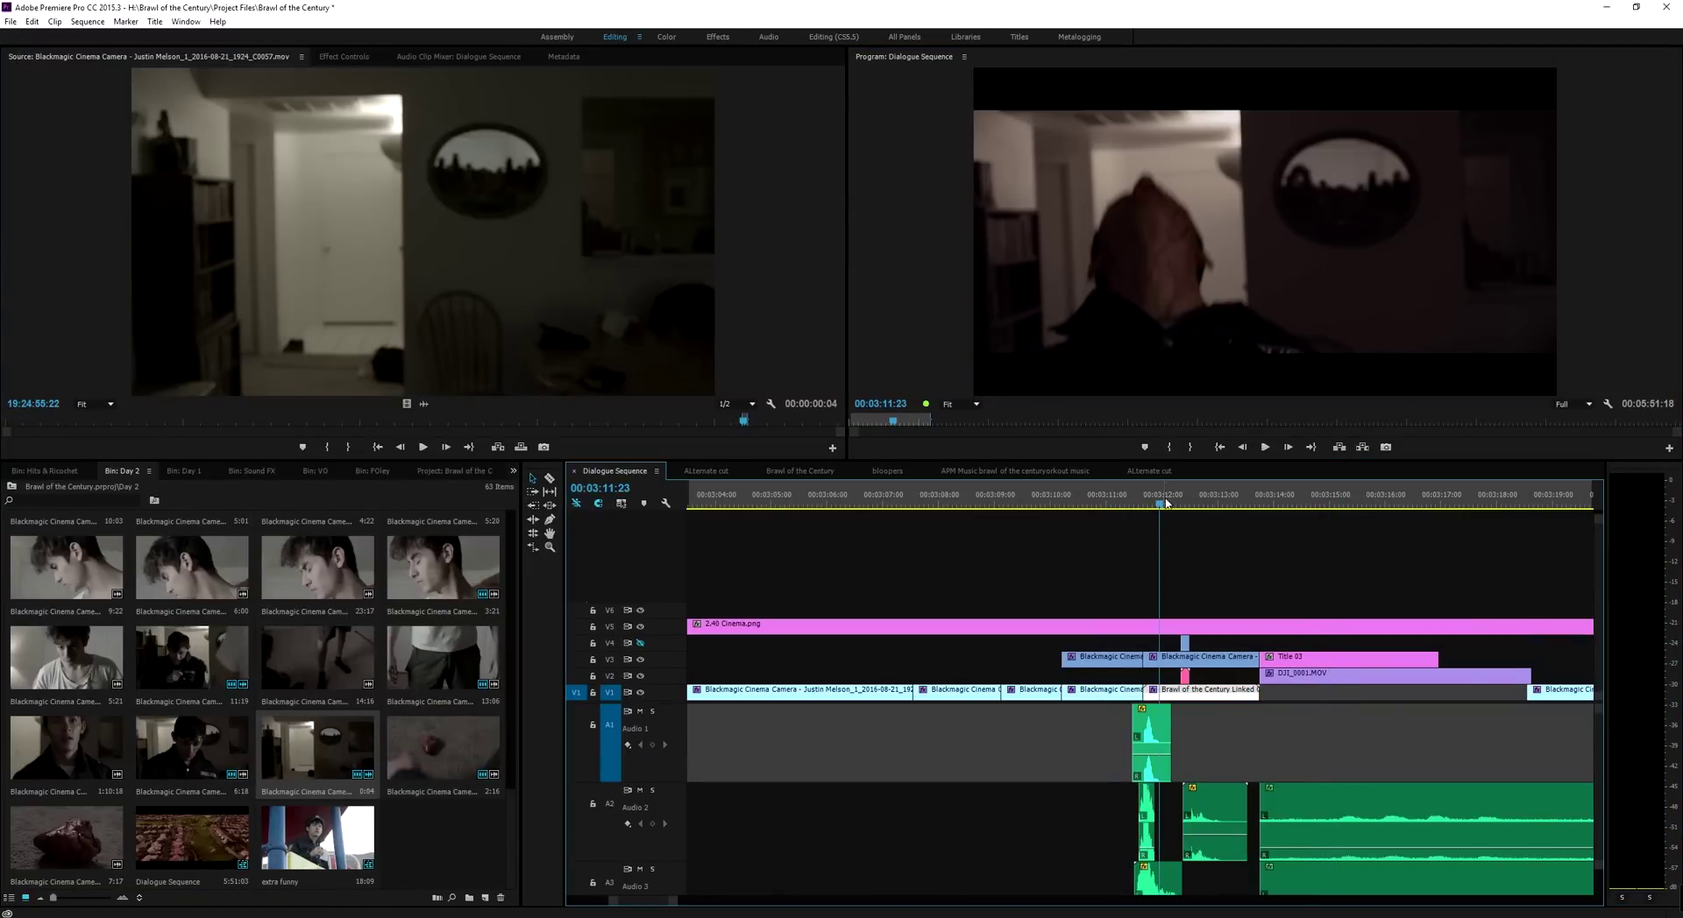
pyautogui.moveTo(1162, 499)
pyautogui.mouseDown()
pyautogui.moveTo(1114, 503)
pyautogui.moveTo(1184, 505)
pyautogui.mouseUp()
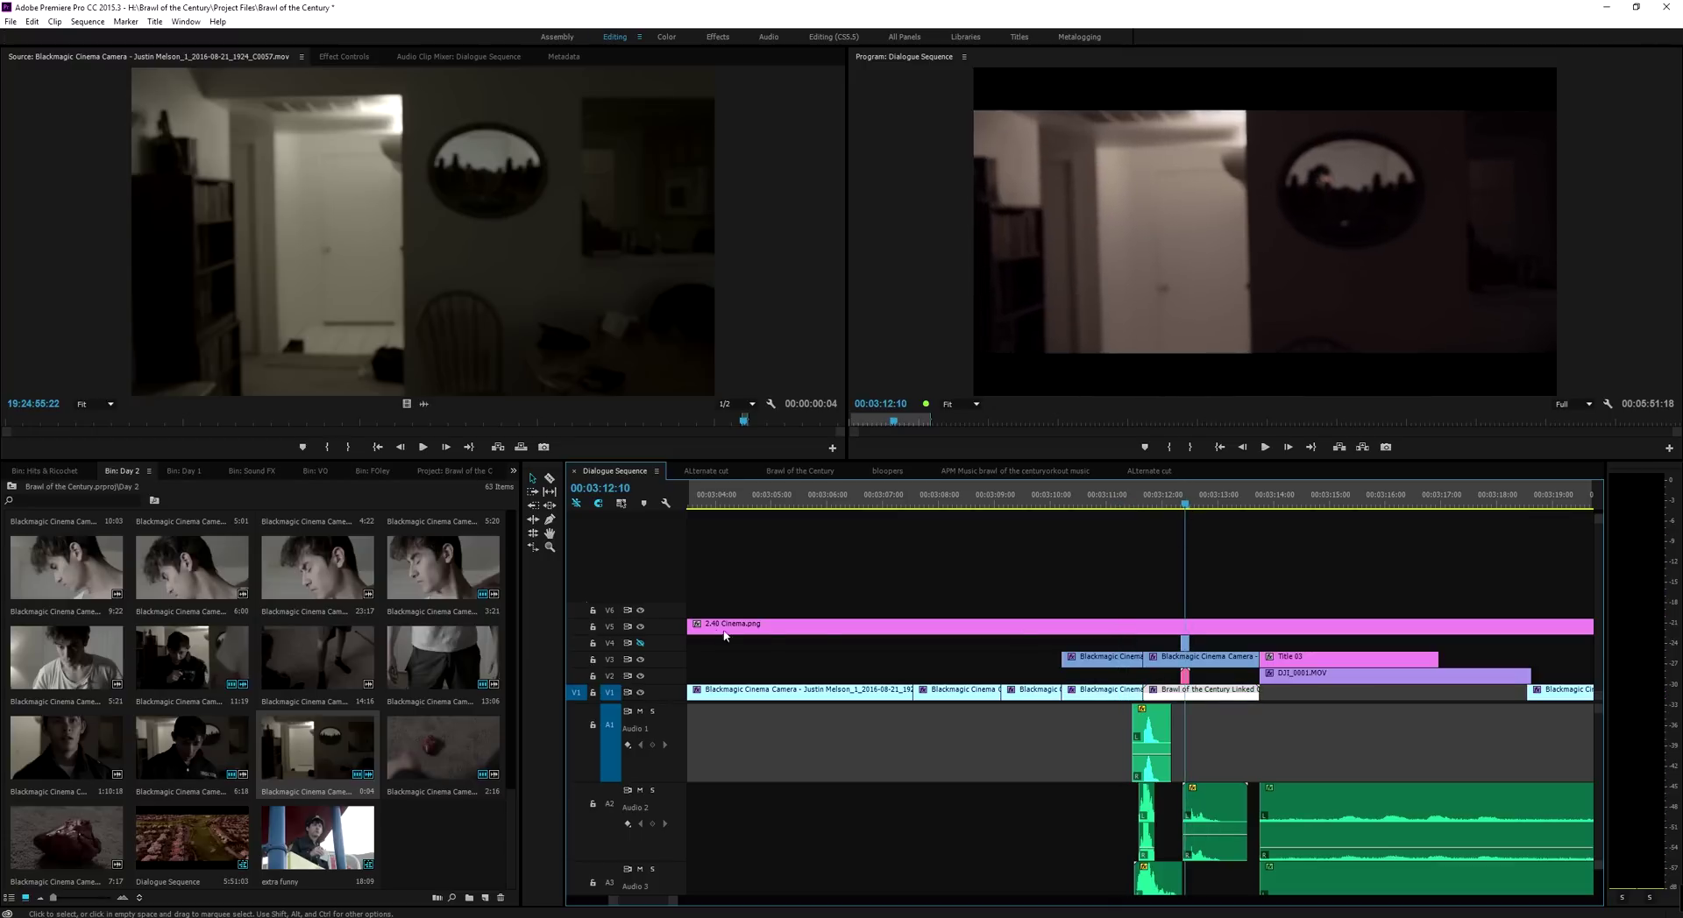
# Turn V4 output back on and replace the V3 camera clip with a linked After Effects composition
pyautogui.click(641, 644)
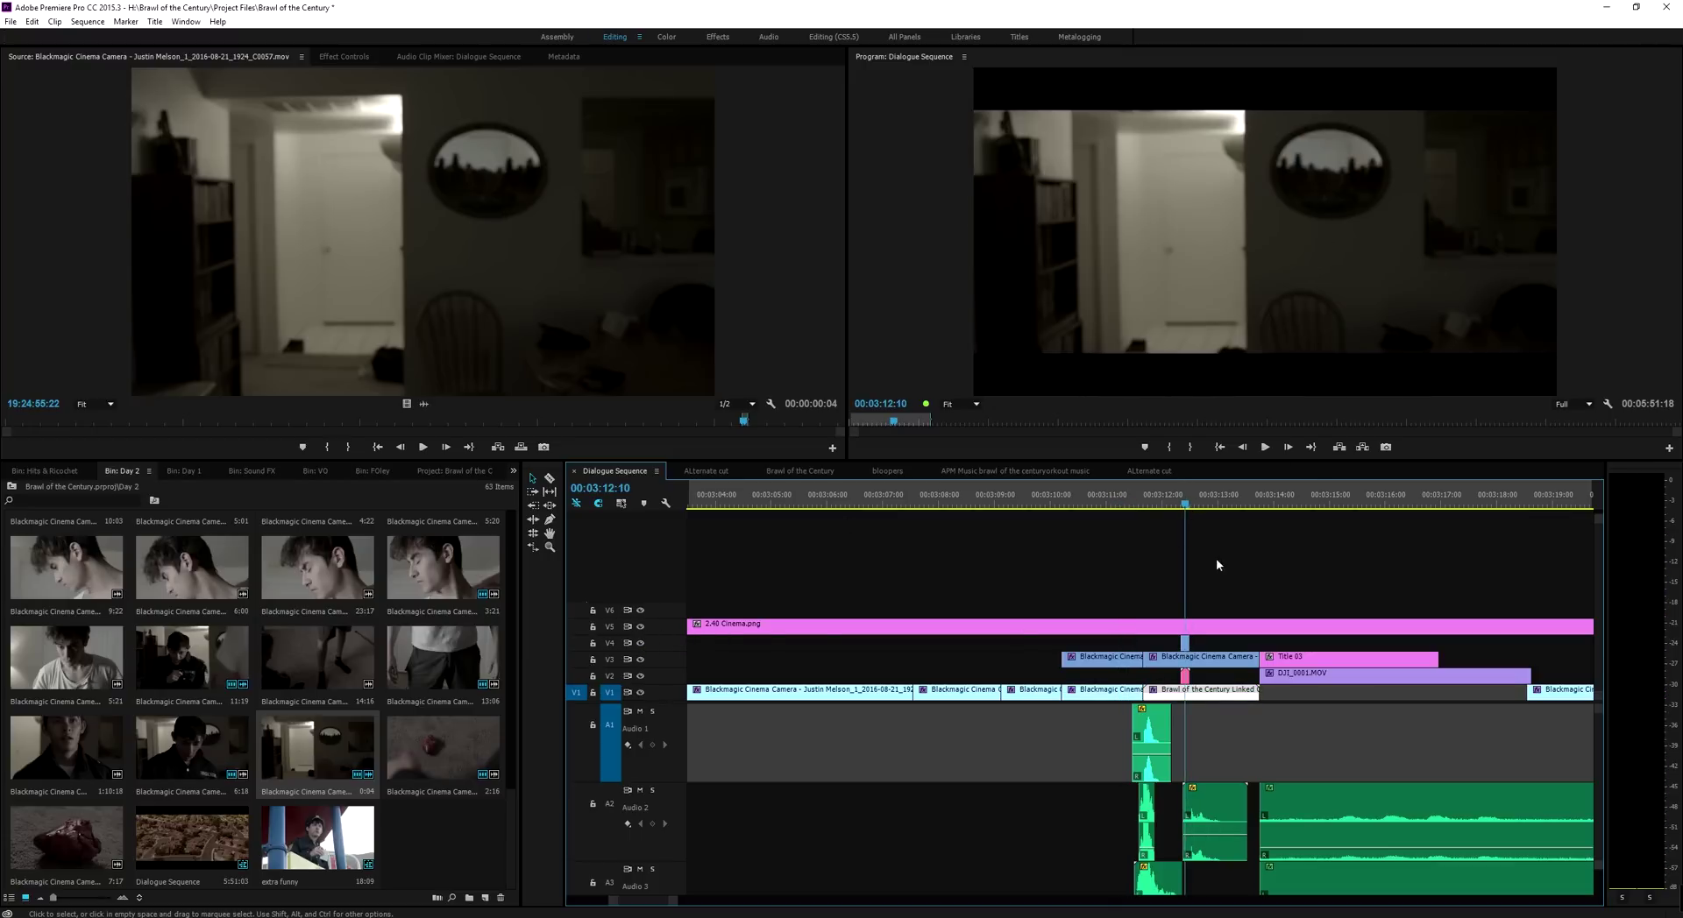
pyautogui.click(1164, 504)
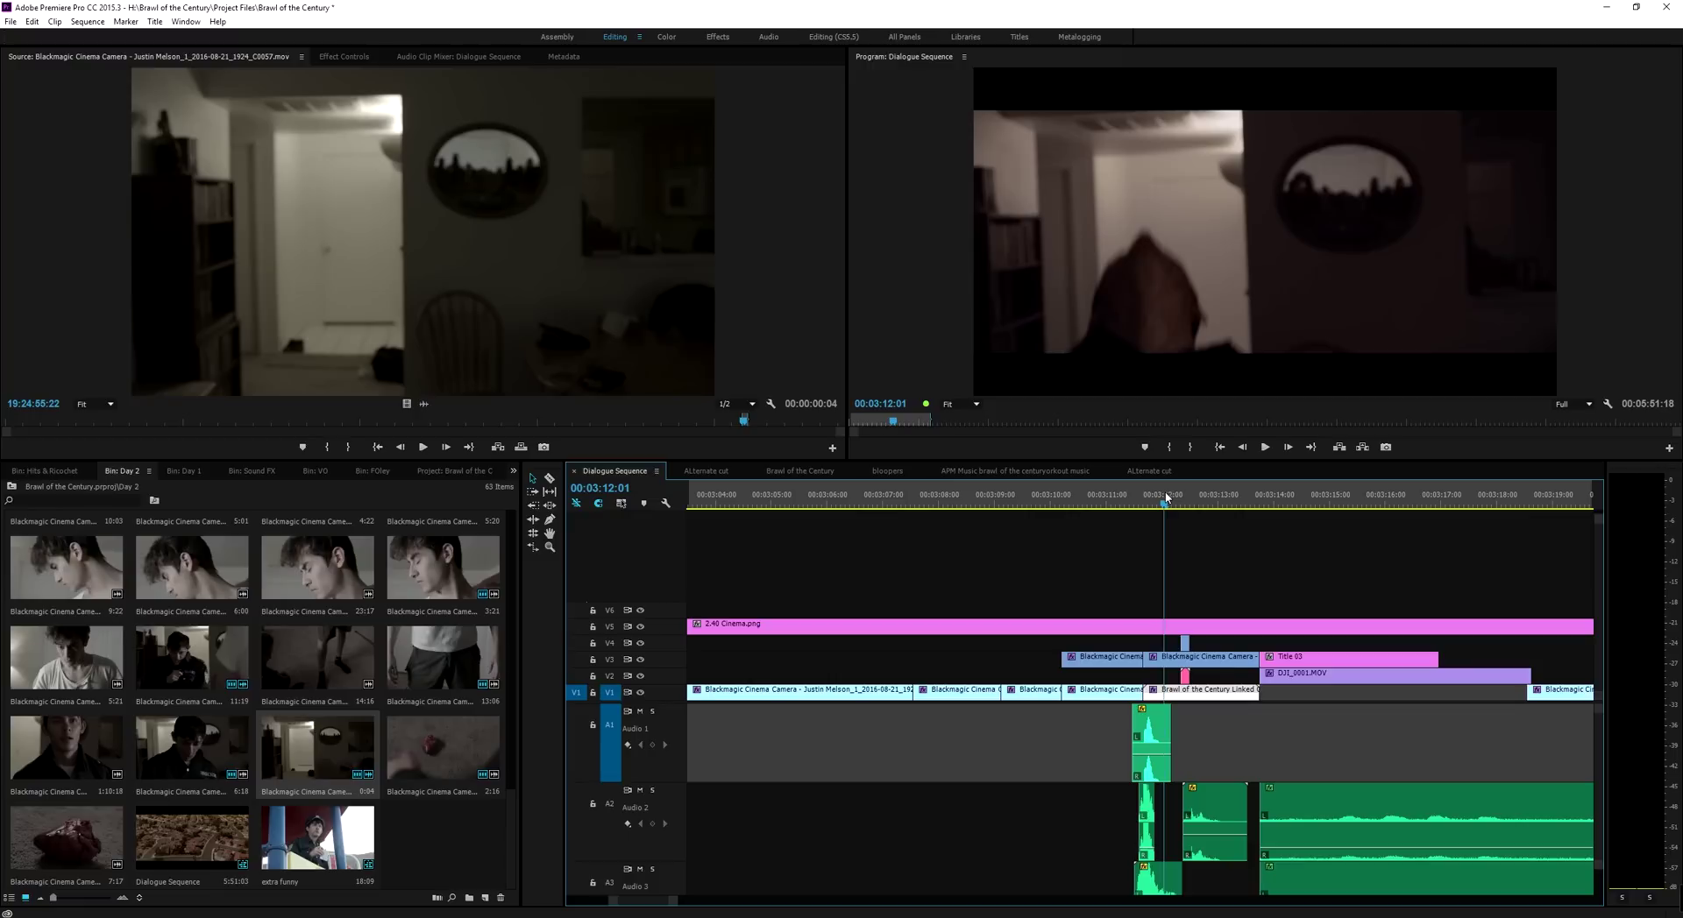
pyautogui.click(1171, 663)
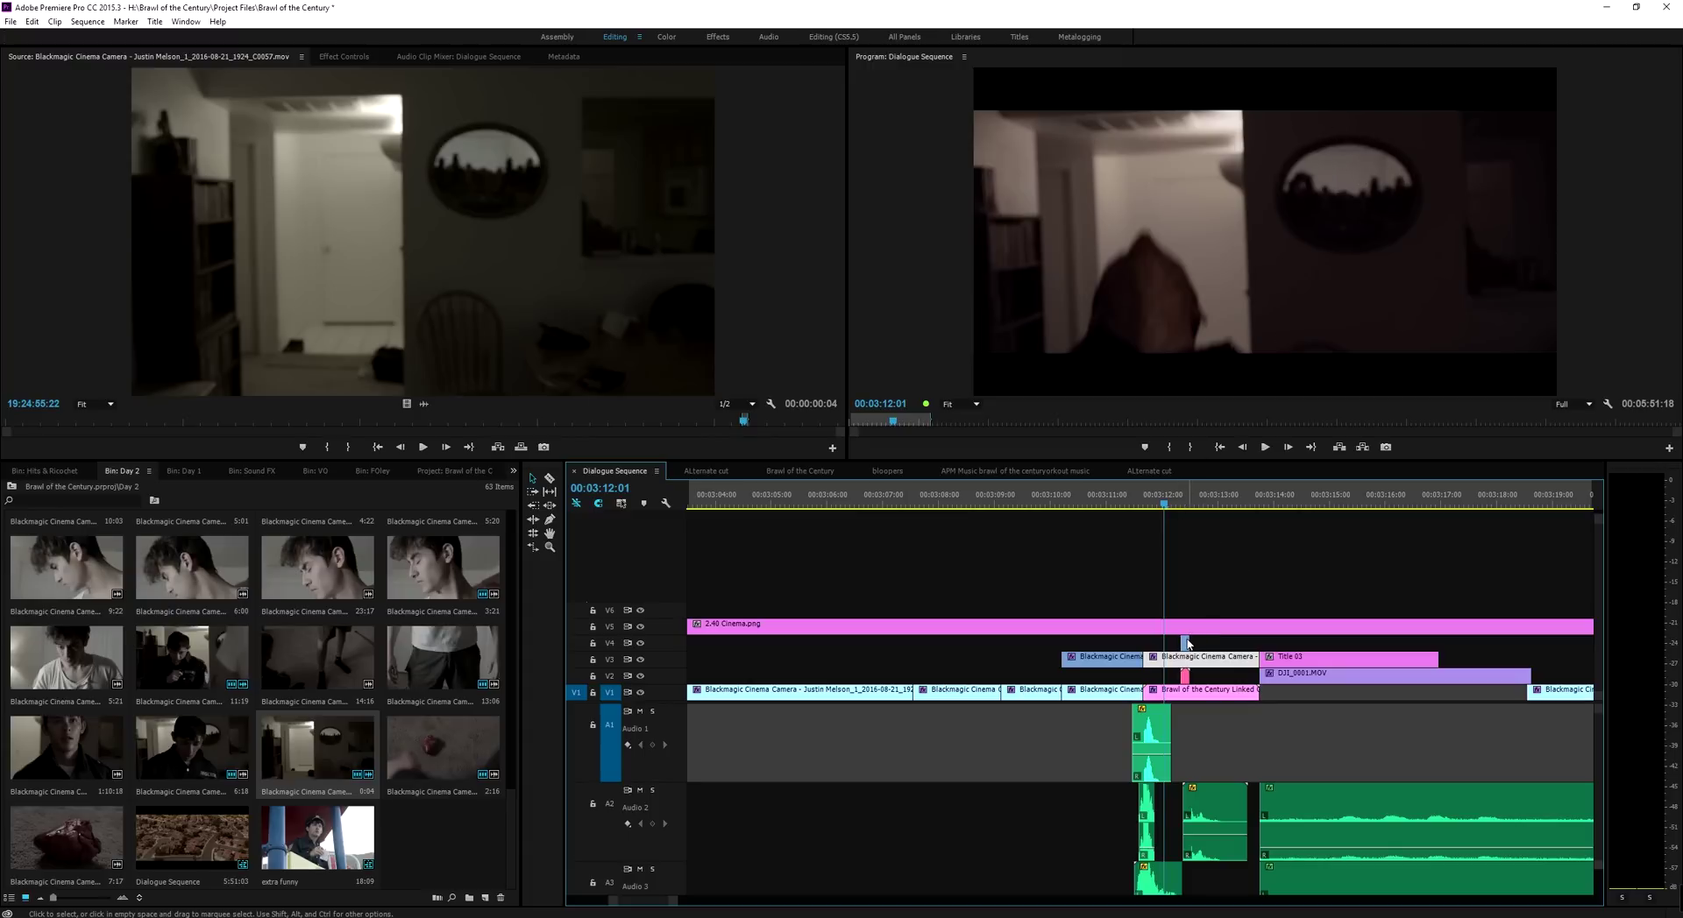
pyautogui.rightClick(1175, 663)
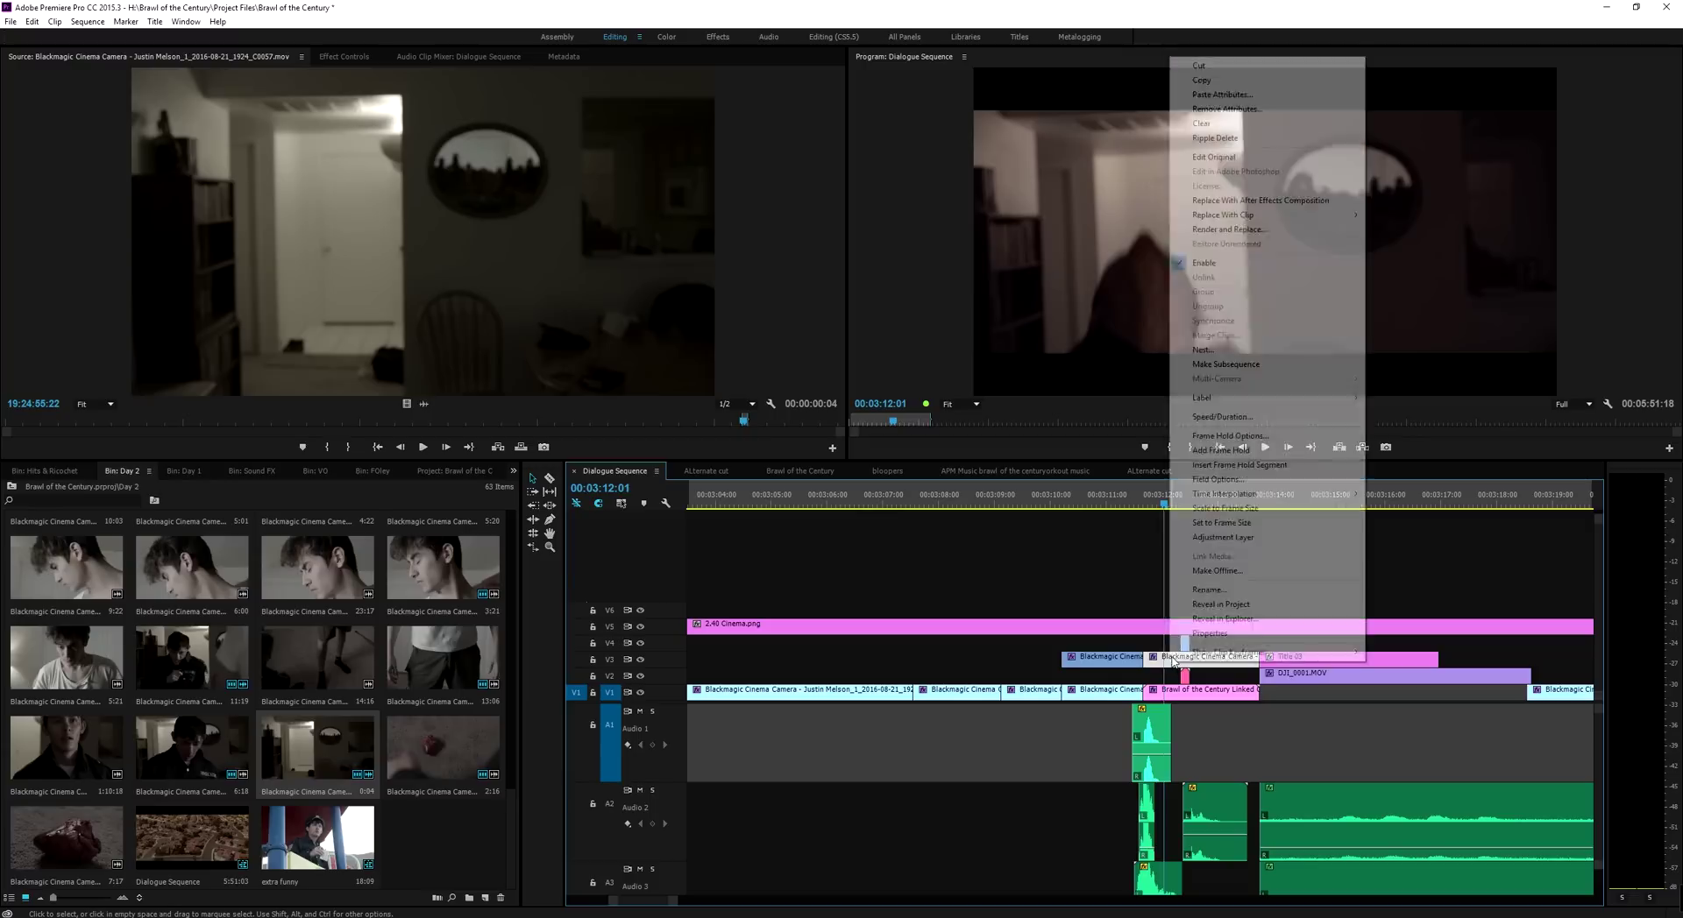
pyautogui.click(1275, 201)
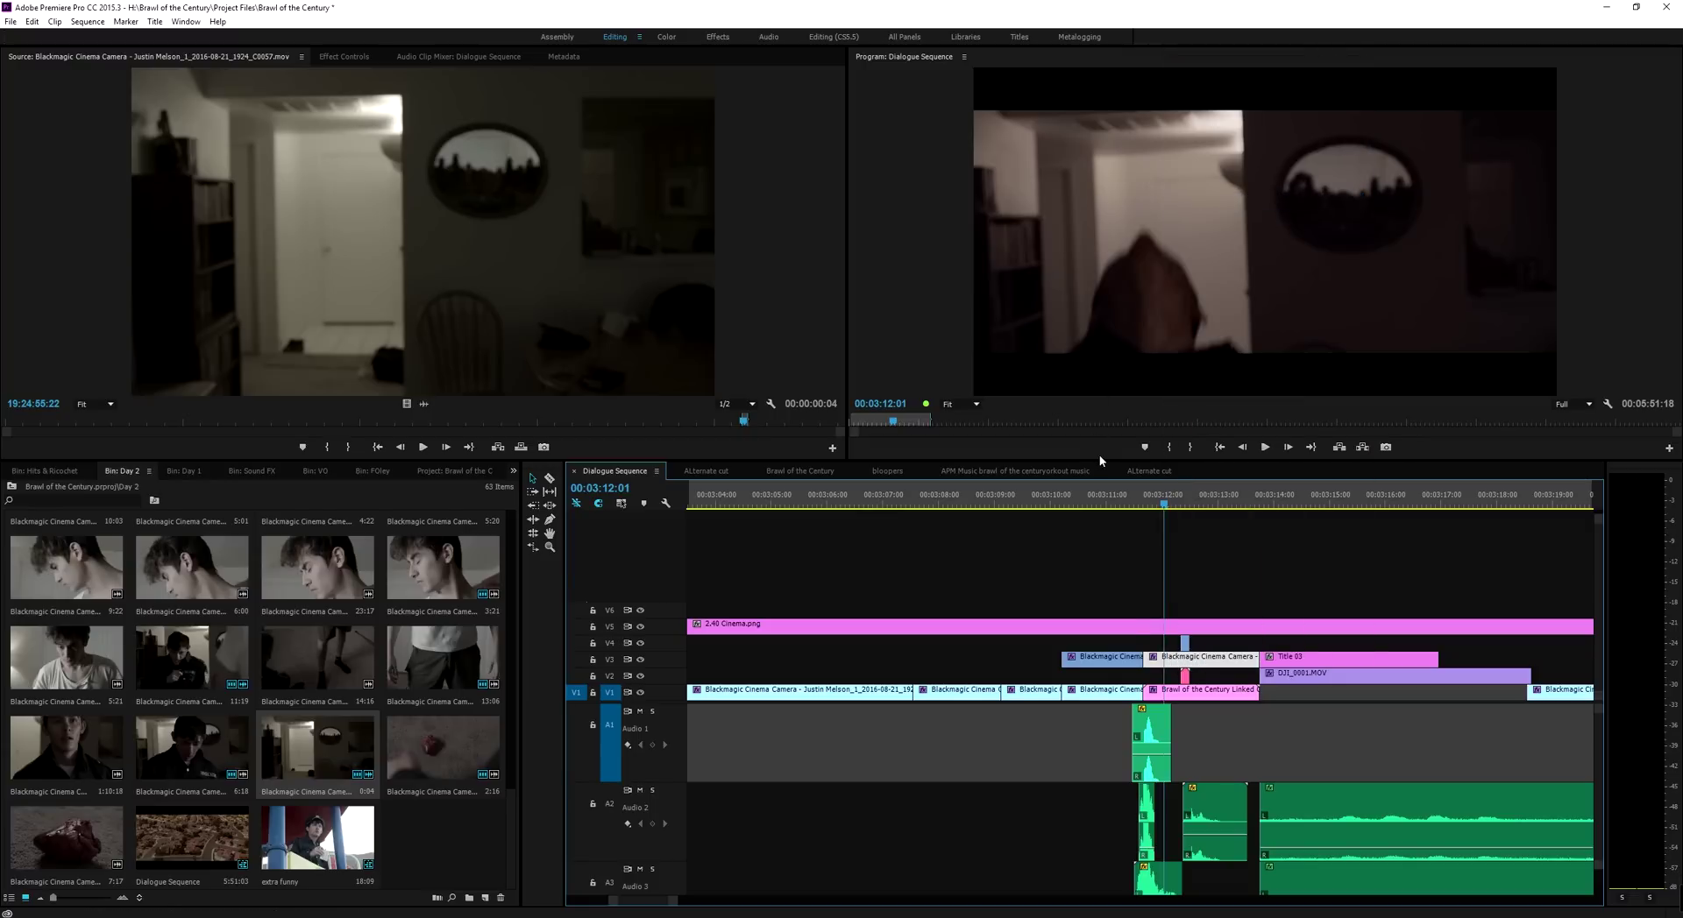
pyautogui.hotkey('alt', 'Tab')
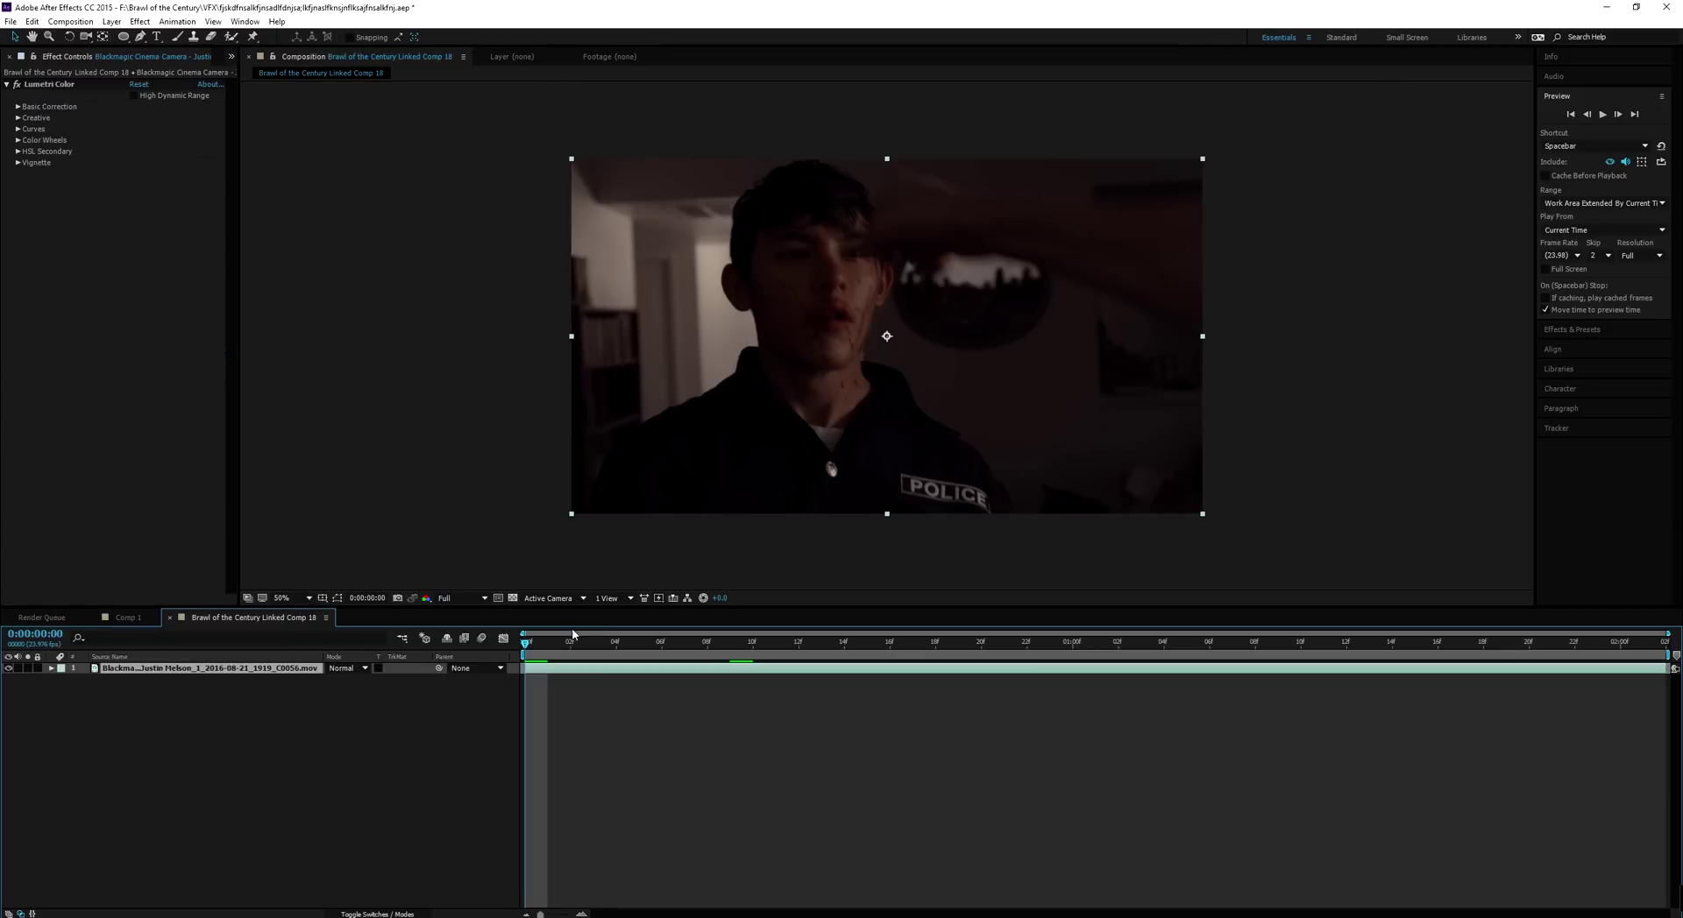
# Disable the Lumetri Color effect on the linked comp's footage, check the ungraded frames, and return to Premiere
pyautogui.moveTo(534, 646); pyautogui.dragTo(1026, 612)
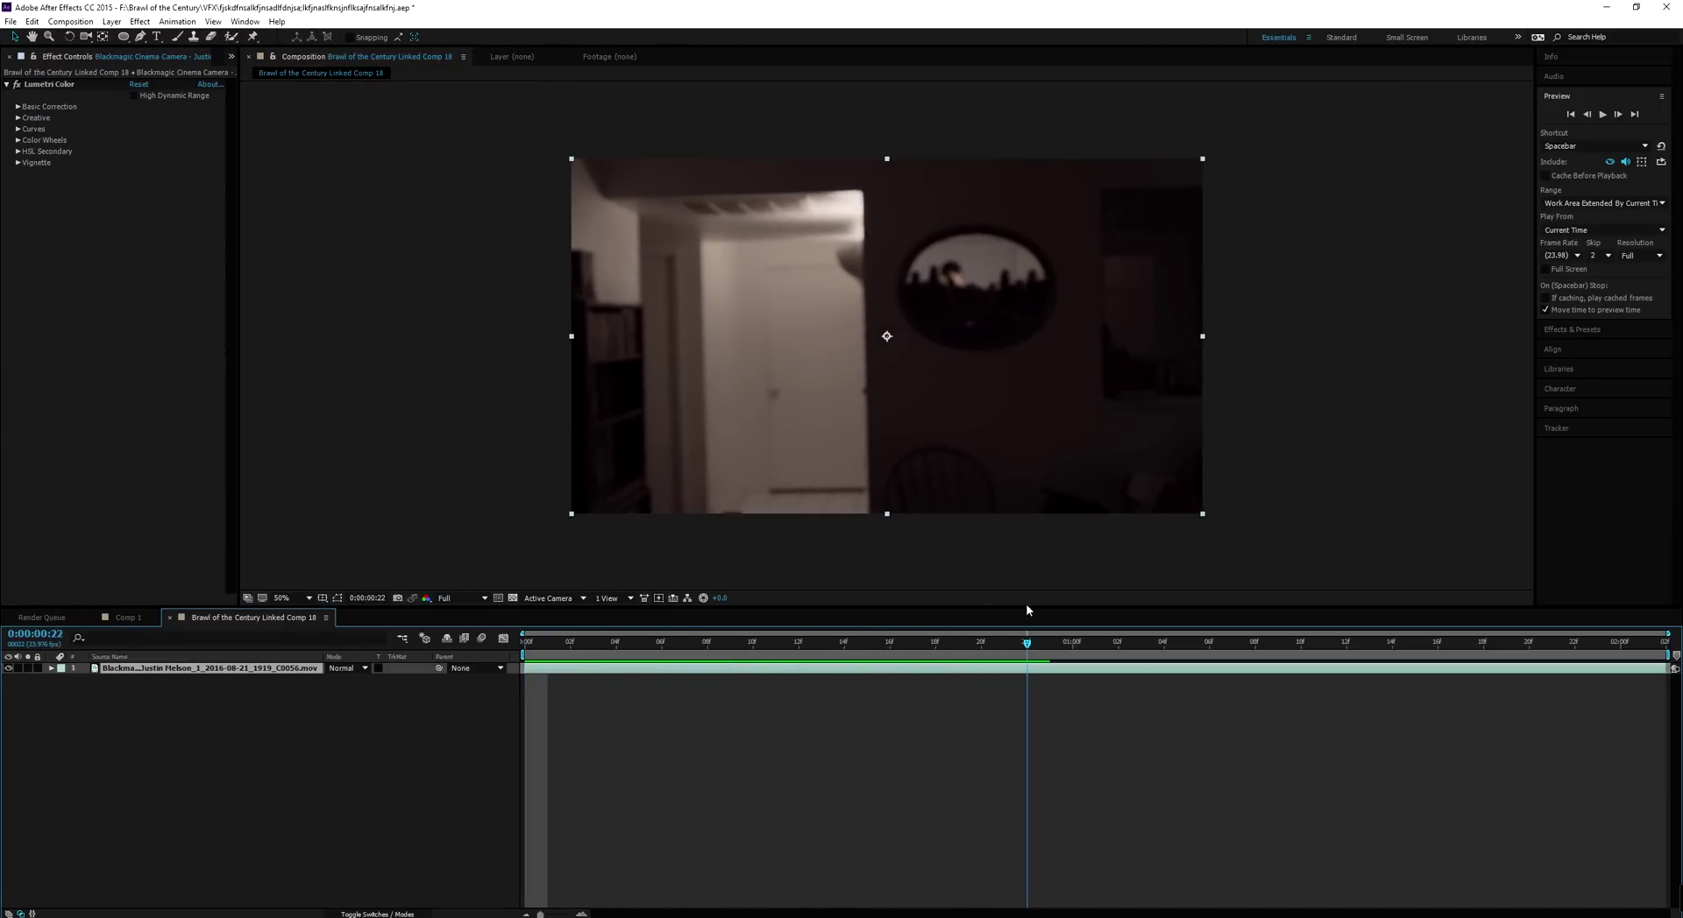
pyautogui.click(17, 85)
pyautogui.moveTo(524, 643); pyautogui.dragTo(867, 782)
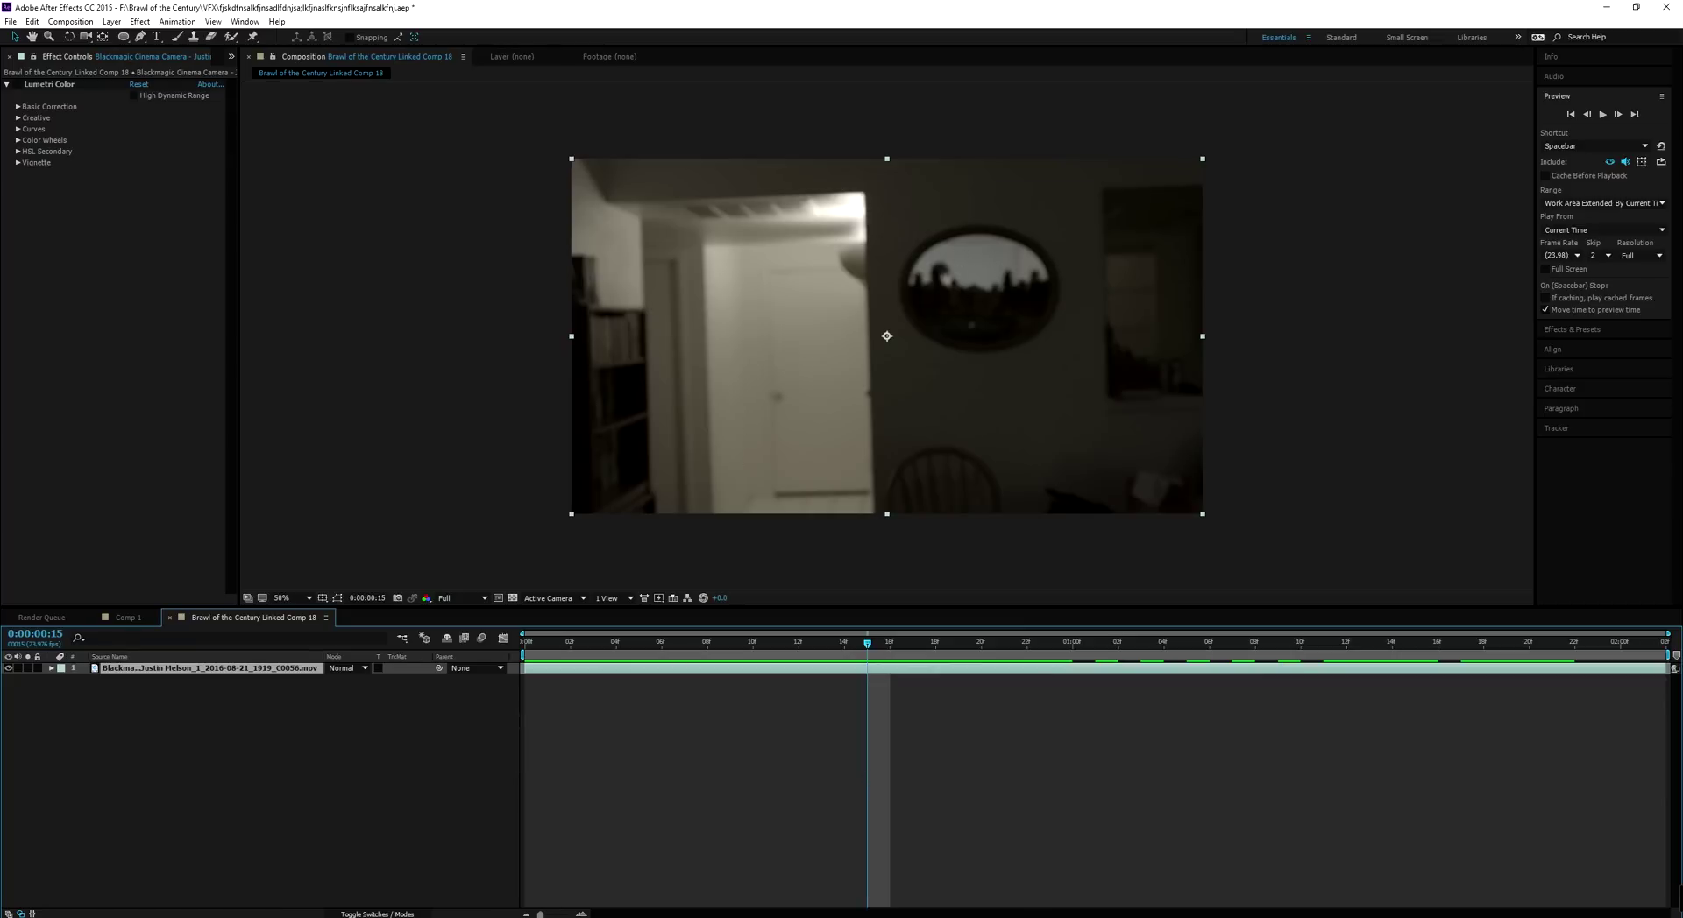
pyautogui.hotkey('alt', 'Tab')
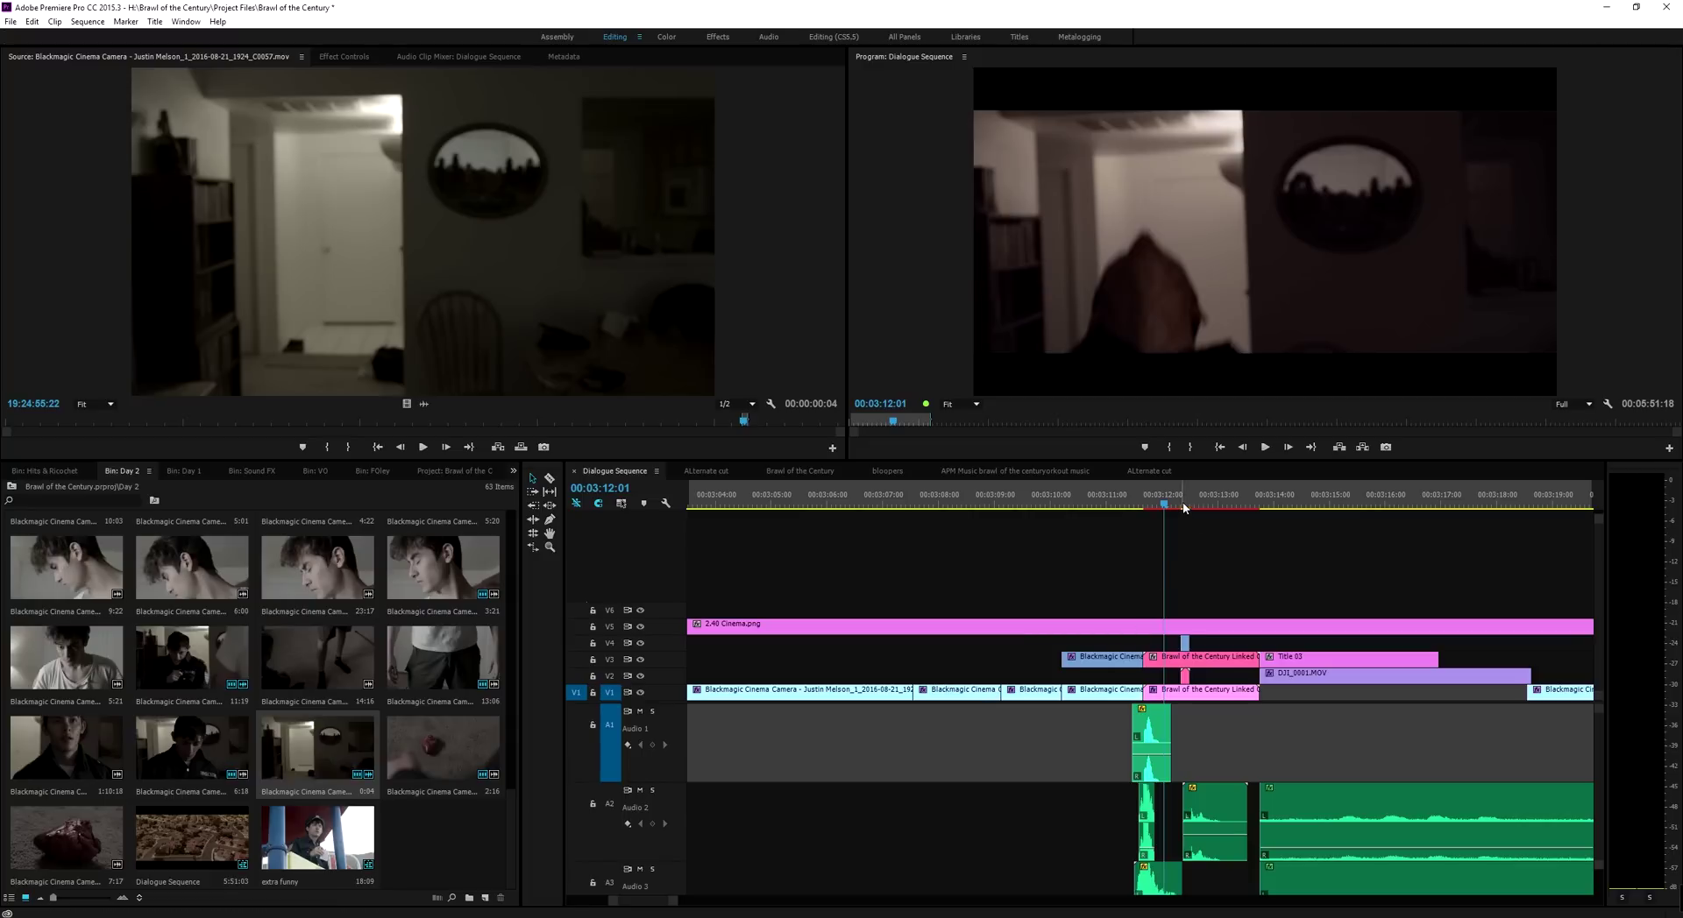
# Replace the small V4 clip at 00:03:12:08 with linked Comp 19 and select its footage layer
pyautogui.click(1183, 504)
pyautogui.moveTo(1186, 507); pyautogui.dragTo(1190, 505)
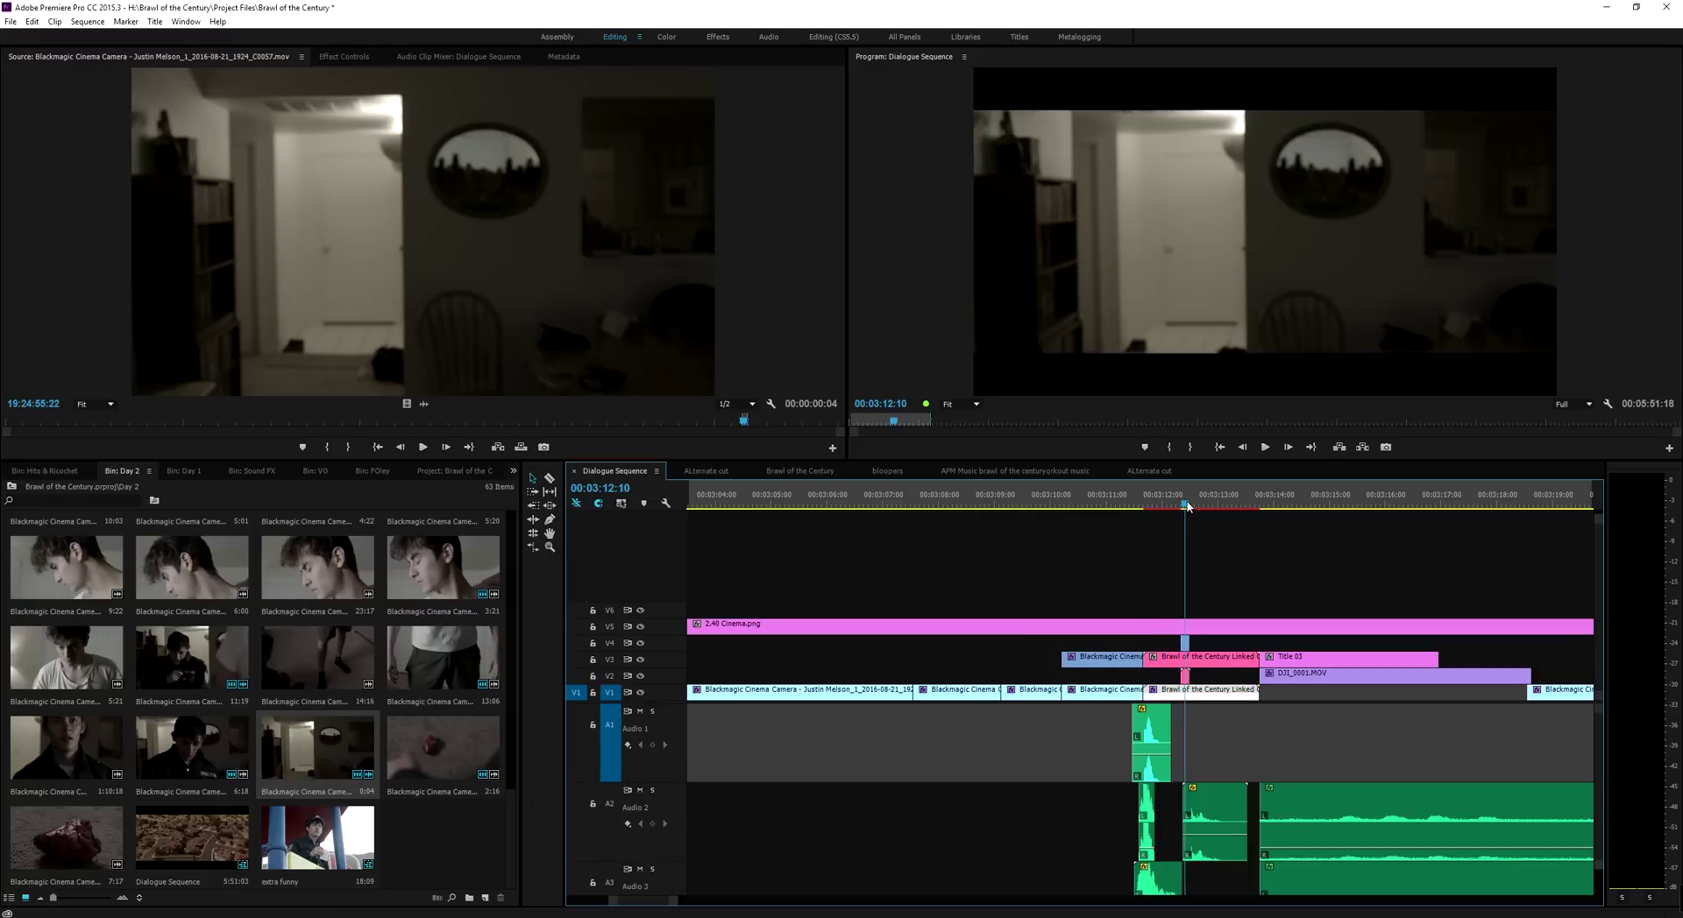
pyautogui.rightClick(1188, 645)
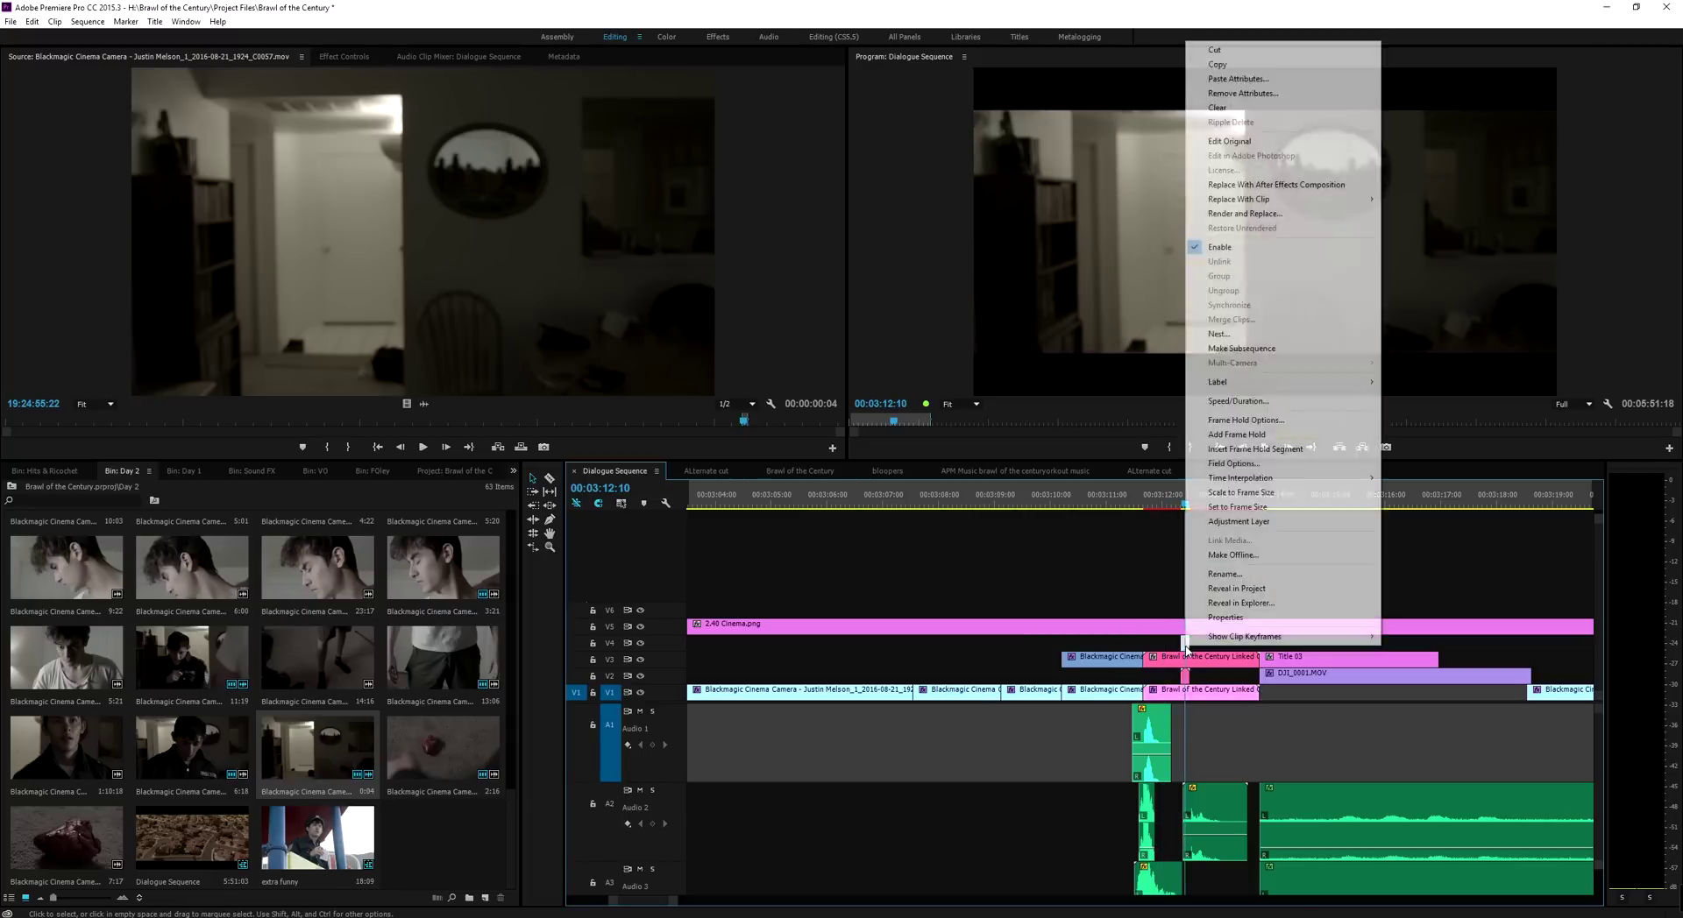
pyautogui.click(1275, 184)
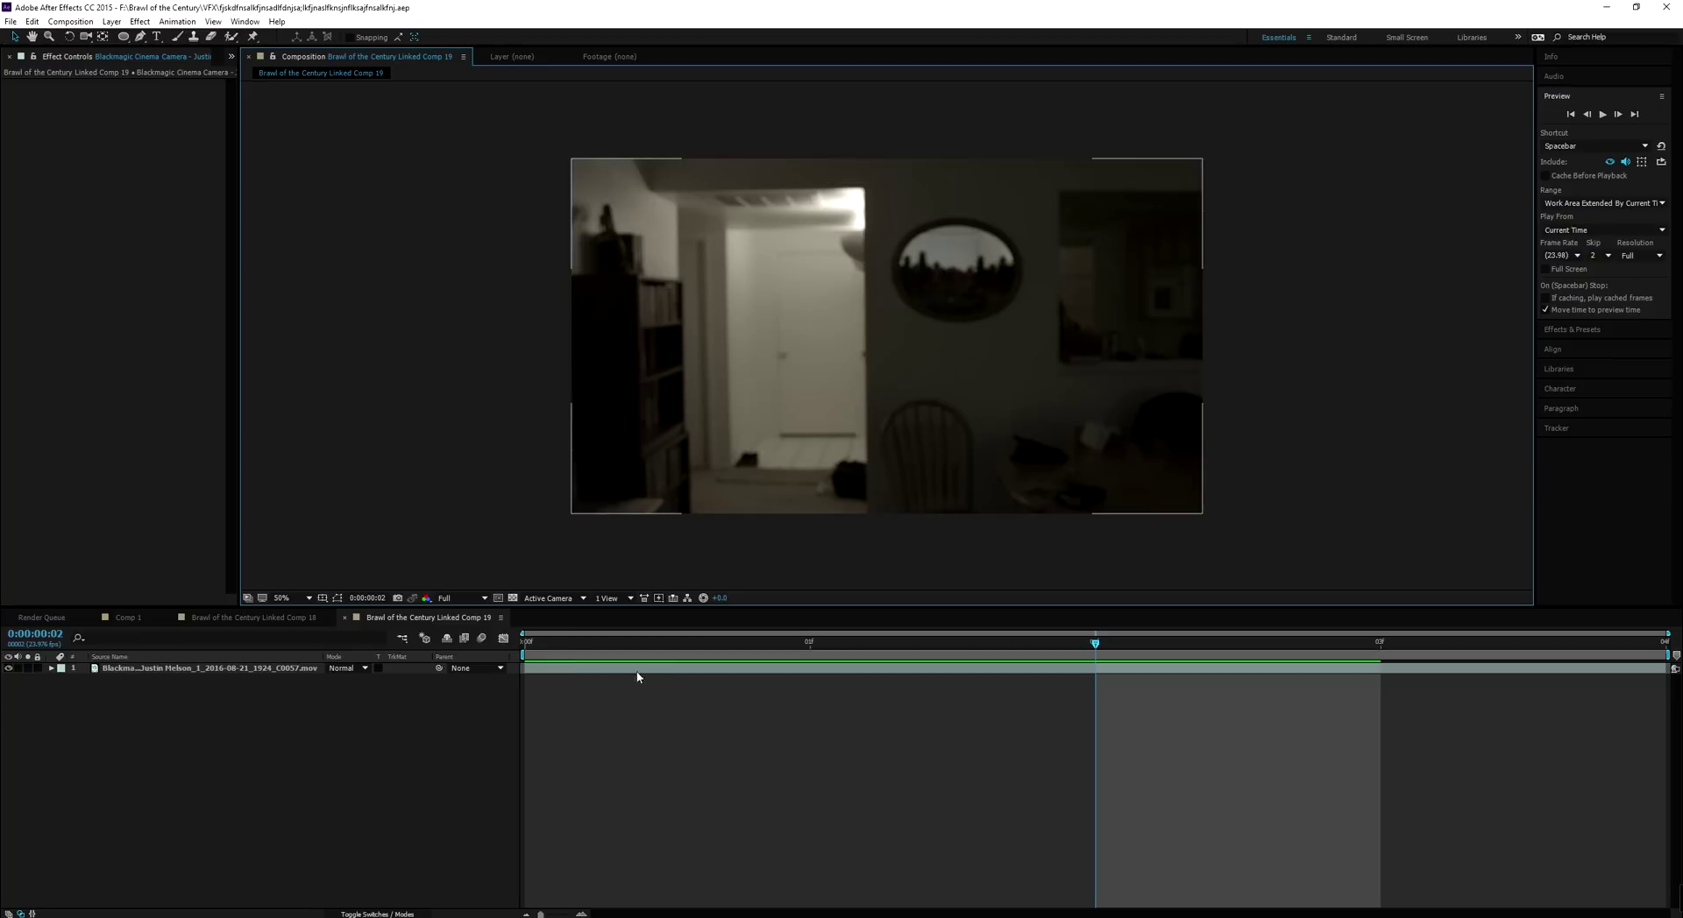
pyautogui.moveTo(597, 645); pyautogui.dragTo(543, 682)
pyautogui.click(287, 669)
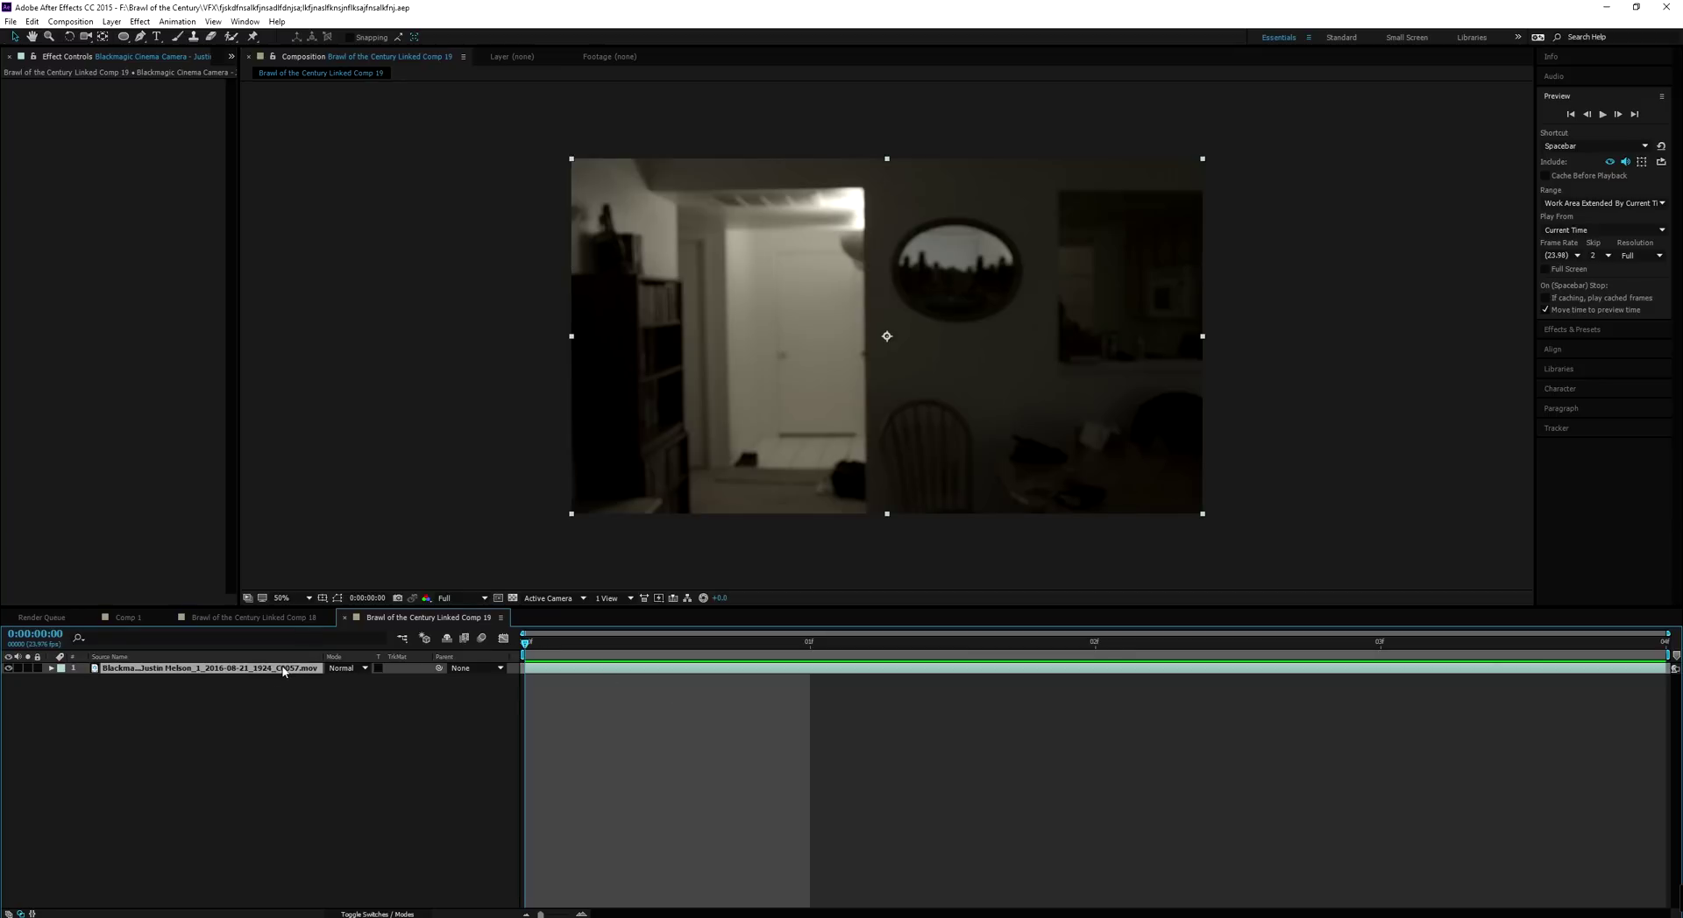
# Apply Time > Freeze Frame to Comp 19's footage layer and scrub to confirm it stays frozen
pyautogui.rightClick(282, 670)
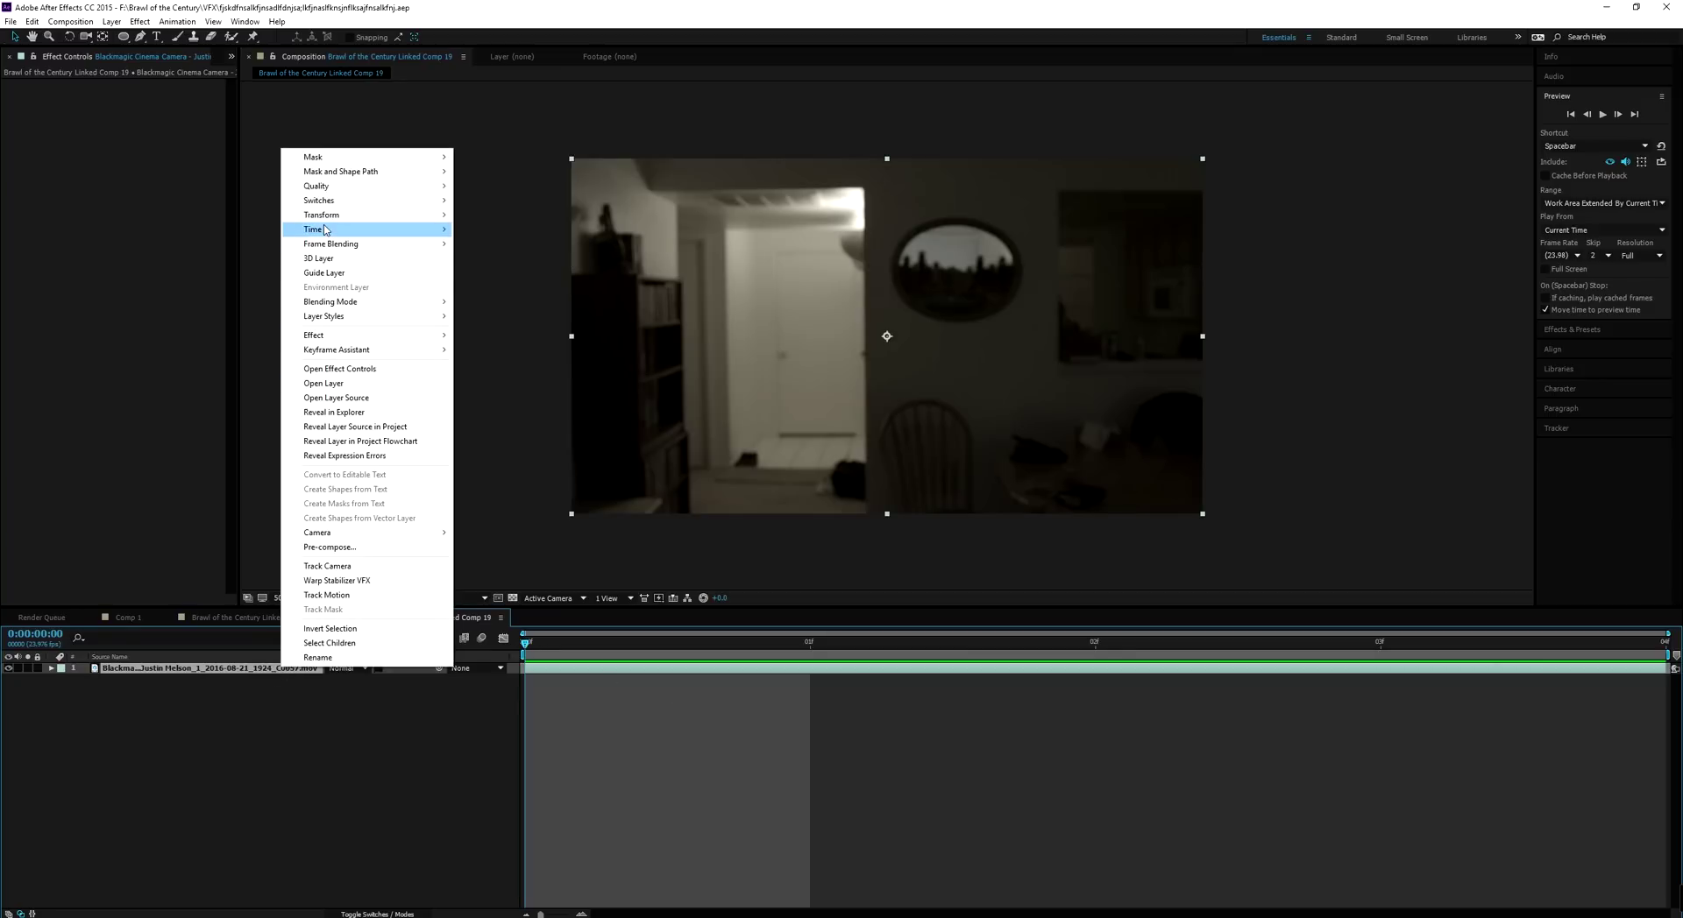
pyautogui.moveTo(325, 231)
pyautogui.click(496, 274)
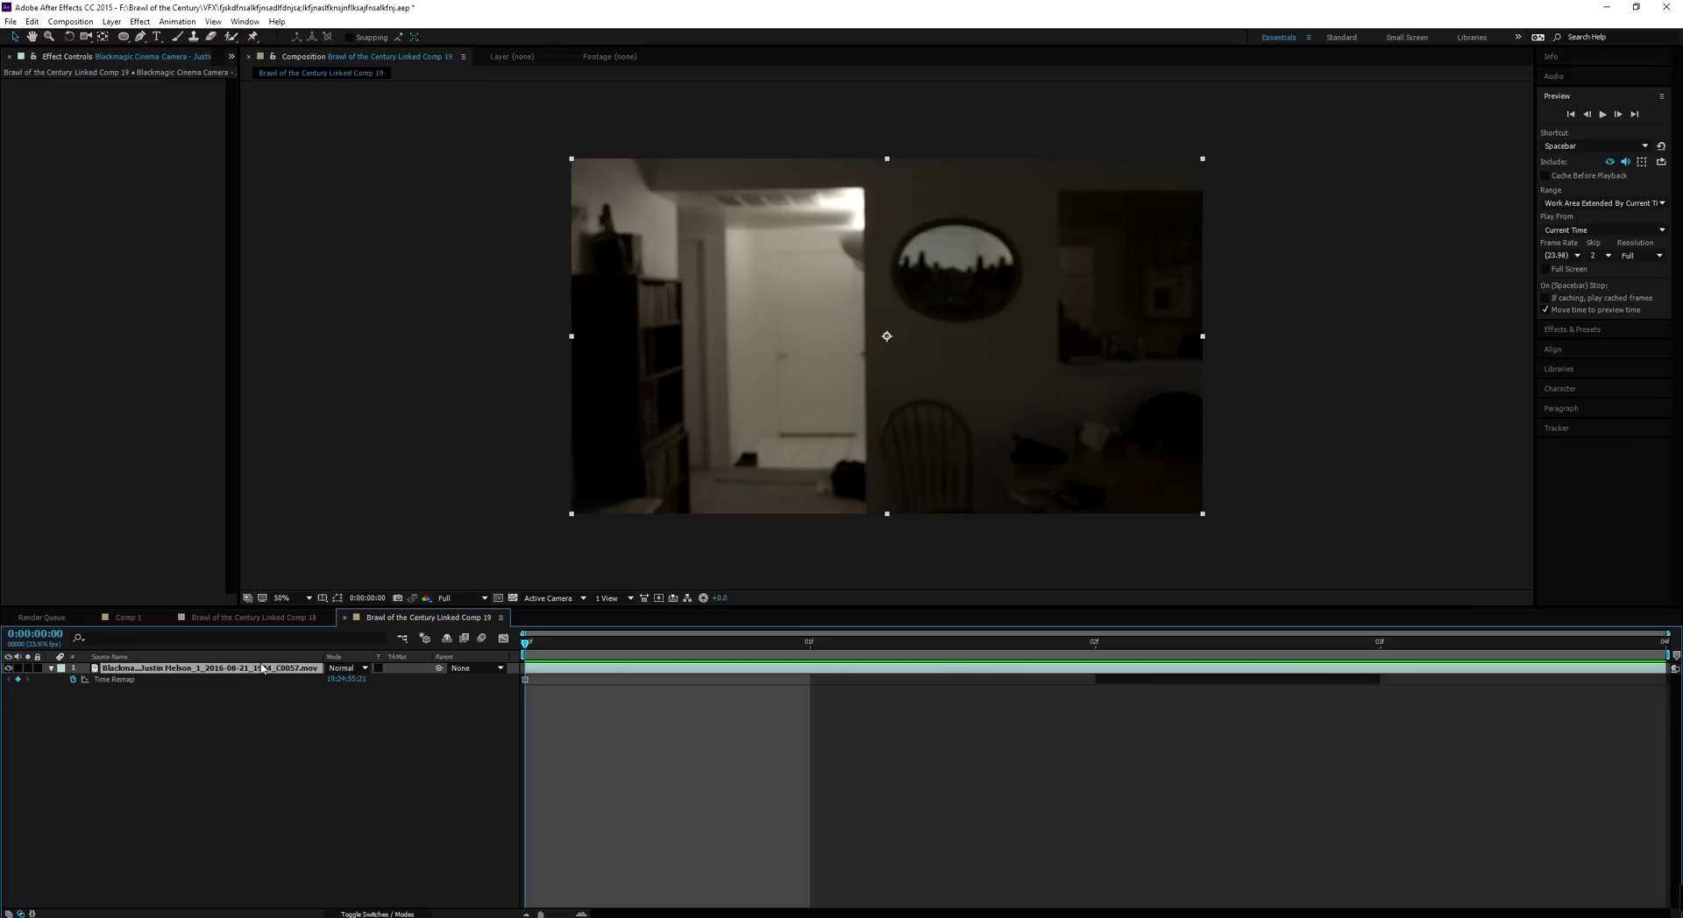
pyautogui.rightClick(262, 668)
pyautogui.moveTo(342, 228)
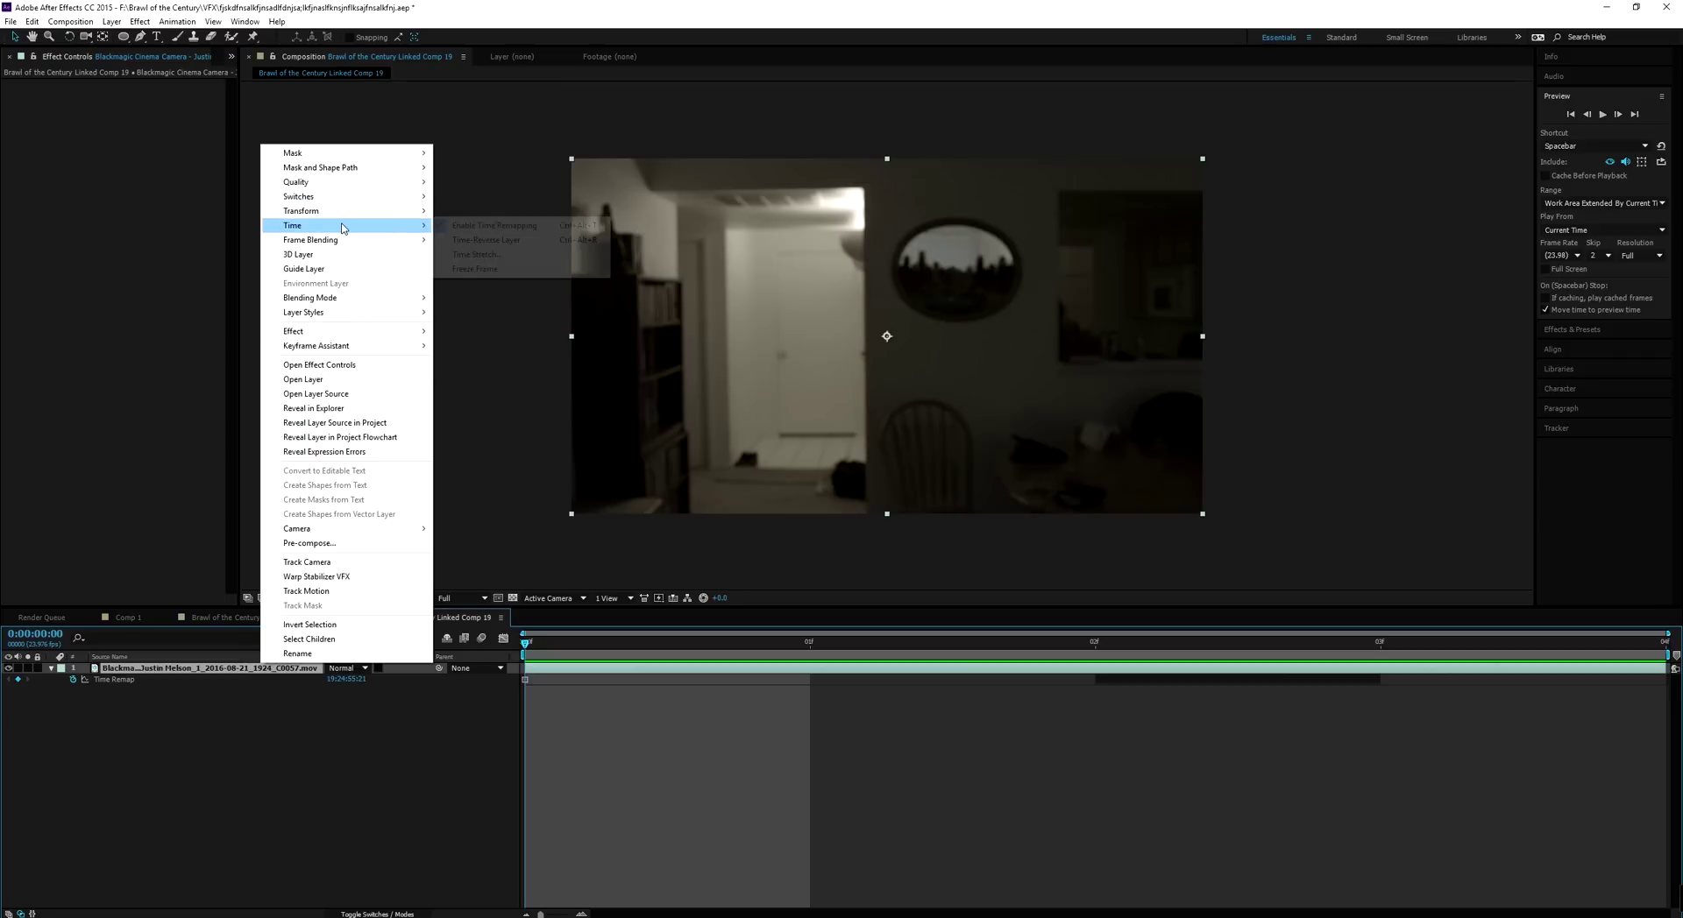
pyautogui.click(487, 268)
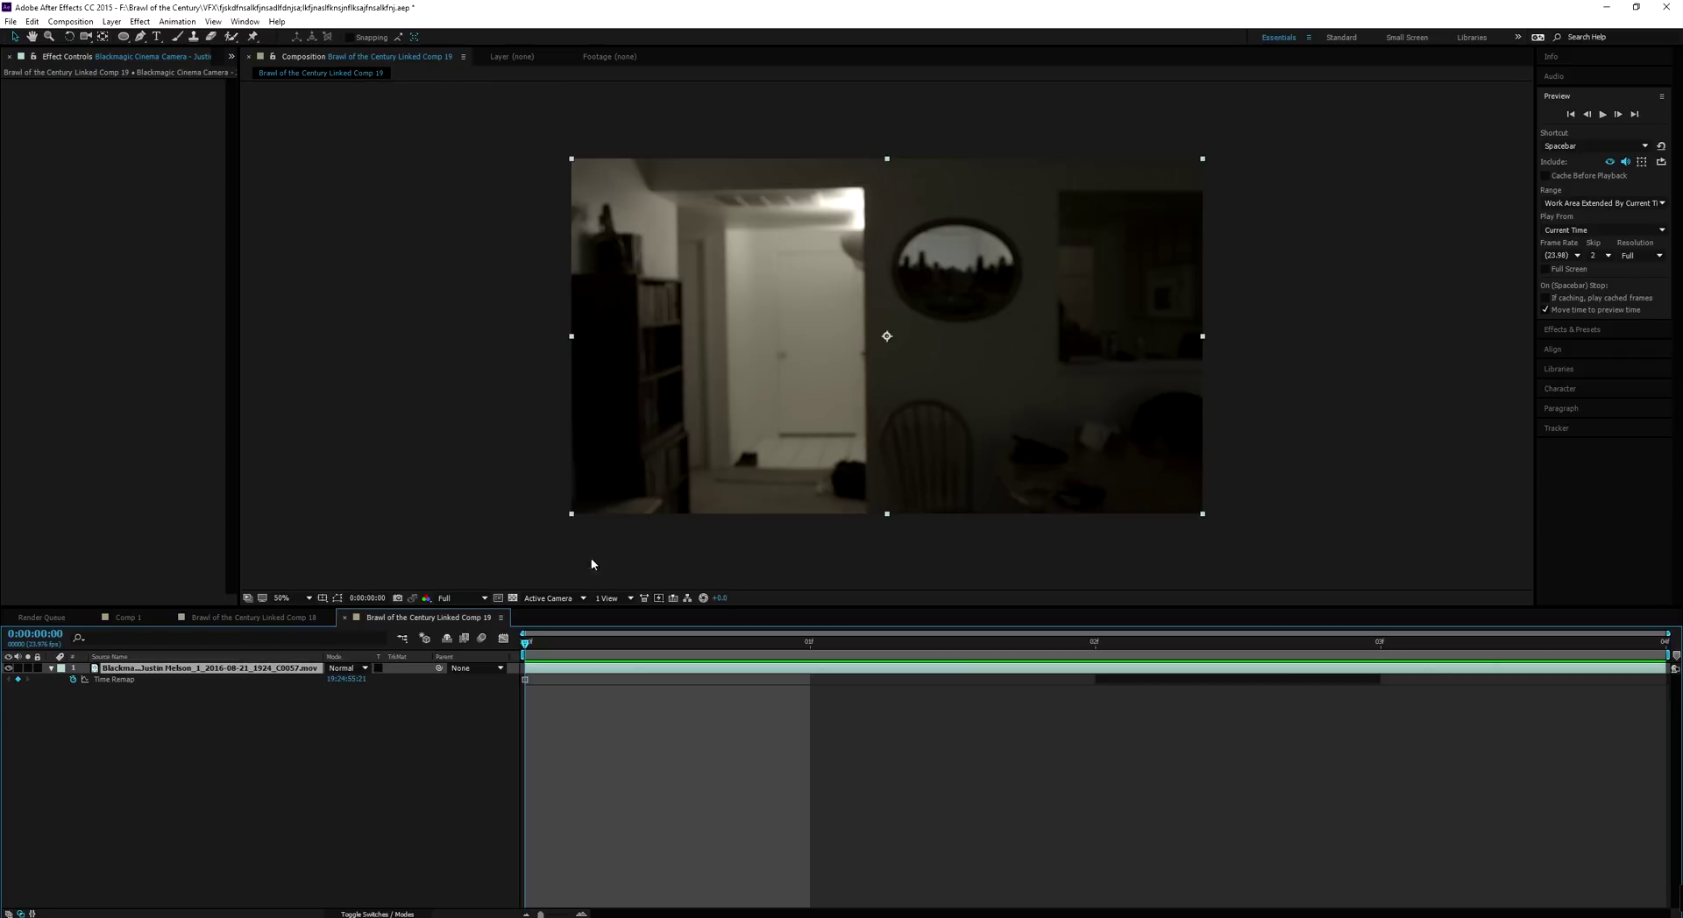
pyautogui.moveTo(546, 647); pyautogui.dragTo(325, 707)
# Paste the frozen room layer into Comp 18, extend it full length, hide it, and select the officer layer
pyautogui.click(270, 617)
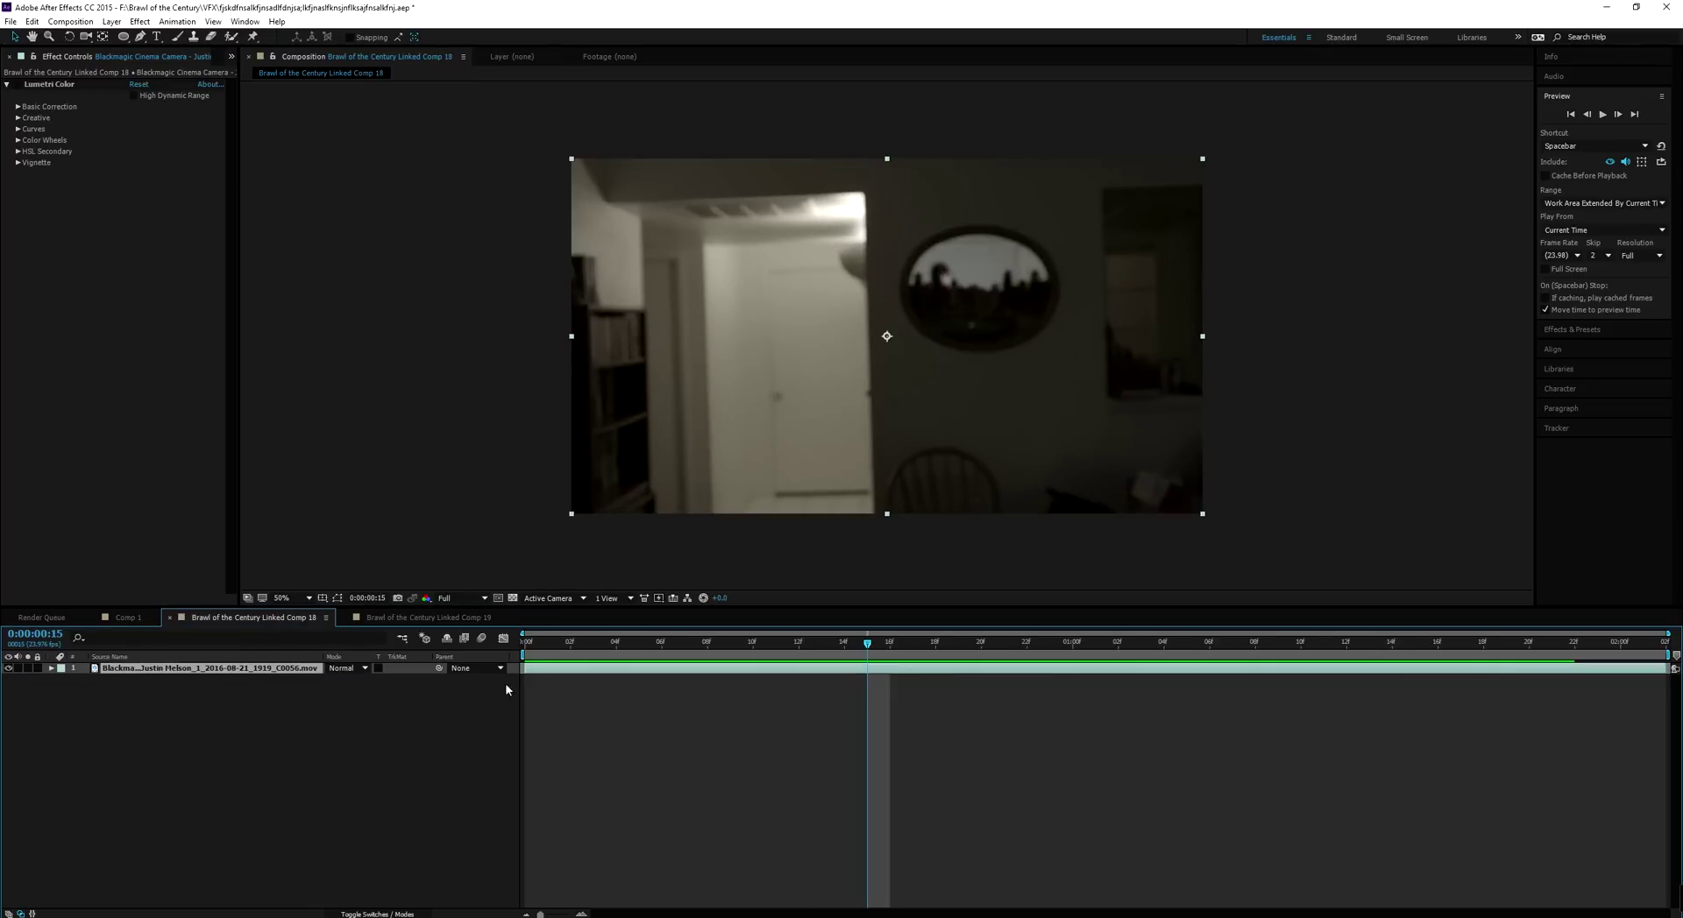
pyautogui.moveTo(531, 647); pyautogui.dragTo(438, 675)
pyautogui.click(252, 720)
pyautogui.hotkey('ctrl', '/')
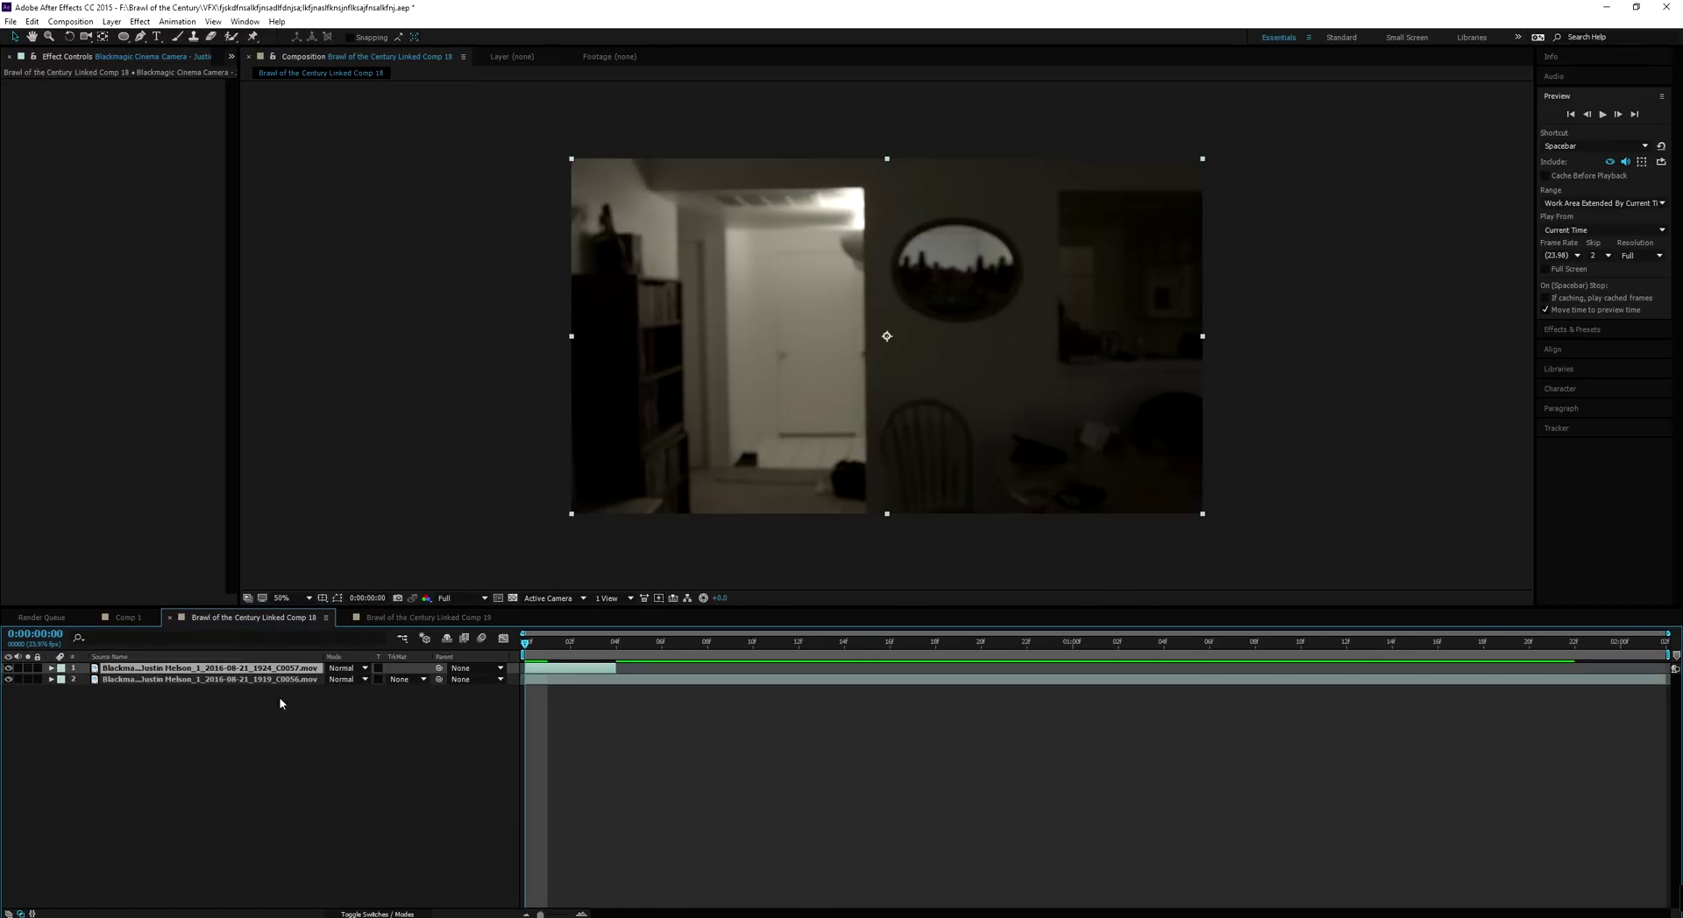
pyautogui.moveTo(616, 669); pyautogui.dragTo(1679, 725)
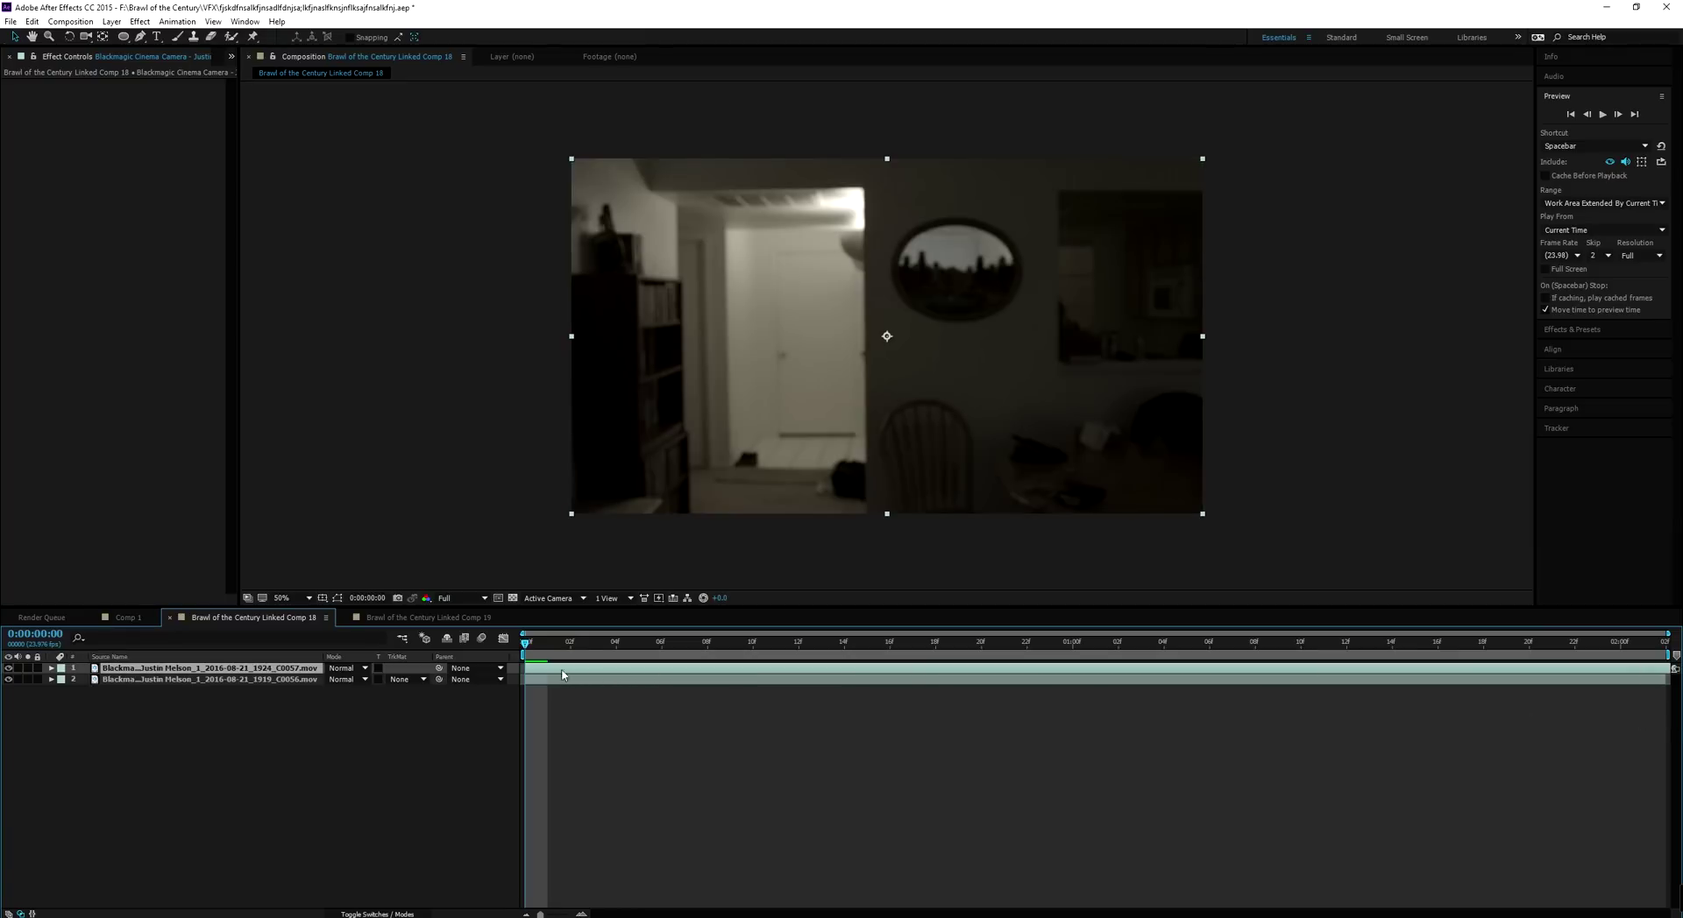
pyautogui.click(9, 669)
pyautogui.click(570, 646)
pyautogui.moveTo(589, 648); pyautogui.dragTo(526, 650)
pyautogui.click(160, 680)
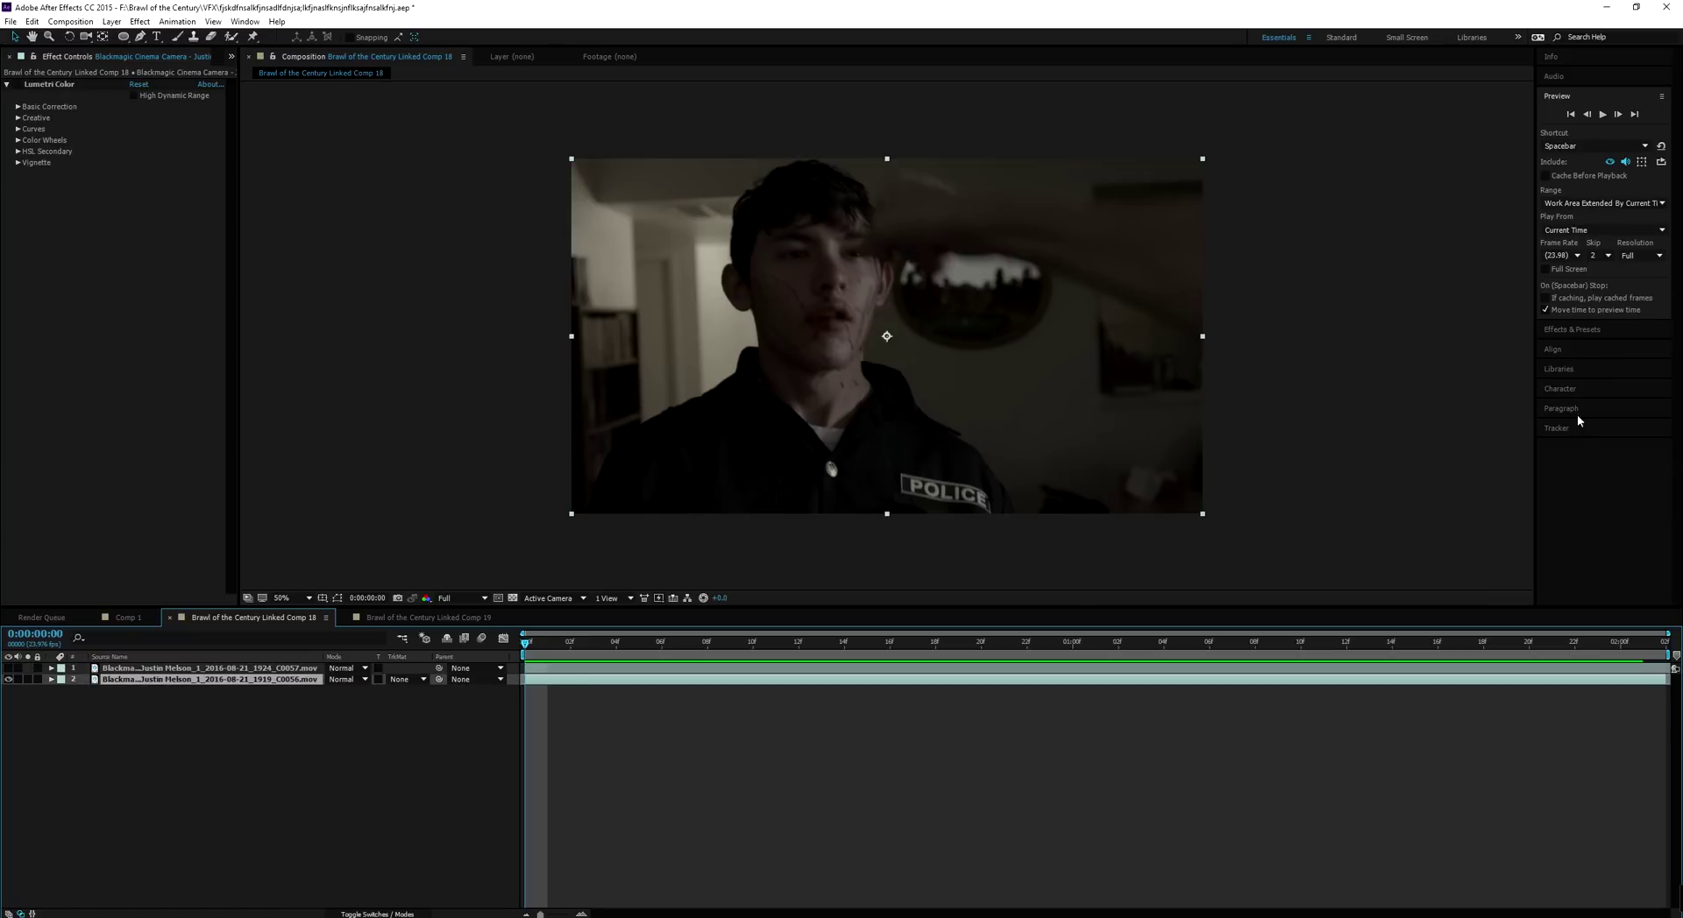
# Open the Tracker panel and run Track Camera on Linked Comp 18's officer footage layer
pyautogui.click(1558, 429)
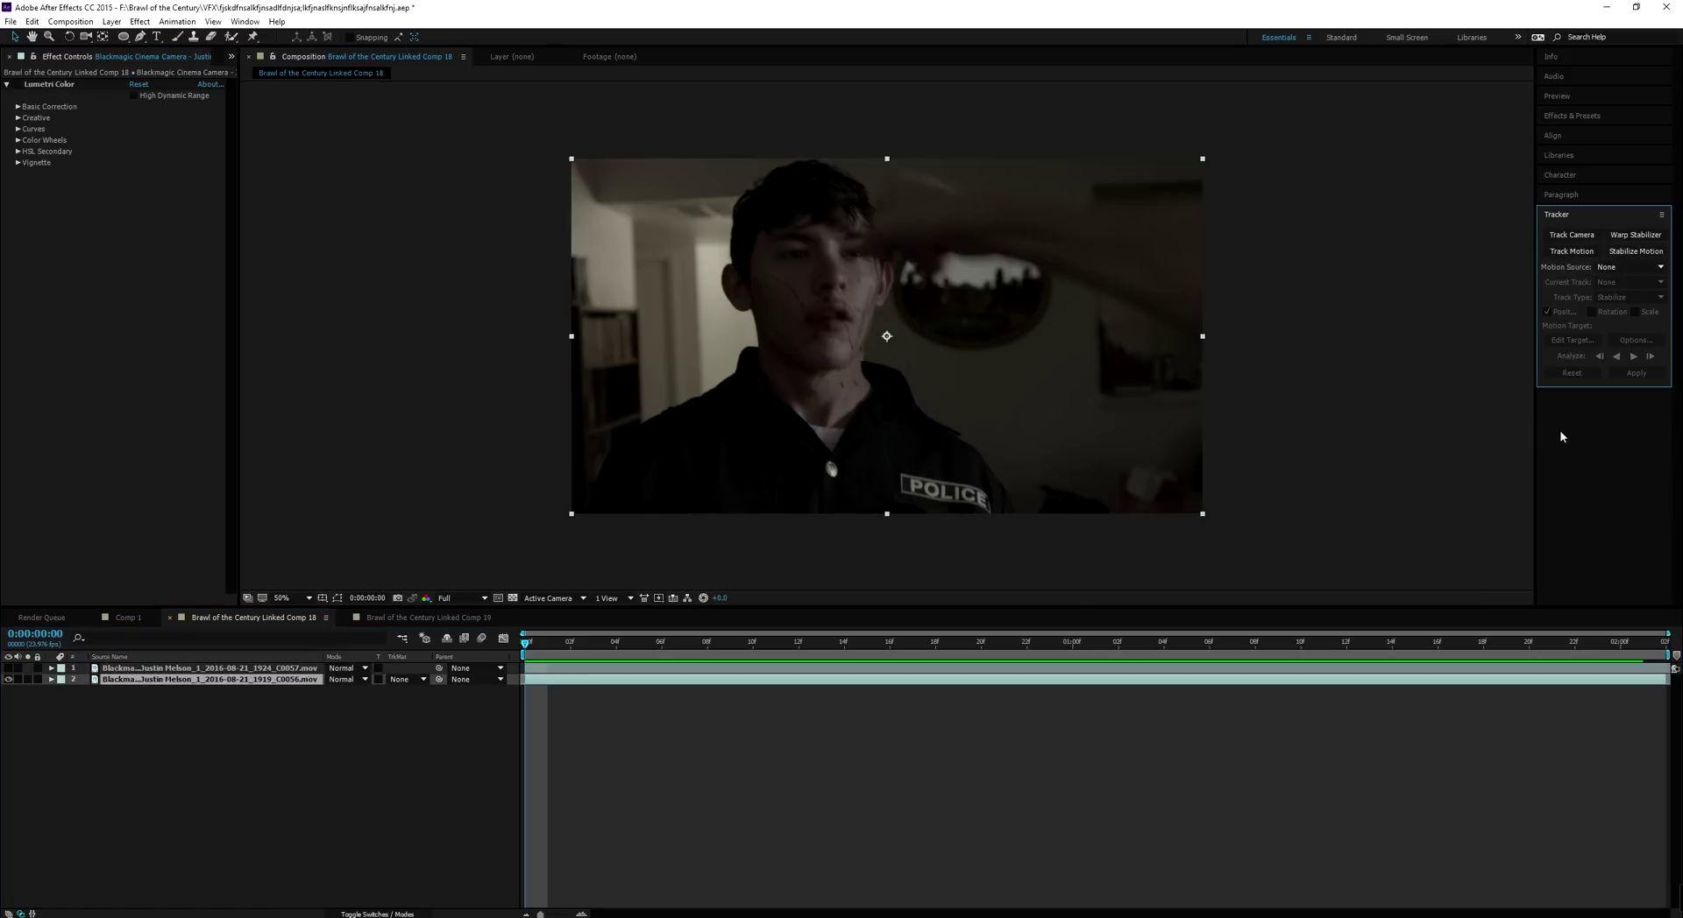
pyautogui.click(245, 21)
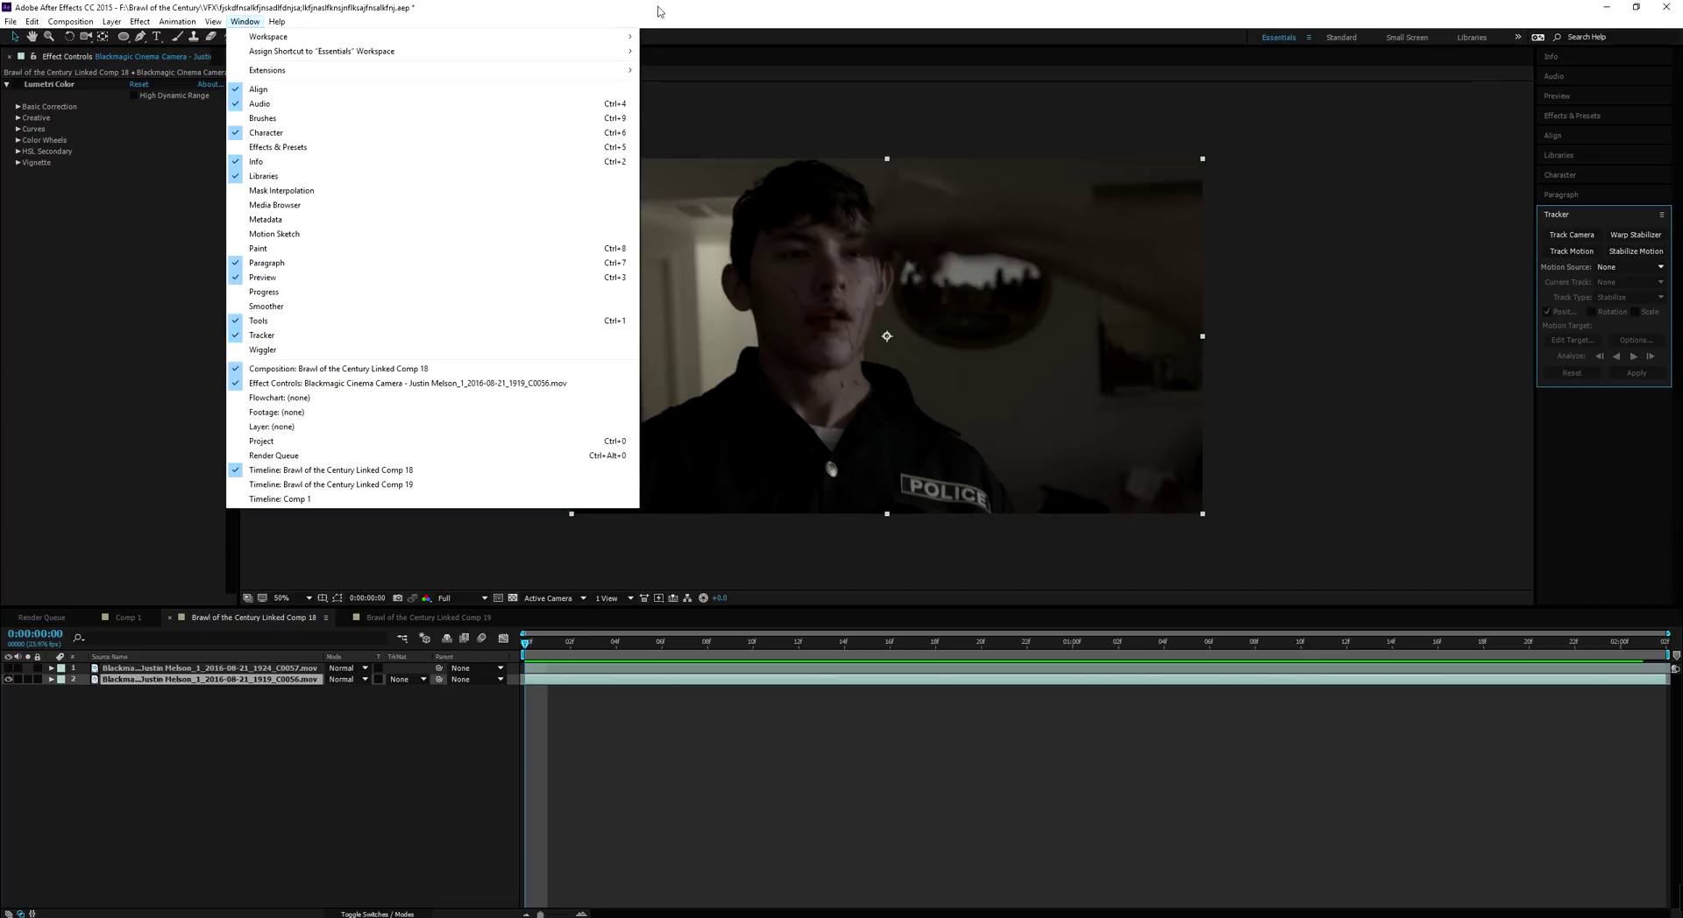
pyautogui.click(697, 11)
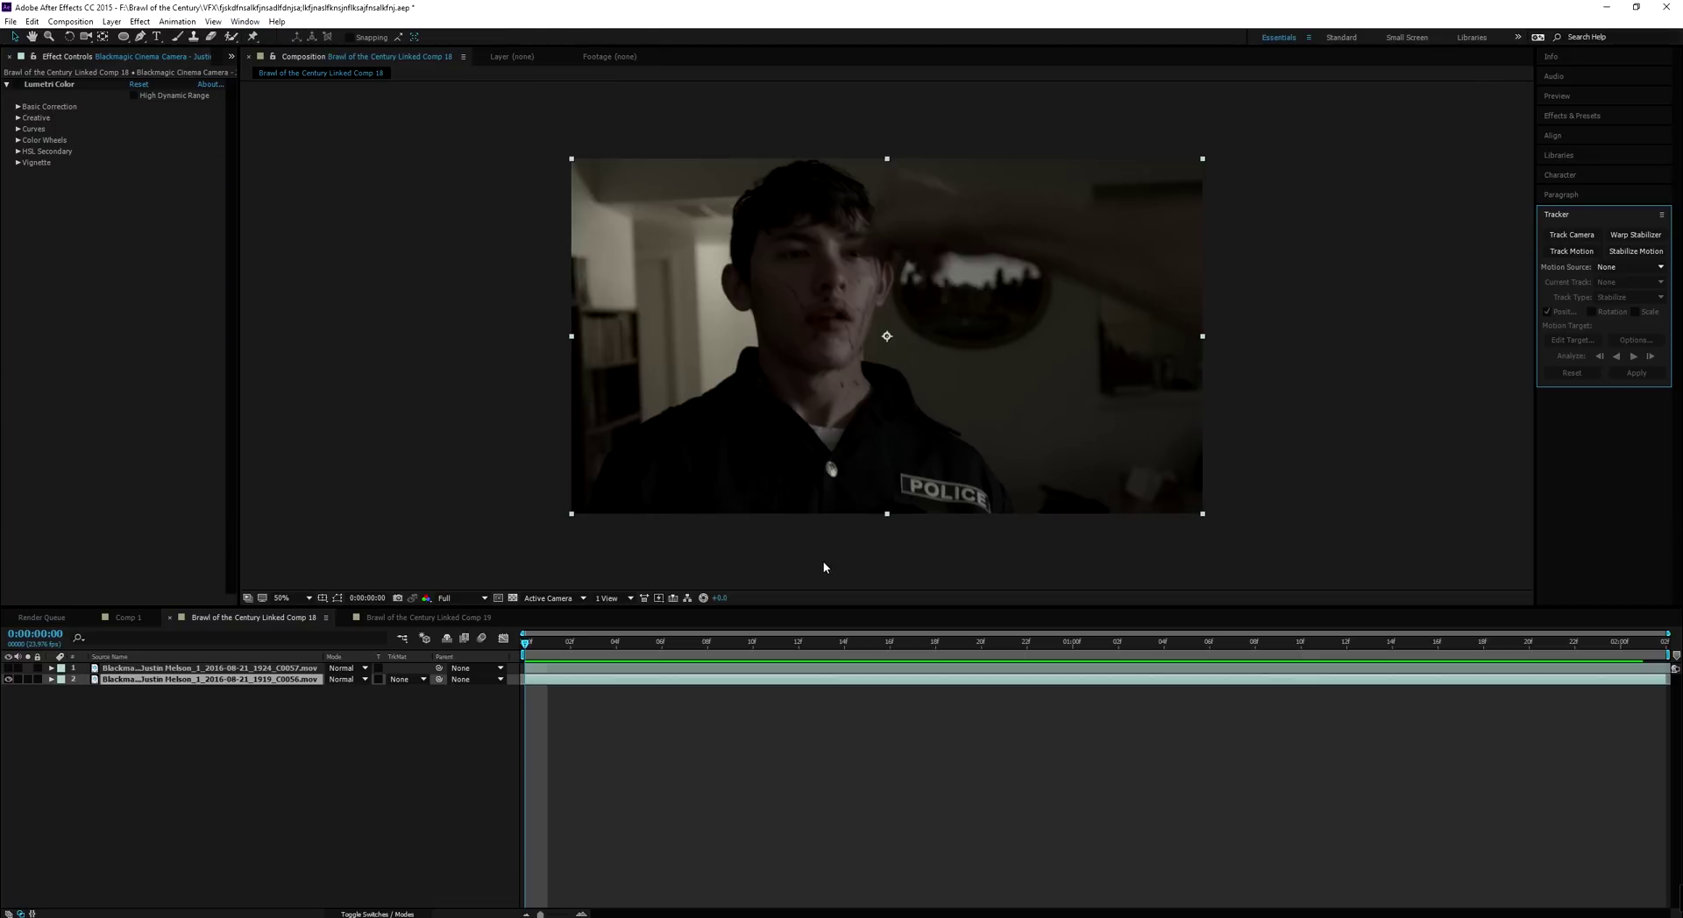
pyautogui.click(279, 684)
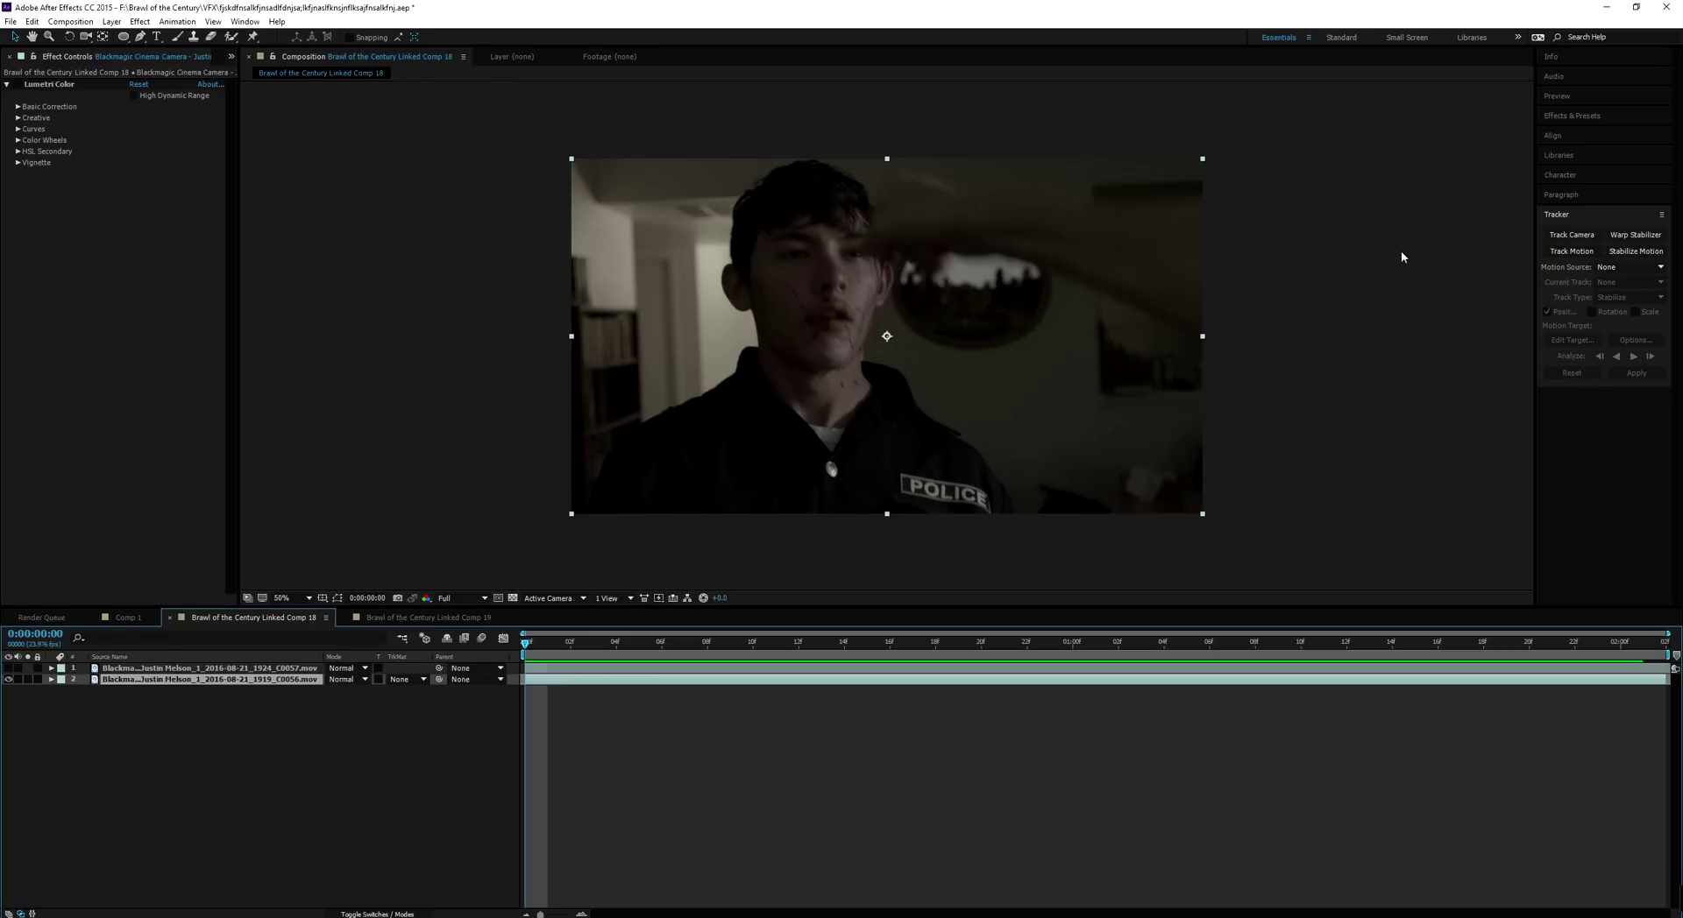
pyautogui.click(1588, 241)
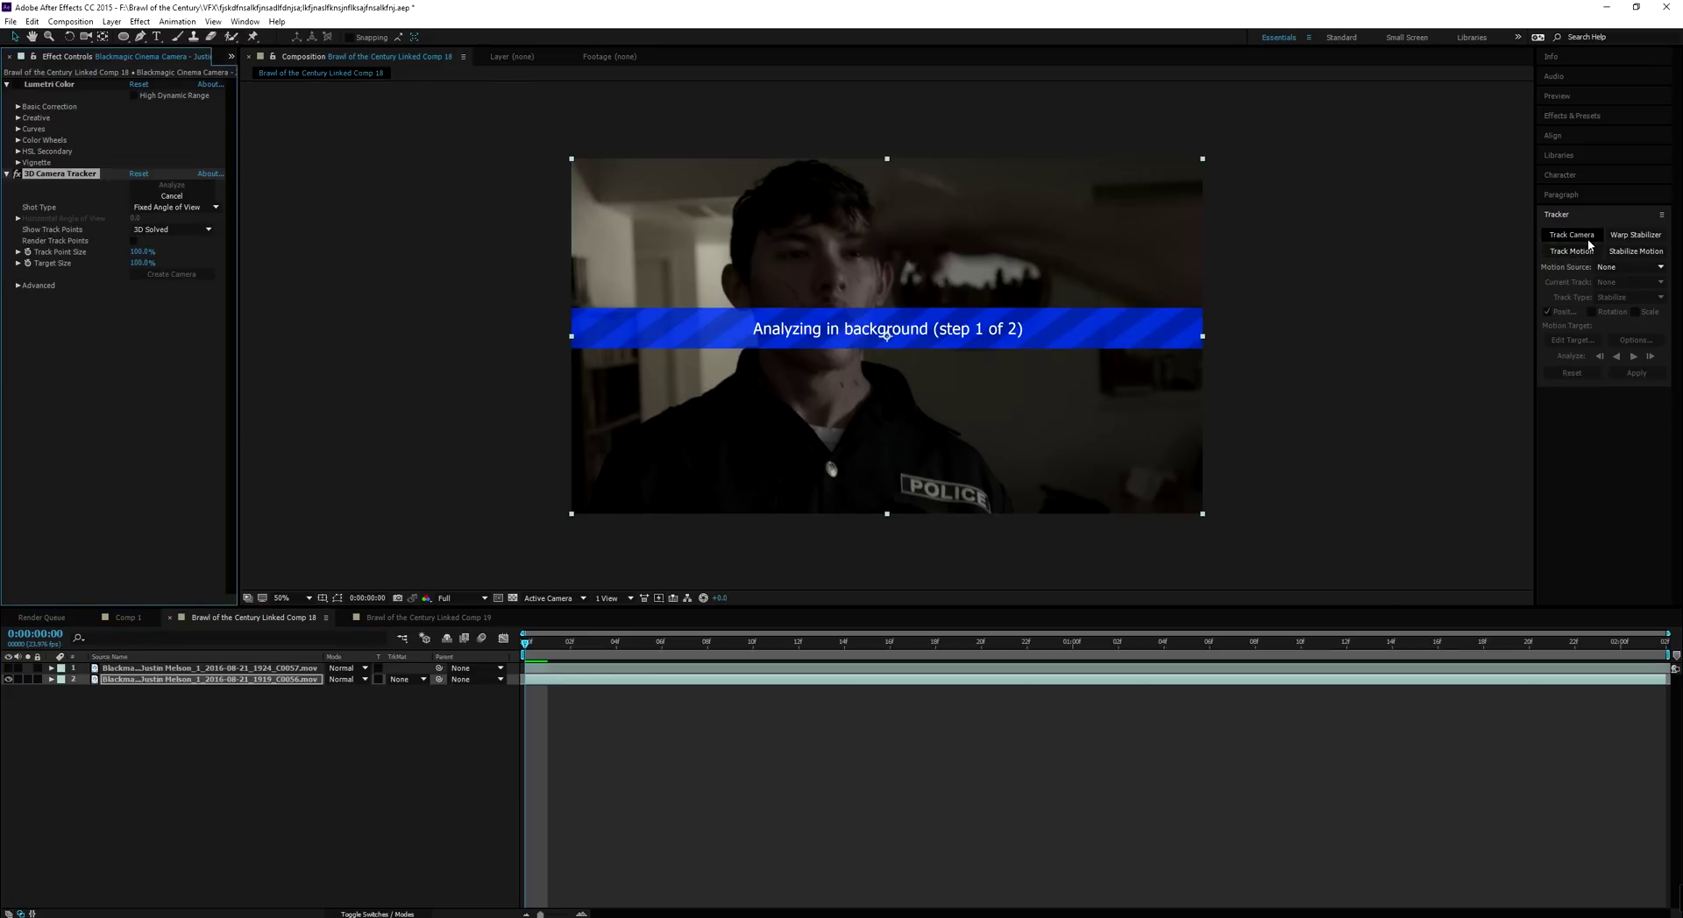
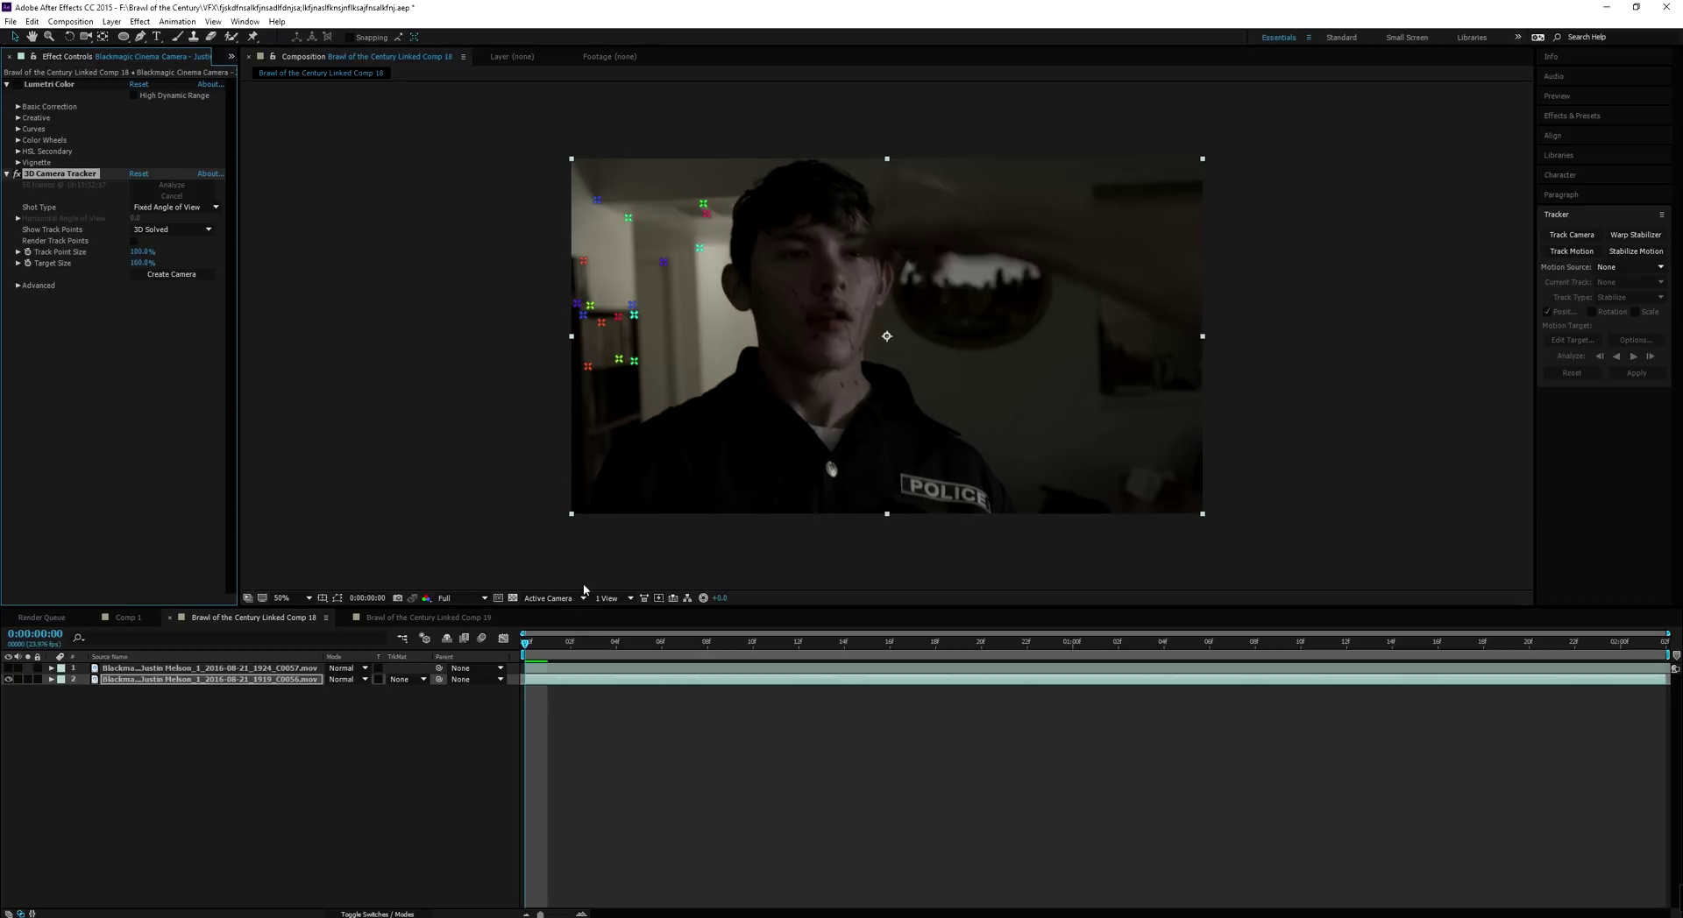
# Scrub the solved track to frame 13 and select a track point inside the oval mirror
pyautogui.moveTo(535, 636); pyautogui.dragTo(1348, 698)
pyautogui.moveTo(1033, 644); pyautogui.dragTo(822, 643)
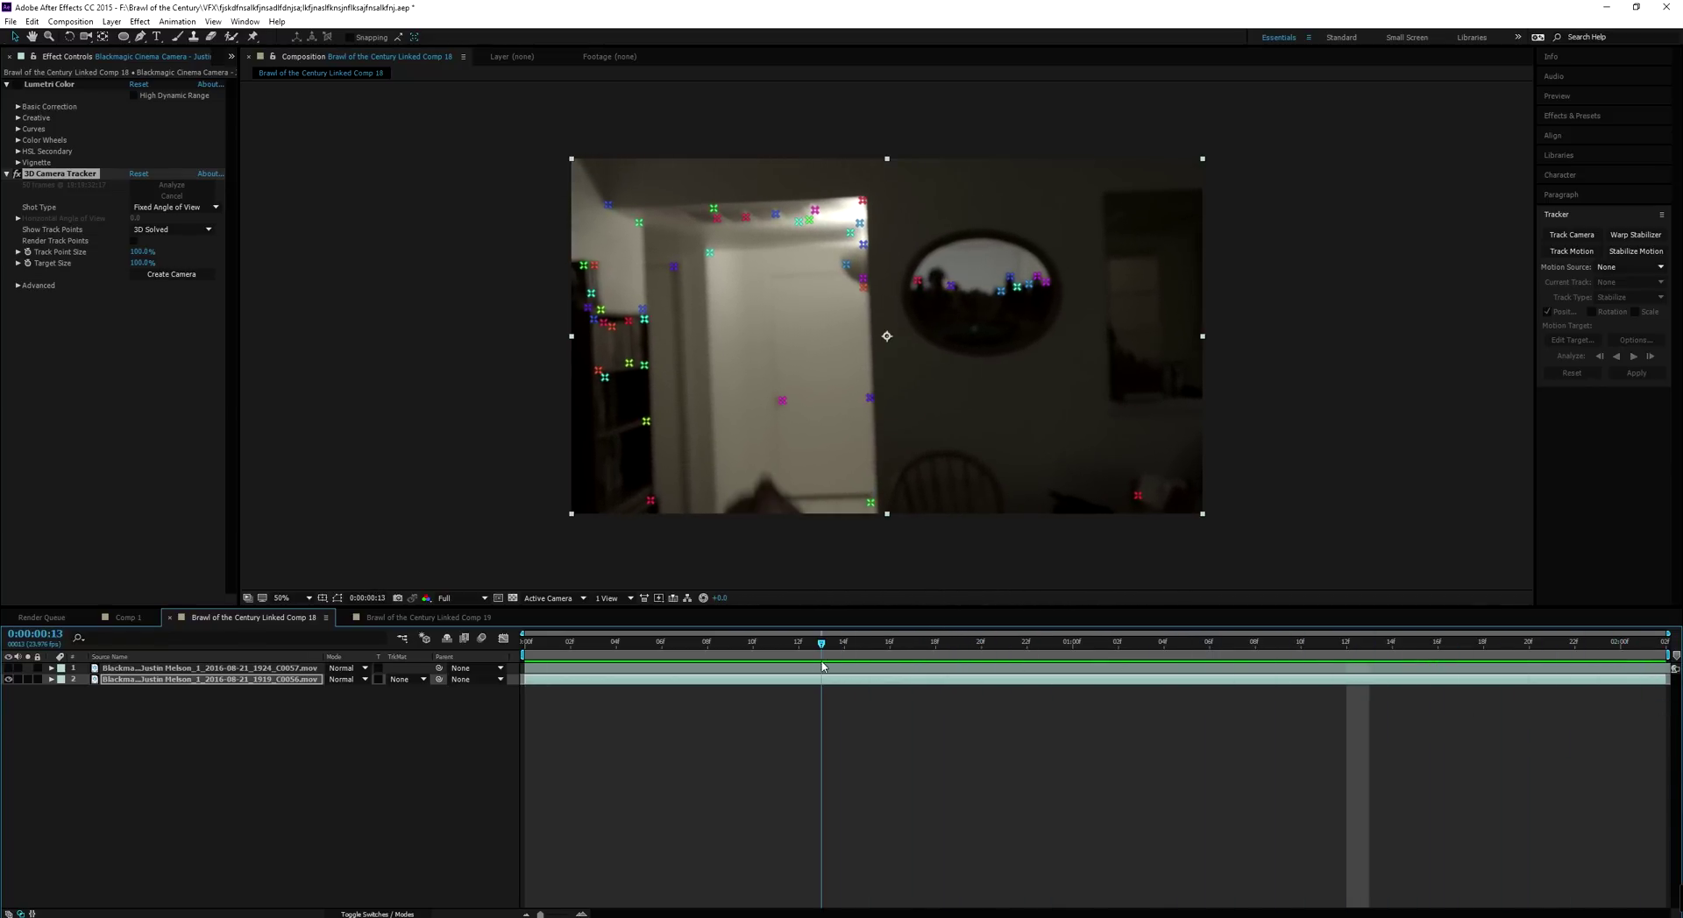
pyautogui.click(1011, 279)
# Create a Track Null and 3D Tracker Camera from the mirror's track point
pyautogui.rightClick(1014, 284)
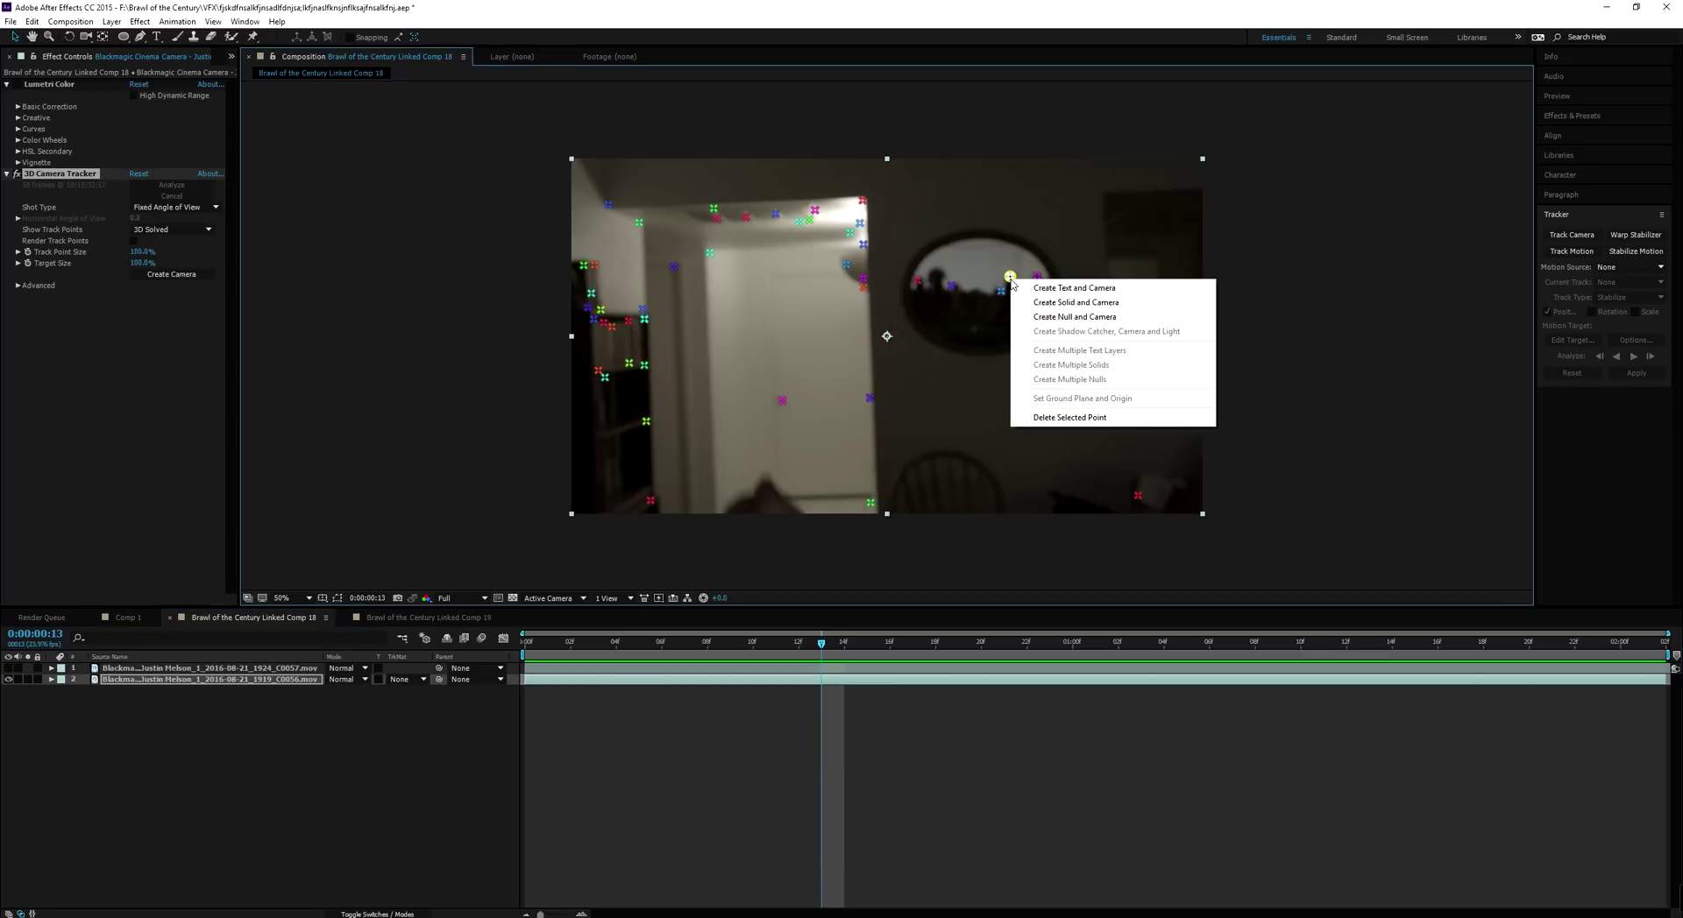
pyautogui.click(1071, 317)
pyautogui.click(452, 776)
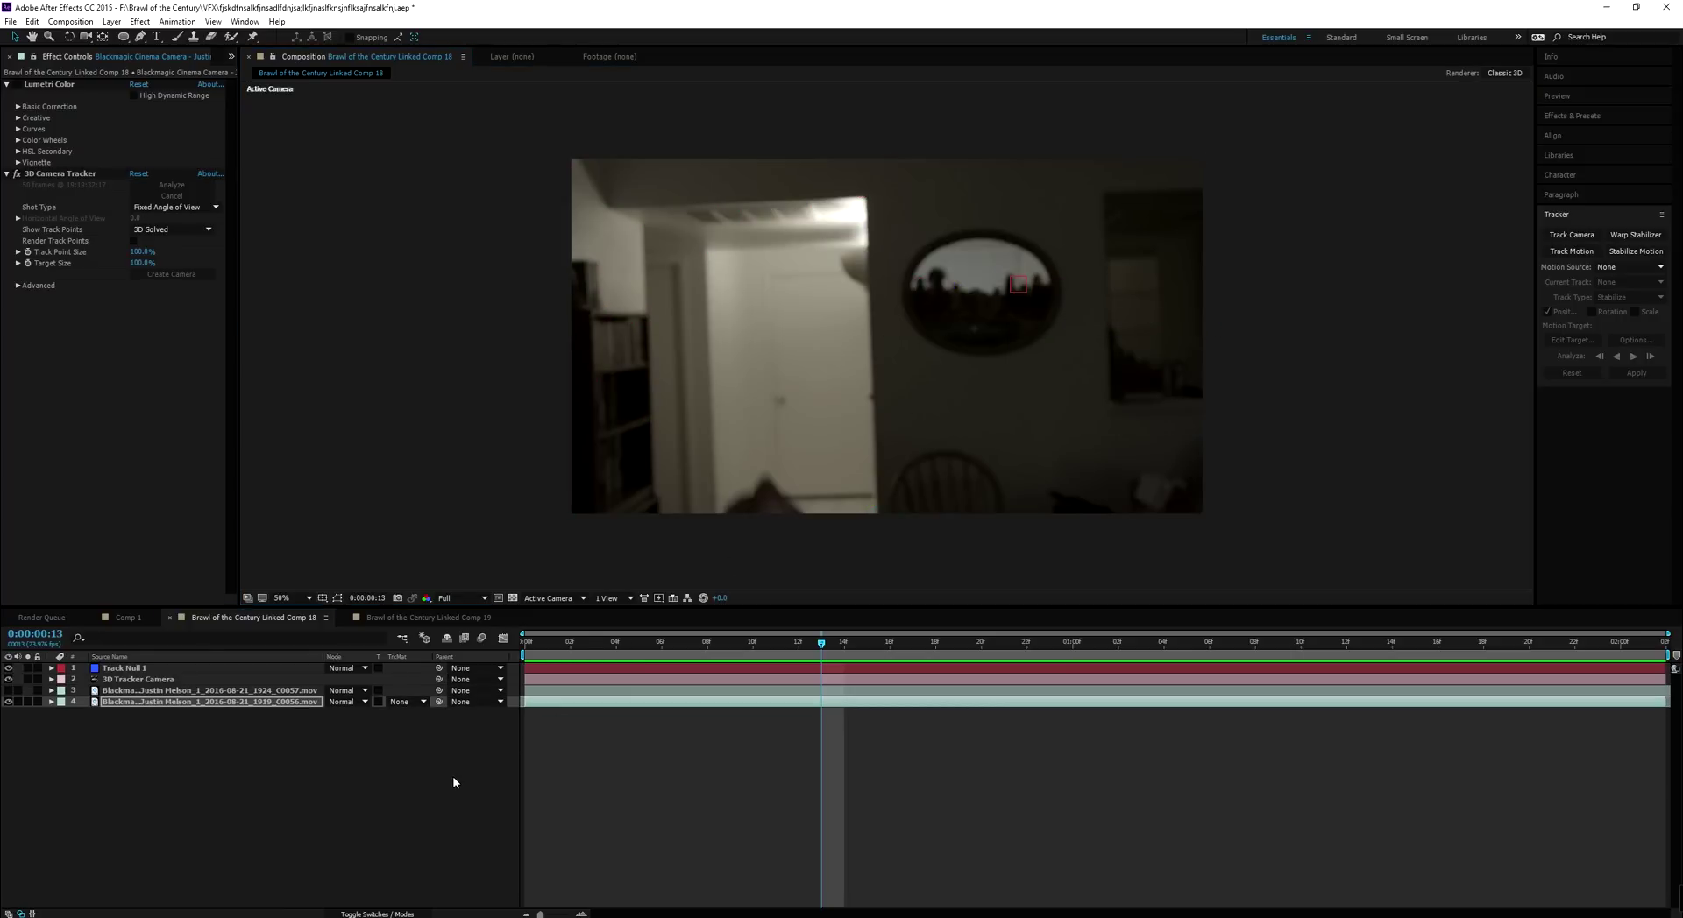
# Scrub the shot from the first frame to check the new null and camera
pyautogui.click(530, 644)
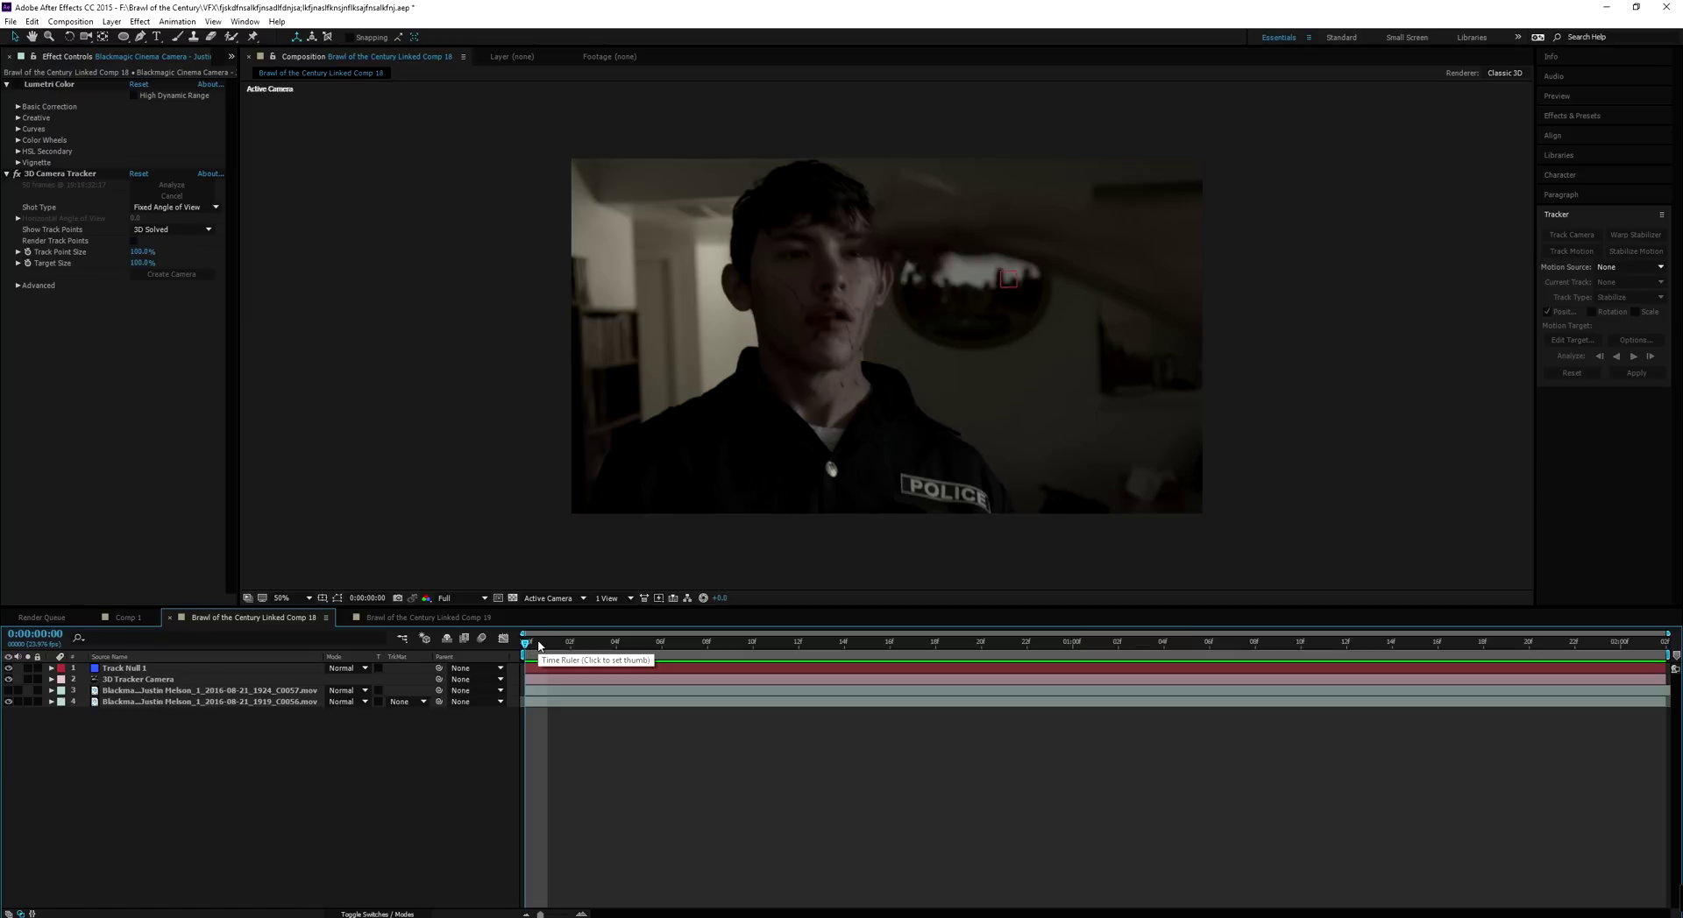
pyautogui.moveTo(538, 645); pyautogui.dragTo(1049, 639)
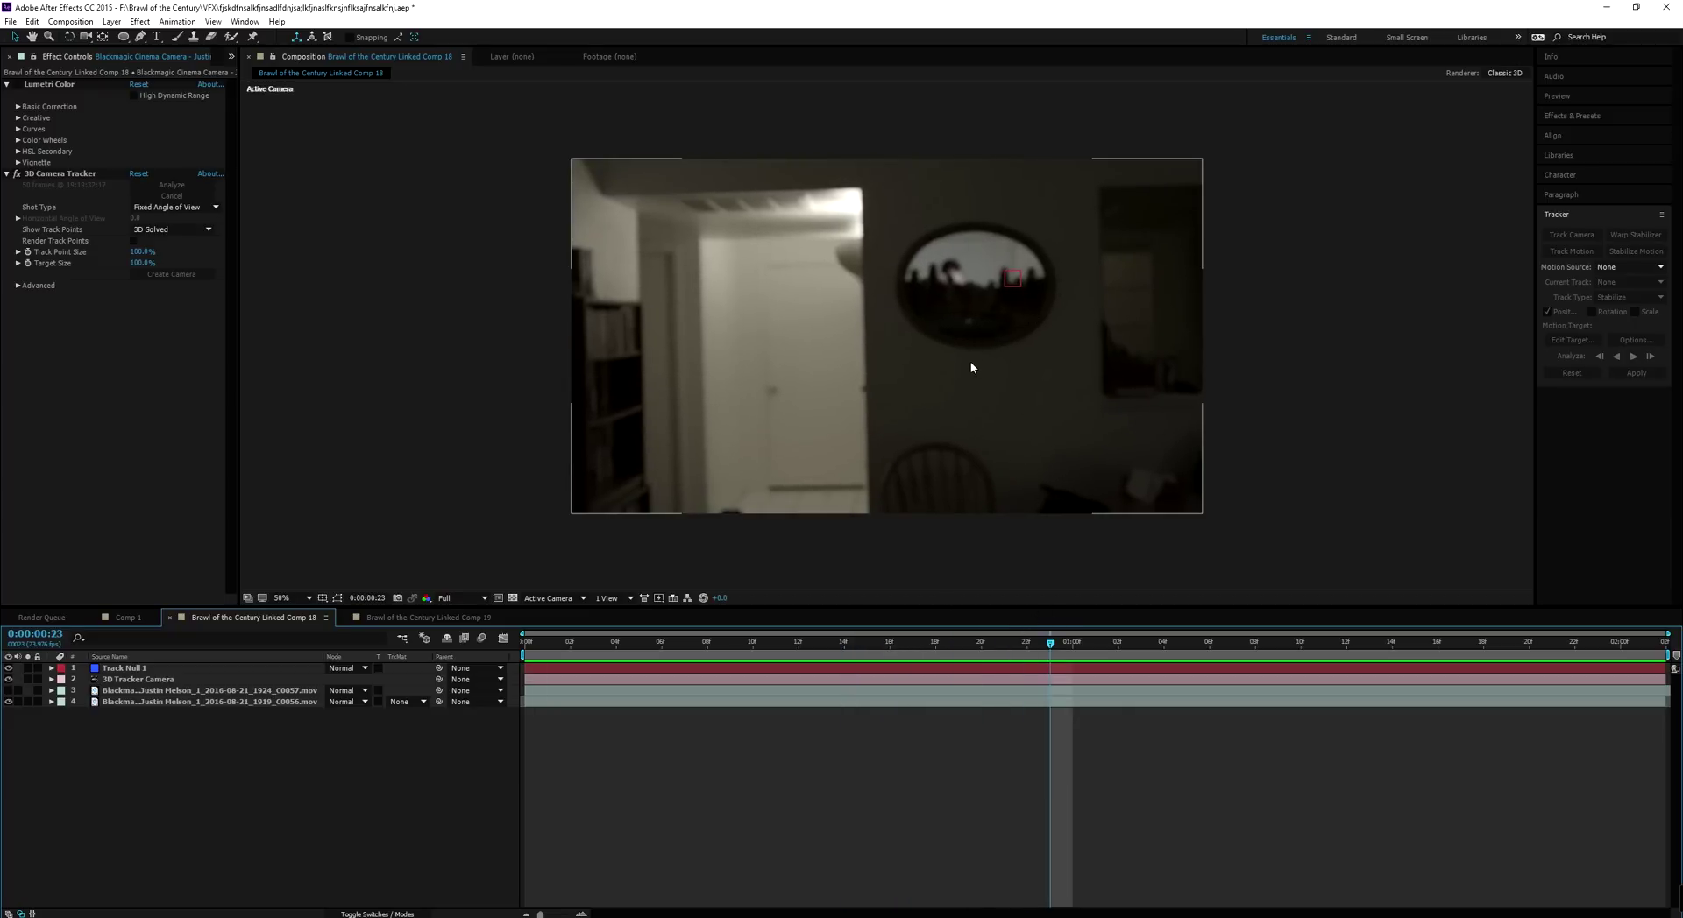
pyautogui.click(556, 599)
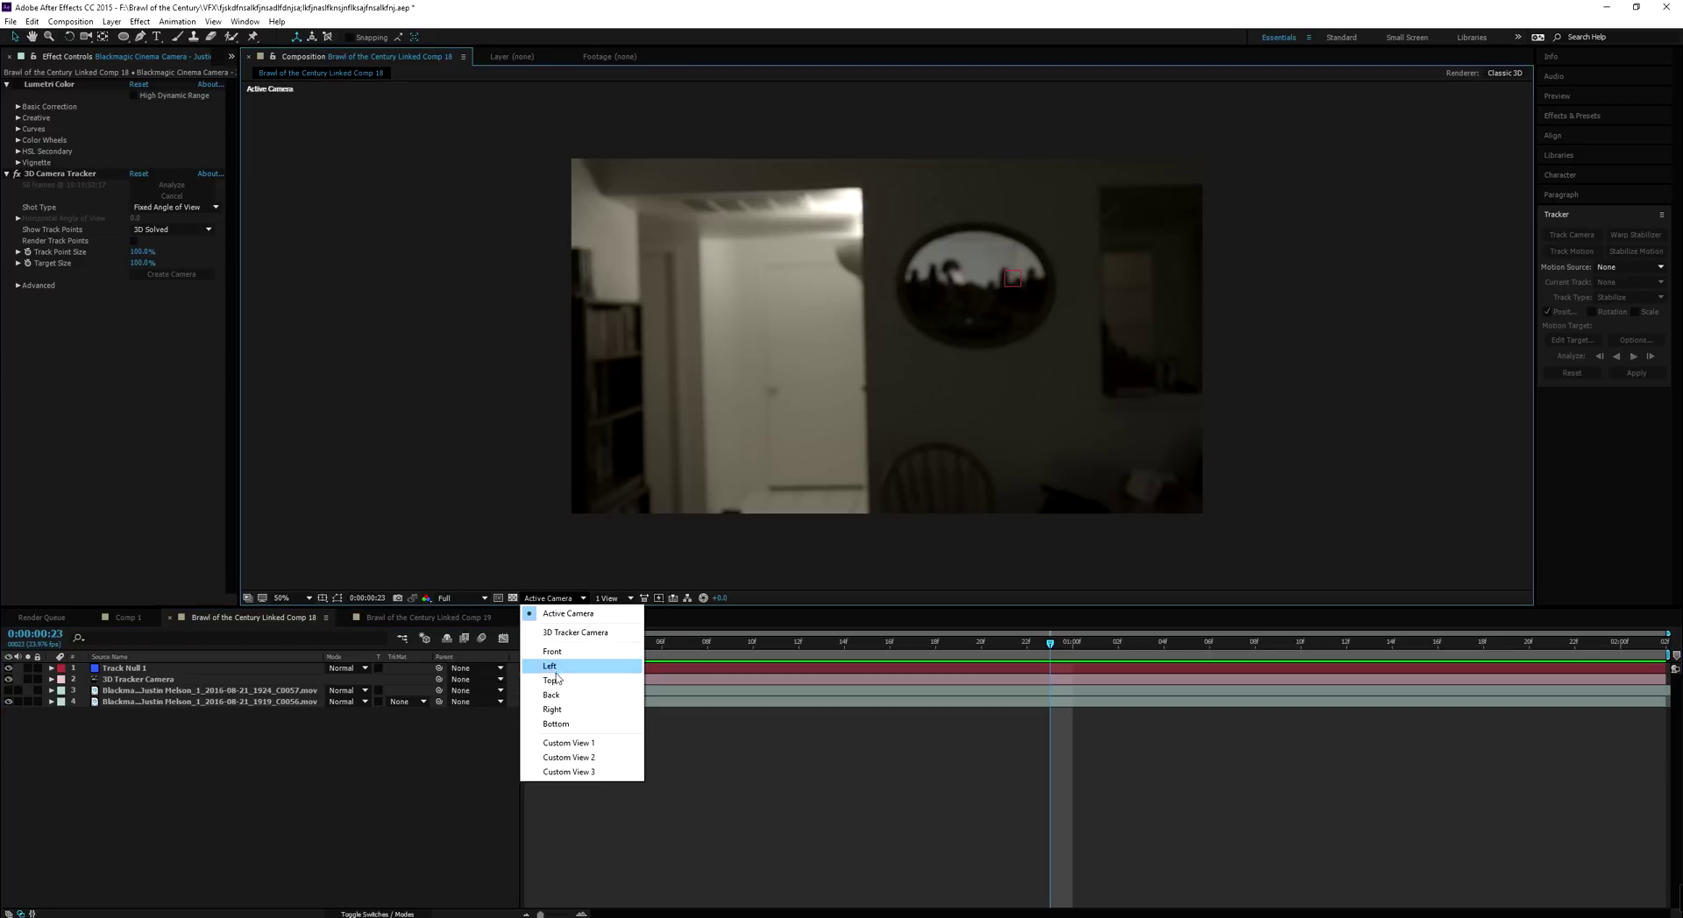
pyautogui.click(550, 680)
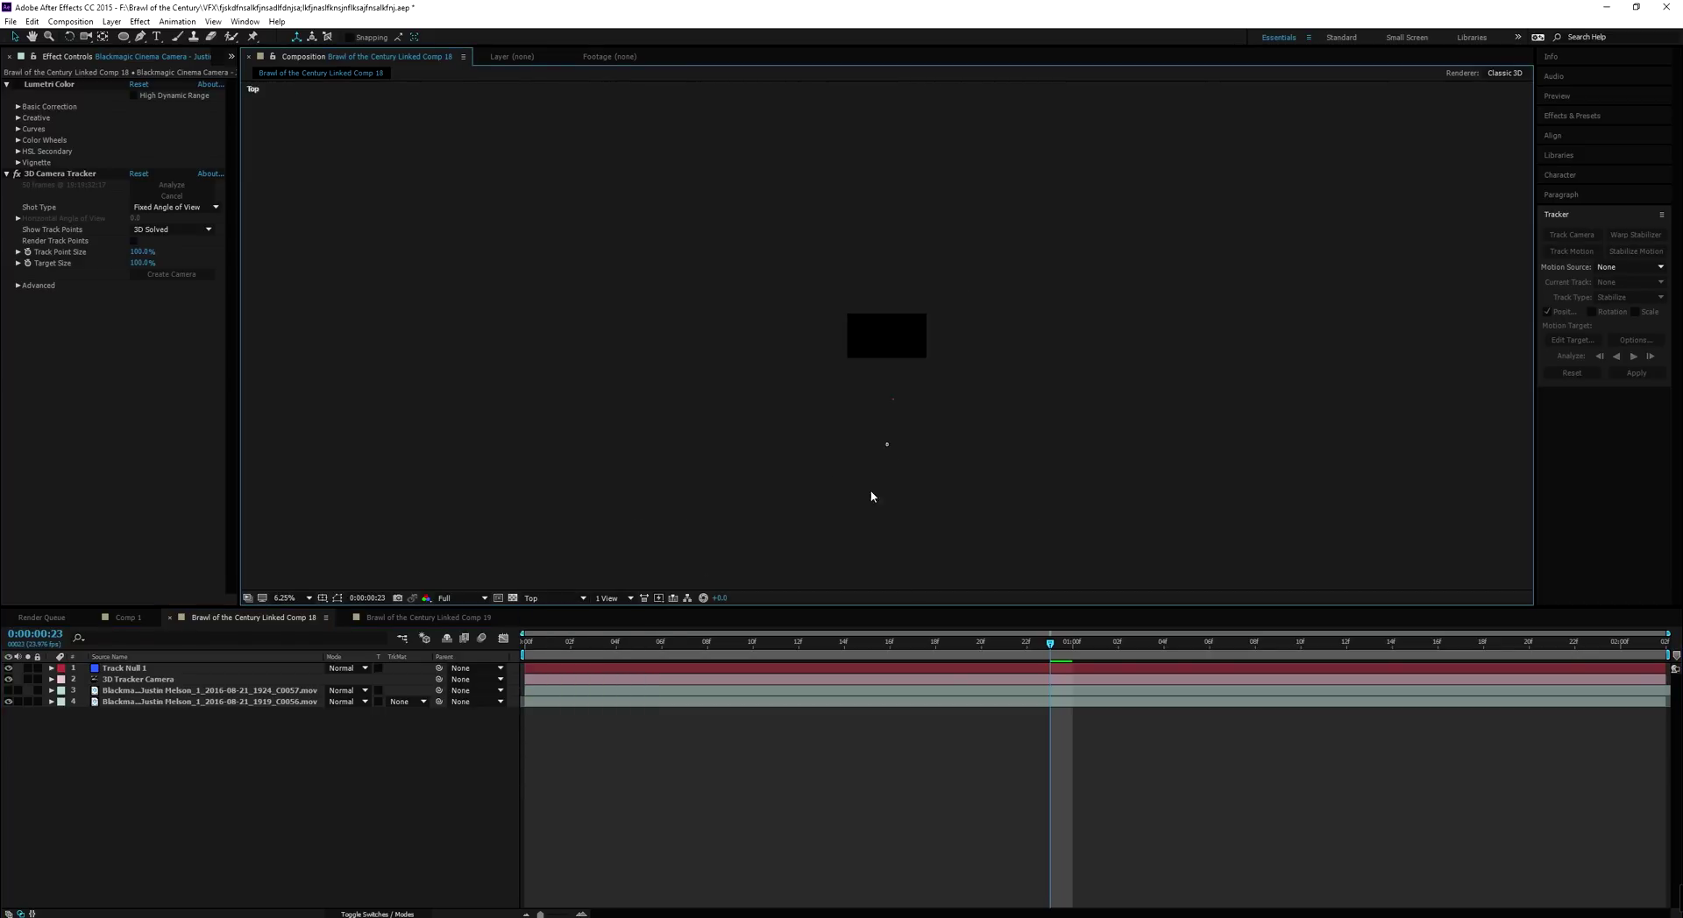
pyautogui.scroll(6, 946, 375)
pyautogui.moveTo(1083, 412); pyautogui.dragTo(849, 461)
pyautogui.moveTo(1115, 360); pyautogui.dragTo(972, 402)
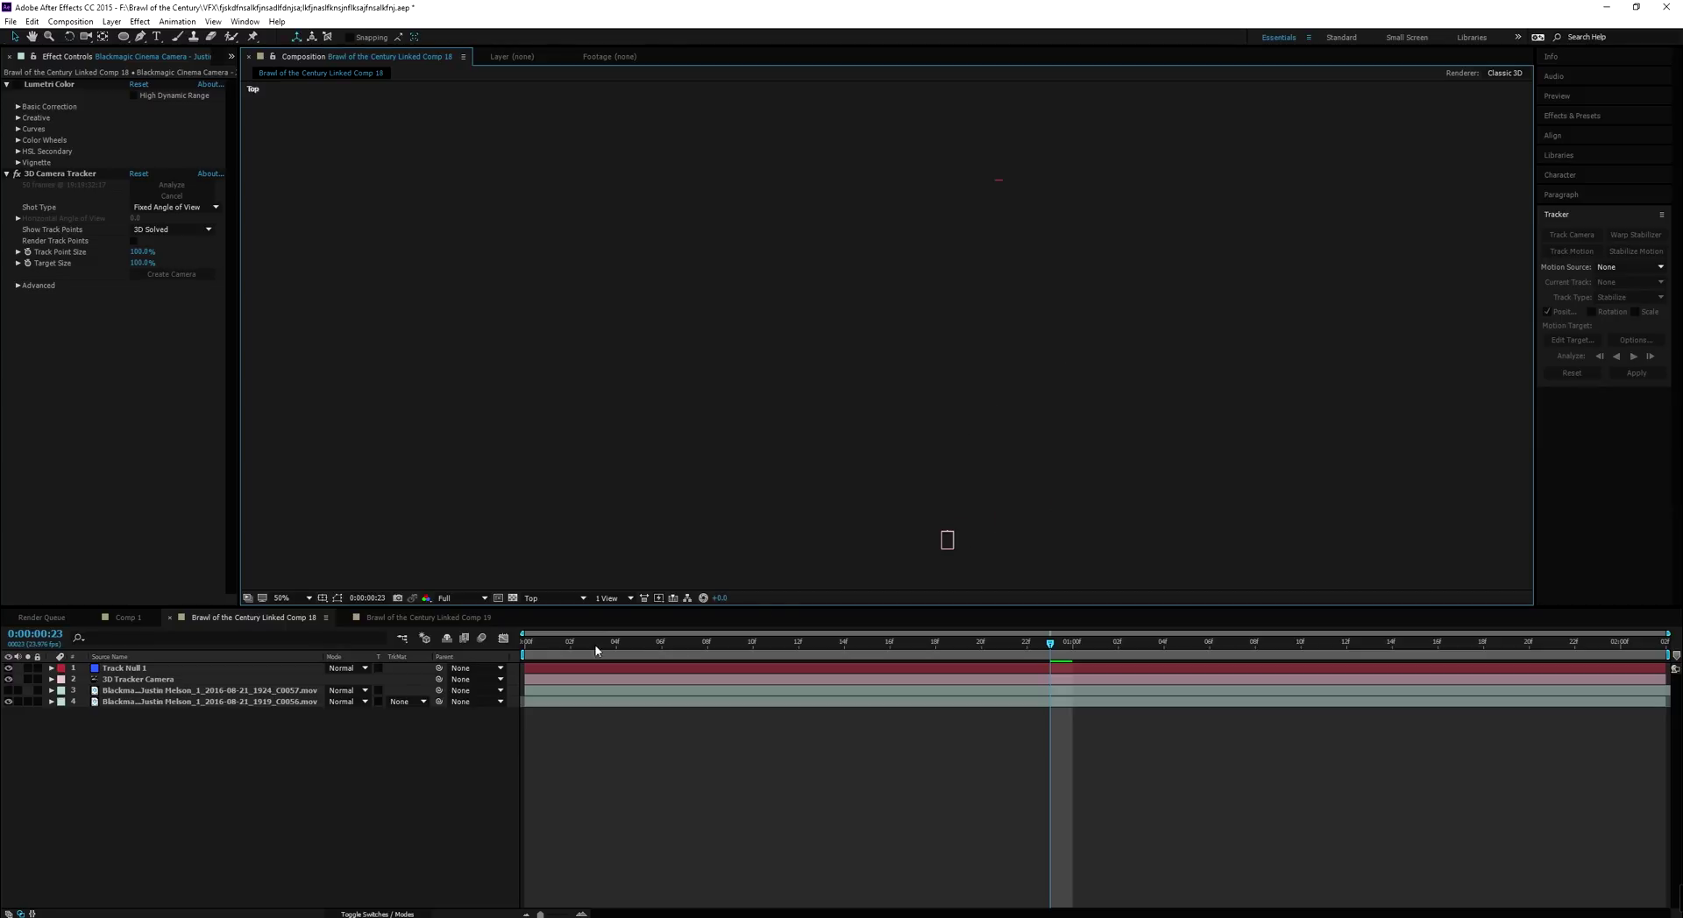
pyautogui.moveTo(548, 651)
pyautogui.mouseDown()
pyautogui.moveTo(981, 646)
pyautogui.moveTo(889, 666)
pyautogui.moveTo(504, 642)
pyautogui.moveTo(980, 692)
pyautogui.moveTo(519, 666)
pyautogui.mouseUp()
pyautogui.click(583, 598)
pyautogui.click(552, 609)
pyautogui.click(308, 598)
pyautogui.click(298, 614)
pyautogui.moveTo(544, 642); pyautogui.dragTo(914, 650)
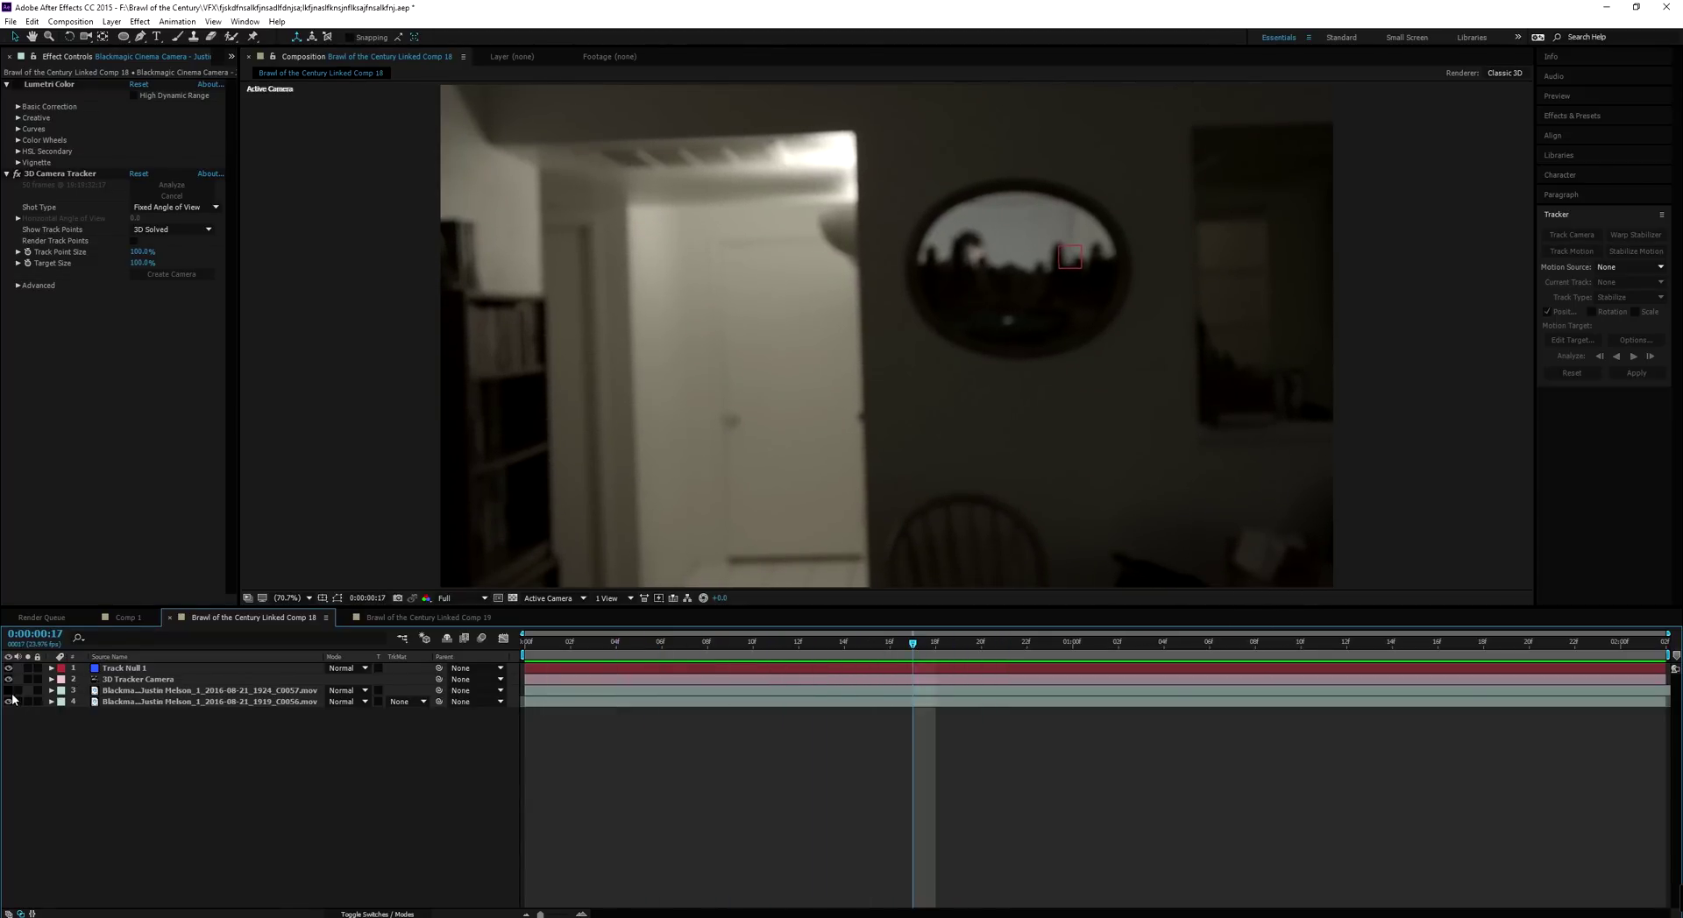
# Show the C0057 layer, make it 3D, and move its anchor point into the oval mirror
pyautogui.click(8, 691)
pyautogui.click(155, 694)
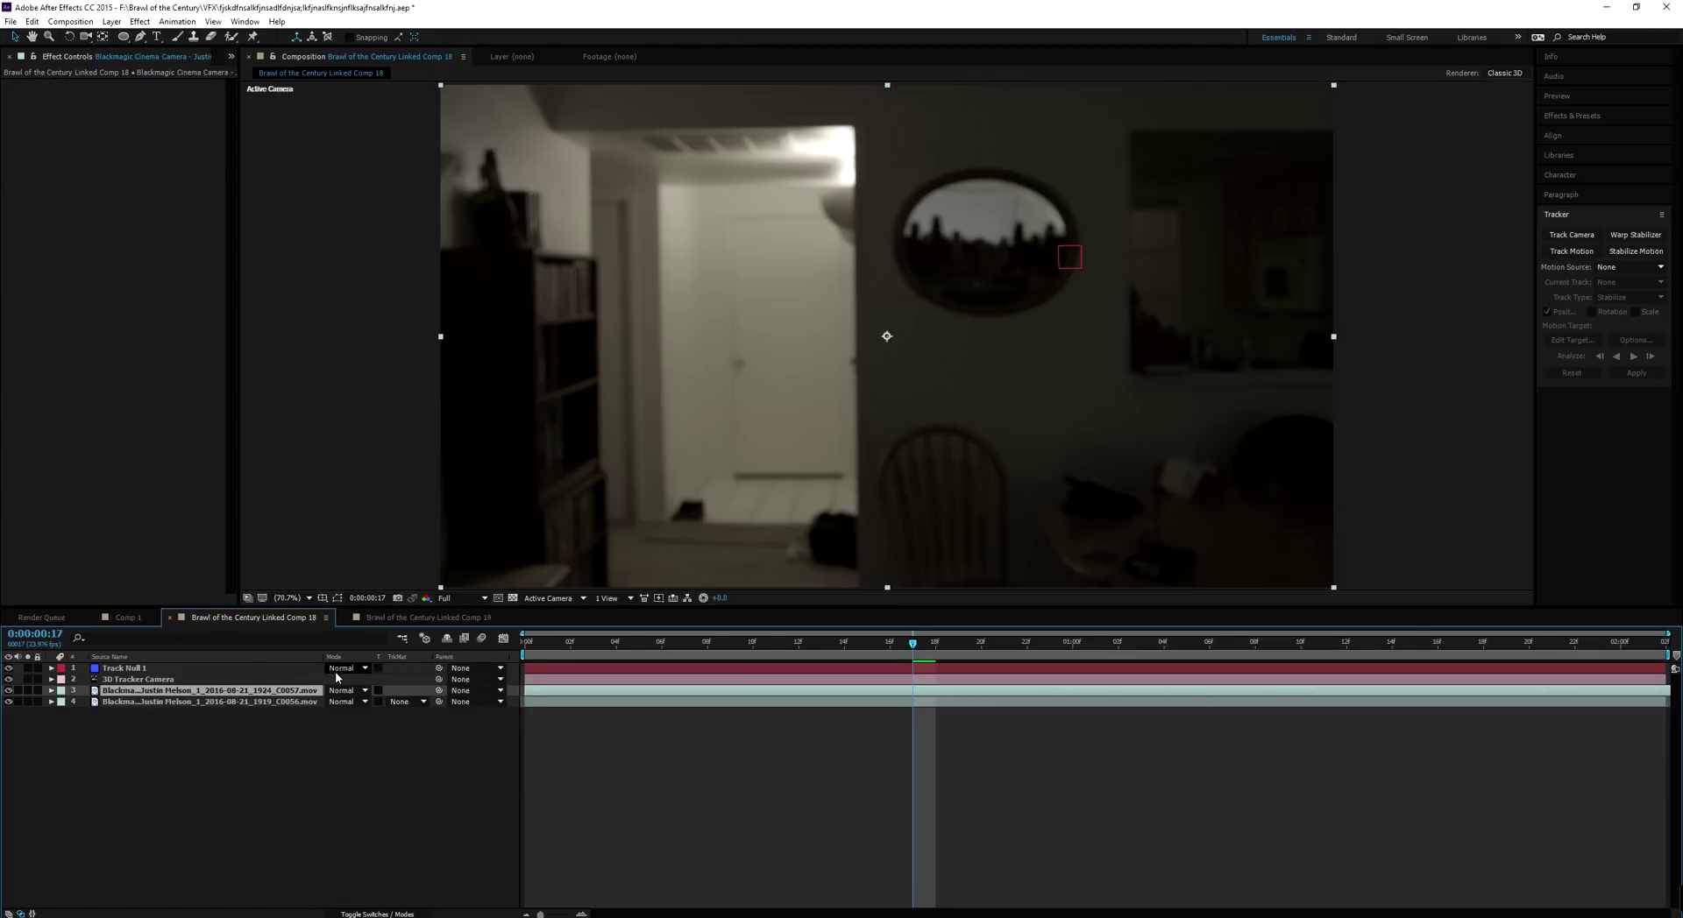
pyautogui.press('F4')
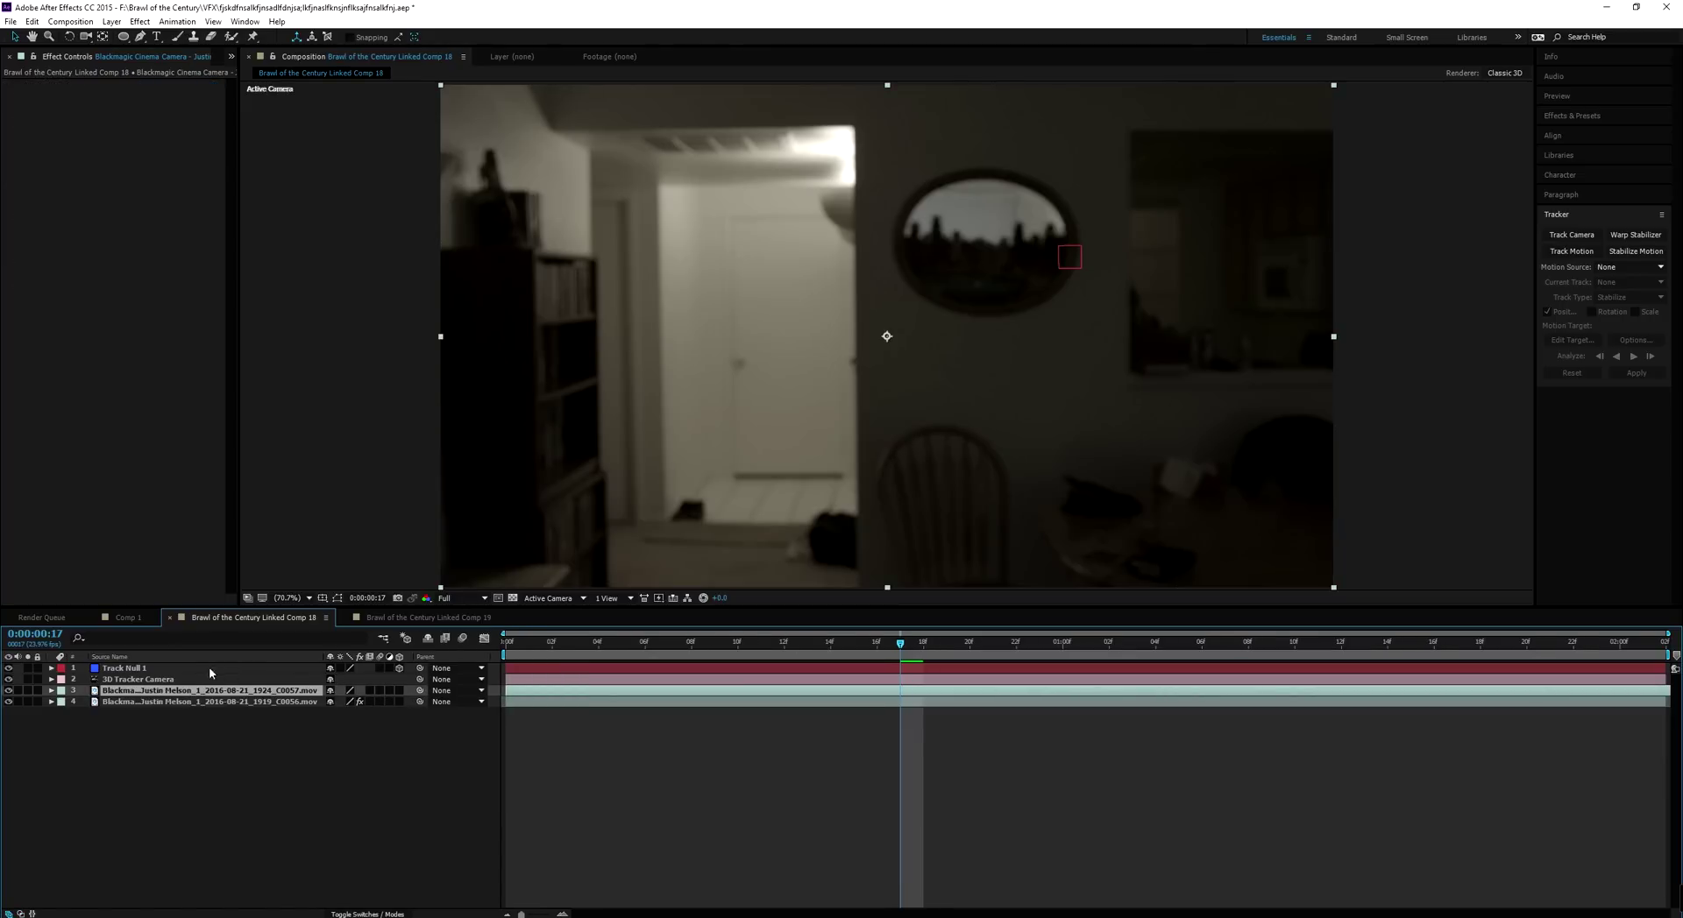
pyautogui.click(398, 690)
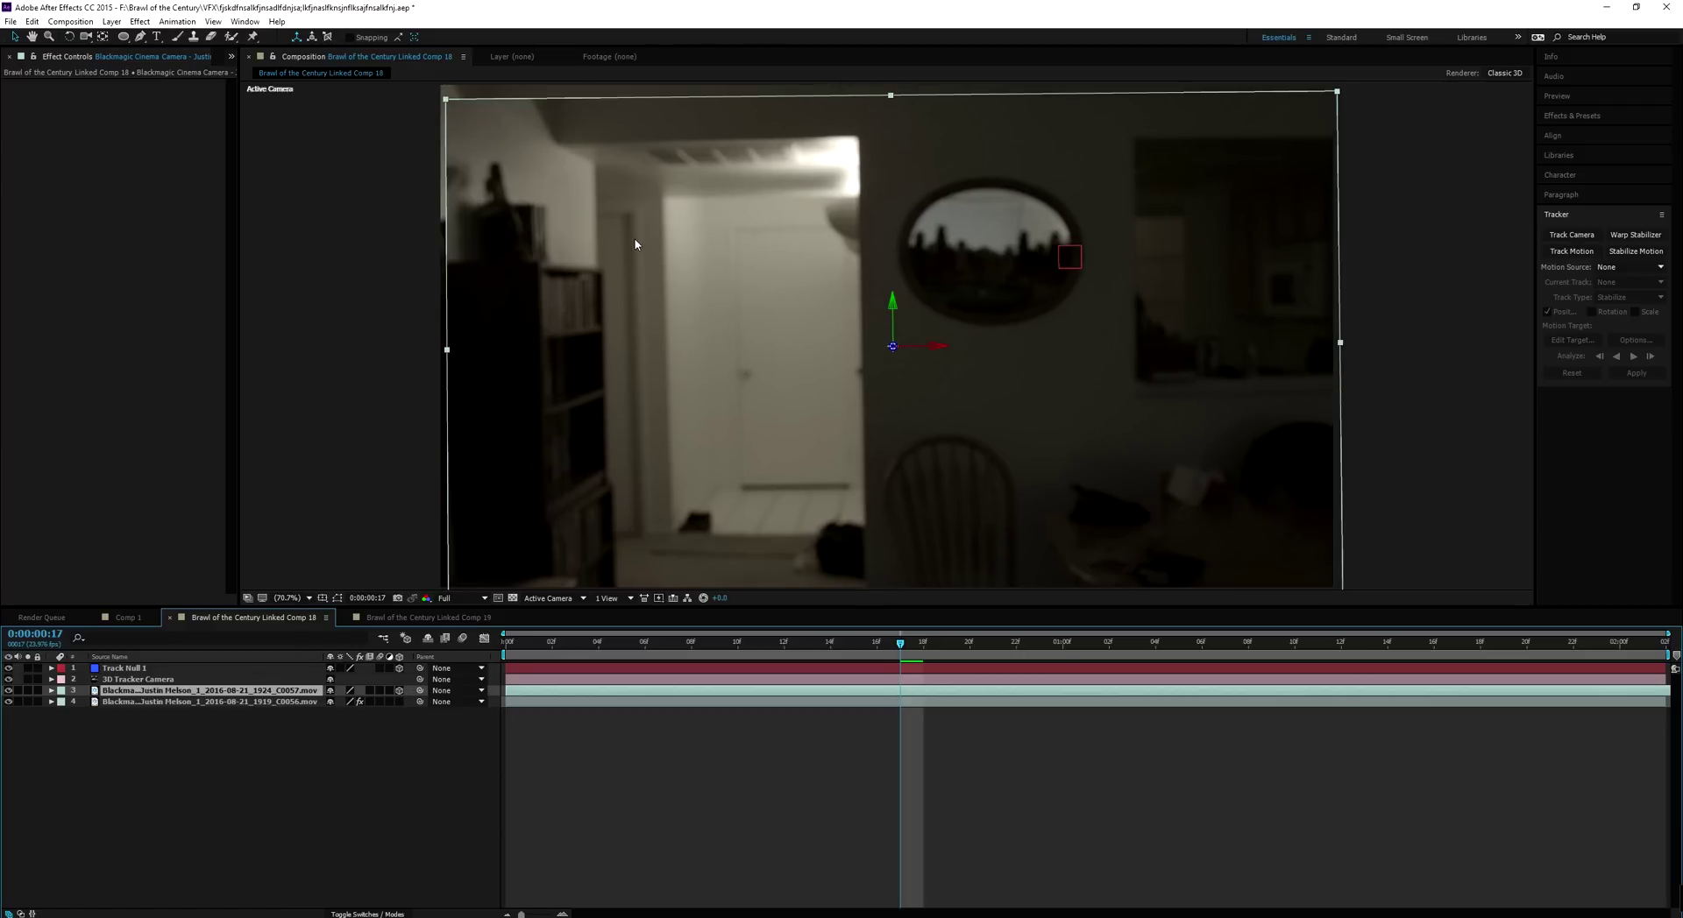
pyautogui.click(102, 36)
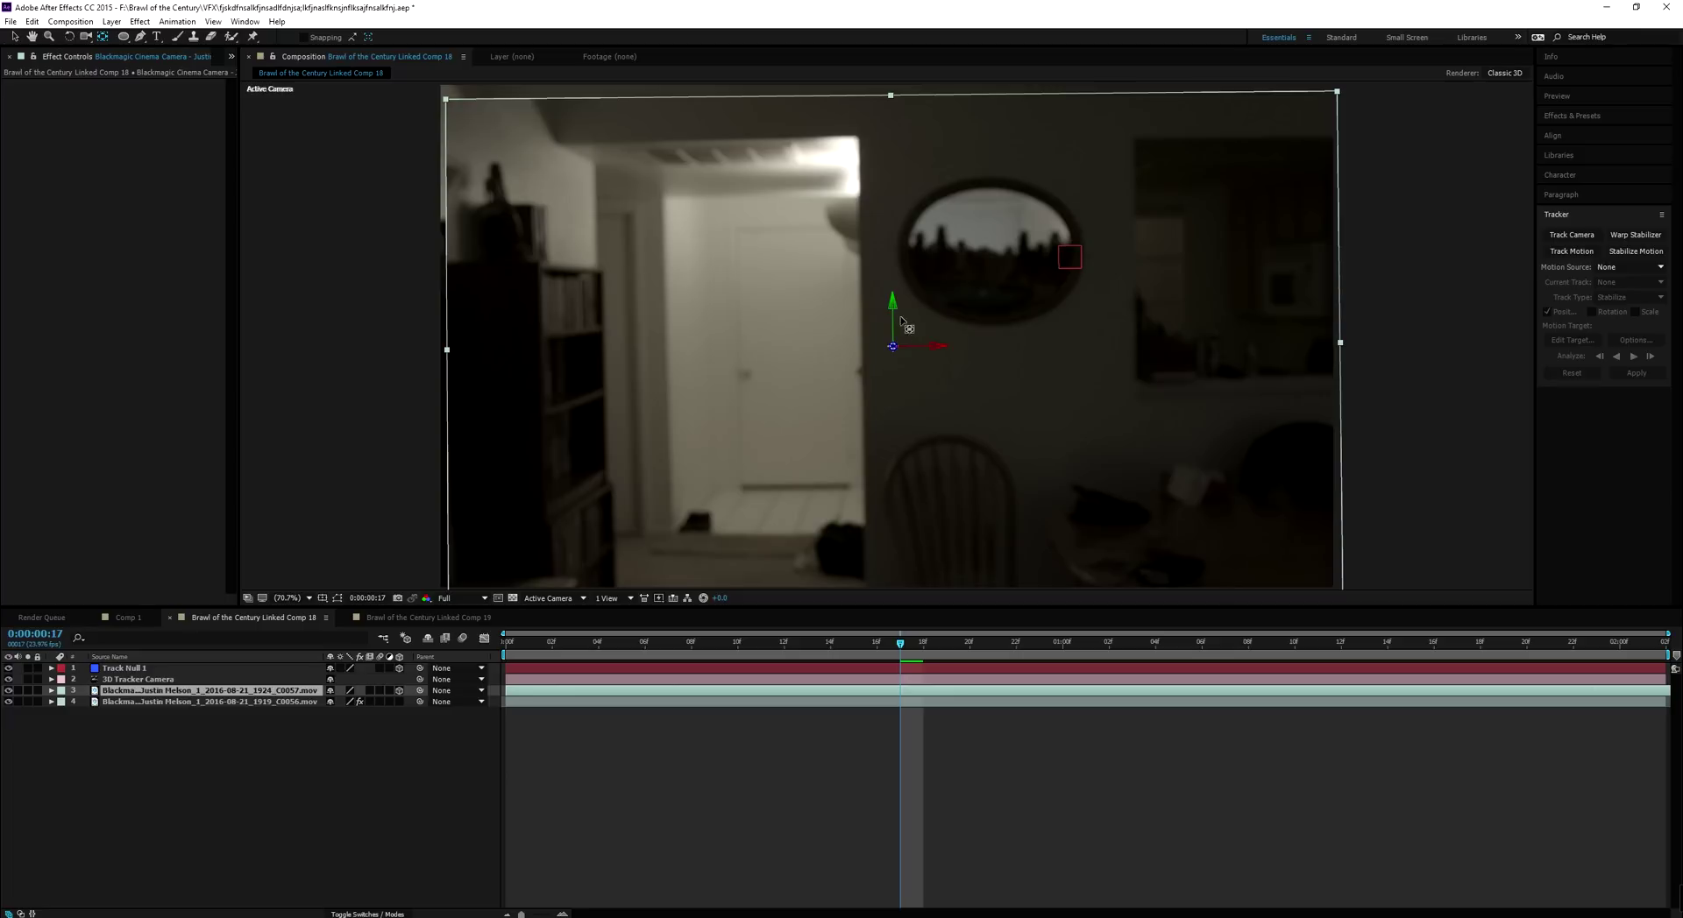
pyautogui.moveTo(892, 346); pyautogui.dragTo(998, 254)
# Select Track Null 1's Position property to copy onto the C0057 clip
pyautogui.press('v')
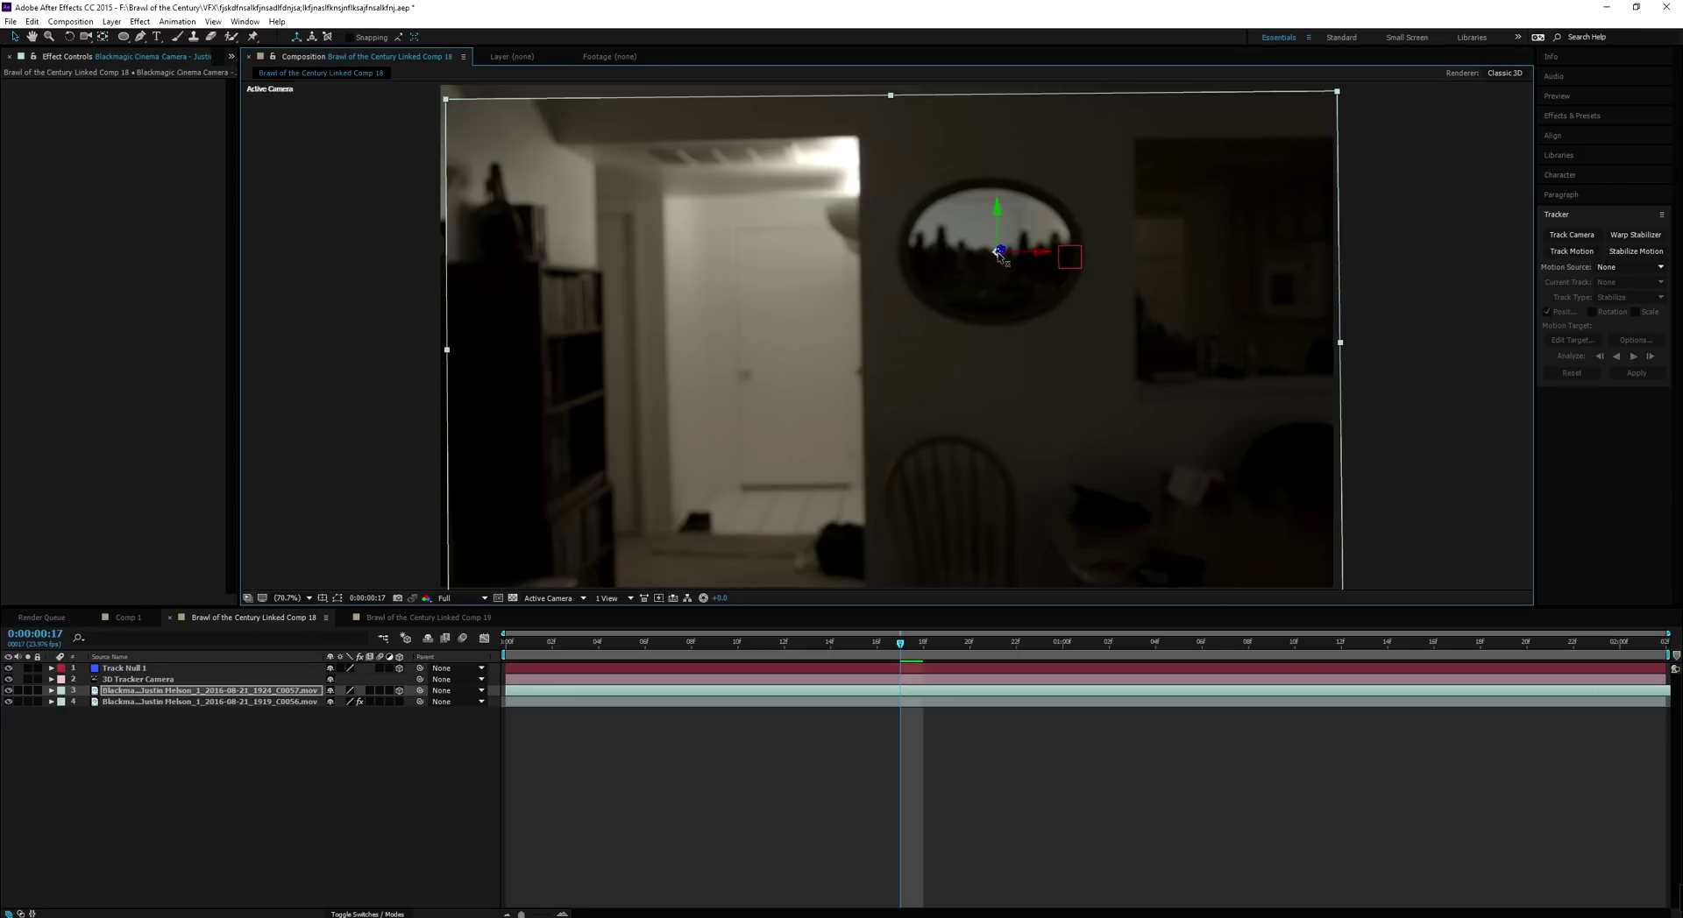
pyautogui.click(180, 671)
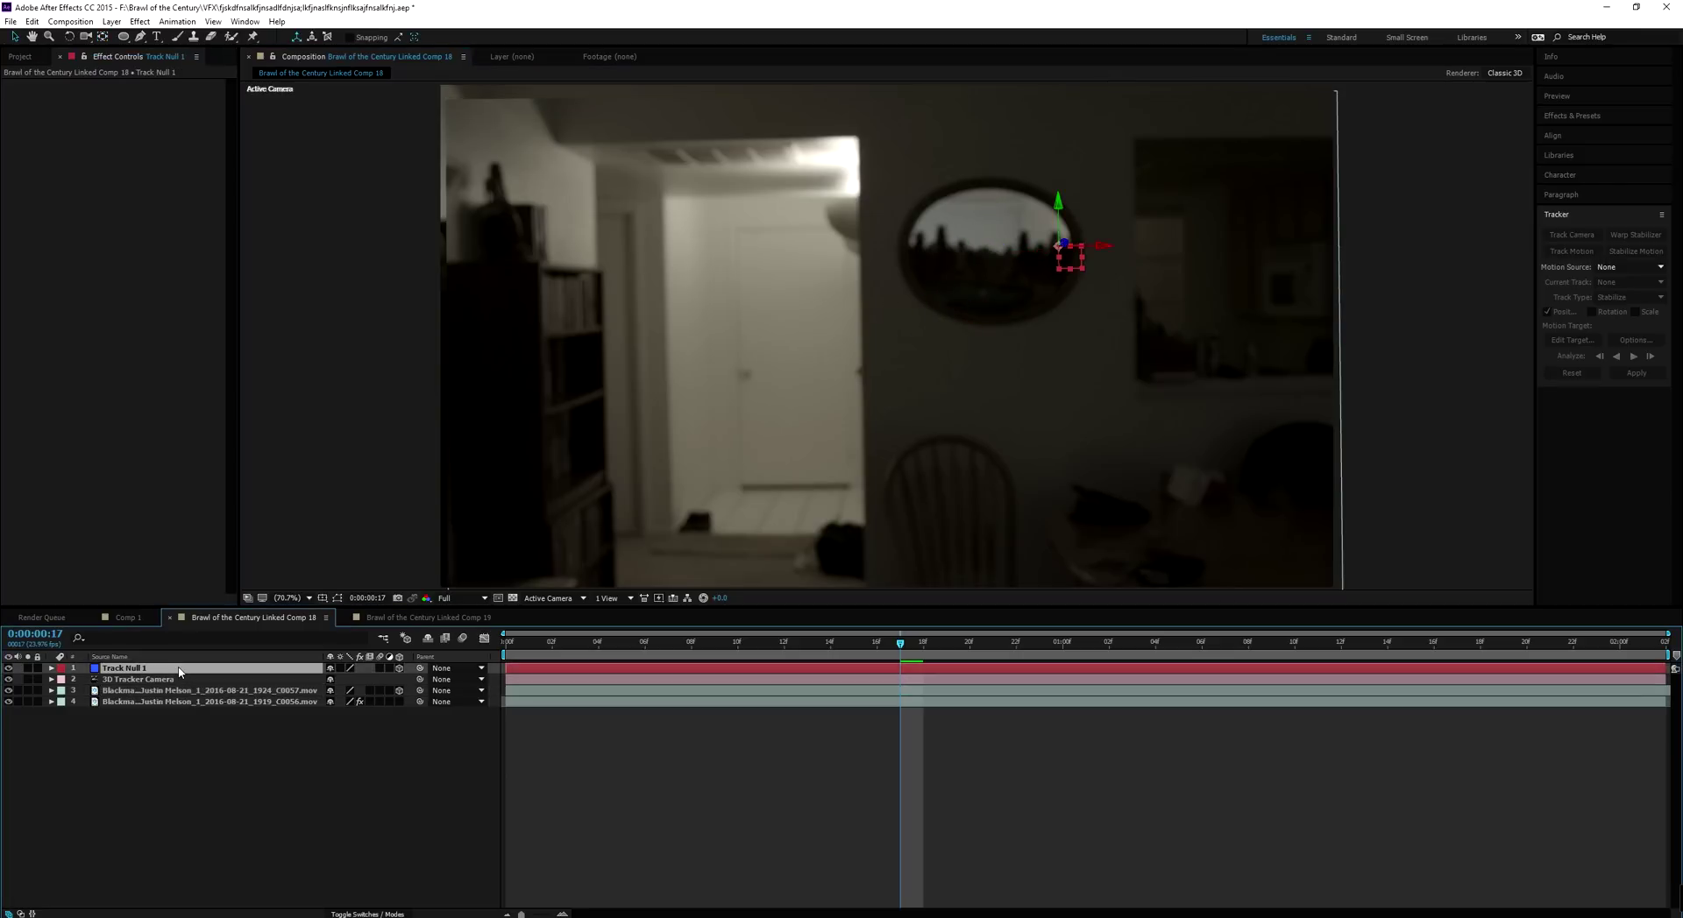
pyautogui.press('p')
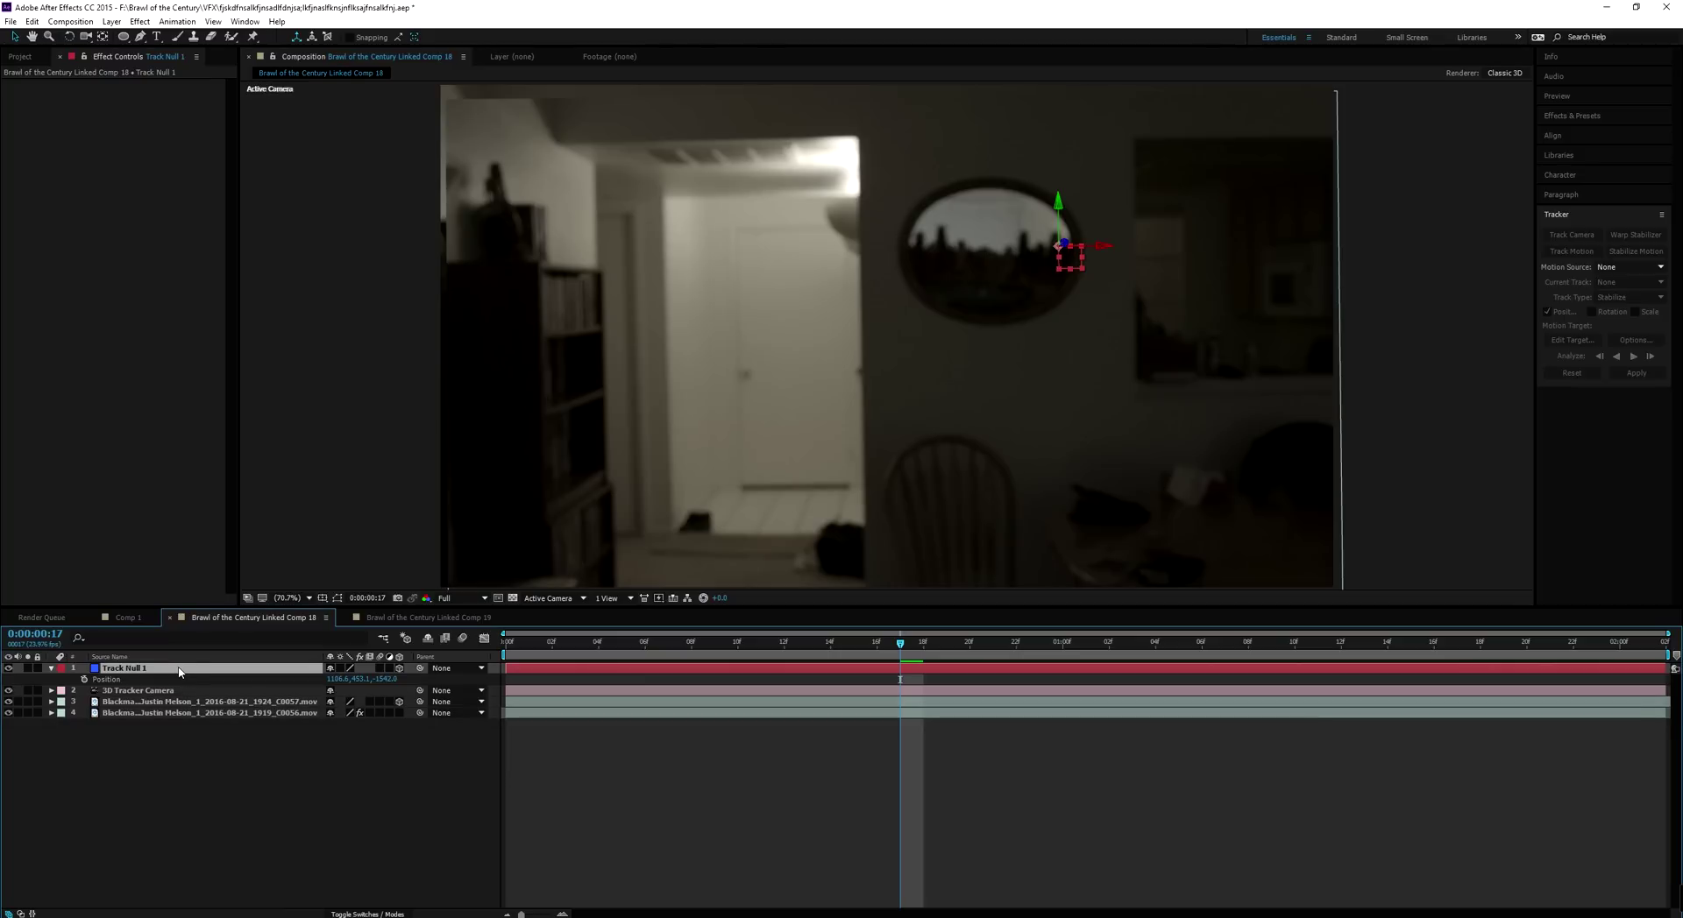
pyautogui.click(112, 680)
pyautogui.click(120, 702)
# Paste the null's Position onto the C0057 clip, then set about 27% scale and 24% opacity
pyautogui.press('p')
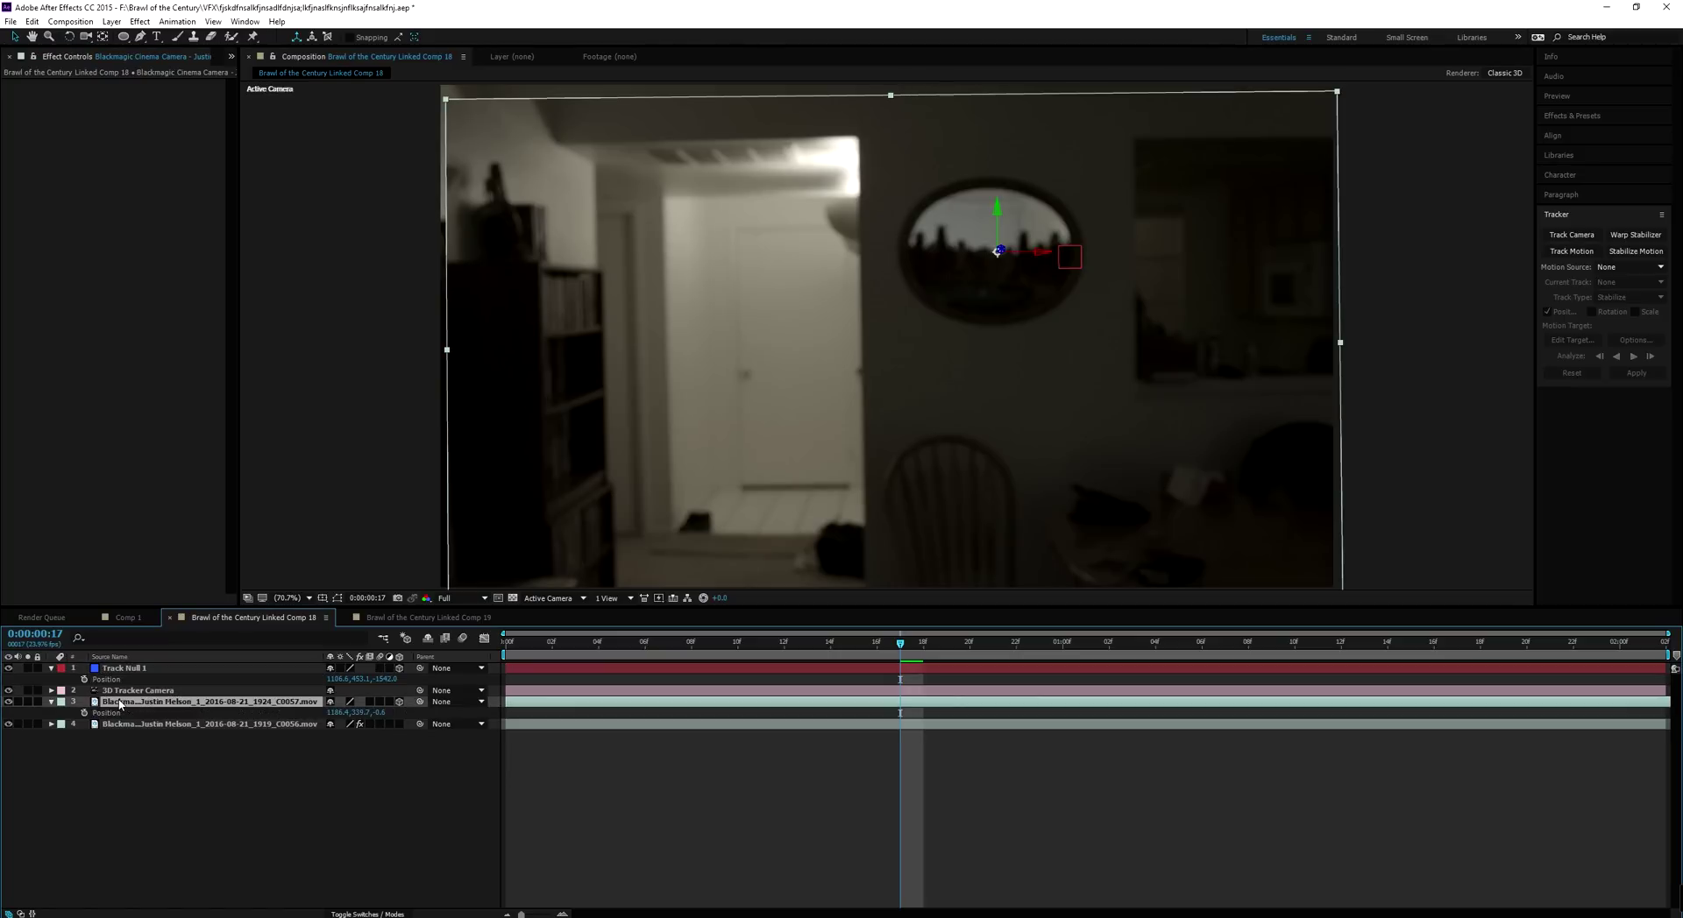
pyautogui.click(117, 714)
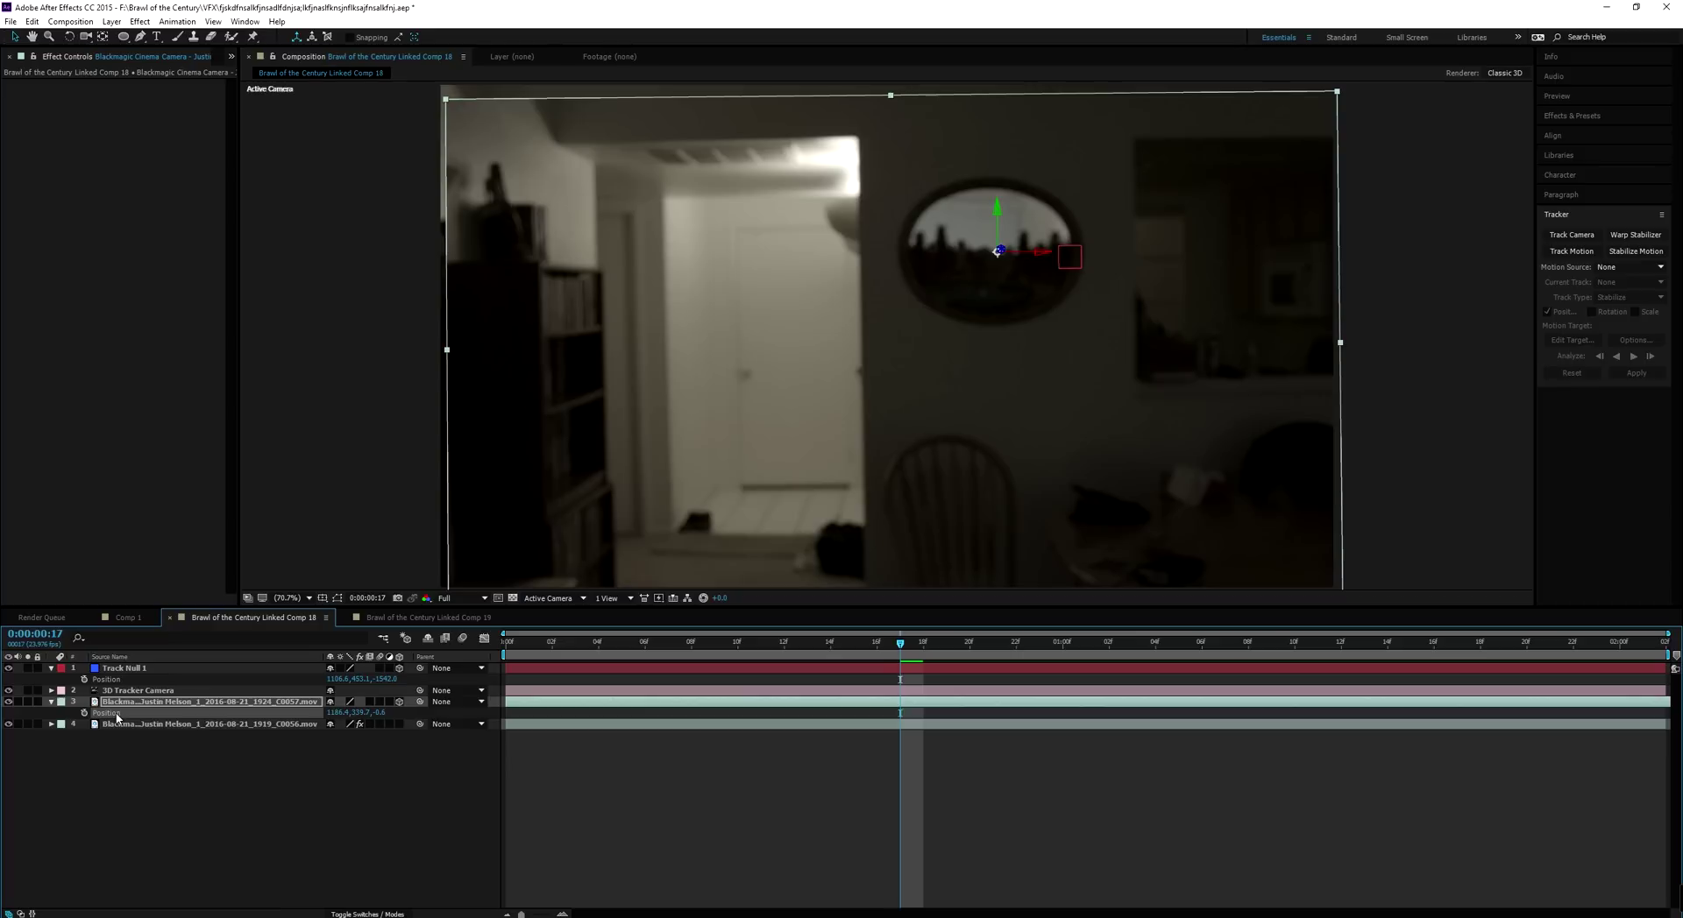
pyautogui.hotkey('ctrl', 'v')
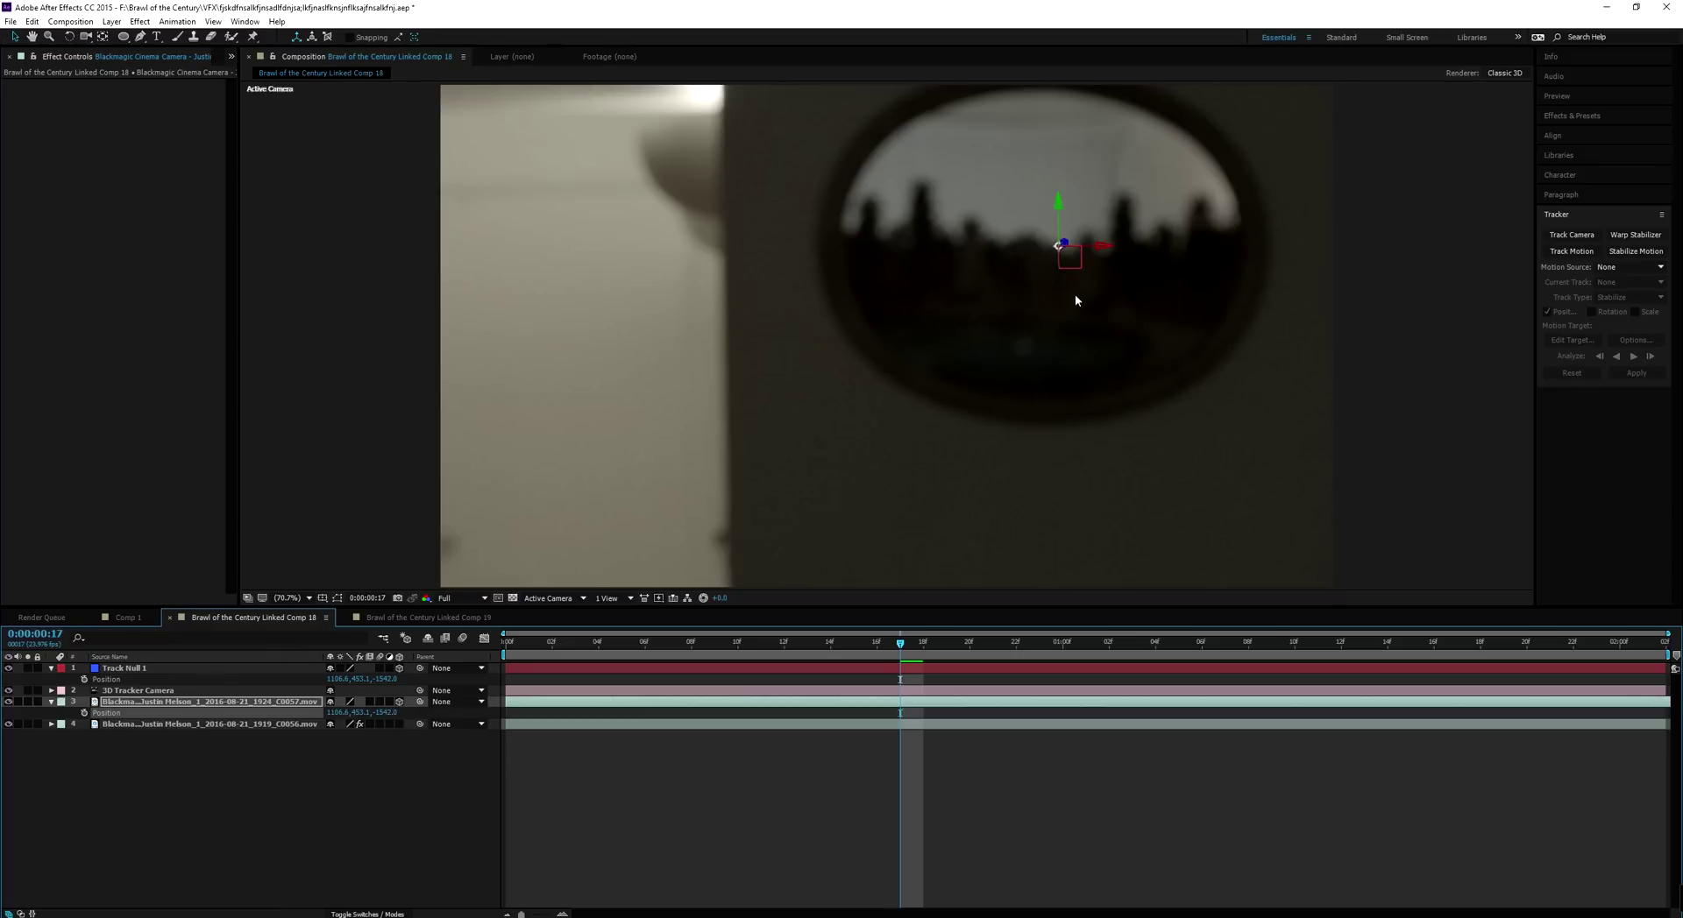
pyautogui.press('s')
pyautogui.moveTo(384, 716); pyautogui.dragTo(358, 725)
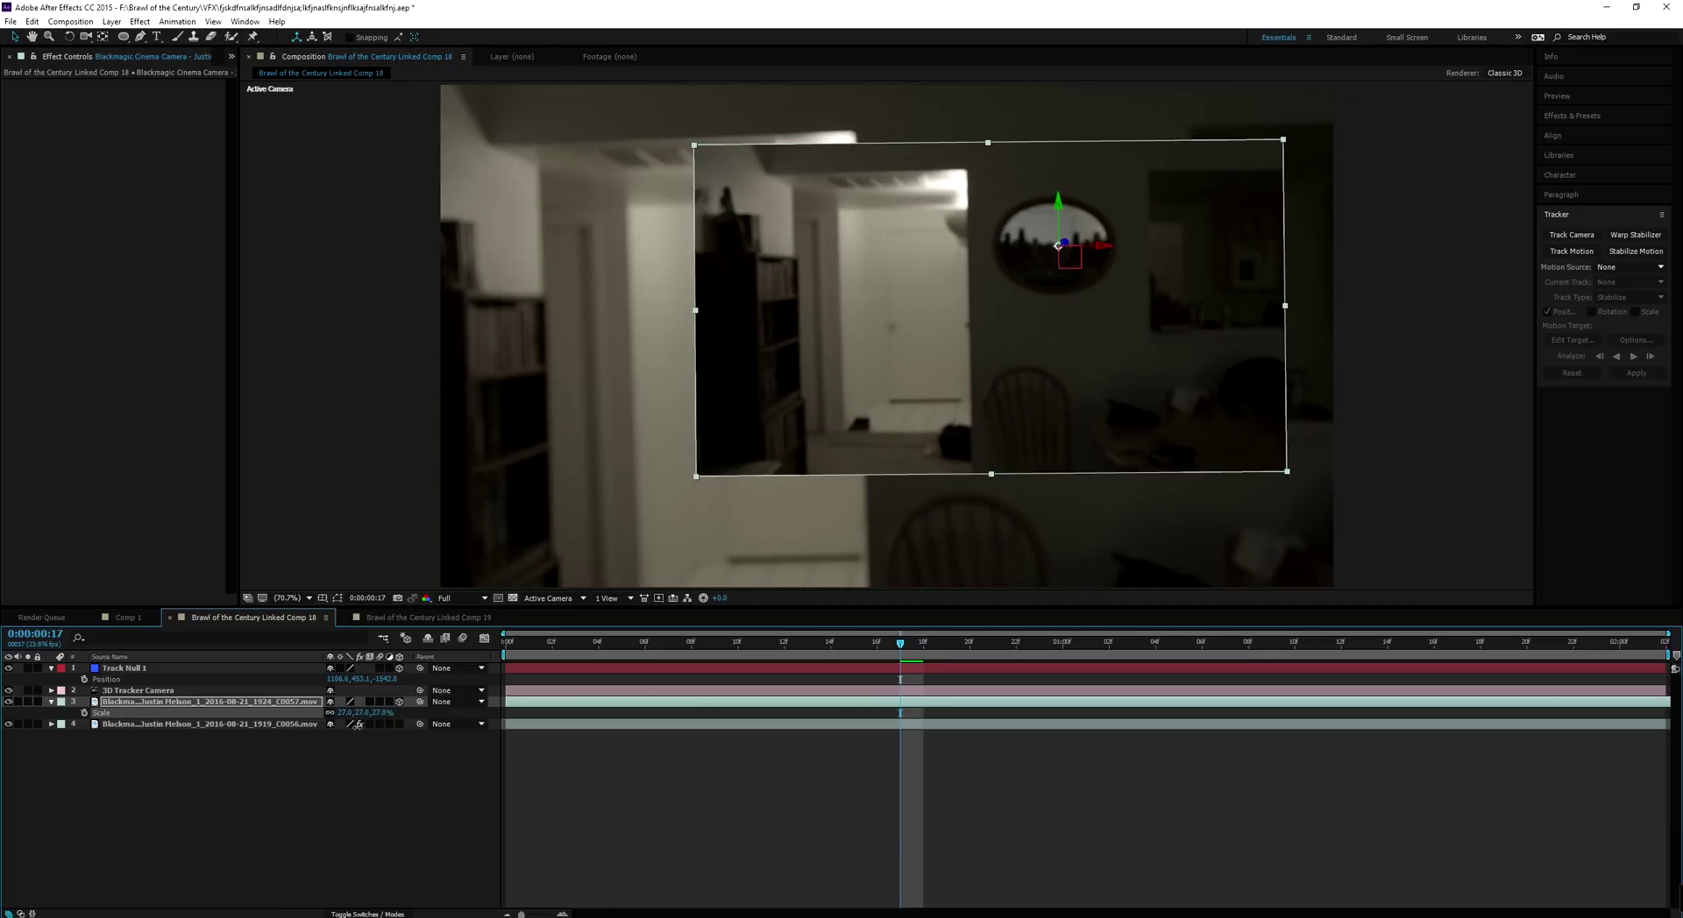
pyautogui.press('t')
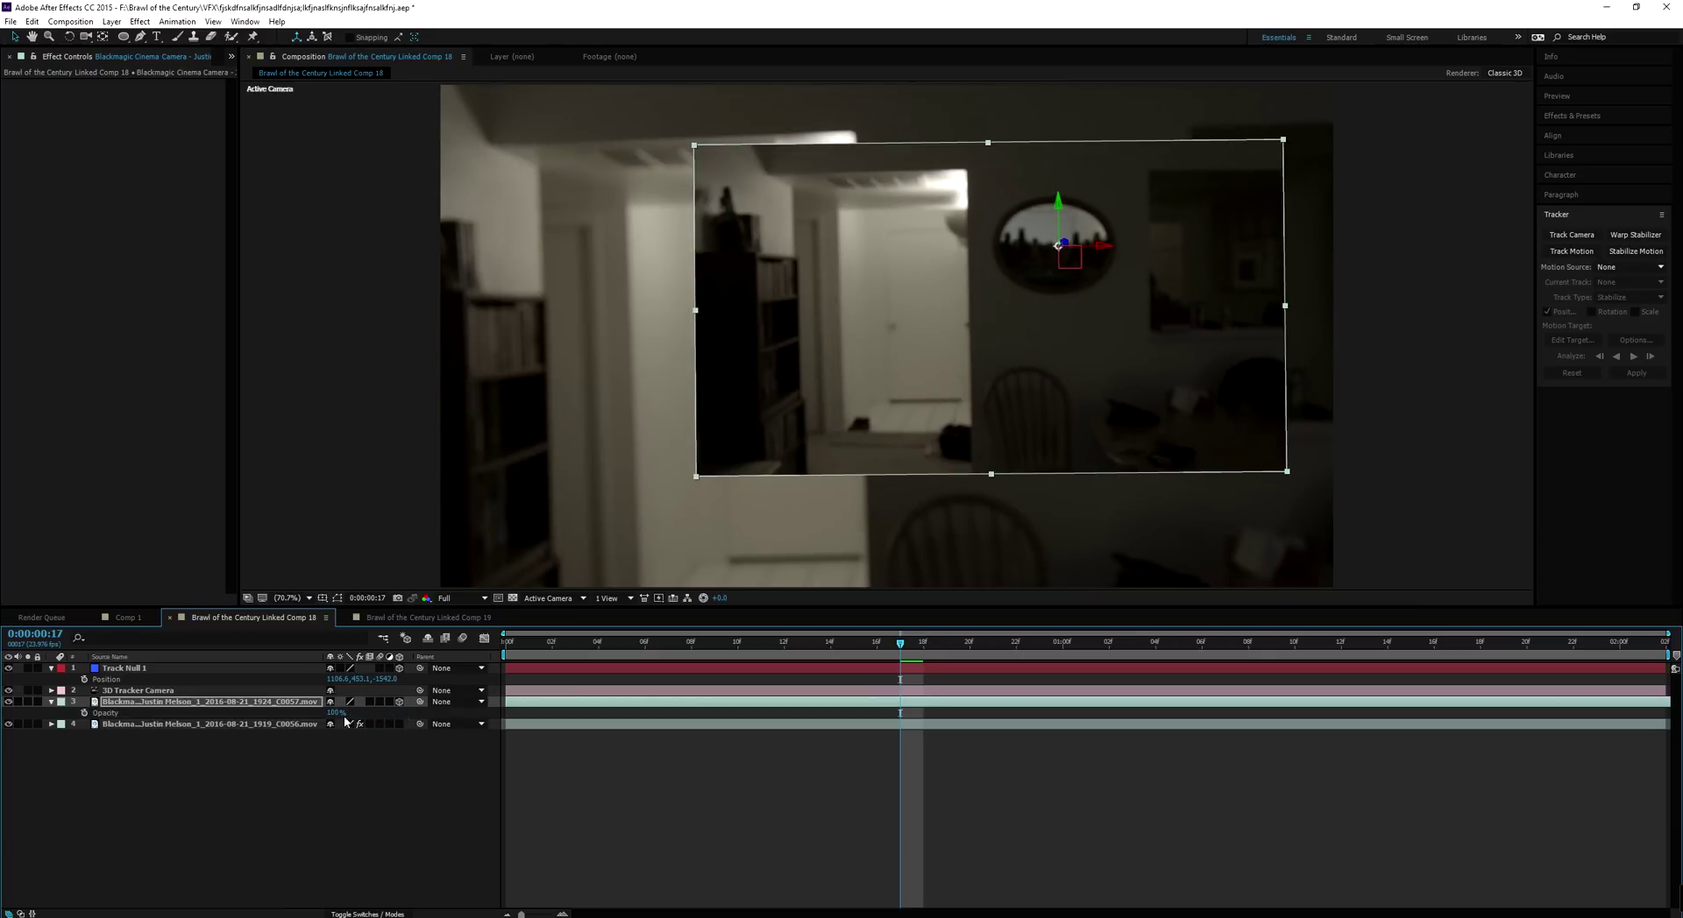
pyautogui.moveTo(324, 714); pyautogui.dragTo(295, 726)
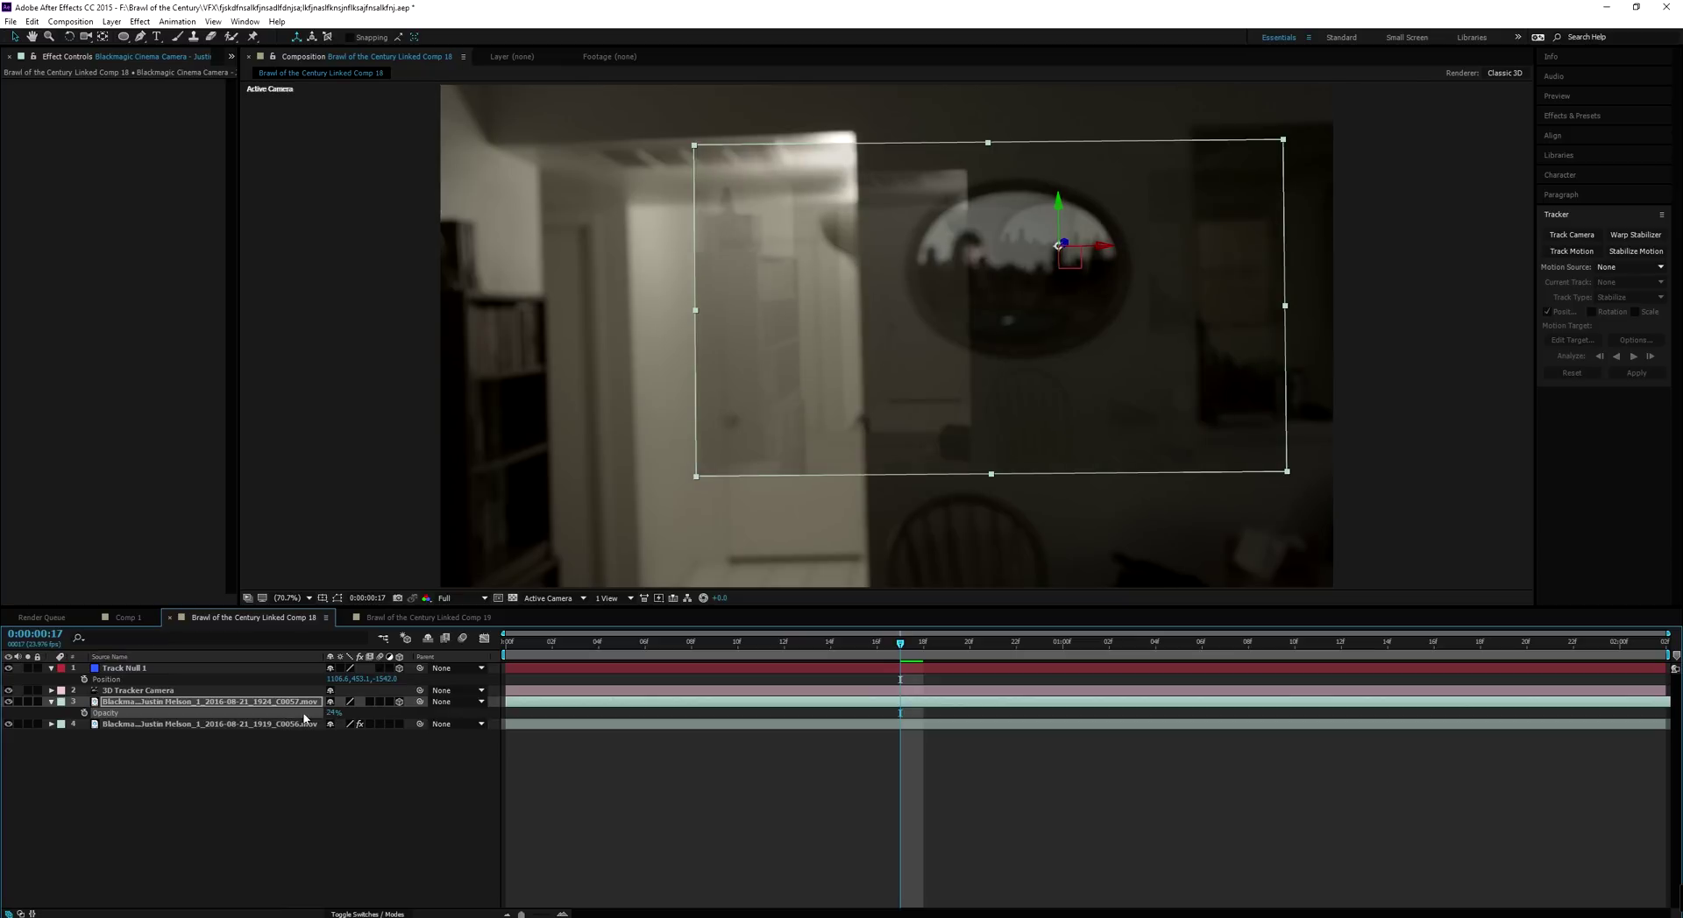
# Nudge the clip's position over the mirror and set its Scale to 51%
pyautogui.press('p')
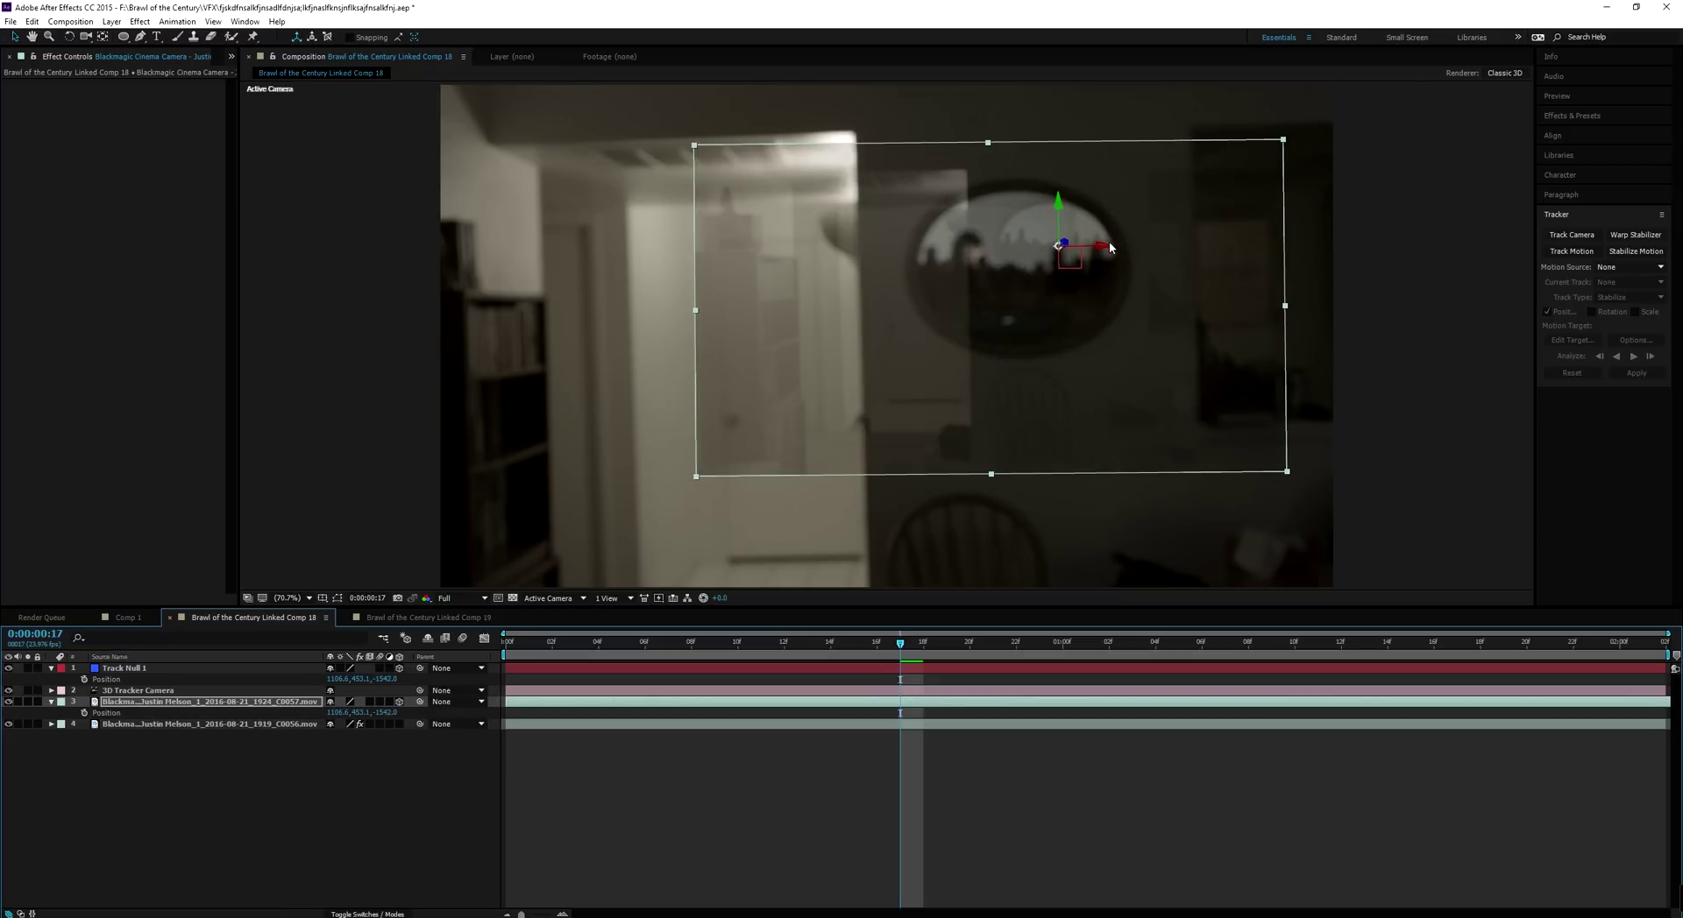
pyautogui.moveTo(1106, 252); pyautogui.dragTo(1062, 253)
pyautogui.hotkey('shift', 's')
pyautogui.moveTo(386, 725); pyautogui.dragTo(392, 727)
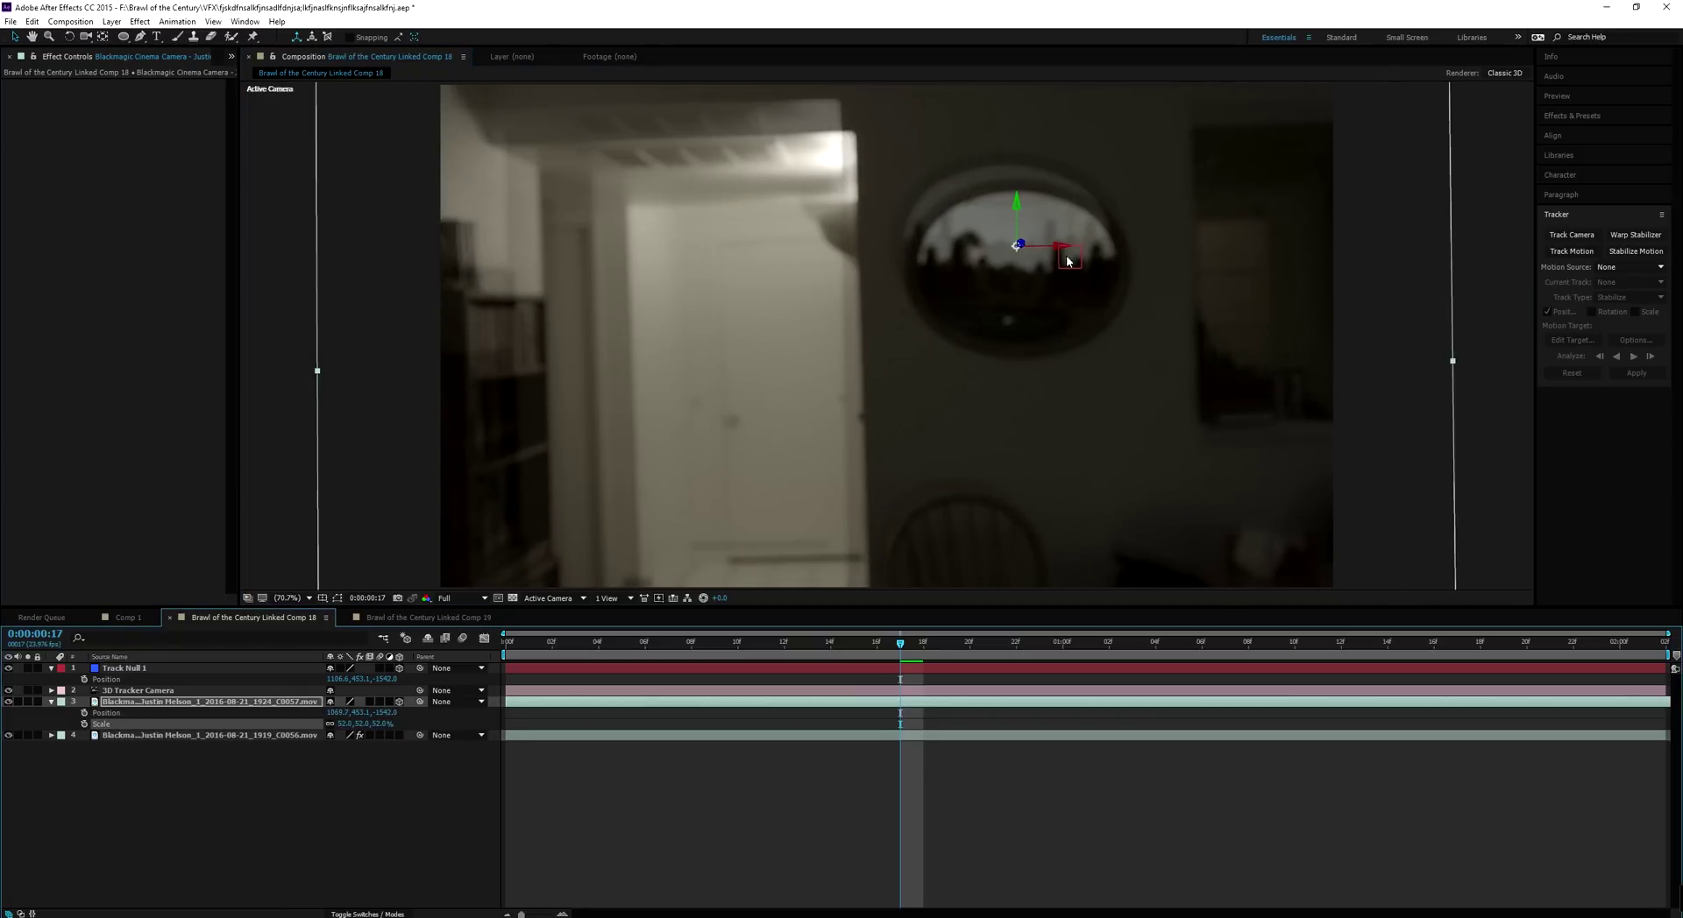
pyautogui.moveTo(1015, 210); pyautogui.dragTo(1022, 221)
pyautogui.moveTo(1054, 276); pyautogui.dragTo(1064, 273)
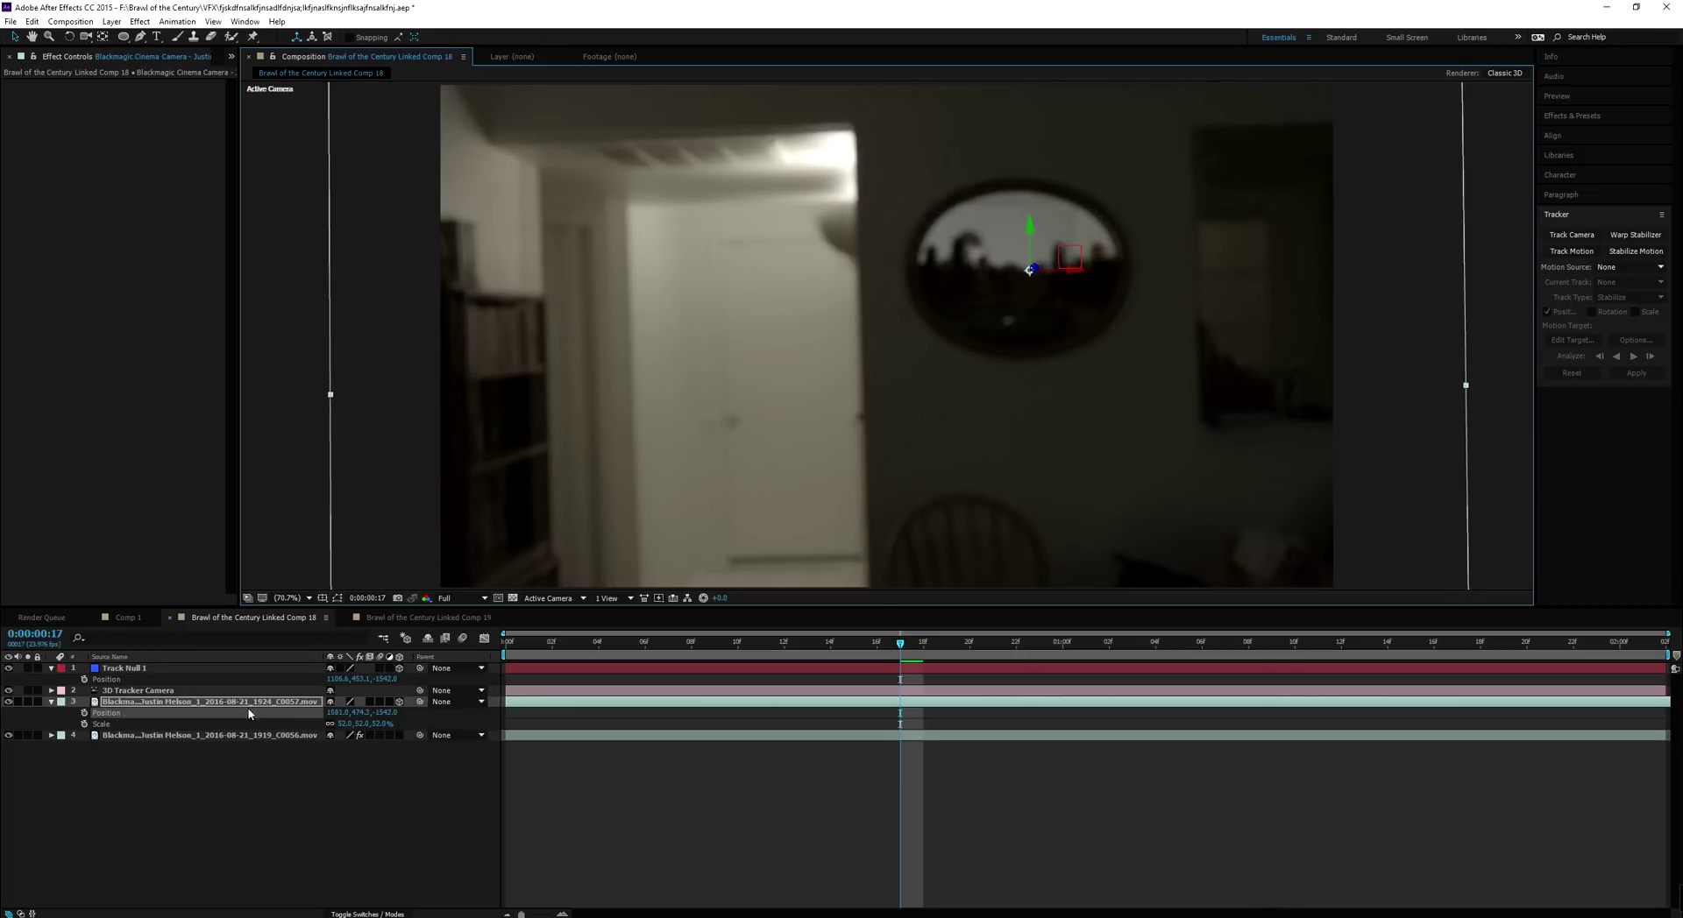
pyautogui.click(380, 724)
pyautogui.write('51')
pyautogui.click(391, 794)
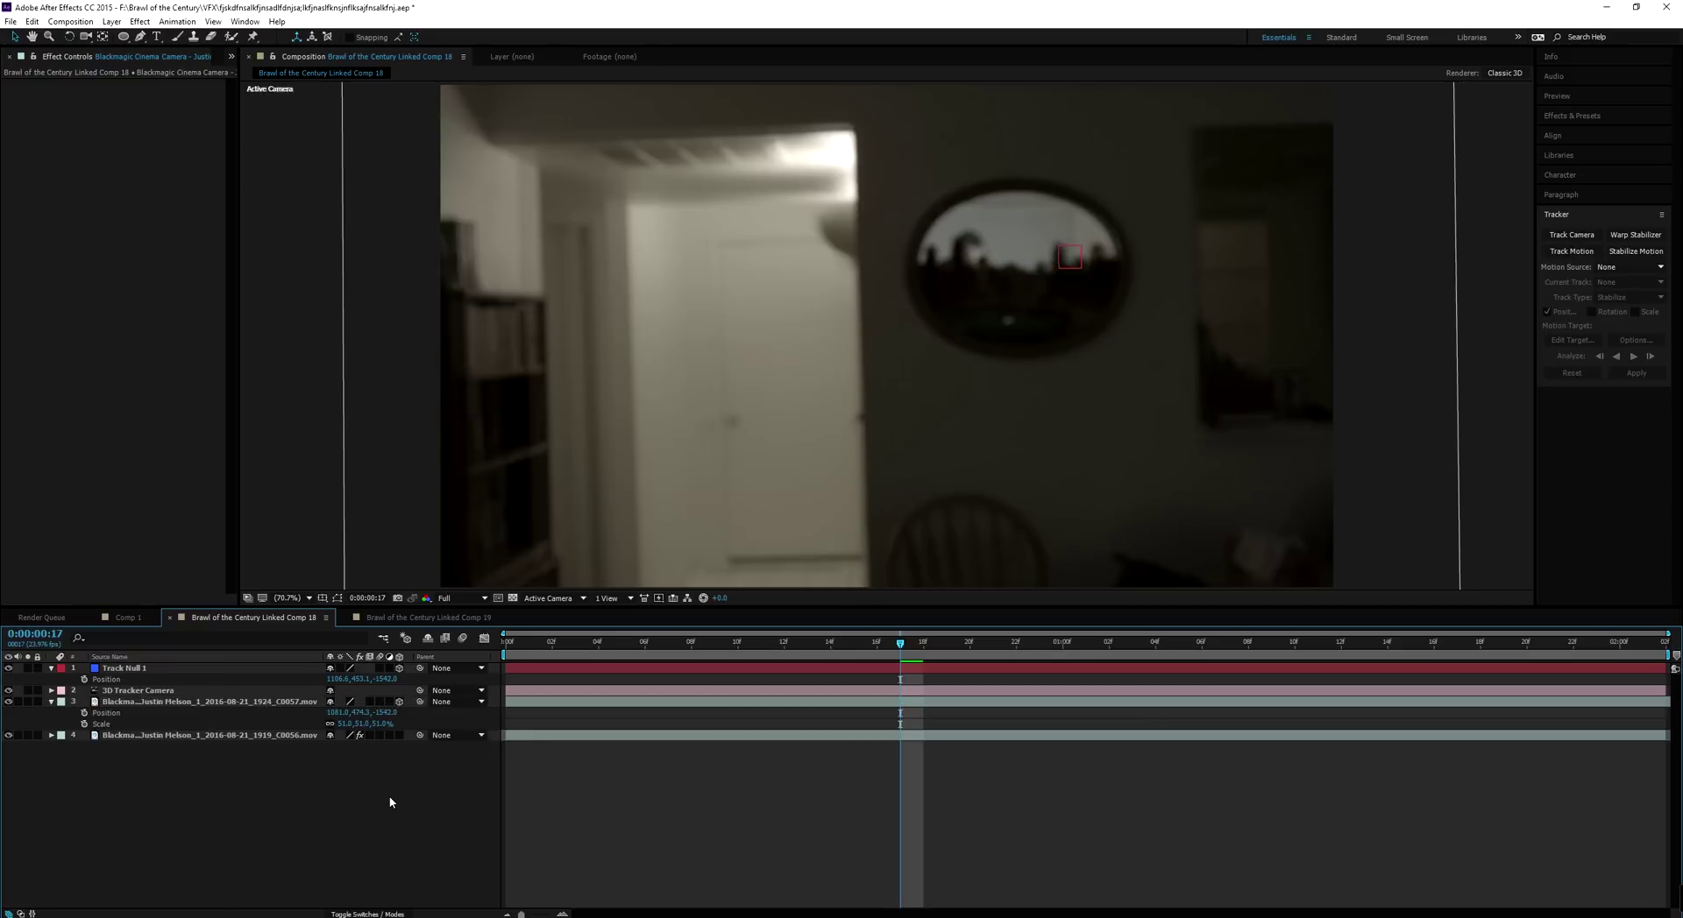
pyautogui.click(227, 712)
# Align the clip's position with the mirror, compare it on and off, and restore Opacity to 100%
pyautogui.moveTo(1067, 273); pyautogui.dragTo(1069, 274)
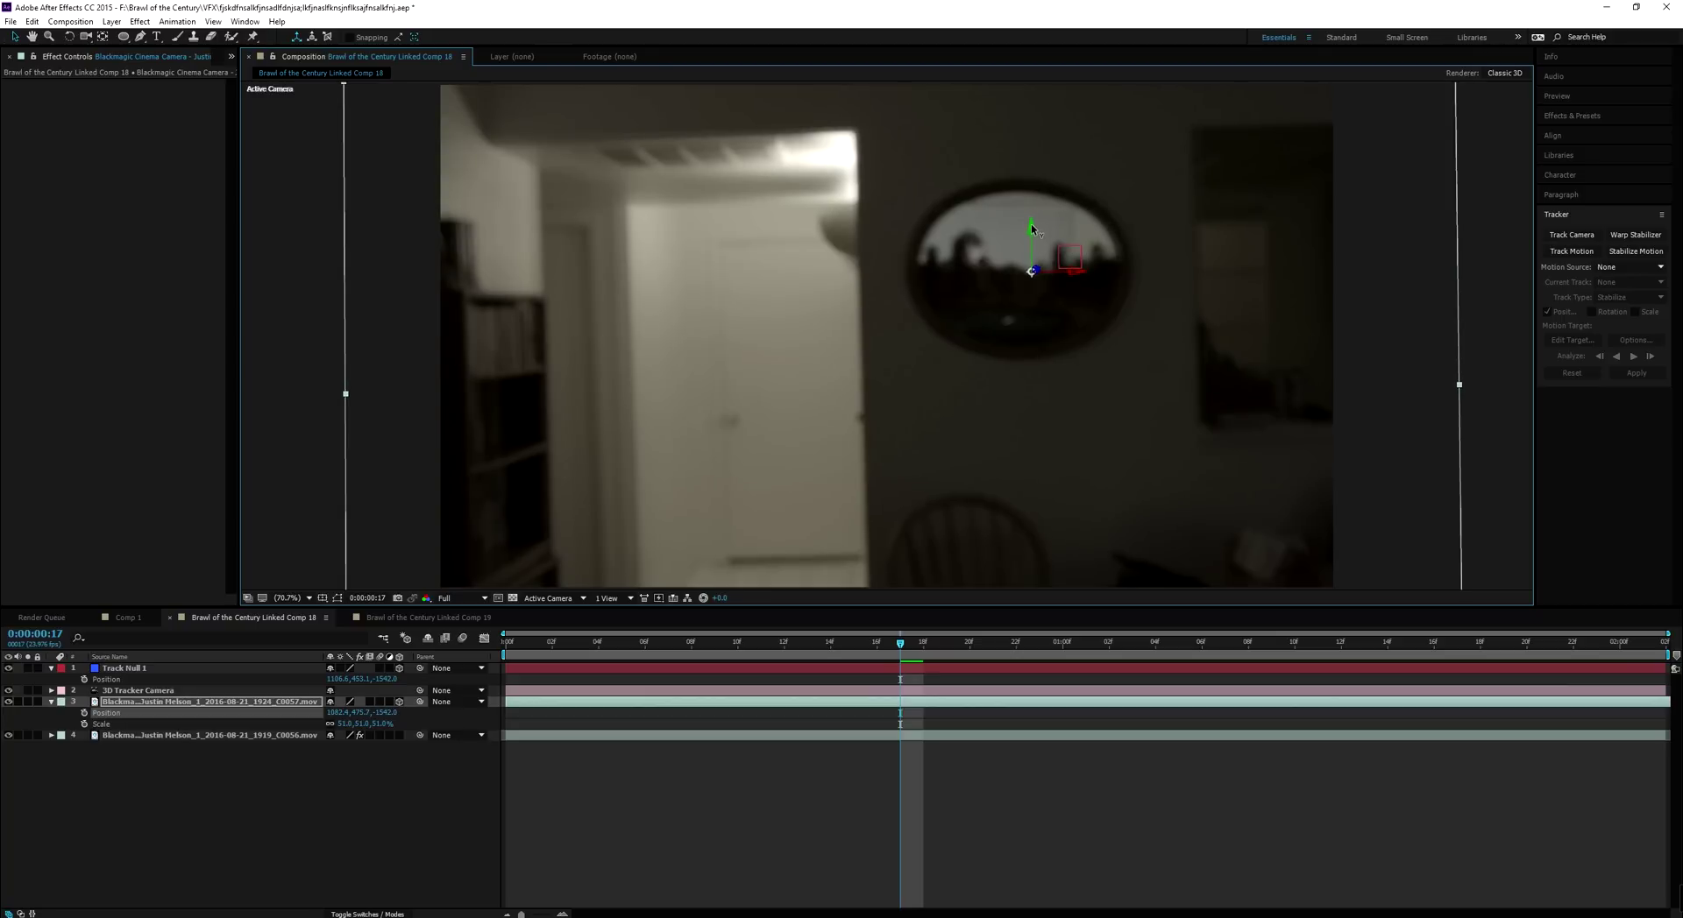
pyautogui.moveTo(1030, 224); pyautogui.dragTo(1072, 275)
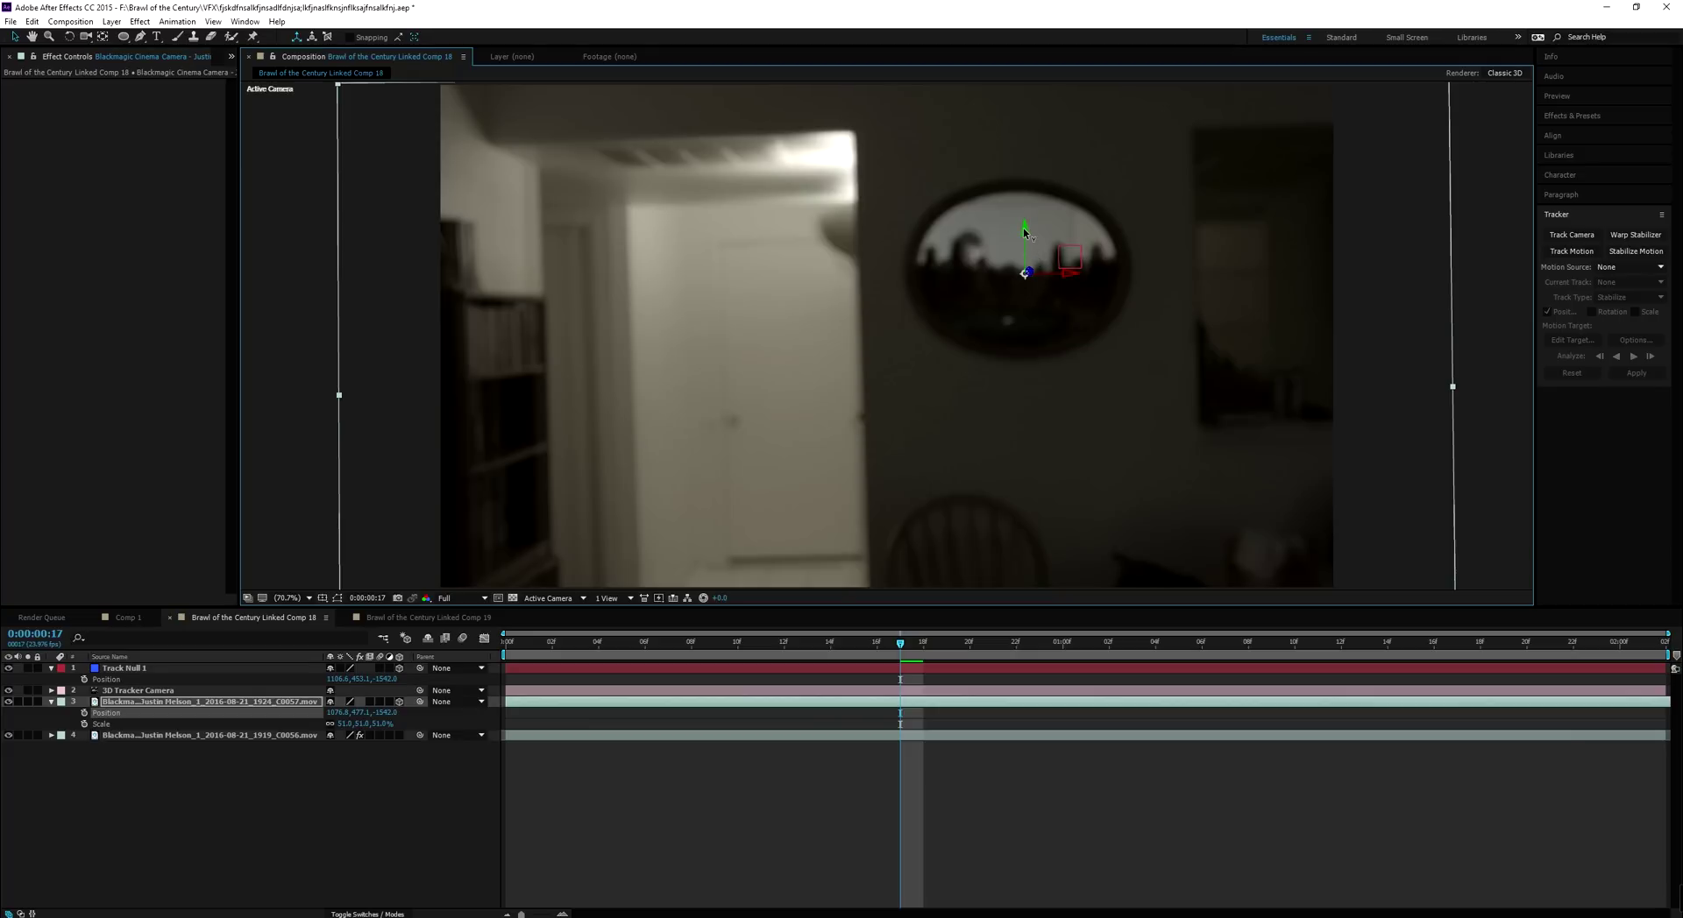
pyautogui.moveTo(1023, 228); pyautogui.dragTo(1043, 282)
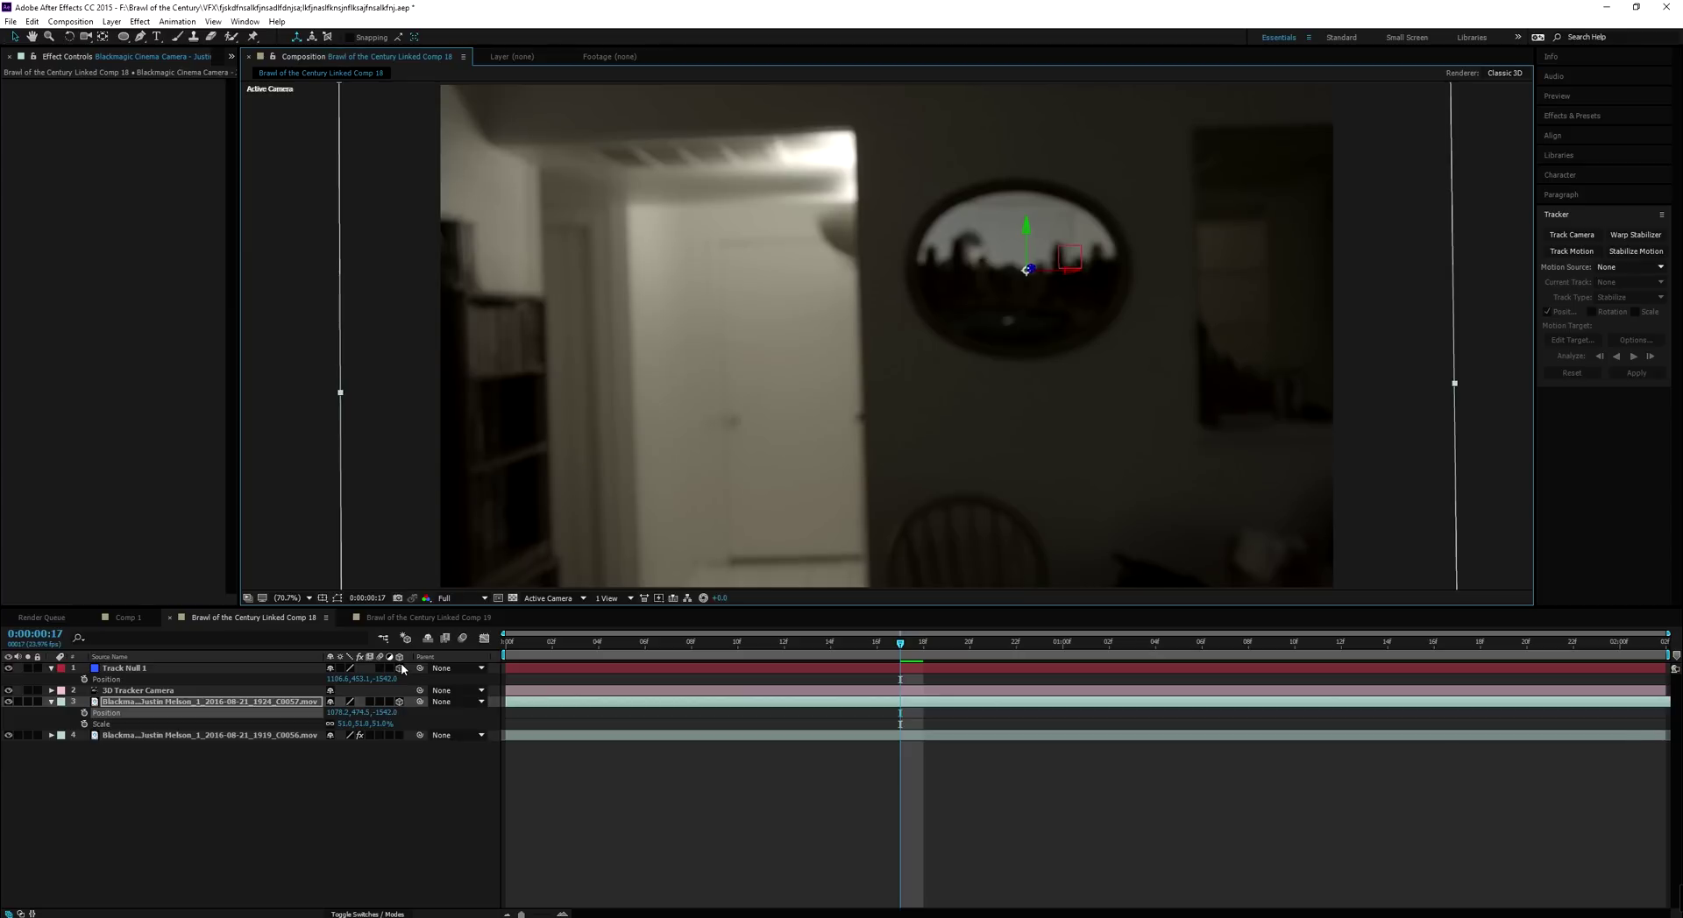
pyautogui.click(8, 703)
pyautogui.click(8, 703)
pyautogui.click(8, 703)
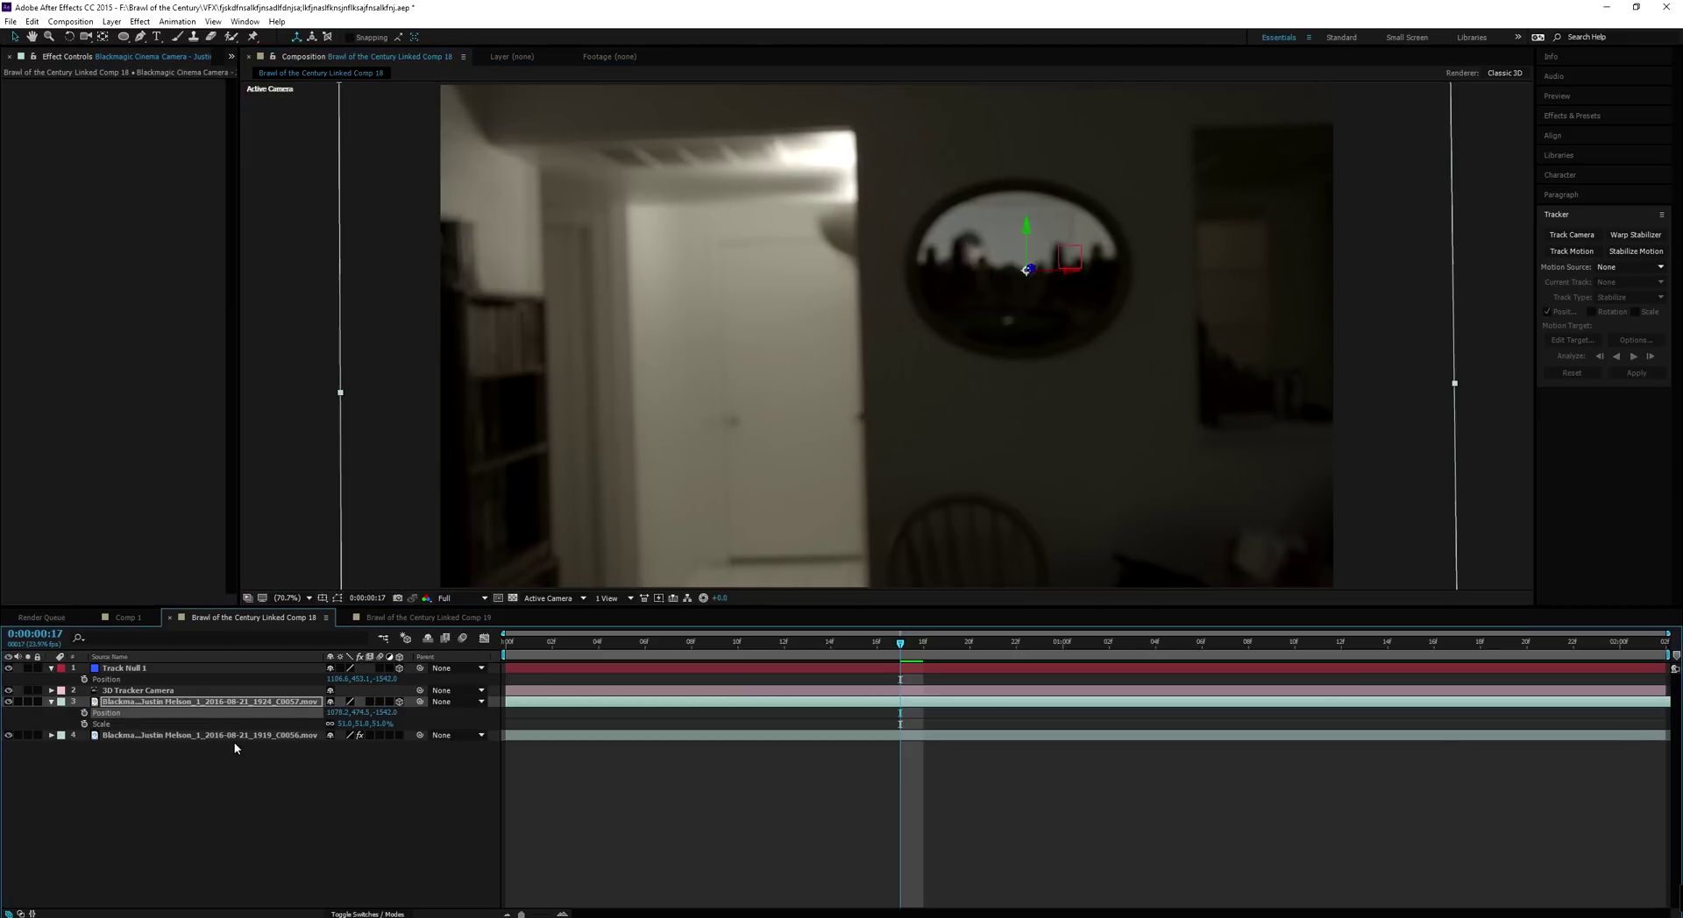
pyautogui.press('t')
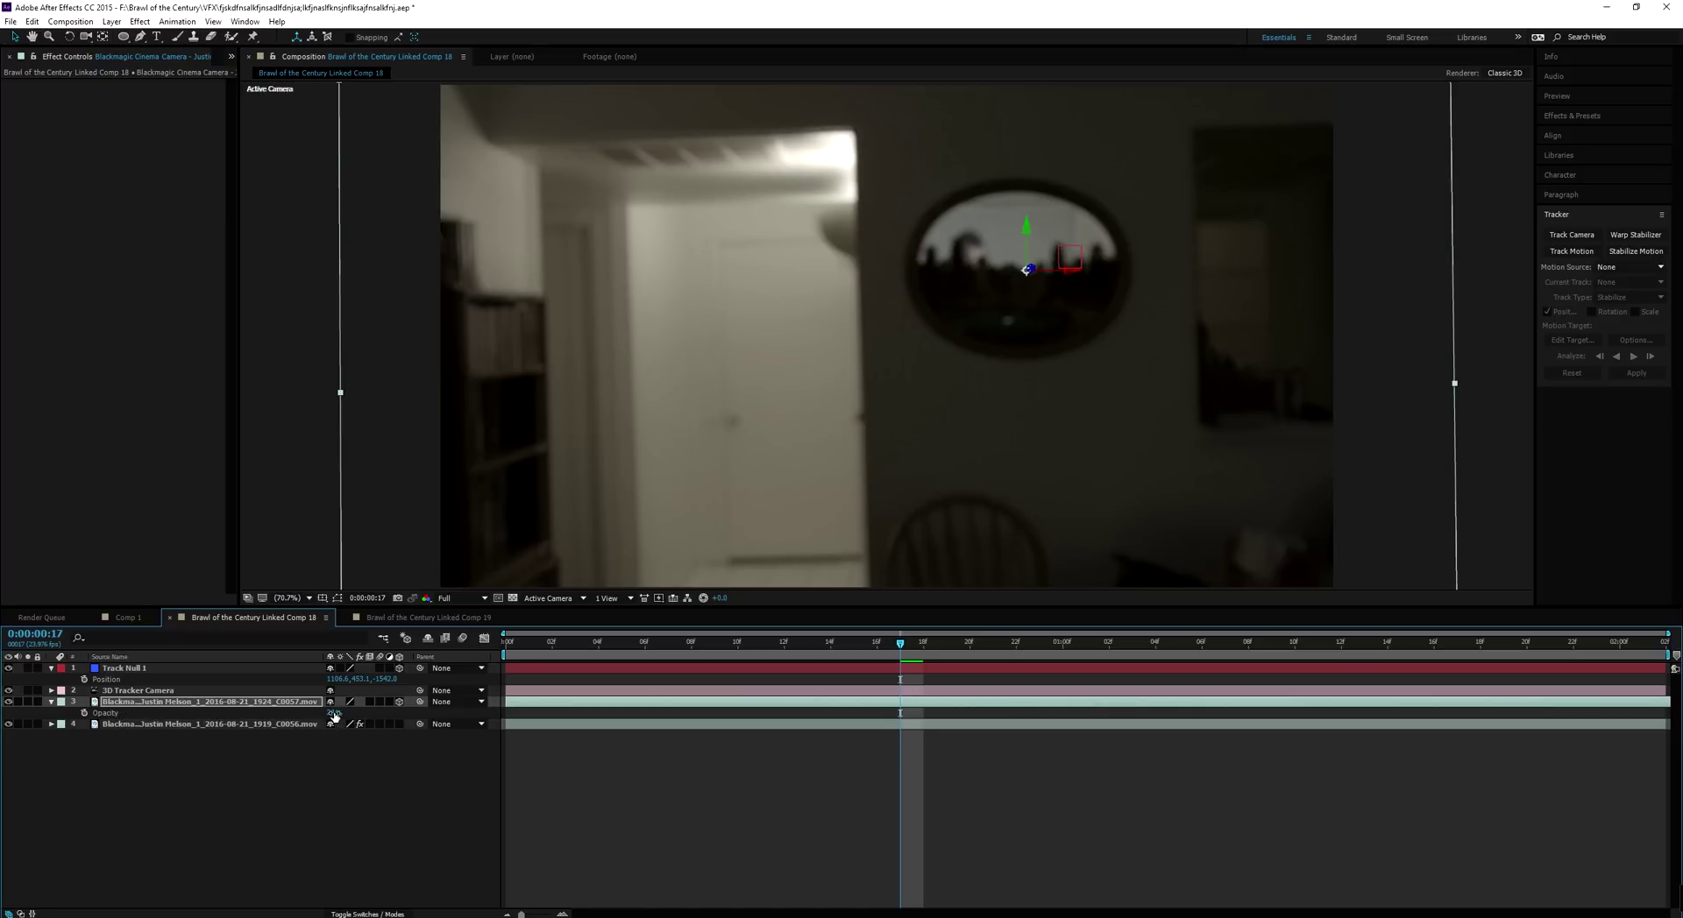
pyautogui.moveTo(333, 717); pyautogui.dragTo(404, 717)
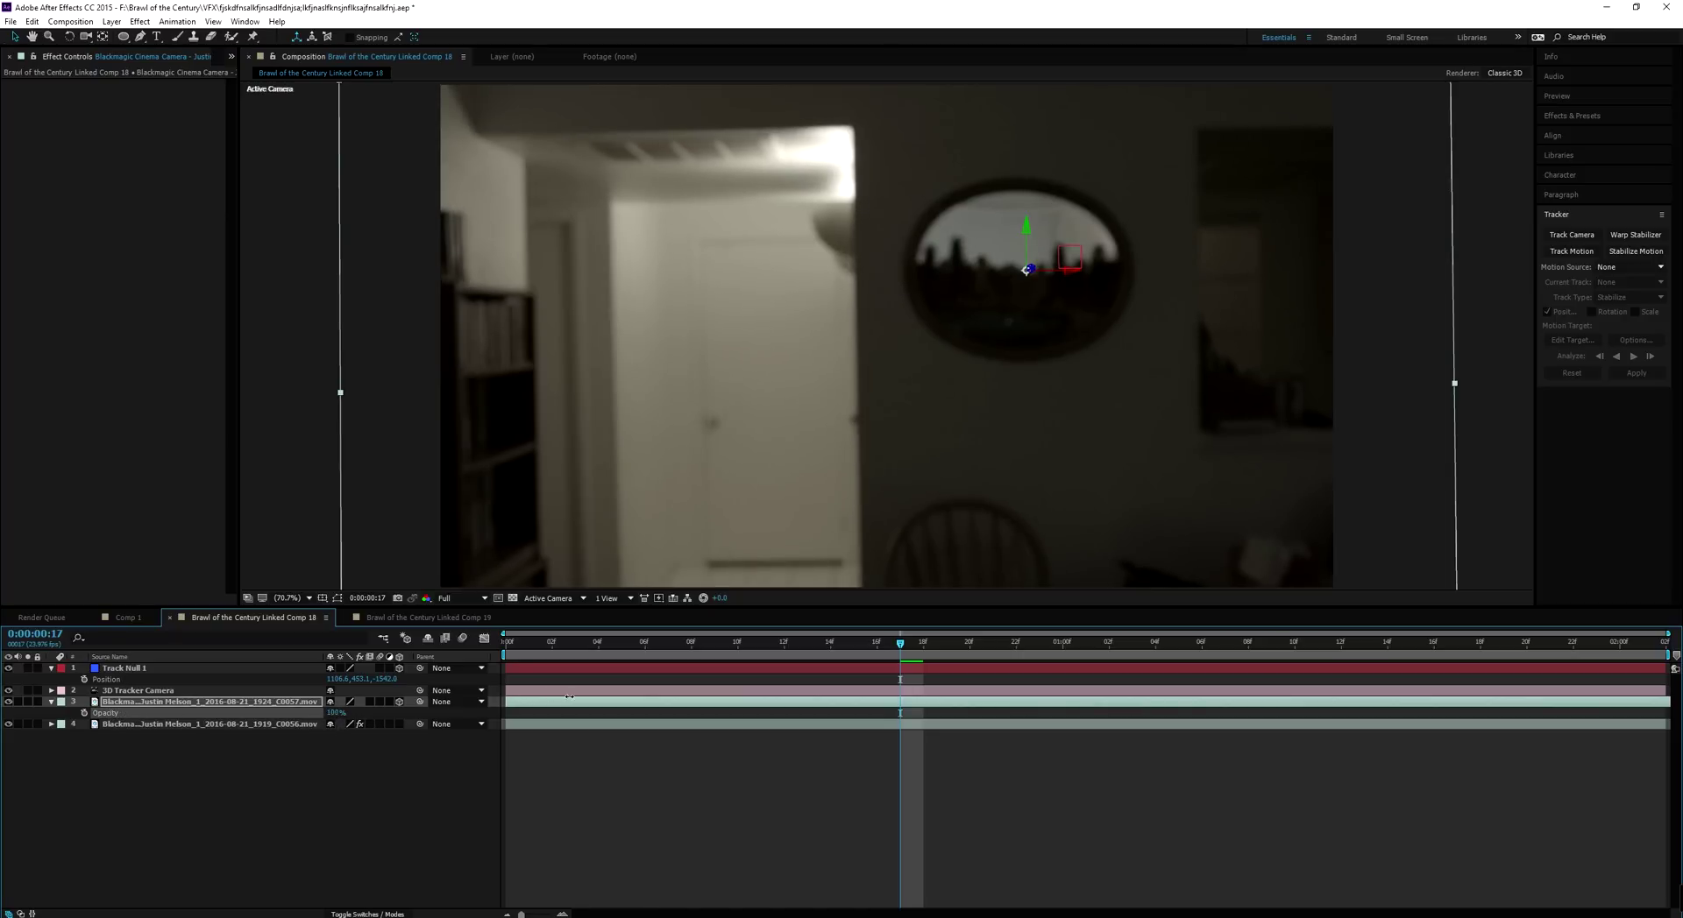
# Draw a closed Pen mask tracing the oval mirror on the C0057 layer
pyautogui.click(263, 703)
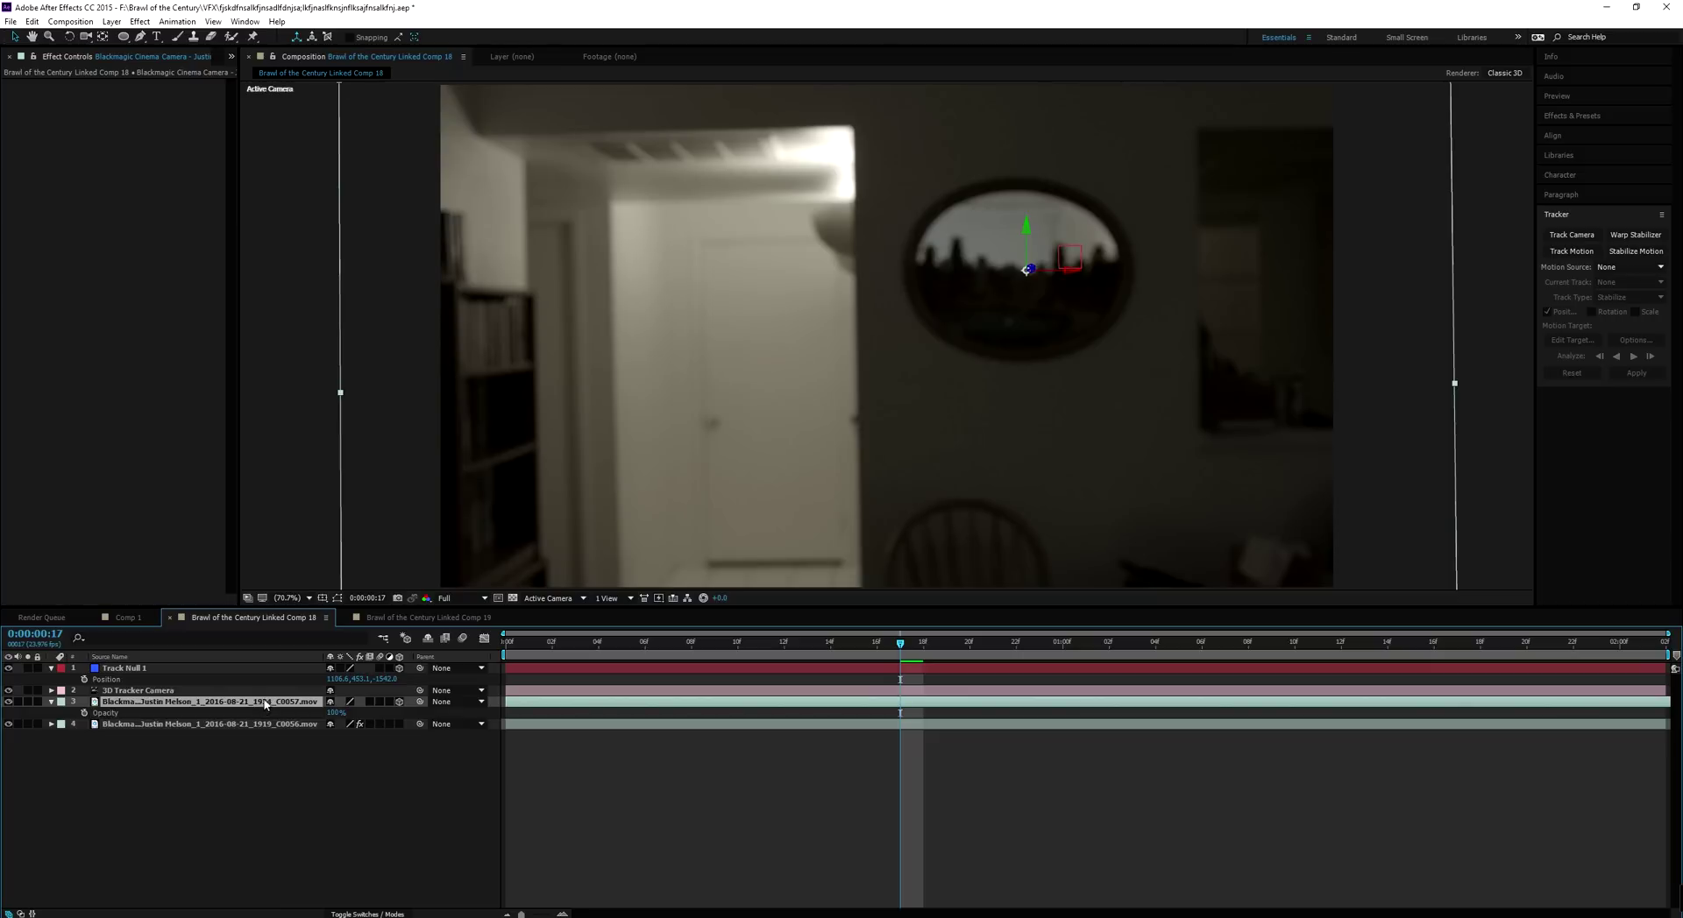
pyautogui.press('g')
pyautogui.click(929, 172)
pyautogui.click(885, 230)
pyautogui.click(888, 251)
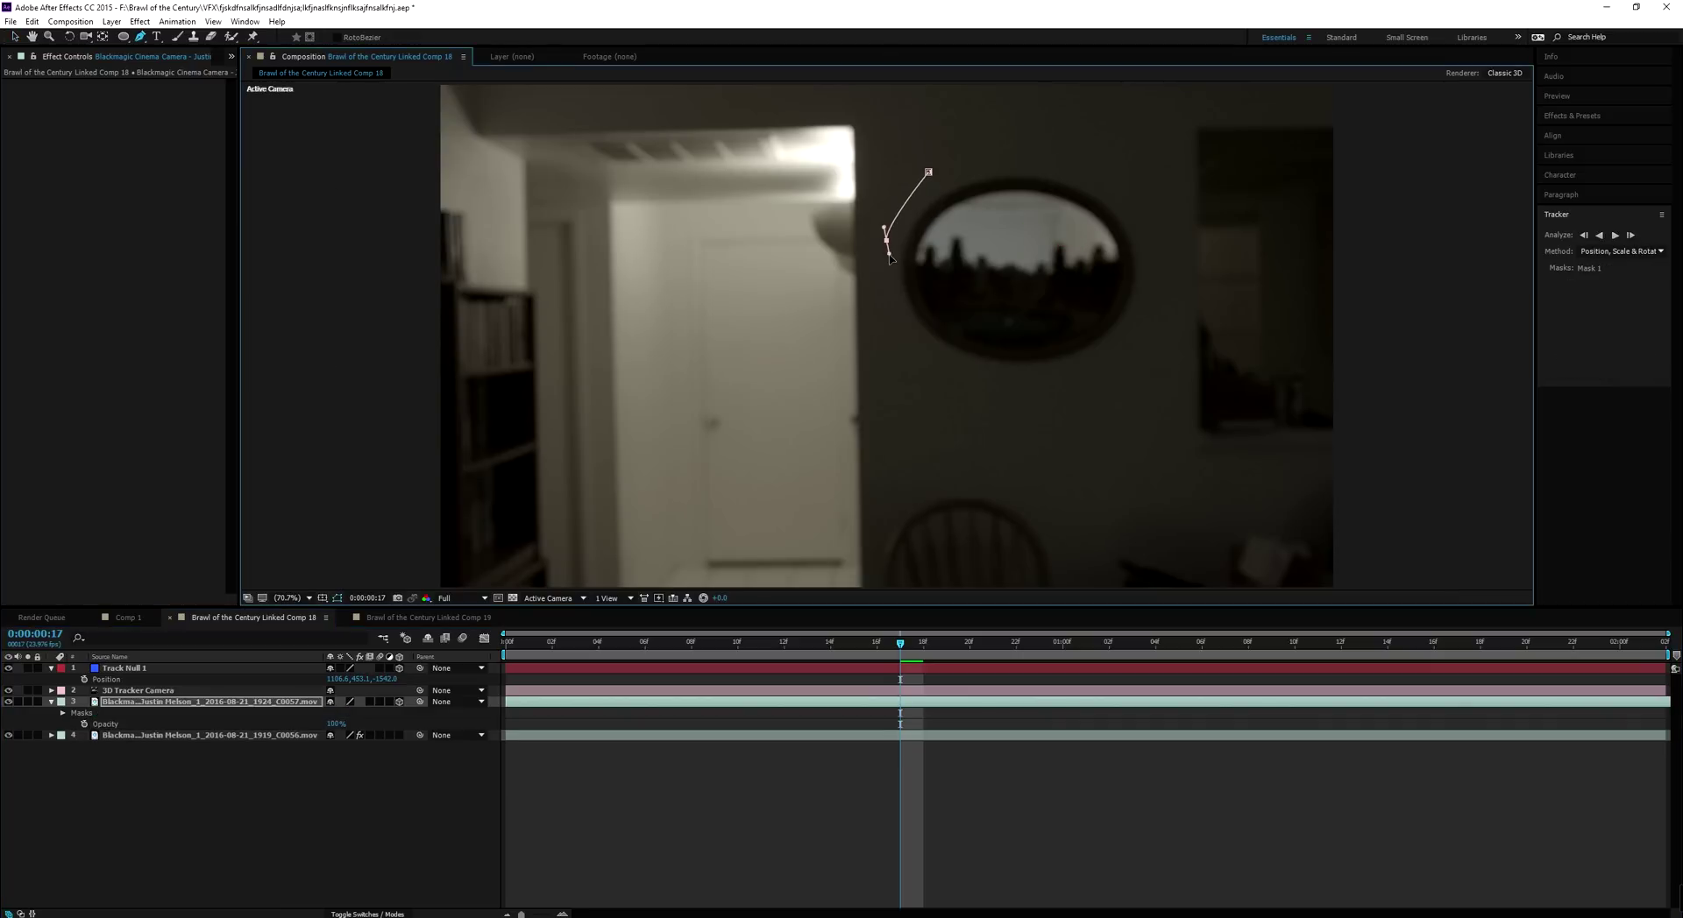
pyautogui.moveTo(896, 312); pyautogui.dragTo(904, 324)
pyautogui.moveTo(982, 370); pyautogui.dragTo(1113, 355)
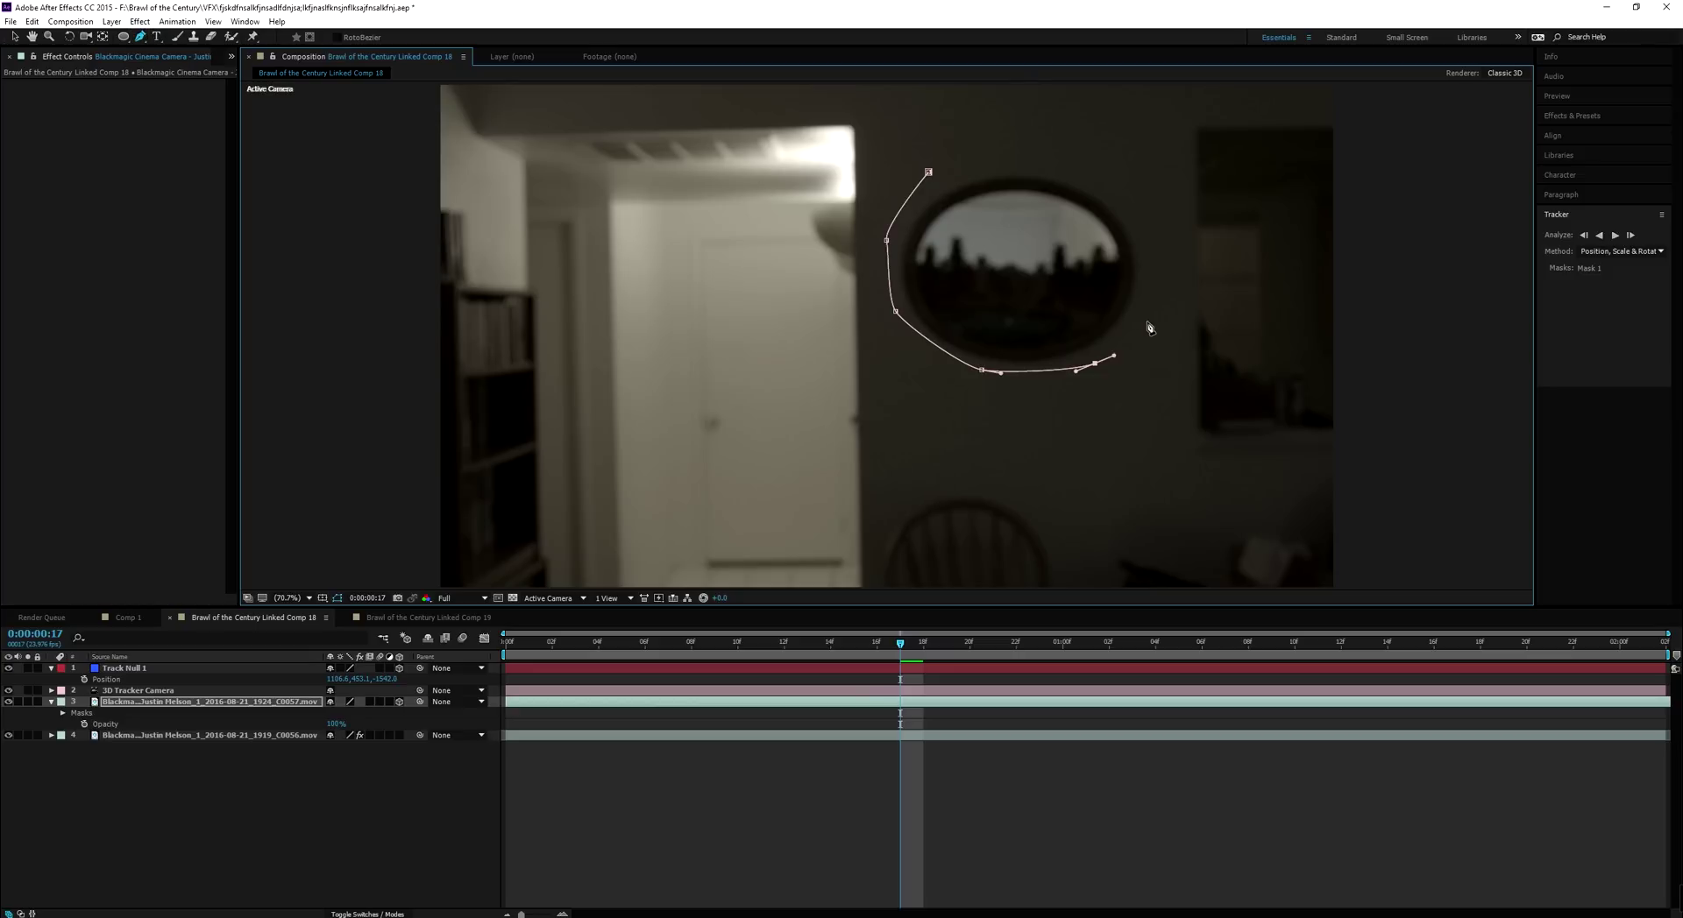
pyautogui.moveTo(1150, 292); pyautogui.dragTo(1165, 263)
pyautogui.moveTo(1137, 194); pyautogui.dragTo(971, 163)
pyautogui.click(929, 172)
pyautogui.press('v')
pyautogui.click(980, 236)
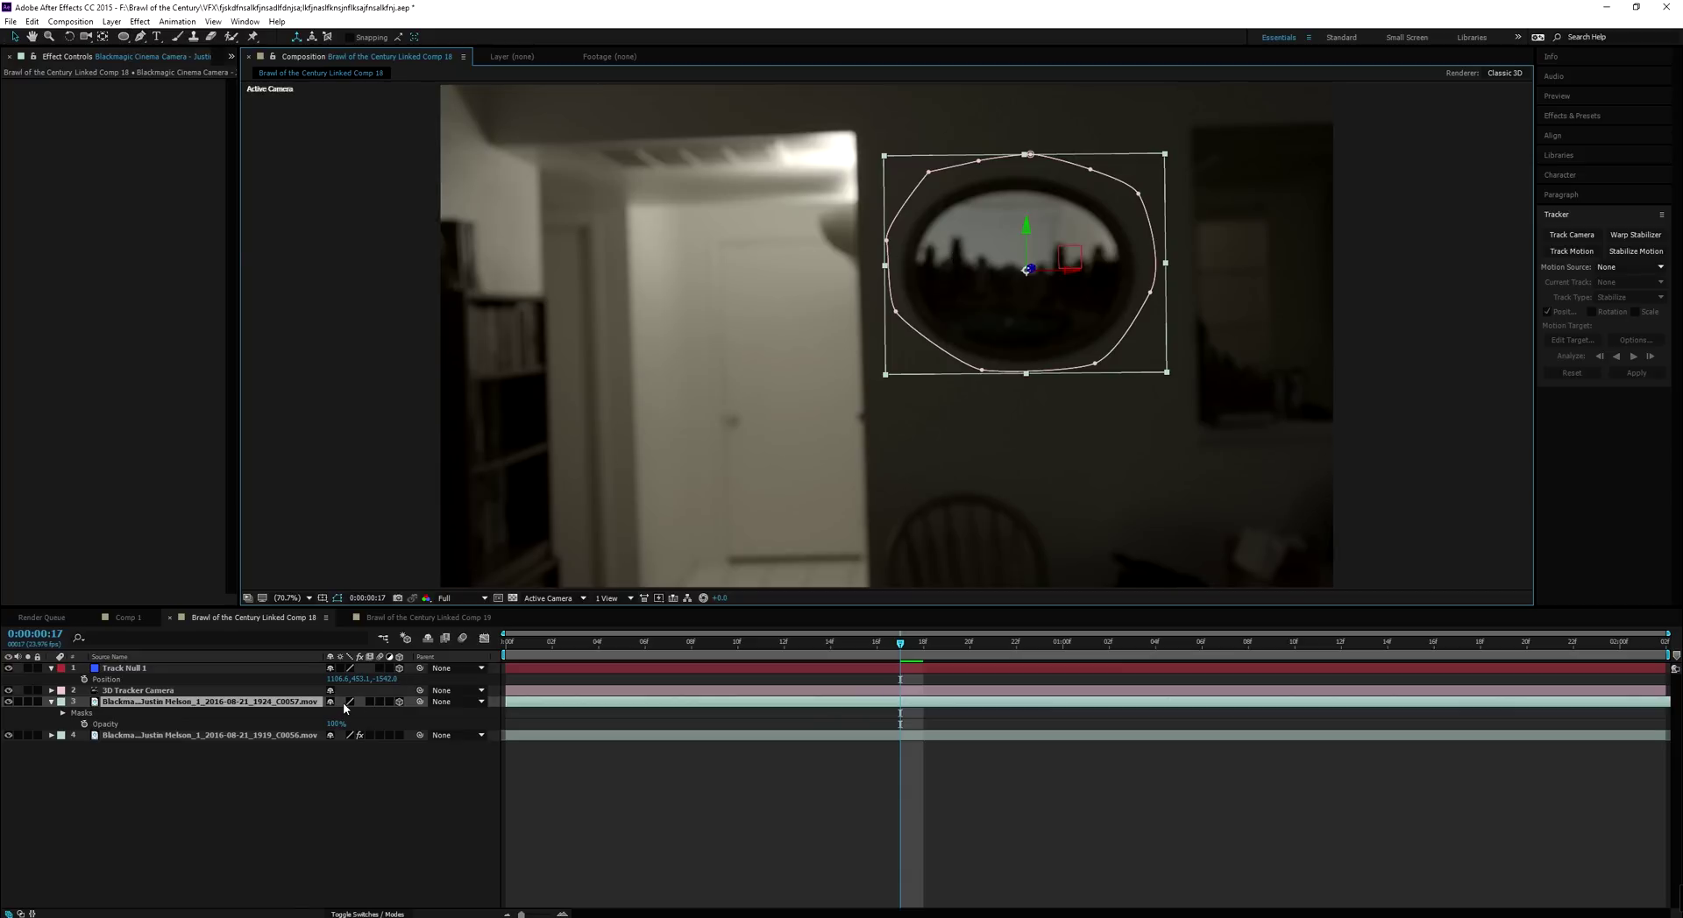
# Increase Mask 1's feather to soften the mirror edge
pyautogui.press('f')
pyautogui.click(338, 598)
pyautogui.moveTo(350, 725); pyautogui.dragTo(210, 709)
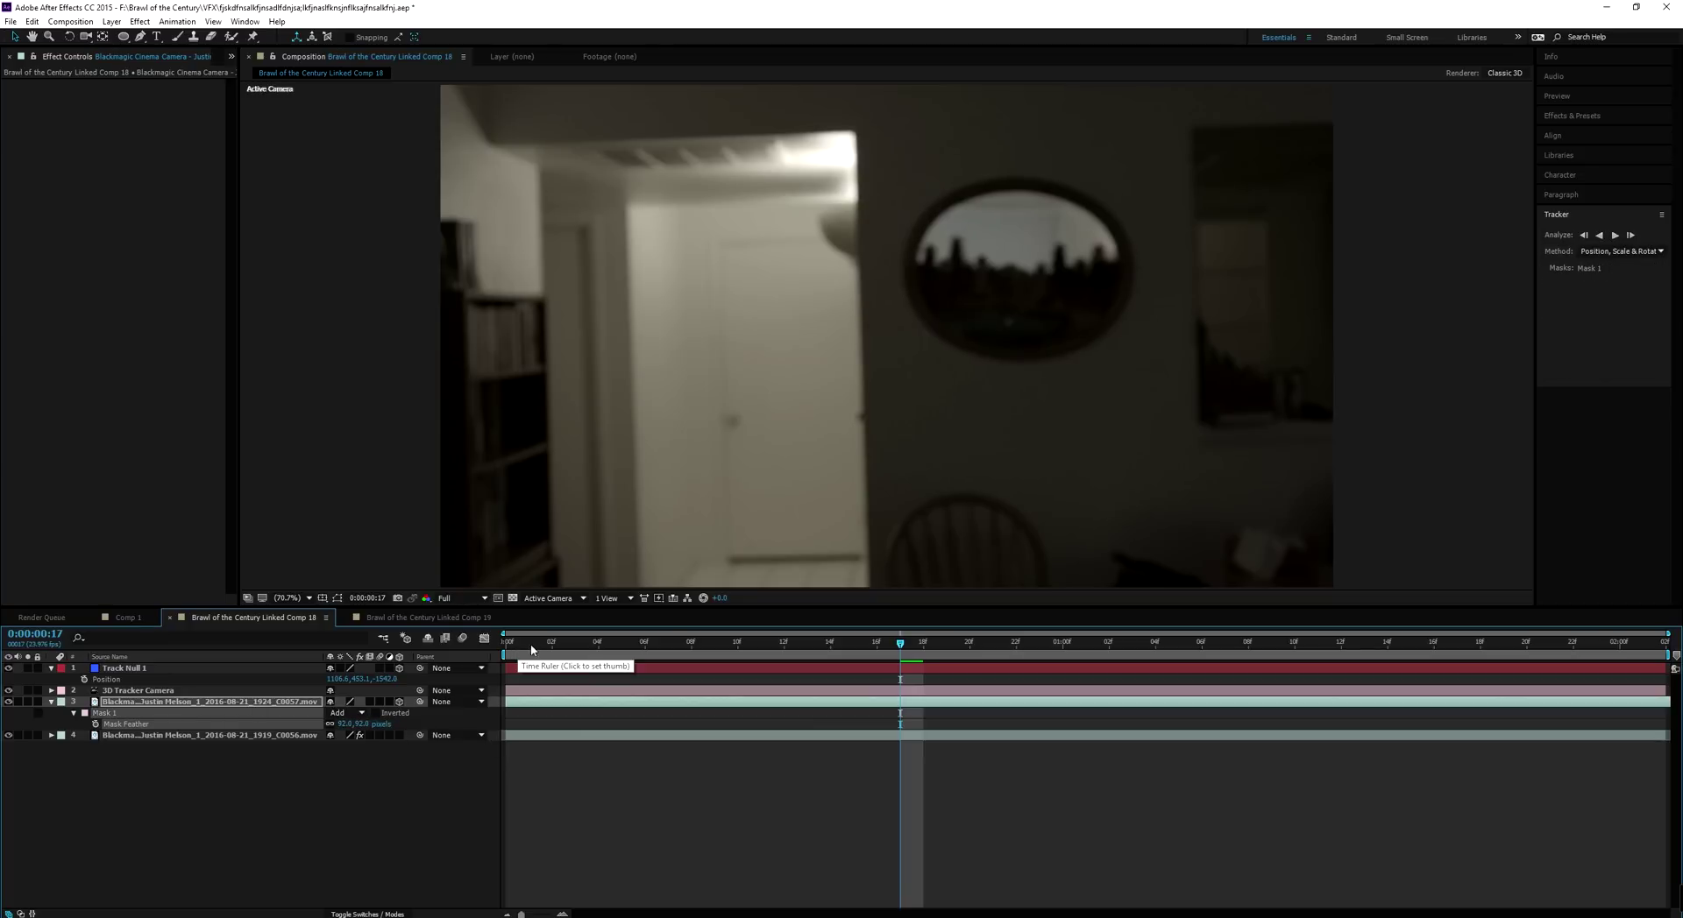
# Check the masked mirror at earlier frames, collapse the layer's properties, and return to frame 9
pyautogui.moveTo(902, 653); pyautogui.dragTo(1016, 661)
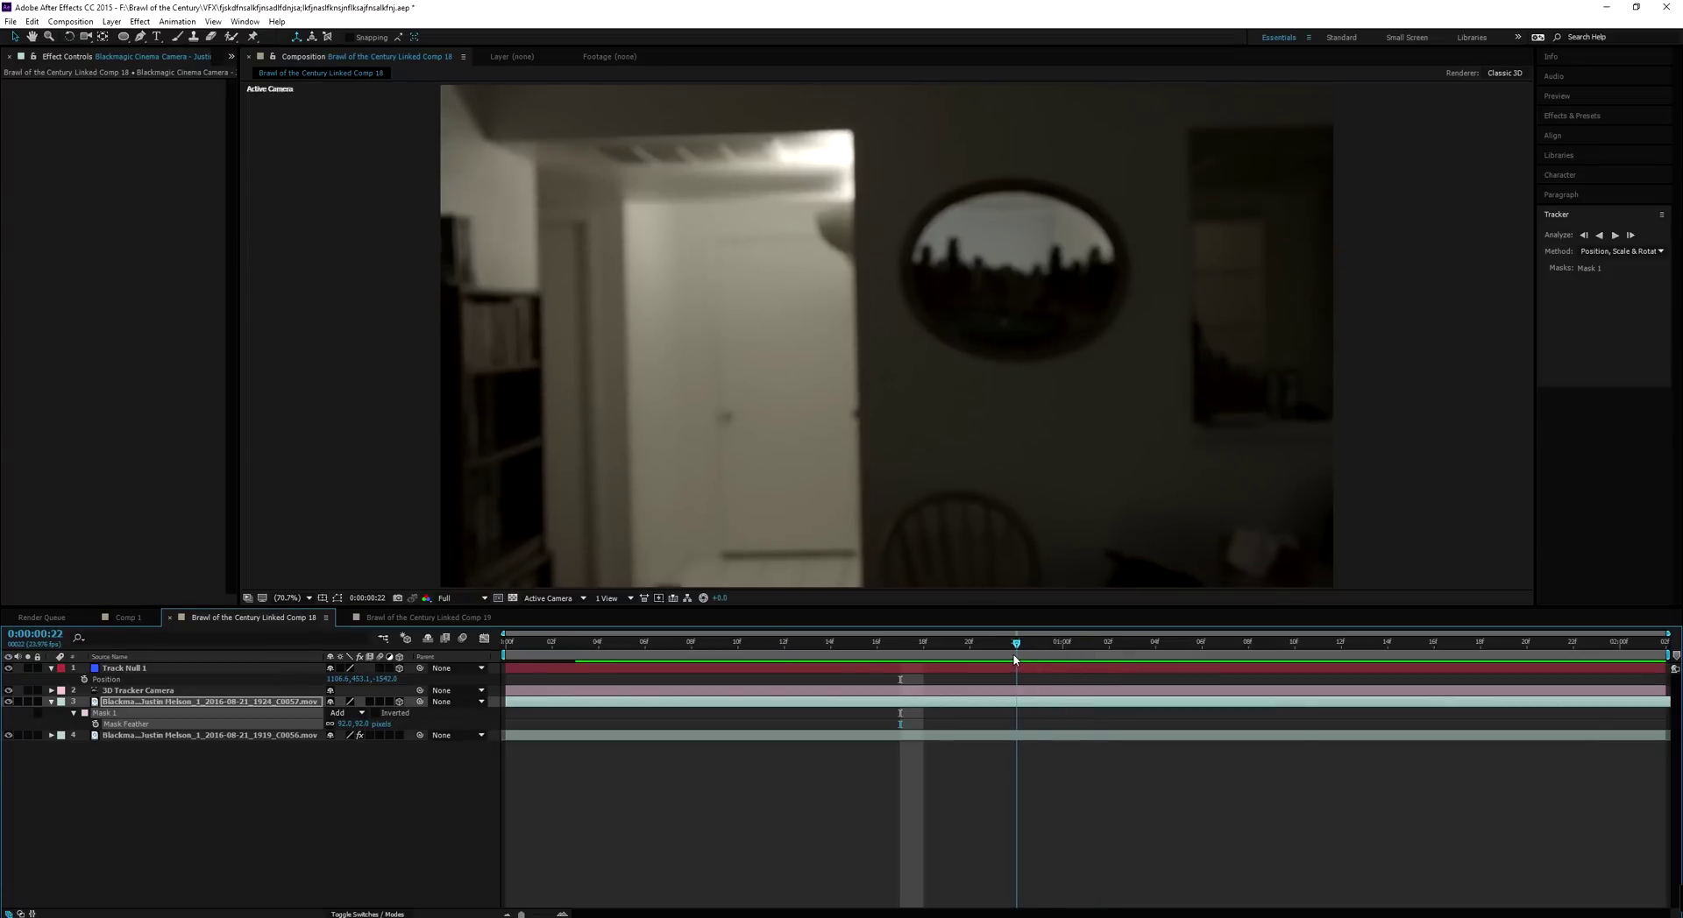
pyautogui.click(51, 703)
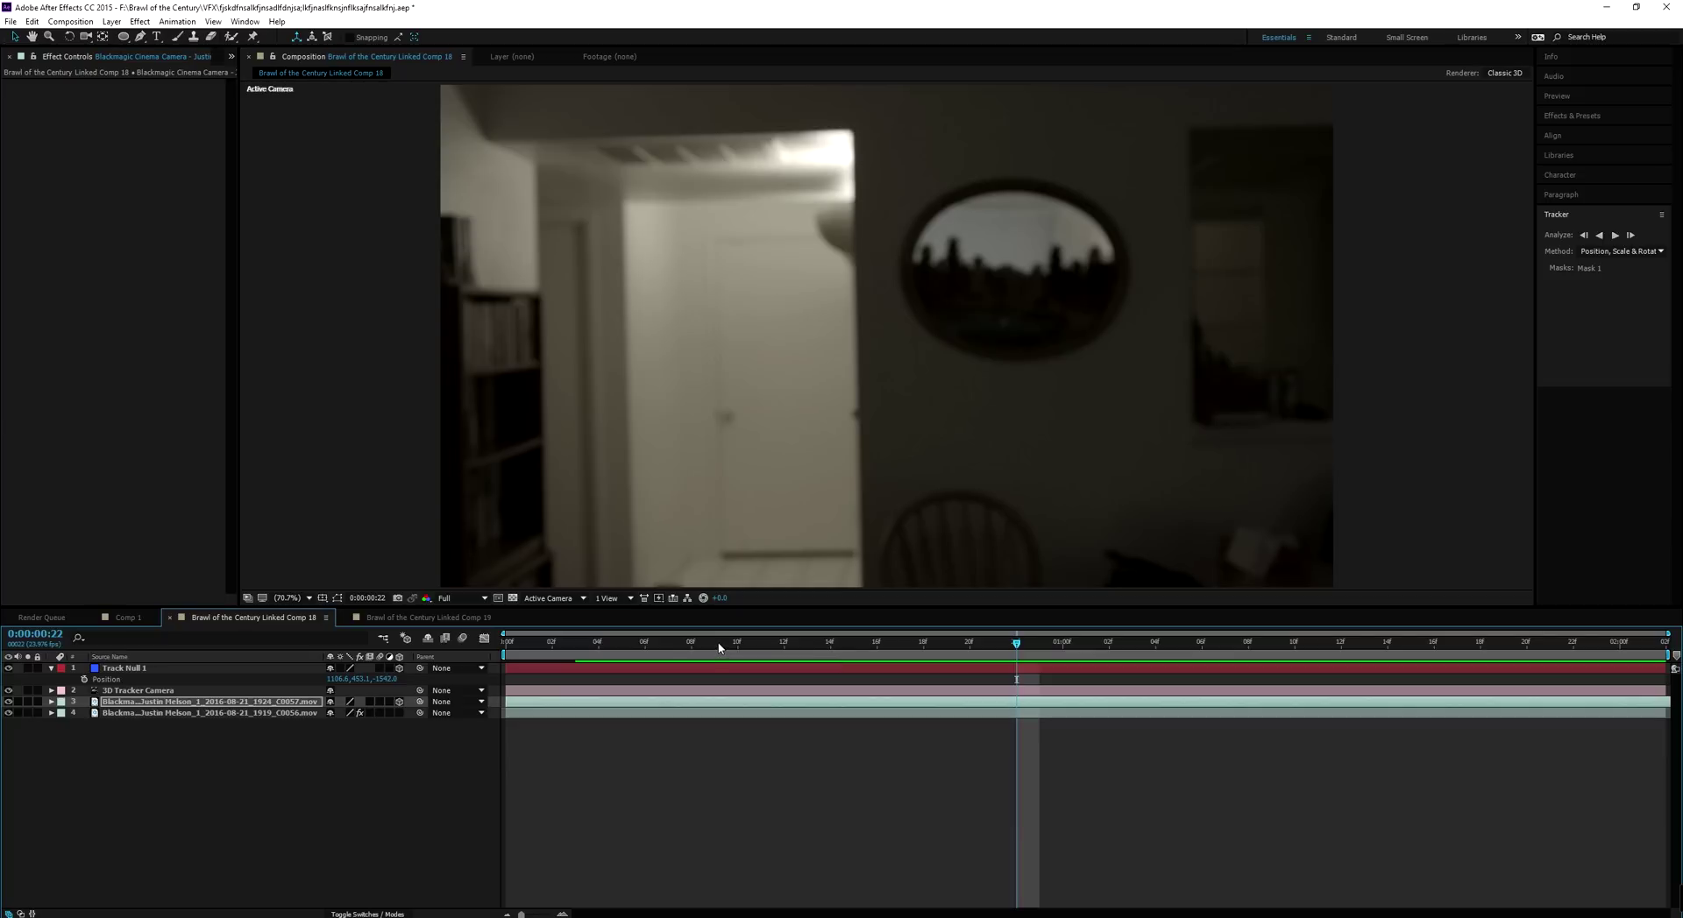
pyautogui.click(719, 648)
# Set the composition's motion blur Shutter Angle to 17 in Composition Settings' Advanced tab
pyautogui.click(71, 22)
pyautogui.click(106, 56)
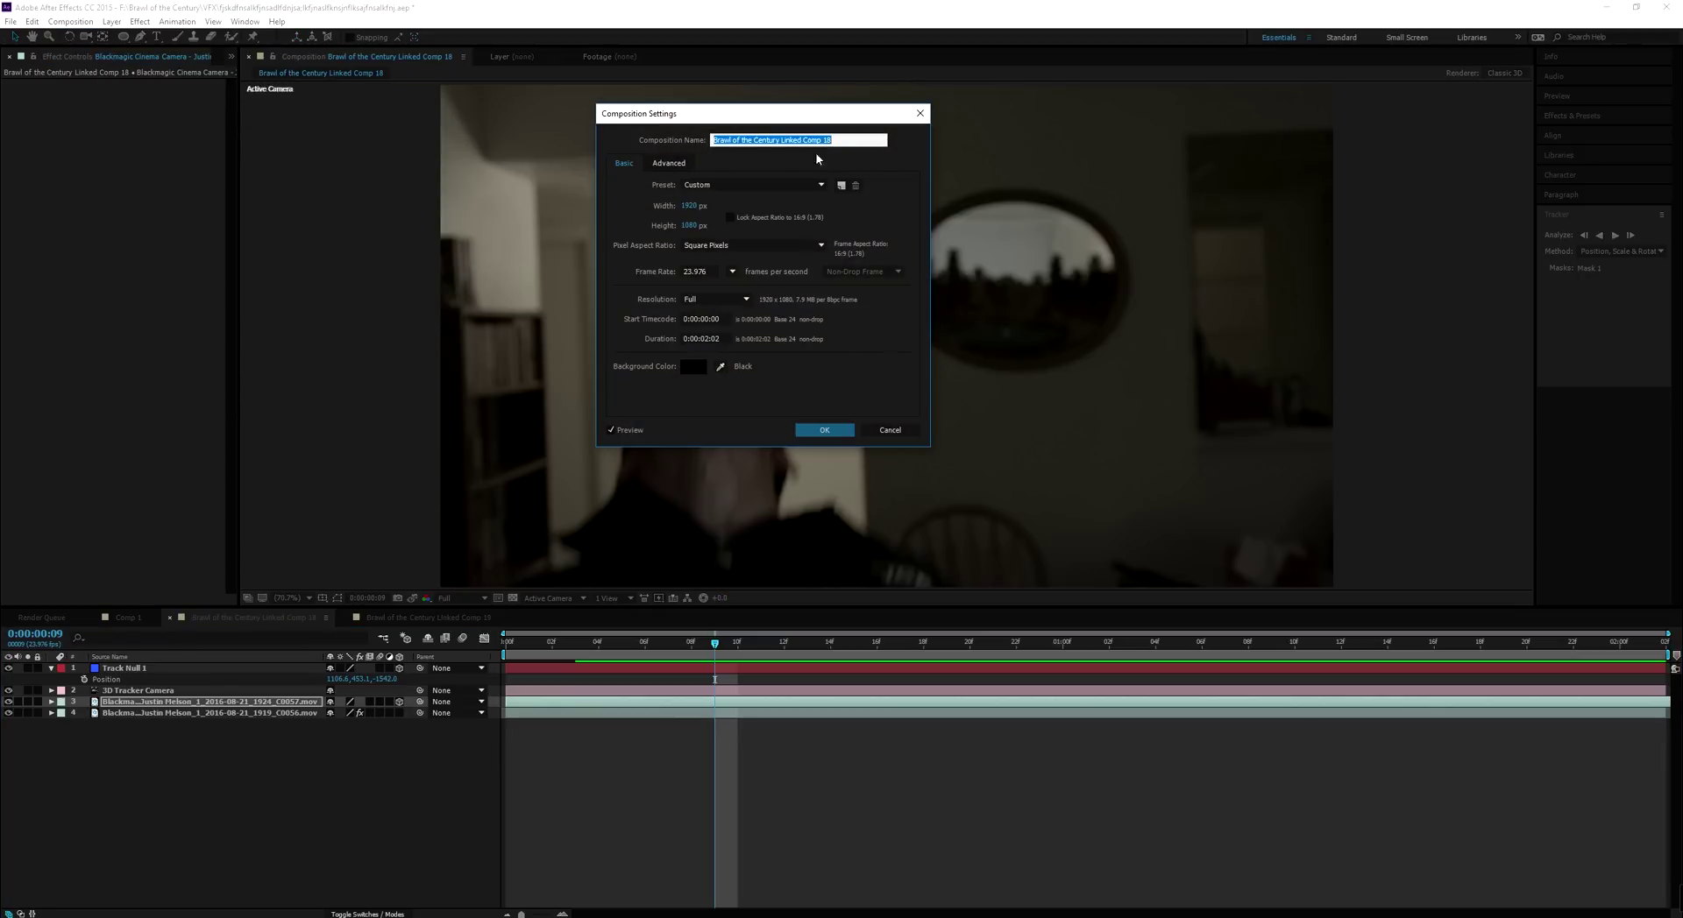
pyautogui.click(669, 164)
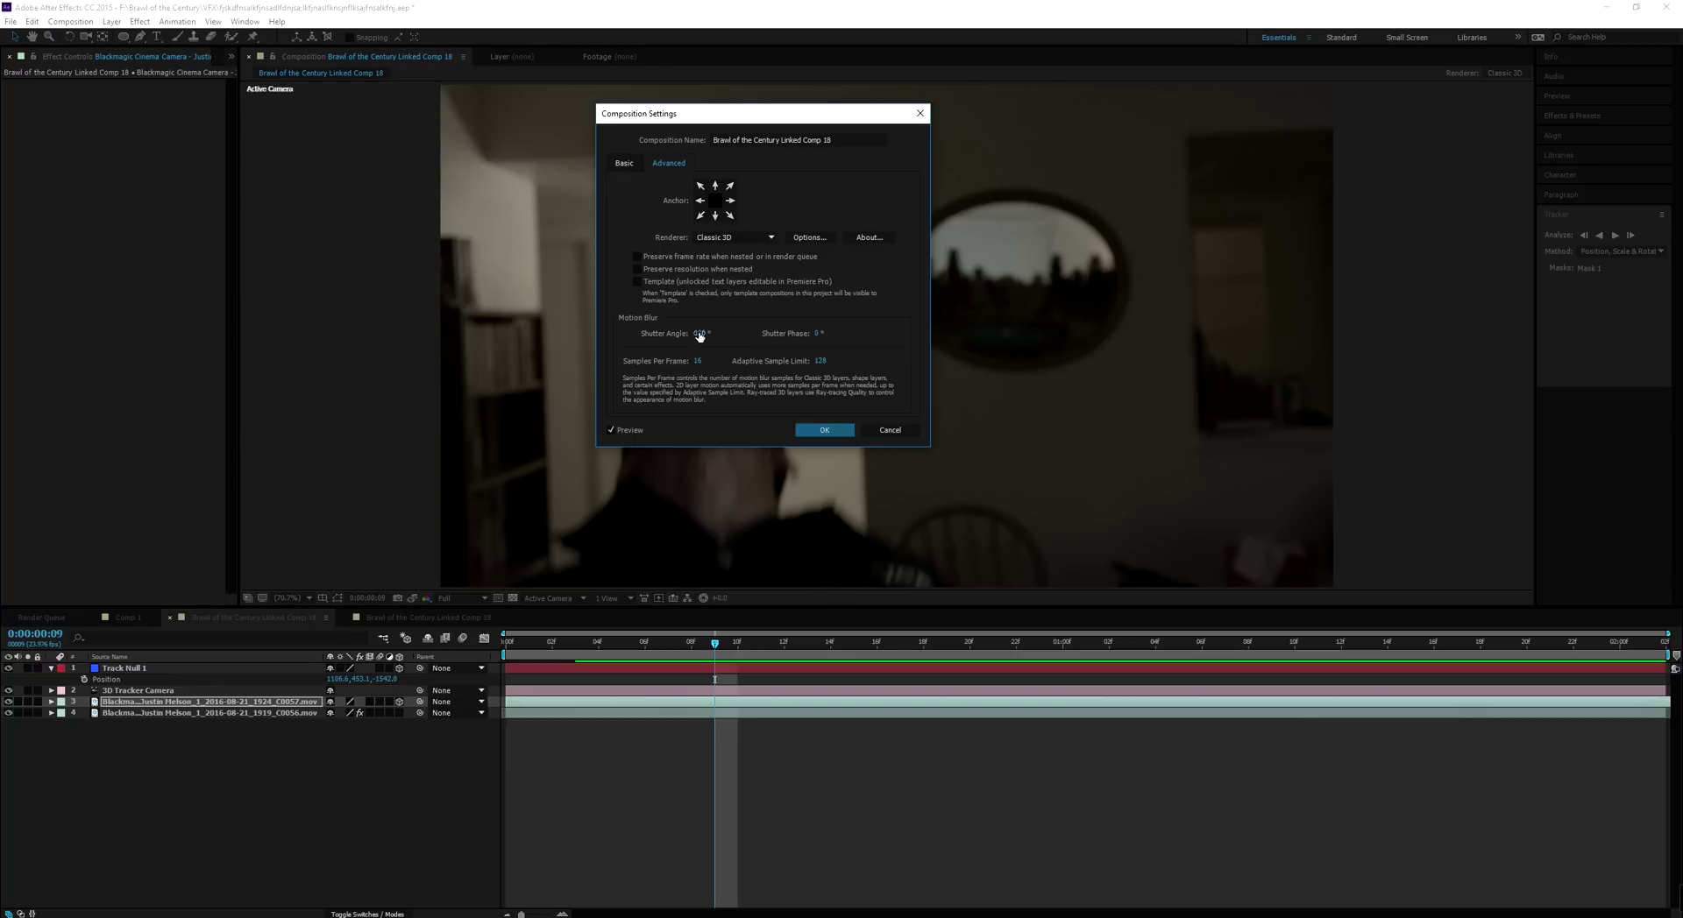
pyautogui.click(700, 333)
pyautogui.write('172.')
pyautogui.click(823, 430)
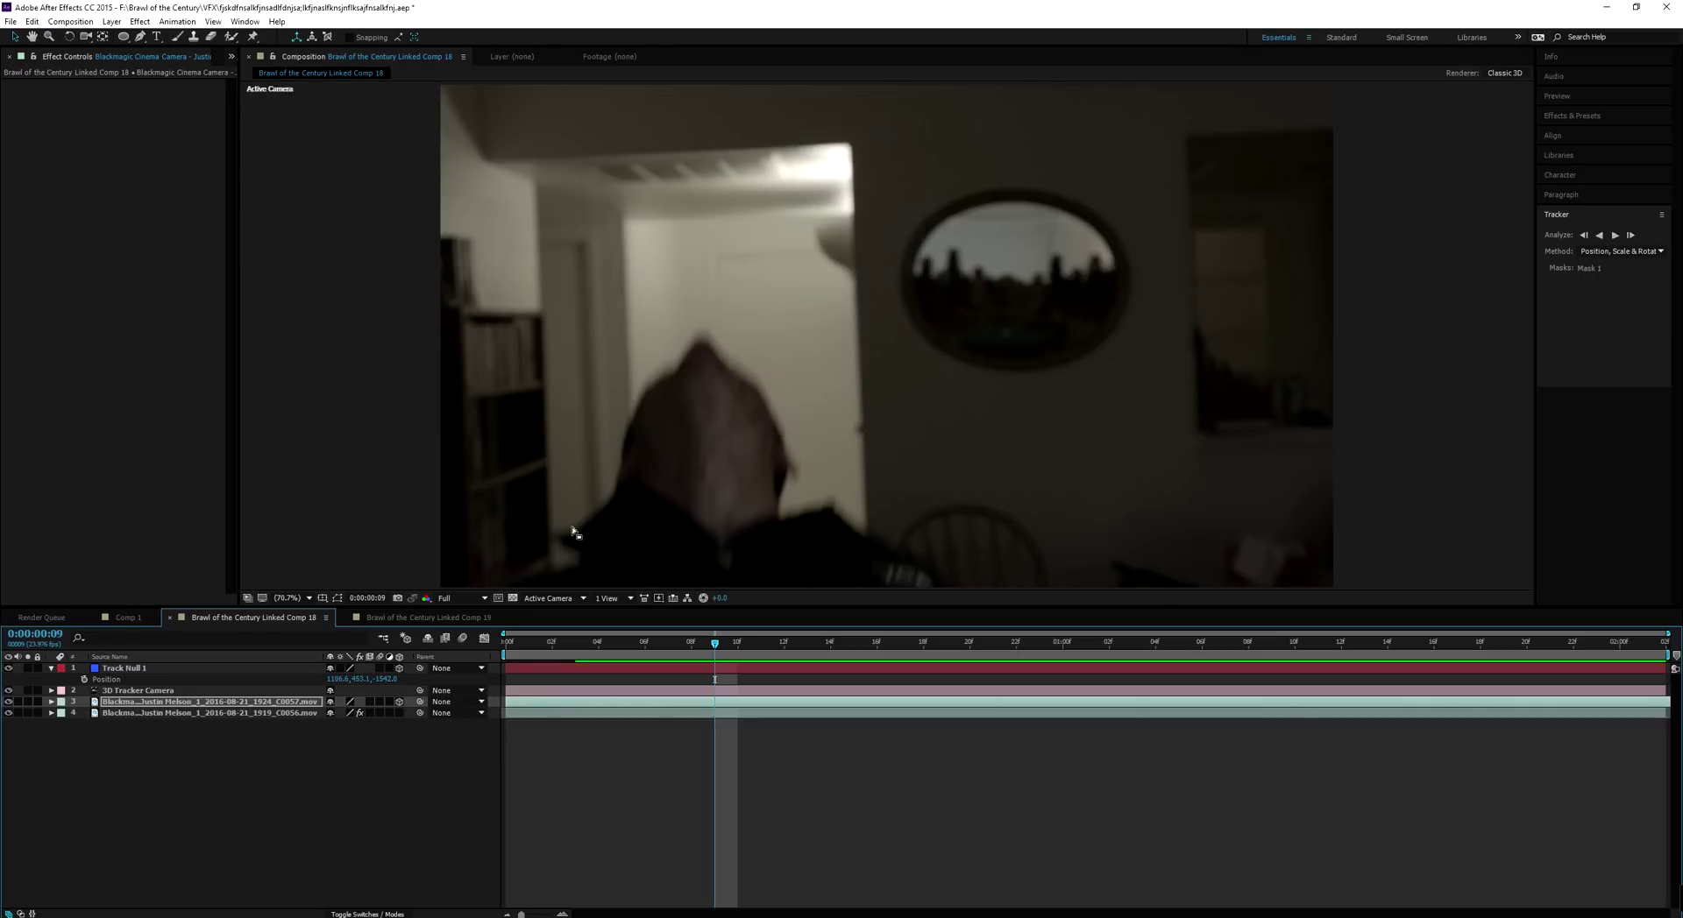
# Enable composition motion blur and the C0057 layer's Motion Blur switch, comparing with blur off
pyautogui.click(464, 639)
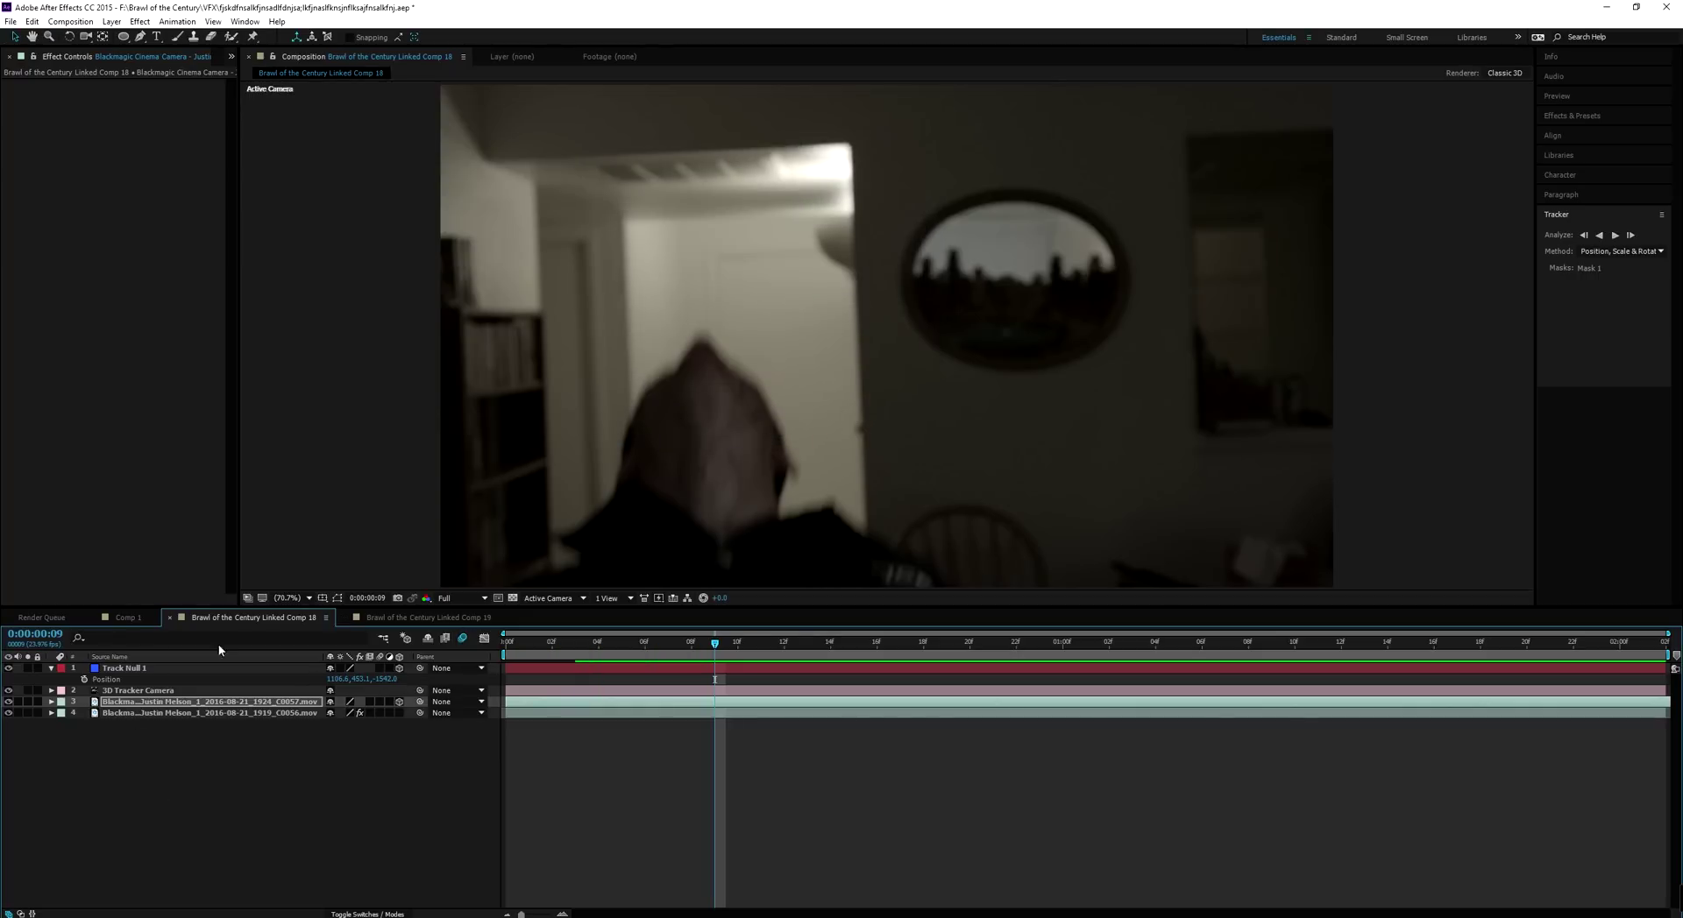
pyautogui.click(157, 703)
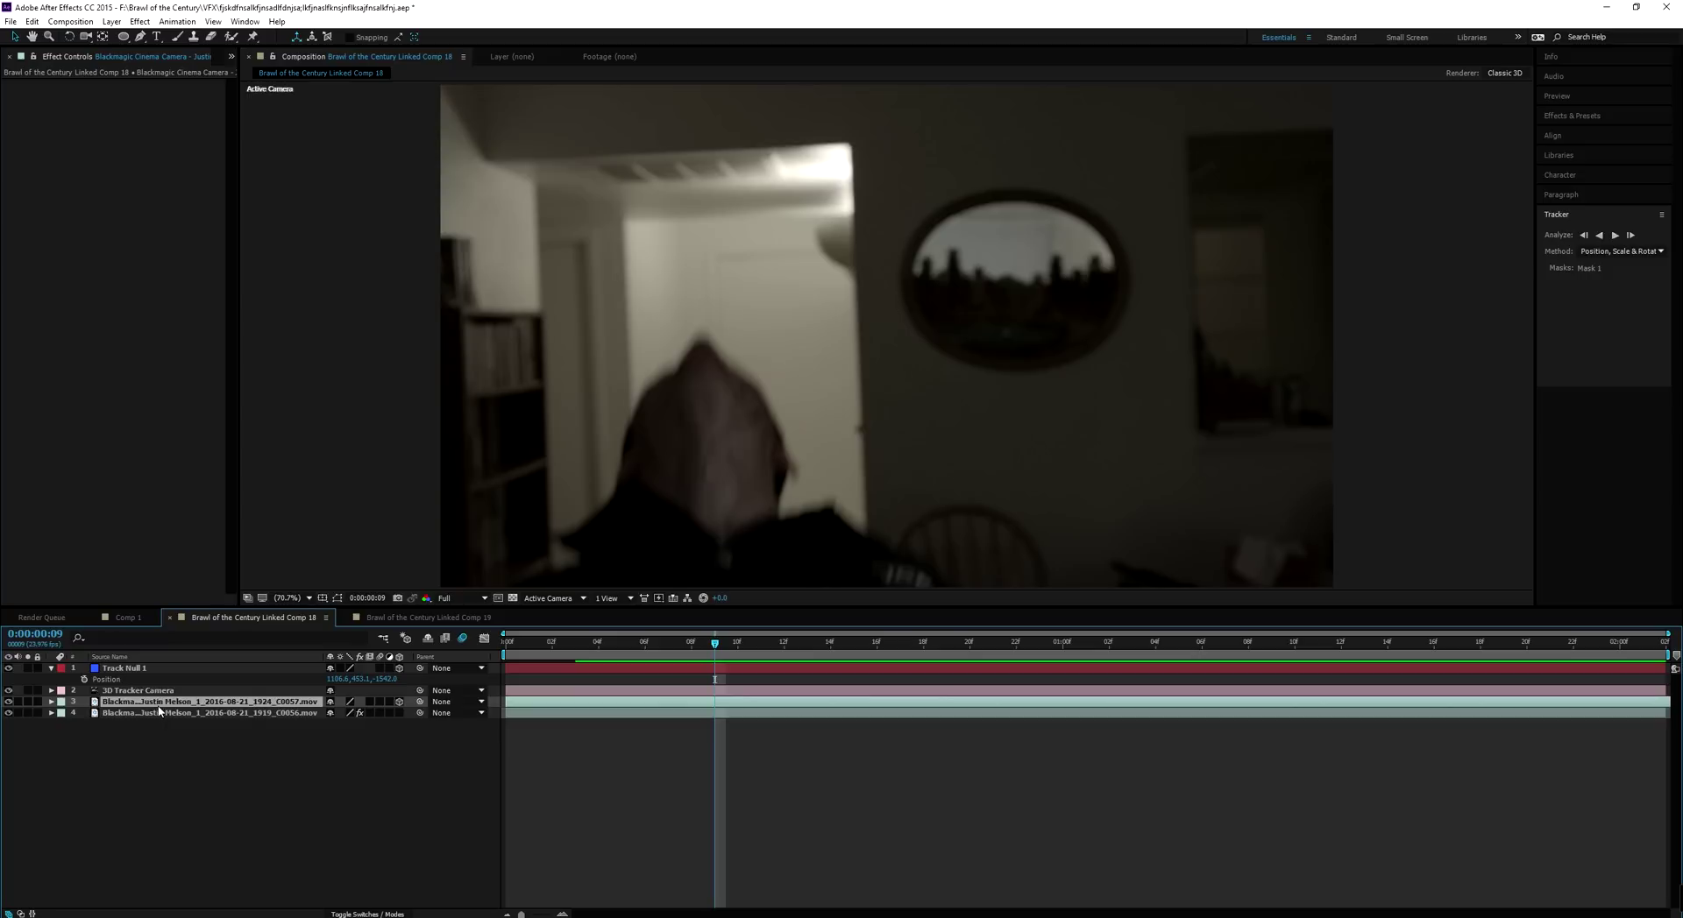
pyautogui.click(379, 702)
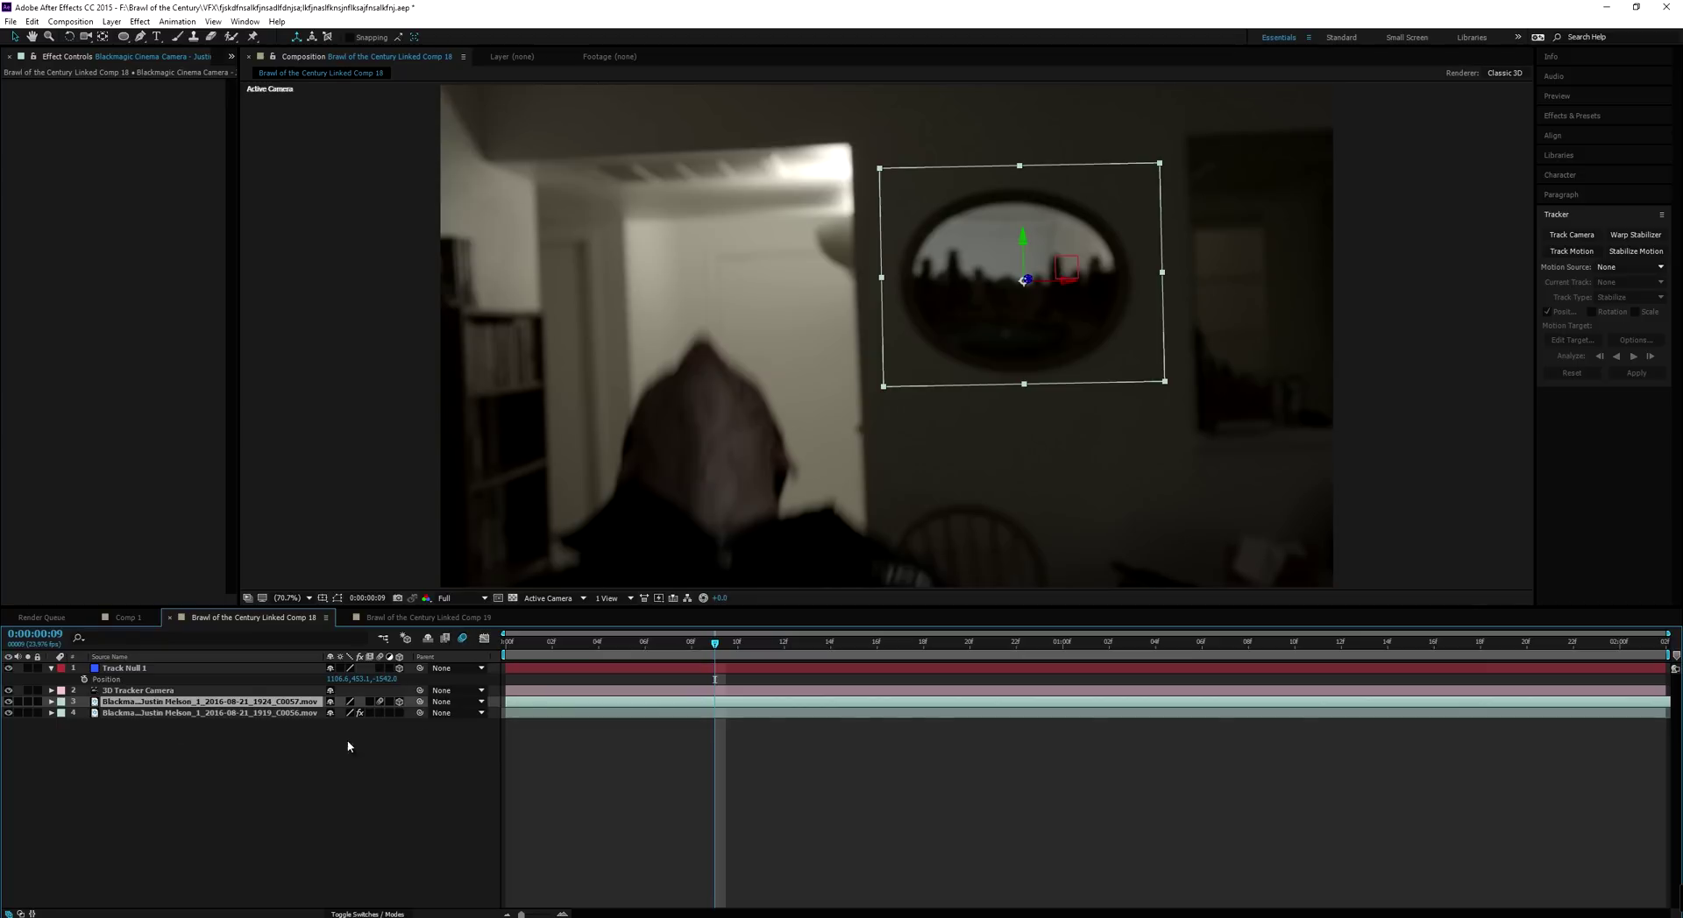
pyautogui.click(468, 640)
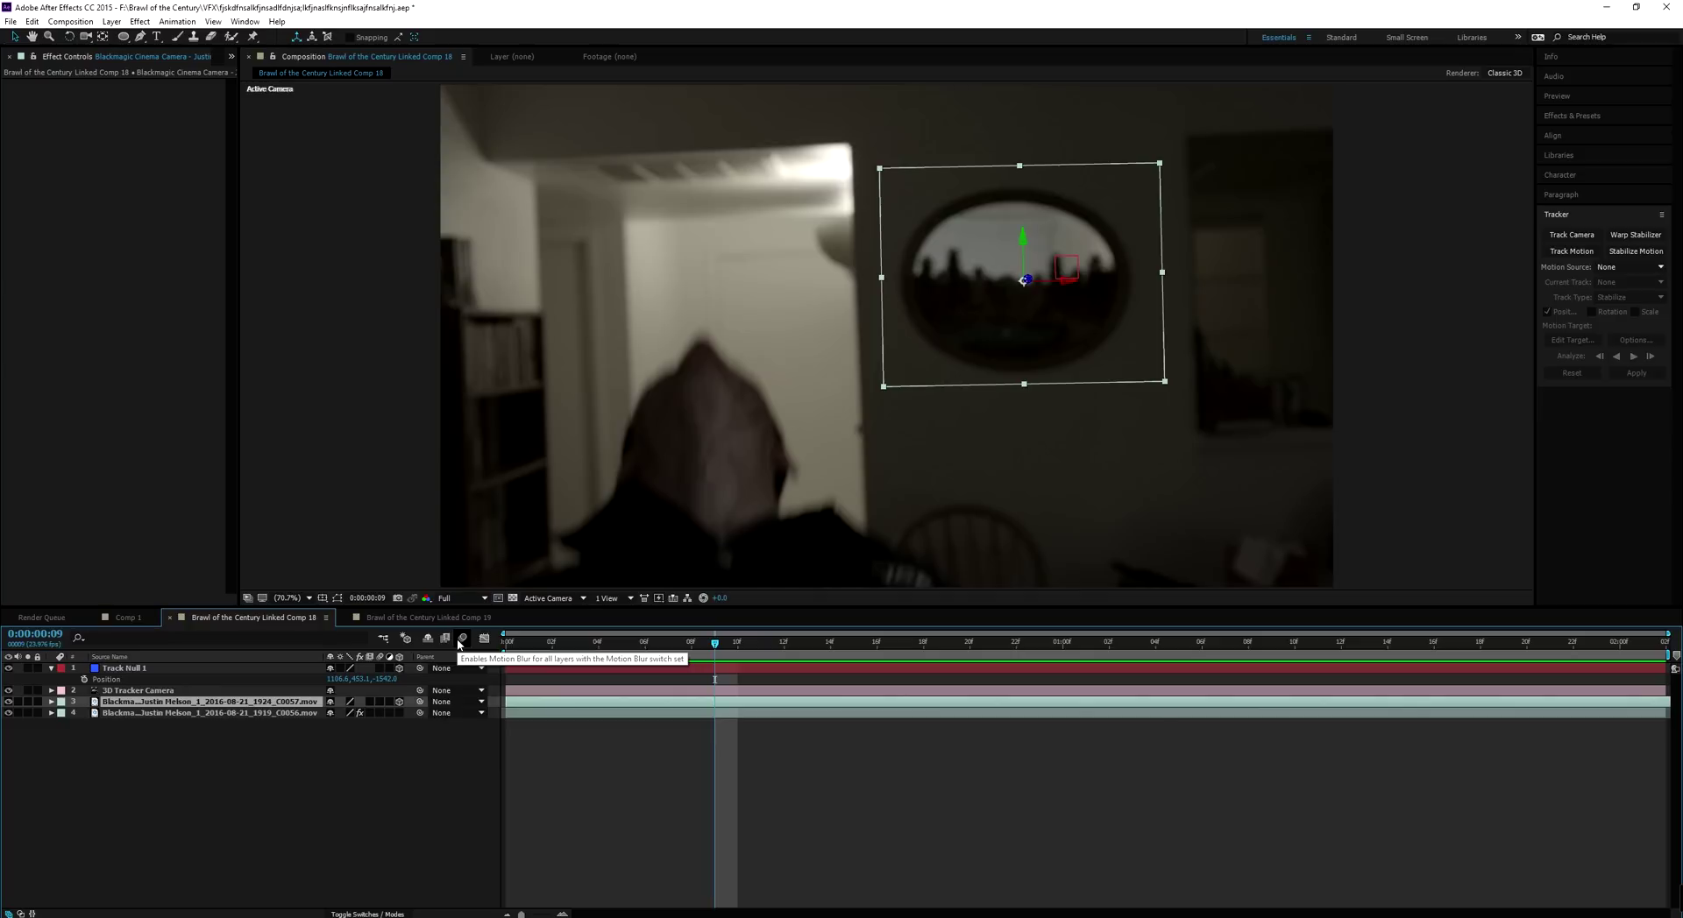
pyautogui.click(463, 641)
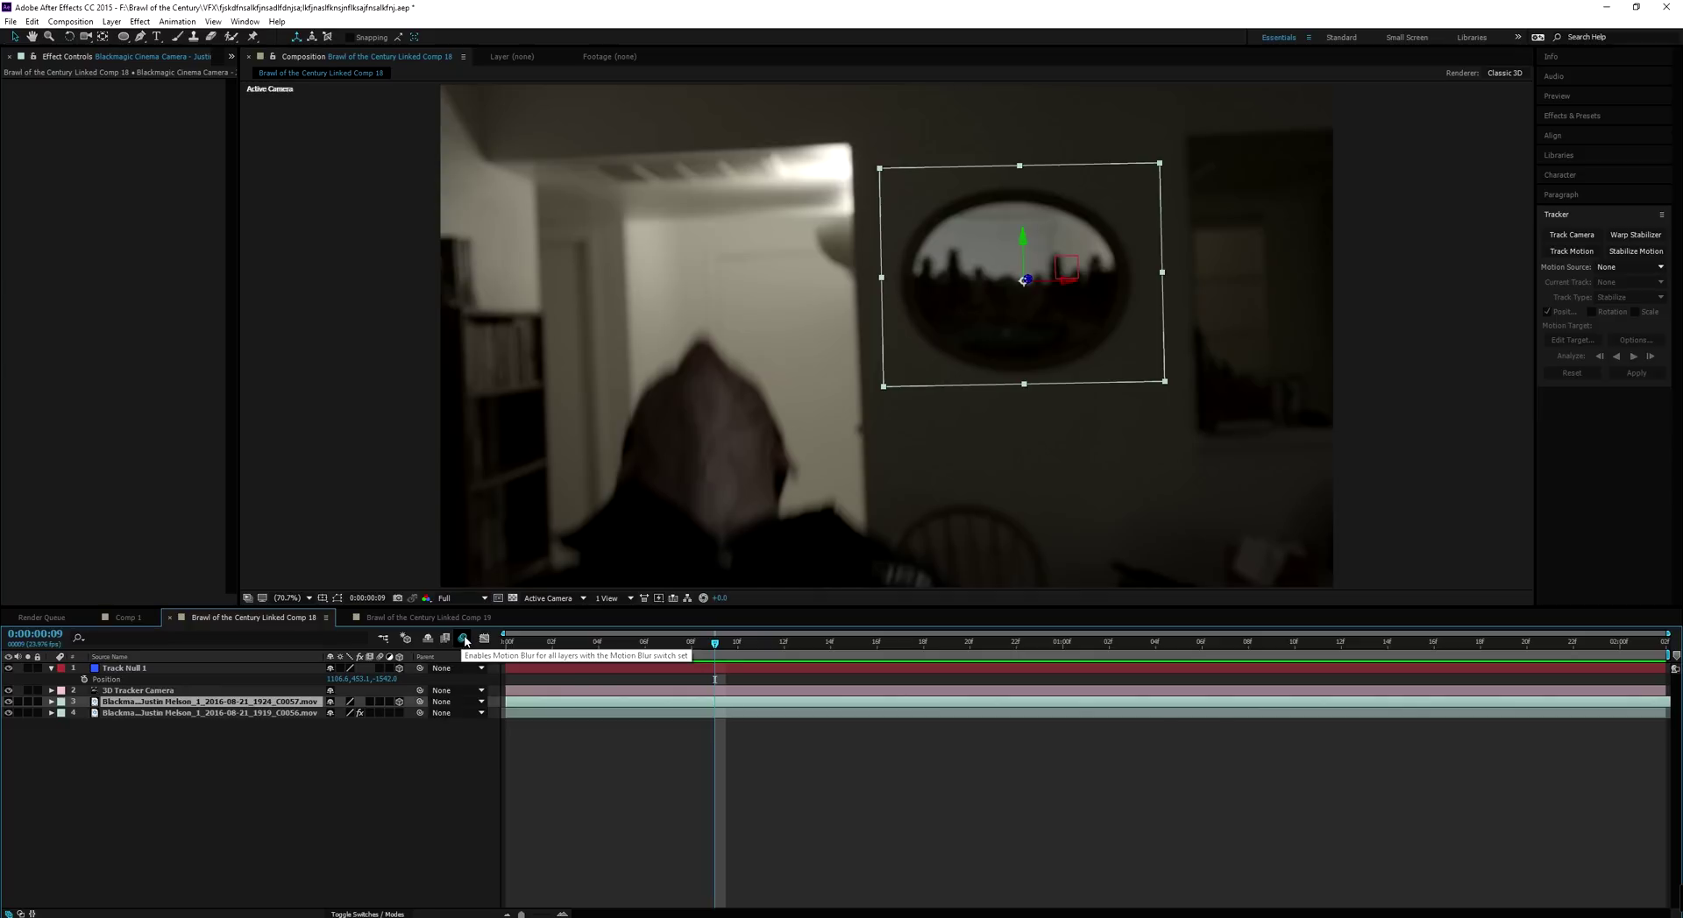
pyautogui.click(463, 638)
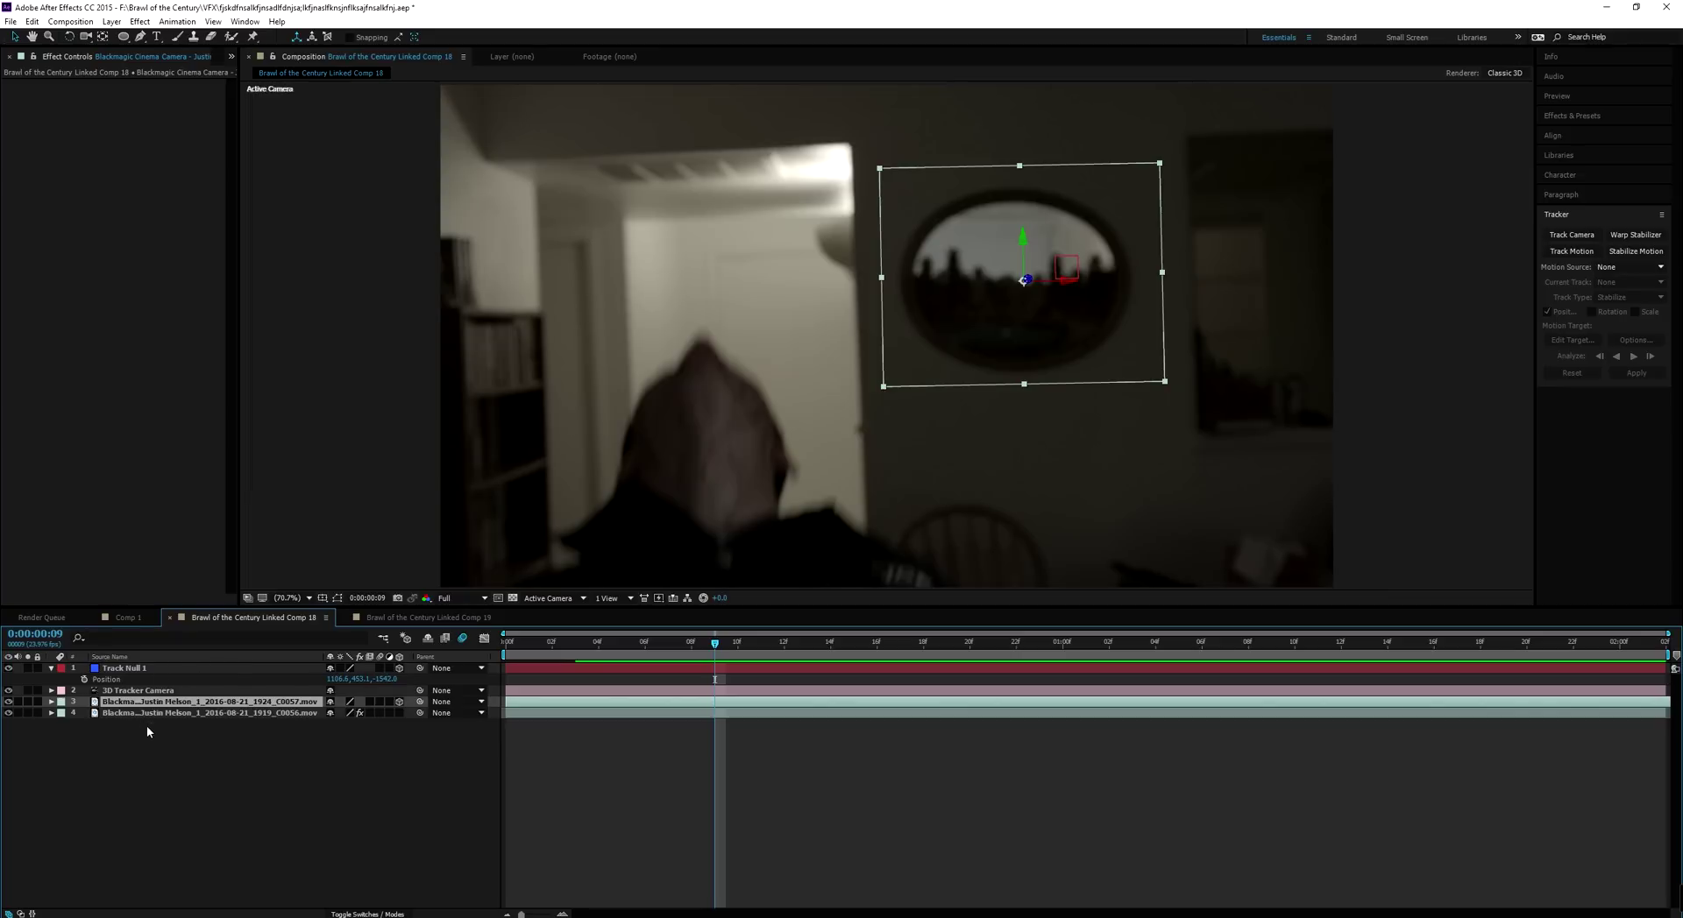
pyautogui.click(380, 702)
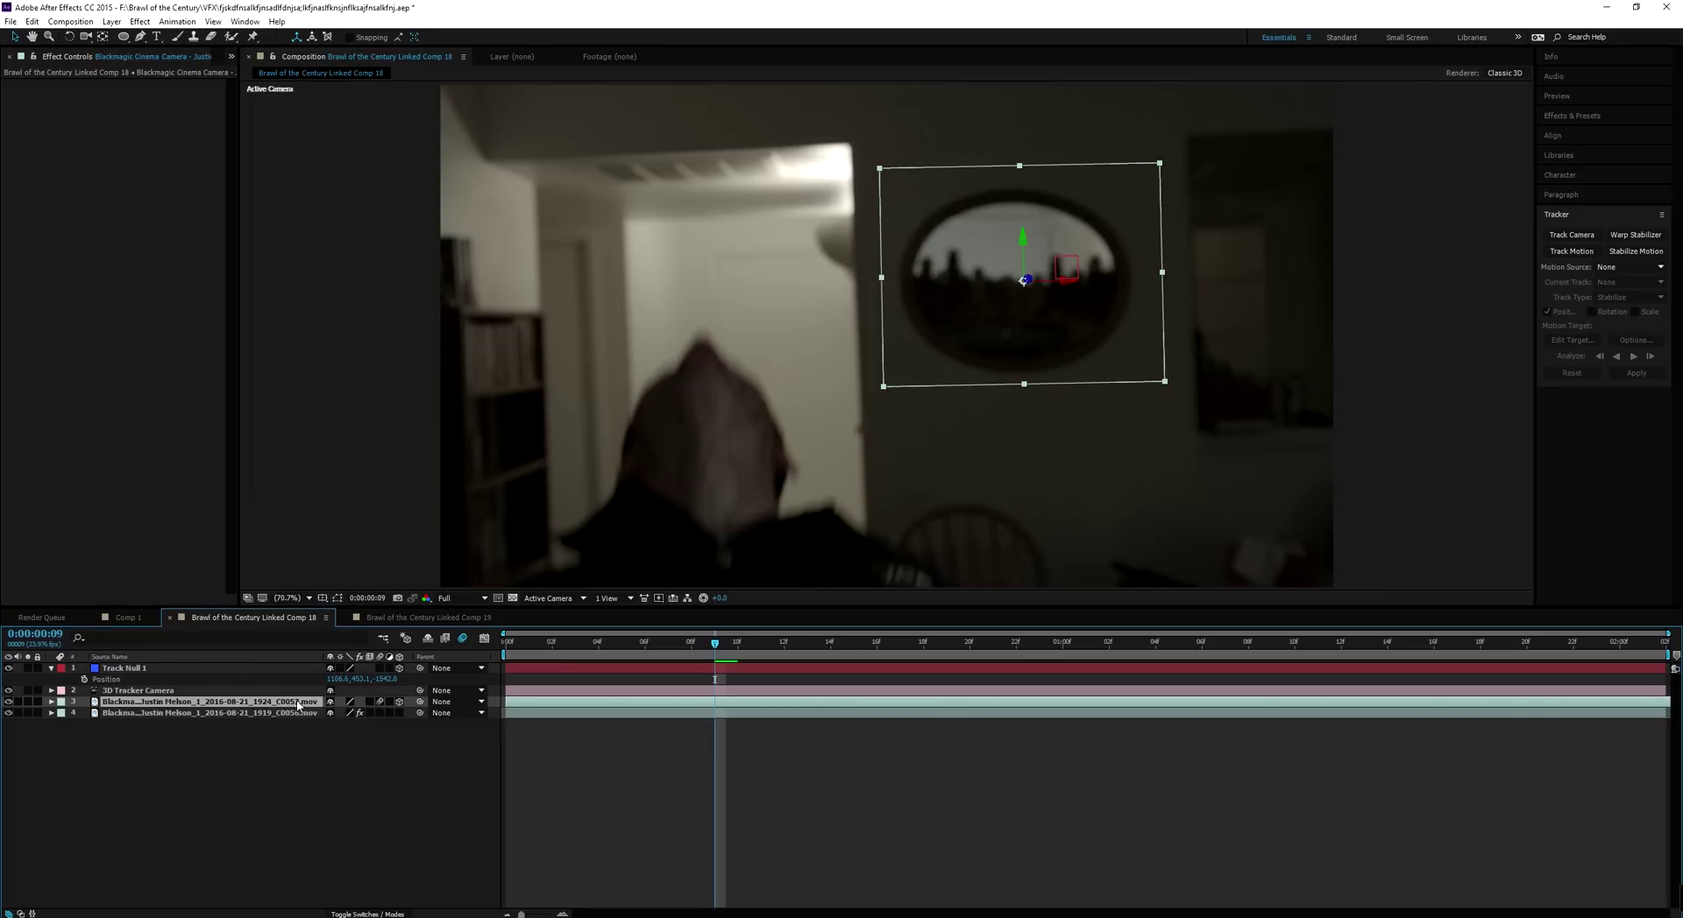
# Rename the C0057 layer to 'clean plate of the mirror'
pyautogui.press('Return')
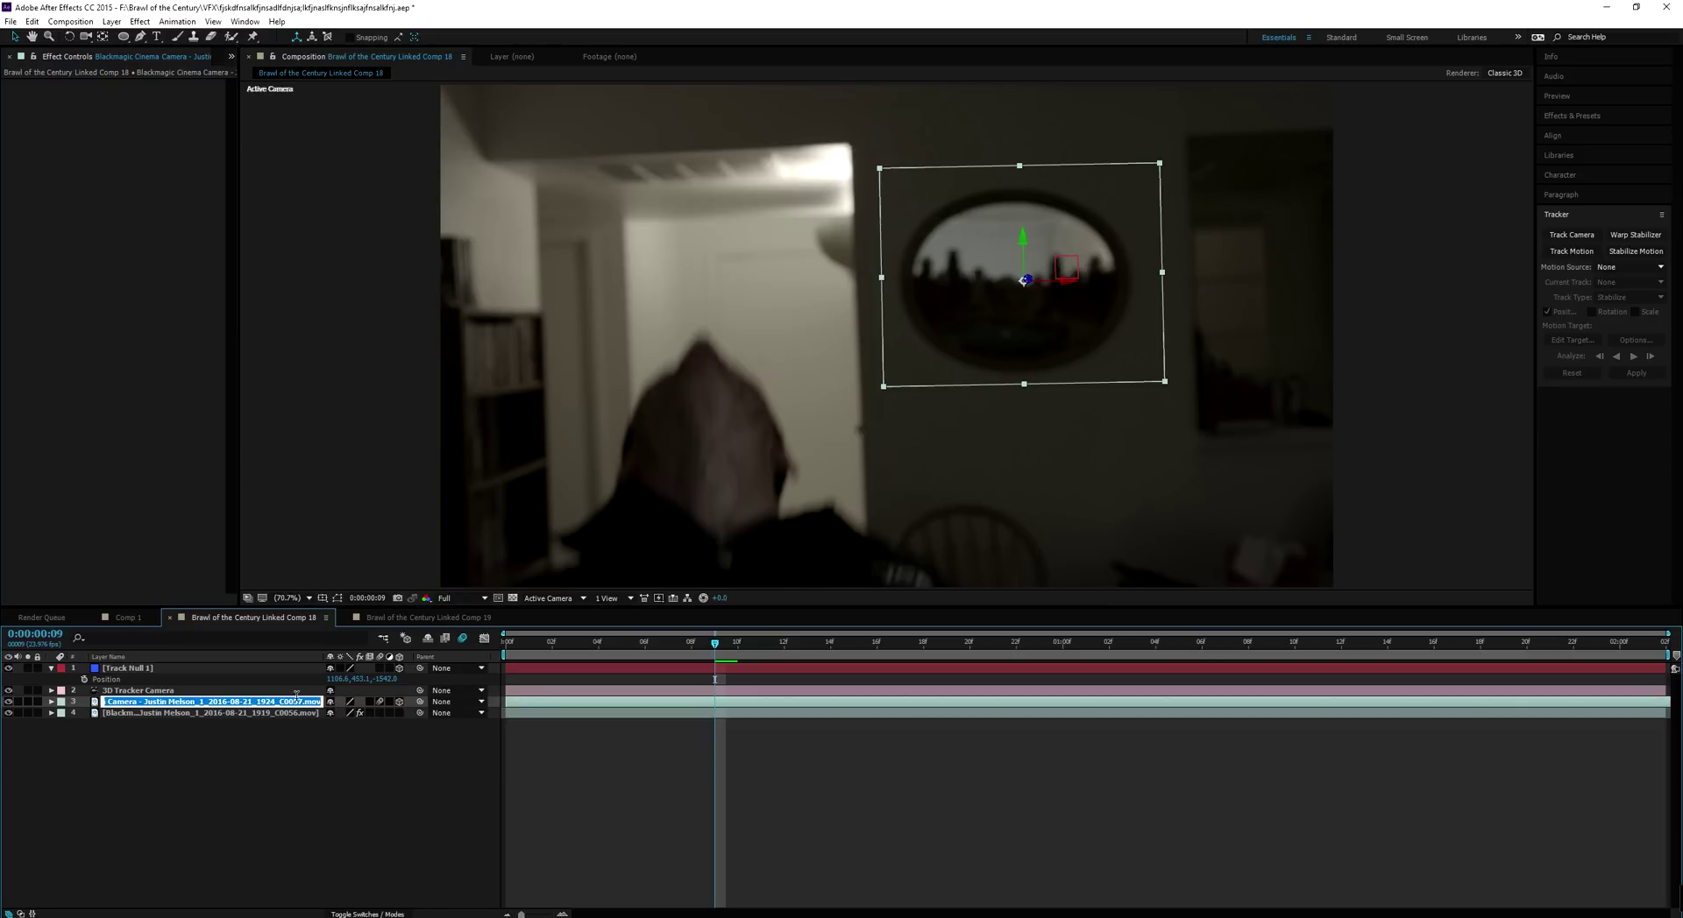
pyautogui.write('clean plate')
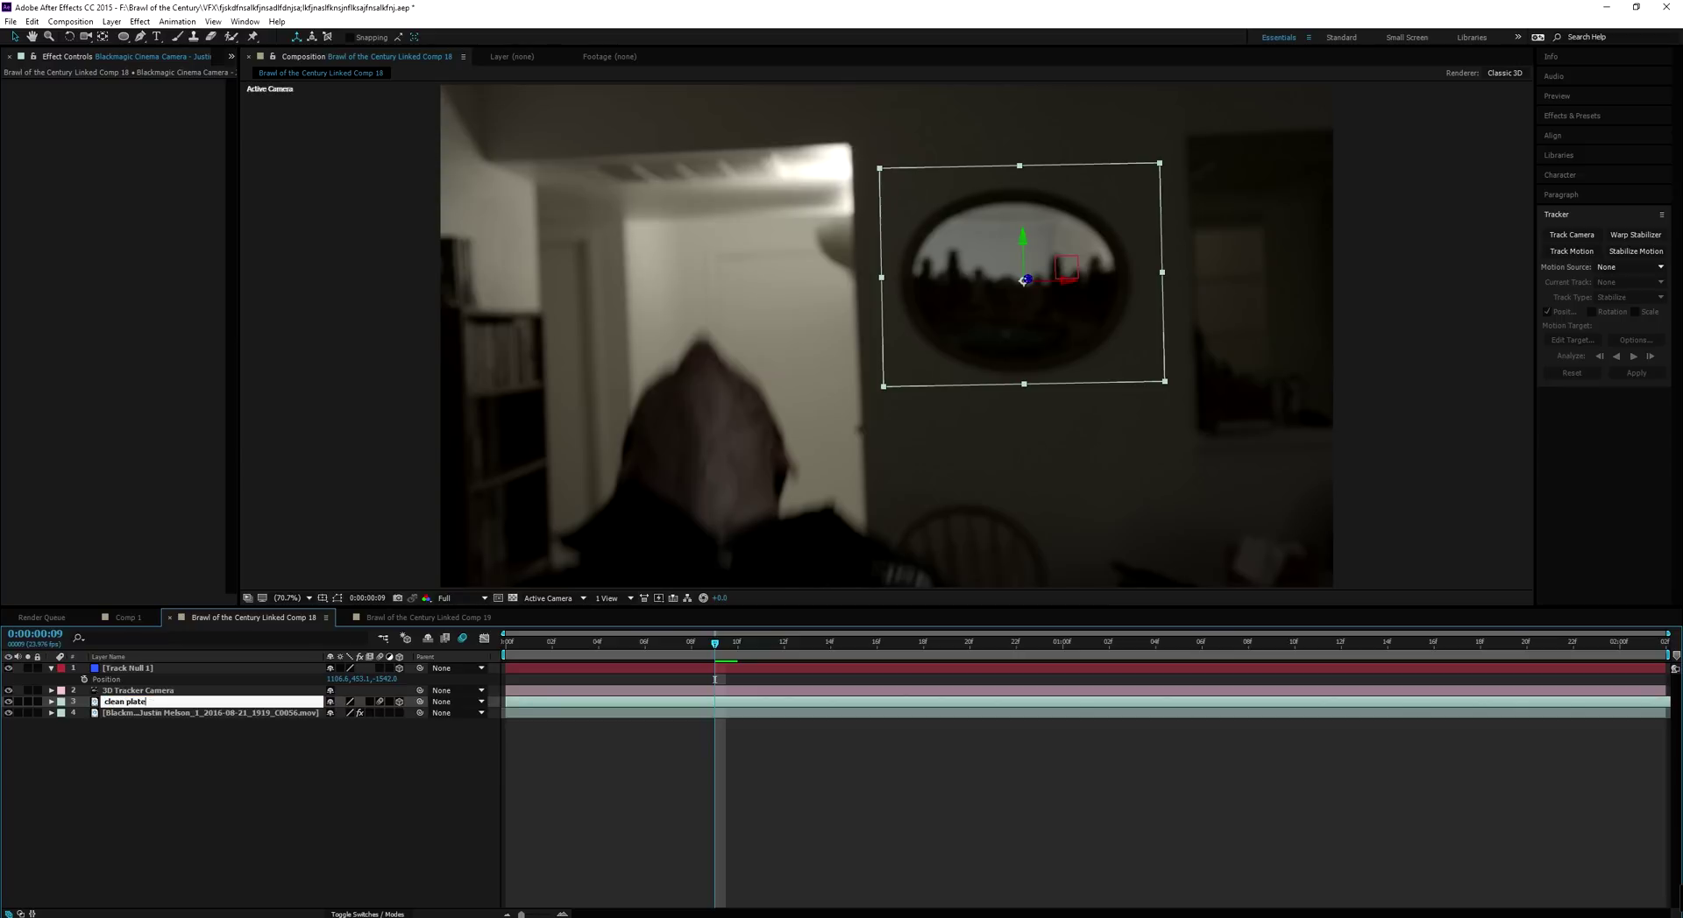
pyautogui.write(' of the mirror')
pyautogui.click(130, 777)
pyautogui.click(180, 703)
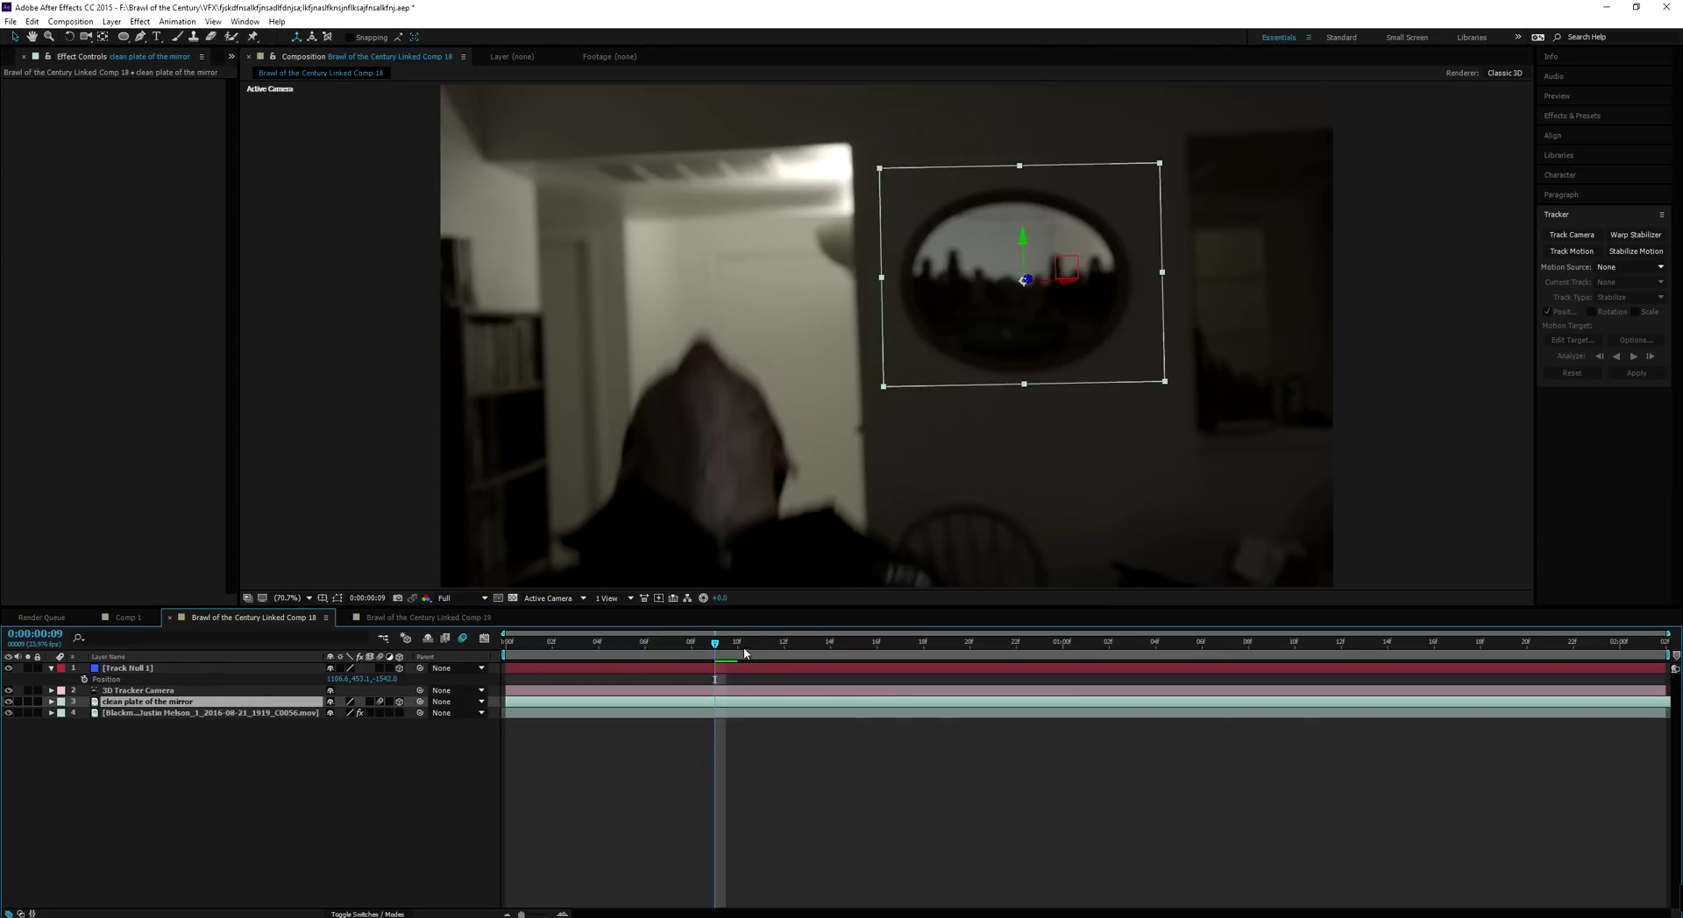
# Scrub through the shot and its opening frames to review the mirror composite
pyautogui.moveTo(718, 645); pyautogui.dragTo(1402, 740)
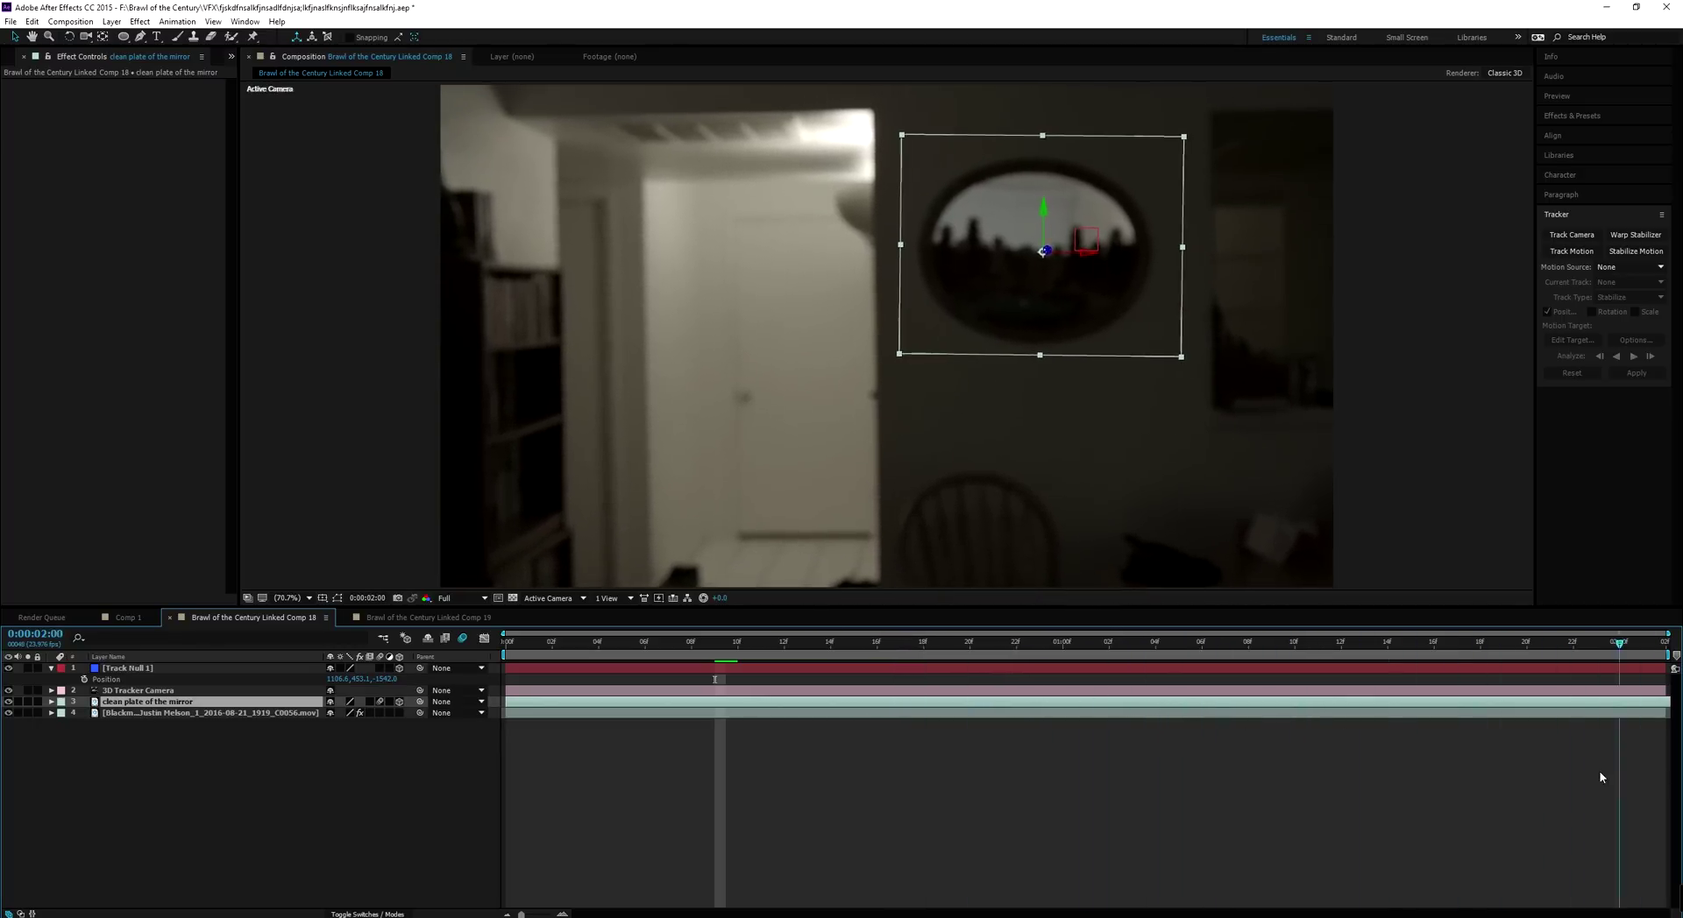
pyautogui.moveTo(1281, 783); pyautogui.dragTo(493, 801)
pyautogui.click(331, 806)
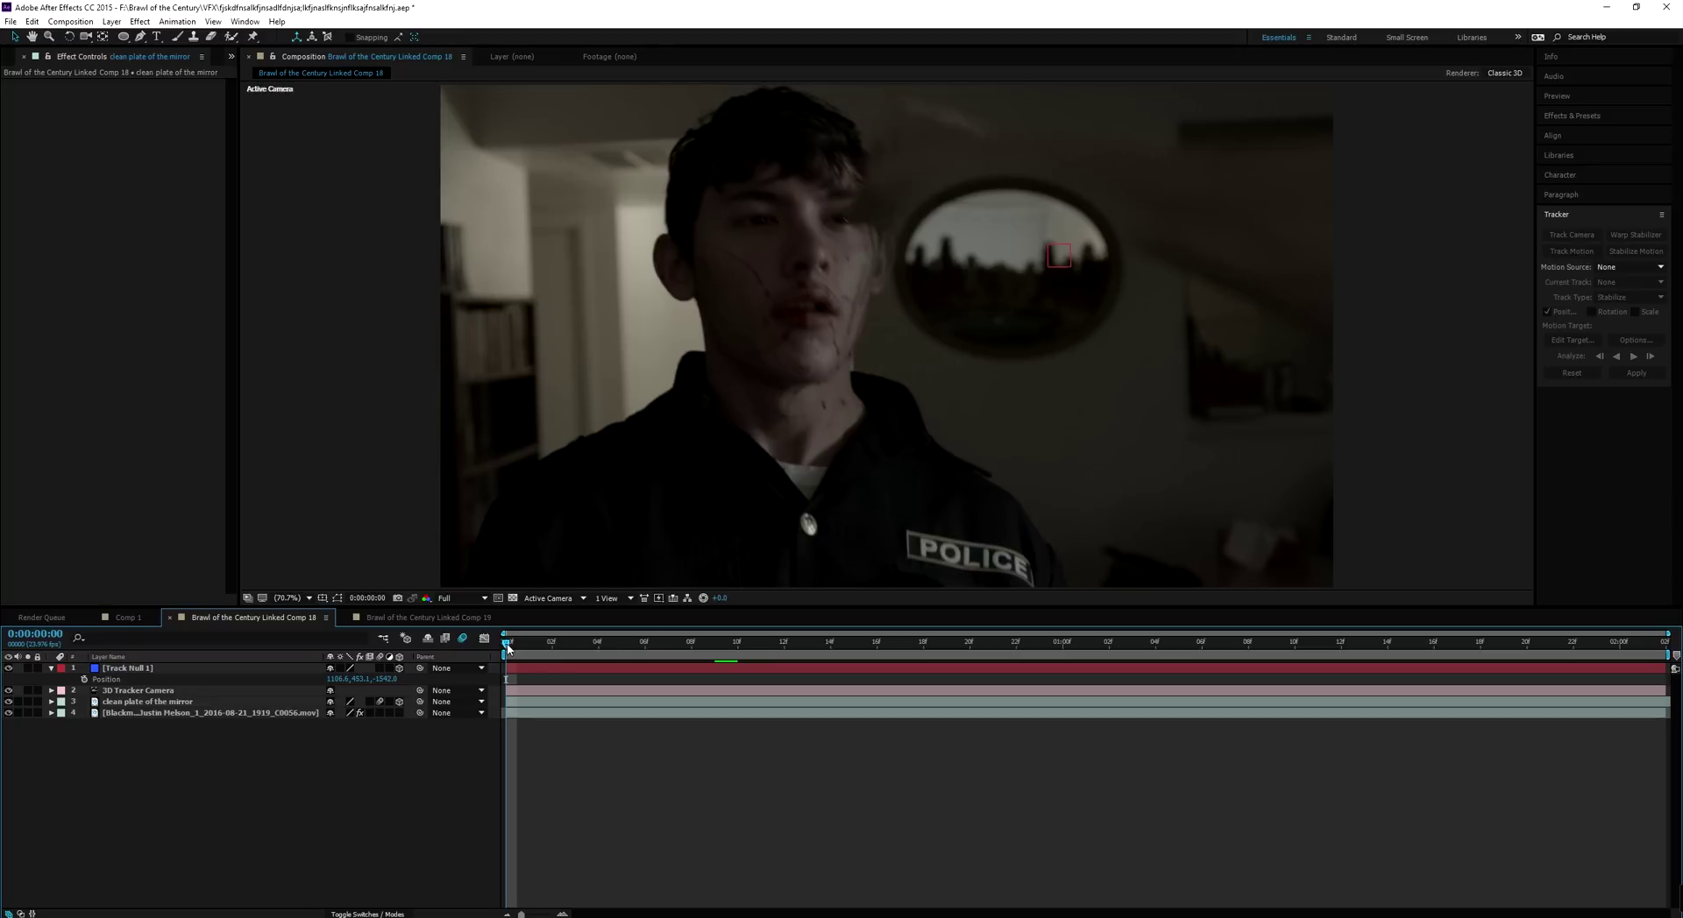
pyautogui.moveTo(508, 646); pyautogui.dragTo(483, 673)
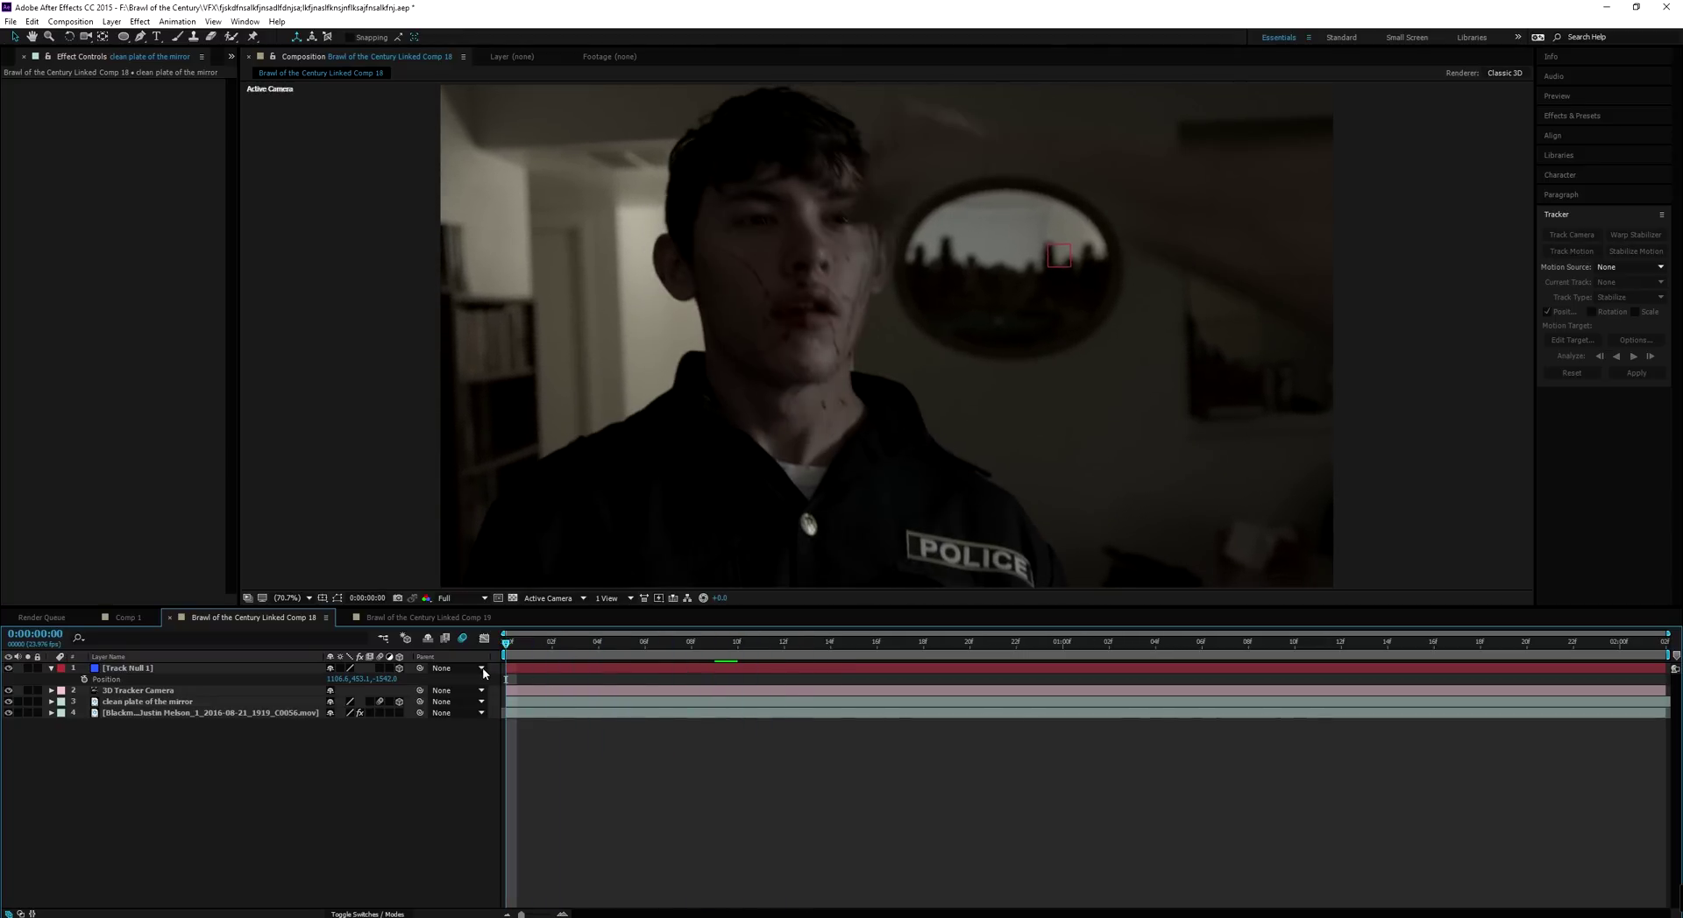
# Duplicate the Blackmagic C0056 clip layer and move the copy to the top of the stack
pyautogui.click(51, 669)
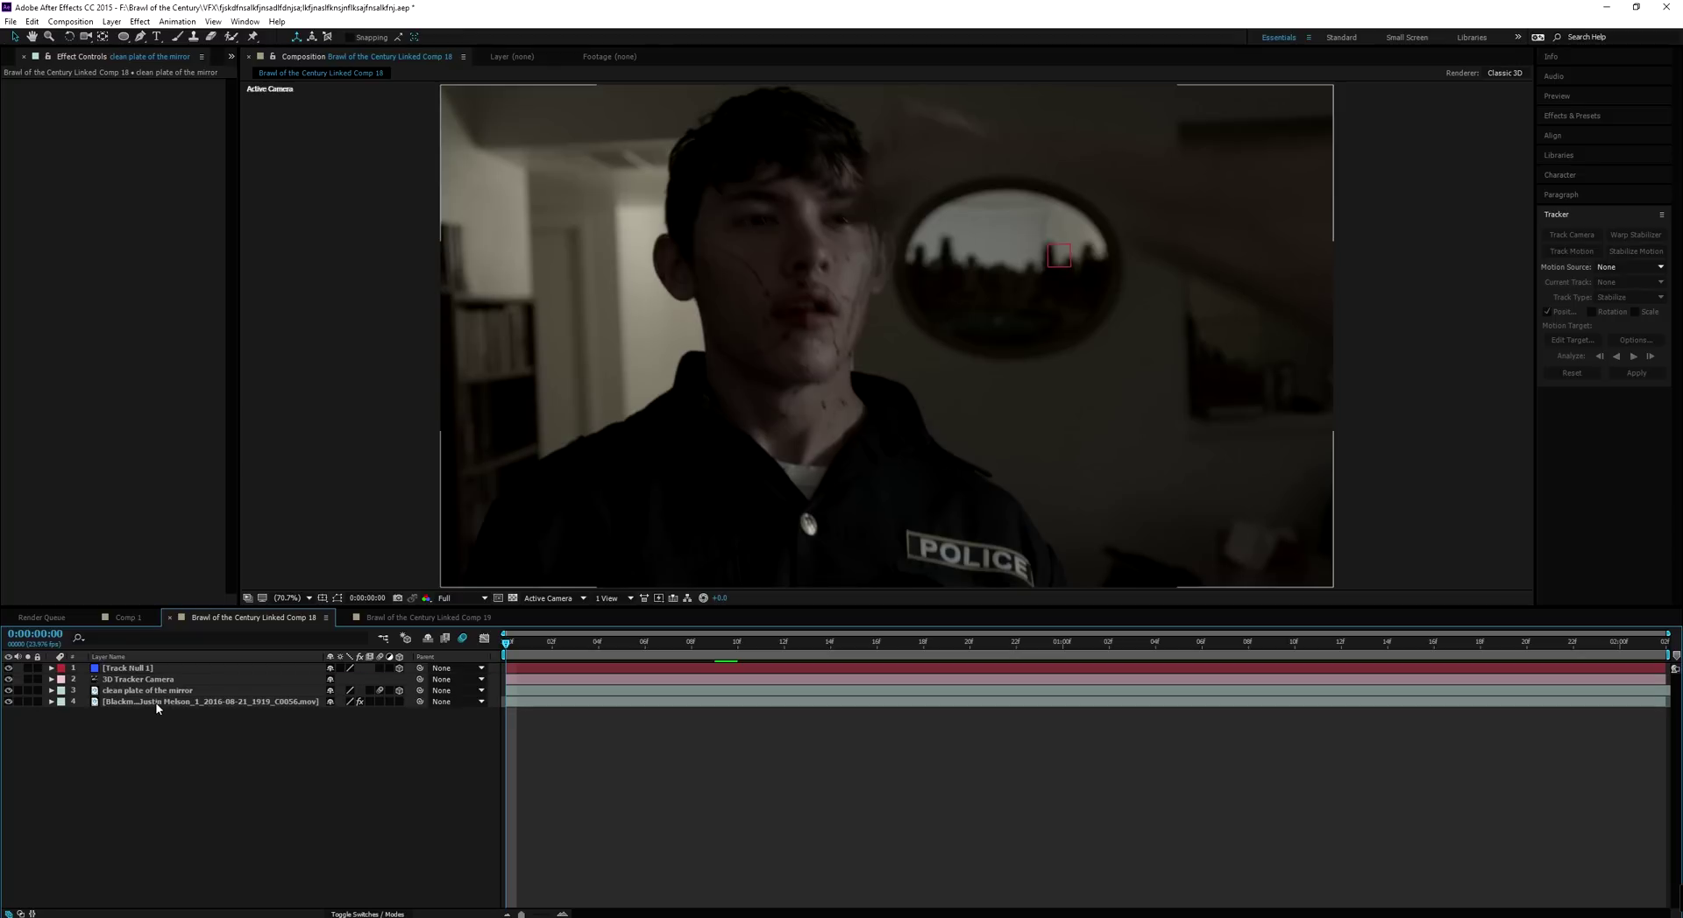
pyautogui.click(159, 702)
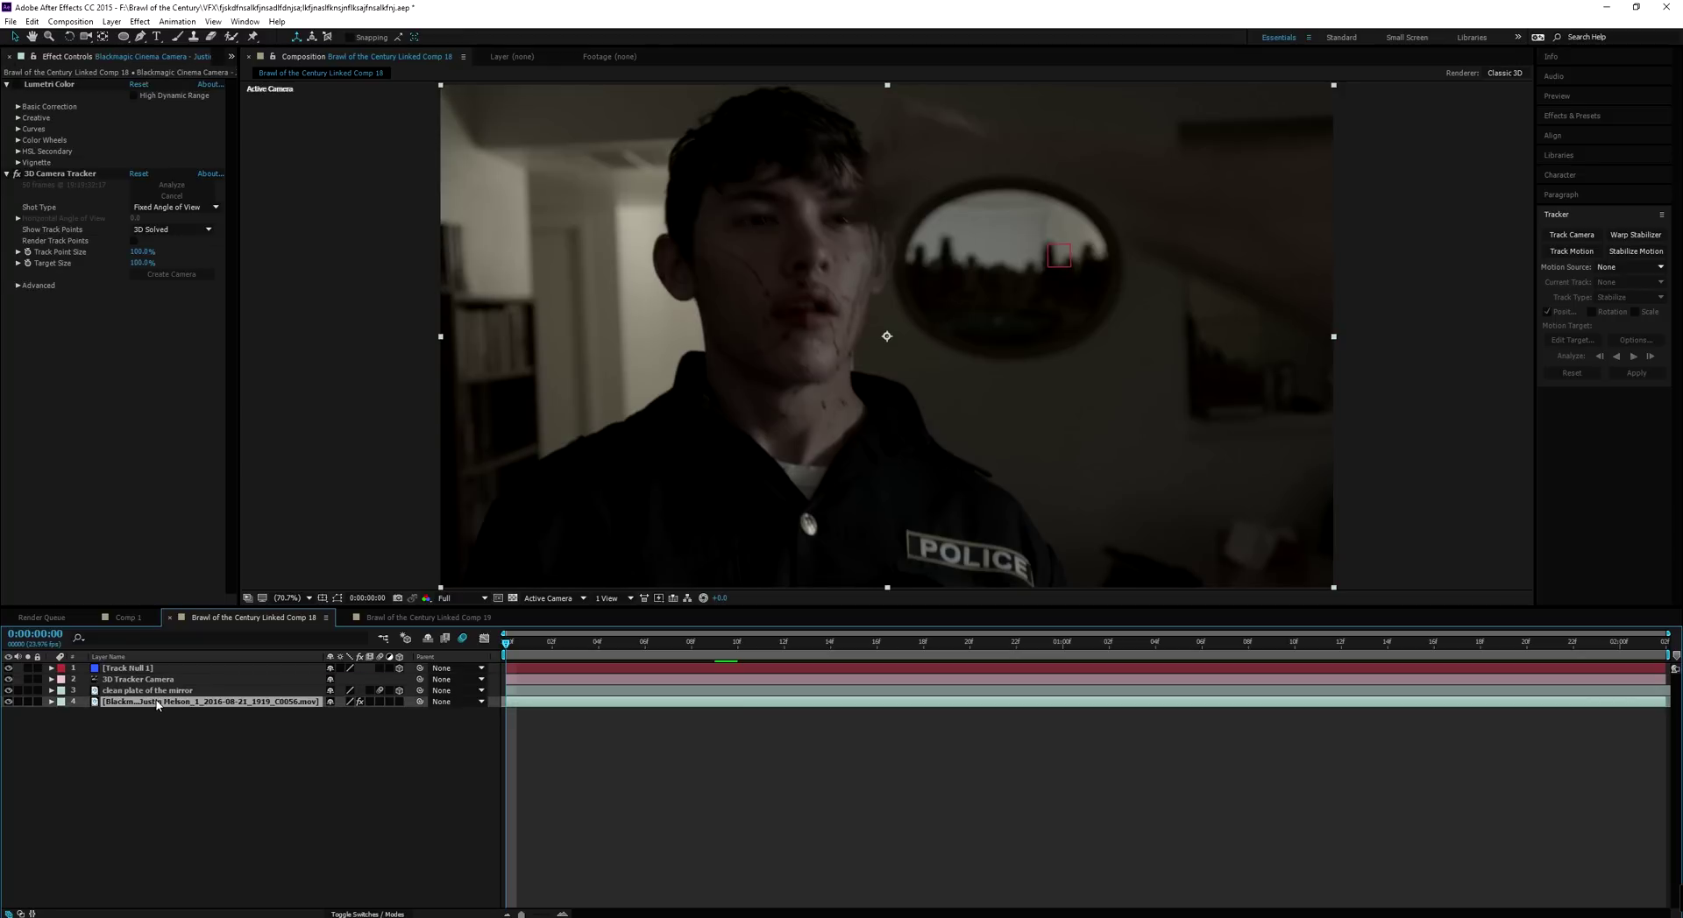
pyautogui.hotkey('ctrl', 'd')
pyautogui.moveTo(159, 705); pyautogui.dragTo(151, 669)
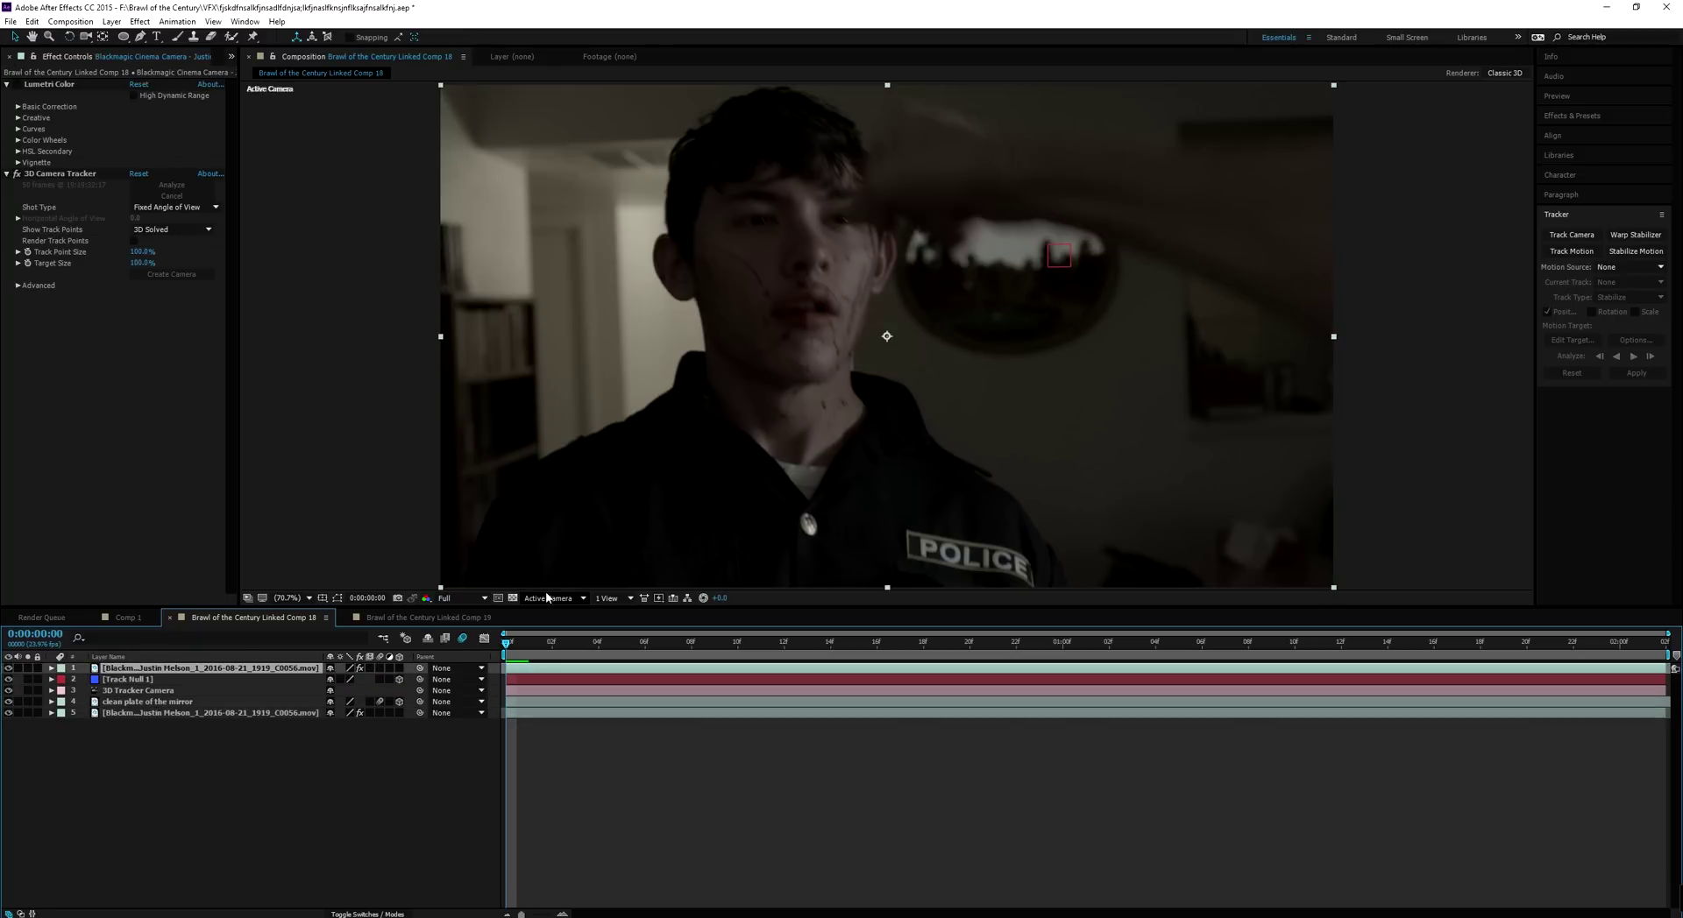
# Start the mask on the top copy, tracing the arm's top edge and around the hand
pyautogui.press('g')
pyautogui.click(1336, 143)
pyautogui.click(1125, 140)
pyautogui.click(985, 125)
pyautogui.click(923, 91)
pyautogui.click(913, 107)
pyautogui.click(866, 151)
pyautogui.click(853, 207)
pyautogui.click(885, 222)
pyautogui.click(936, 225)
# Trace the arm's underside and right side, closing Mask 1 on its first point
pyautogui.click(981, 216)
pyautogui.click(1022, 228)
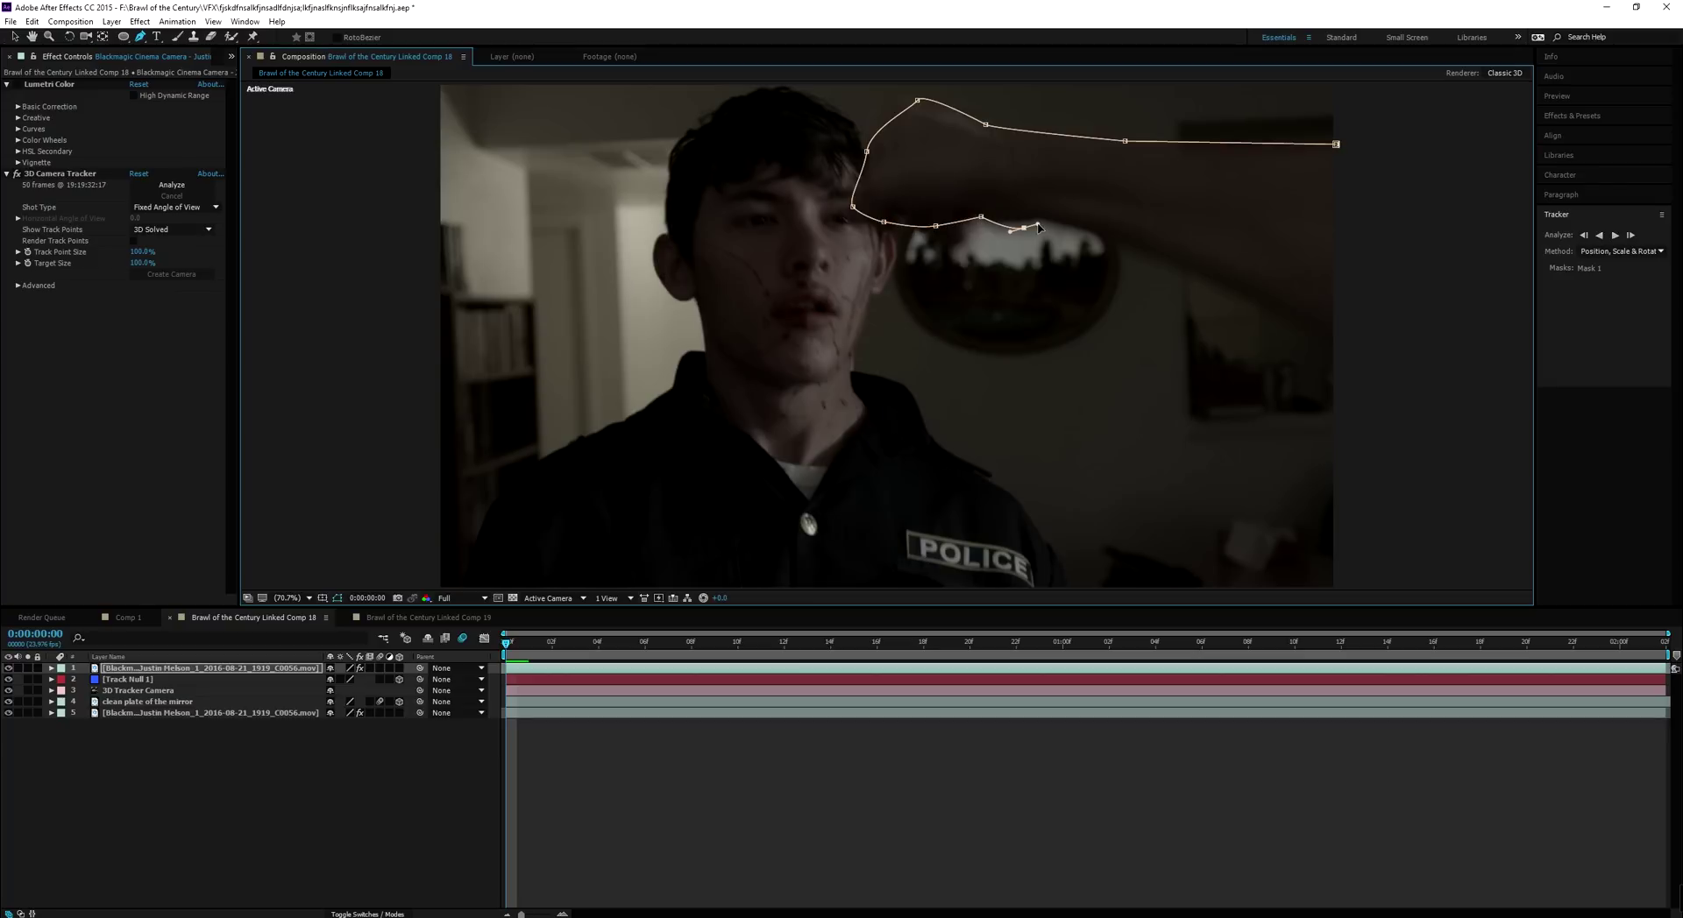
pyautogui.click(1077, 221)
pyautogui.click(1161, 251)
pyautogui.click(1264, 292)
pyautogui.click(1336, 335)
pyautogui.click(1451, 205)
pyautogui.click(1366, 149)
pyautogui.click(1335, 144)
pyautogui.press('v')
pyautogui.click(1310, 178)
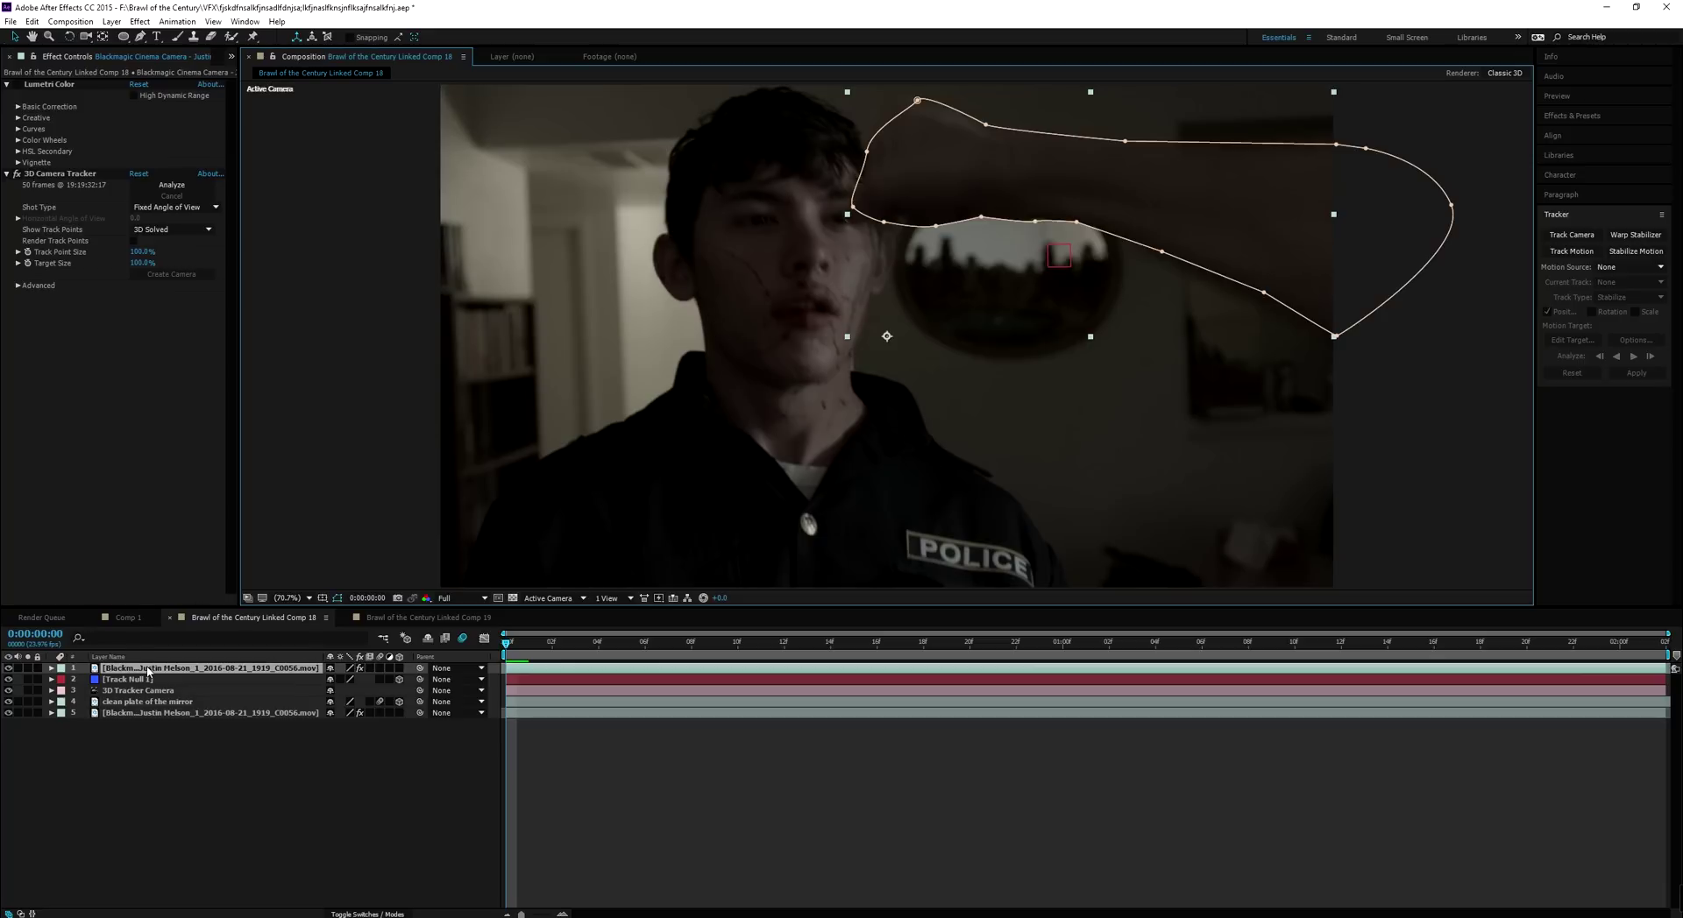
pyautogui.press('m')
pyautogui.press('m')
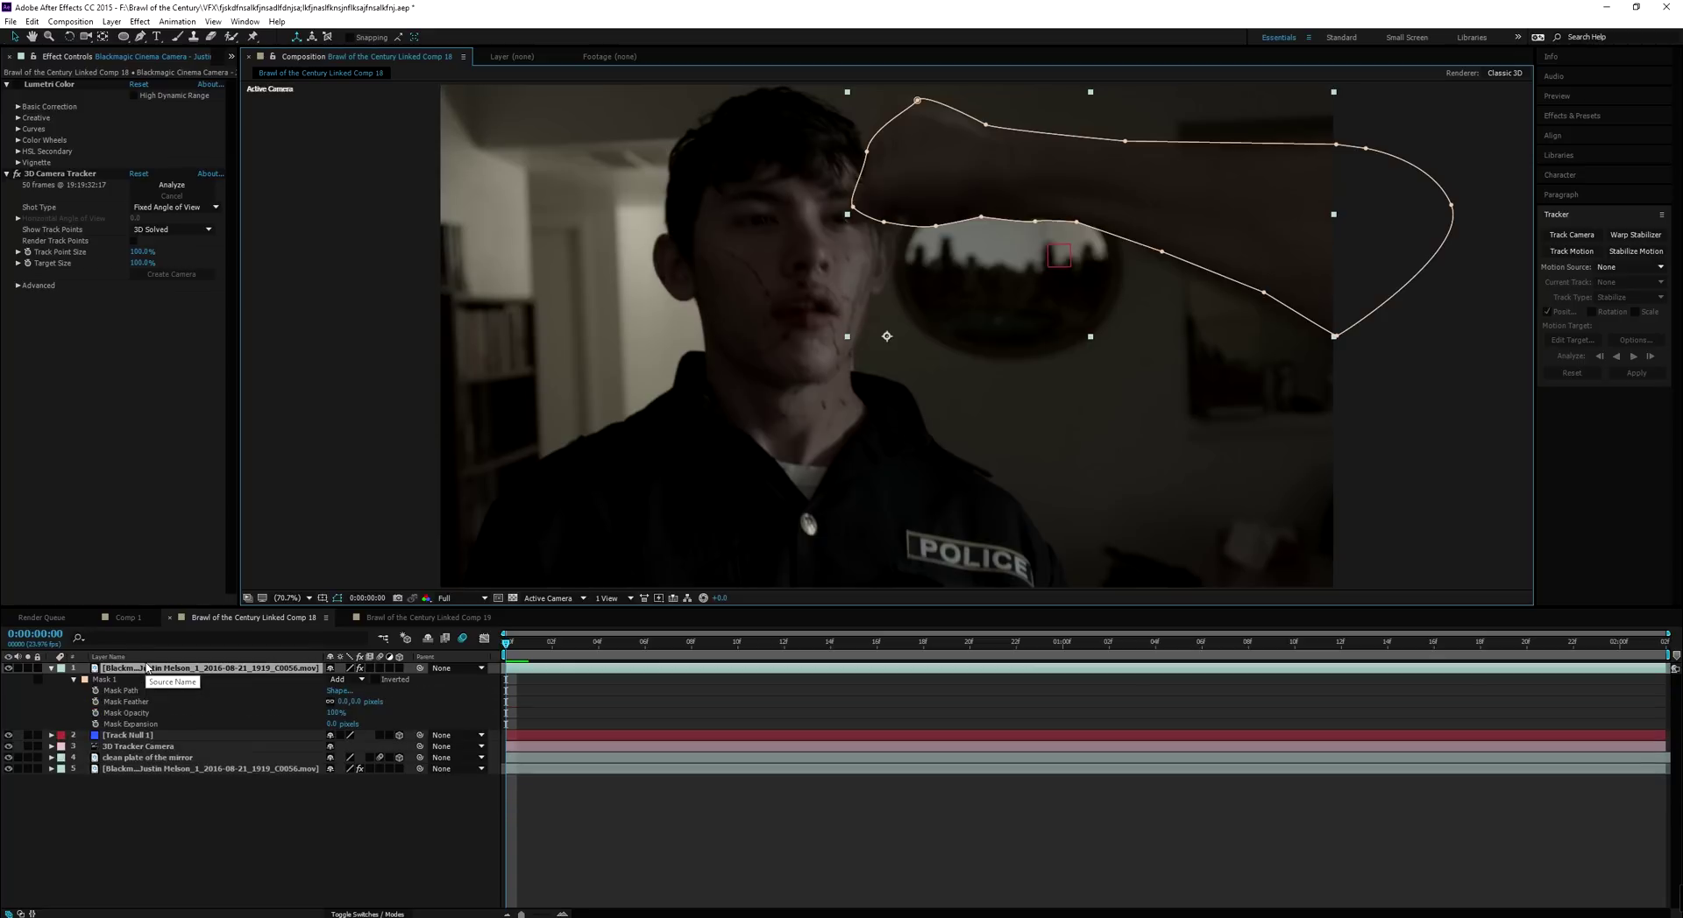
# Keyframe Mask 1's path at 0:00:00:00, briefly applying and then removing a Curves effect
pyautogui.click(95, 691)
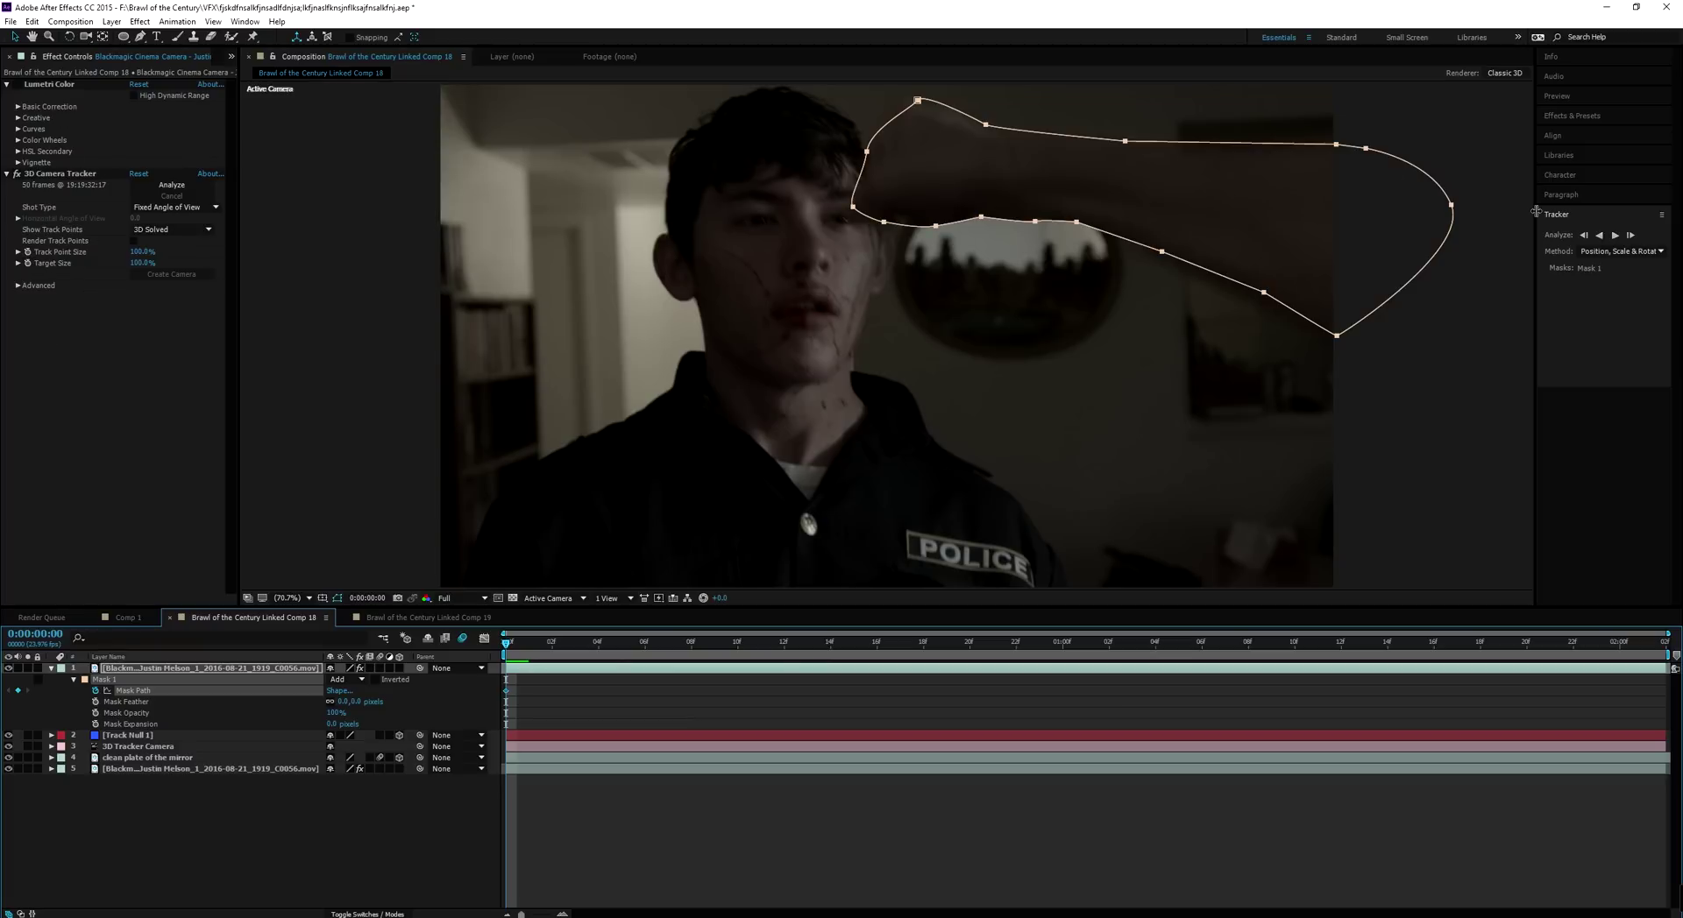
pyautogui.click(1569, 117)
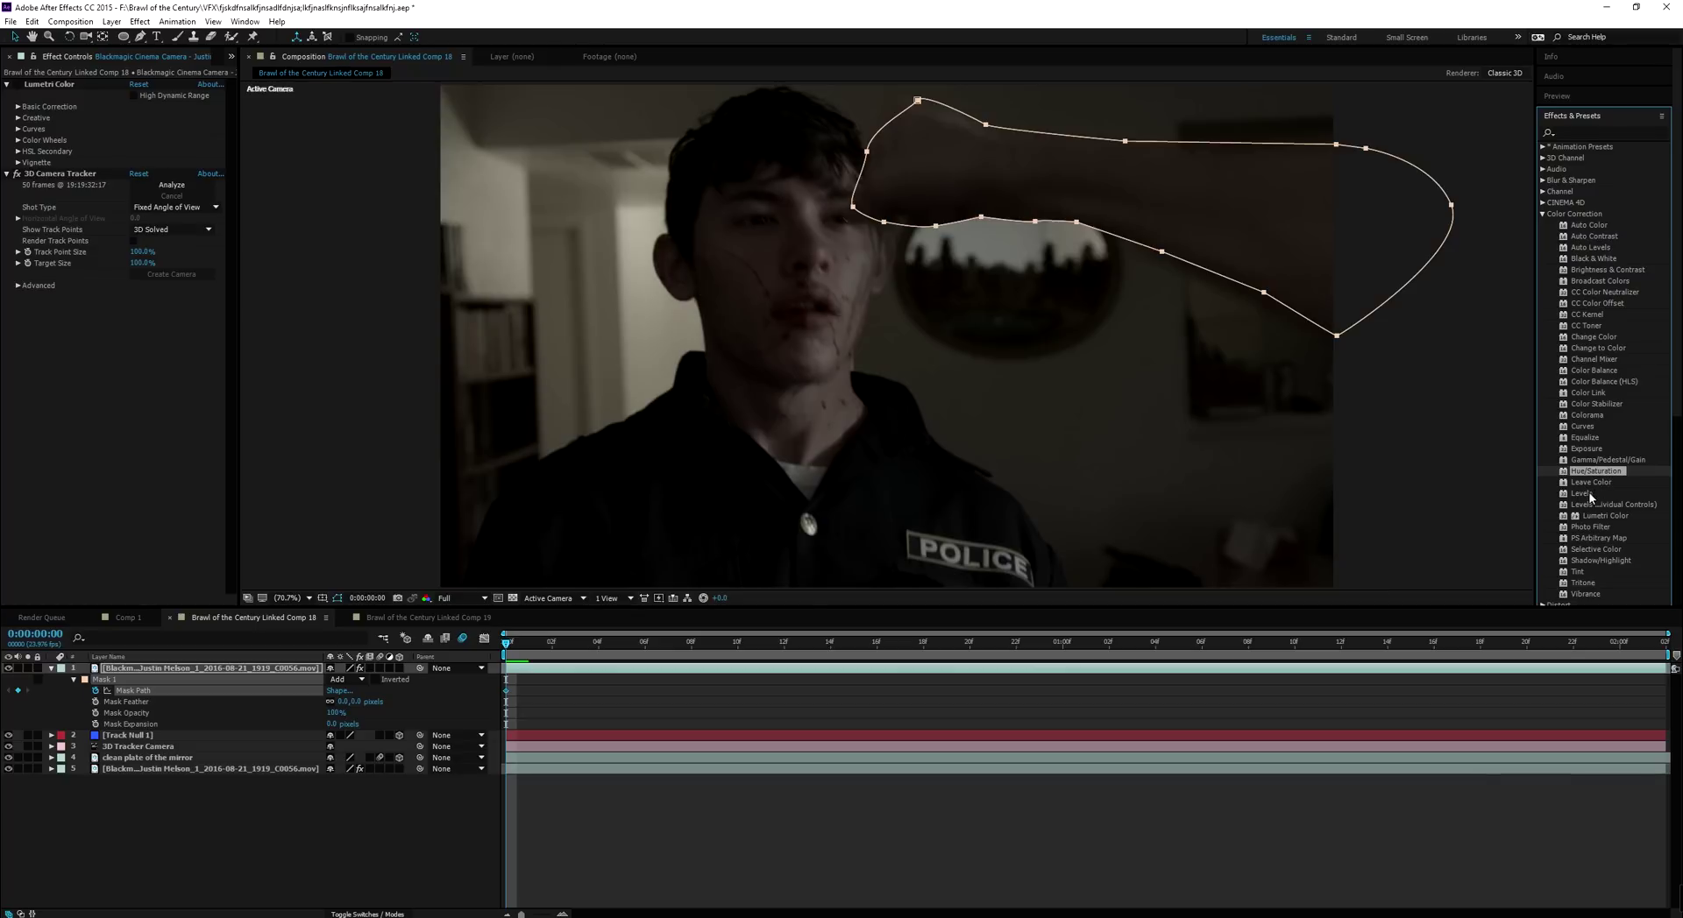
pyautogui.moveTo(1582, 426); pyautogui.dragTo(152, 447)
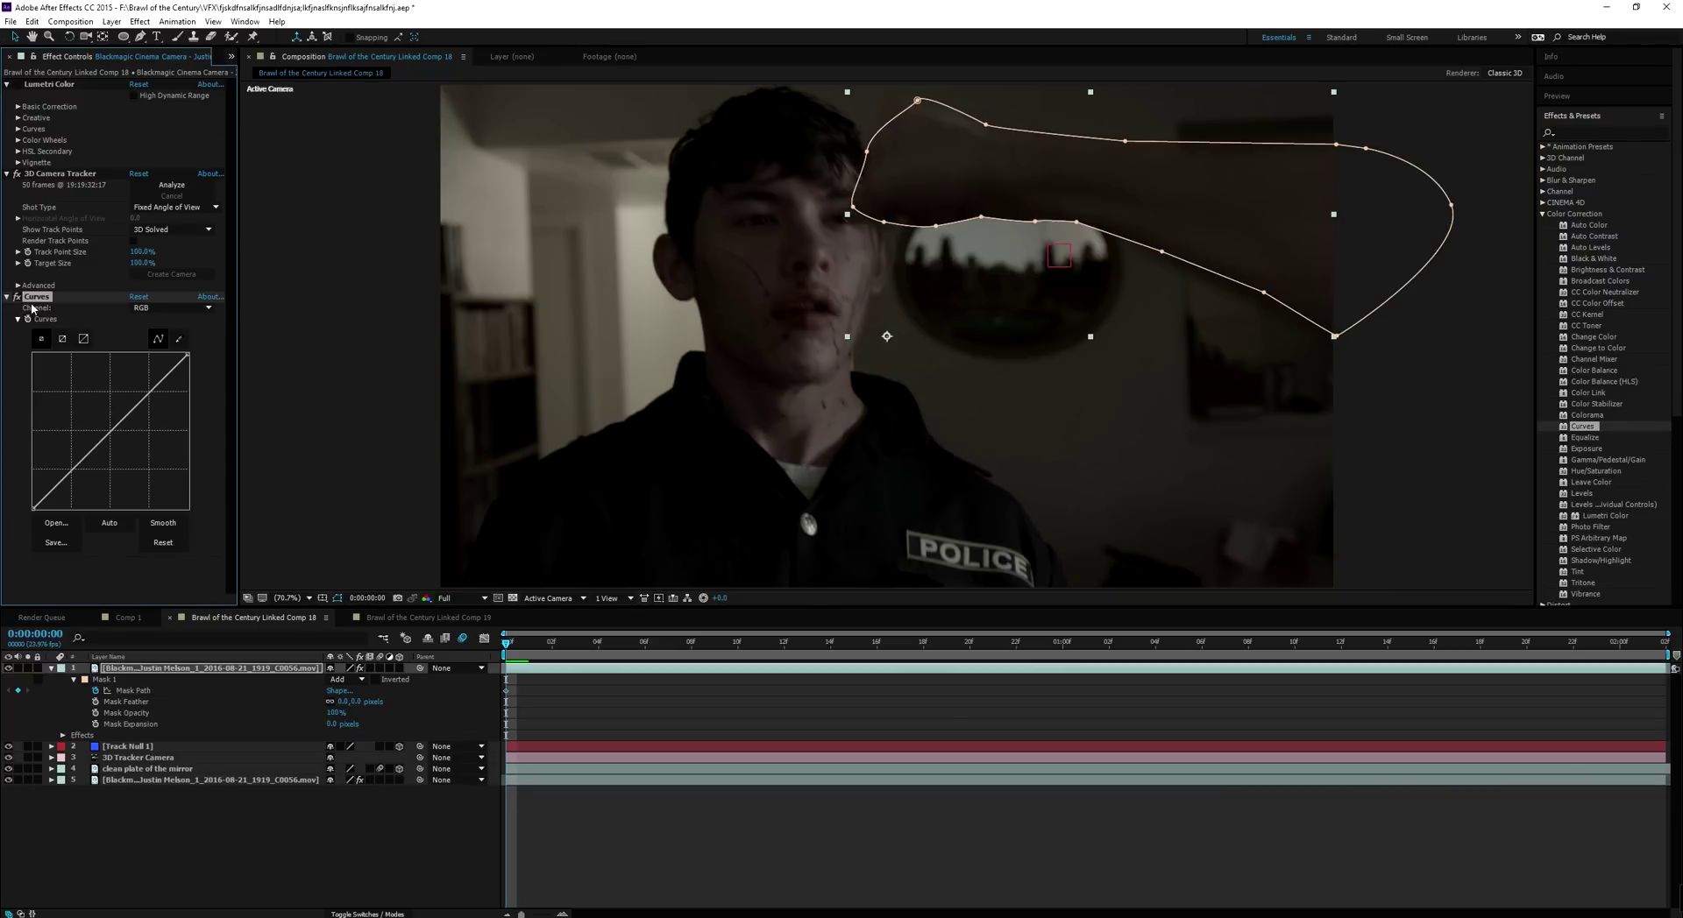
pyautogui.press('Delete')
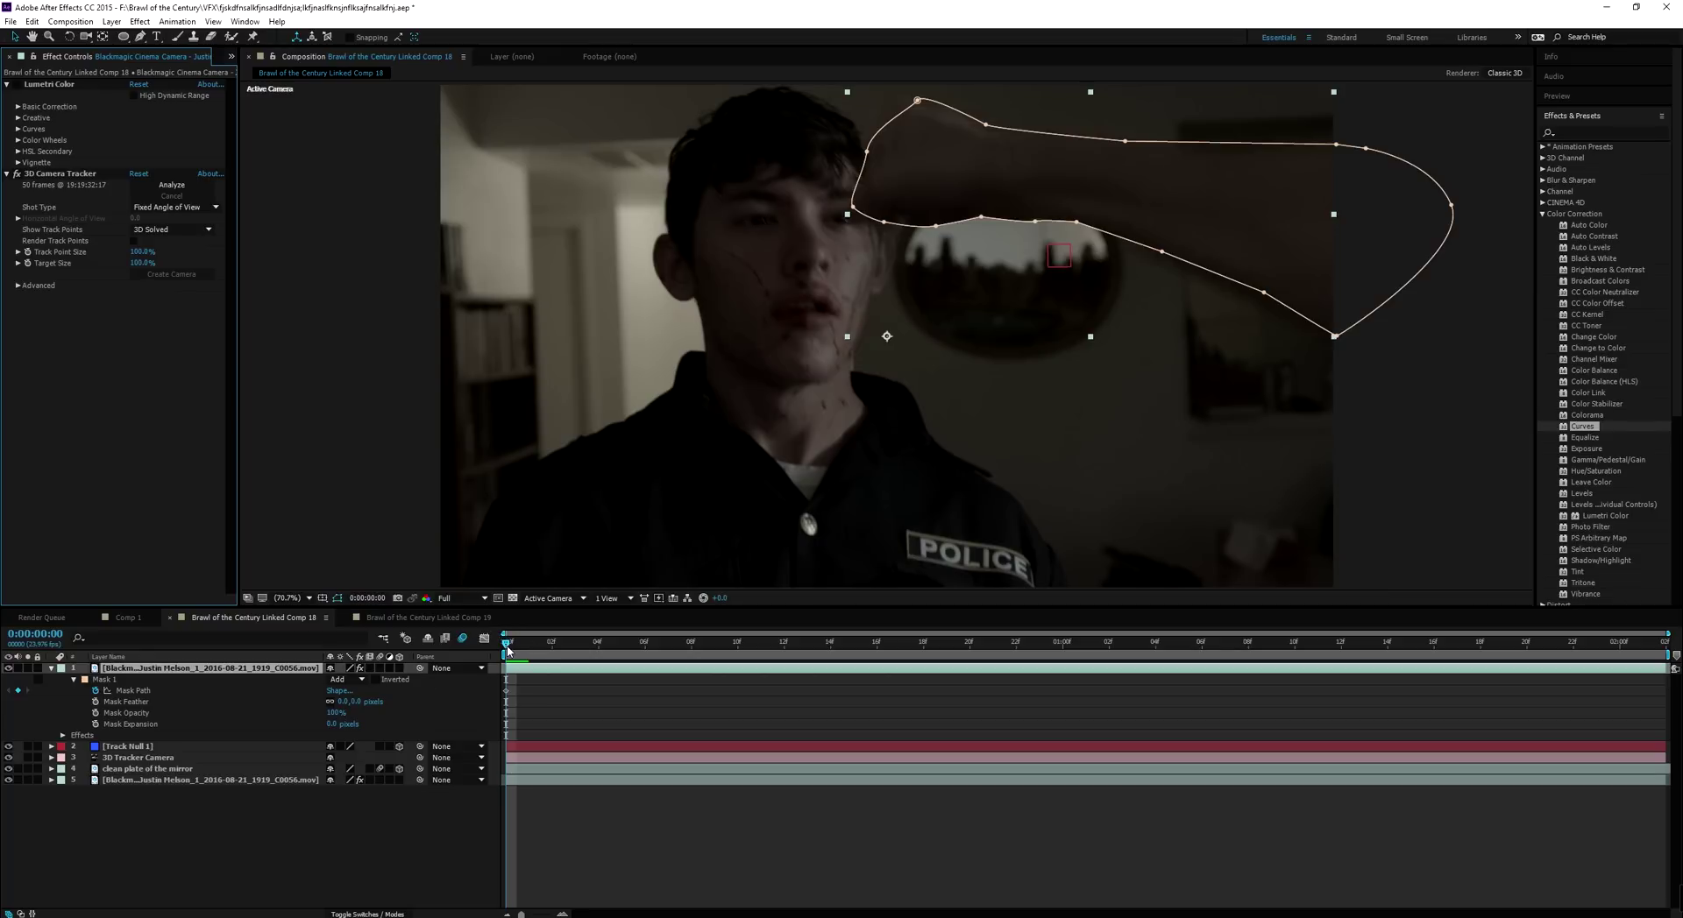
# On frame 1, shift the whole mask up-left to follow the arm
pyautogui.press('pagedown')
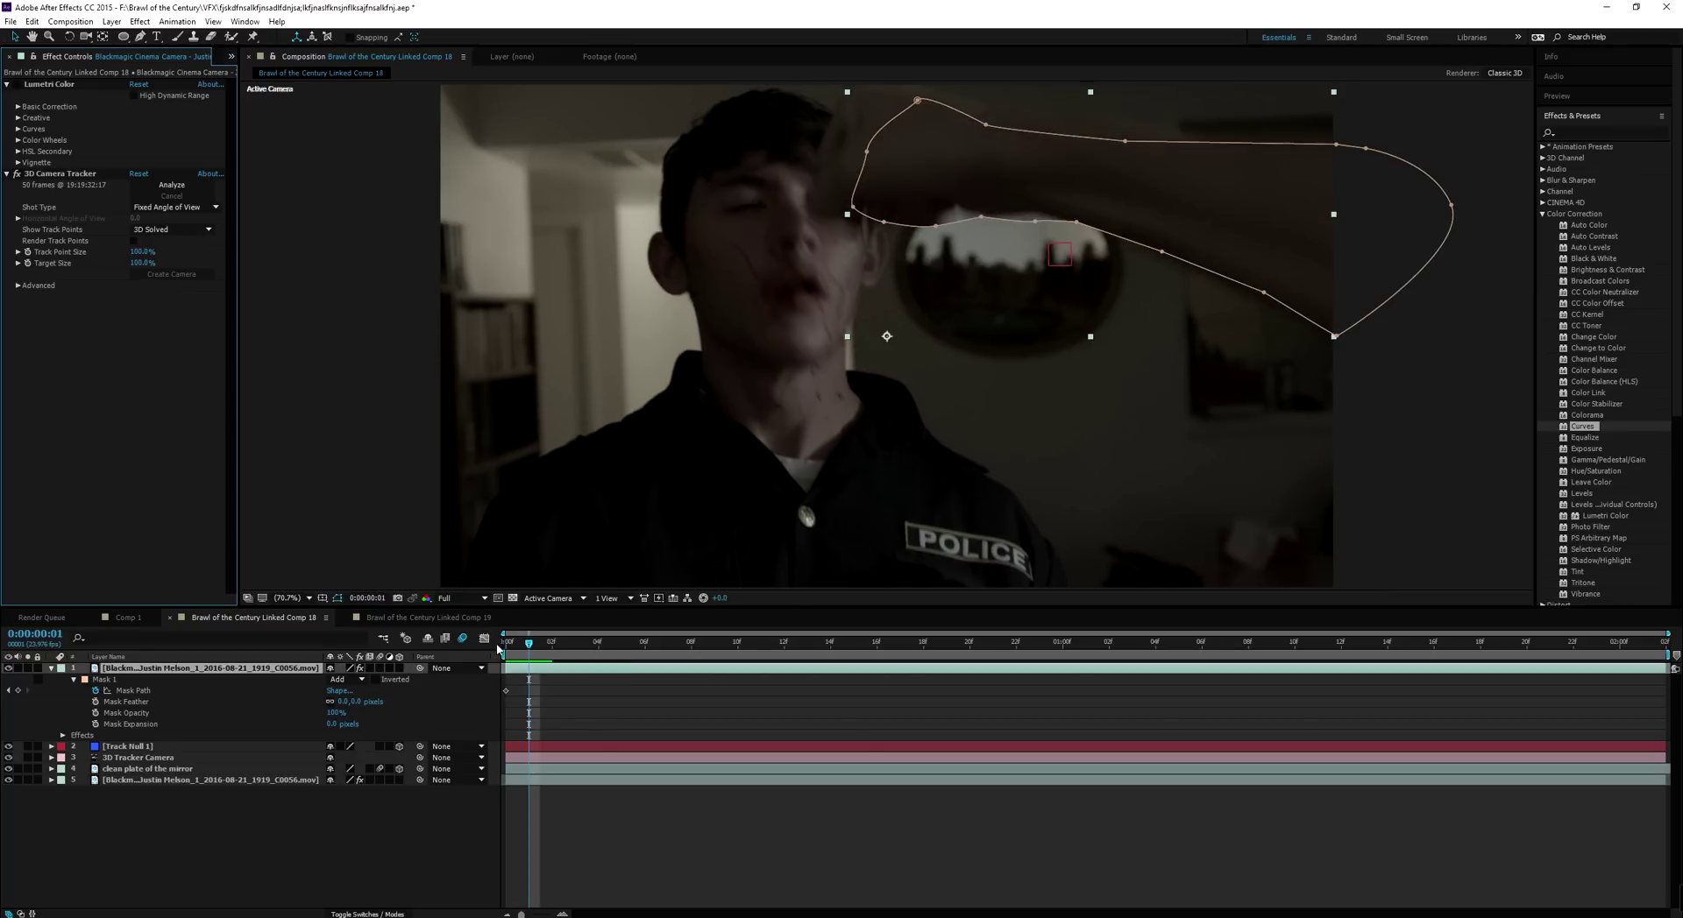
pyautogui.click(133, 691)
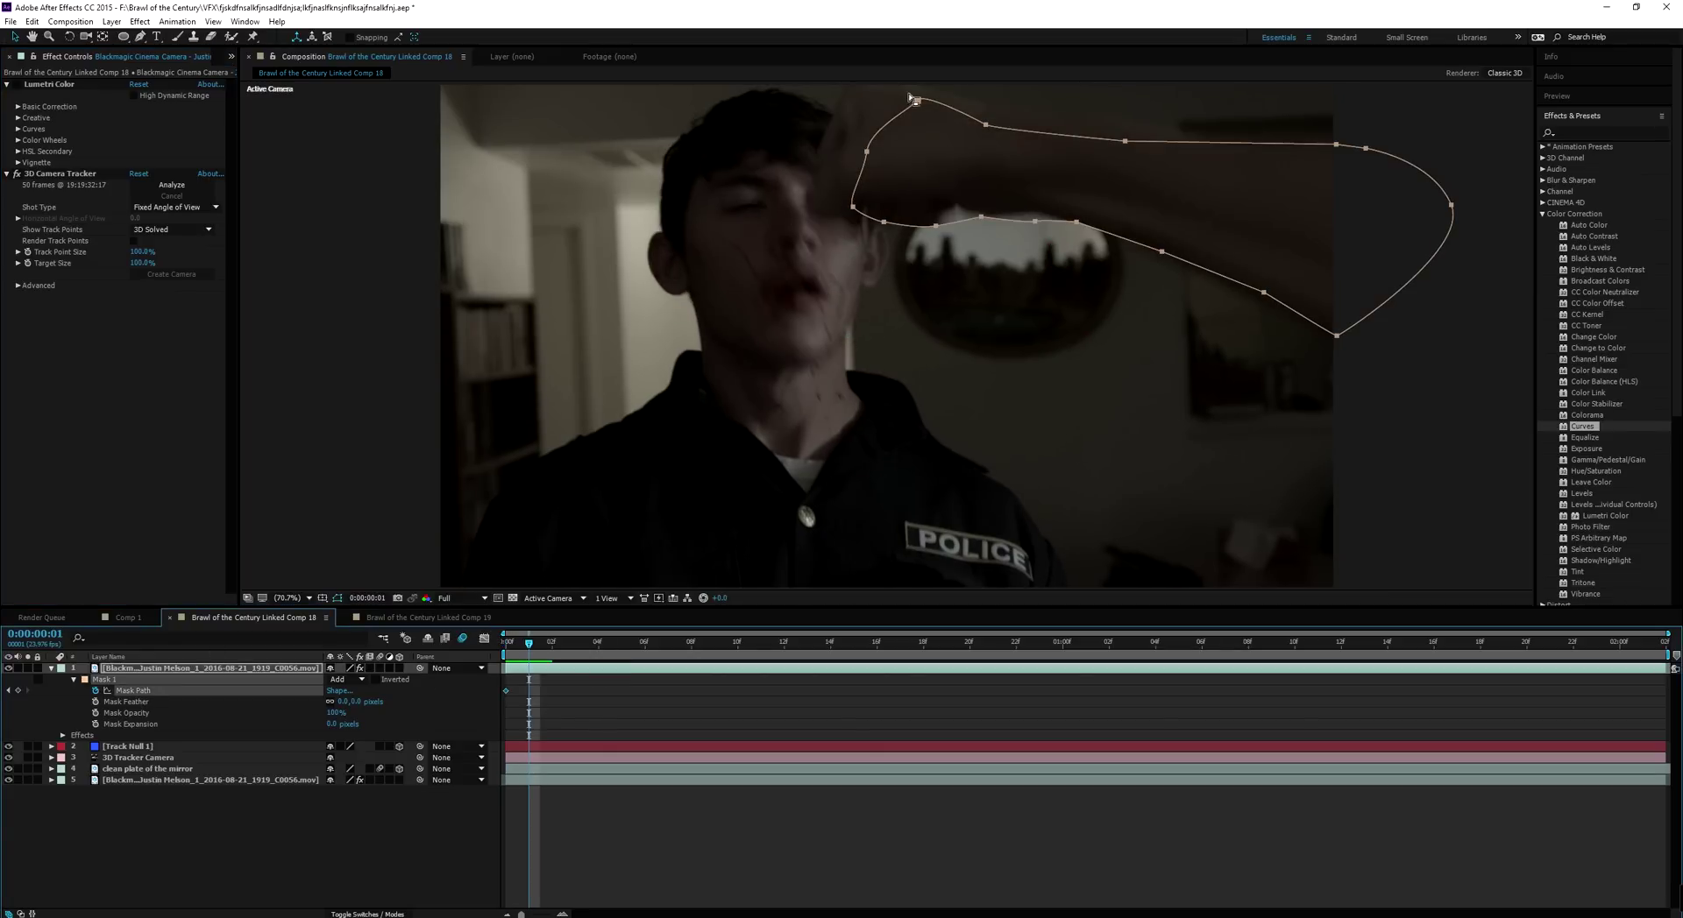
pyautogui.moveTo(912, 99); pyautogui.dragTo(887, 90)
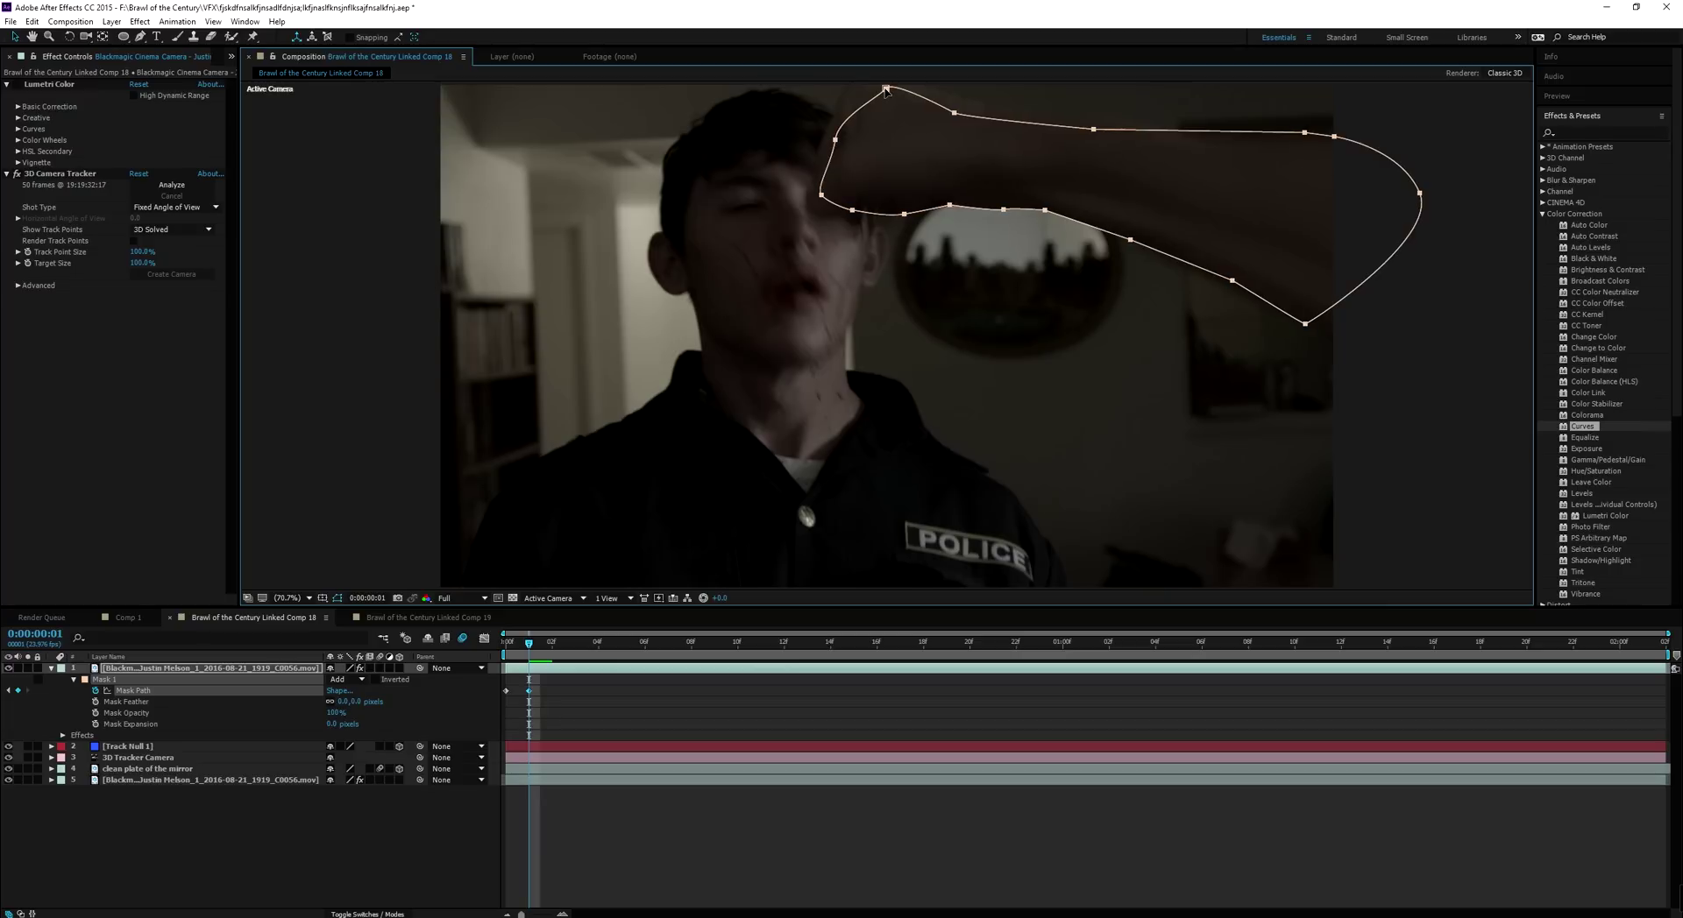
# On frame 2, move the mask down-right and refine its points to fit the hand and arm
pyautogui.press('pagedown')
pyautogui.moveTo(900, 107); pyautogui.dragTo(842, 215)
pyautogui.click(914, 273)
pyautogui.moveTo(831, 277); pyautogui.dragTo(895, 325)
pyautogui.moveTo(1011, 334)
pyautogui.mouseDown()
pyautogui.moveTo(1002, 386)
pyautogui.moveTo(1016, 333)
pyautogui.mouseUp()
pyautogui.moveTo(1065, 338); pyautogui.dragTo(1062, 341)
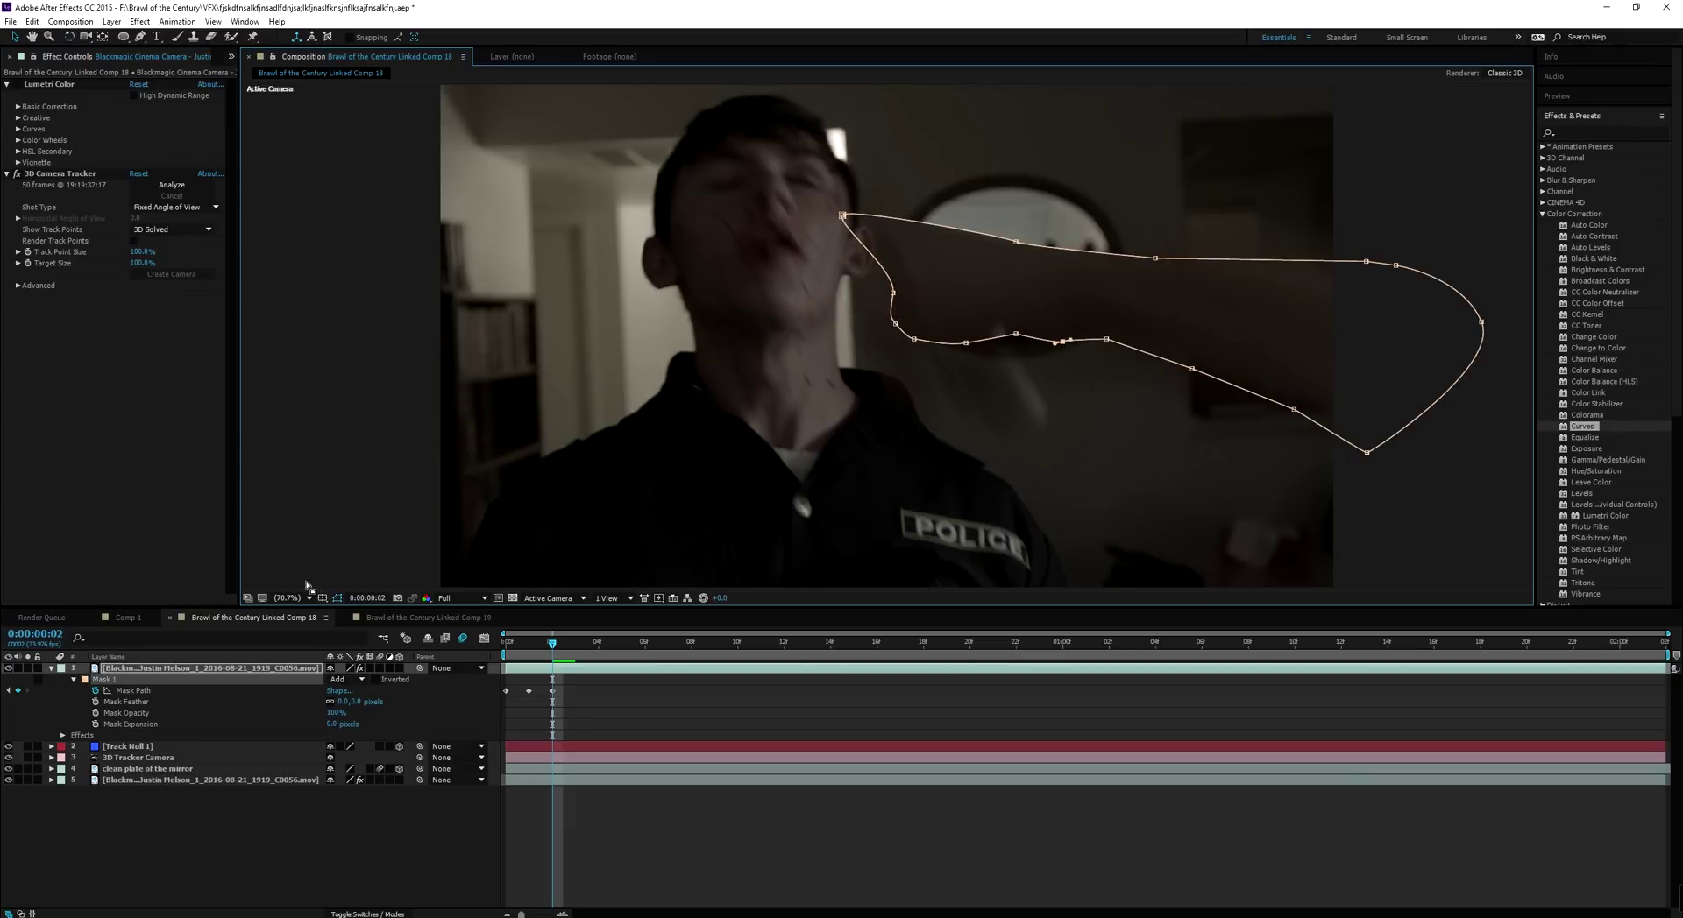
pyautogui.click(346, 679)
pyautogui.click(341, 690)
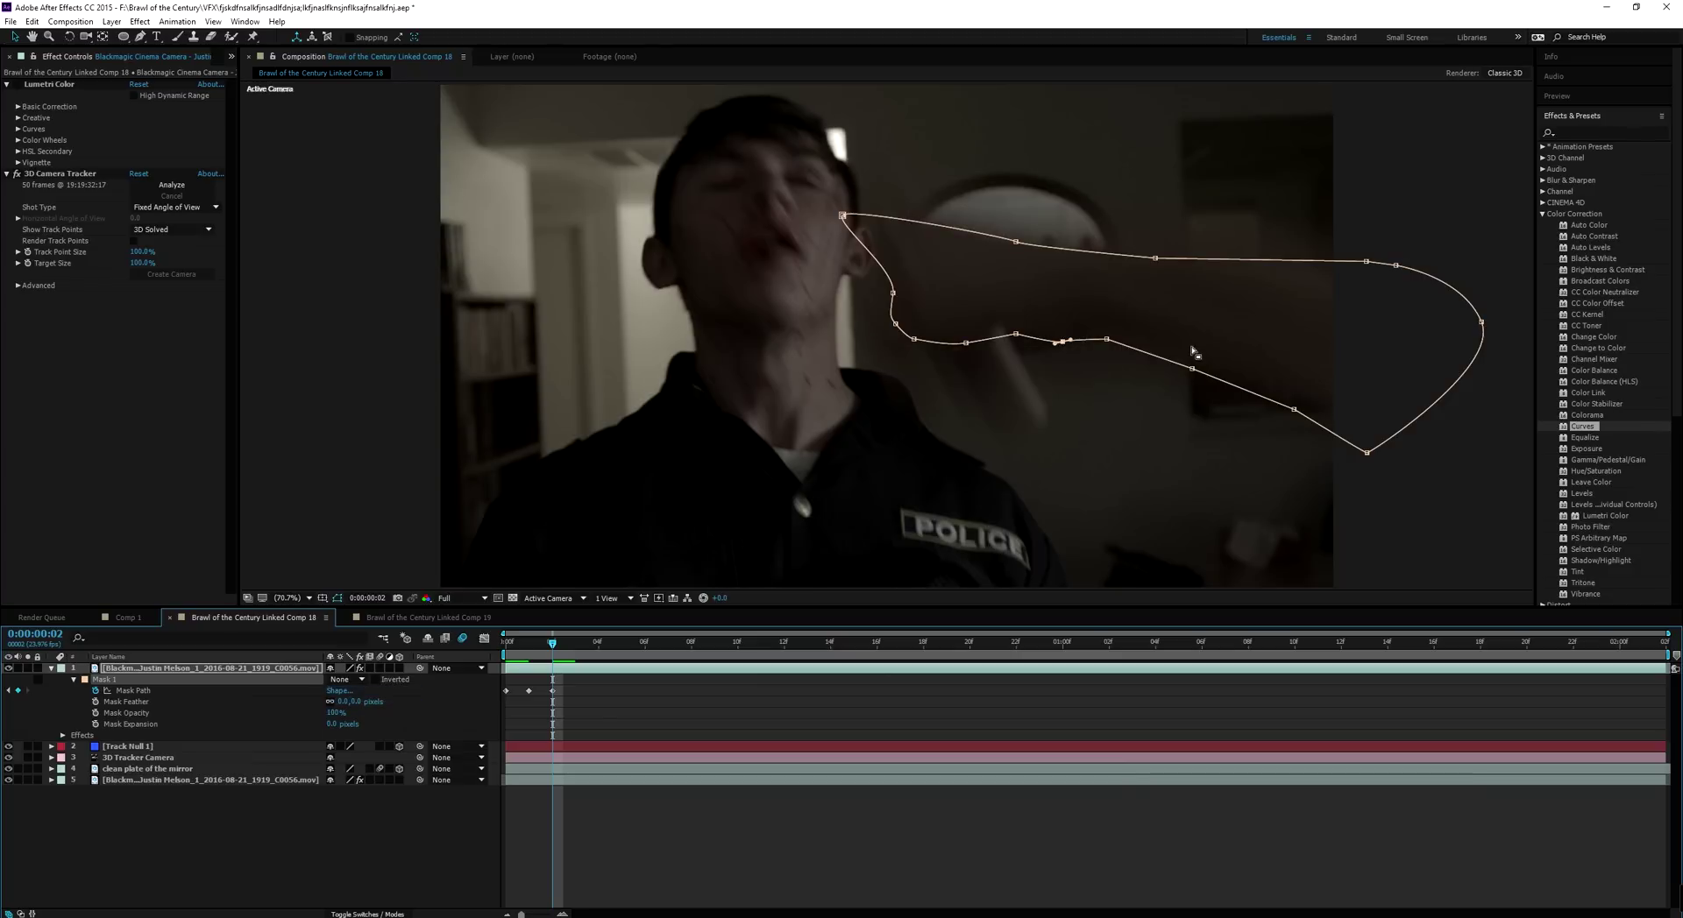
pyautogui.moveTo(1107, 339); pyautogui.dragTo(1109, 338)
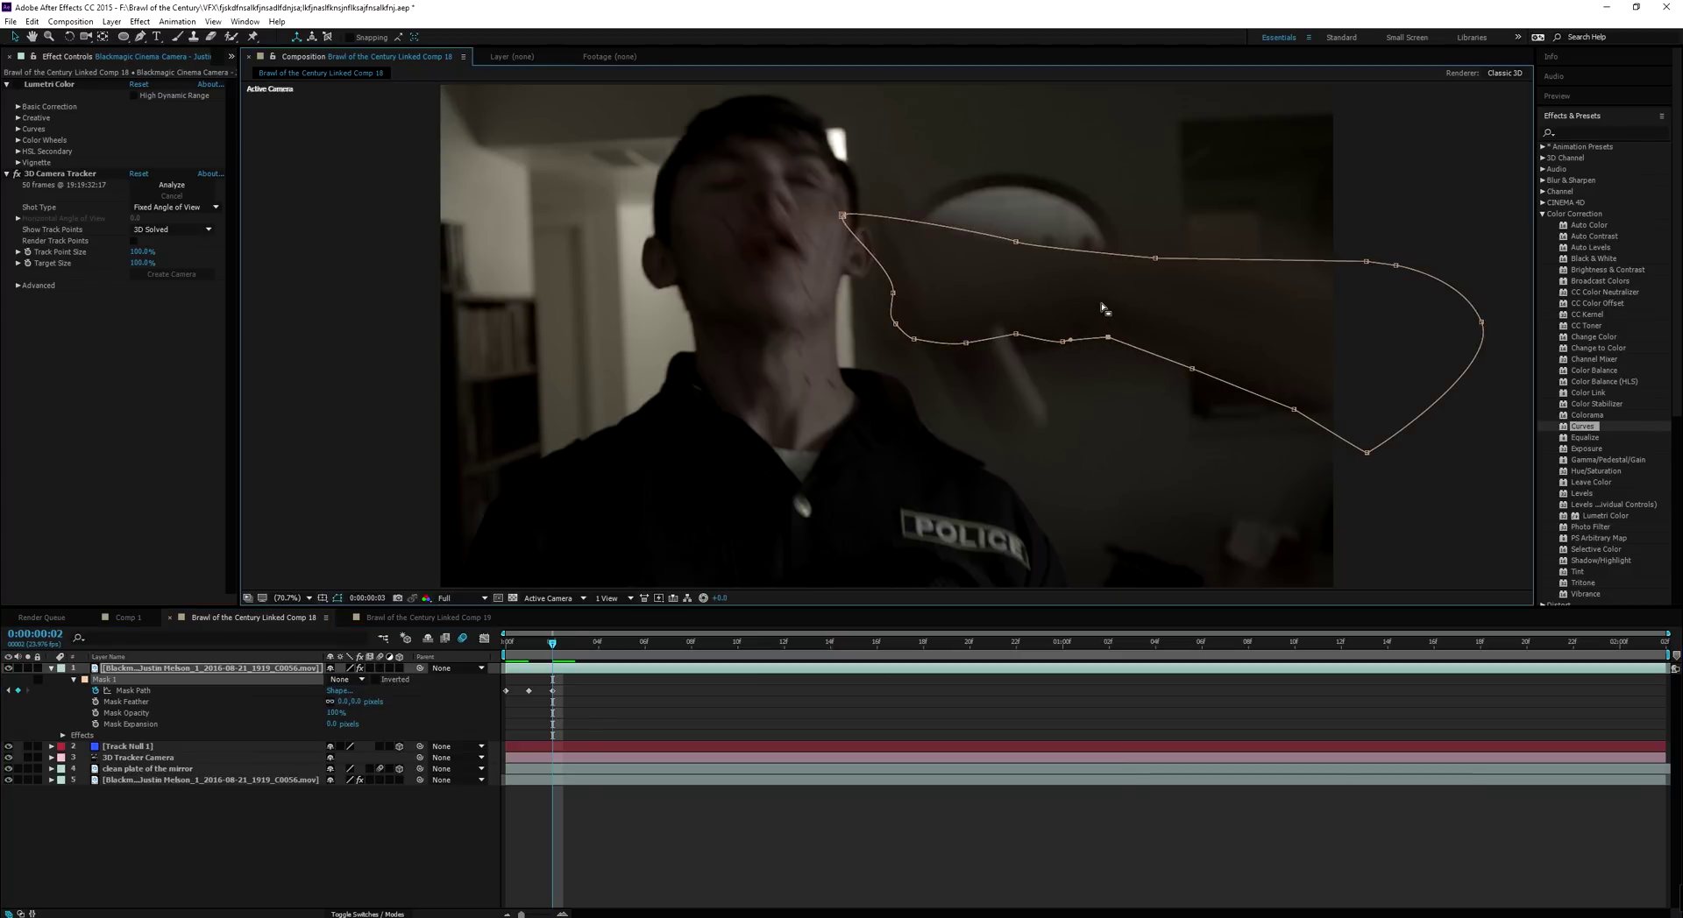
# On frame 3, move the mask down-right to track the arm, then review frame 4 and return to frame 2
pyautogui.press('pagedown')
pyautogui.click(121, 694)
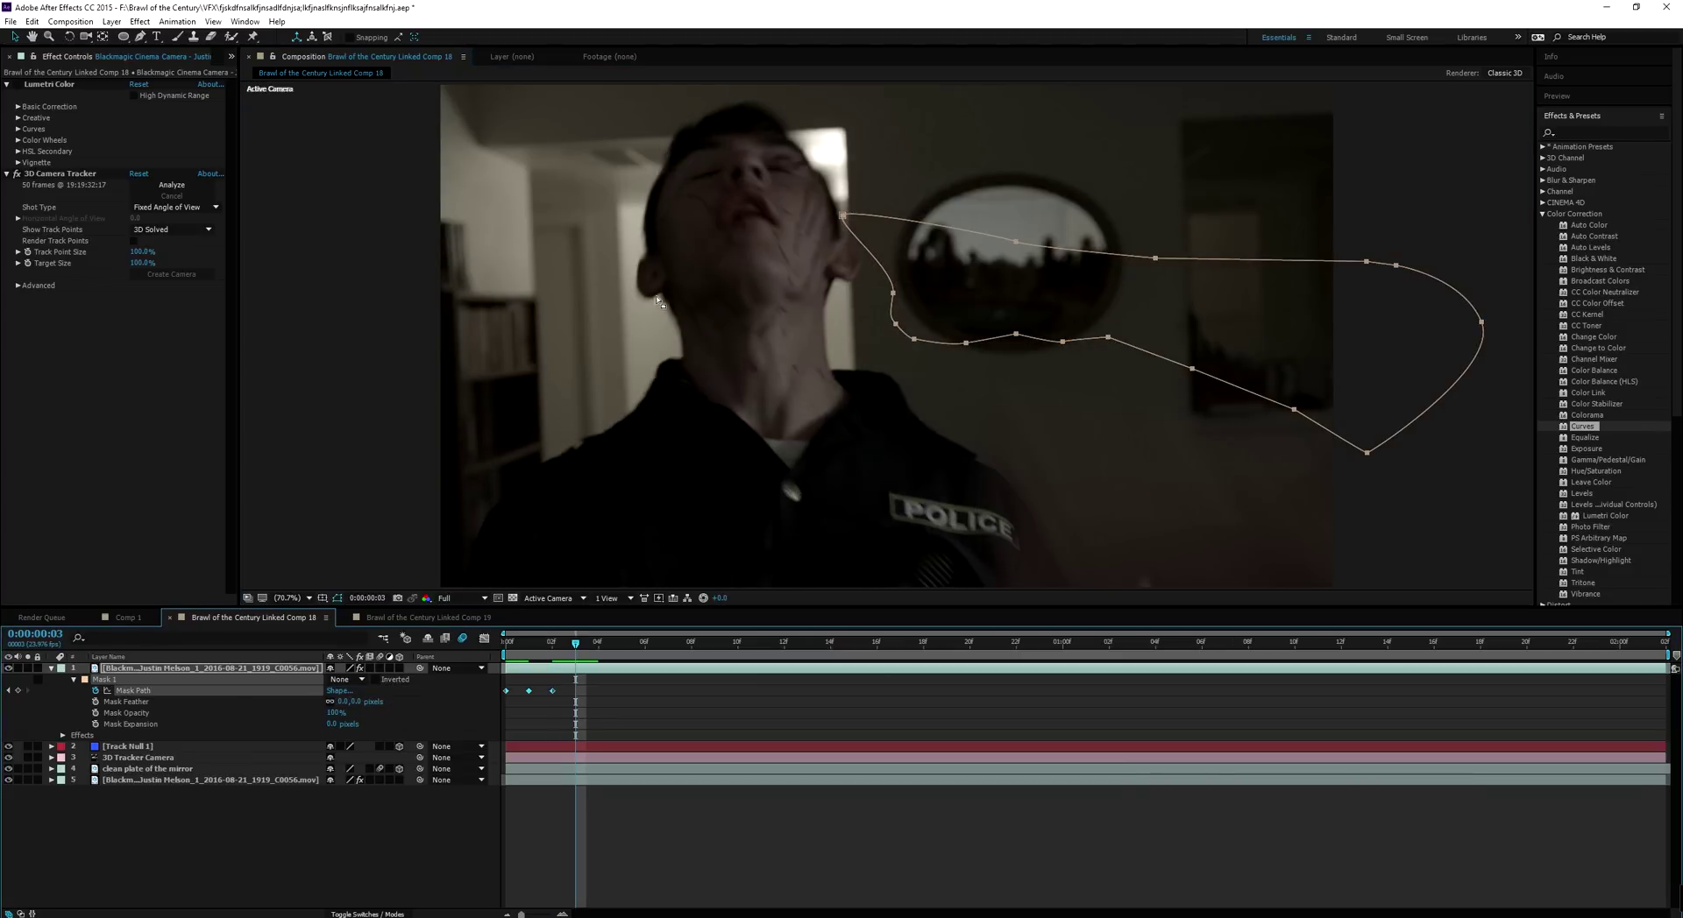
pyautogui.moveTo(840, 221); pyautogui.dragTo(1296, 464)
pyautogui.press('pagedown')
pyautogui.press(',')
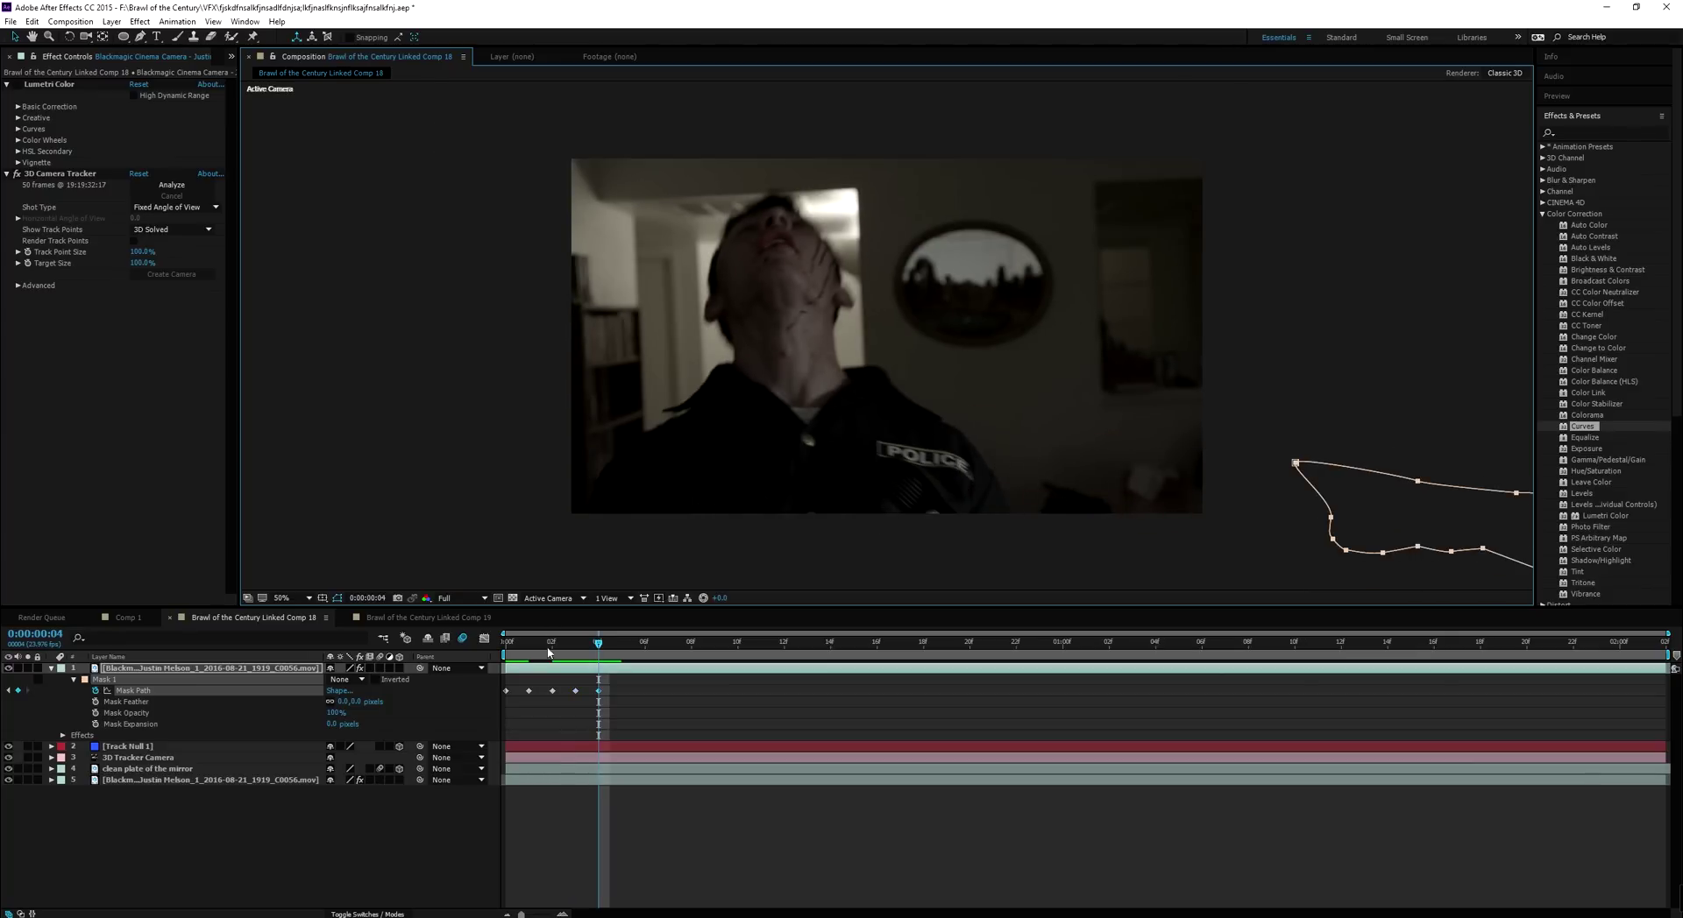
pyautogui.press('pageup')
pyautogui.press('pageup')
pyautogui.click(346, 680)
# Set the mask mode back to Add and feather the mask's edge
pyautogui.click(365, 706)
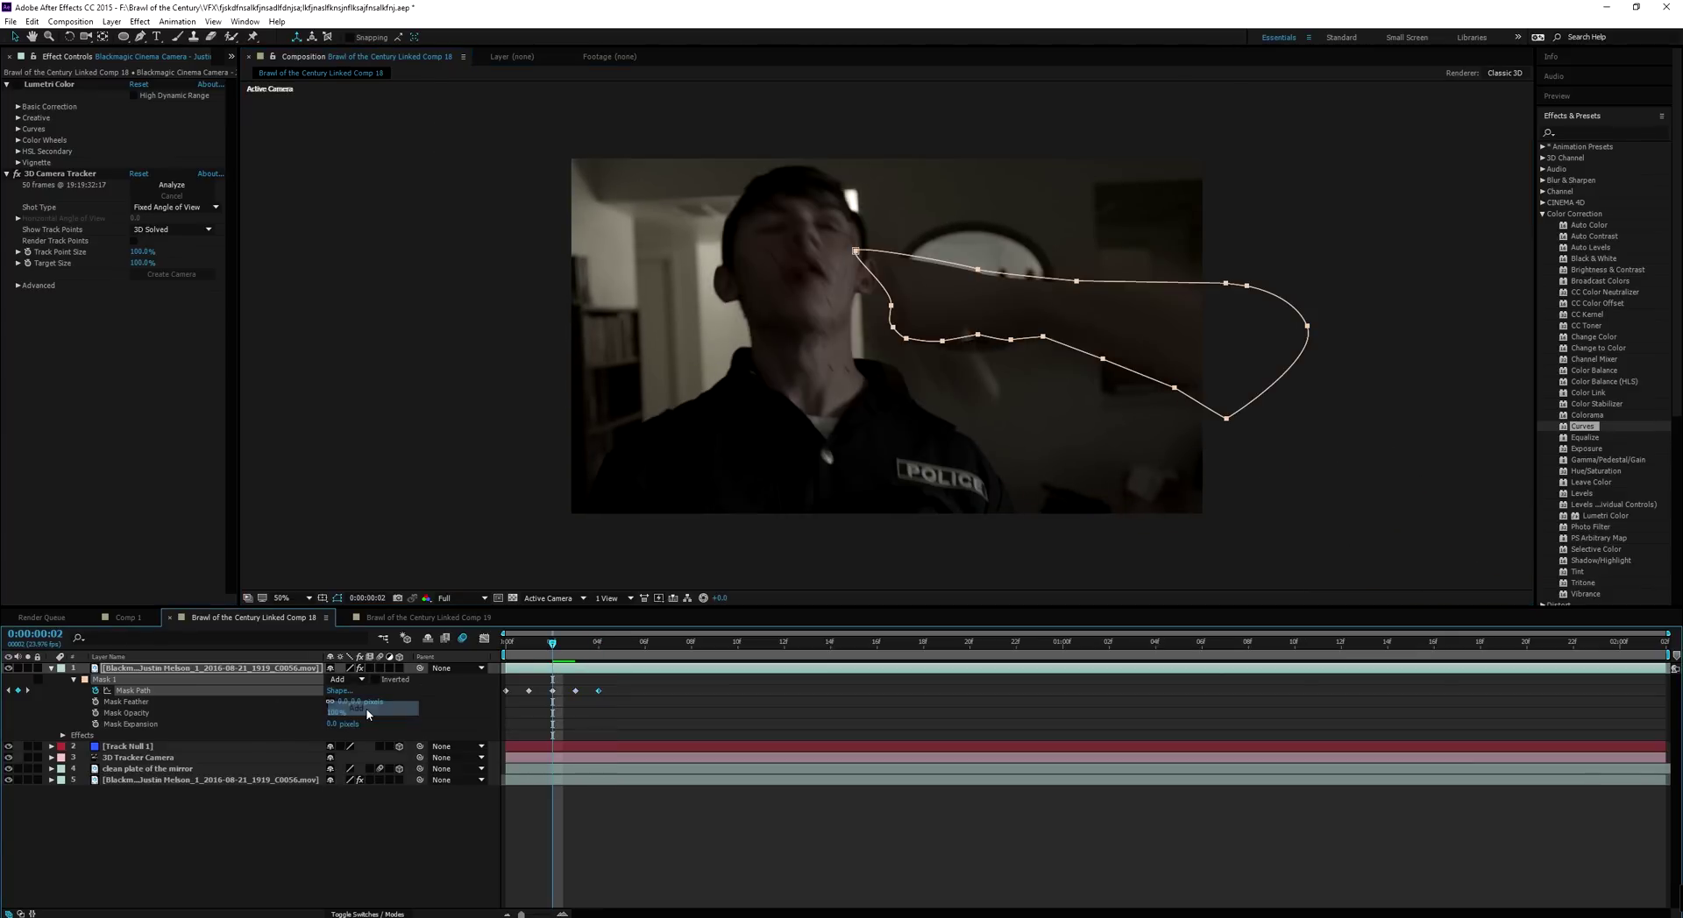
pyautogui.hotkey('ctrl', 't')
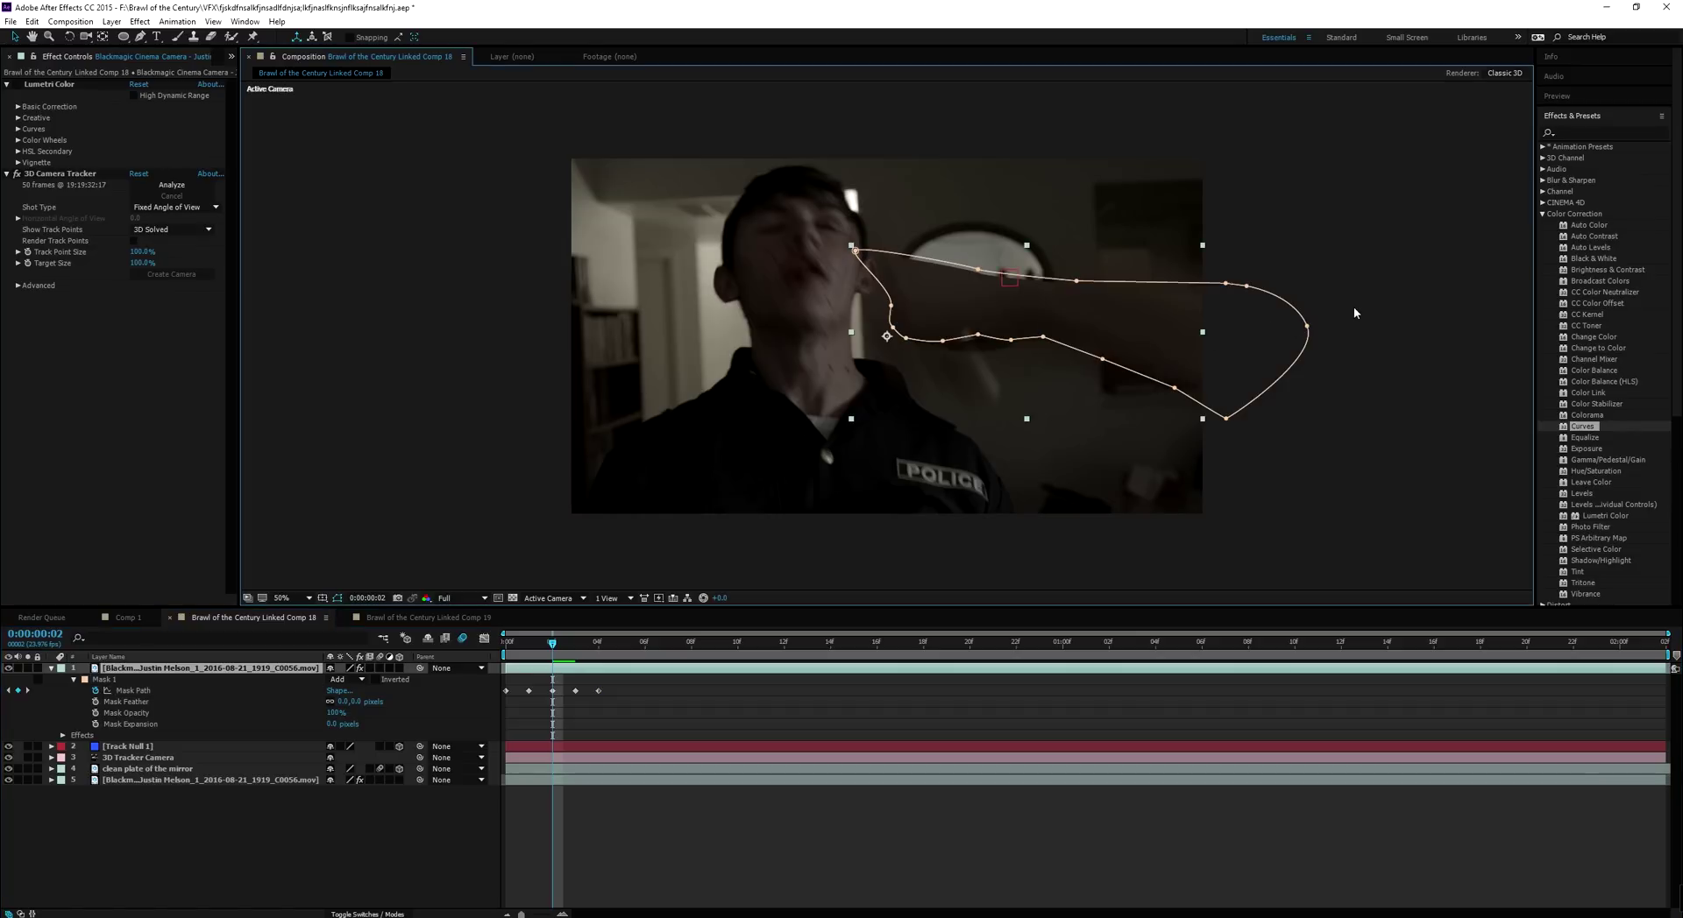
pyautogui.click(444, 302)
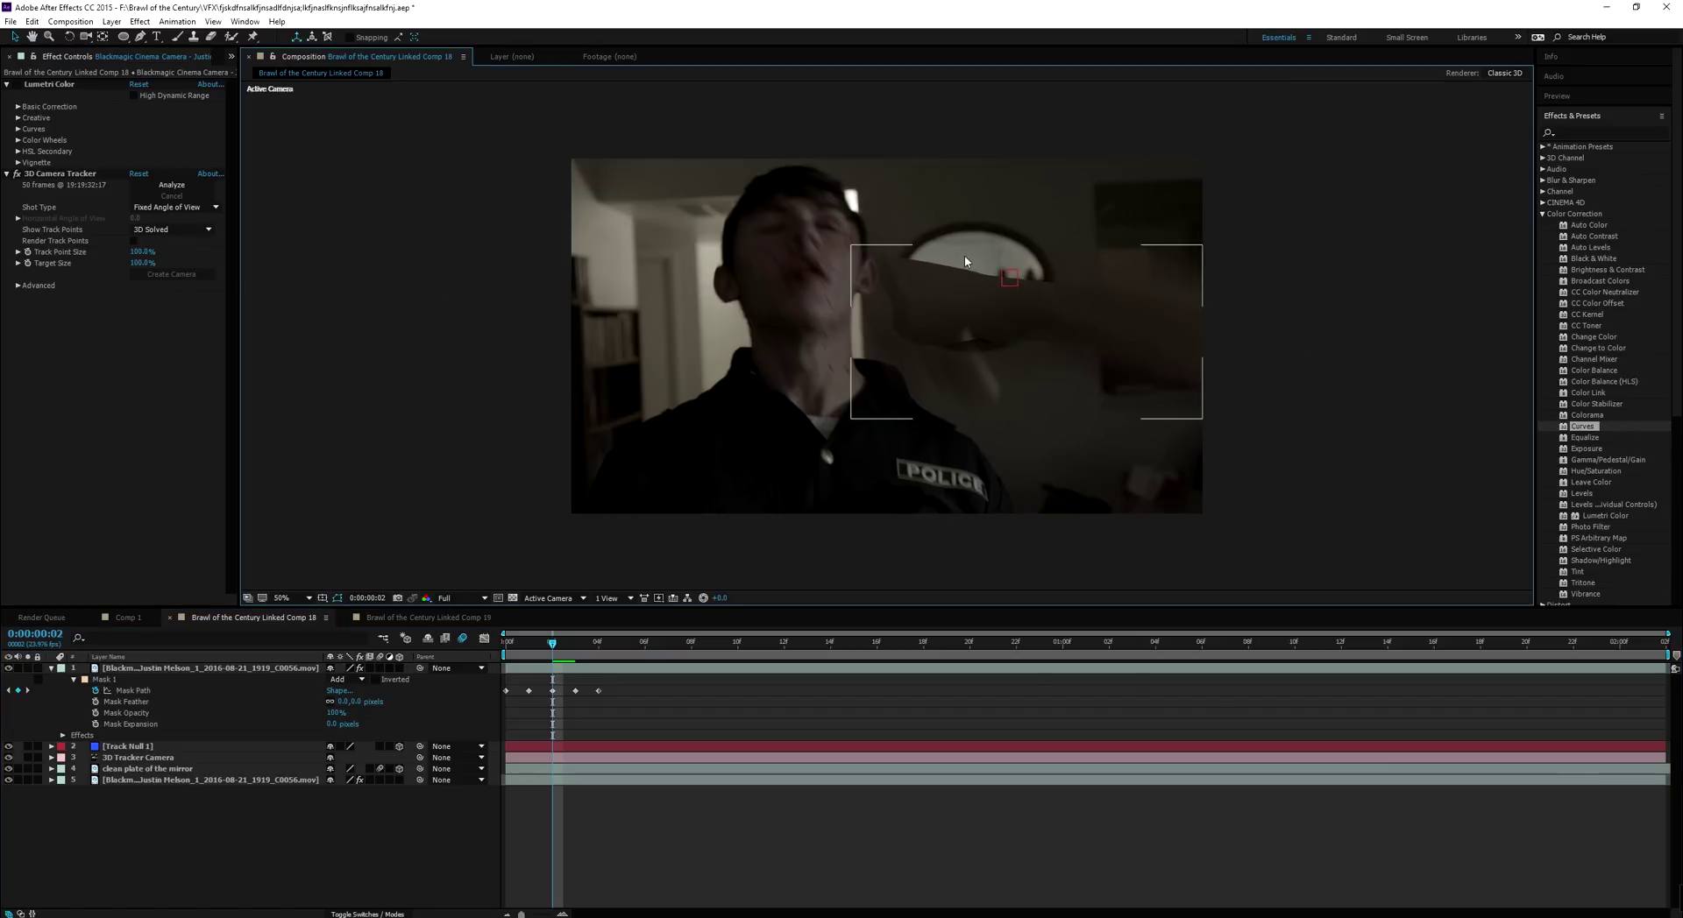
pyautogui.moveTo(355, 702)
pyautogui.mouseDown()
pyautogui.moveTo(402, 703)
pyautogui.moveTo(356, 725)
pyautogui.mouseUp()
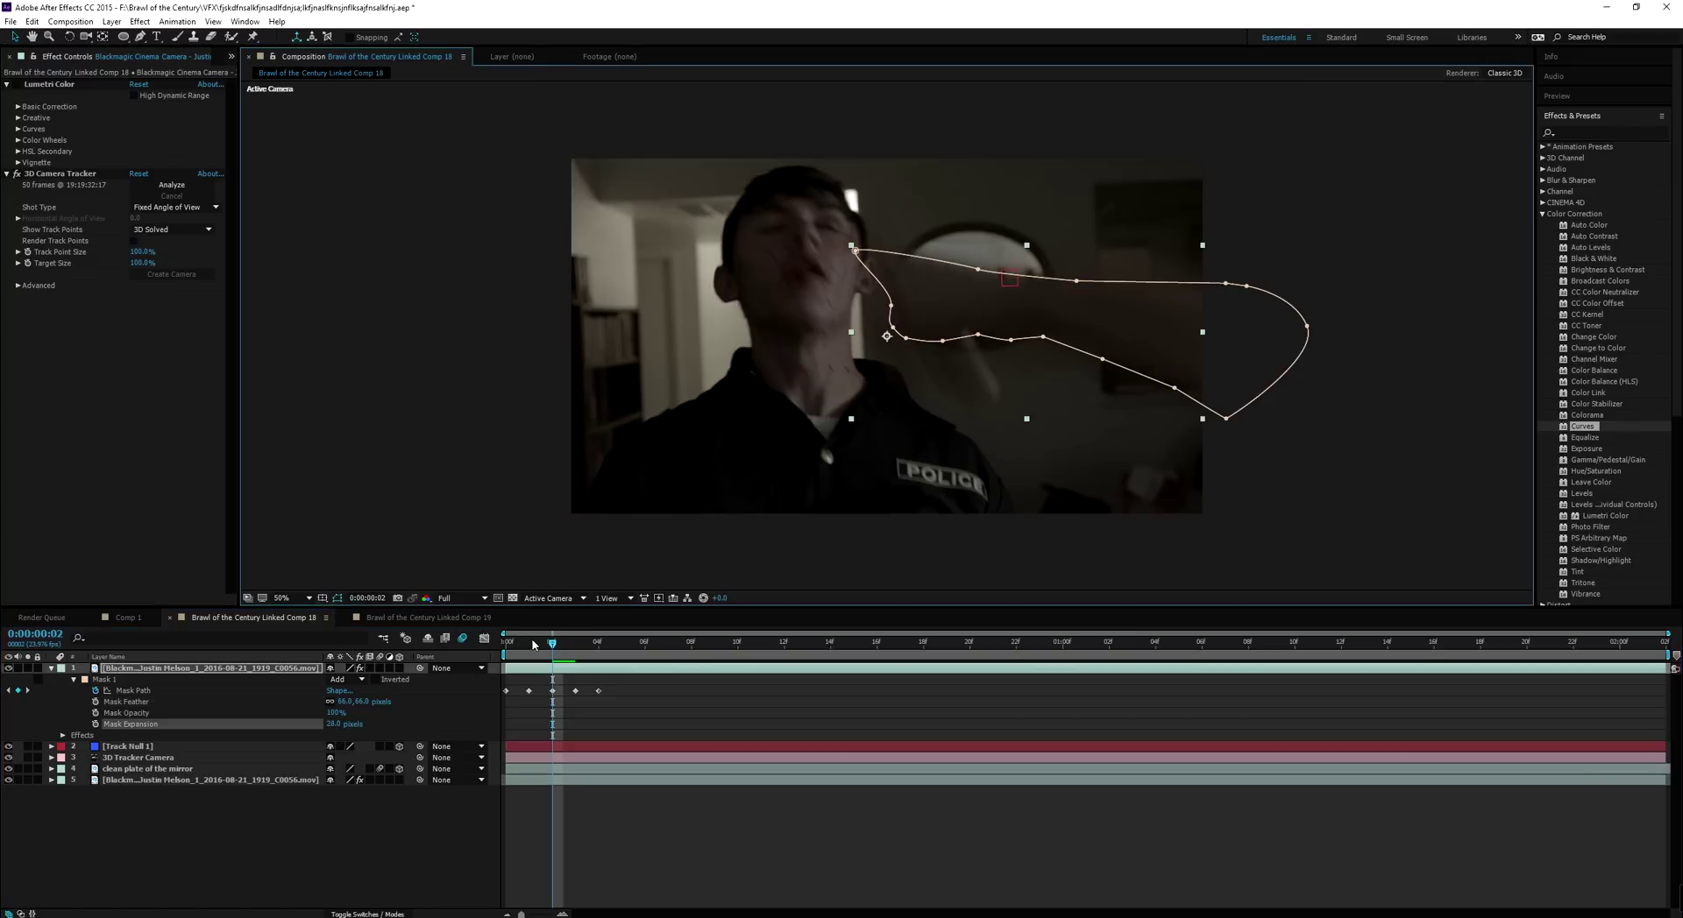
# Step through the first frames from the start to check the feathered mask
pyautogui.click(503, 643)
pyautogui.click(448, 384)
pyautogui.press('pagedown')
pyautogui.press('pagedown')
pyautogui.press('pagedown')
pyautogui.press('pagedown')
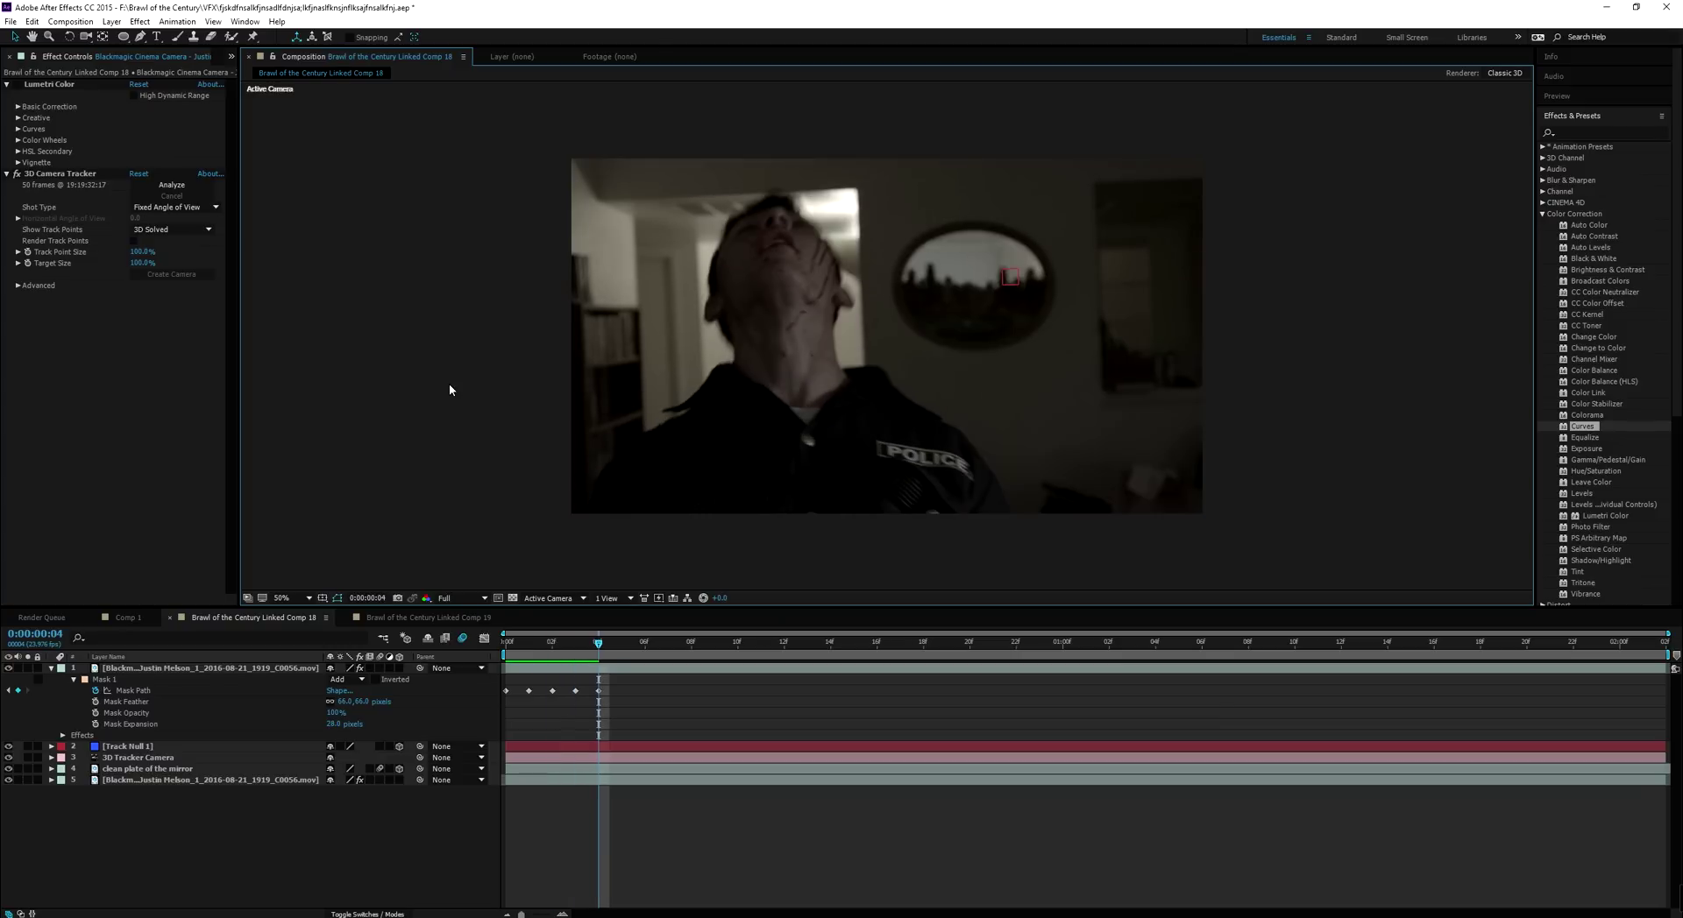
pyautogui.press('pagedown')
pyautogui.press('pagedown')
pyautogui.click(505, 646)
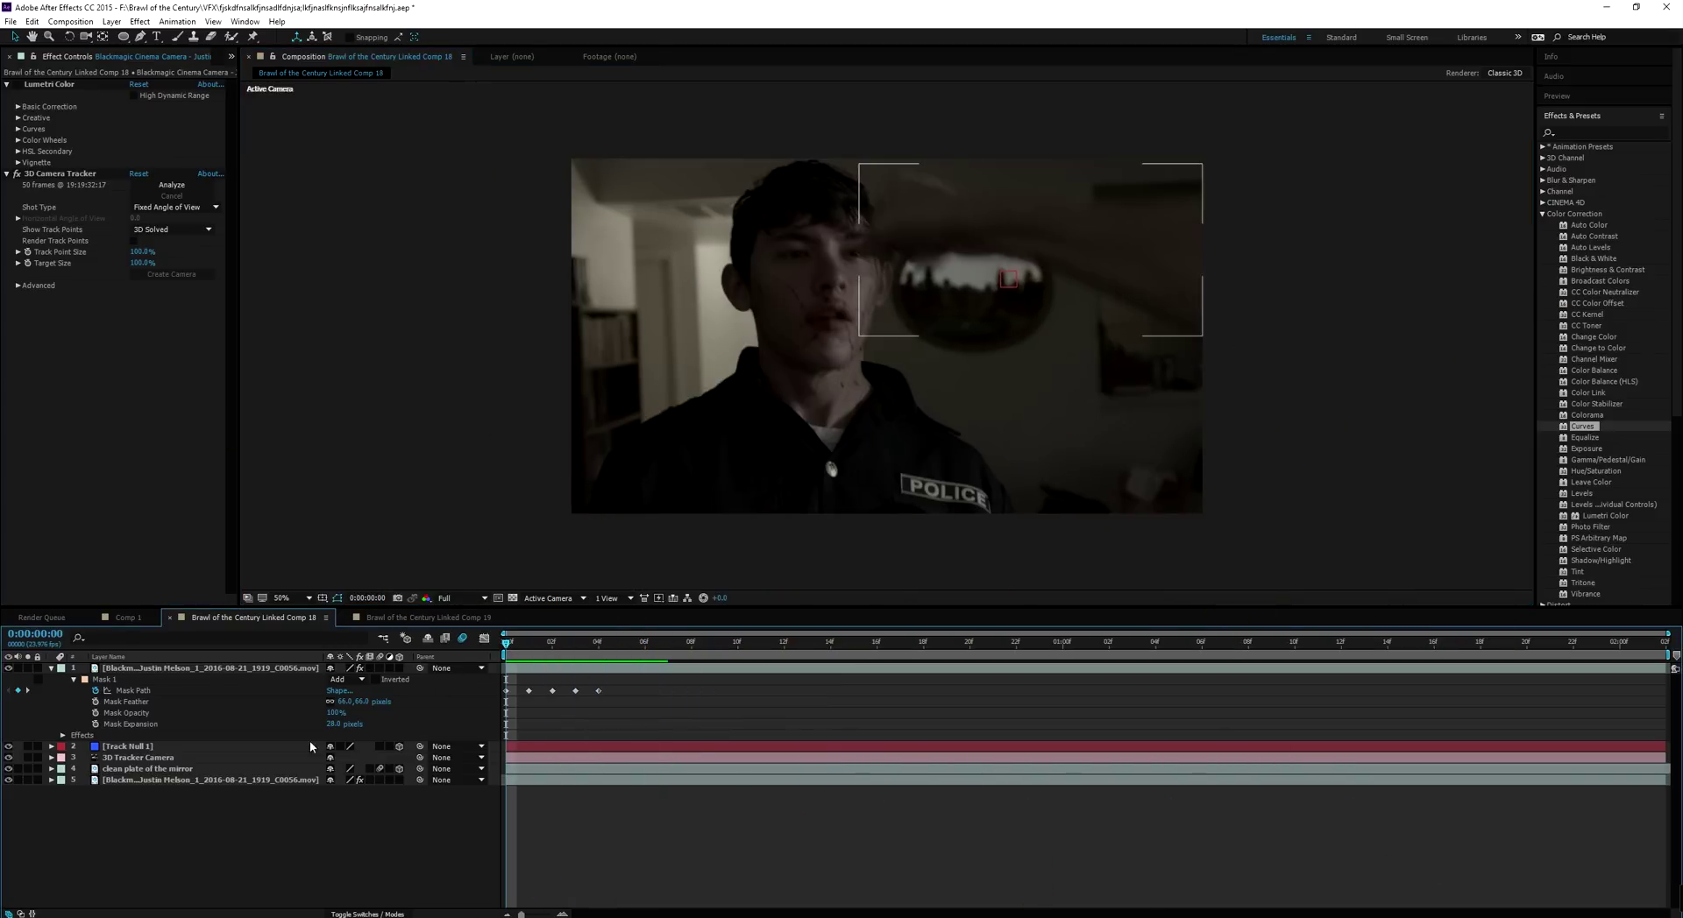
# Select the original clip's Lumetri Color effect, then add a new adjustment layer on top
pyautogui.click(239, 780)
pyautogui.click(49, 85)
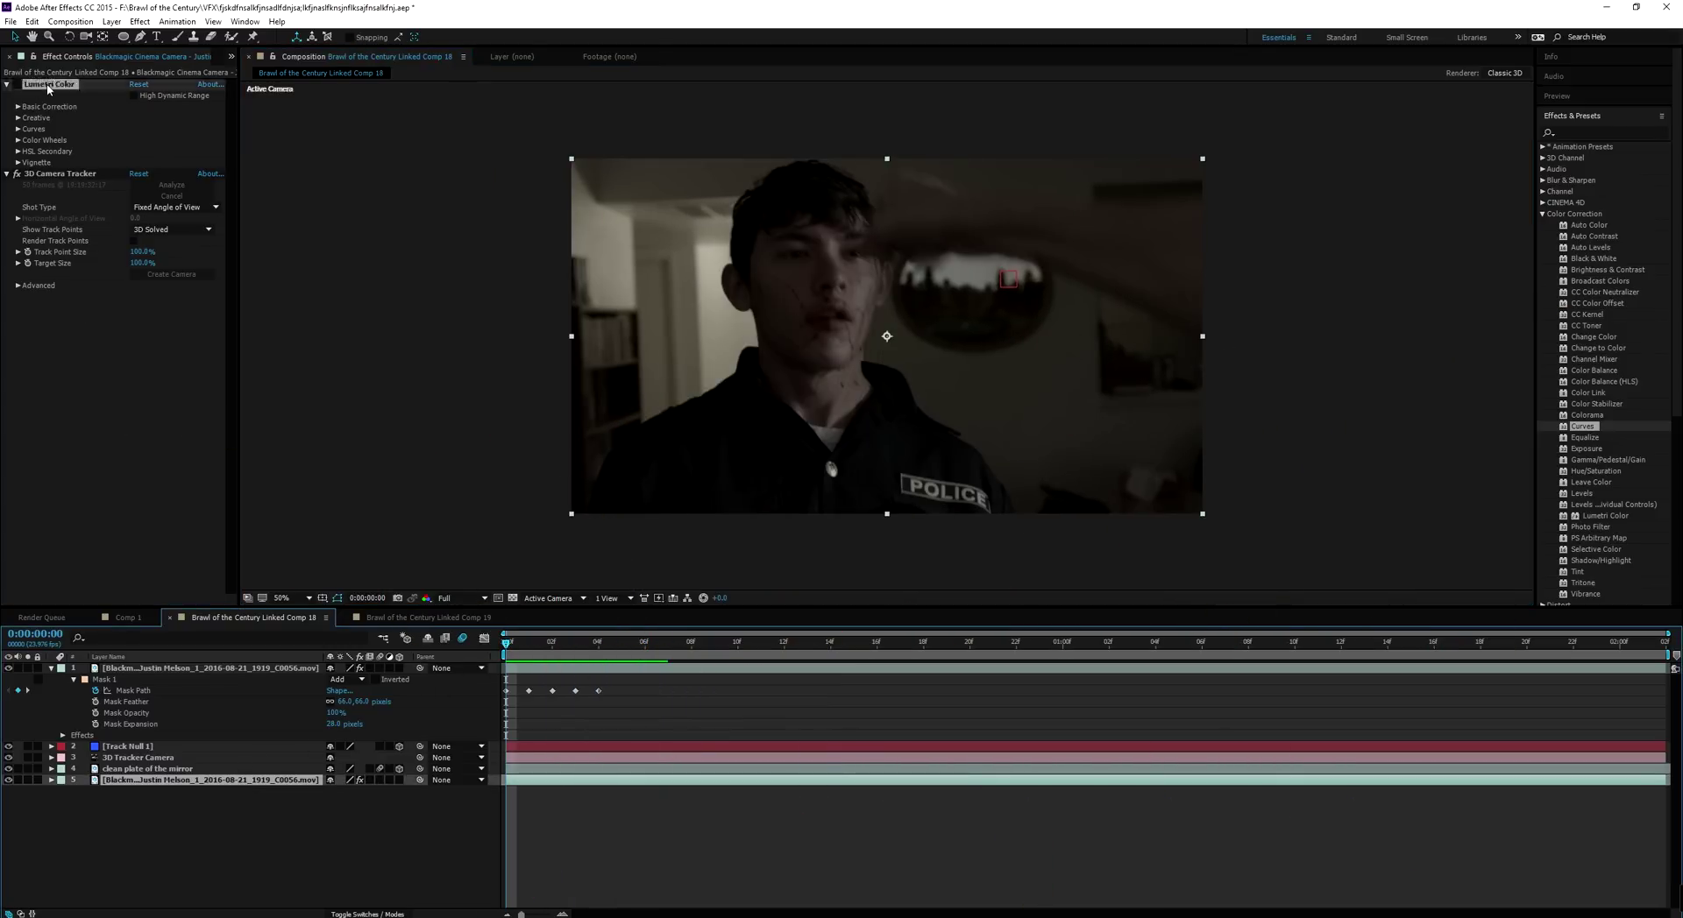
pyautogui.click(211, 827)
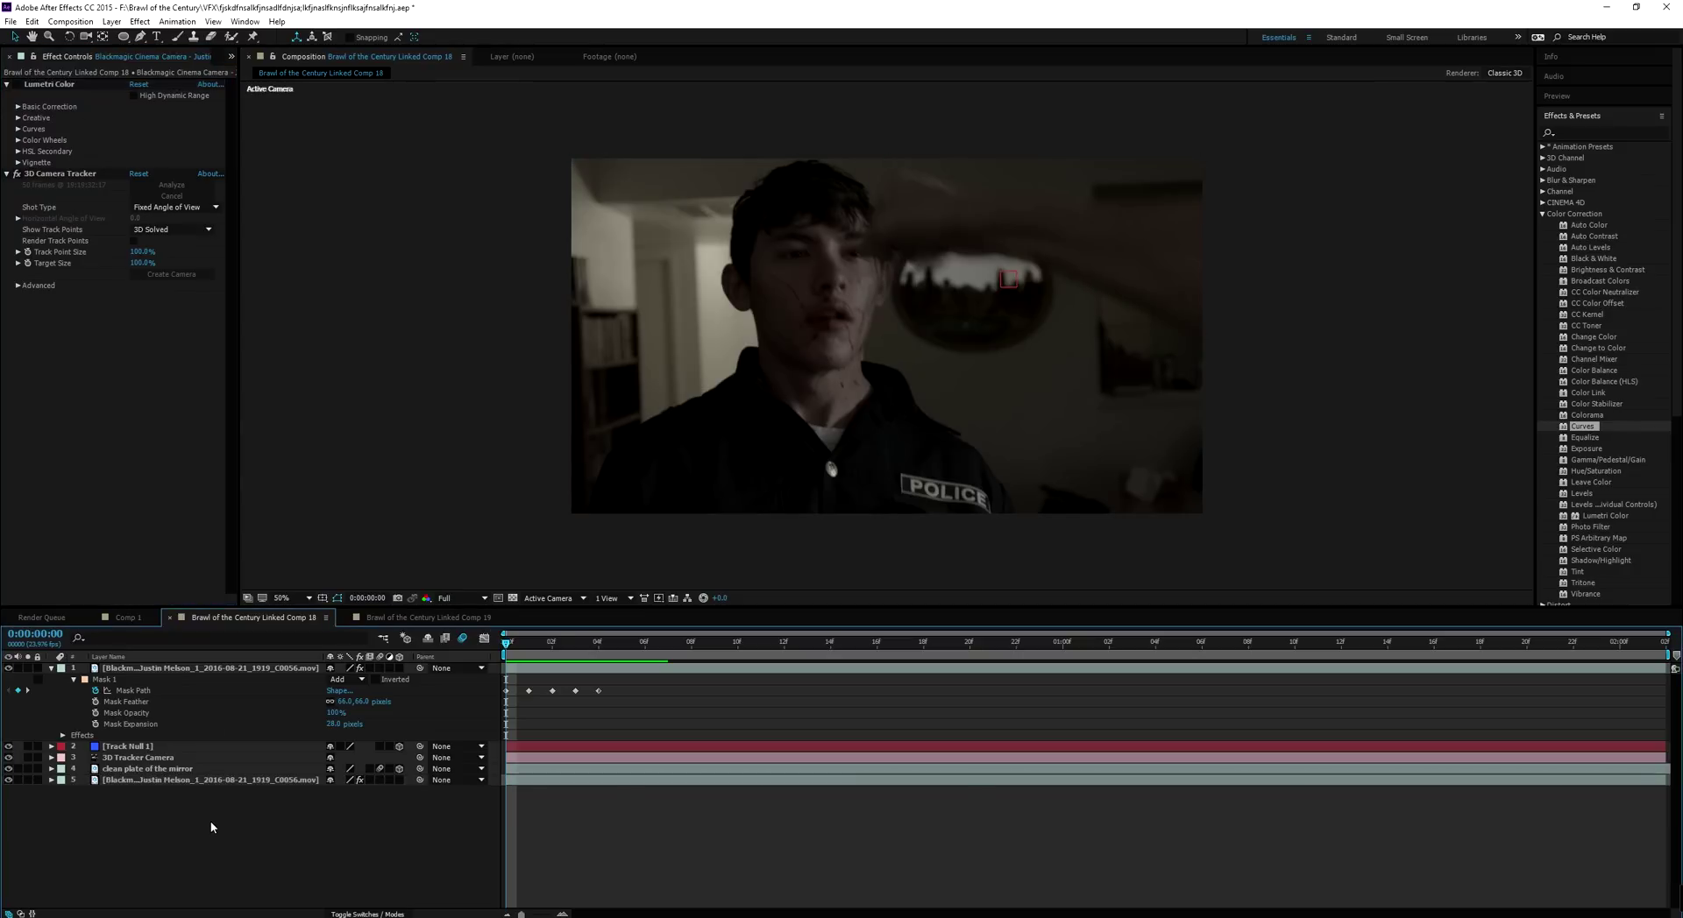
pyautogui.hotkey('ctrl', 'alt', 'y')
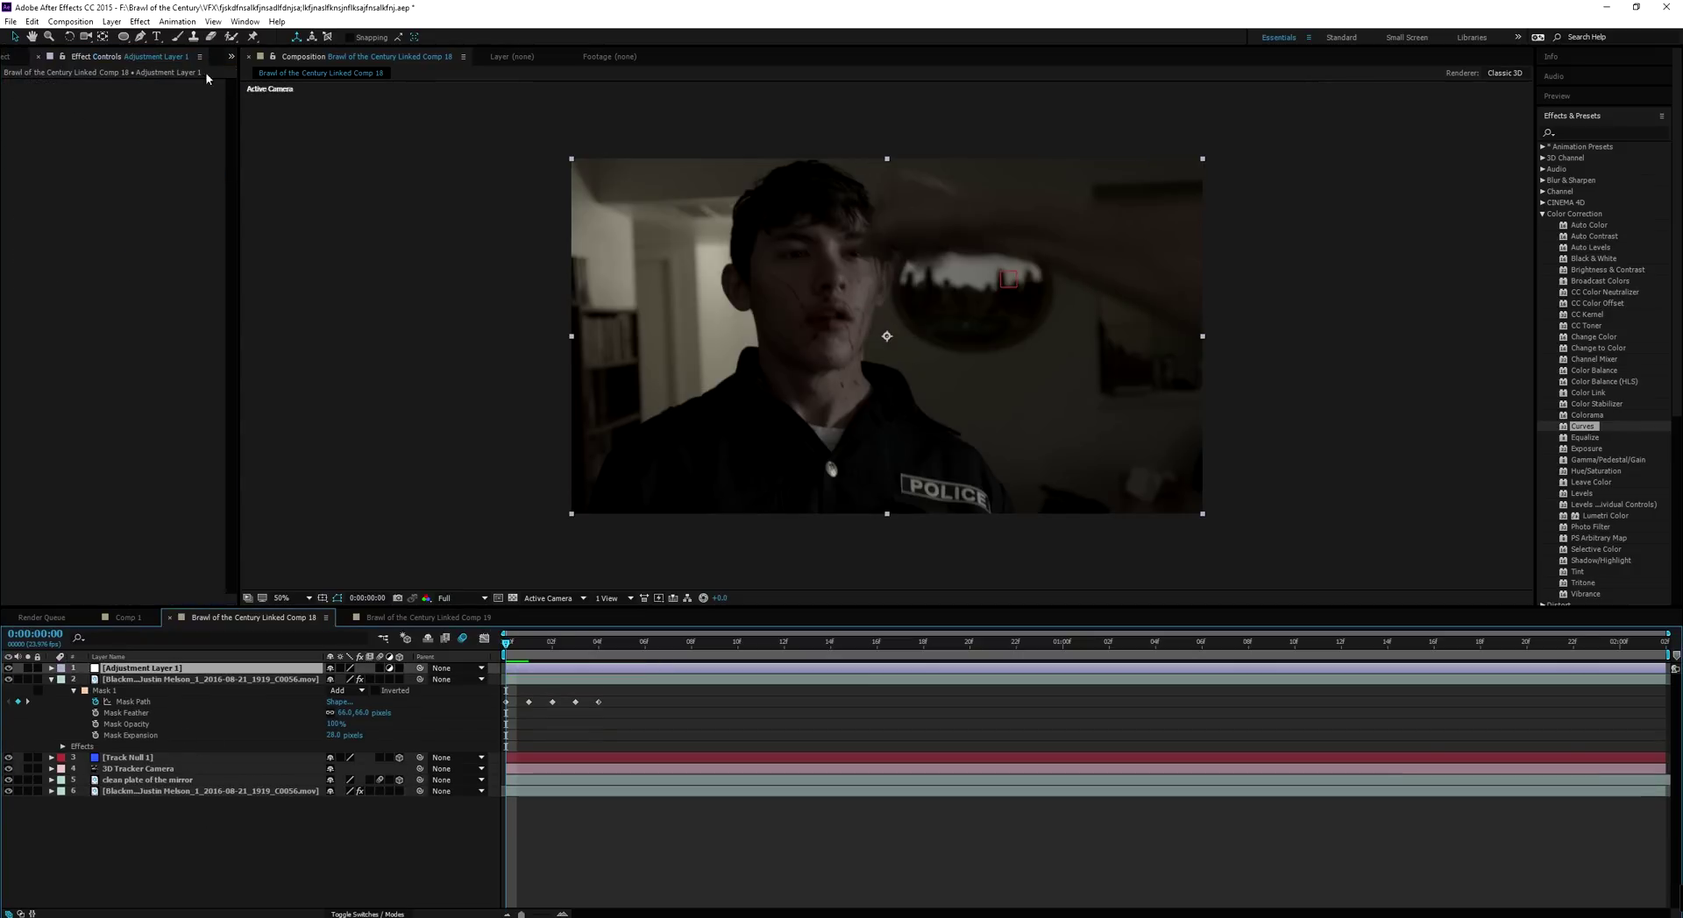
# Paste the Lumetri Color effect onto Adjustment Layer 1
pyautogui.click(111, 22)
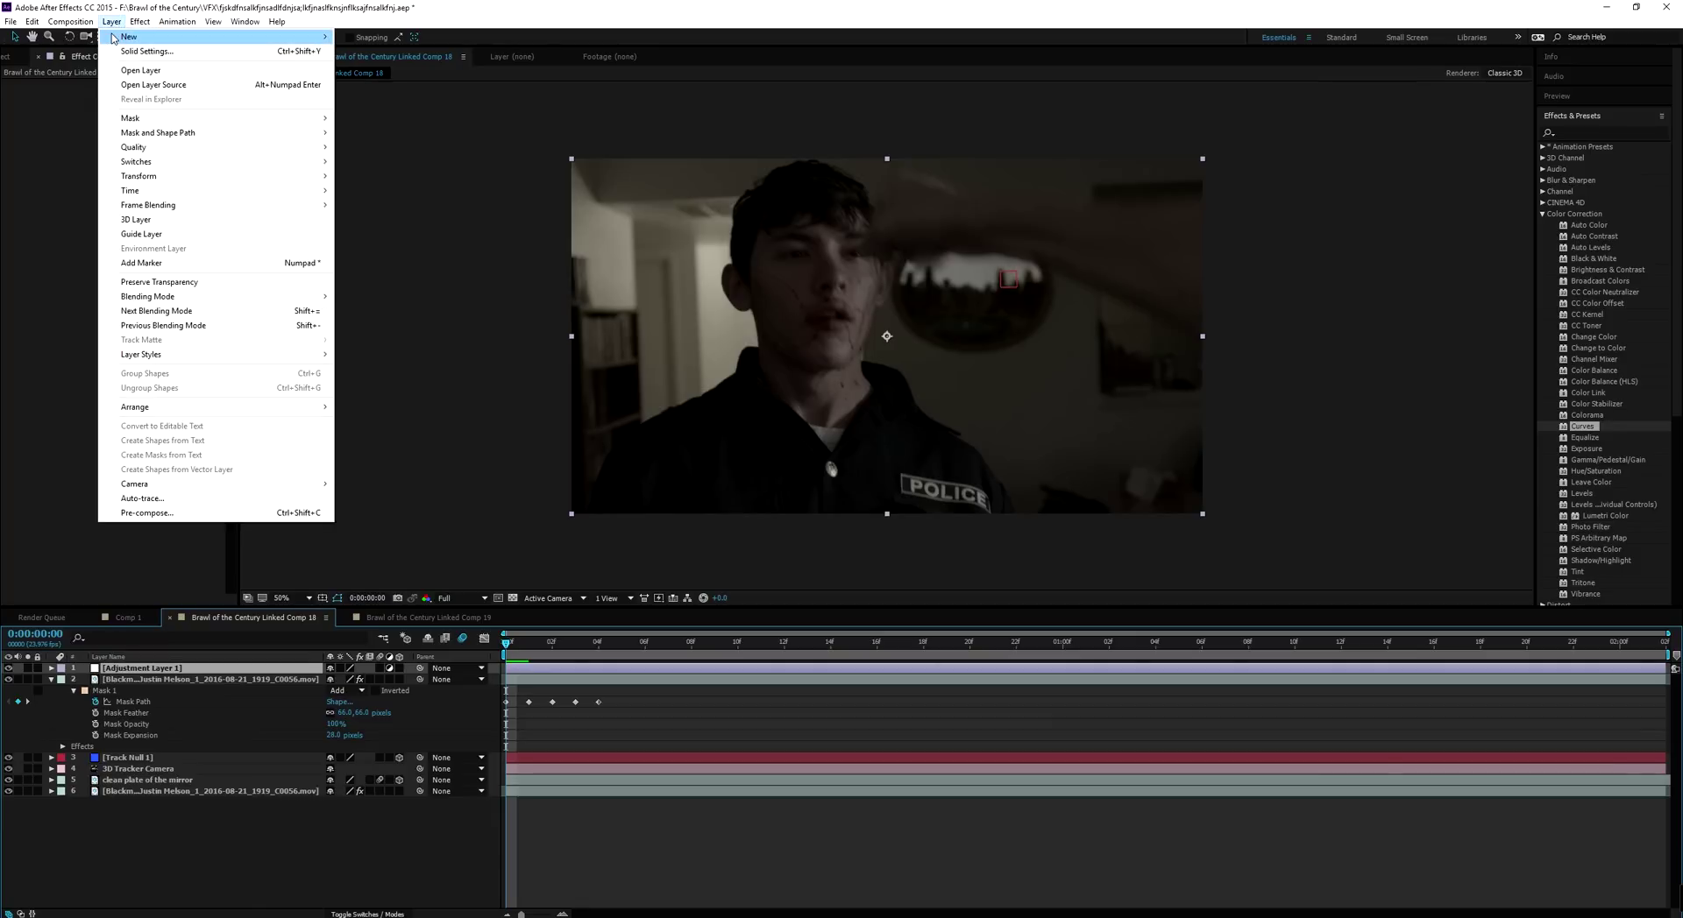
pyautogui.moveTo(113, 38)
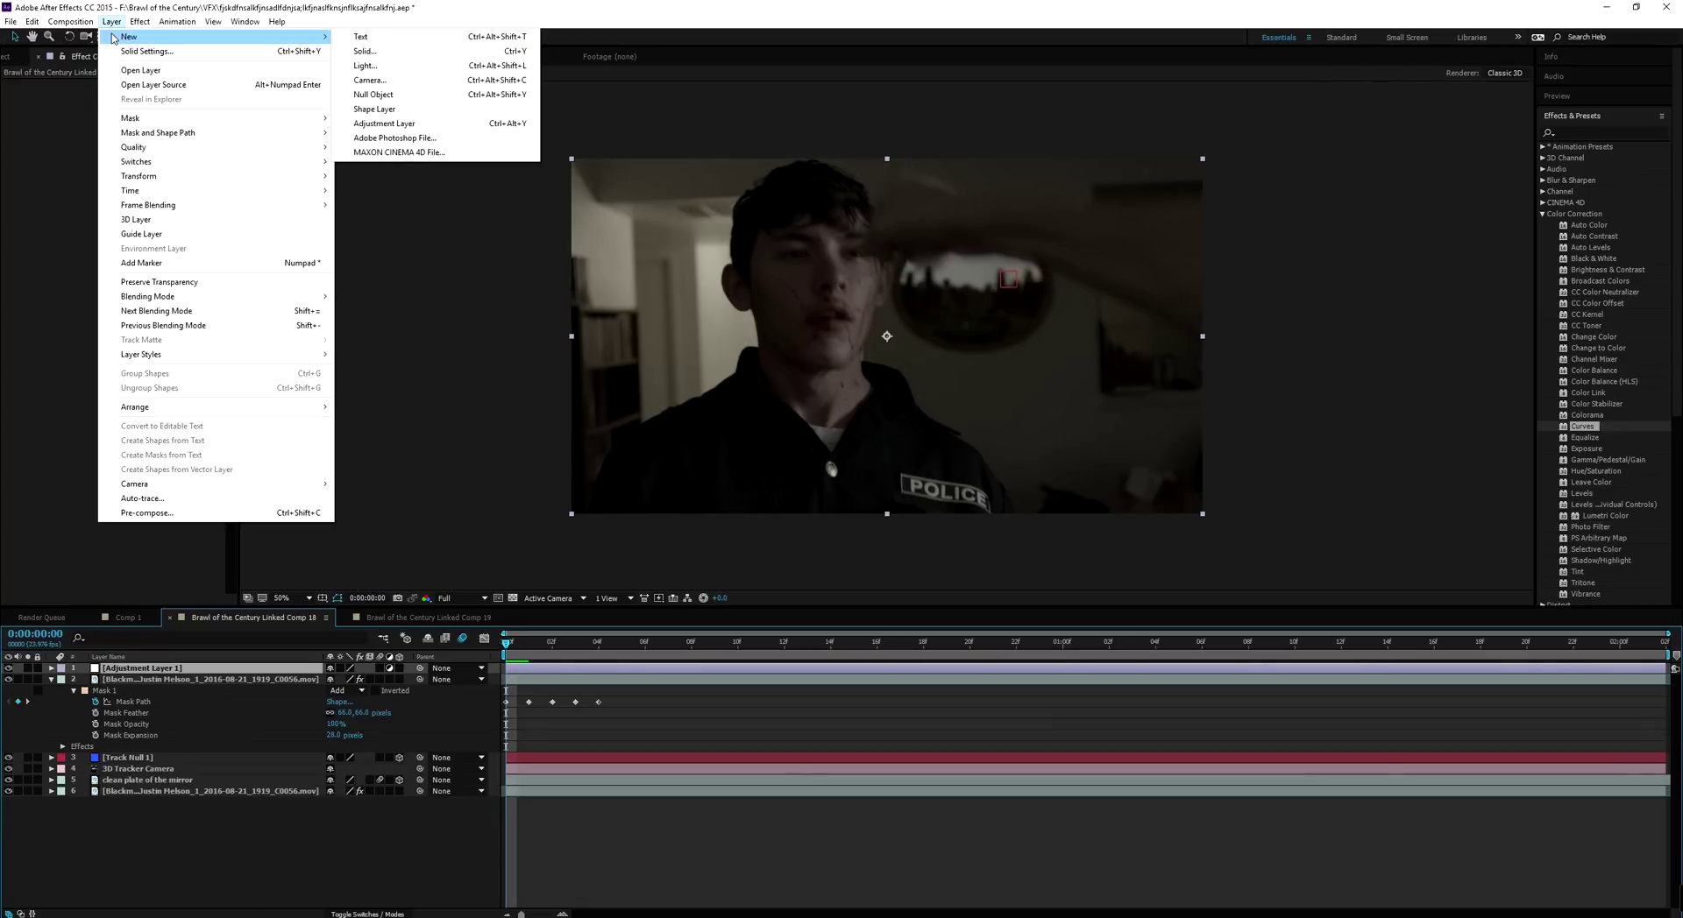
pyautogui.click(216, 670)
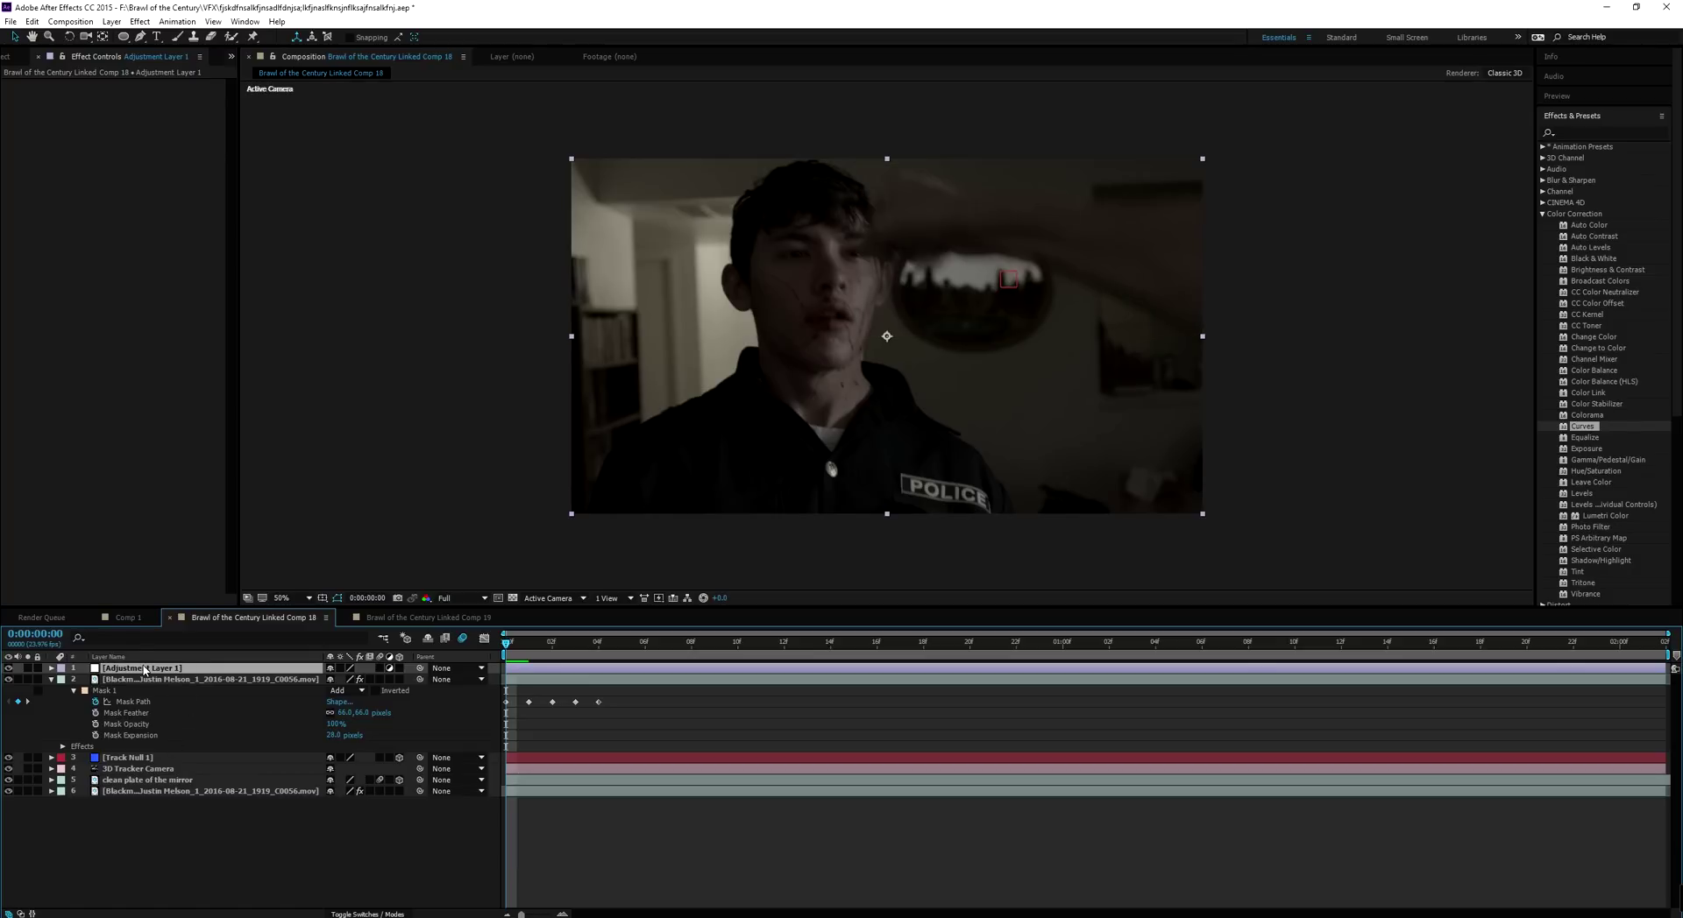
pyautogui.click(92, 322)
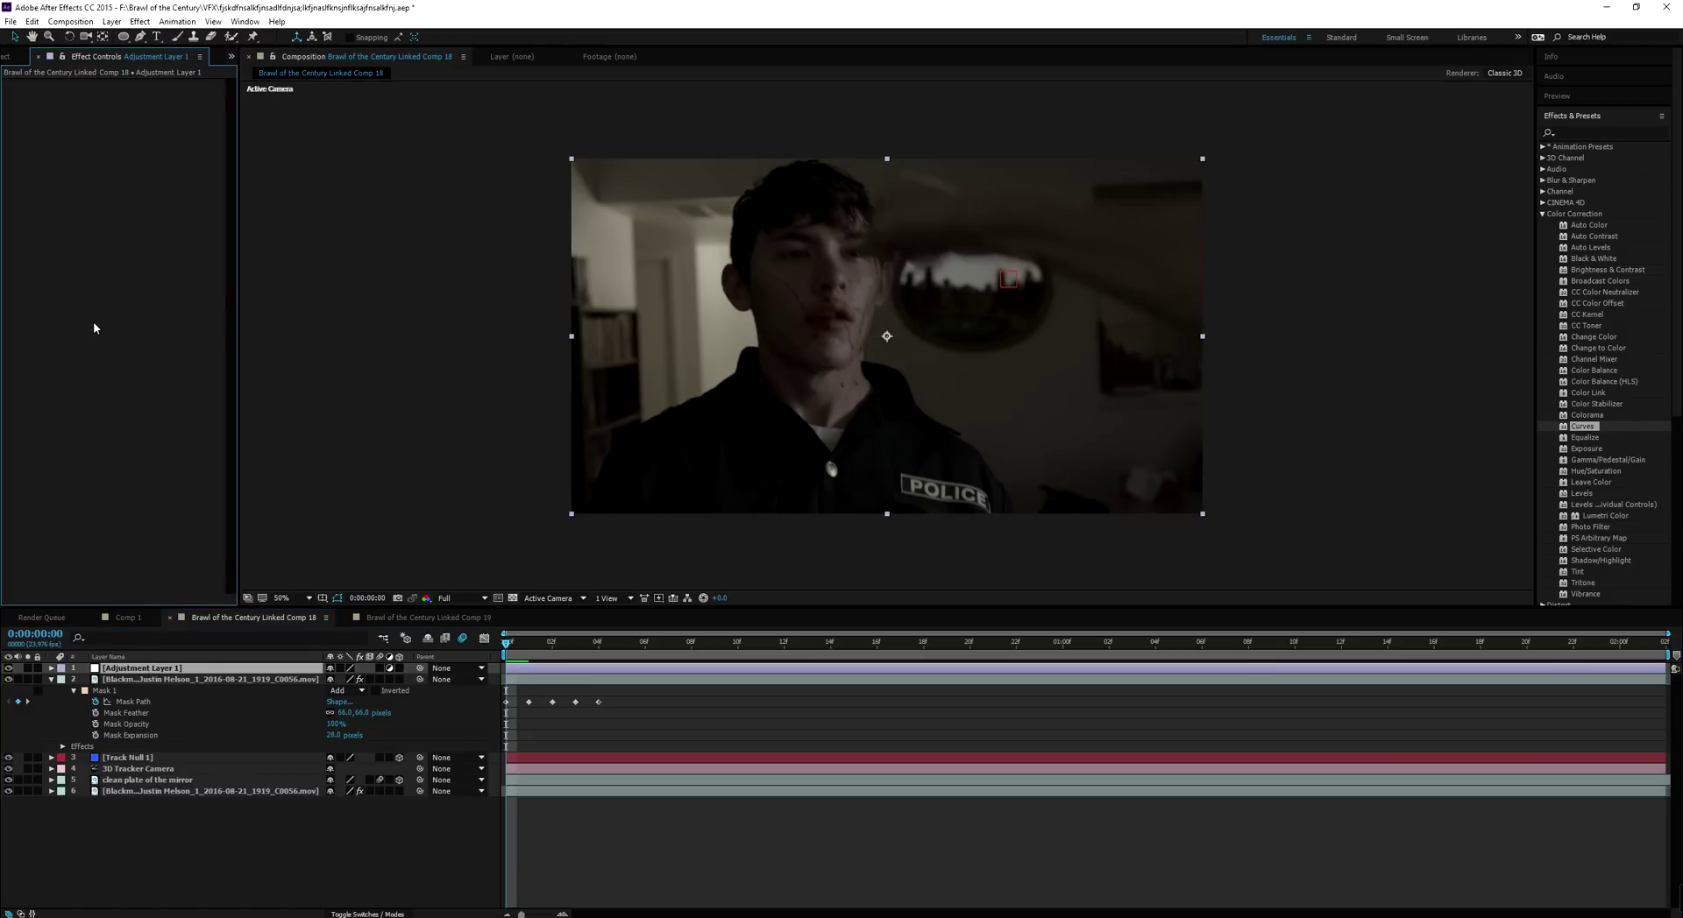
pyautogui.hotkey('ctrl', 'v')
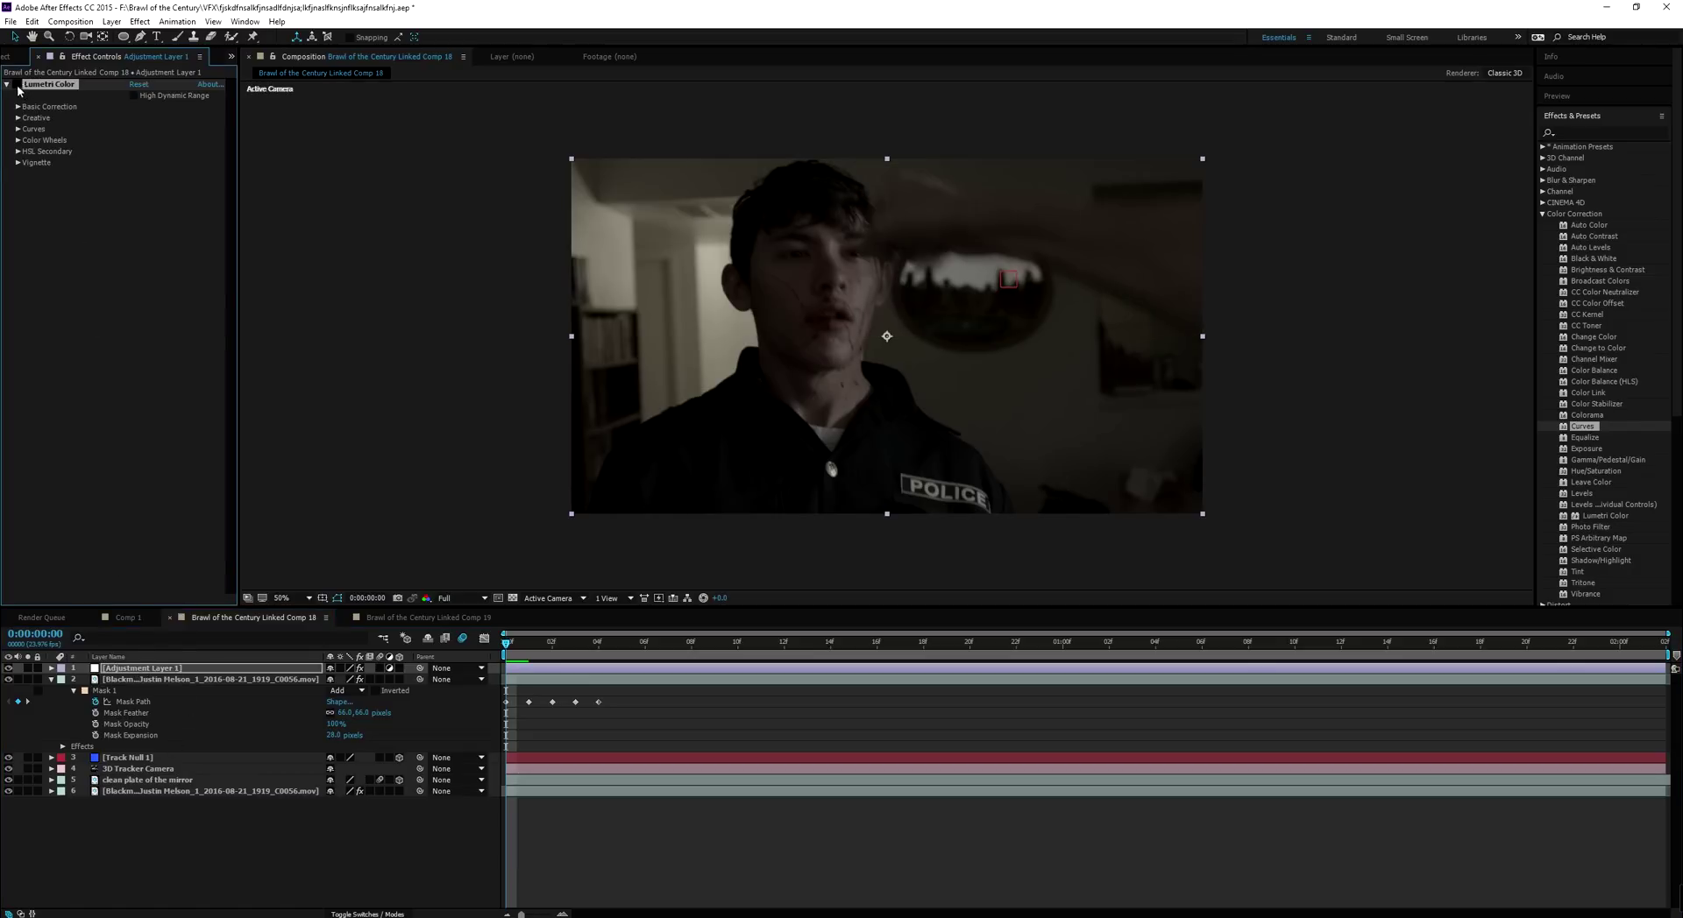
# Compare the adjustment layer's grade with the clip's own Lumetri Color, then show source names
pyautogui.click(16, 85)
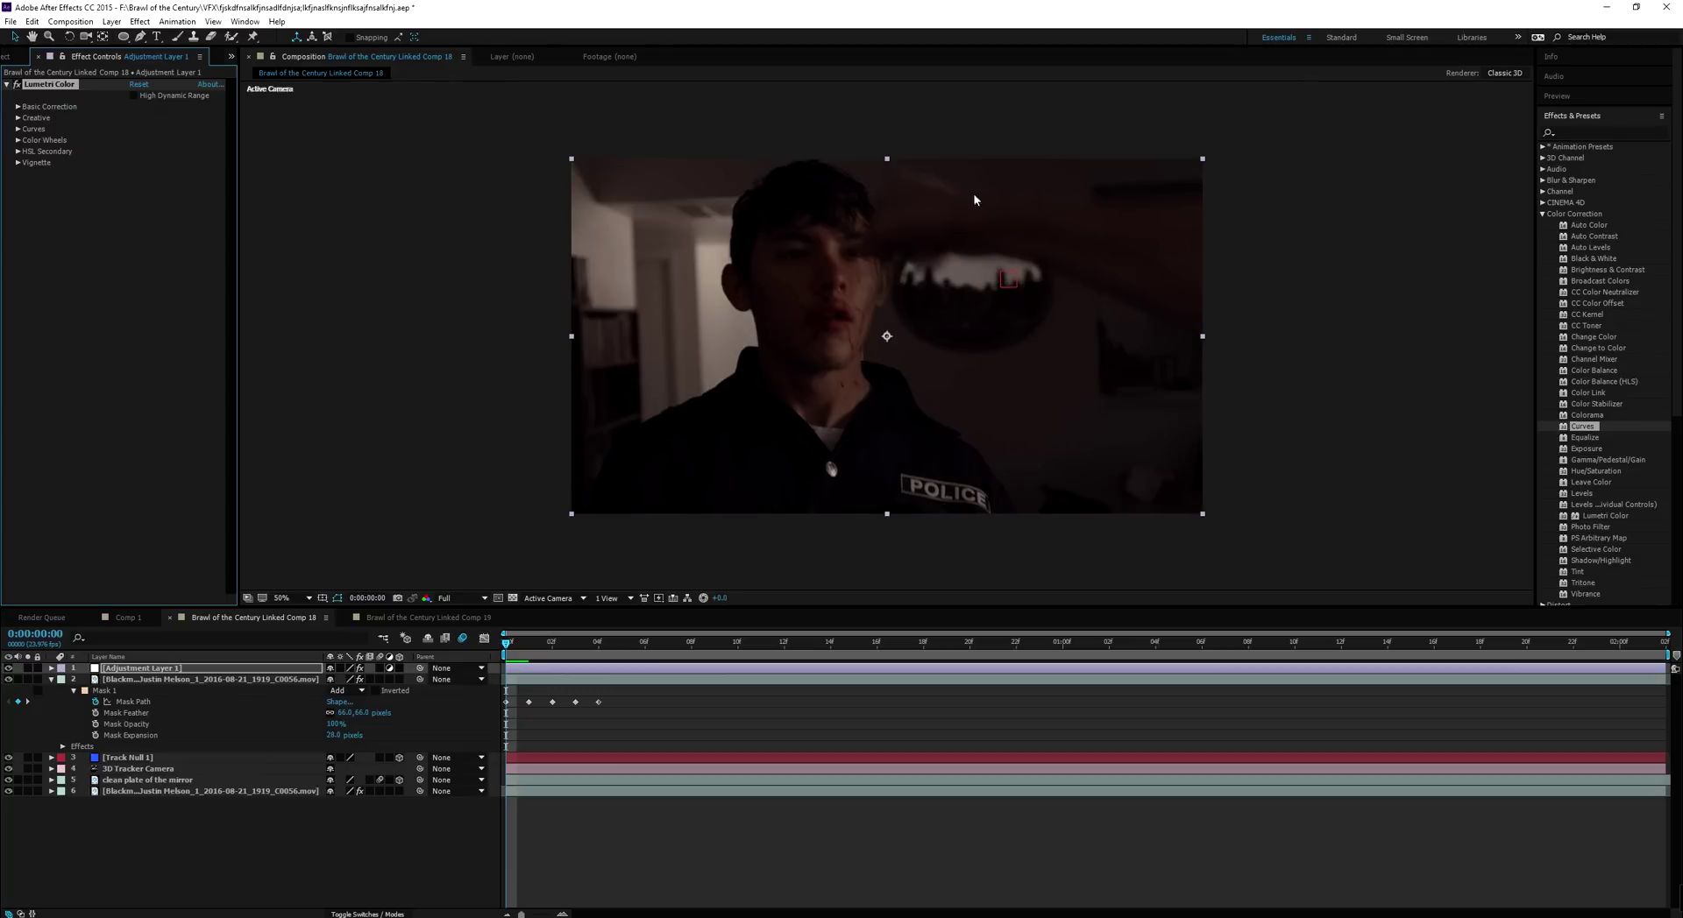
pyautogui.click(8, 668)
pyautogui.click(132, 791)
pyautogui.click(16, 85)
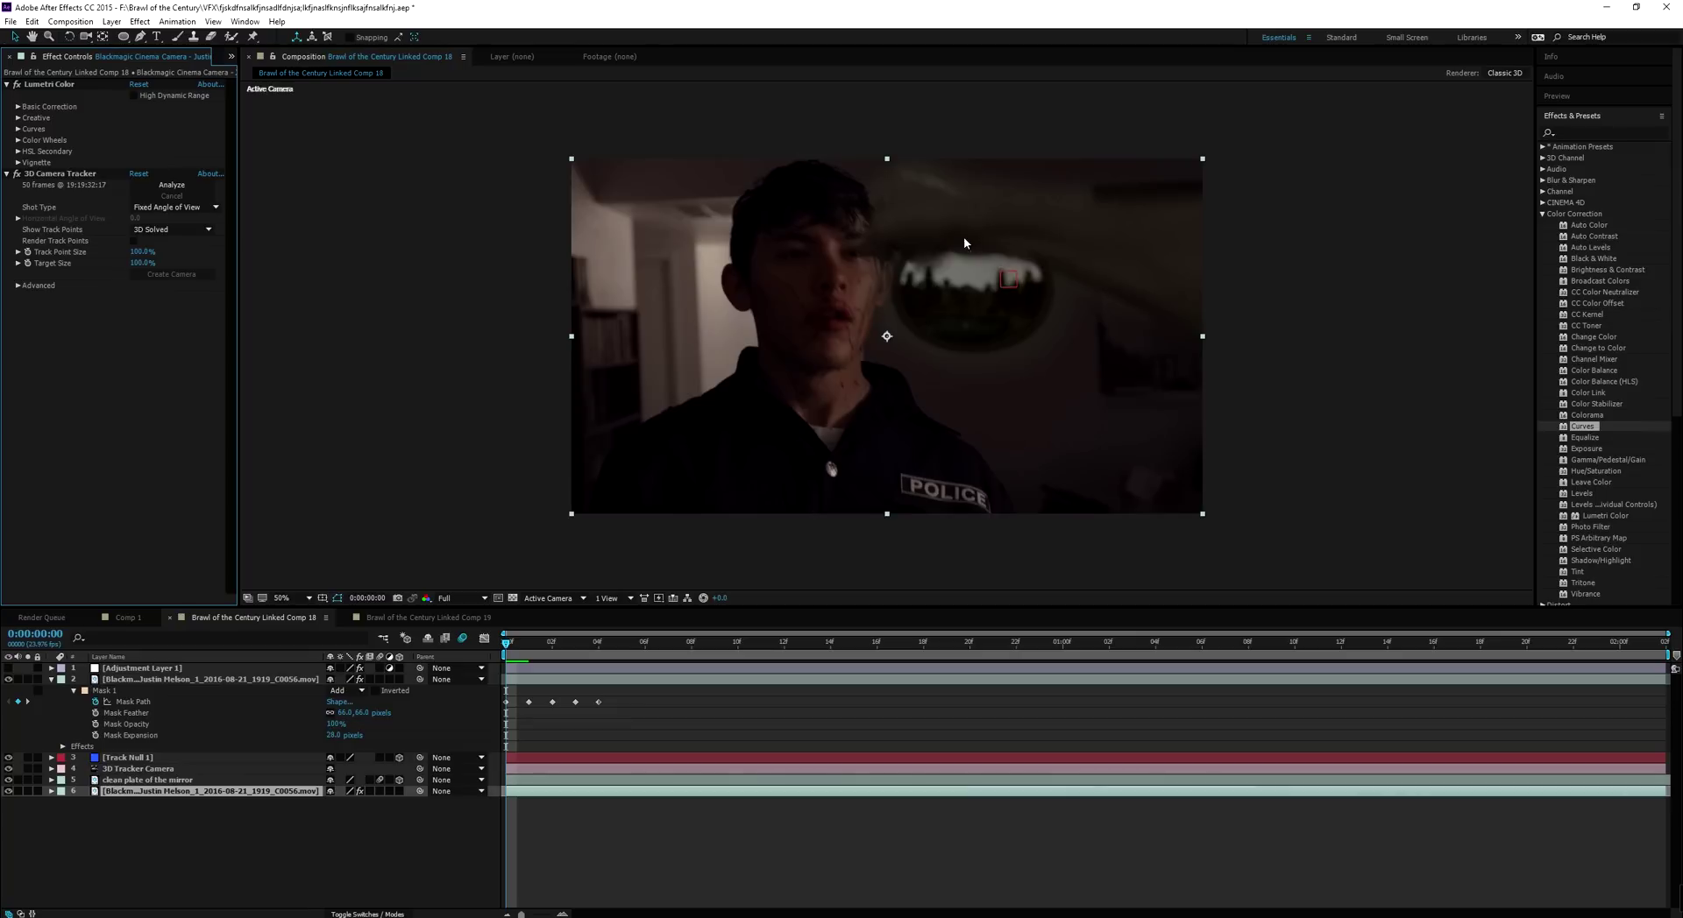
pyautogui.moveTo(515, 646)
pyautogui.mouseDown()
pyautogui.moveTo(694, 646)
pyautogui.moveTo(506, 649)
pyautogui.mouseUp()
pyautogui.click(17, 84)
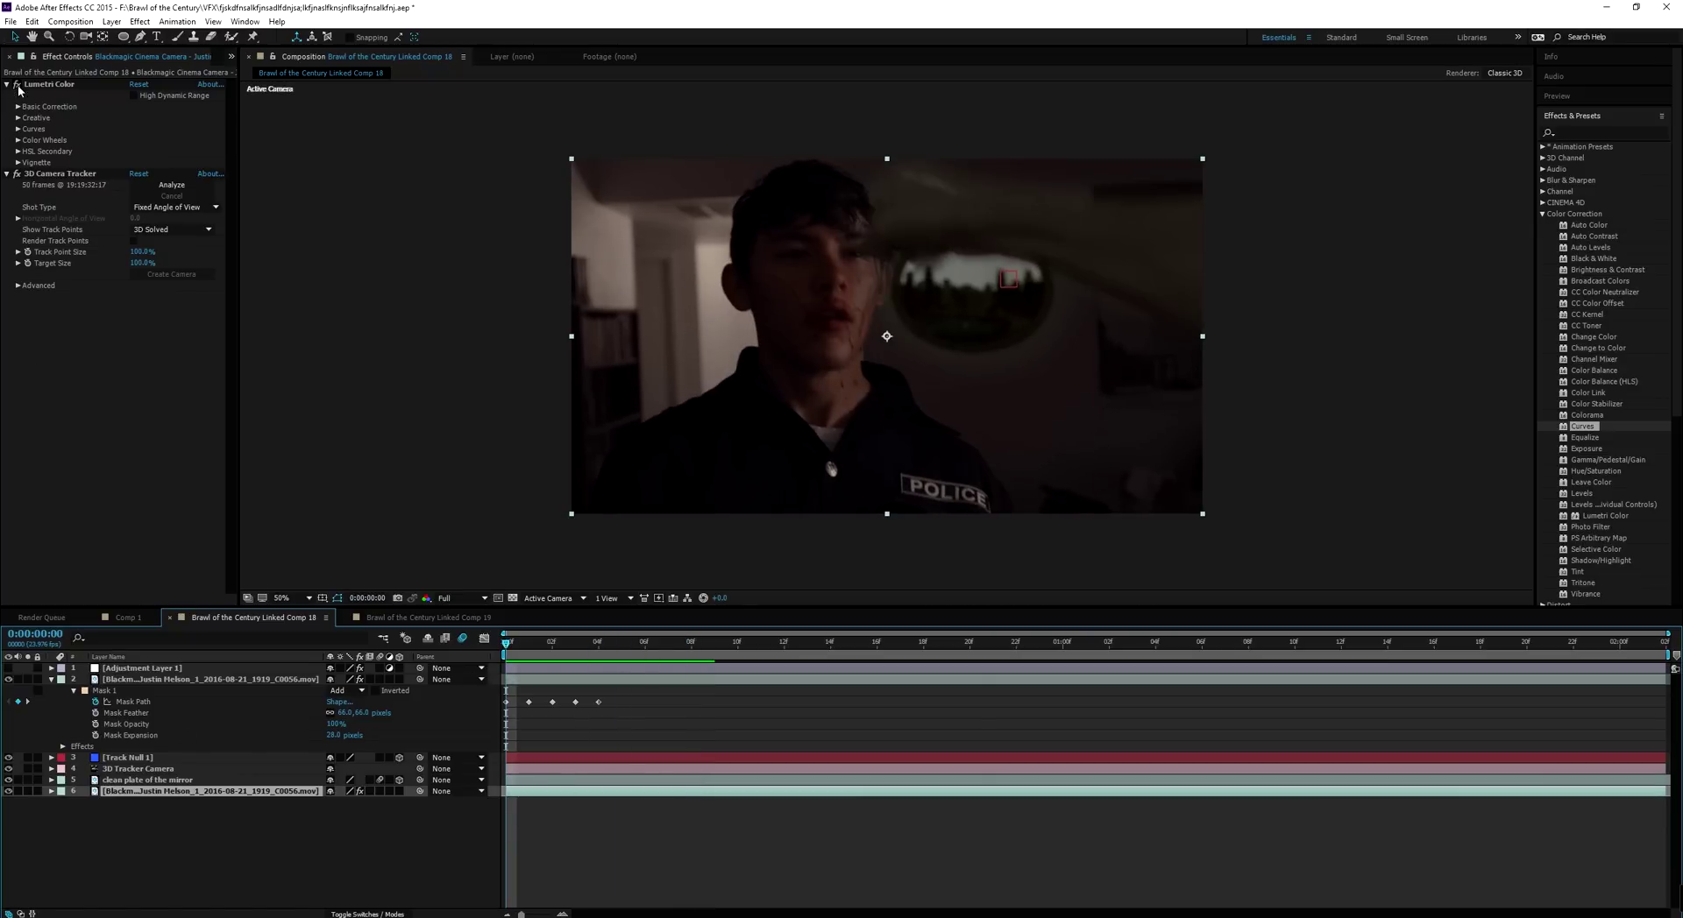
pyautogui.click(143, 658)
# Make Adjustment Layer 1's grade visible and preview the graded shot, ending on the last mask keyframe
pyautogui.click(140, 667)
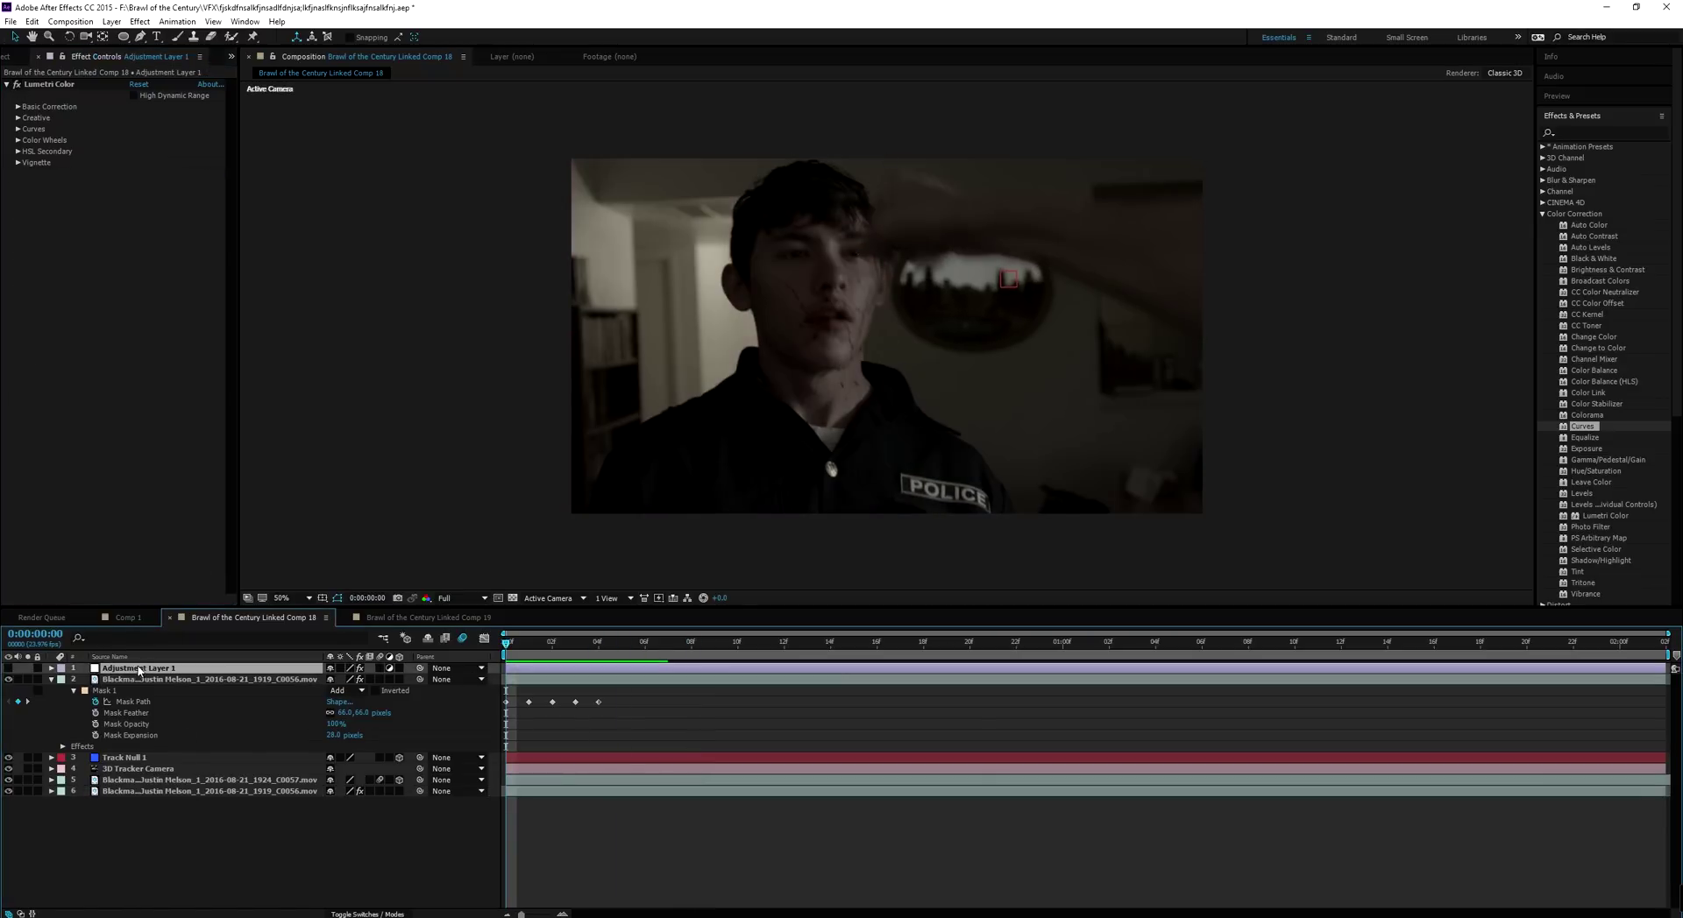
pyautogui.click(10, 669)
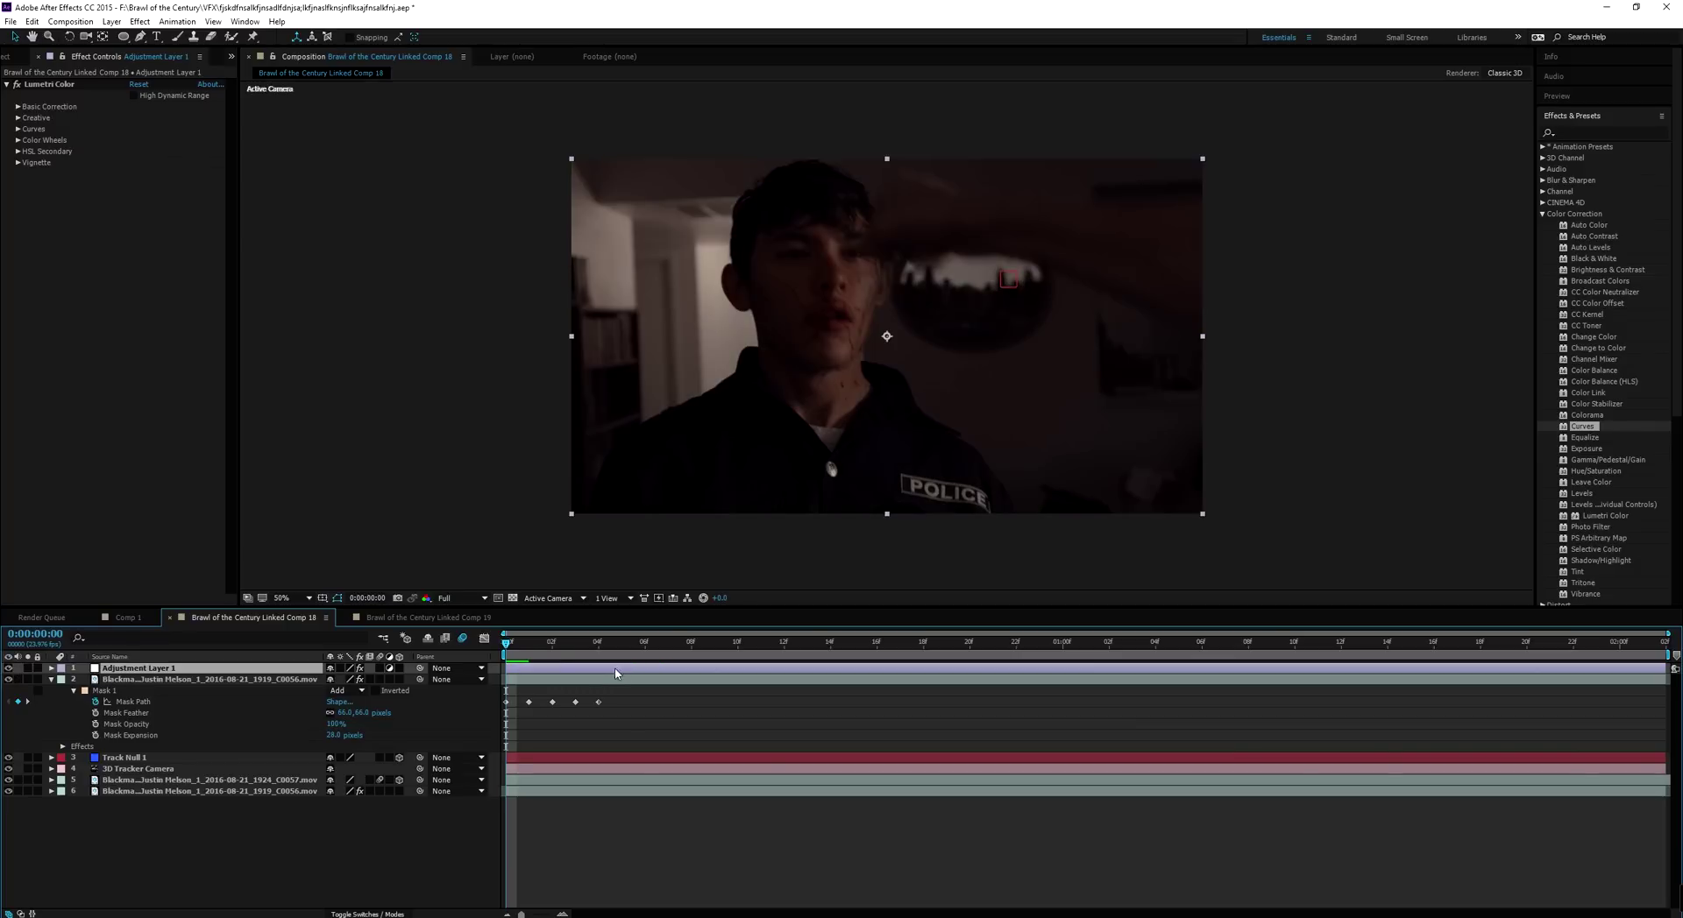
pyautogui.press('space')
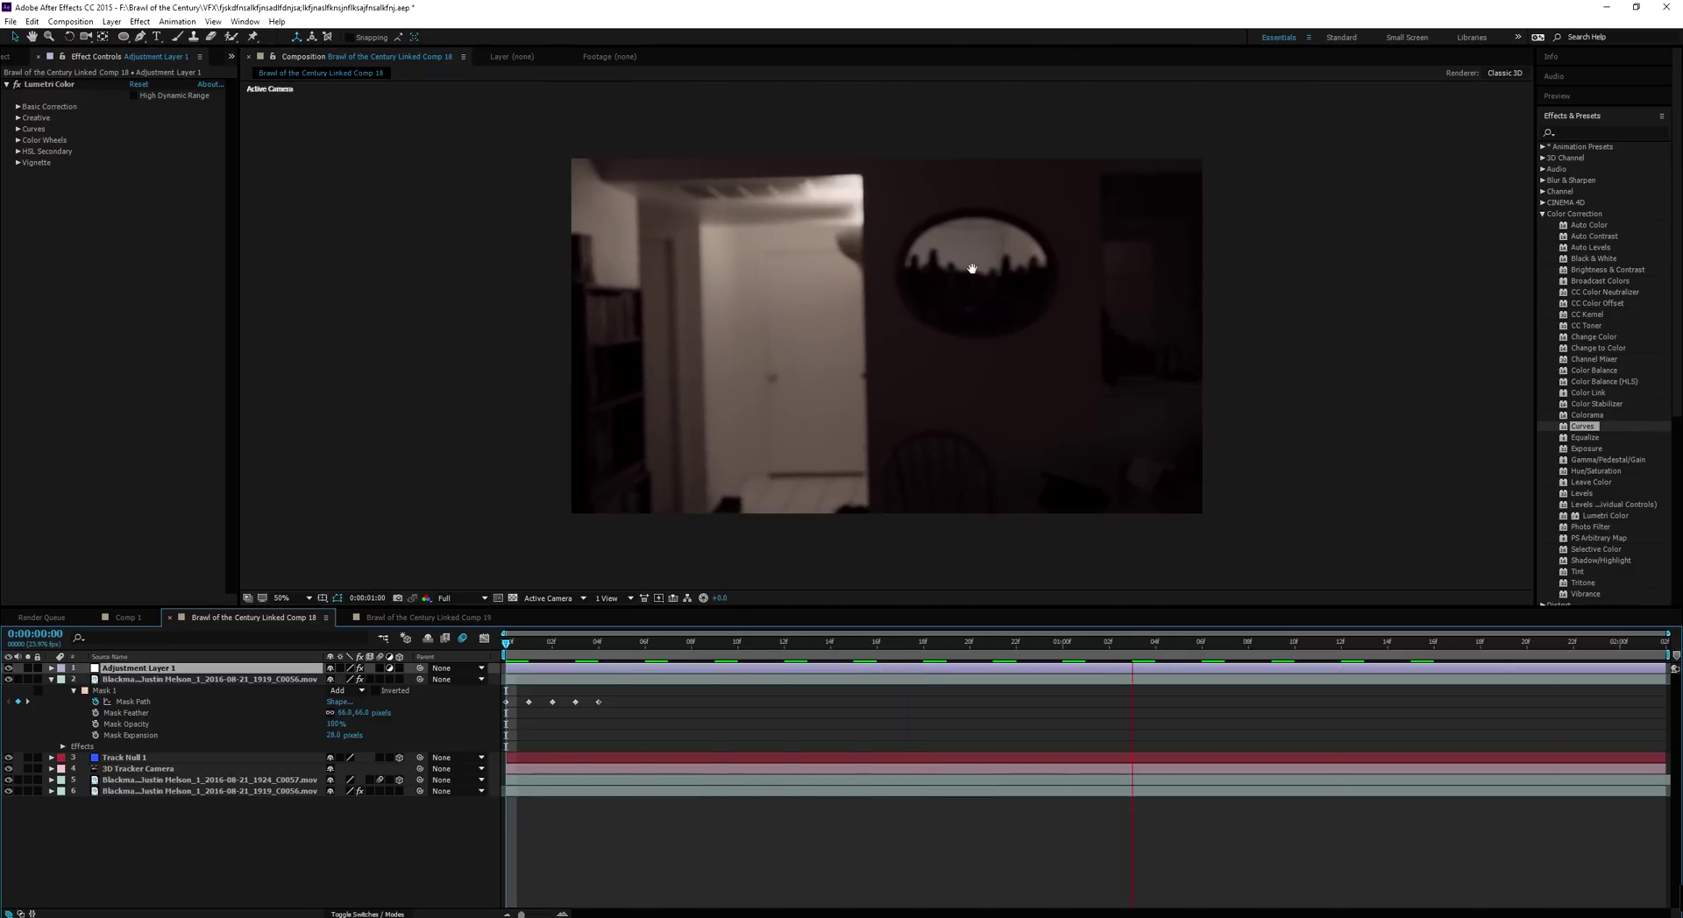
pyautogui.press('space')
pyautogui.press('j')
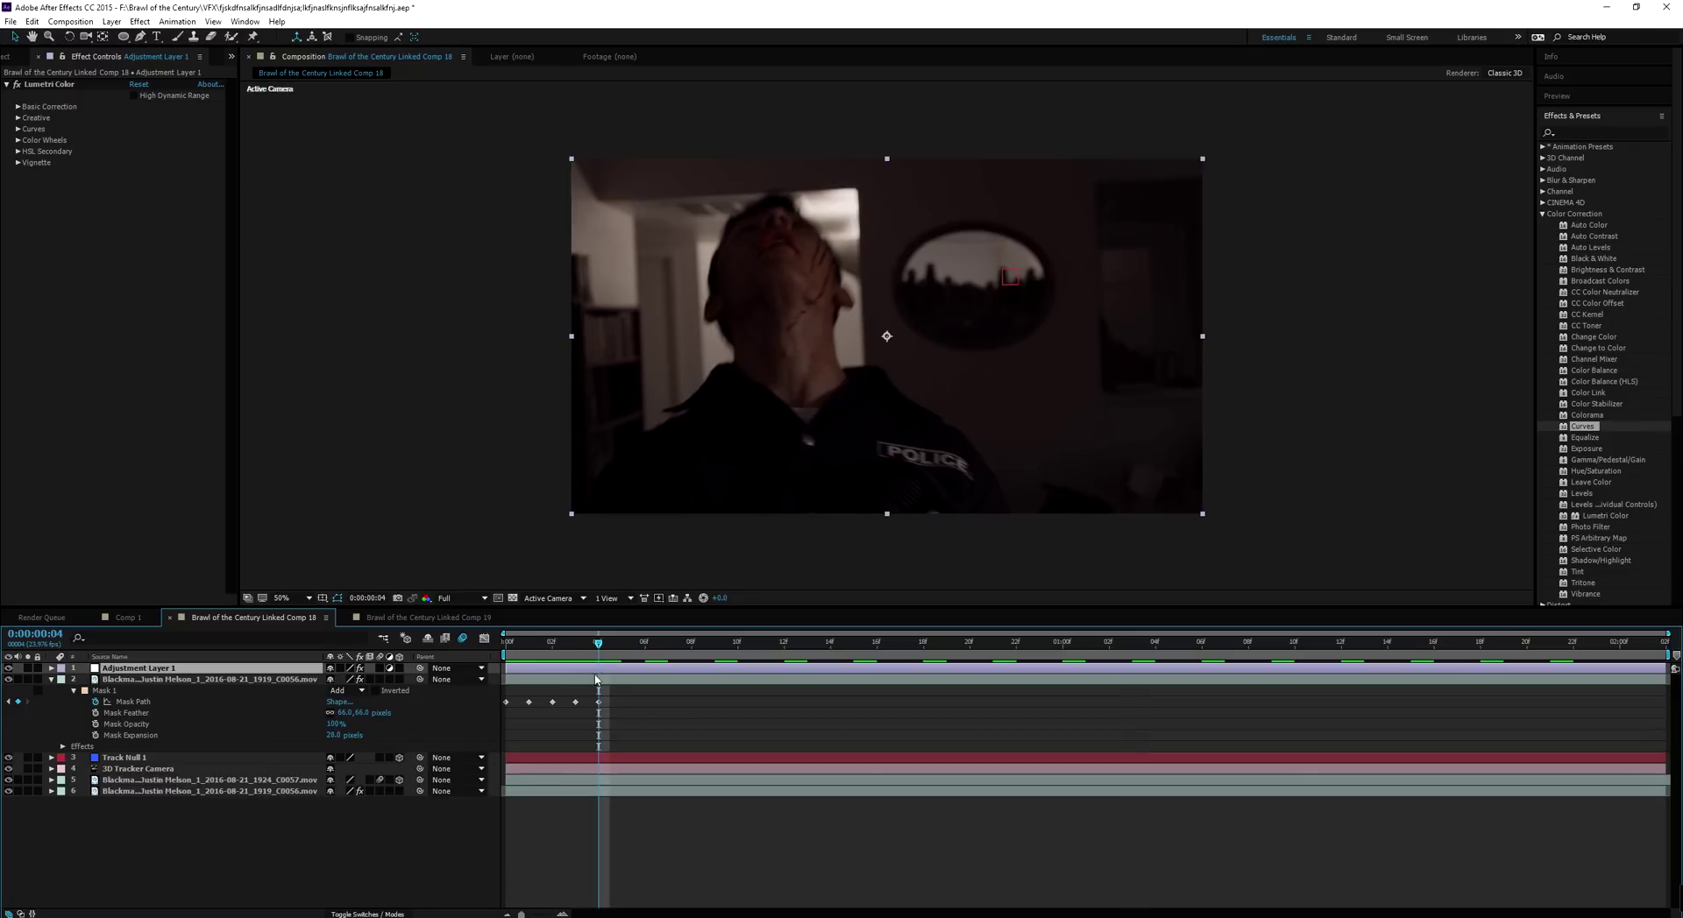
# Save the After Effects project and switch over to Premiere Pro
pyautogui.click(478, 462)
pyautogui.hotkey('ctrl', 's')
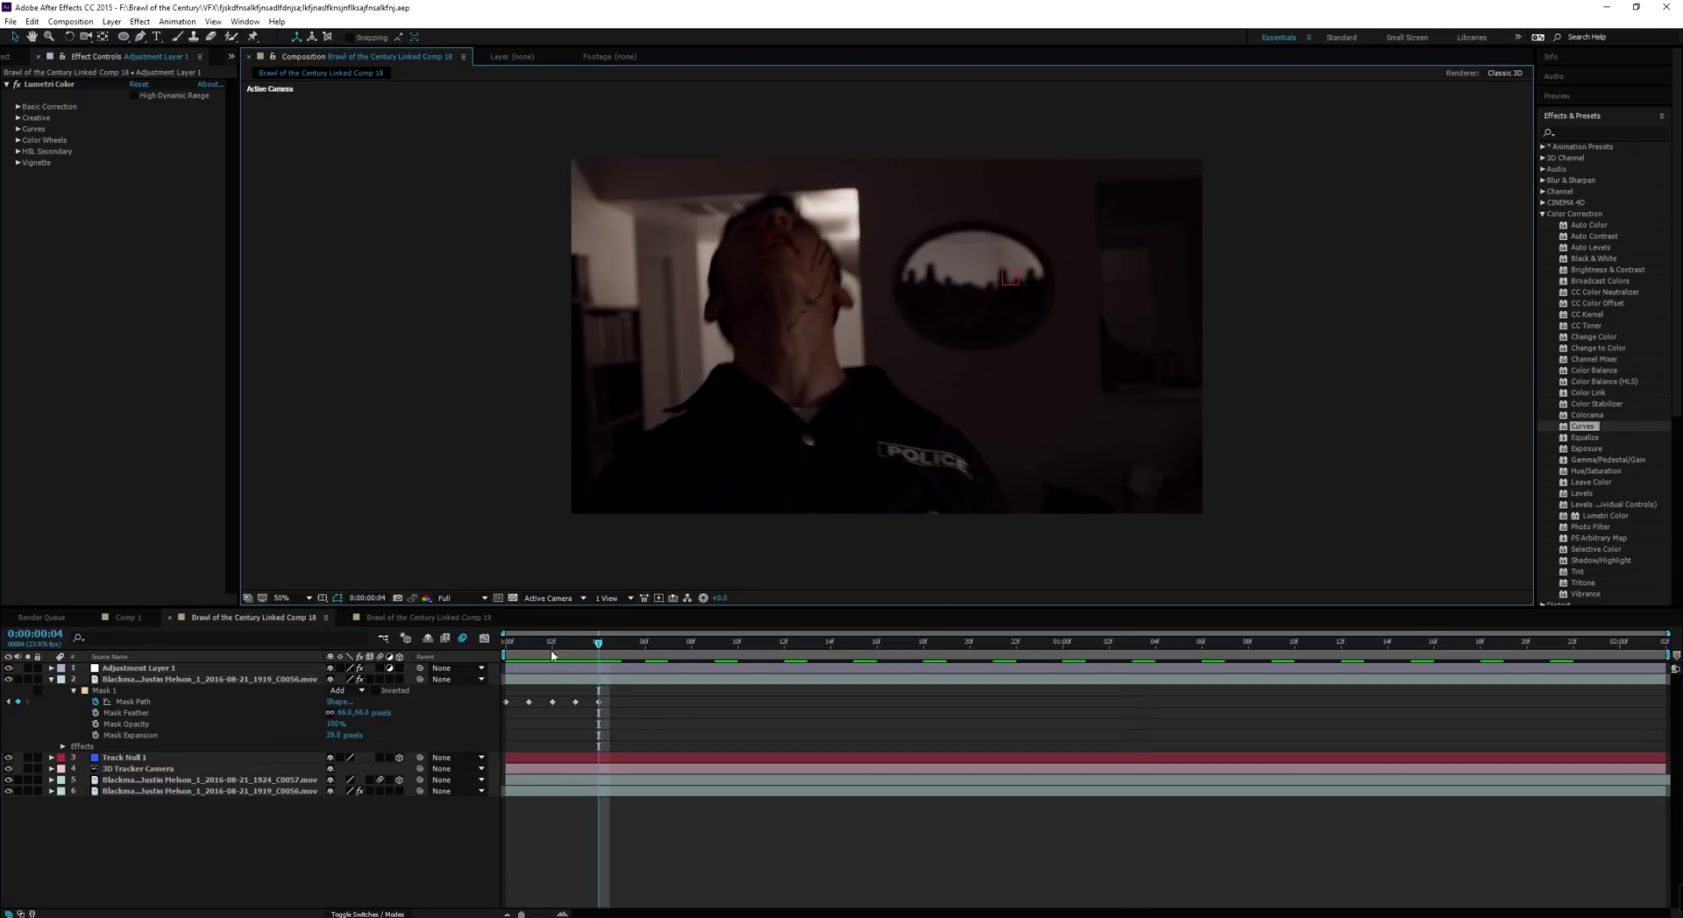
pyautogui.click(517, 916)
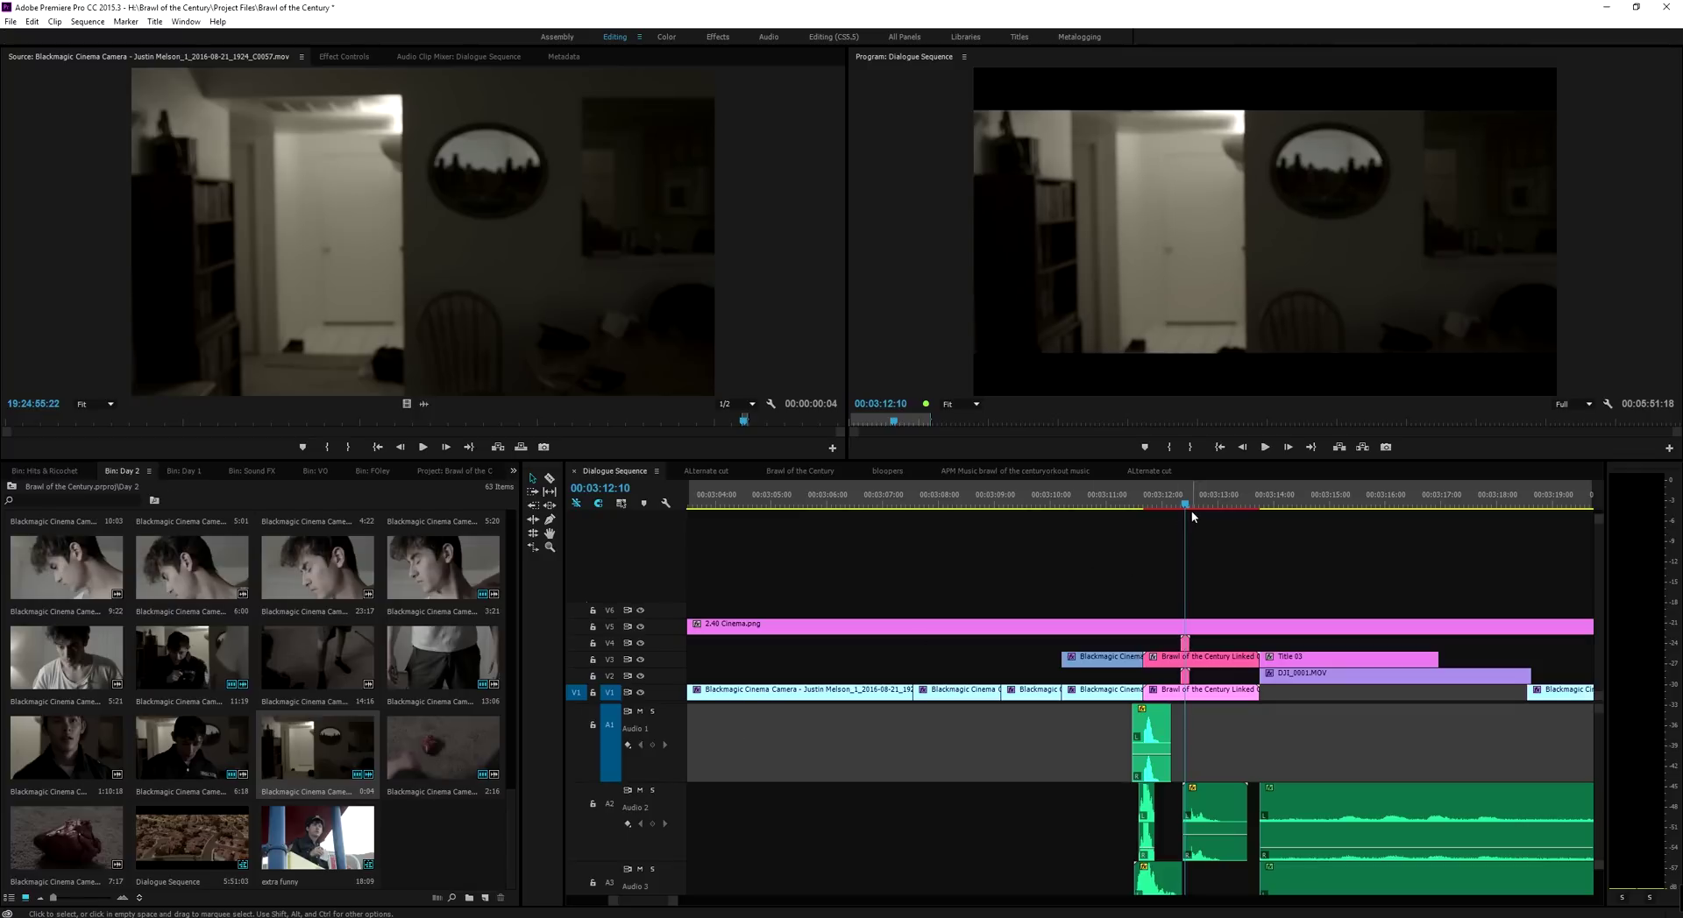
# Delete the tiny clip on V4 above the linked comp
pyautogui.click(1184, 646)
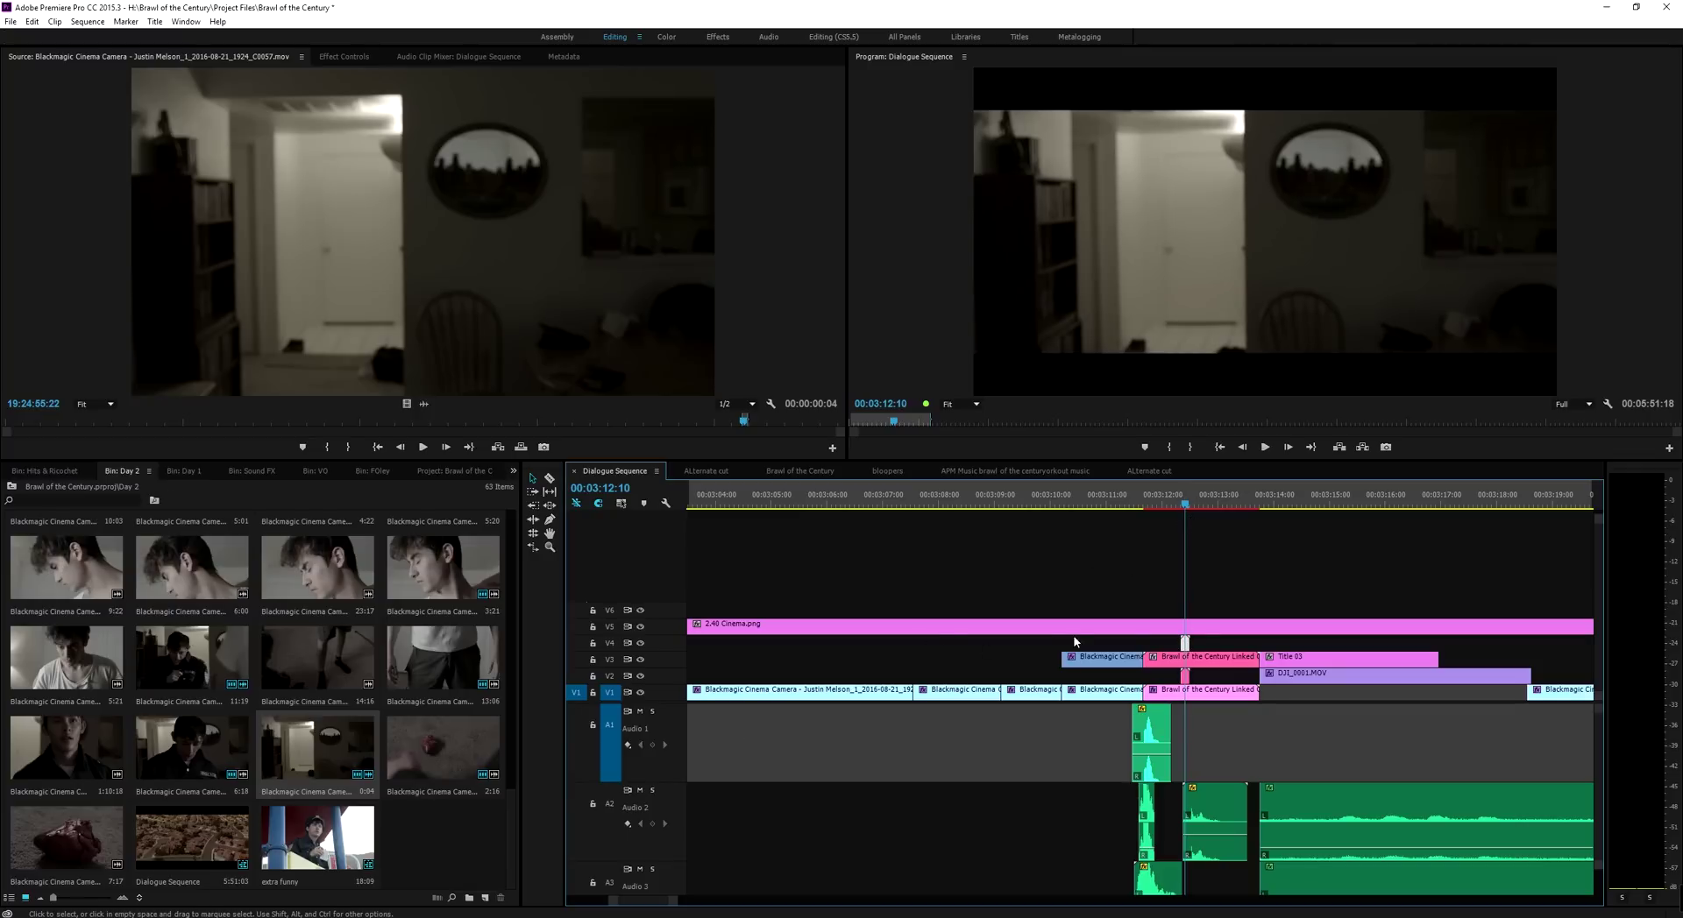
pyautogui.click(351, 56)
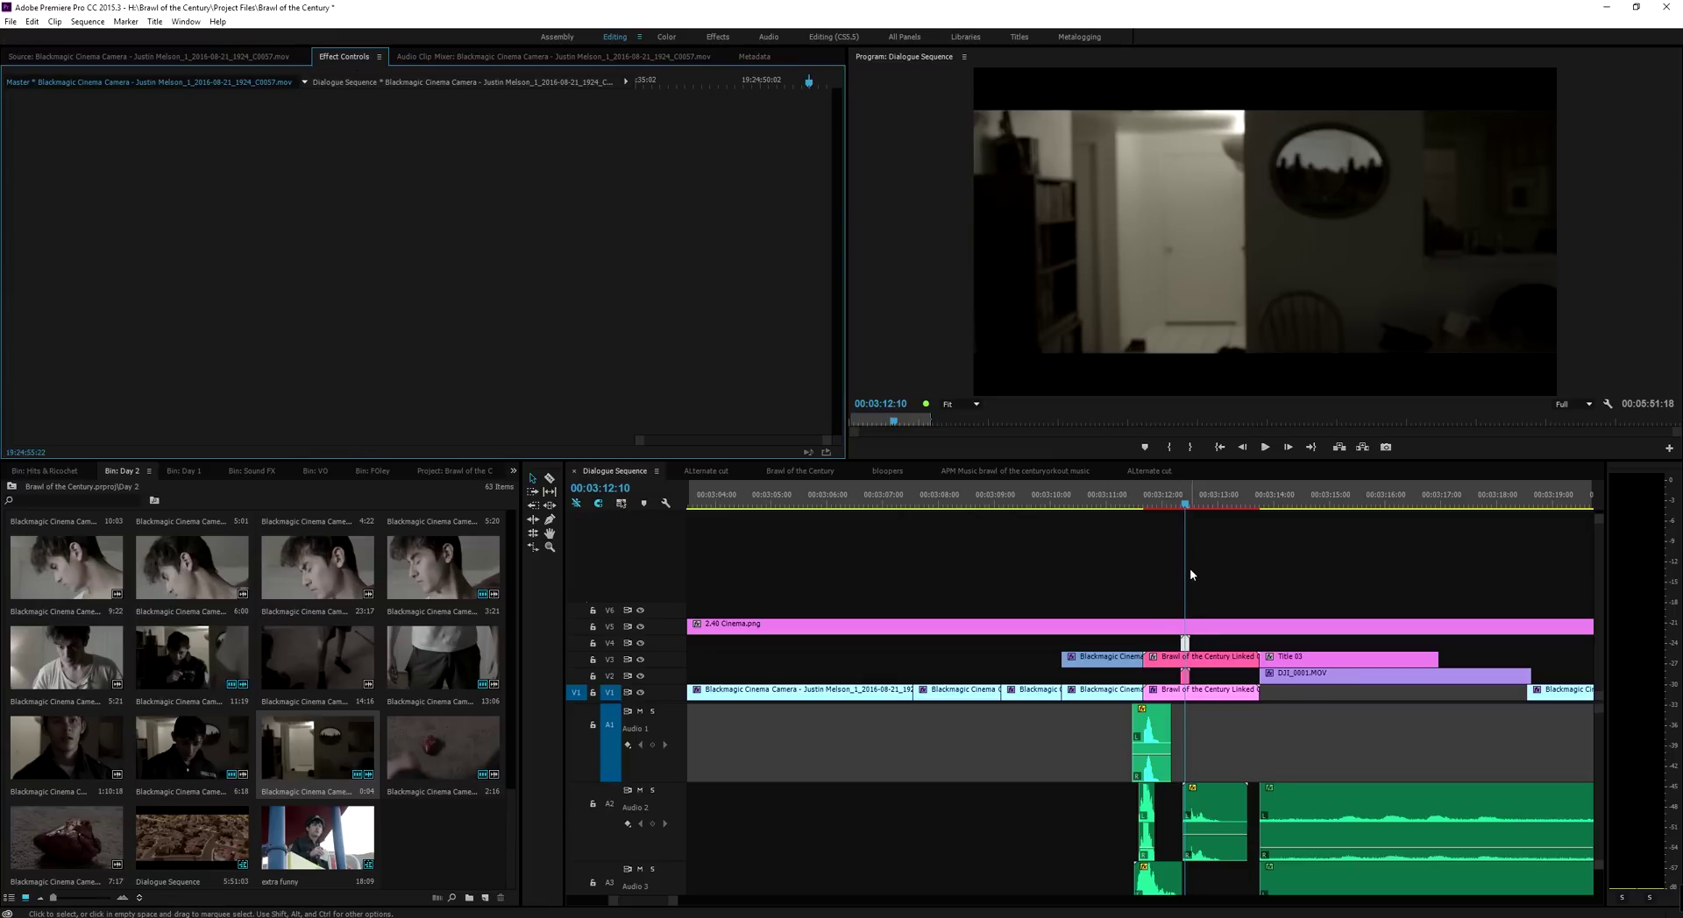
pyautogui.press('Delete')
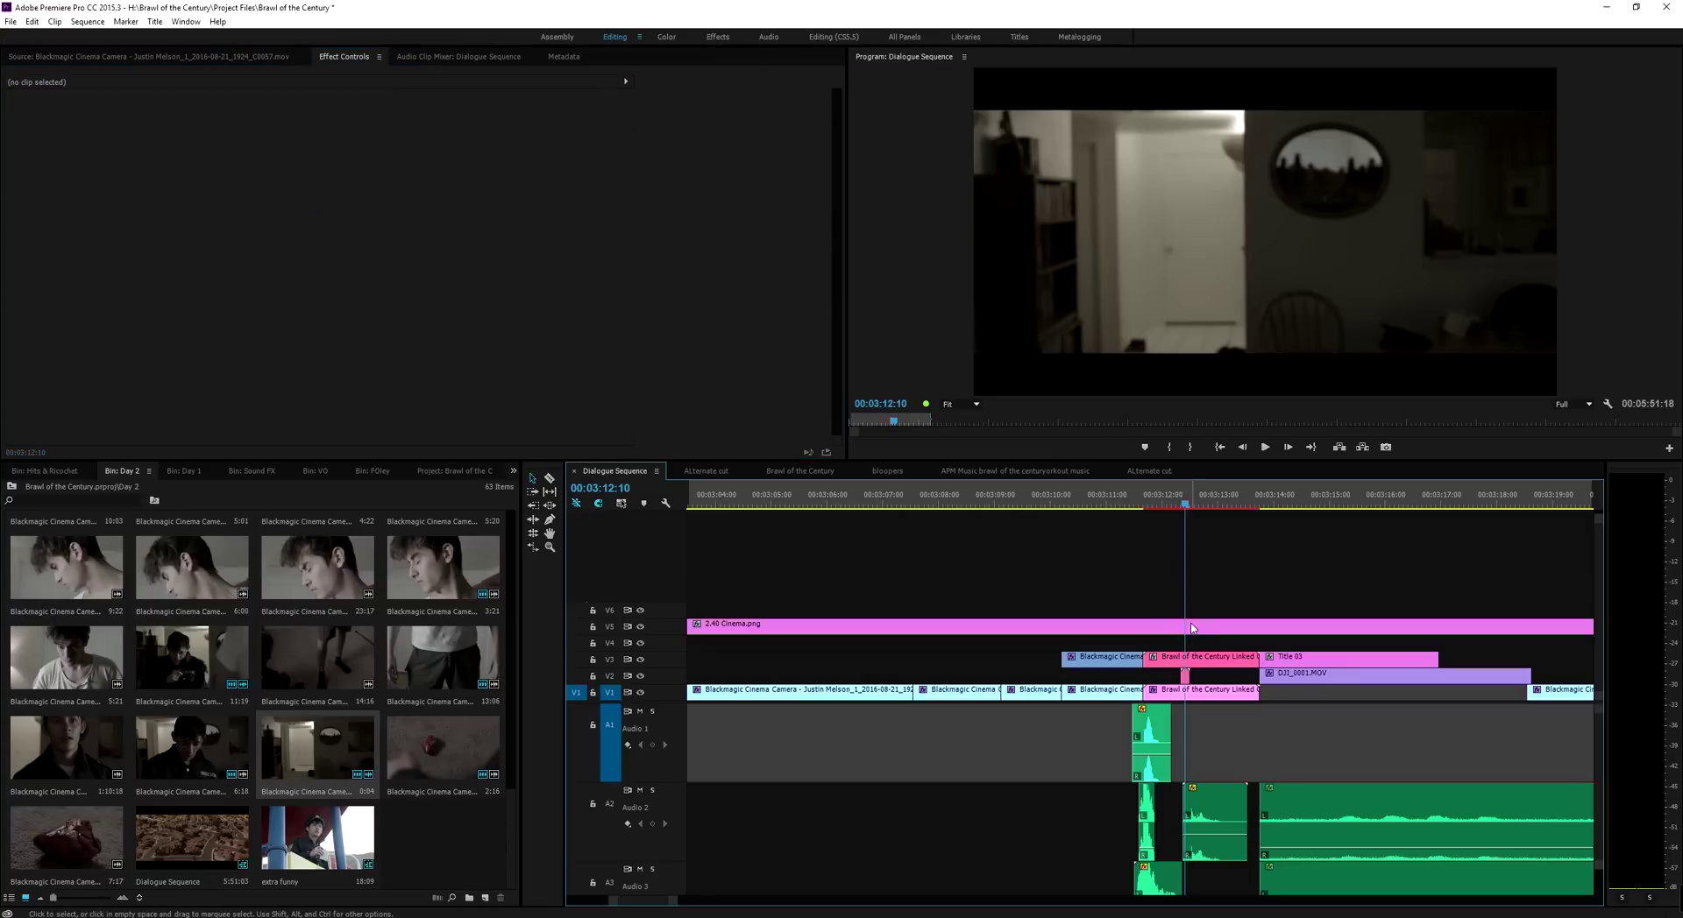
# Play the sequence through the linked shot, then return to After Effects
pyautogui.moveTo(1165, 501); pyautogui.dragTo(1103, 509)
pyautogui.press('space')
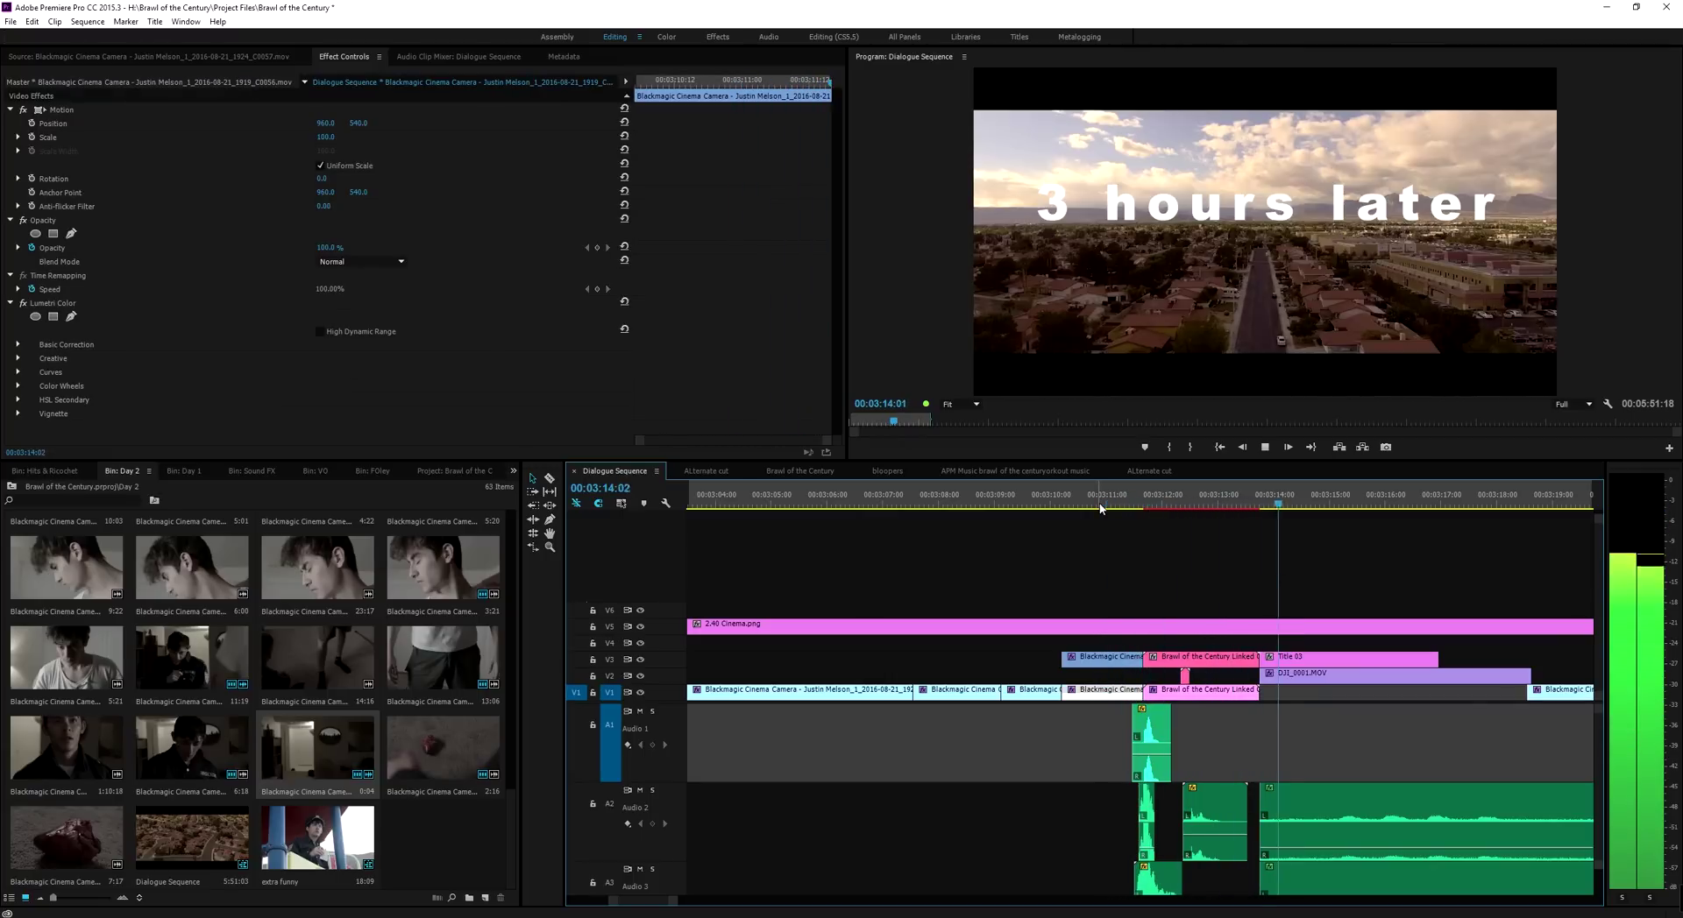
pyautogui.press('space')
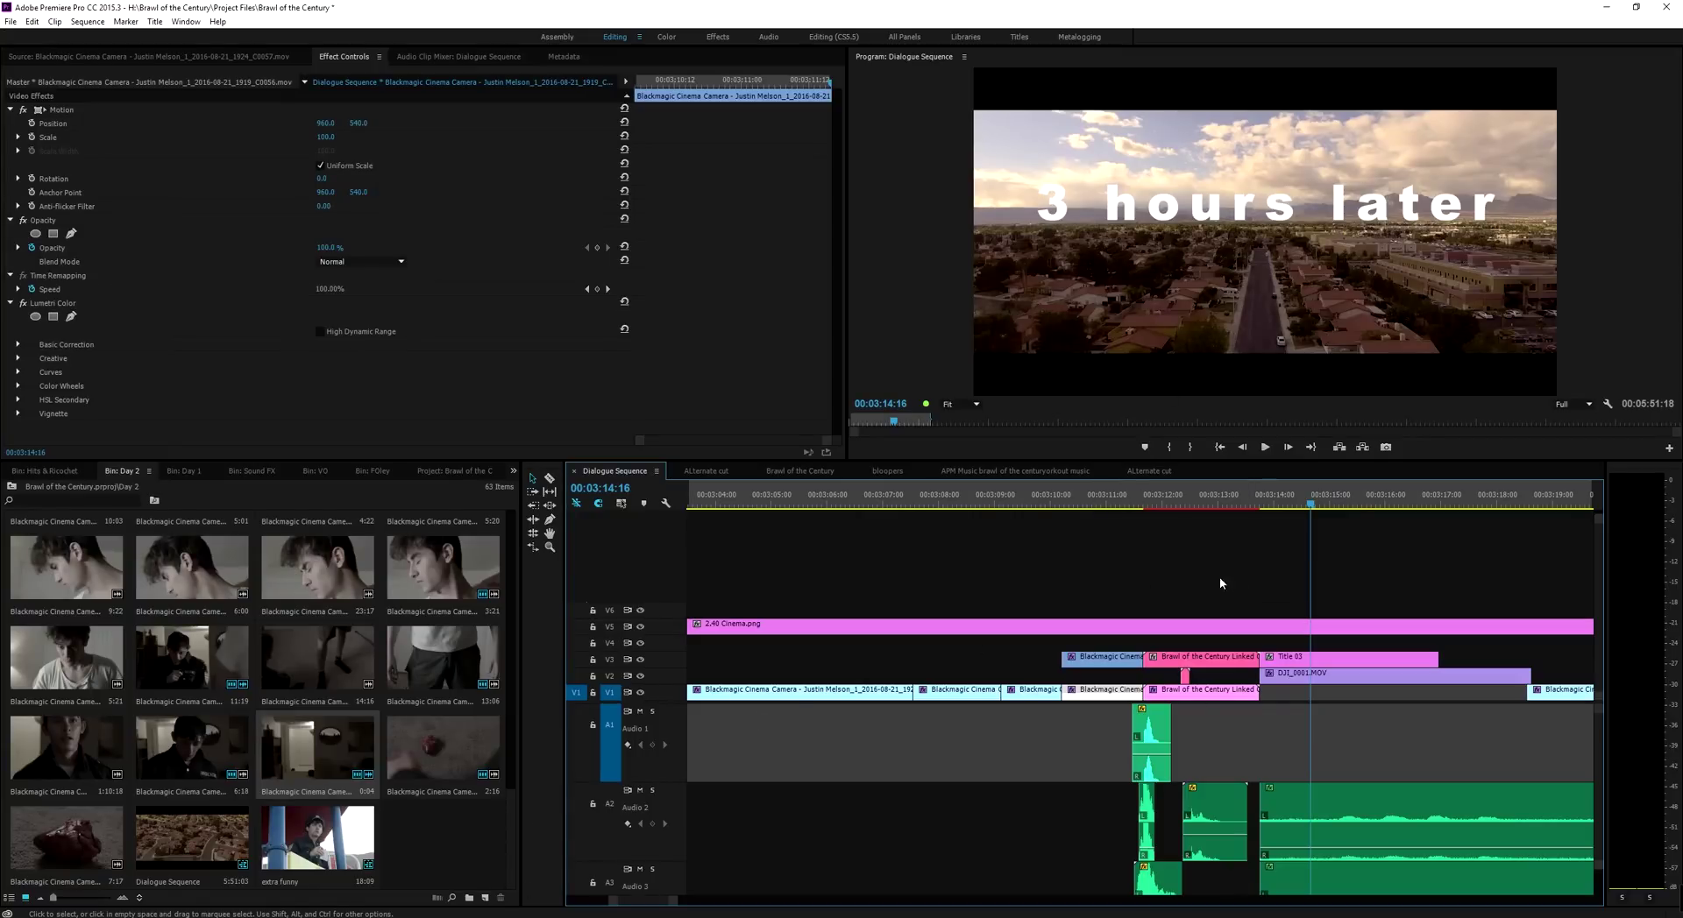
pyautogui.hotkey('alt', 'Tab')
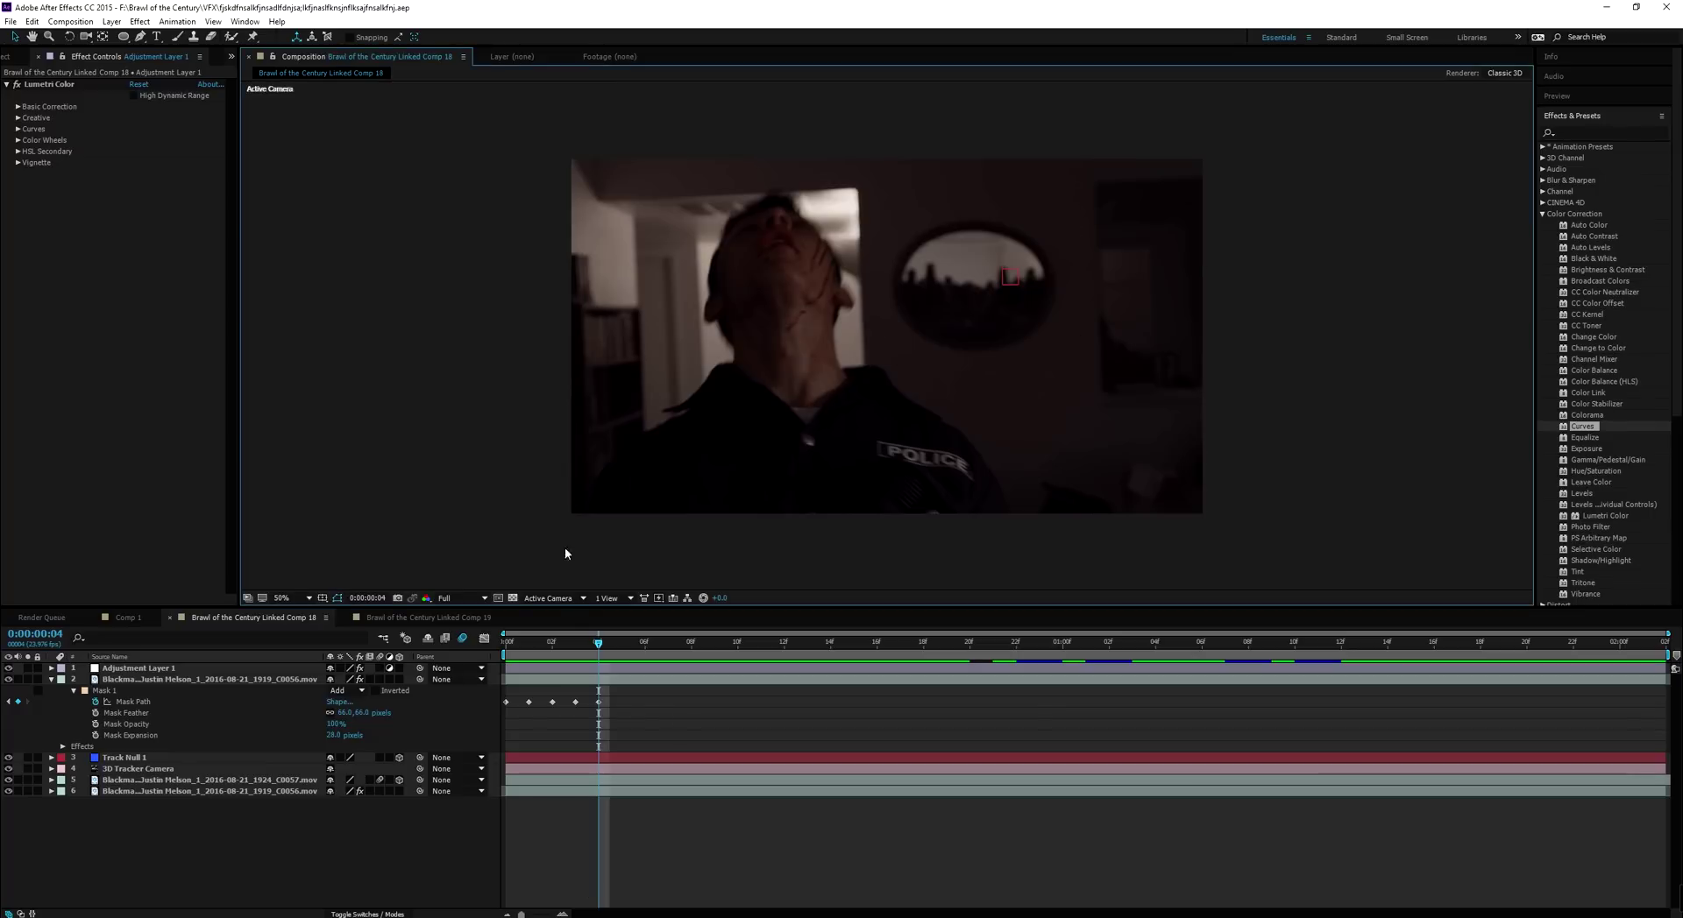
pyautogui.moveTo(553, 641); pyautogui.dragTo(1341, 706)
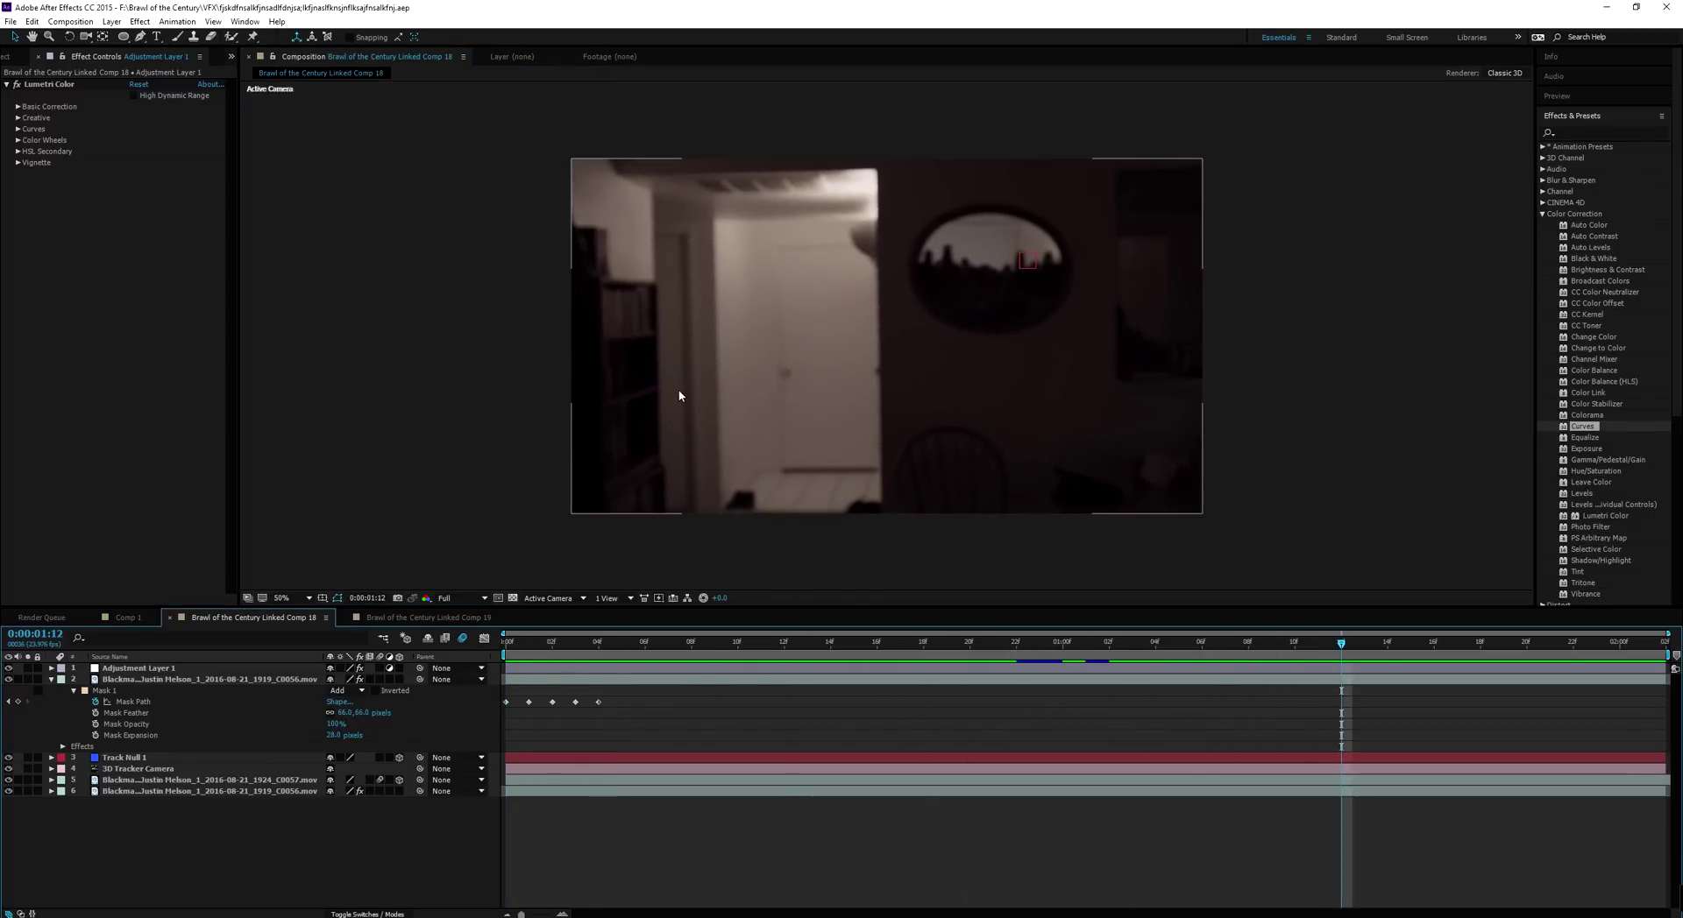
pyautogui.scroll(-2, 514, 313)
pyautogui.scroll(2, 514, 313)
pyautogui.press(',')
pyautogui.click(516, 645)
pyautogui.moveTo(517, 647); pyautogui.dragTo(1308, 644)
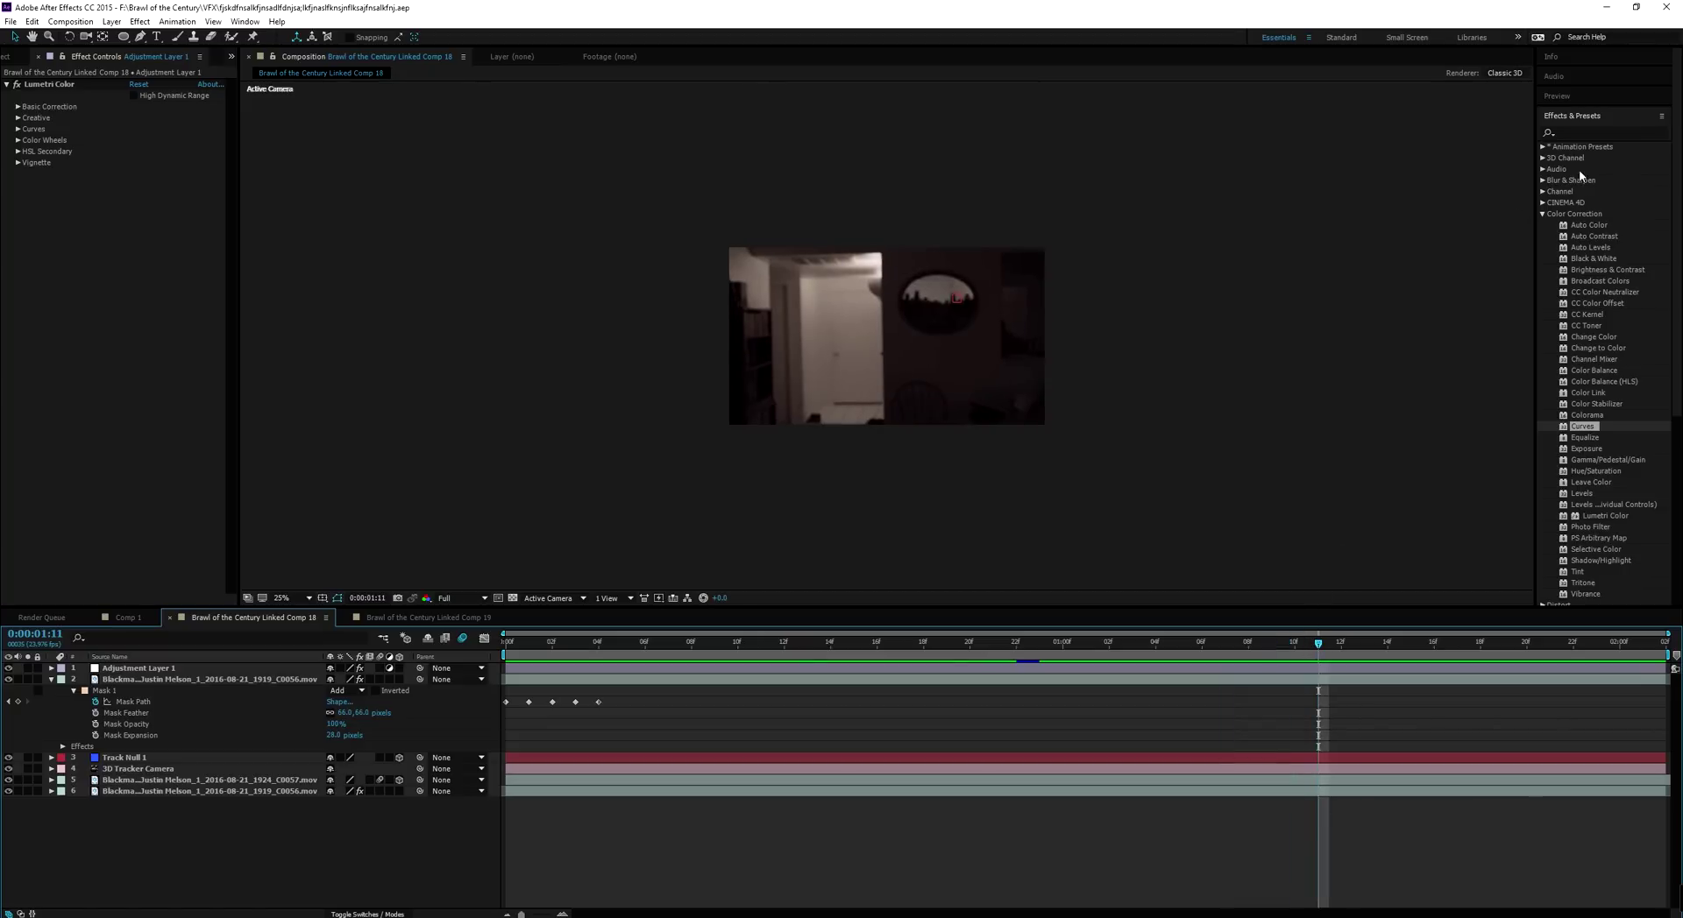
# Show the Project panel's item list and clear the selections in the project and comp
pyautogui.click(17, 58)
pyautogui.click(99, 348)
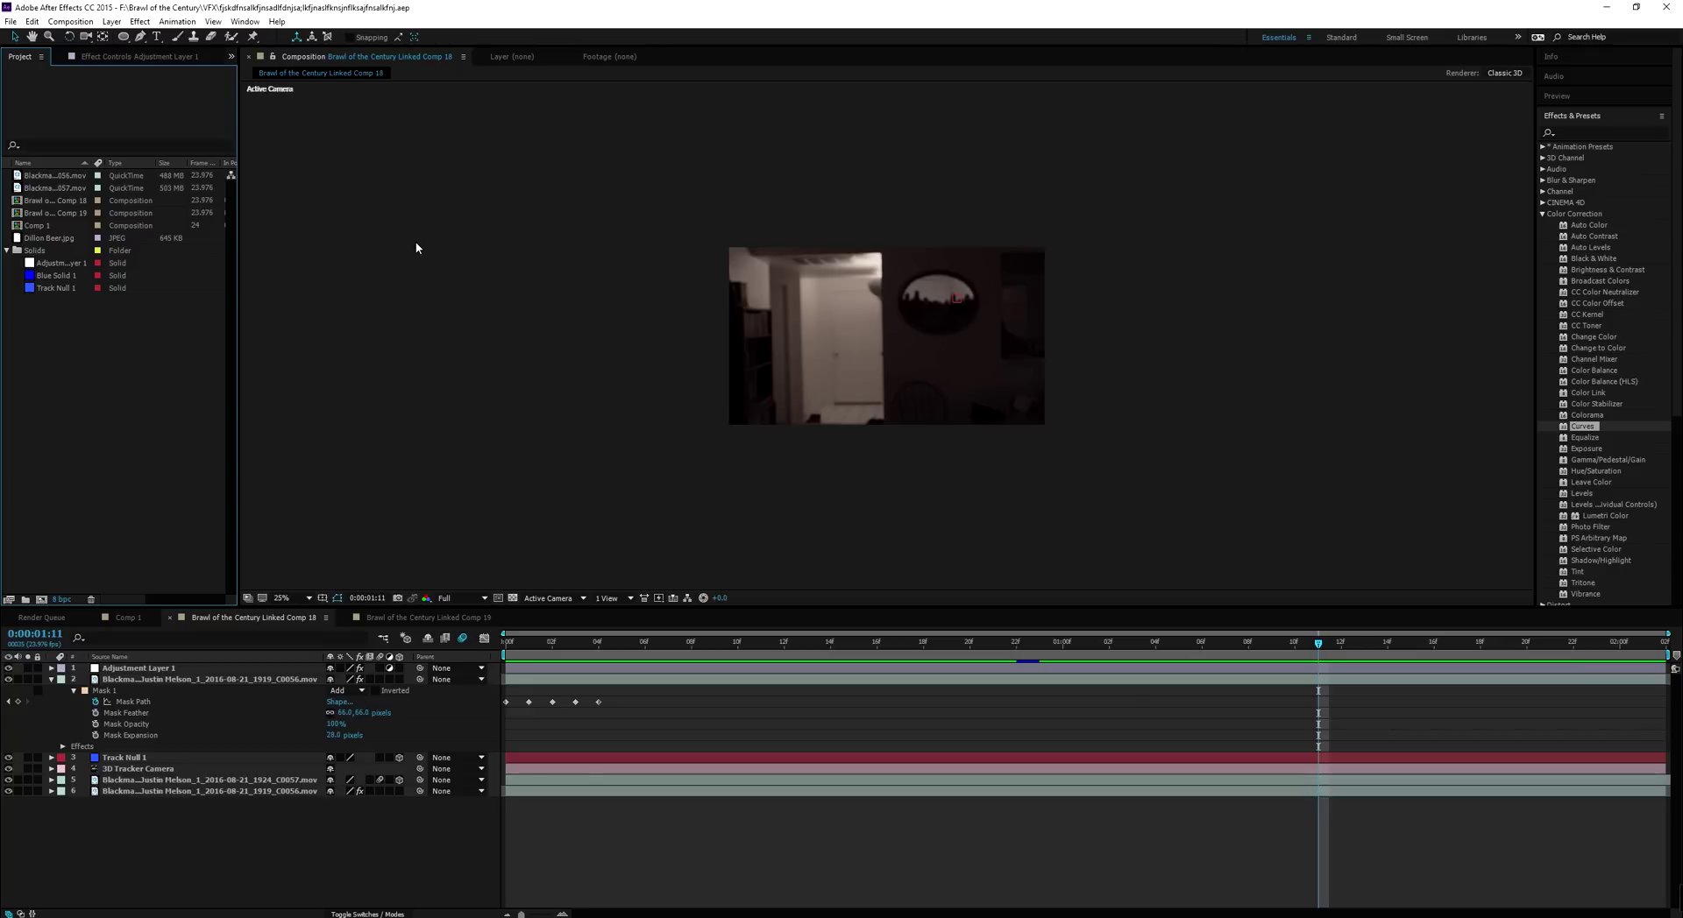
pyautogui.moveTo(426, 189); pyautogui.dragTo(1126, 454)
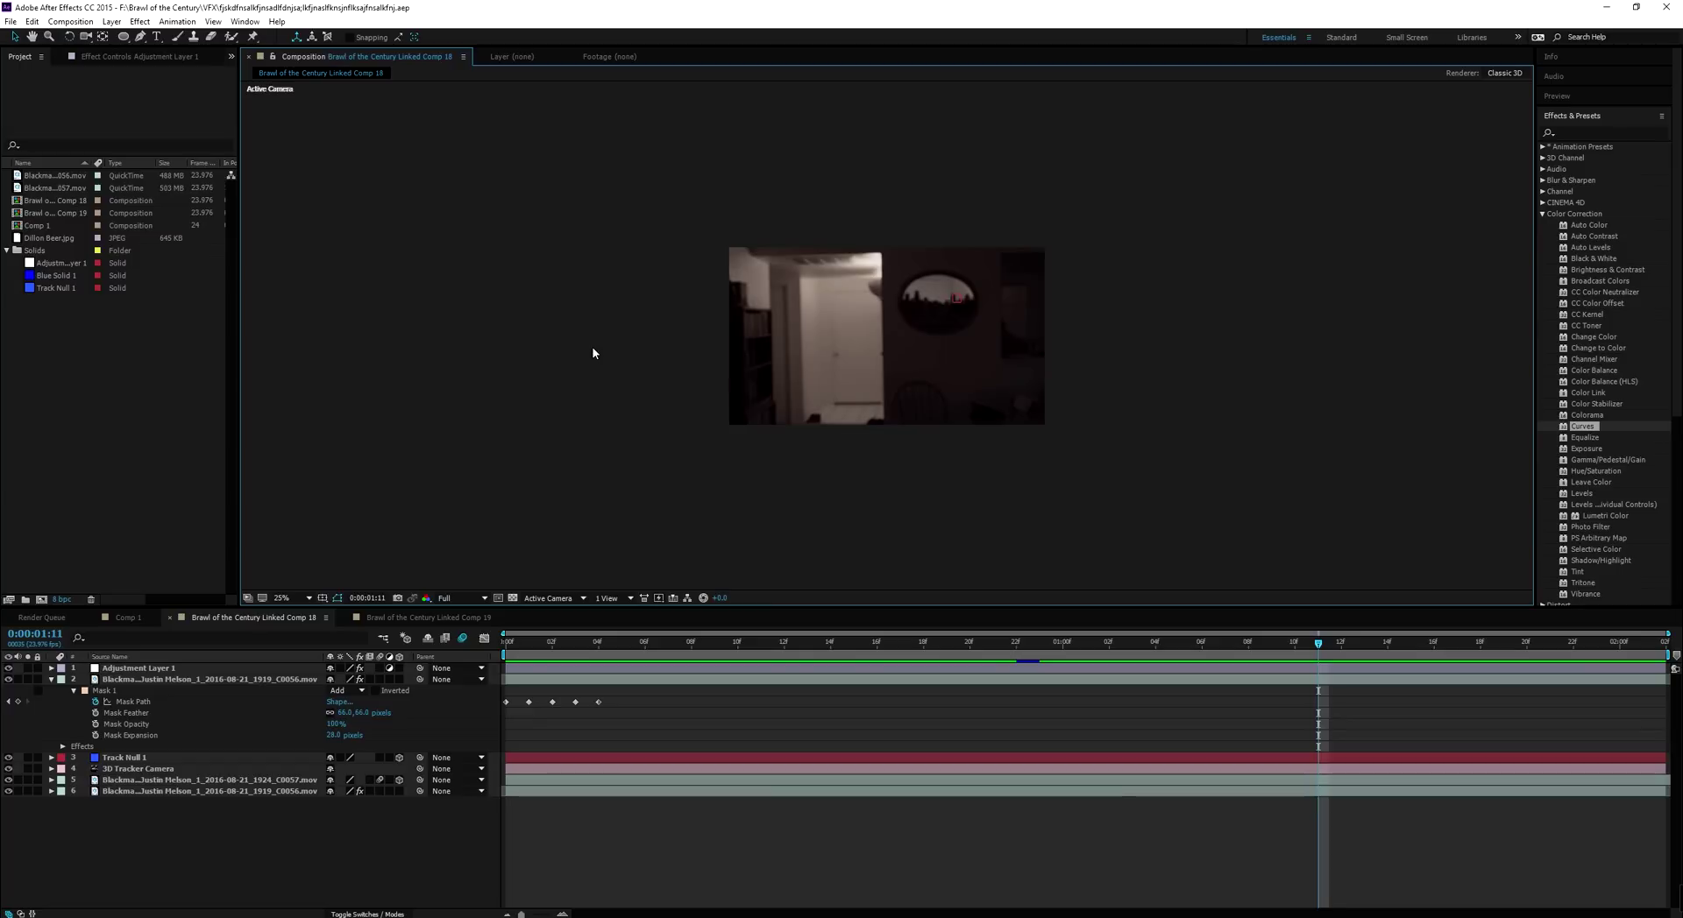
pyautogui.moveTo(559, 204); pyautogui.dragTo(1099, 466)
pyautogui.click(1097, 465)
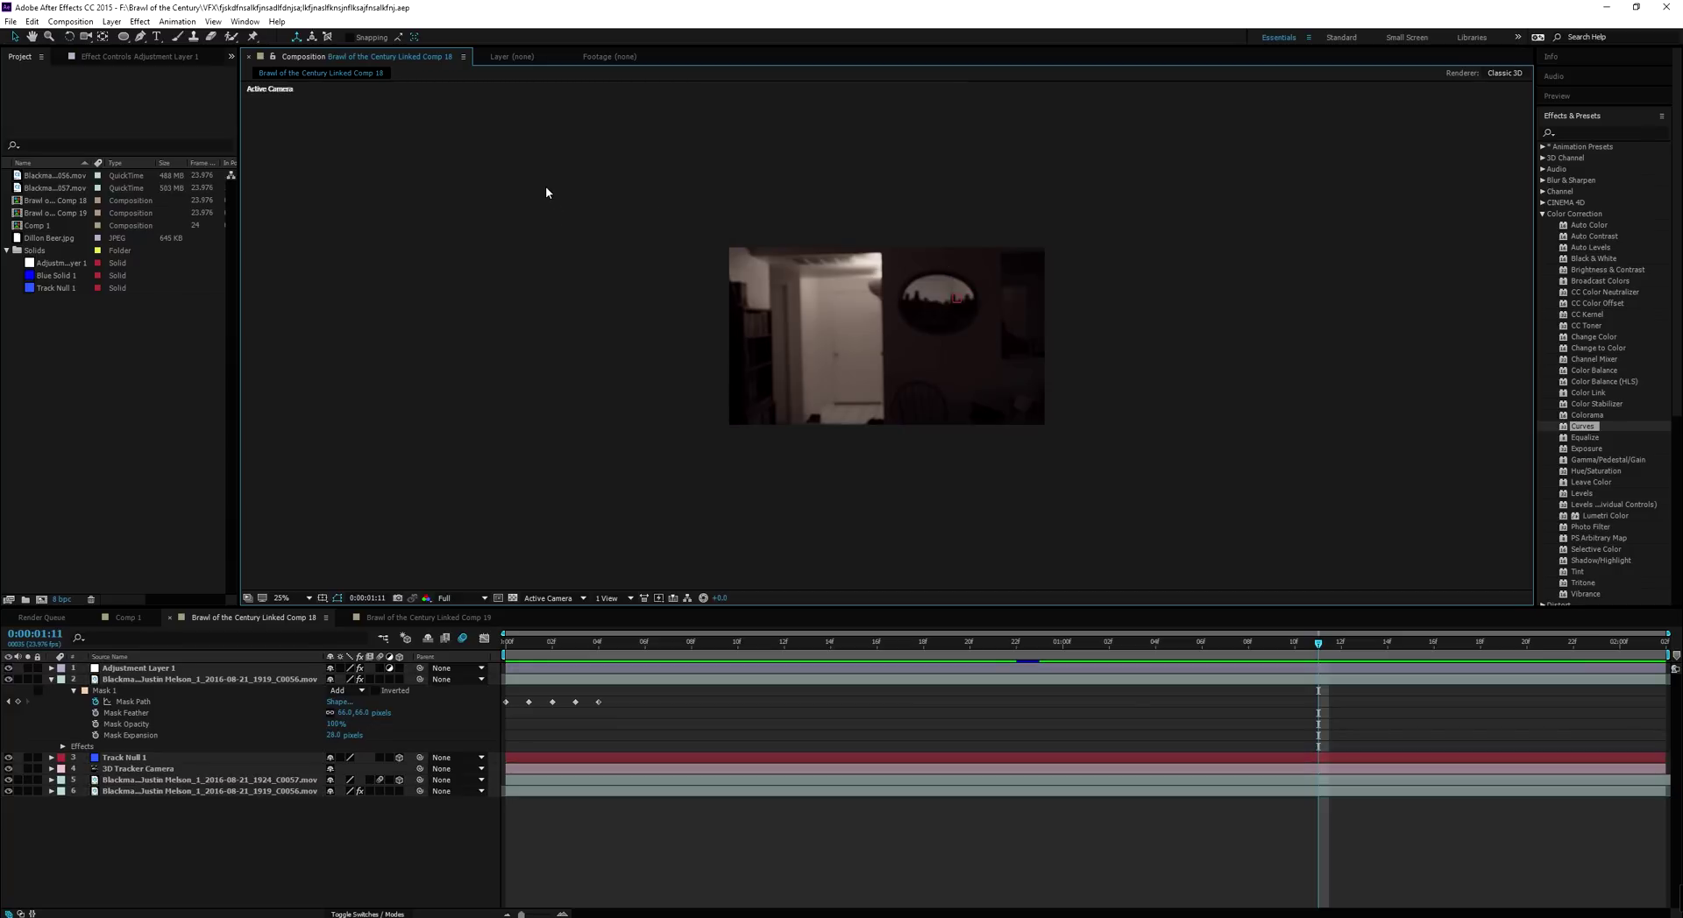
# Bring the browser window with the YouTube channel page over After Effects
pyautogui.scroll(2, 882, 360)
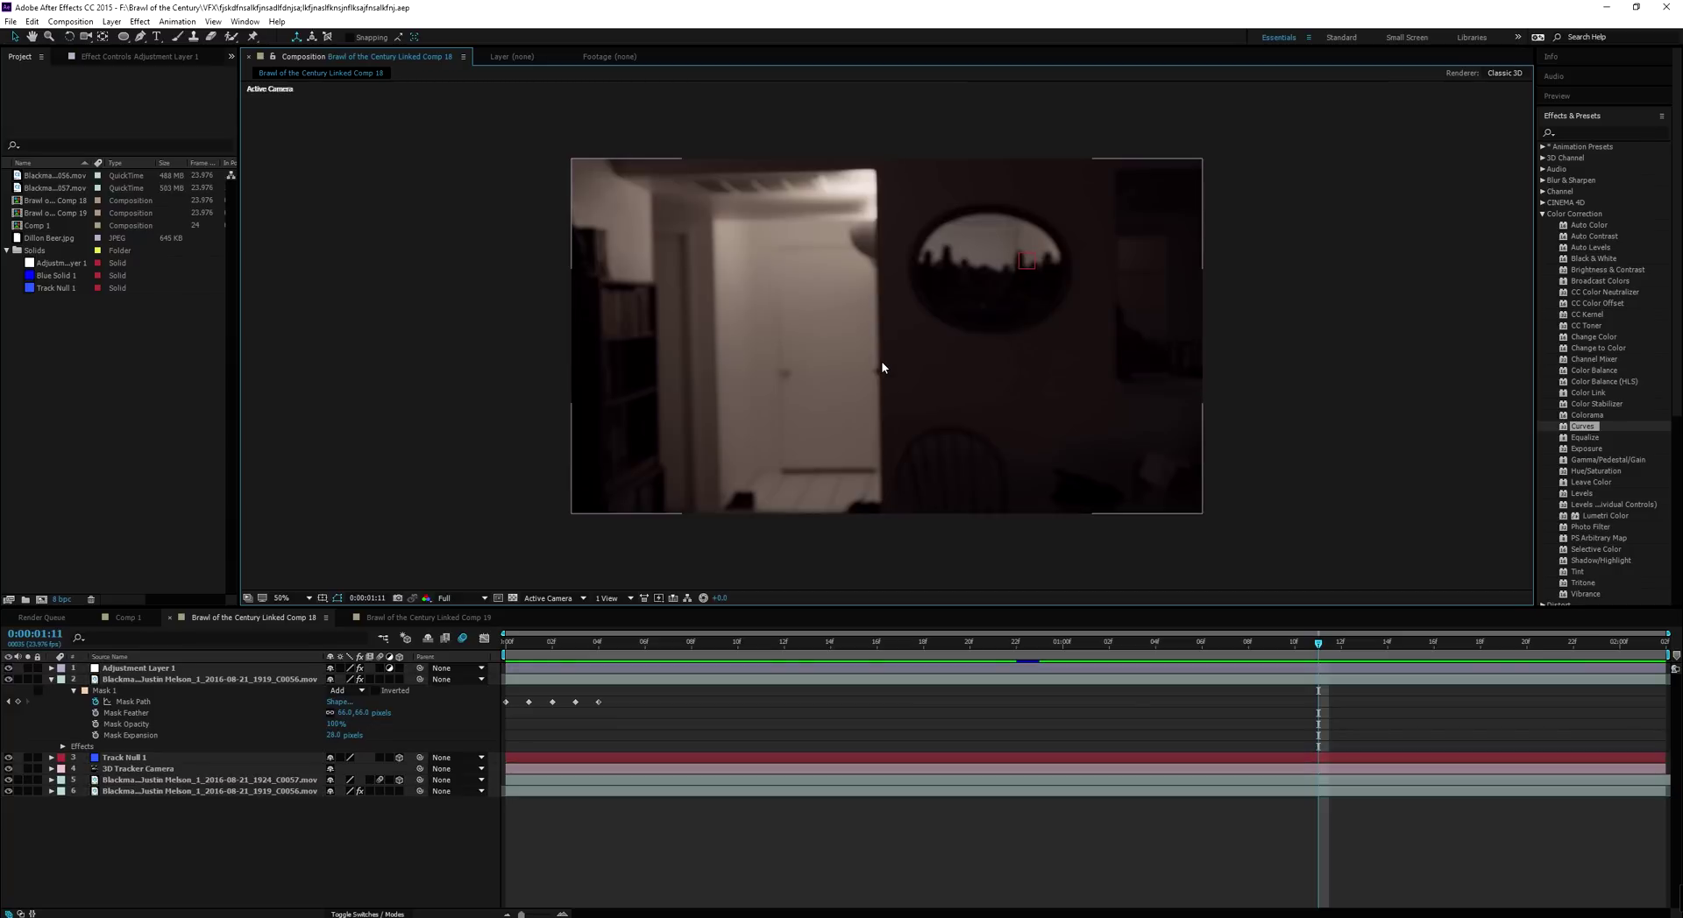
pyautogui.scroll(-2, 881, 360)
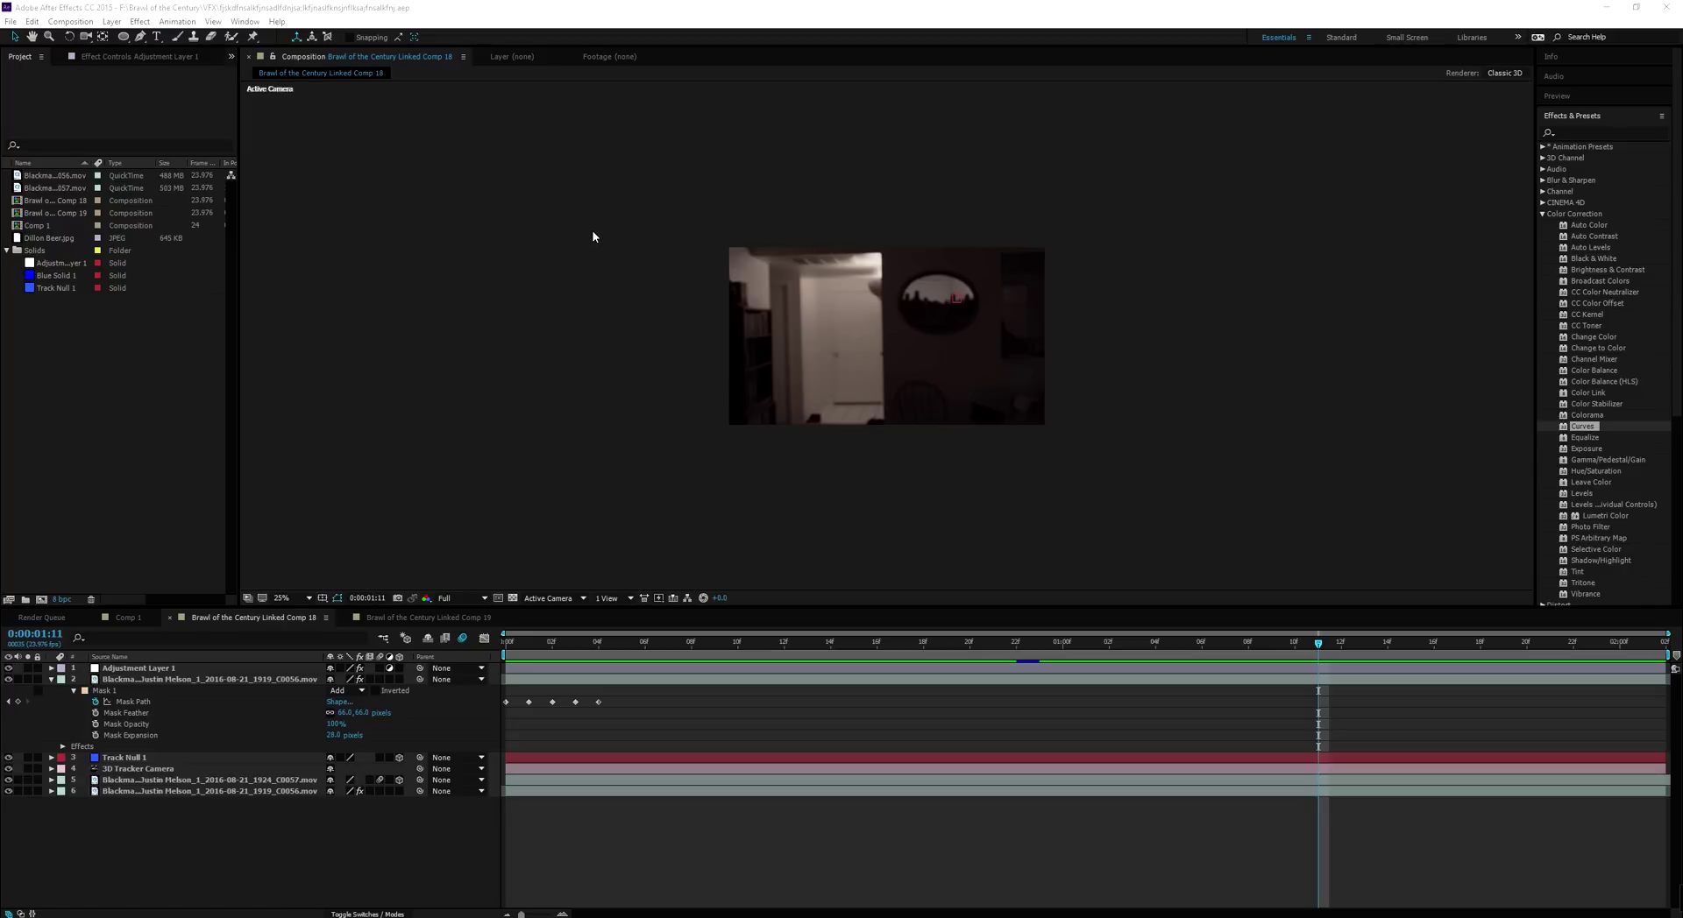
pyautogui.moveTo(1681, 66); pyautogui.dragTo(672, 49)
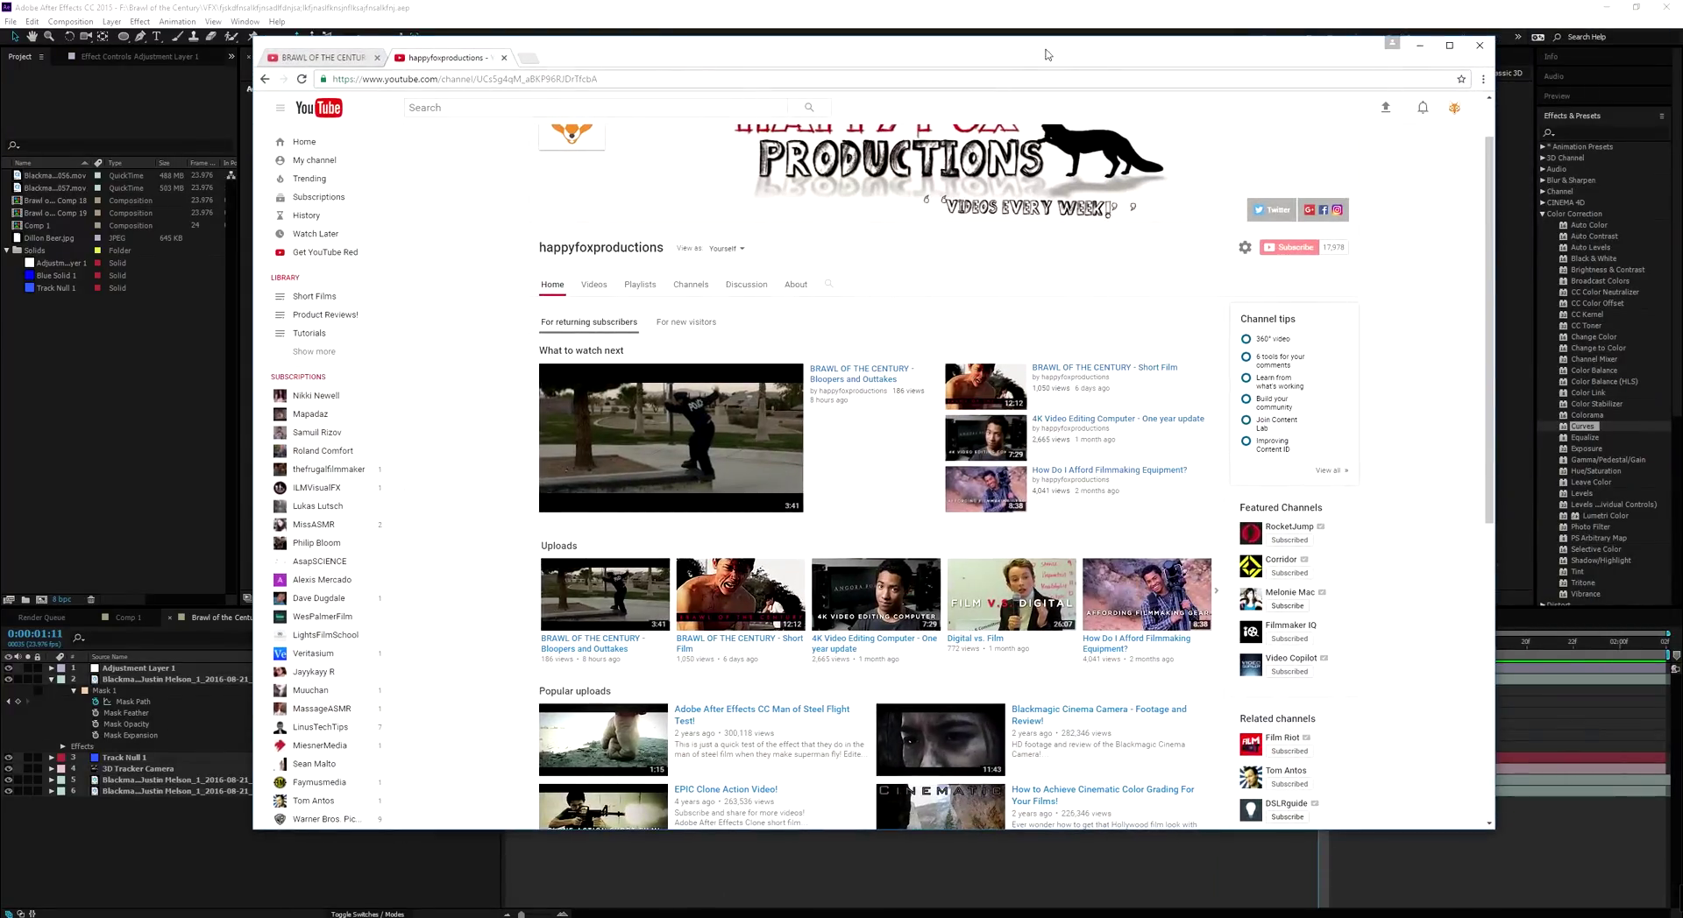